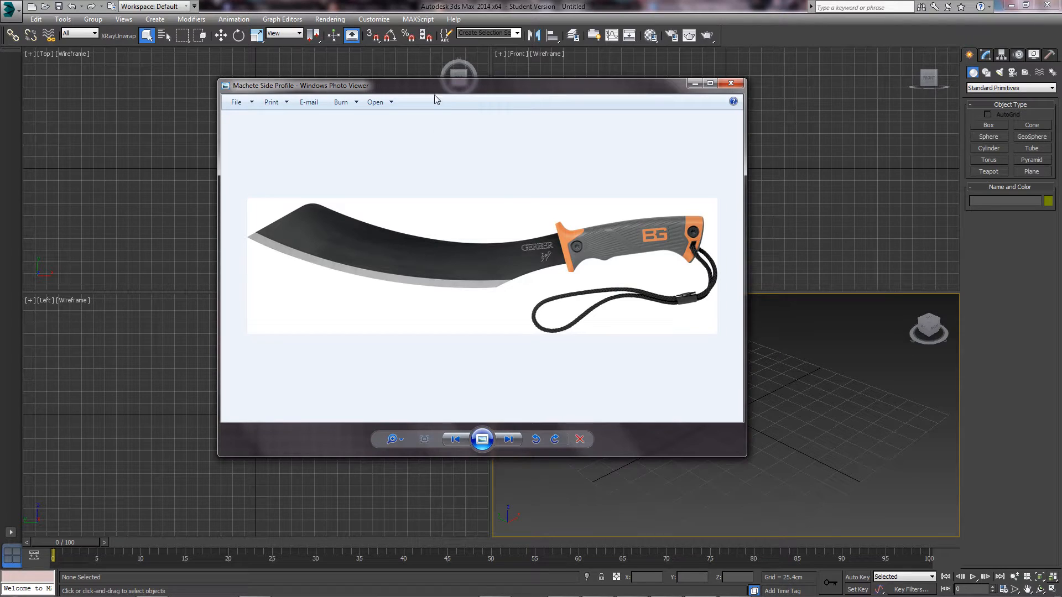
# - Move the machete reference photo aside and bring the empty 3ds Max scene forward
pyautogui.moveTo(435, 93); pyautogui.dragTo(330, 88)
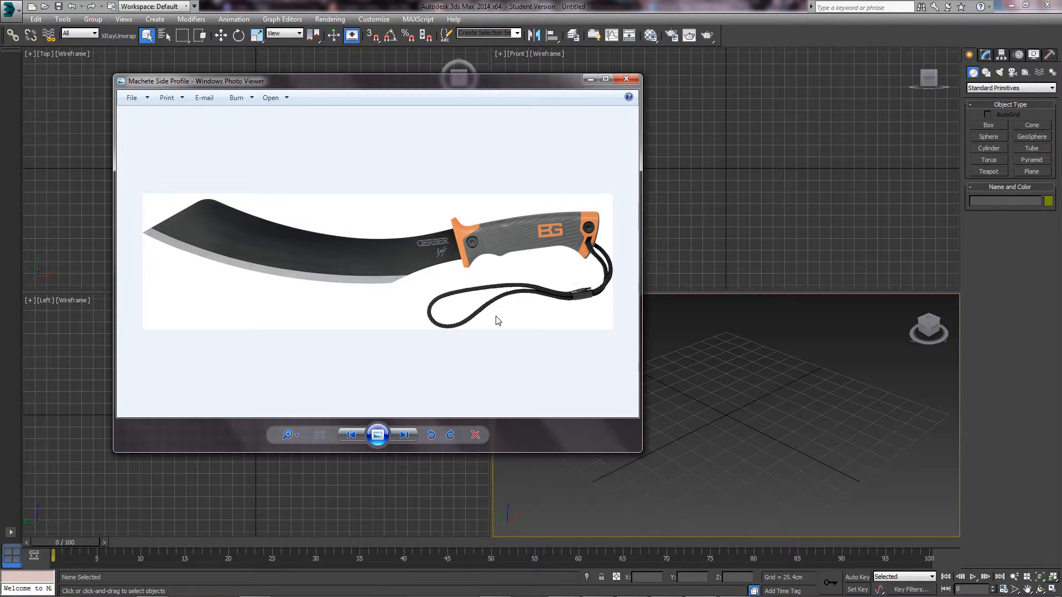
pyautogui.click(785, 383)
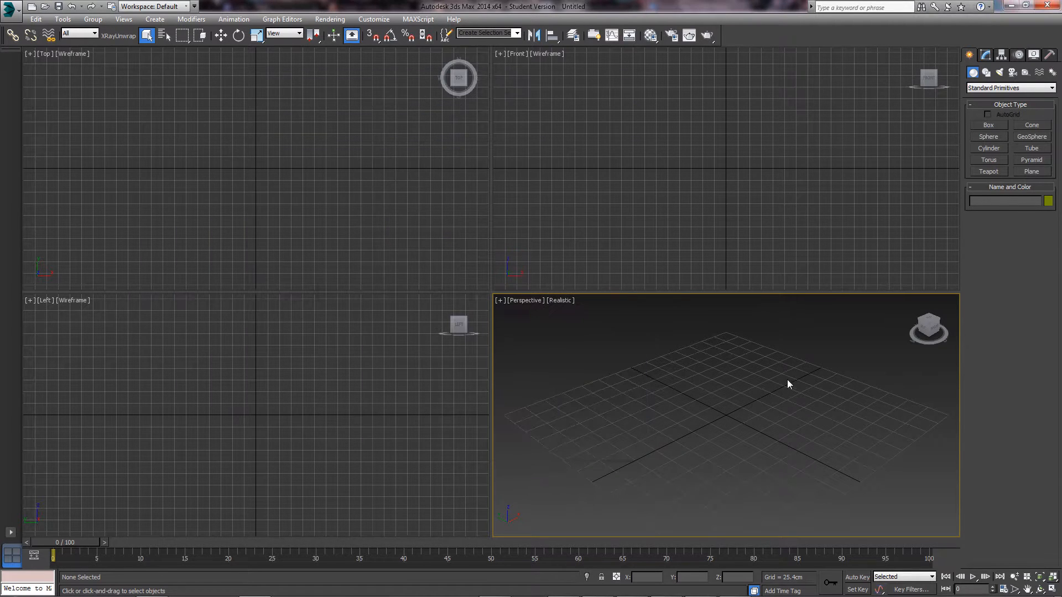
# - Draw a Plane primitive in the Front viewport
pyautogui.click(1031, 172)
pyautogui.moveTo(589, 100)
pyautogui.mouseDown()
pyautogui.moveTo(813, 218)
pyautogui.moveTo(905, 230)
pyautogui.mouseUp()
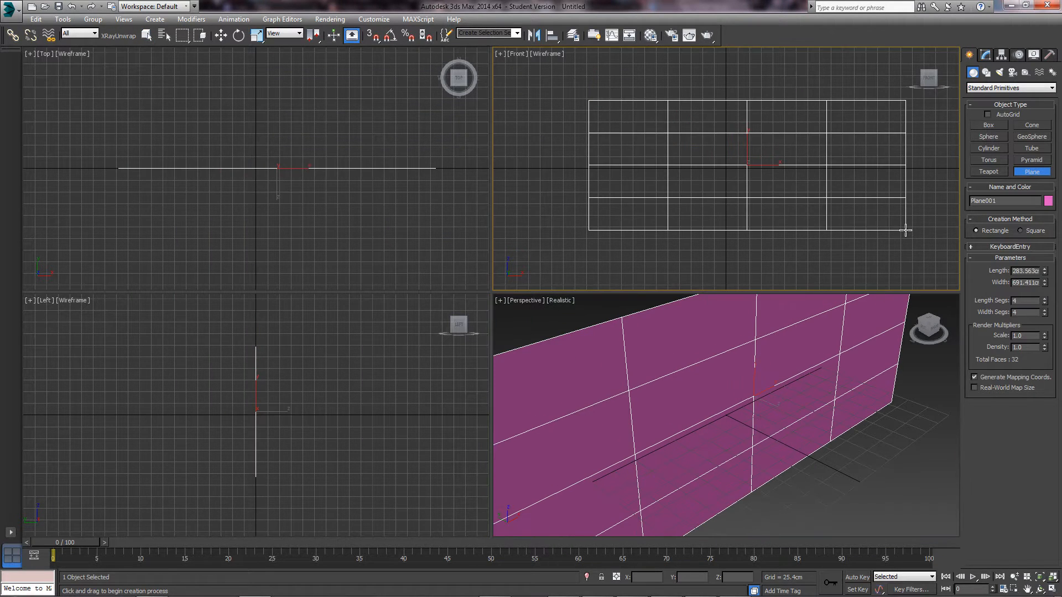
pyautogui.rightClick(778, 144)
pyautogui.click(986, 55)
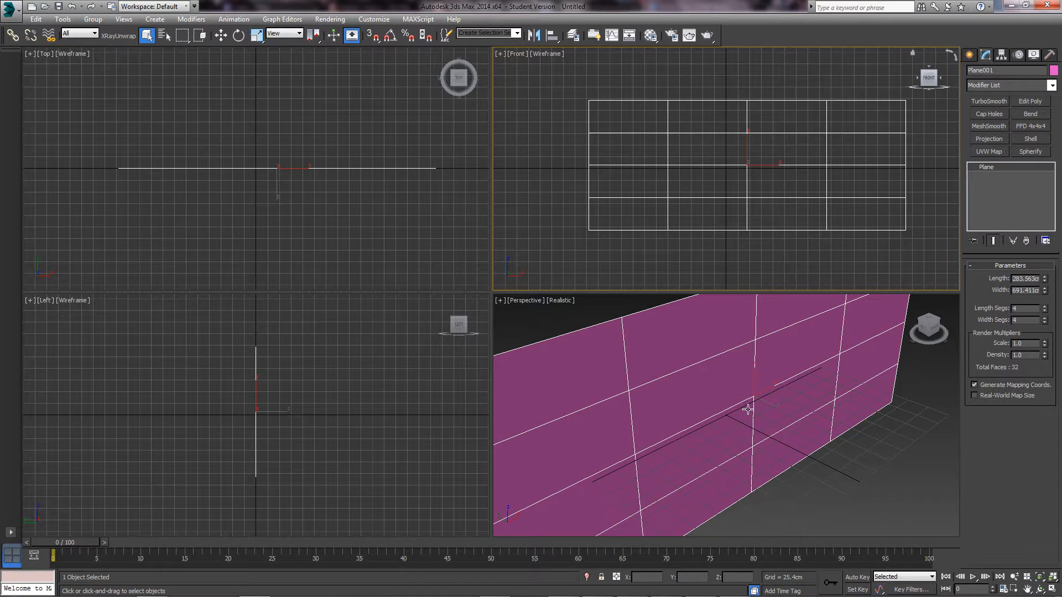
pyautogui.scroll(-5, 750, 404)
pyautogui.scroll(5, 758, 368)
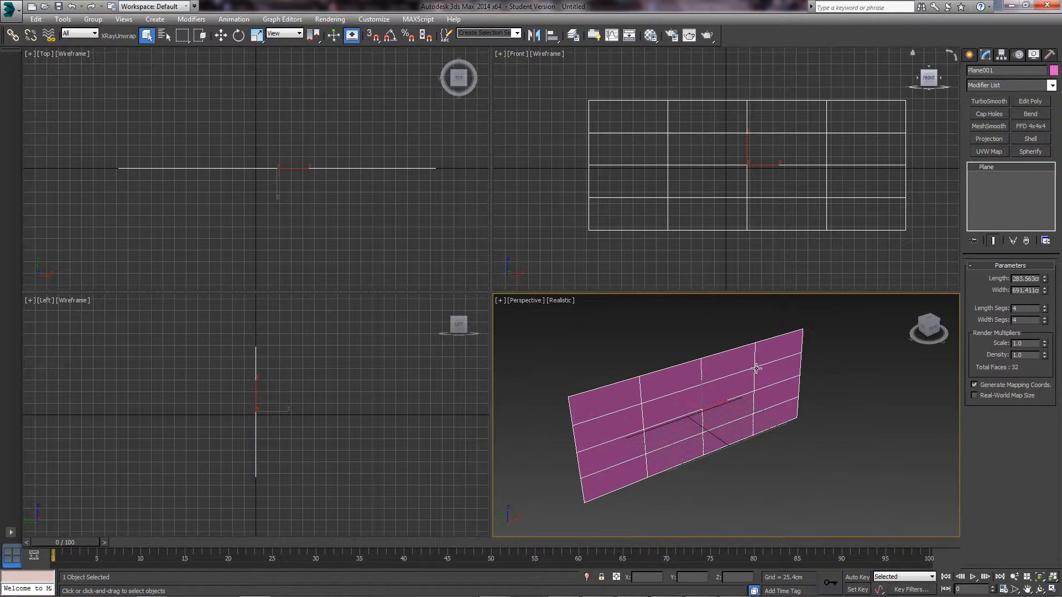
pyautogui.keyDown('alt'); pyautogui.moveTo(789, 357); pyautogui.dragTo(790, 346, button='middle'); pyautogui.keyUp('alt')
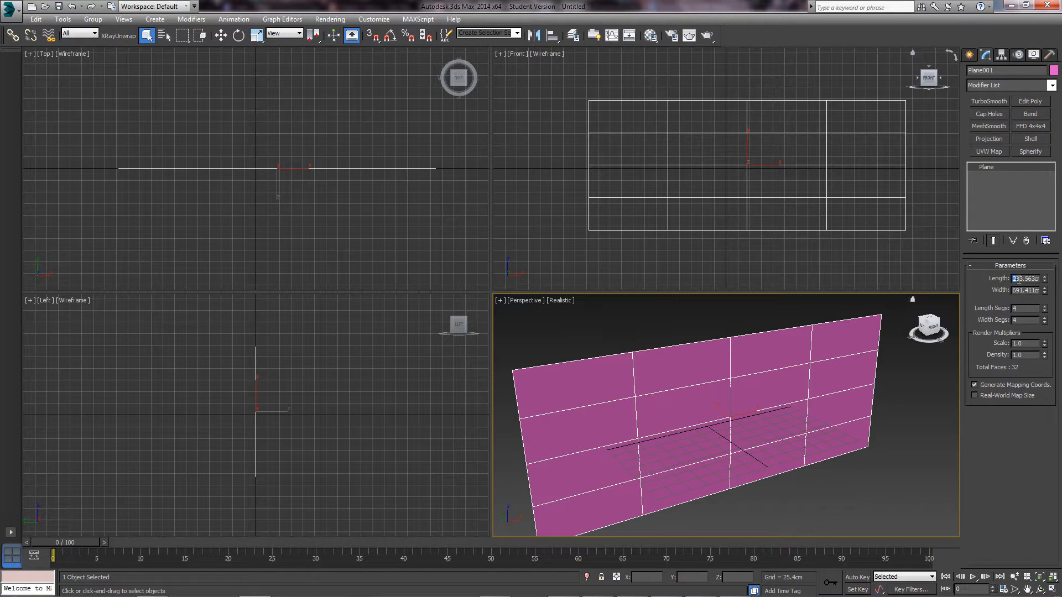
# - Set the plane's Length to 246 cm and Width to 850 cm
pyautogui.moveTo(1044, 284); pyautogui.dragTo(1044, 281)
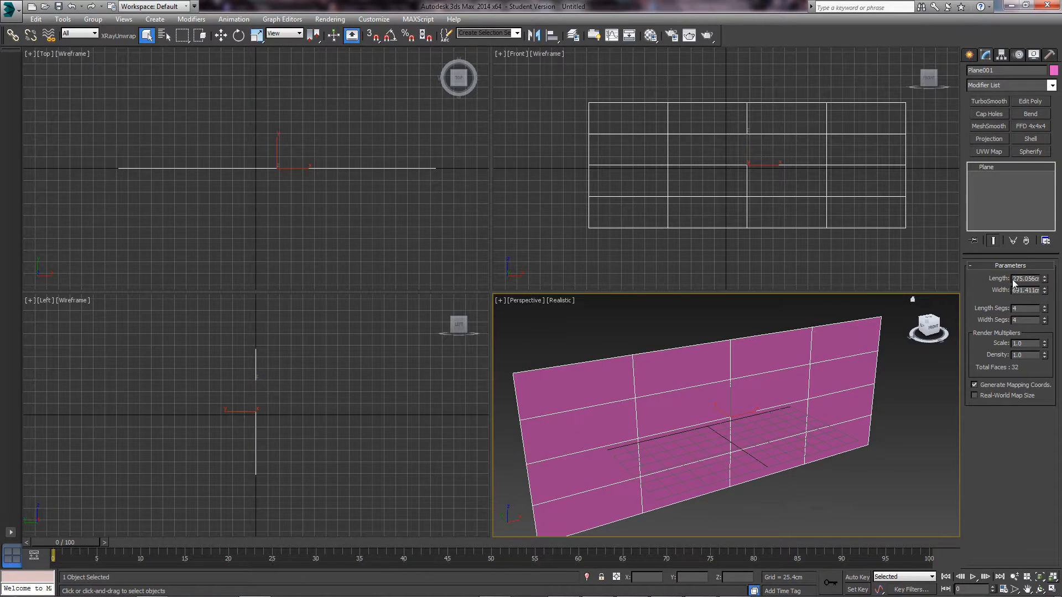
pyautogui.doubleClick(1027, 279)
pyautogui.write('246')
pyautogui.press('Return')
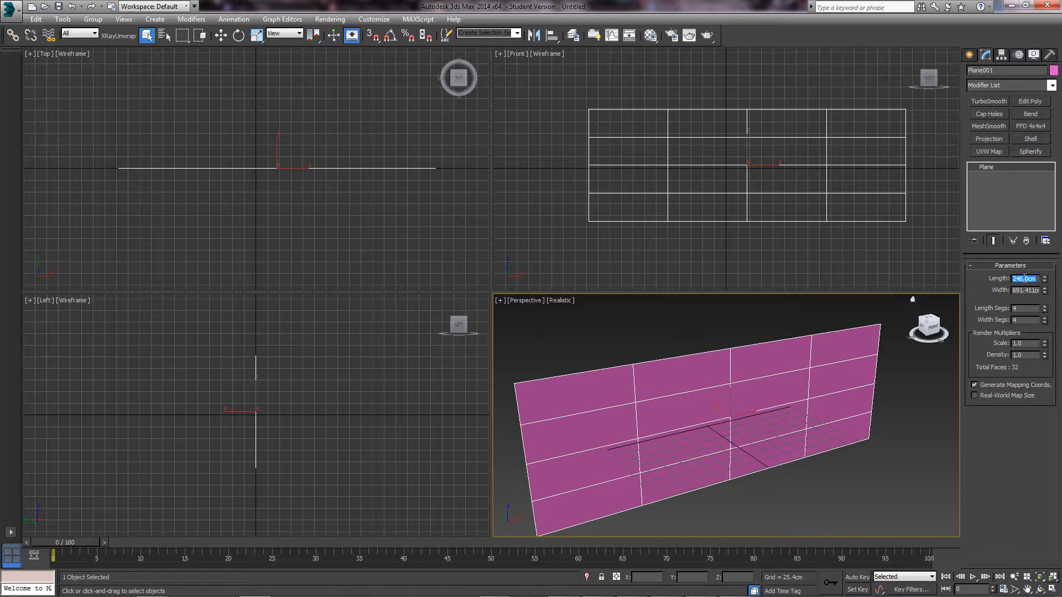
pyautogui.keyDown('alt'); pyautogui.moveTo(859, 425); pyautogui.dragTo(862, 419, button='middle'); pyautogui.keyUp('alt')
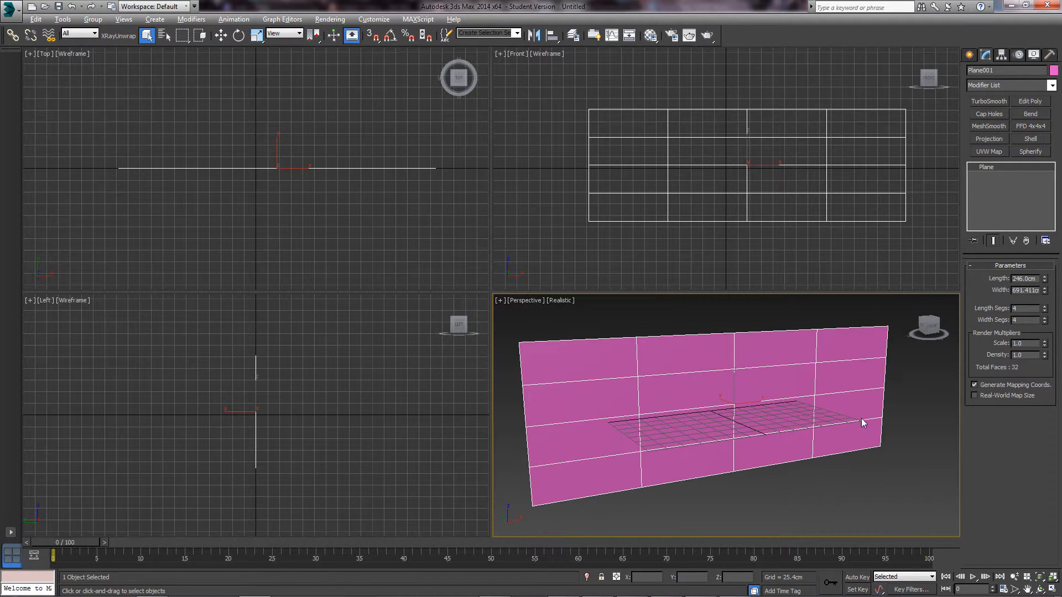
pyautogui.doubleClick(1015, 291)
pyautogui.keyDown('alt'); pyautogui.moveTo(704, 361); pyautogui.dragTo(722, 365, button='middle'); pyautogui.keyUp('alt')
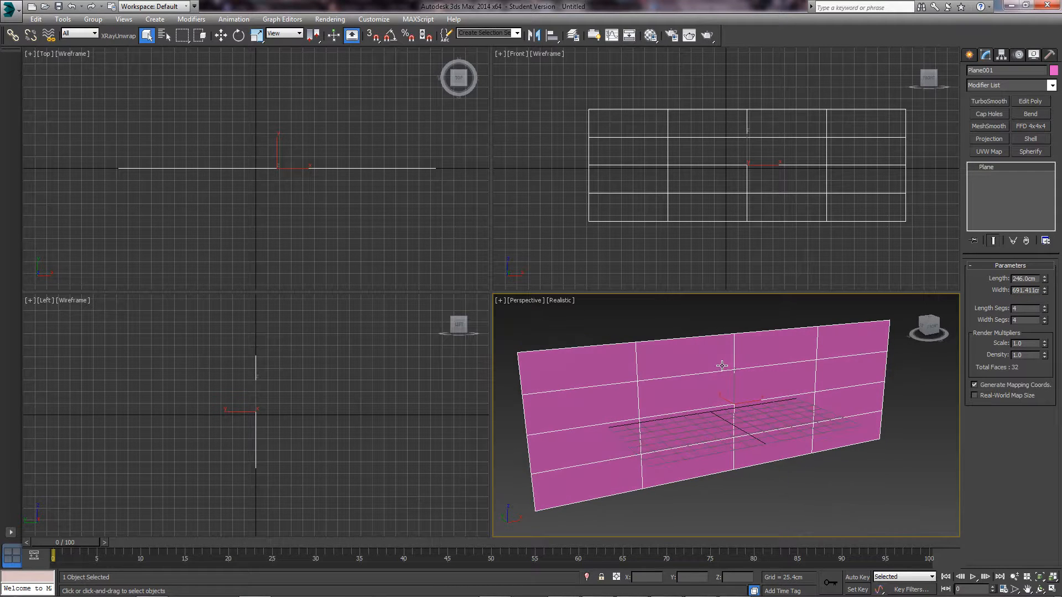
pyautogui.doubleClick(1014, 290)
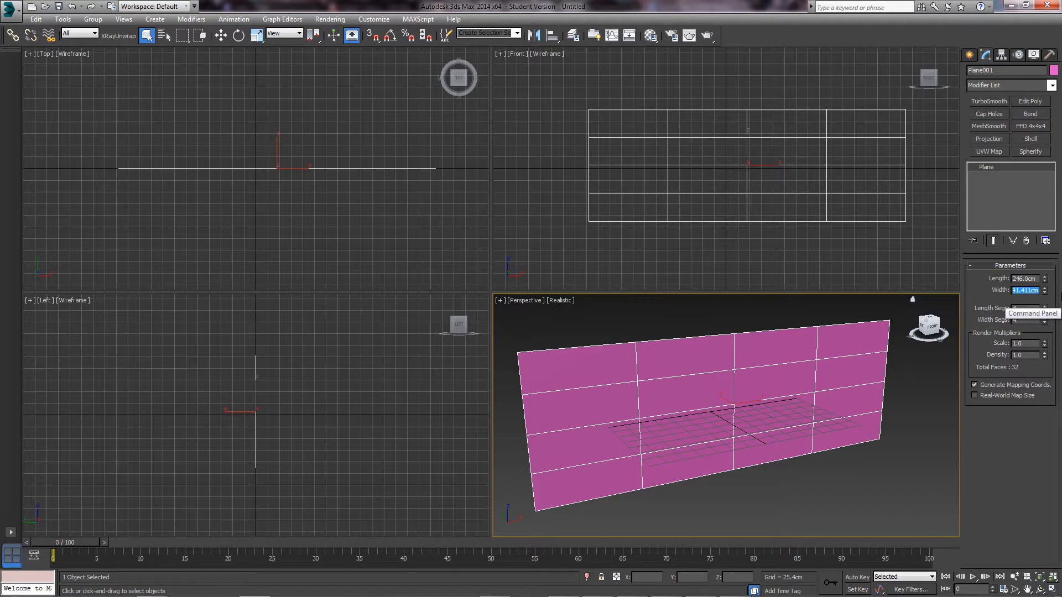
pyautogui.write('850')
pyautogui.press('Return')
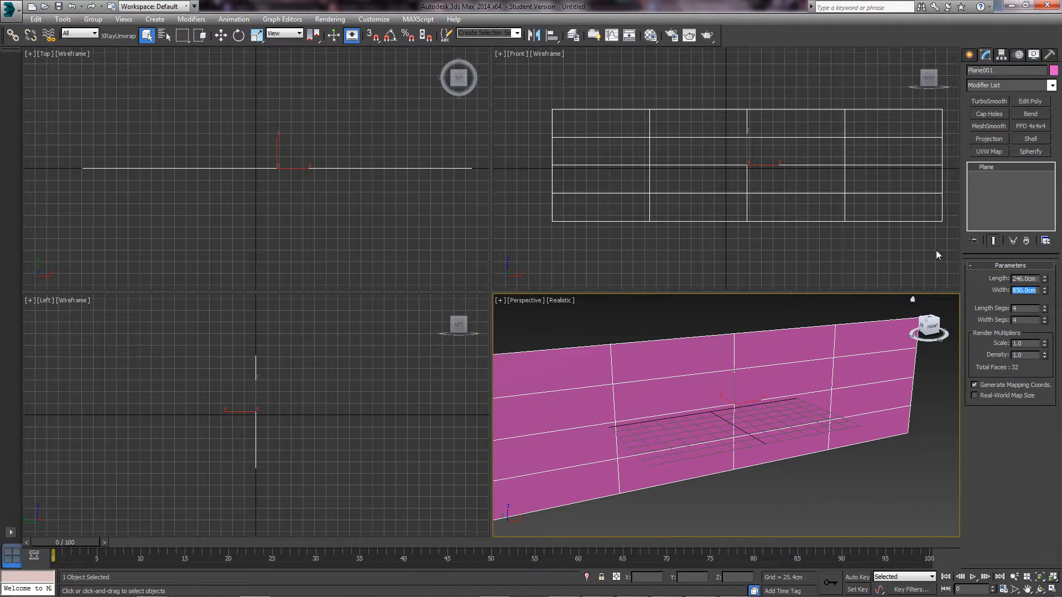
# - Reduce the plane's Length and Width segments to 1
pyautogui.rightClick(1044, 308)
pyautogui.rightClick(1045, 321)
pyautogui.moveTo(696, 368); pyautogui.dragTo(714, 358, button='middle')
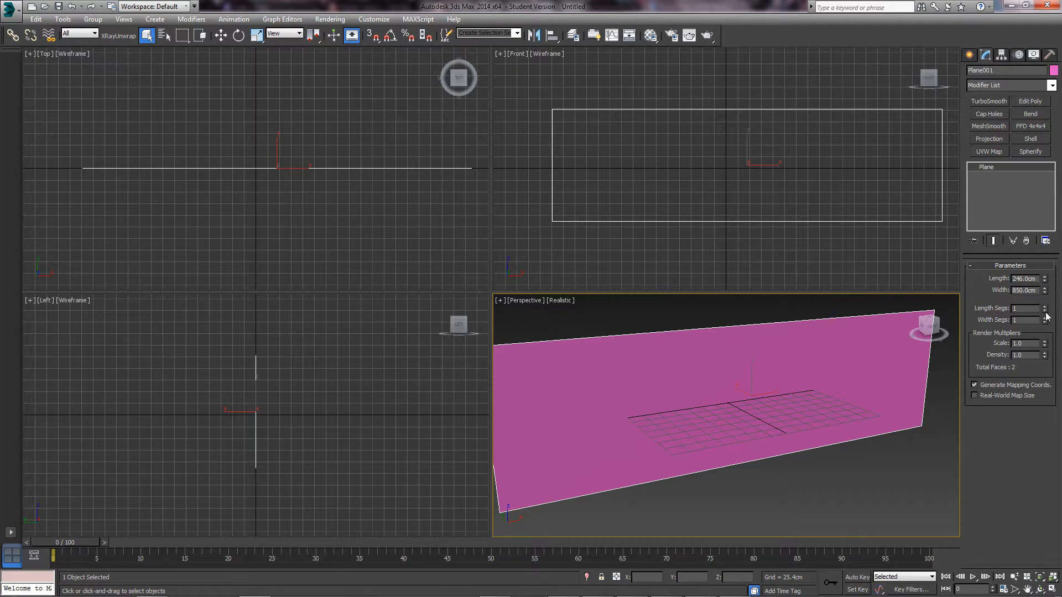
pyautogui.scroll(-2, 698, 339)
pyautogui.moveTo(698, 339); pyautogui.dragTo(698, 357, button='middle')
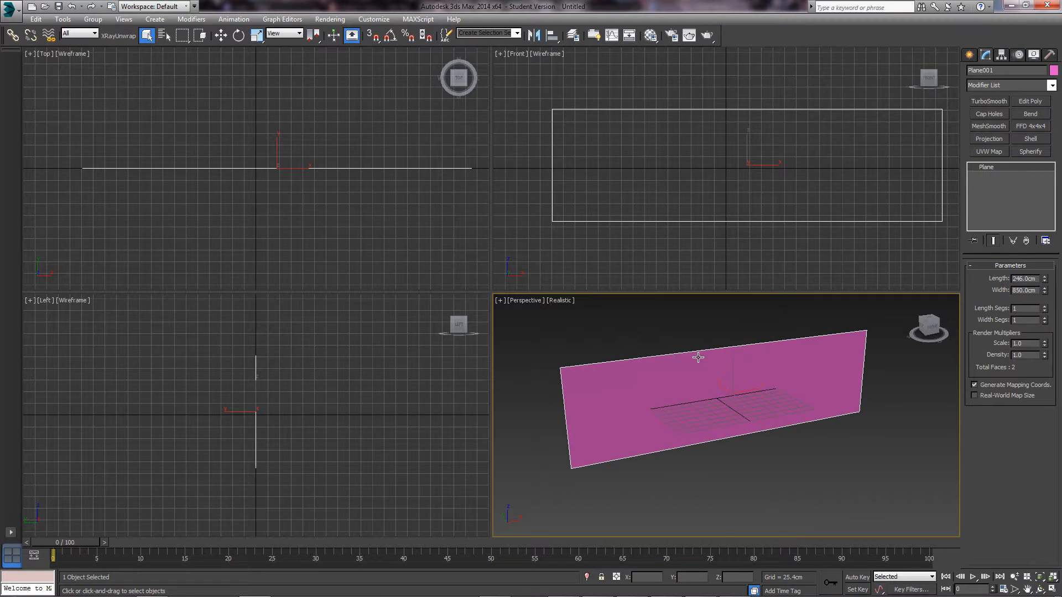
pyautogui.press('m')
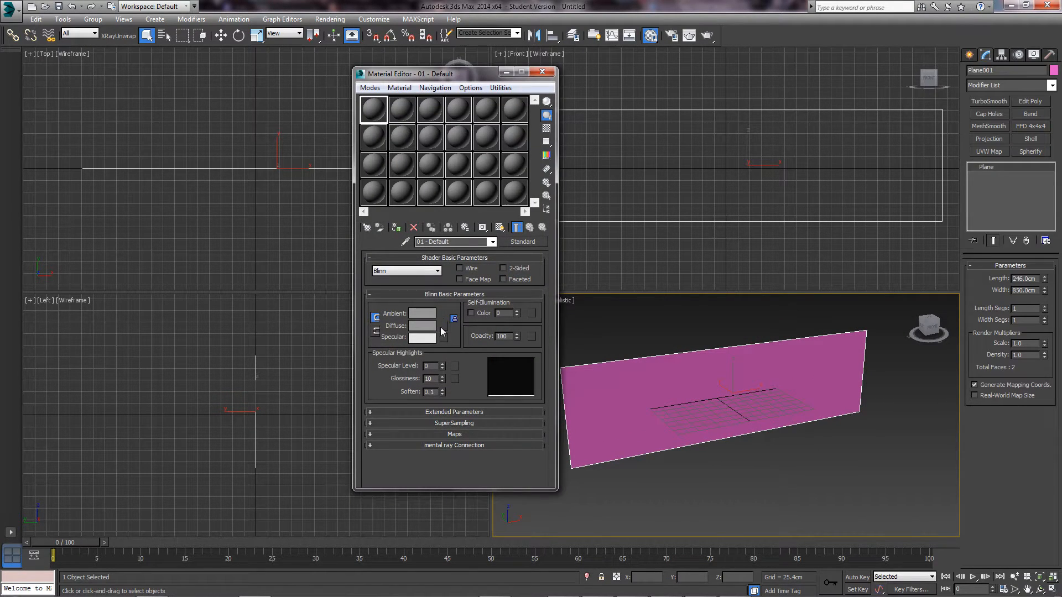
# - Apply a material with the Machete Side Profile bitmap as Diffuse, shown in viewport, to the plane
pyautogui.click(443, 327)
pyautogui.doubleClick(327, 219)
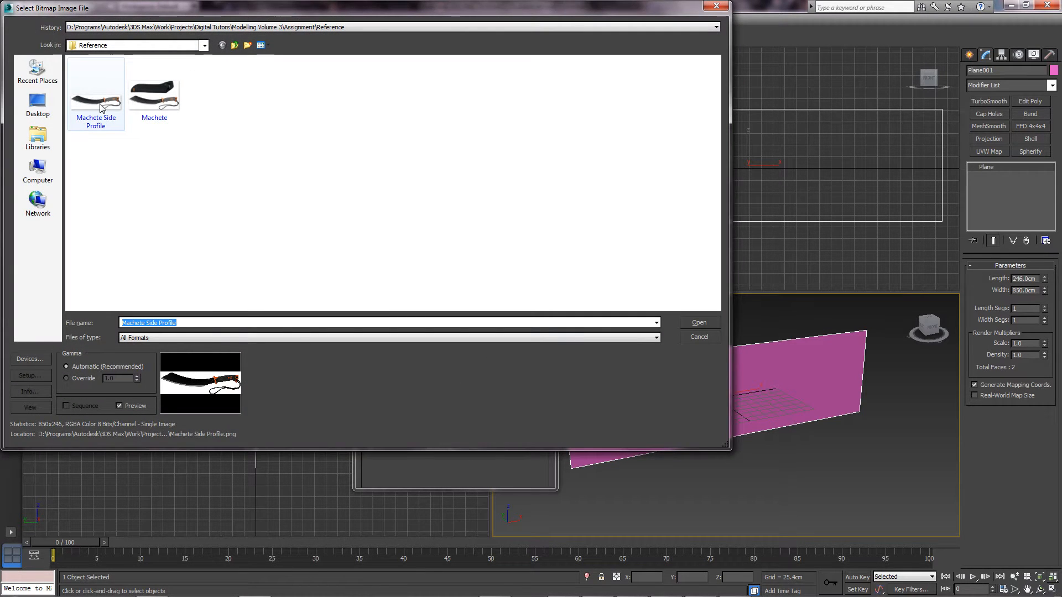
pyautogui.doubleClick(102, 108)
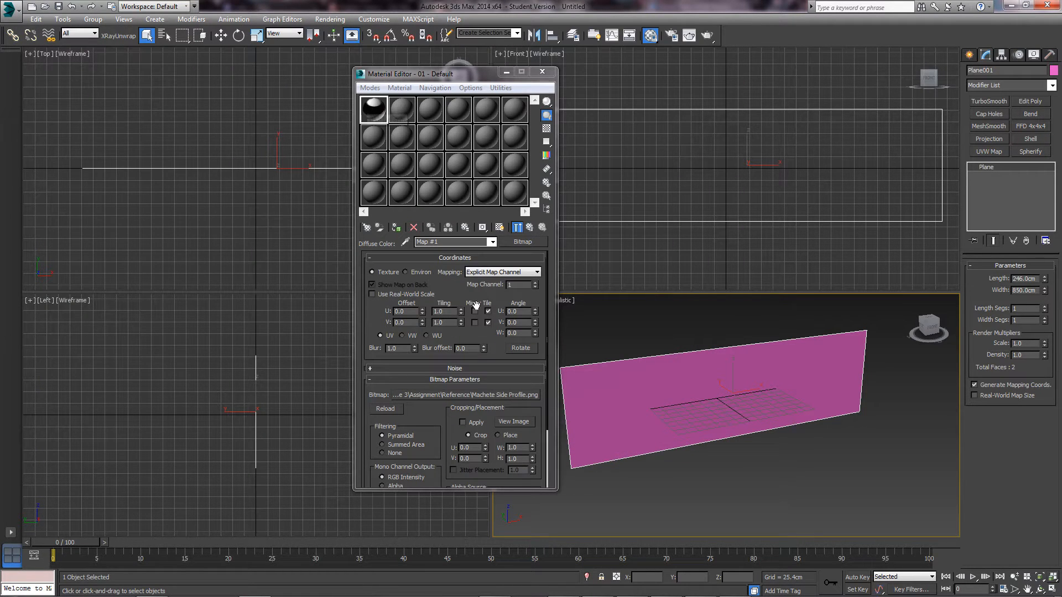
pyautogui.click(500, 228)
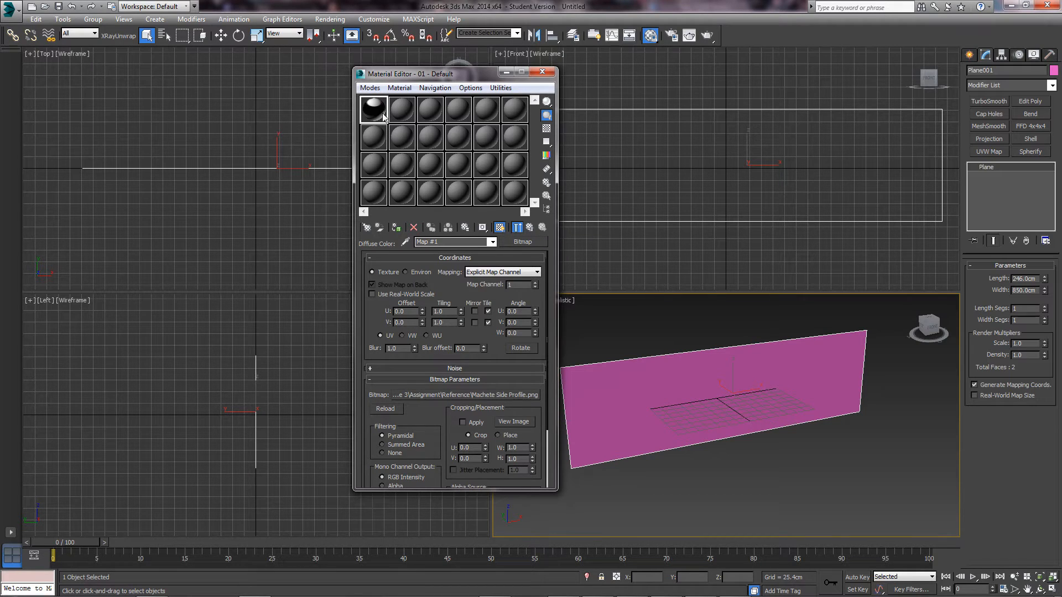
pyautogui.moveTo(383, 115); pyautogui.dragTo(658, 414)
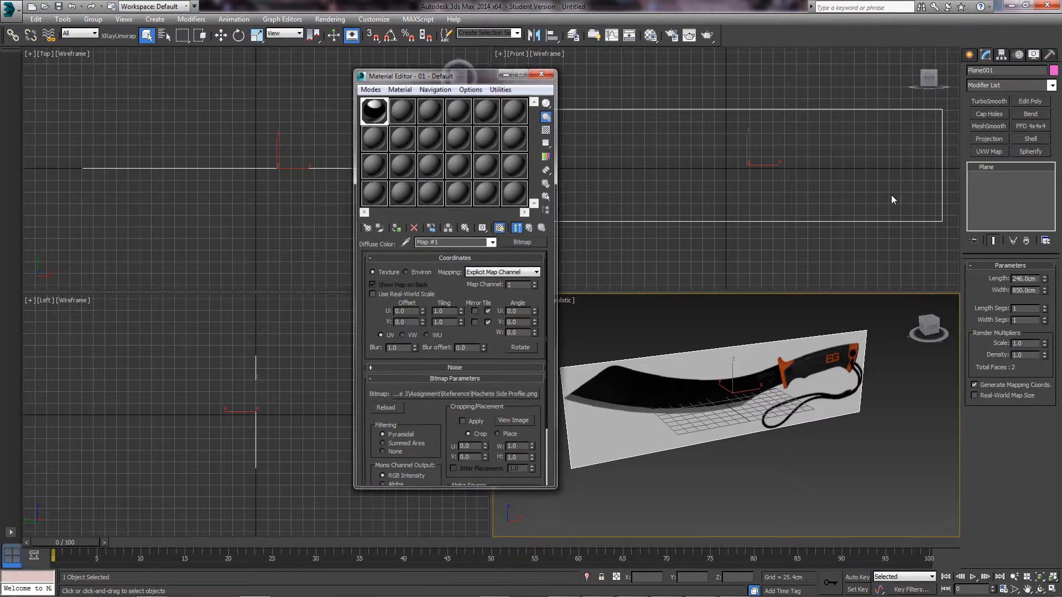
pyautogui.press('m')
# - Maximize the Perspective view and orbit to face the textured plane
pyautogui.scroll(3, 707, 377)
pyautogui.hotkey('alt', 'w')
pyautogui.keyDown('alt'); pyautogui.moveTo(704, 376); pyautogui.dragTo(671, 304, button='middle'); pyautogui.keyUp('alt')
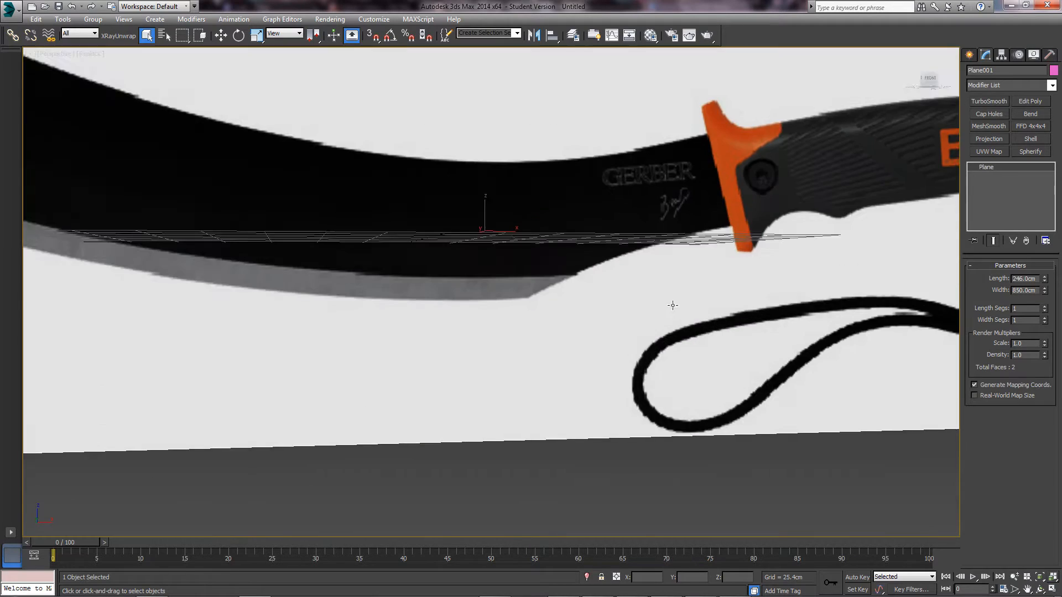
pyautogui.moveTo(774, 252); pyautogui.dragTo(637, 306, button='middle')
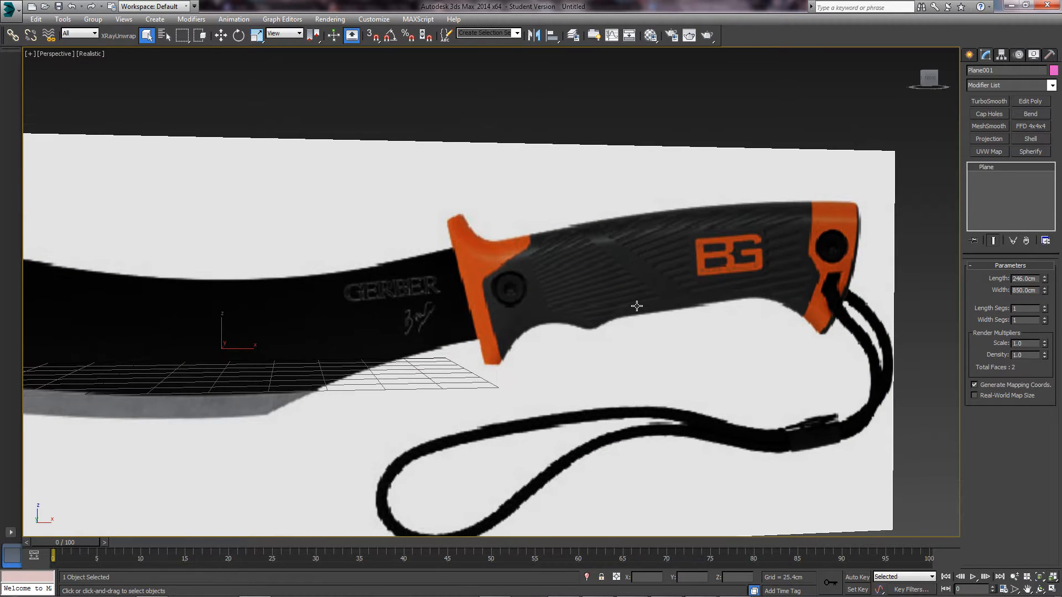
pyautogui.scroll(-5, 525, 230)
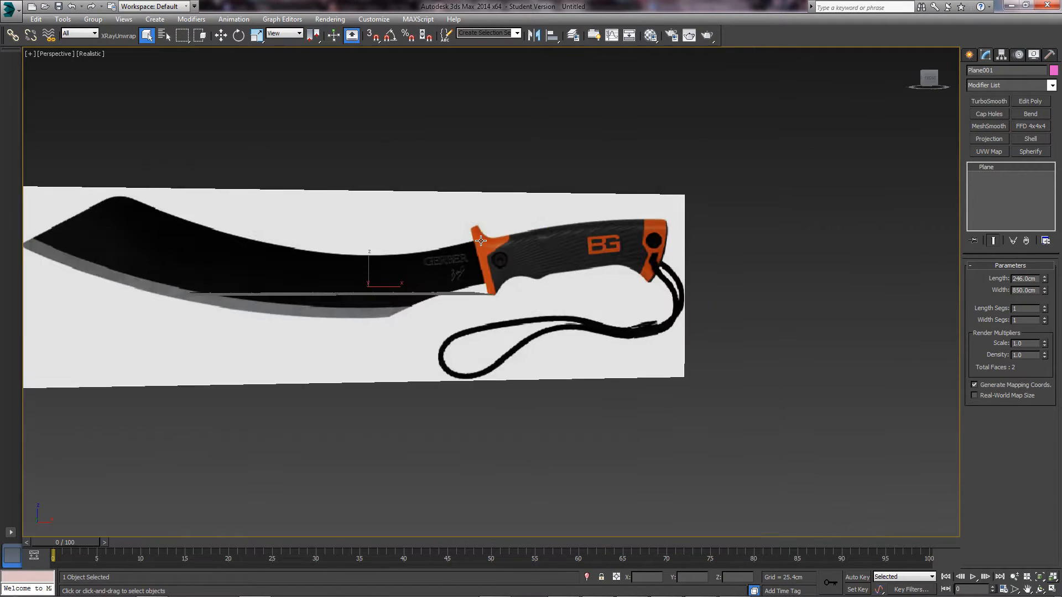
pyautogui.keyDown('alt'); pyautogui.moveTo(526, 230); pyautogui.dragTo(631, 290, button='middle'); pyautogui.keyUp('alt')
pyautogui.keyDown('alt'); pyautogui.moveTo(631, 290); pyautogui.dragTo(588, 291, button='middle'); pyautogui.keyUp('alt')
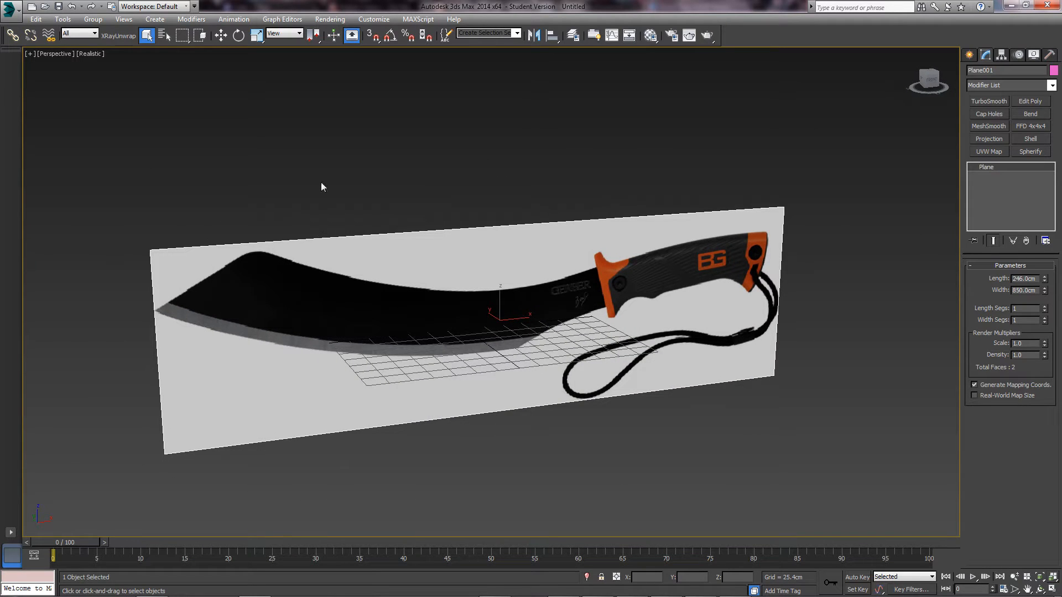
# - Raise the viewport texture map display resolution in the viewport configuration settings
pyautogui.click(117, 20)
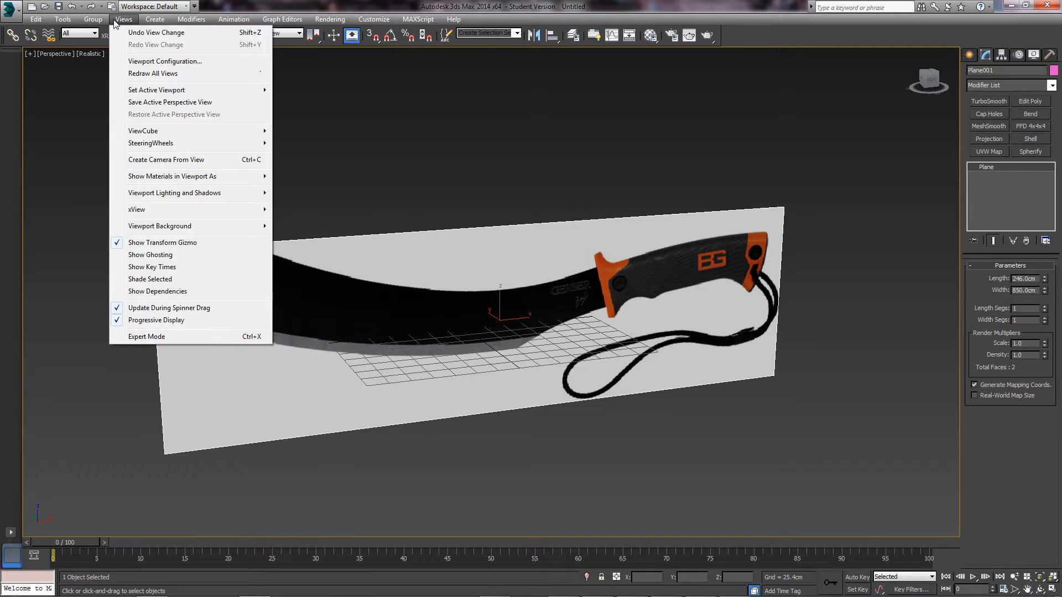
pyautogui.click(171, 62)
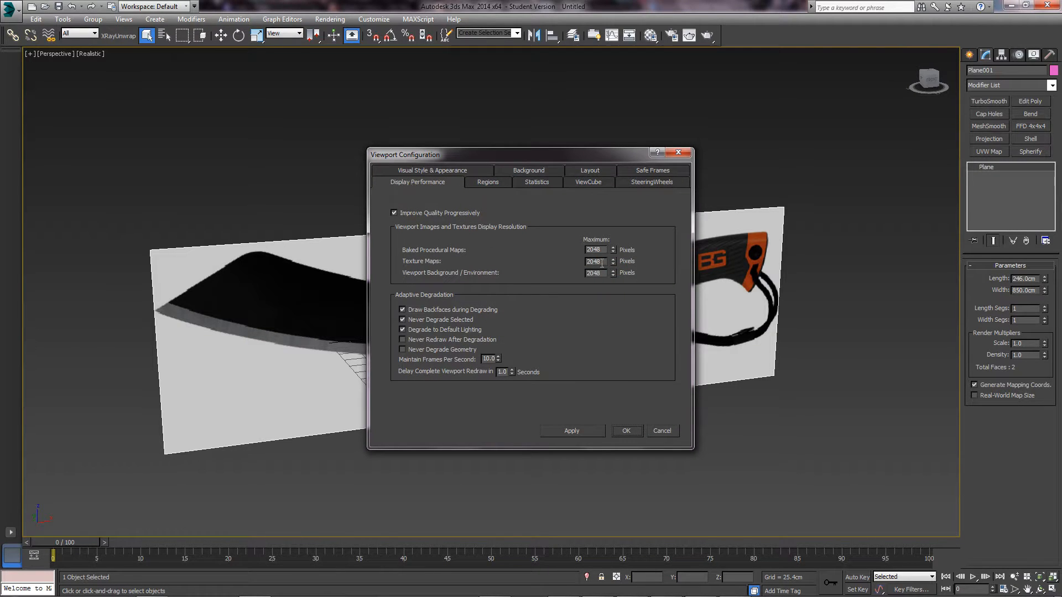
pyautogui.moveTo(532, 159); pyautogui.dragTo(467, 171)
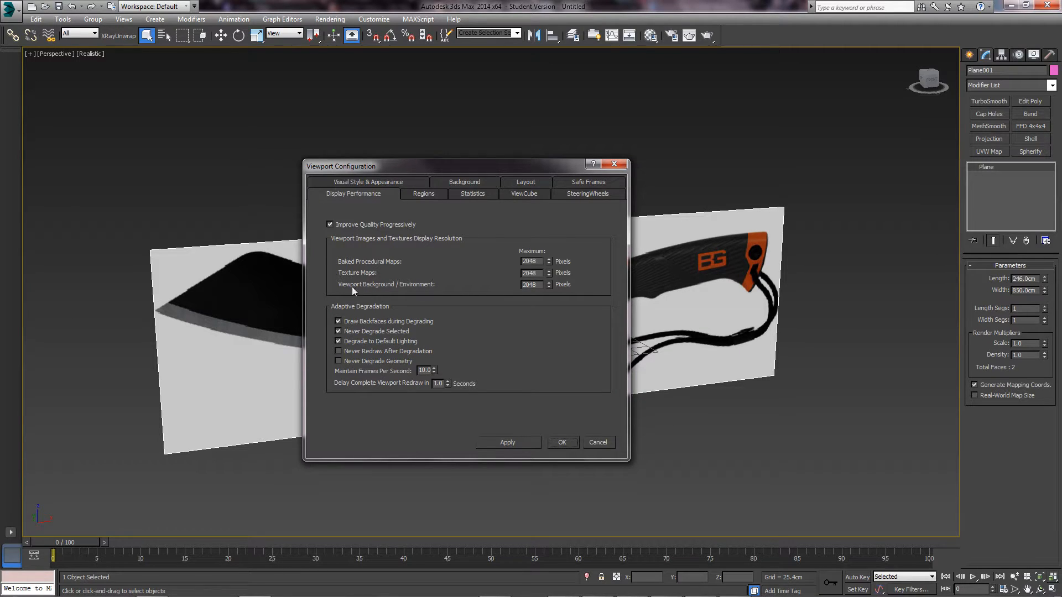
pyautogui.moveTo(539, 262); pyautogui.dragTo(521, 279)
pyautogui.click(537, 284)
pyautogui.click(525, 440)
pyautogui.click(587, 443)
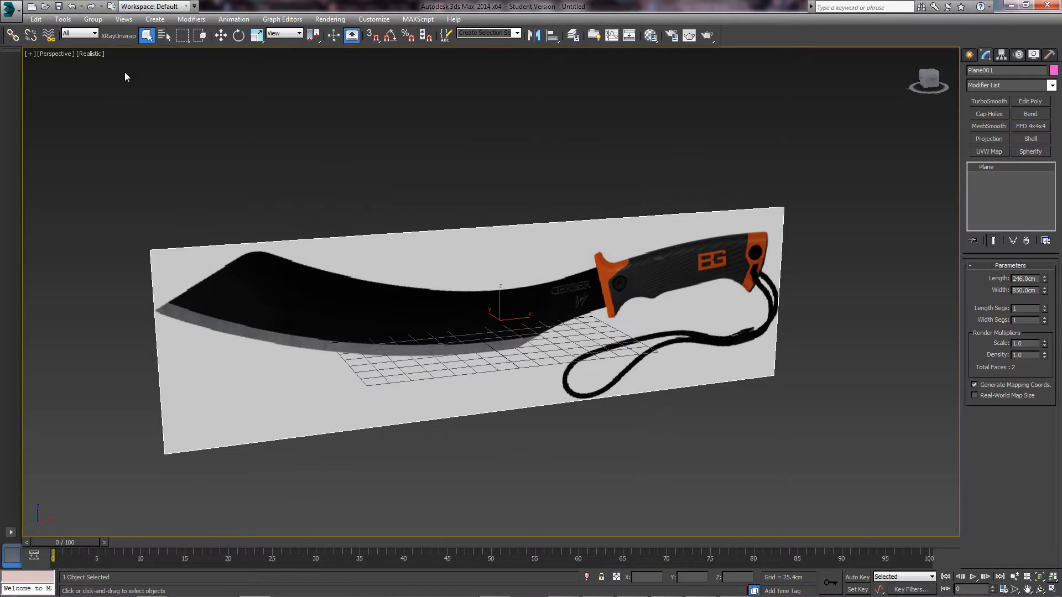
# - Switch the view to Realistic Materials with Maps and frame the whole reference plane
pyautogui.click(94, 54)
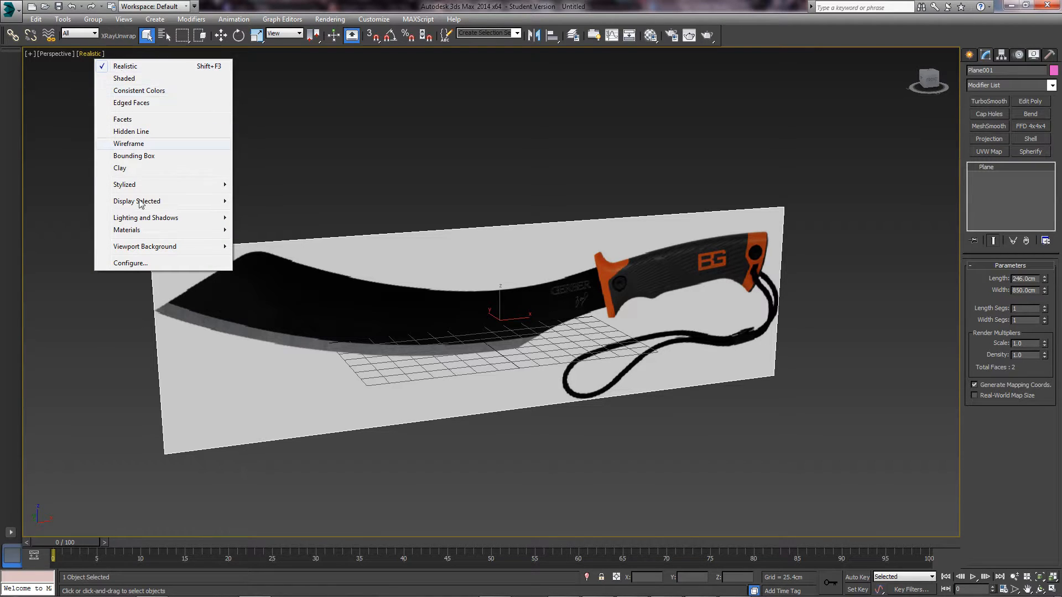
pyautogui.moveTo(150, 230)
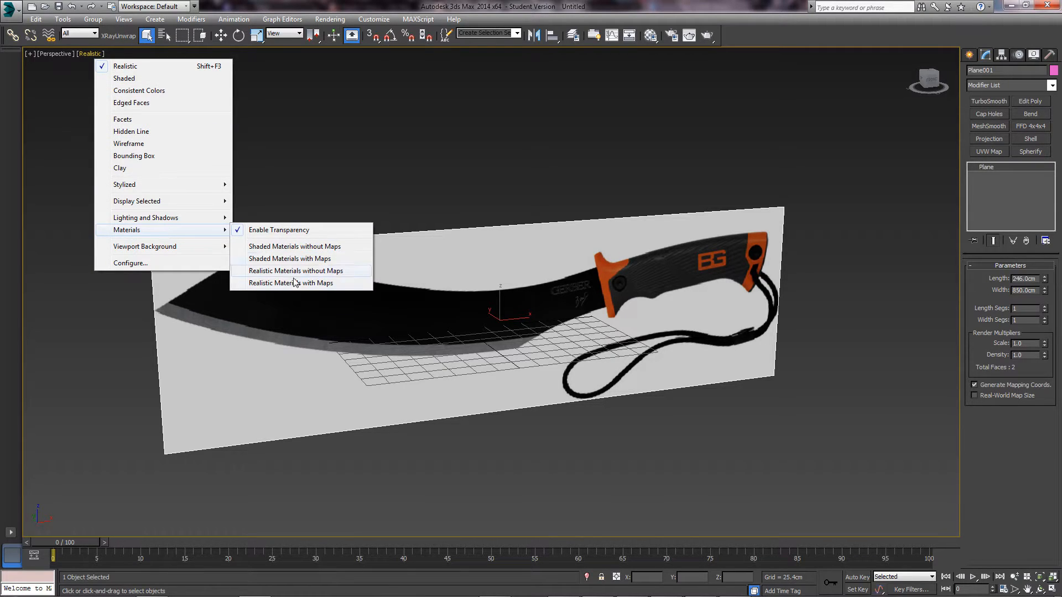
pyautogui.click(324, 287)
pyautogui.keyDown('alt'); pyautogui.moveTo(546, 327); pyautogui.dragTo(434, 334, button='middle'); pyautogui.keyUp('alt')
pyautogui.scroll(5, 435, 333)
pyautogui.moveTo(489, 387); pyautogui.dragTo(409, 349, button='middle')
pyautogui.scroll(-3, 301, 378)
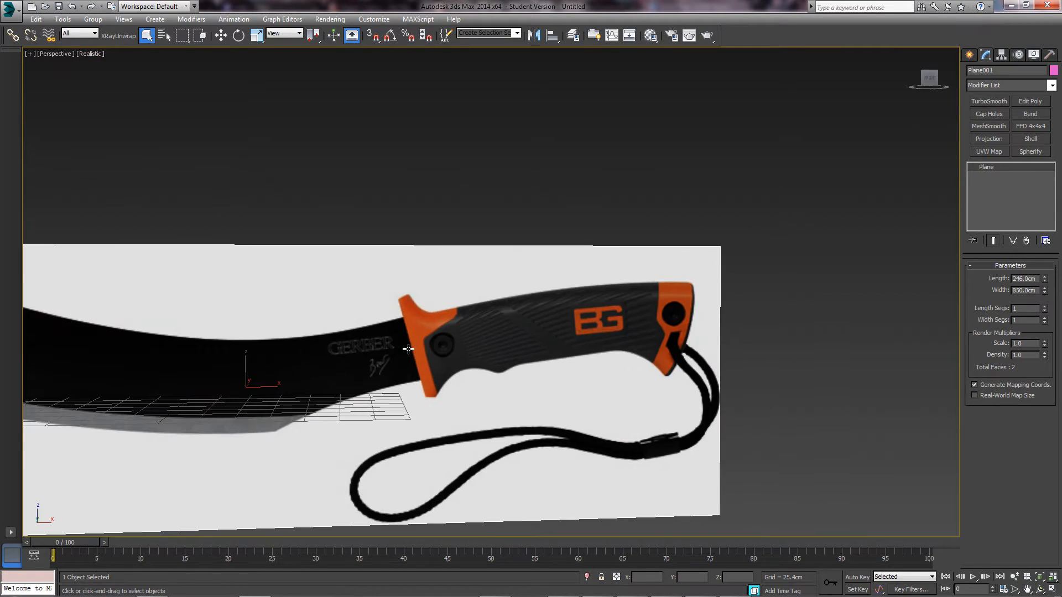
pyautogui.scroll(3, 408, 349)
pyautogui.scroll(-4, 370, 332)
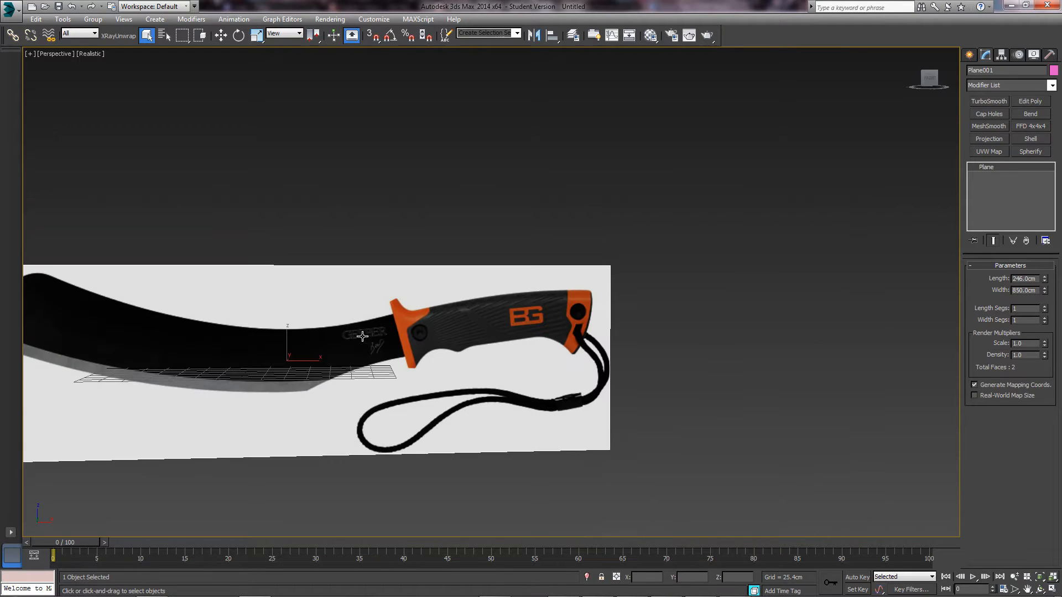
pyautogui.keyDown('alt'); pyautogui.moveTo(308, 354); pyautogui.dragTo(485, 286, button='middle'); pyautogui.keyUp('alt')
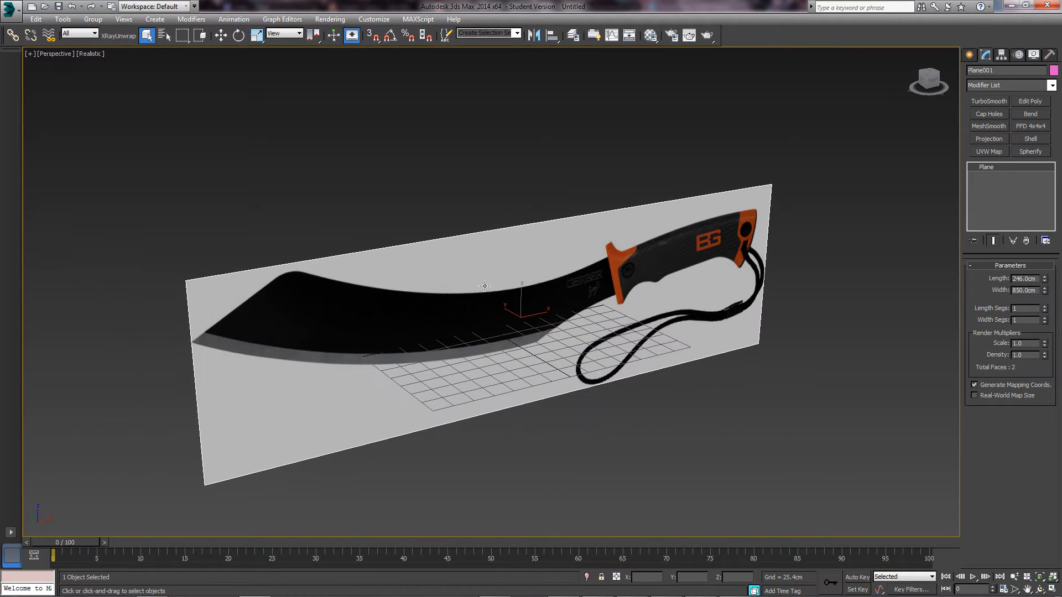
# - Freeze the reference plane via Object Properties, with Show Frozen in Gray turned off
pyautogui.click(628, 490)
pyautogui.click(480, 281)
pyautogui.rightClick(479, 281)
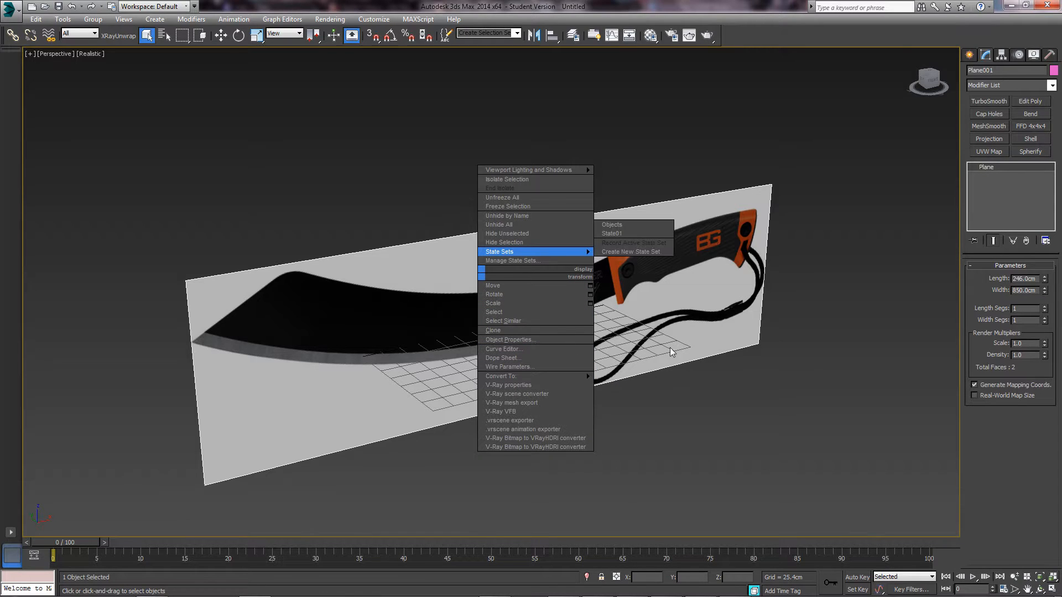
pyautogui.rightClick(470, 293)
pyautogui.moveTo(503, 397)
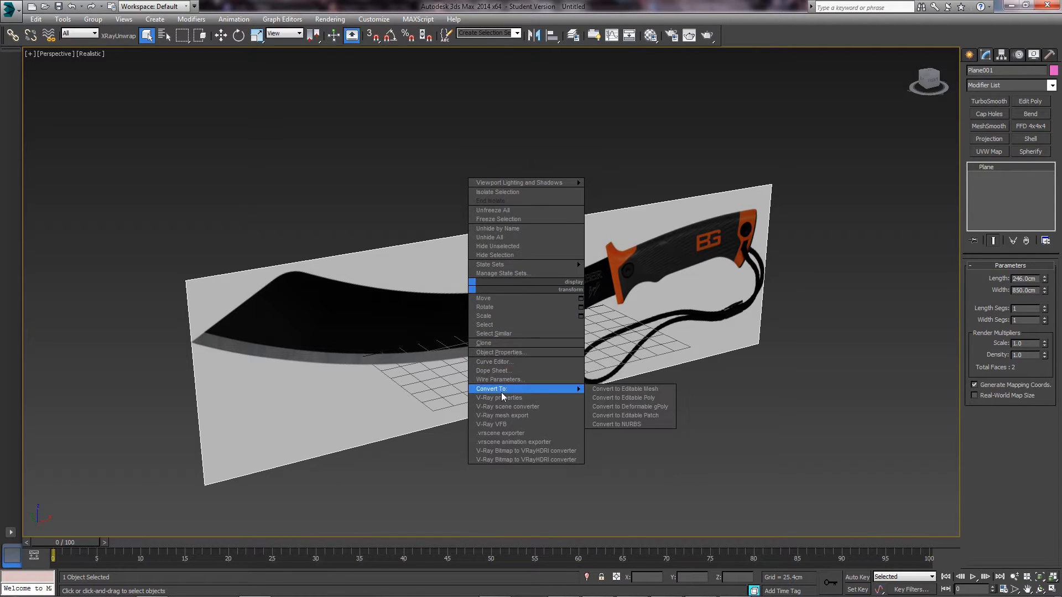
pyautogui.click(501, 353)
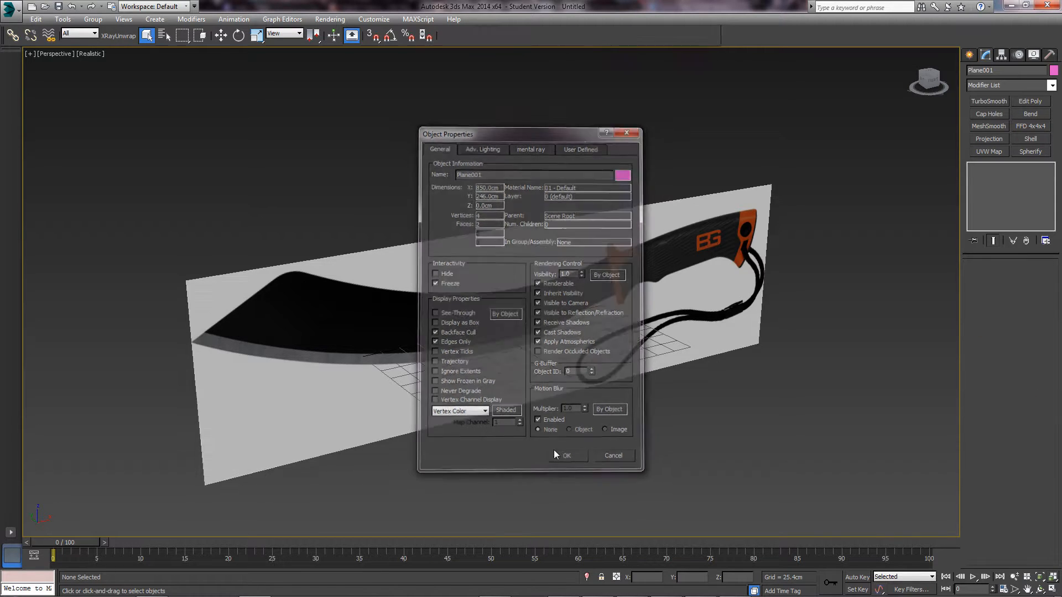
pyautogui.moveTo(524, 374)
pyautogui.keyDown('alt'); pyautogui.mouseDown(button='middle')
pyautogui.moveTo(597, 374)
pyautogui.moveTo(527, 375)
pyautogui.mouseUp(button='middle'); pyautogui.keyUp('alt')
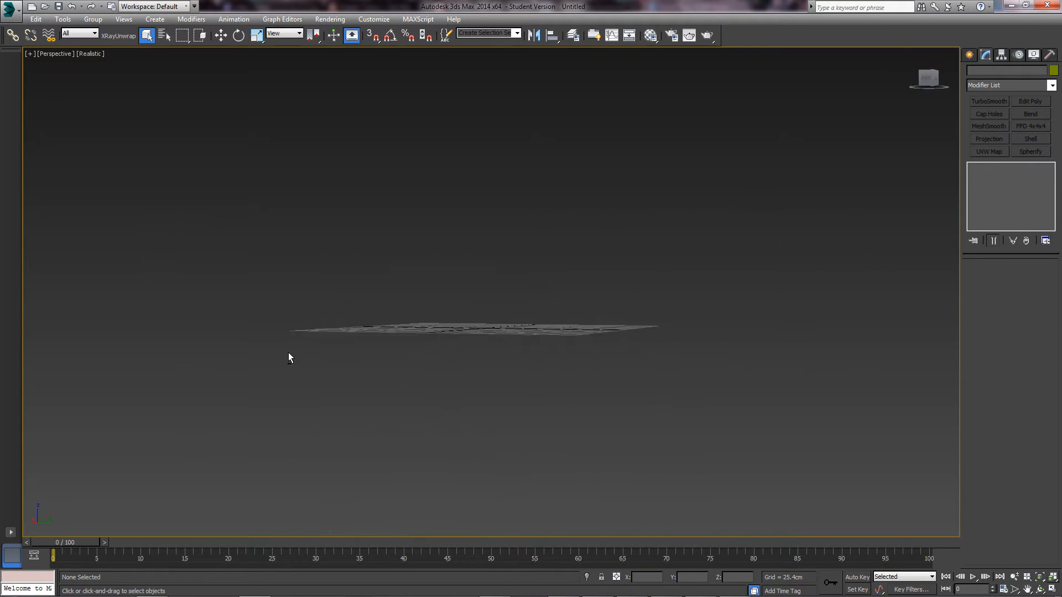
# - Set the Front, Left and Top views to Realistic shading in the four-view layout
pyautogui.keyDown('alt'); pyautogui.moveTo(289, 356); pyautogui.dragTo(238, 288, button='middle'); pyautogui.keyUp('alt')
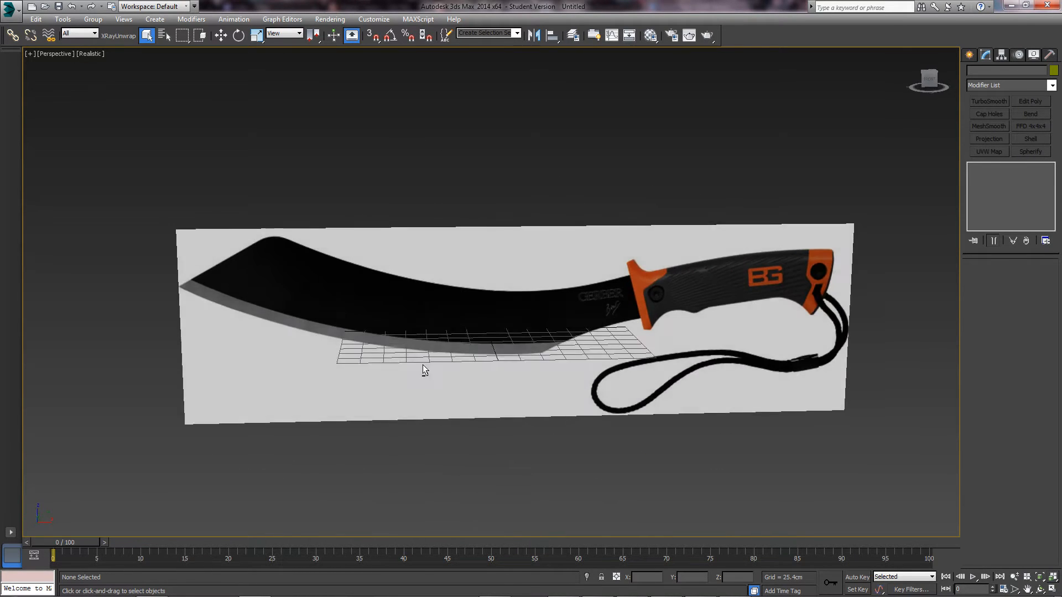
pyautogui.keyDown('alt'); pyautogui.moveTo(422, 362); pyautogui.dragTo(453, 381, button='middle'); pyautogui.keyUp('alt')
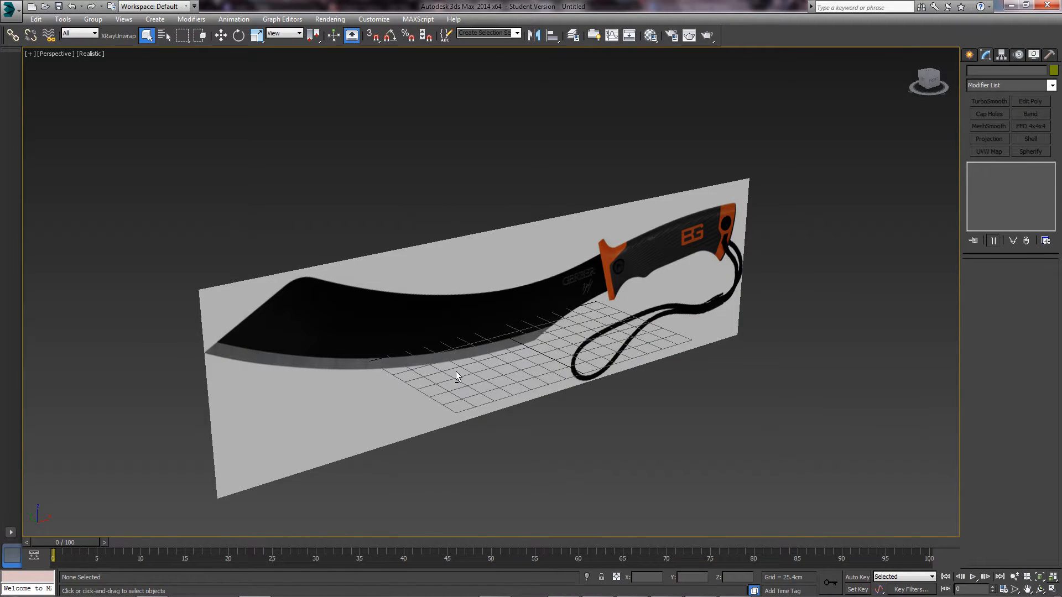
pyautogui.hotkey('alt', 'w')
pyautogui.click(633, 231)
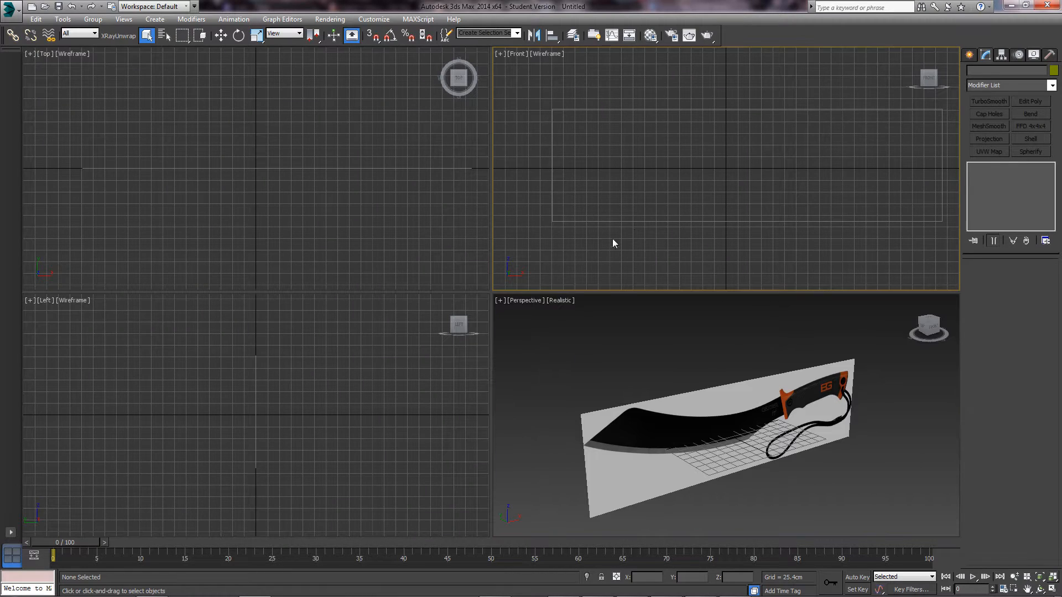
pyautogui.press('F3')
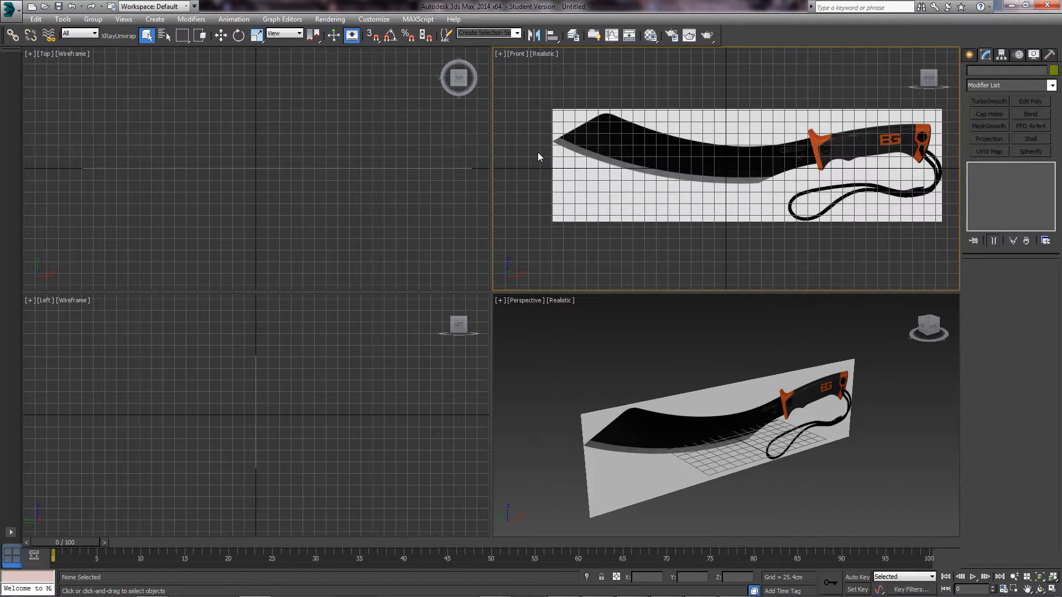
pyautogui.click(367, 214)
pyautogui.click(330, 375)
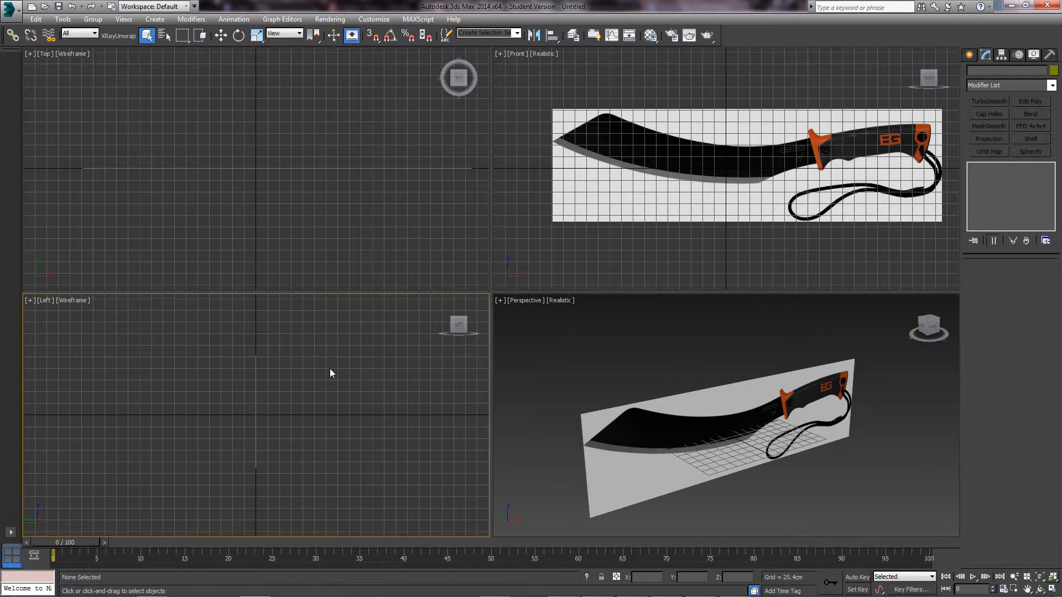
pyautogui.press('F3')
pyautogui.click(365, 234)
pyautogui.press('F3')
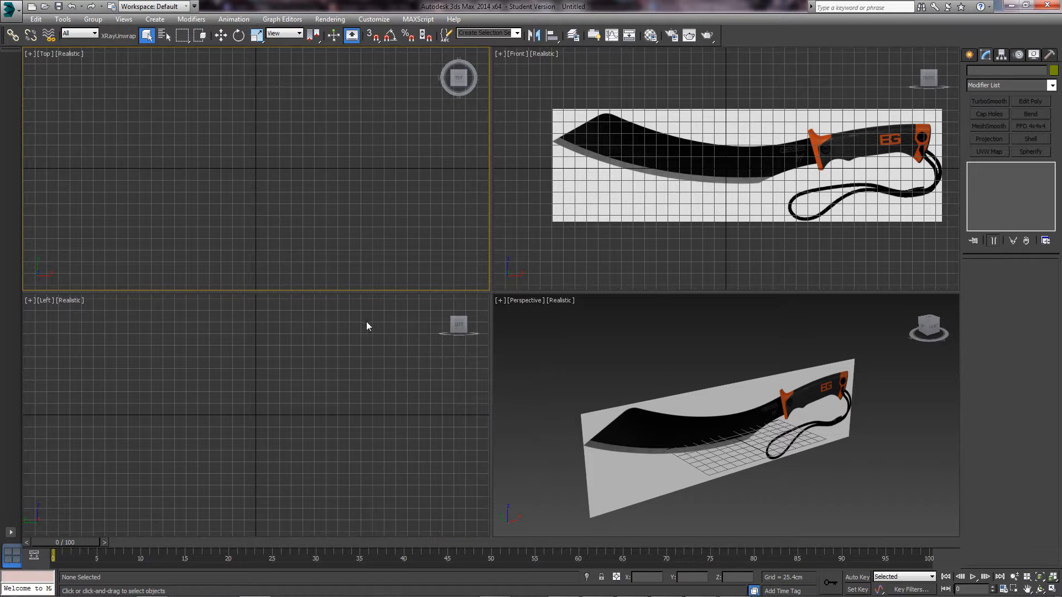
# - Hide the Front view grid, maximize the Front view and centre the machete handle
pyautogui.click(582, 242)
pyautogui.press('g')
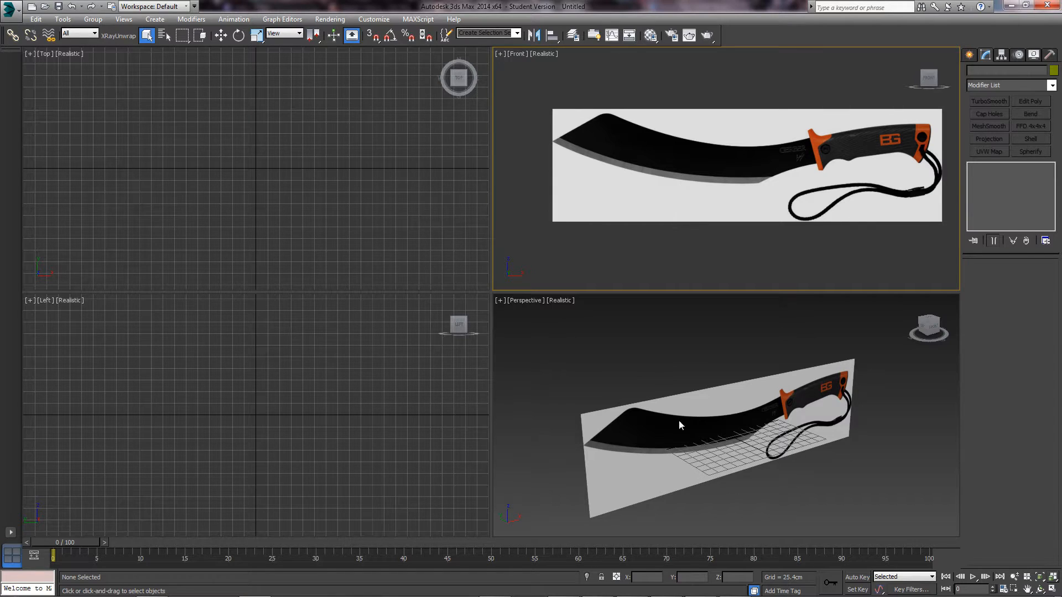
pyautogui.click(711, 427)
pyautogui.moveTo(777, 417); pyautogui.dragTo(765, 405, button='middle')
pyautogui.click(750, 219)
pyautogui.hotkey('alt', 'w')
pyautogui.moveTo(754, 209); pyautogui.dragTo(458, 242, button='middle')
# - Zoom the Front view in on the handle and pick Box from Standard Primitives
pyautogui.scroll(5, 502, 249)
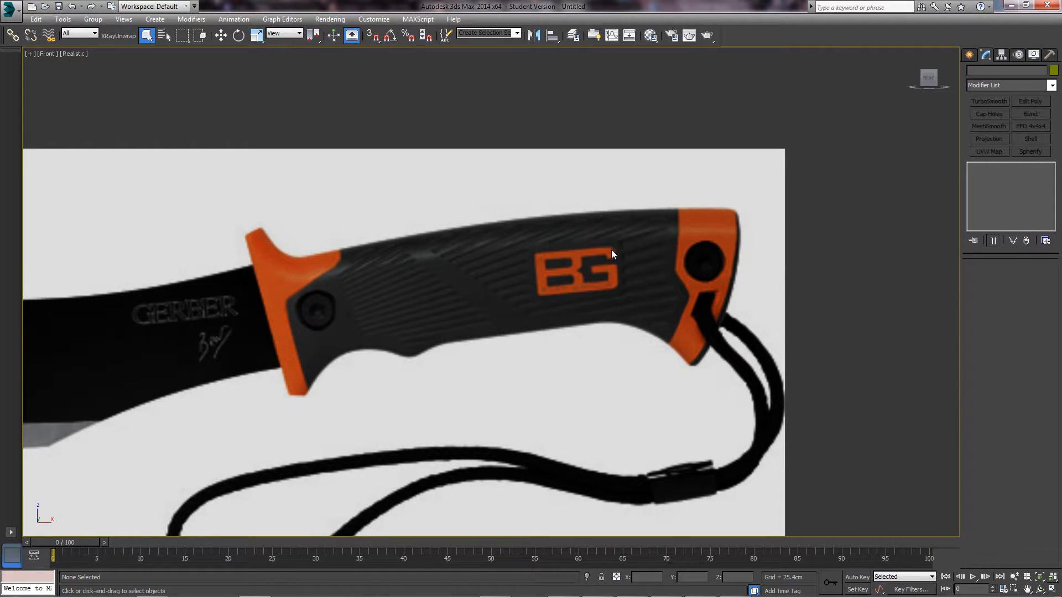
pyautogui.moveTo(612, 254); pyautogui.dragTo(646, 235, button='middle')
pyautogui.click(970, 56)
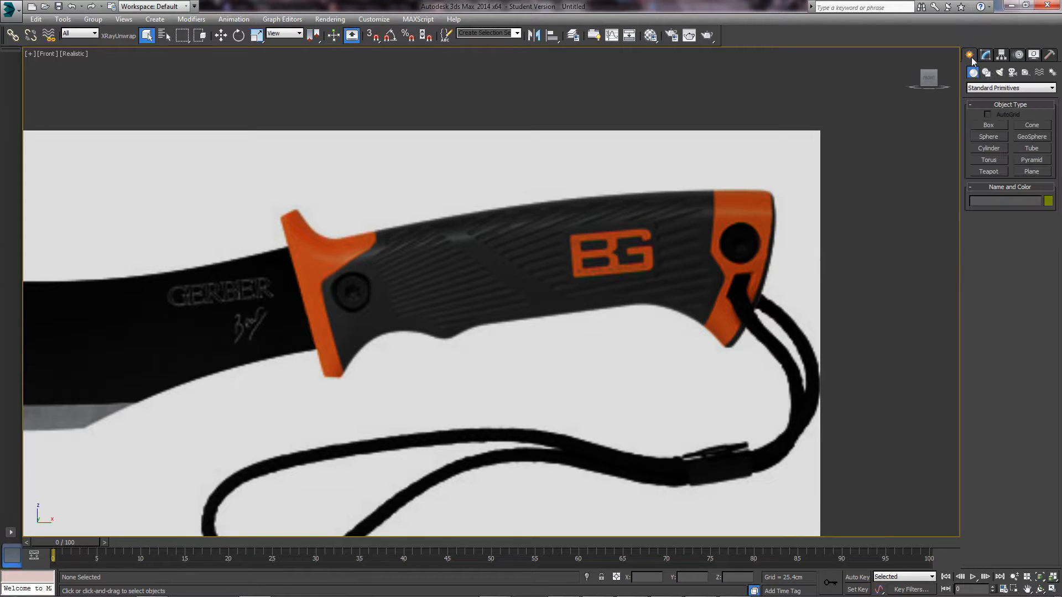
pyautogui.click(995, 126)
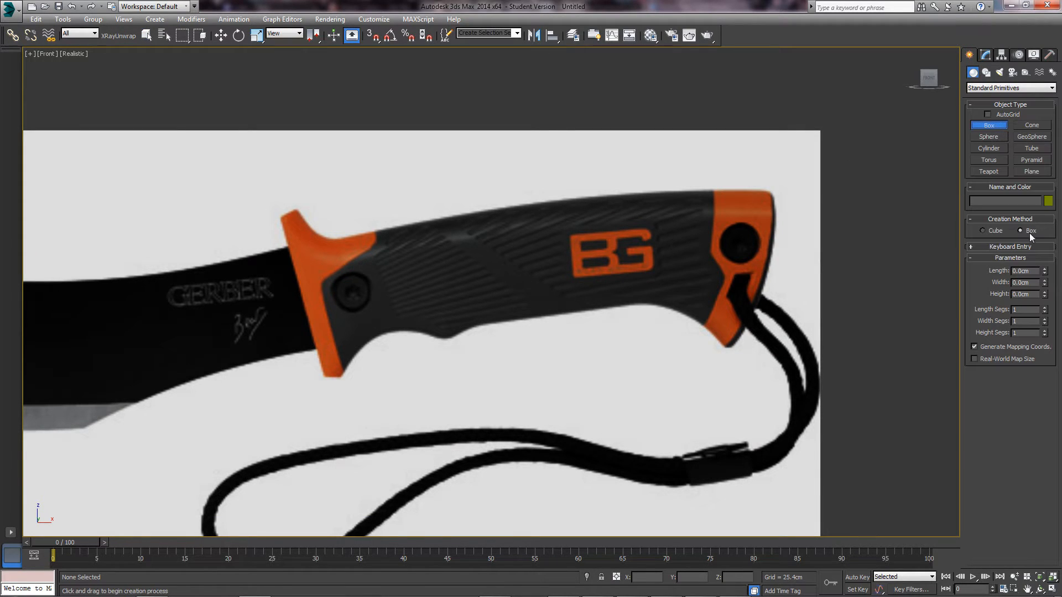
# - Draw Box001 over the butt end of the machete handle in the Front view
pyautogui.moveTo(633, 292); pyautogui.dragTo(574, 304, button='middle')
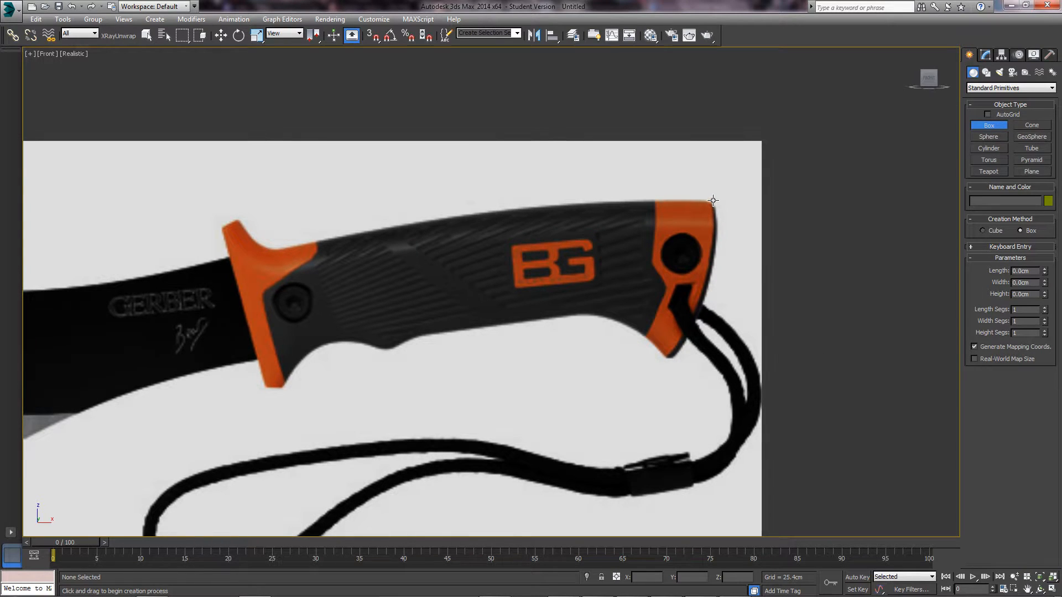
pyautogui.moveTo(713, 201); pyautogui.dragTo(590, 314)
pyautogui.rightClick(554, 287)
pyautogui.moveTo(713, 201); pyautogui.dragTo(568, 316)
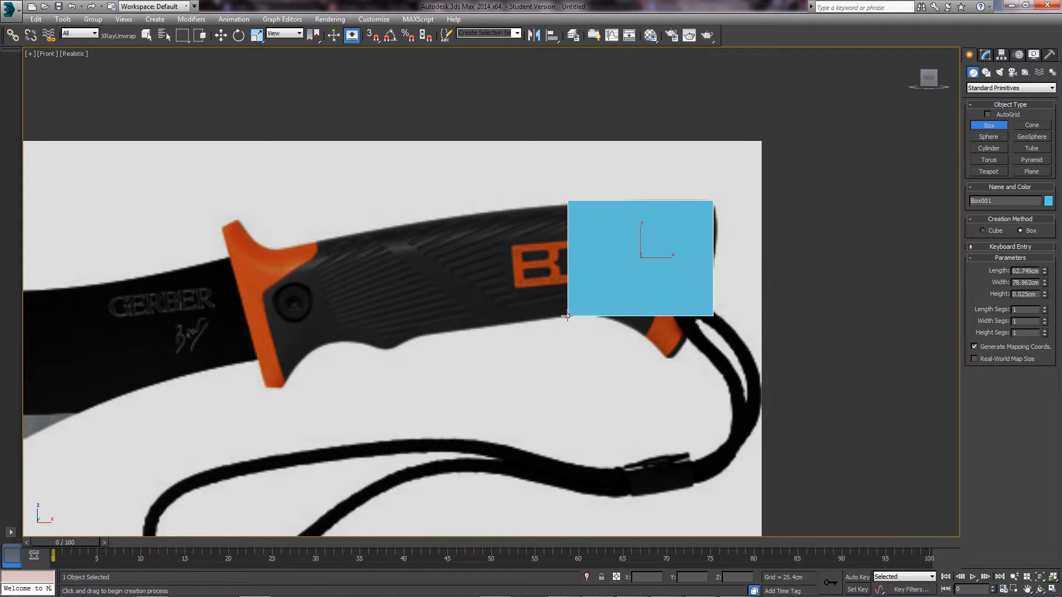
pyautogui.click(569, 283)
pyautogui.rightClick(569, 283)
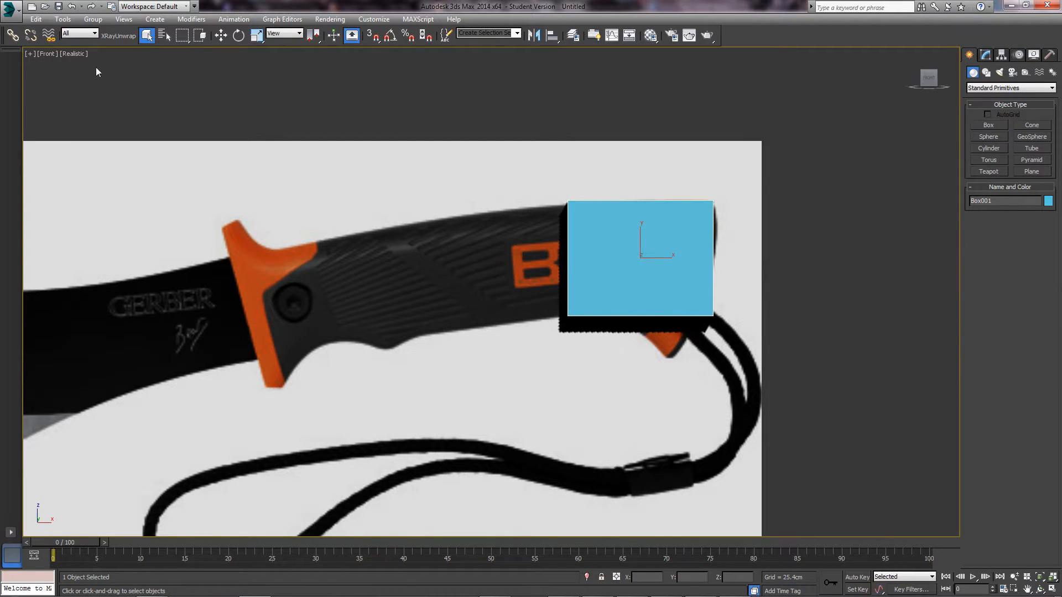
# - Switch the Front and Perspective views to plain Shaded display, with Perspective maximized
pyautogui.click(82, 55)
pyautogui.click(121, 79)
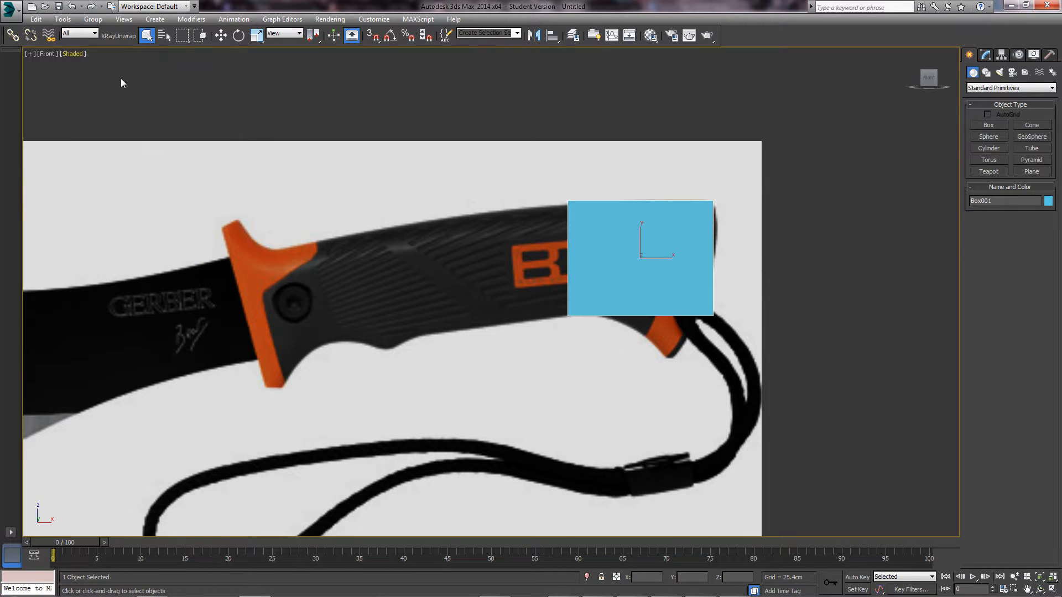
pyautogui.press('w')
pyautogui.hotkey('alt', 'w')
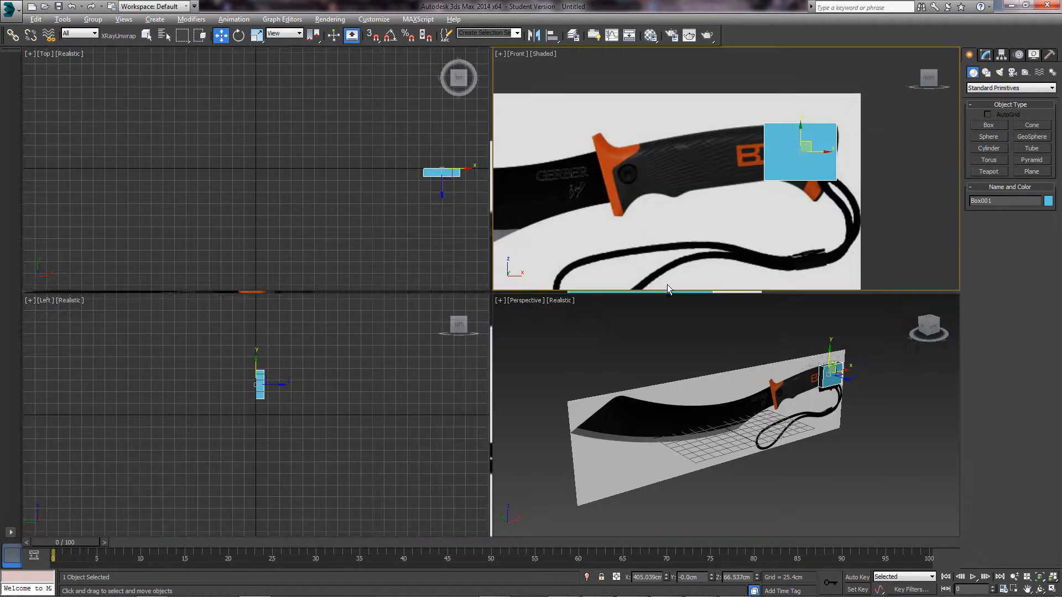
pyautogui.rightClick(722, 392)
pyautogui.hotkey('alt', 'w')
pyautogui.scroll(8, 570, 337)
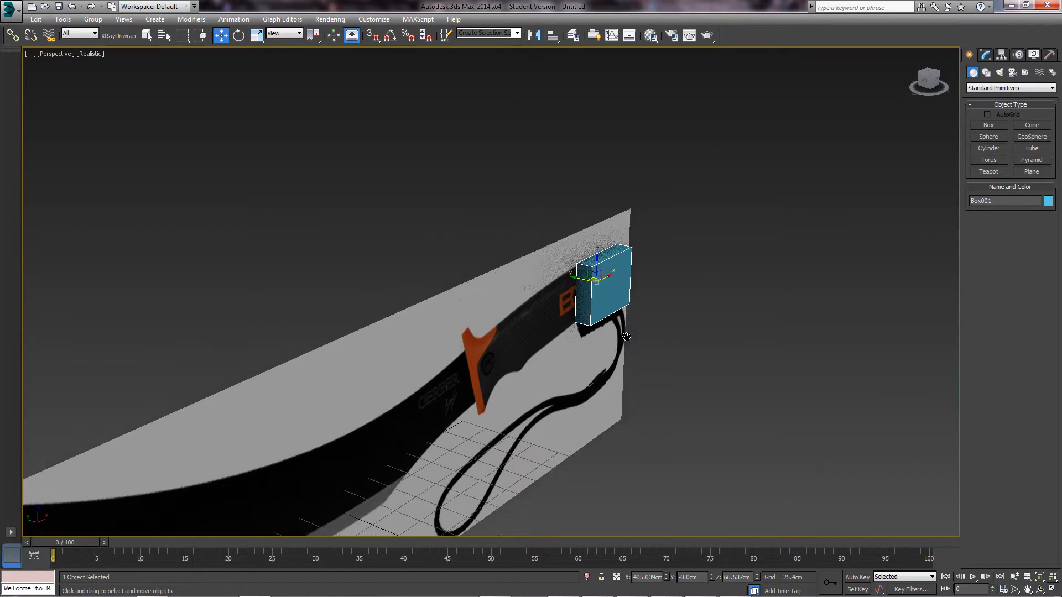
pyautogui.click(96, 54)
pyautogui.click(117, 78)
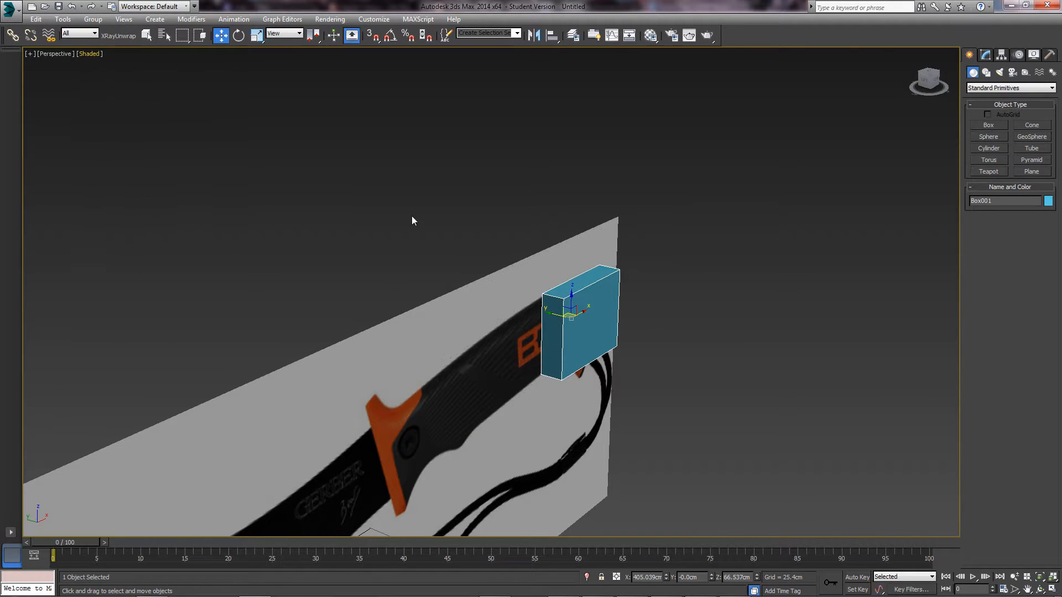
# - Convert Box001 to an Editable Poly
pyautogui.scroll(-1, 554, 300)
pyautogui.keyDown('alt'); pyautogui.moveTo(553, 300); pyautogui.dragTo(631, 298, button='middle'); pyautogui.keyUp('alt')
pyautogui.rightClick(564, 294)
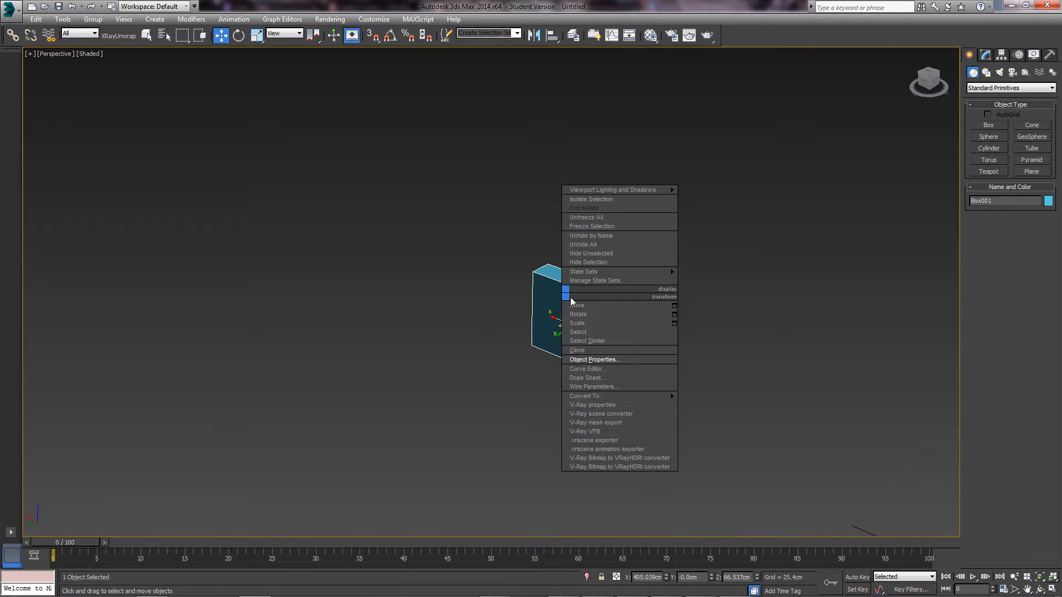
pyautogui.moveTo(672, 397)
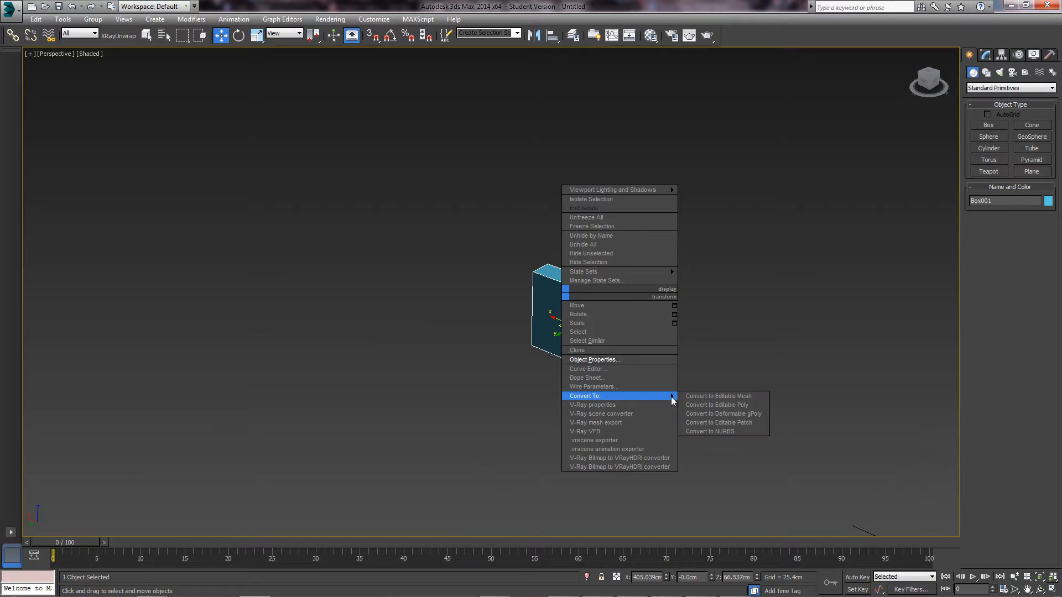
pyautogui.click(708, 405)
# - Delete the box's front face and the selected rim faces in Polygon mode
pyautogui.press('4')
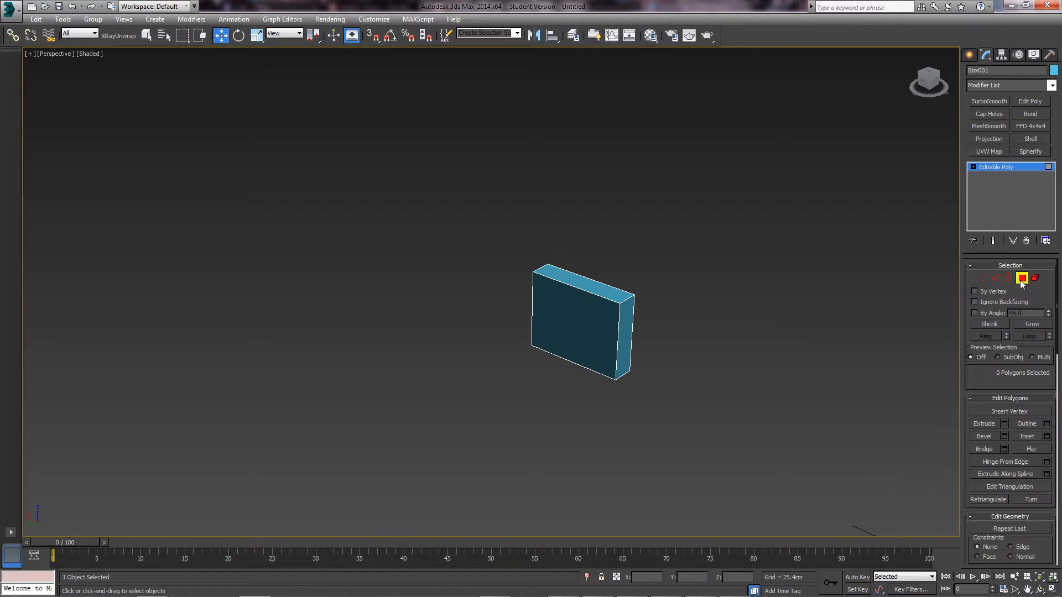
pyautogui.click(561, 314)
pyautogui.press('Delete')
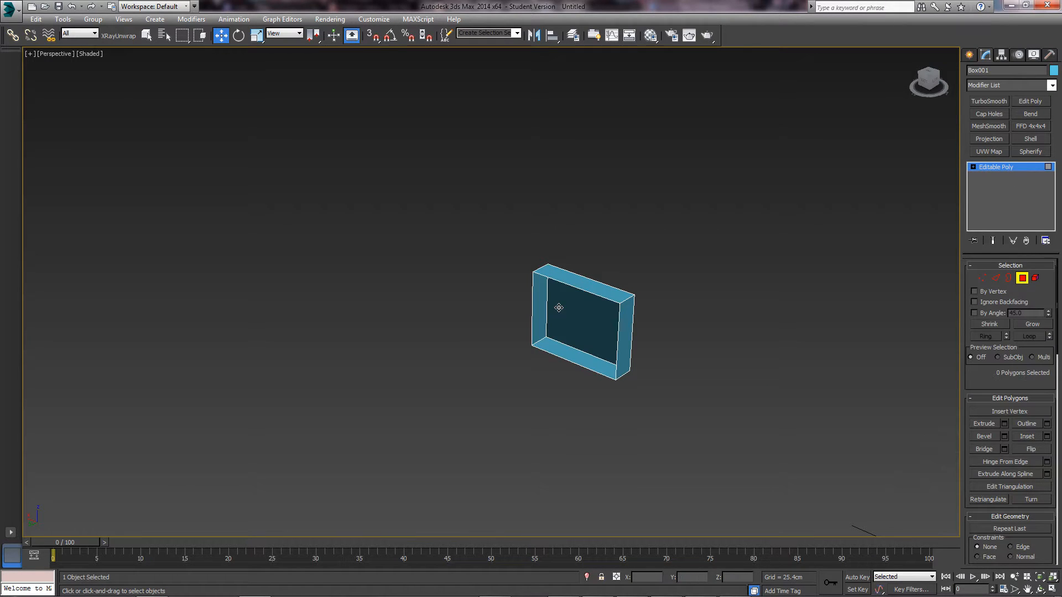
pyautogui.keyDown('alt'); pyautogui.moveTo(590, 335); pyautogui.dragTo(579, 334, button='middle'); pyautogui.keyUp('alt')
pyautogui.click(569, 358)
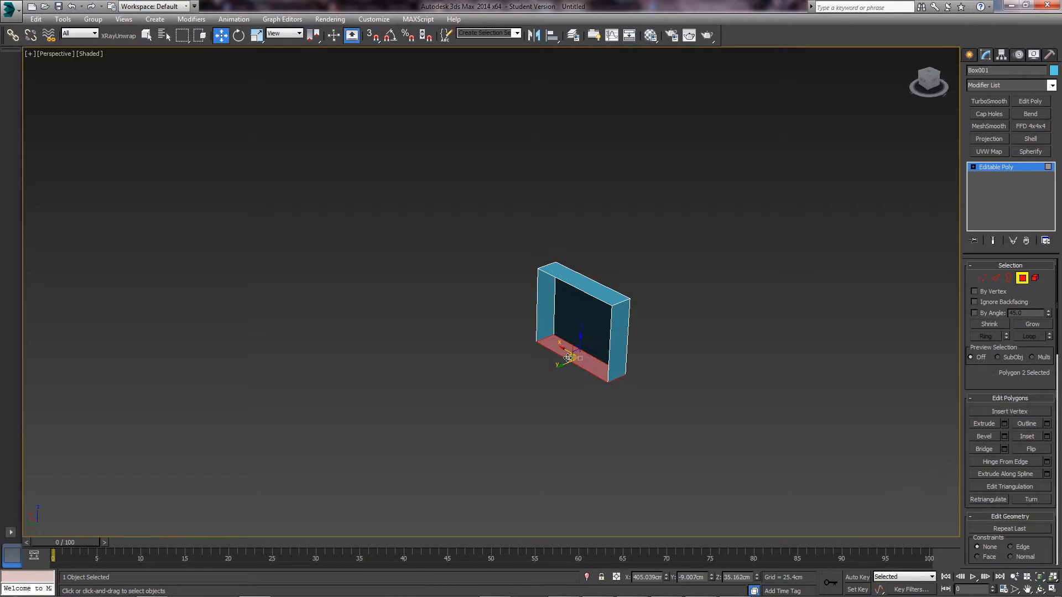
pyautogui.keyDown('alt'); pyautogui.moveTo(581, 356); pyautogui.dragTo(541, 332, button='middle'); pyautogui.keyUp('alt')
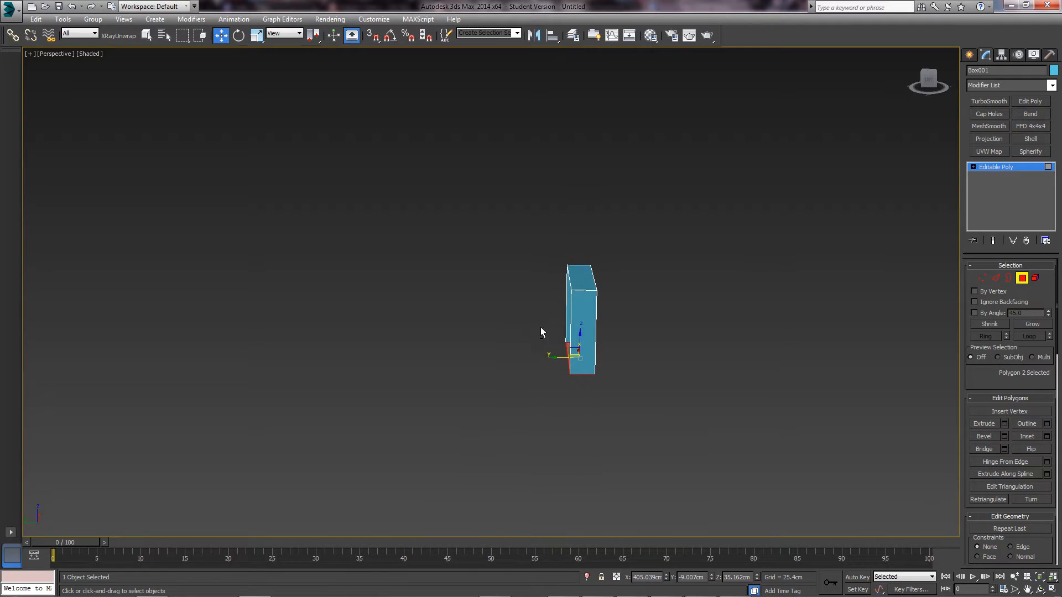
pyautogui.moveTo(576, 390); pyautogui.dragTo(576, 388)
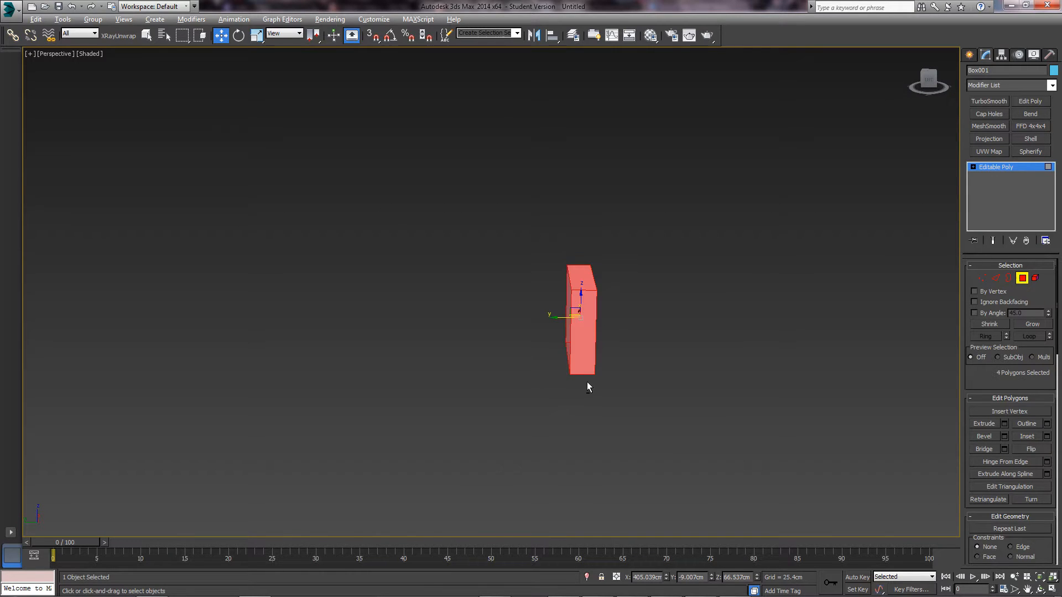
pyautogui.keyDown('alt'); pyautogui.moveTo(586, 382); pyautogui.dragTo(574, 338, button='middle'); pyautogui.keyUp('alt')
pyautogui.press('Delete')
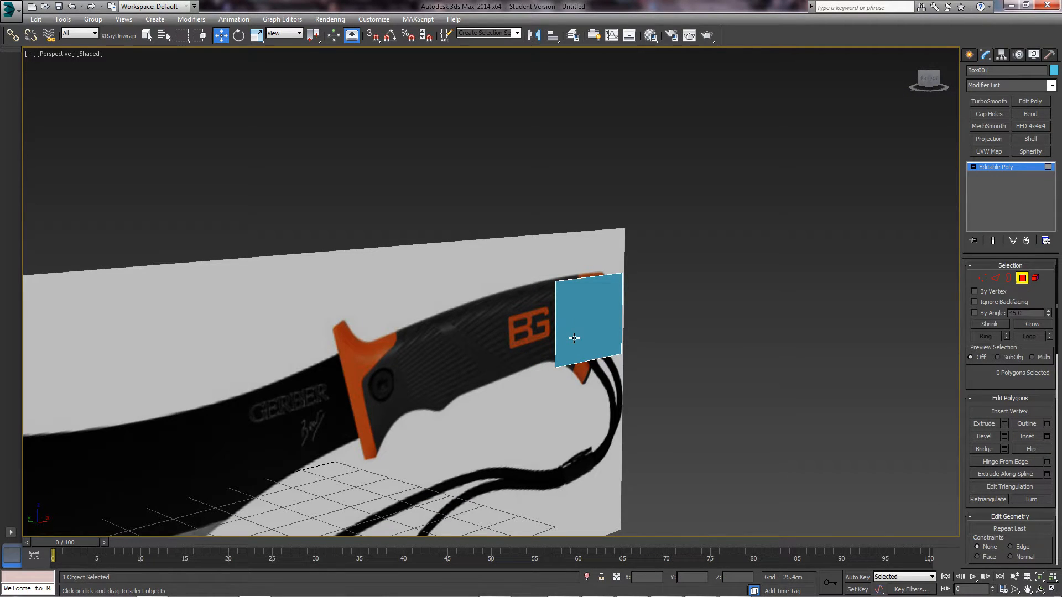
# - Maximize the Front view and make Box001 see-through with Alt+X
pyautogui.click(1022, 277)
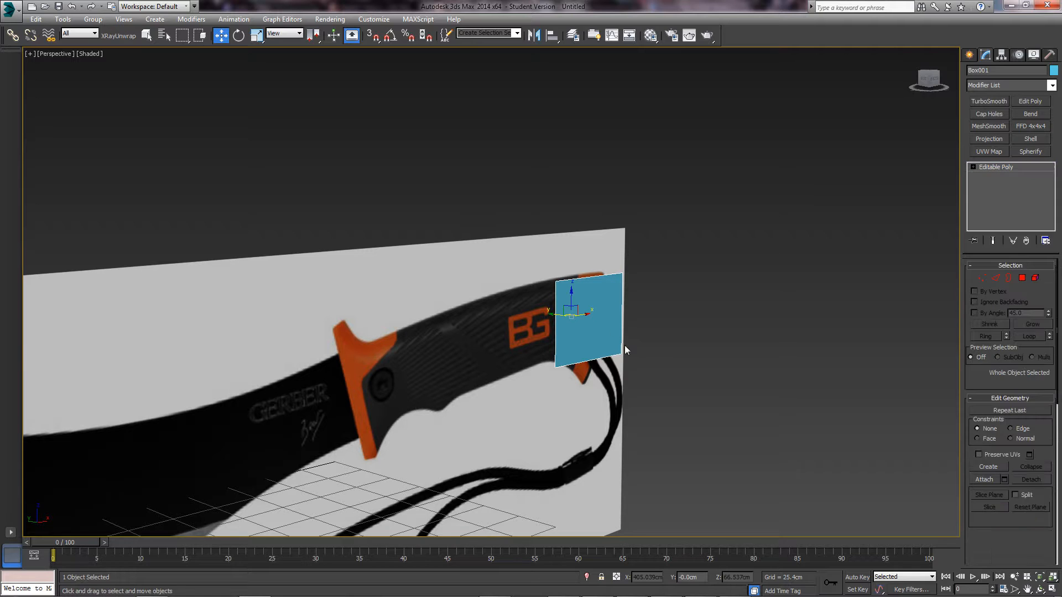
pyautogui.hotkey('alt', 'w')
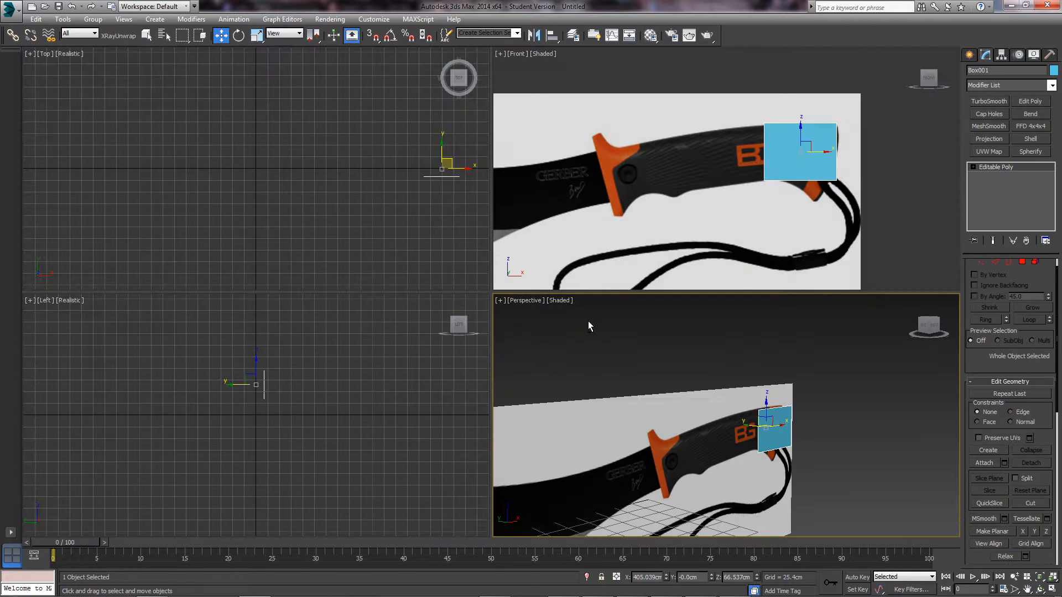
pyautogui.middleClick(656, 214)
pyautogui.hotkey('alt', 'w')
pyautogui.moveTo(624, 231); pyautogui.dragTo(611, 243, button='middle')
pyautogui.hotkey('alt', 'x')
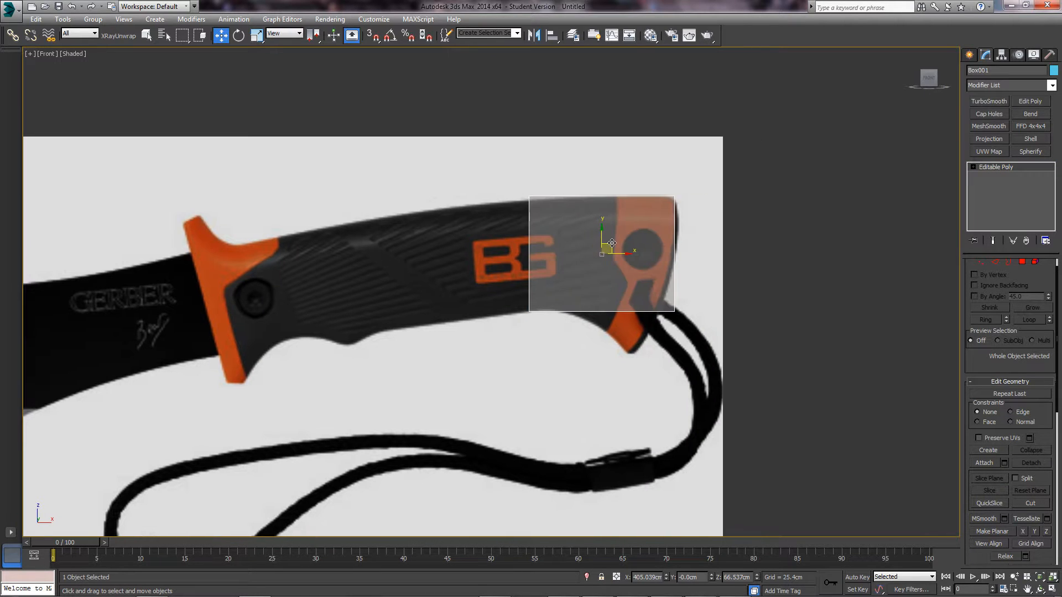
pyautogui.click(769, 272)
pyautogui.click(589, 254)
# - Zoom to the handle and select the box's left edge in Edge mode
pyautogui.moveTo(644, 273); pyautogui.dragTo(619, 279, button='middle')
pyautogui.scroll(2, 619, 278)
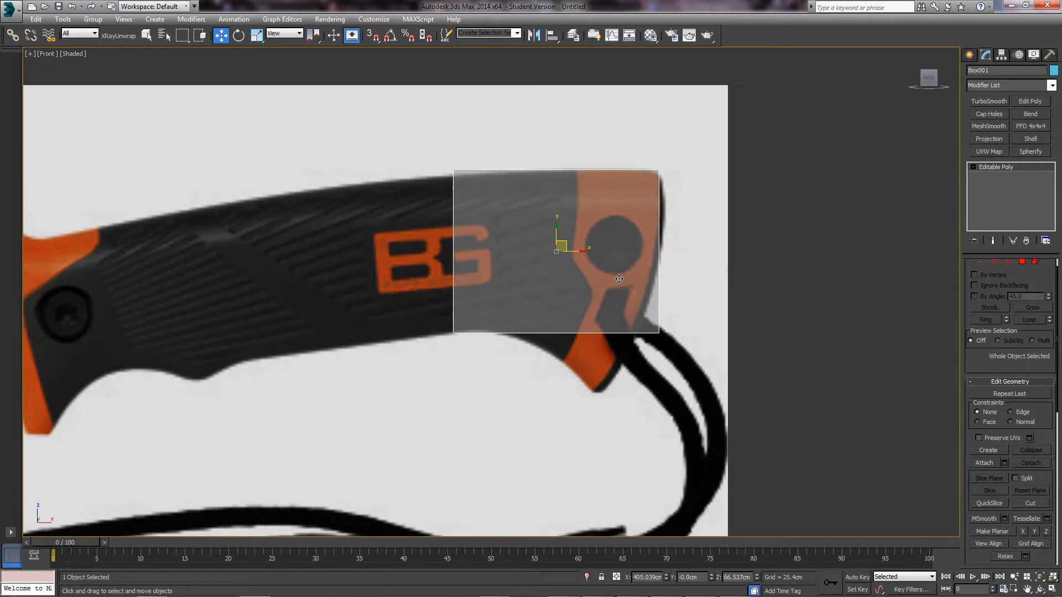
pyautogui.moveTo(528, 270); pyautogui.dragTo(649, 275, button='middle')
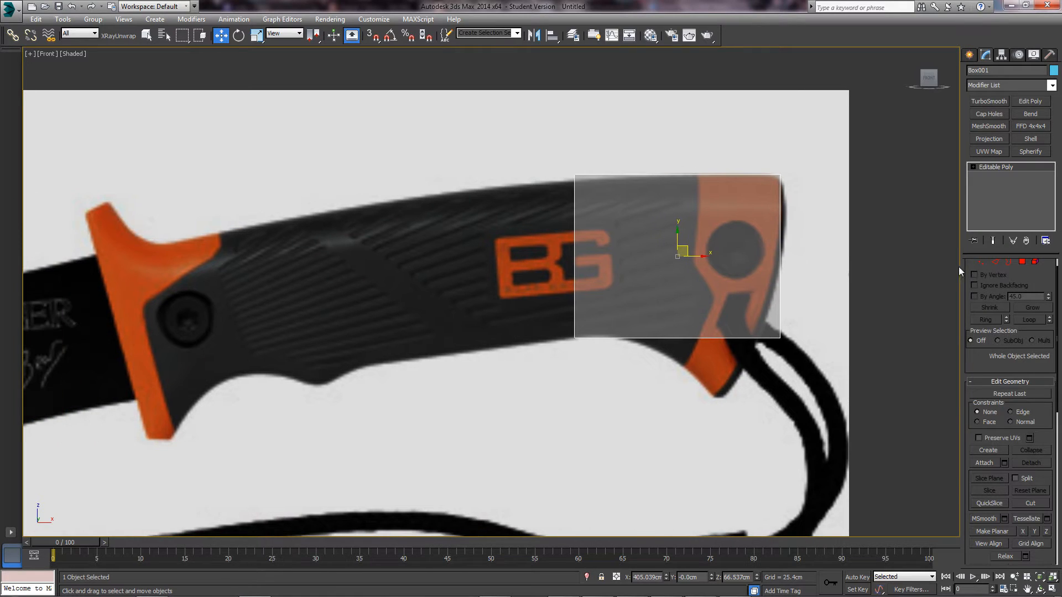
pyautogui.click(995, 262)
pyautogui.click(575, 243)
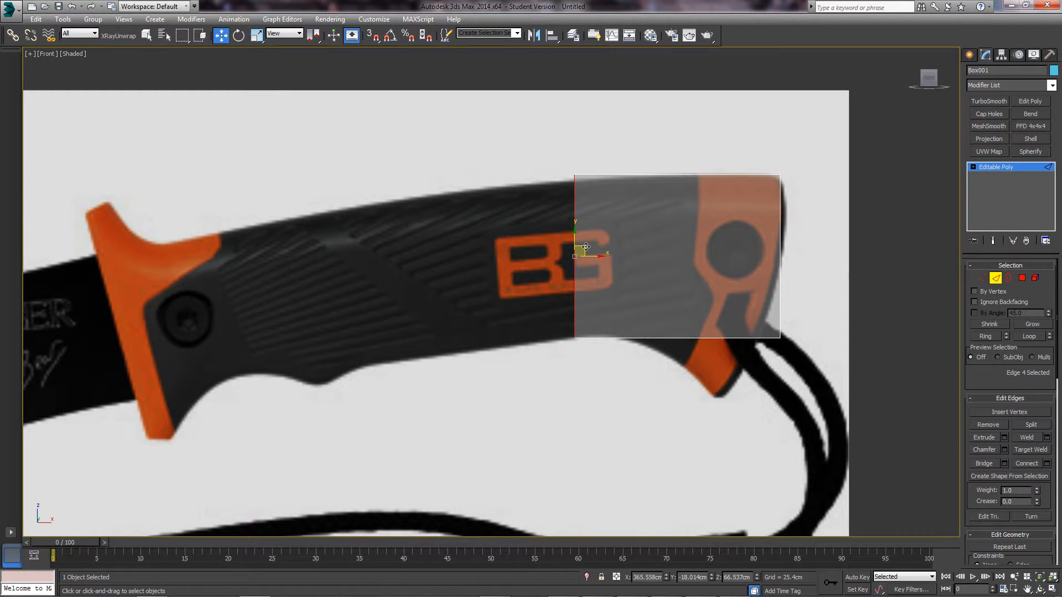
# - Extrude the left edge leftward twice into new strips fitted to the handle's outline
pyautogui.keyDown('shift'); pyautogui.moveTo(586, 247); pyautogui.dragTo(229, 303); pyautogui.keyUp('shift')
pyautogui.moveTo(229, 303); pyautogui.dragTo(394, 282, button='middle')
pyautogui.keyDown('shift'); pyautogui.moveTo(387, 288); pyautogui.dragTo(305, 299); pyautogui.keyUp('shift')
pyautogui.moveTo(638, 286); pyautogui.dragTo(403, 297, button='middle')
pyautogui.moveTo(585, 311); pyautogui.dragTo(540, 319, button='middle')
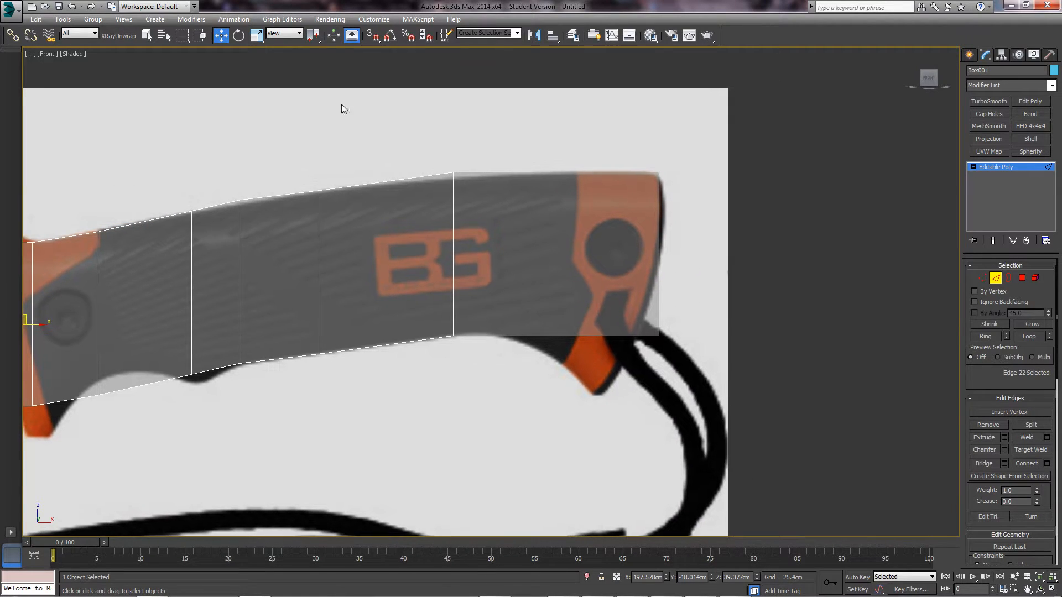
pyautogui.moveTo(584, 268); pyautogui.dragTo(564, 273, button='middle')
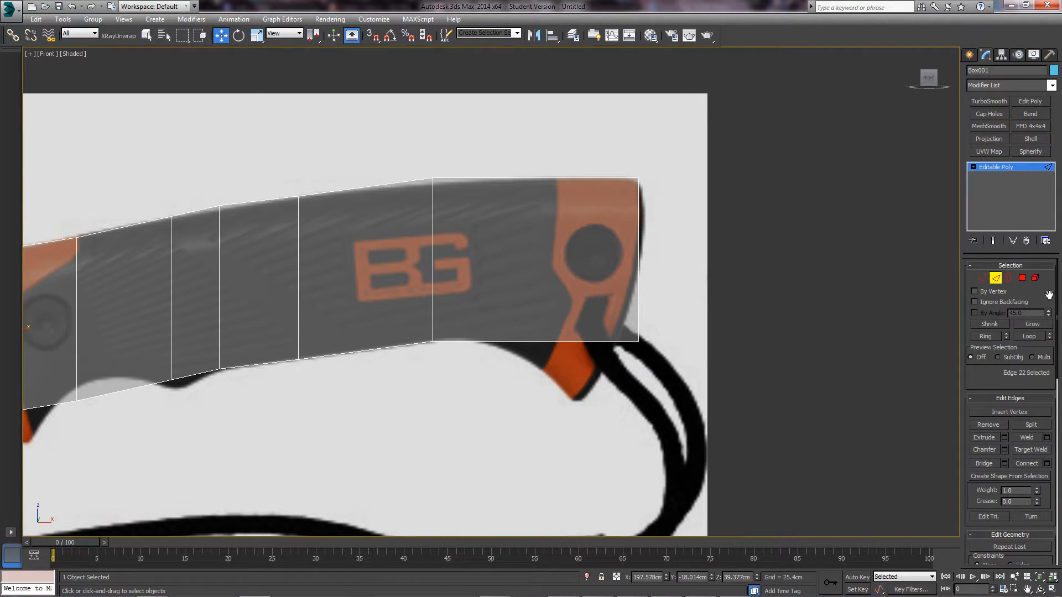
pyautogui.click(997, 279)
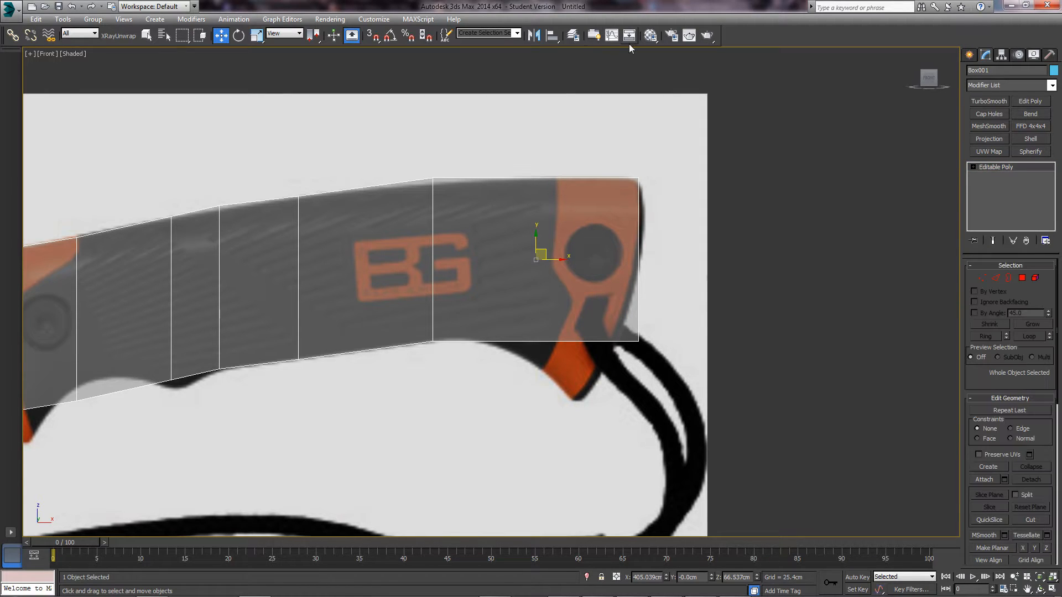
# - Show the Ribbon's Modeling tools and enter Vertex editing mode on the handle mesh
pyautogui.click(594, 37)
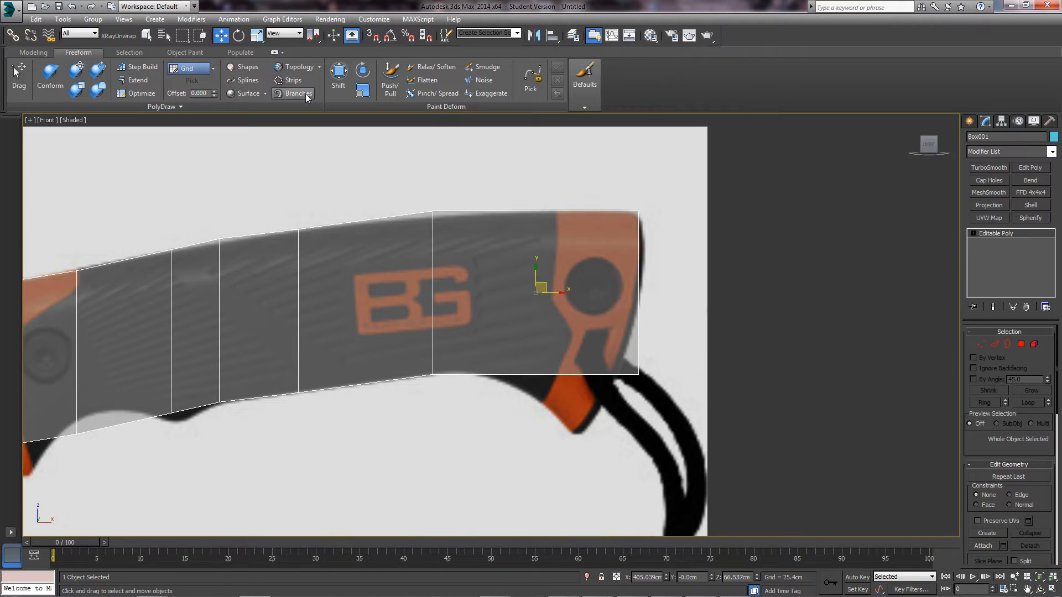
pyautogui.click(34, 52)
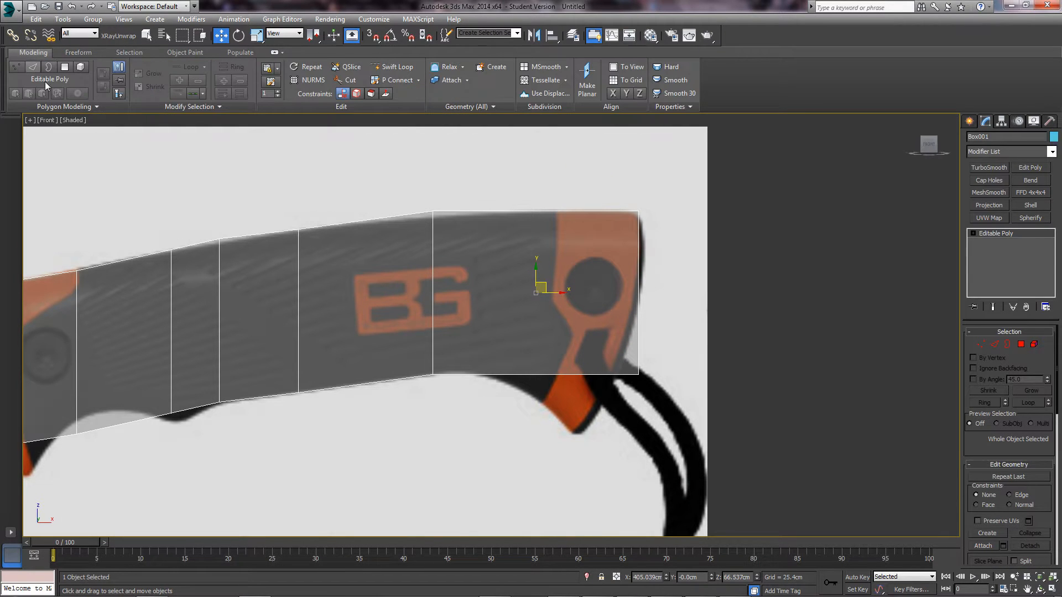
pyautogui.click(395, 67)
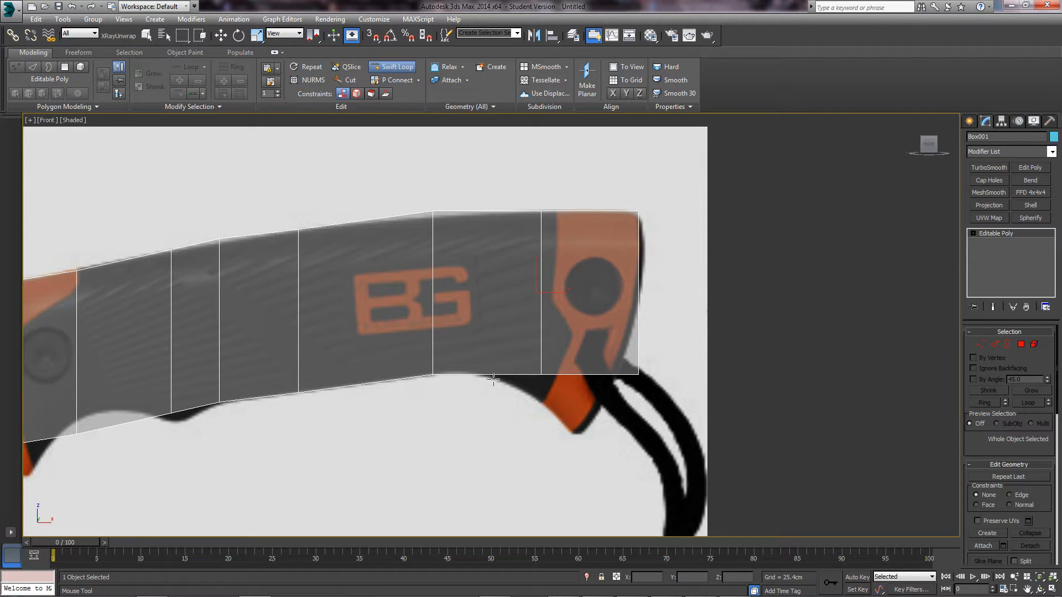
pyautogui.press('w')
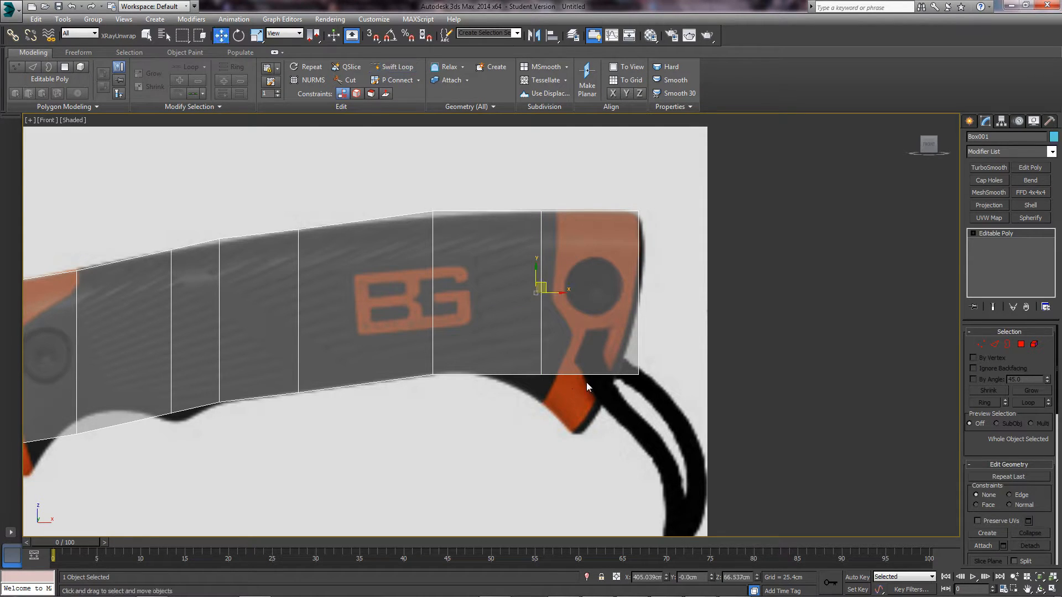
pyautogui.click(980, 344)
# - Pull the right-end vertices down to the pointed butt tip and onto the handle outline
pyautogui.click(638, 374)
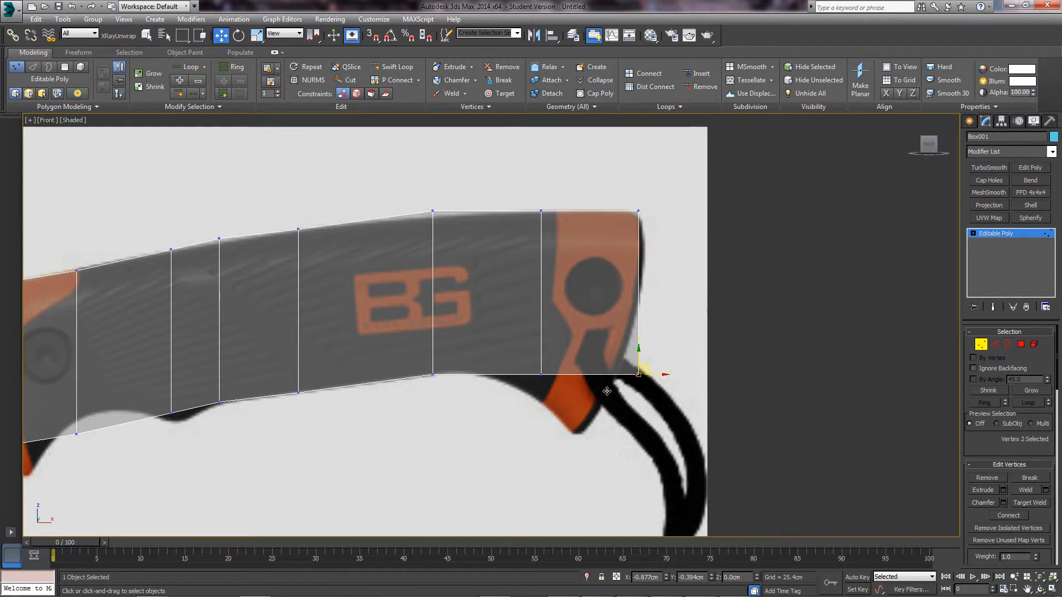
pyautogui.moveTo(647, 368); pyautogui.dragTo(588, 424)
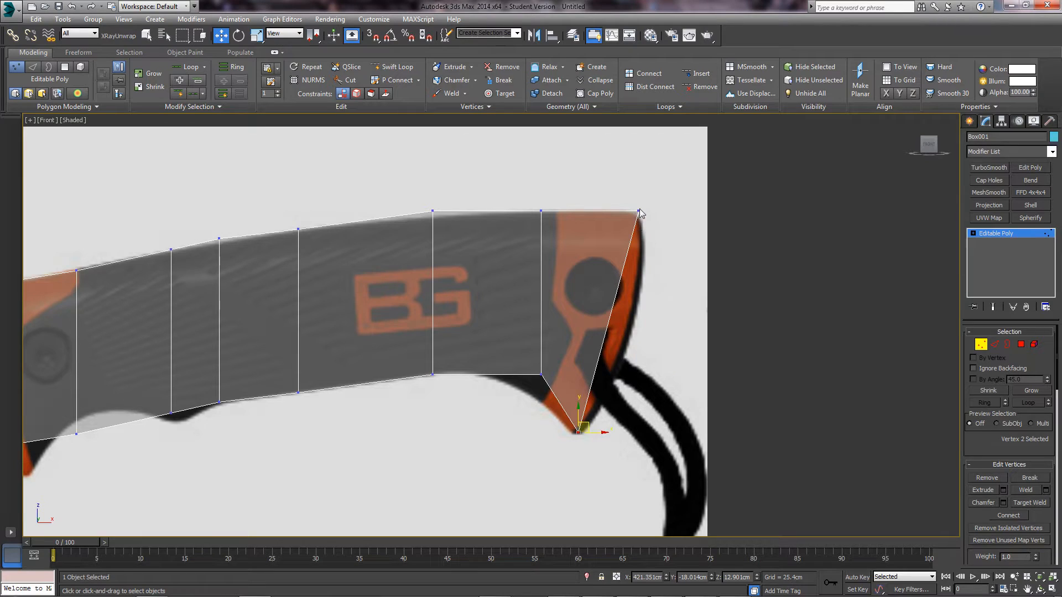
pyautogui.click(639, 211)
pyautogui.moveTo(639, 211); pyautogui.dragTo(640, 206)
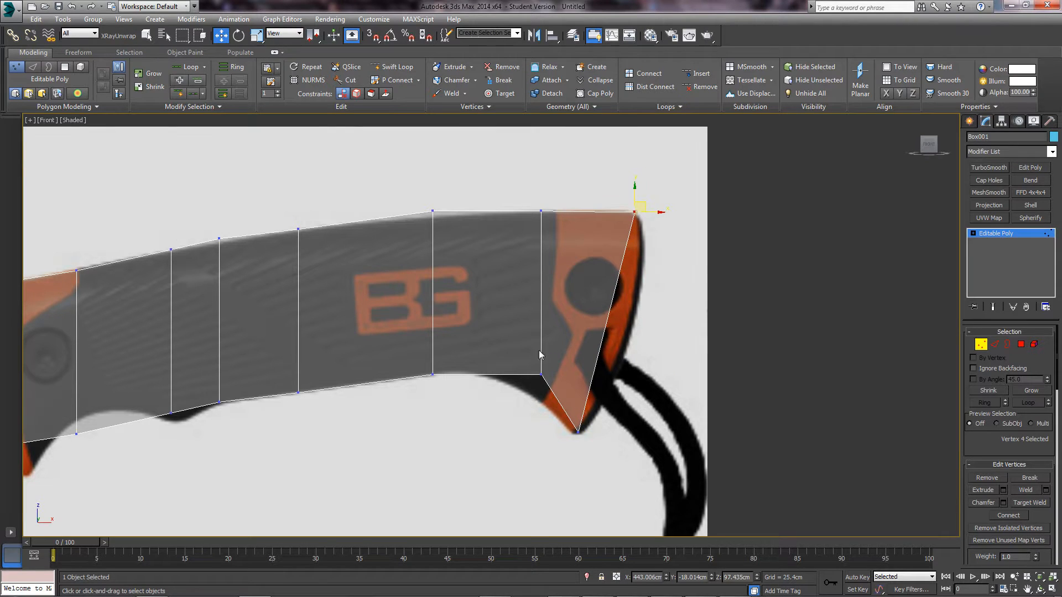
pyautogui.moveTo(553, 385); pyautogui.dragTo(530, 390)
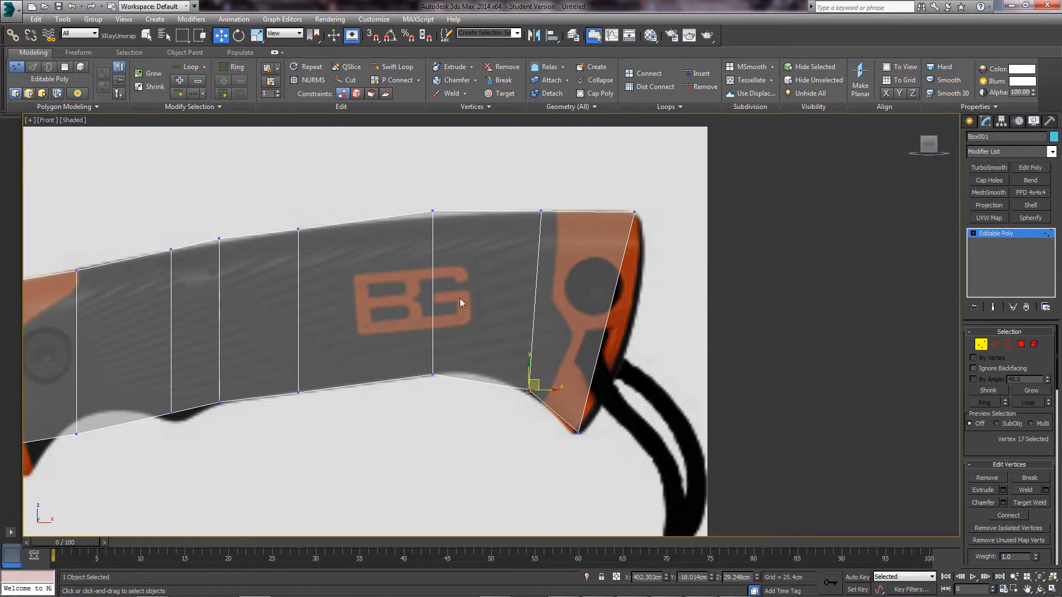
pyautogui.moveTo(418, 383); pyautogui.dragTo(446, 364)
pyautogui.click(433, 209)
pyautogui.moveTo(439, 202); pyautogui.dragTo(438, 207)
# - Move the left-end vertices out to the flared guard's top point and lower outline
pyautogui.moveTo(395, 273); pyautogui.dragTo(521, 276, button='middle')
pyautogui.moveTo(420, 376); pyautogui.dragTo(555, 335, button='middle')
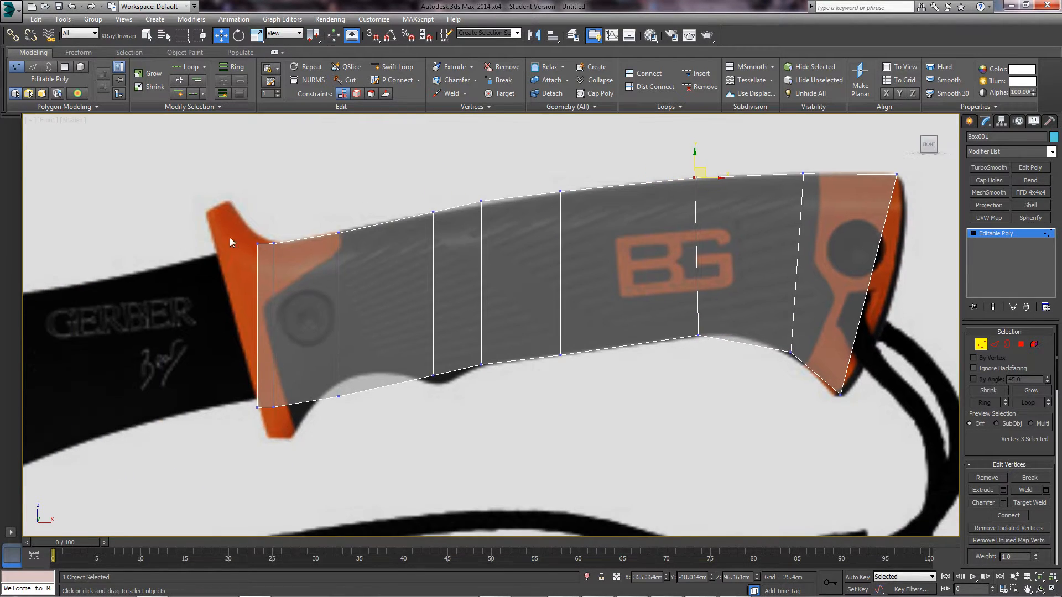
pyautogui.moveTo(265, 234); pyautogui.dragTo(216, 203)
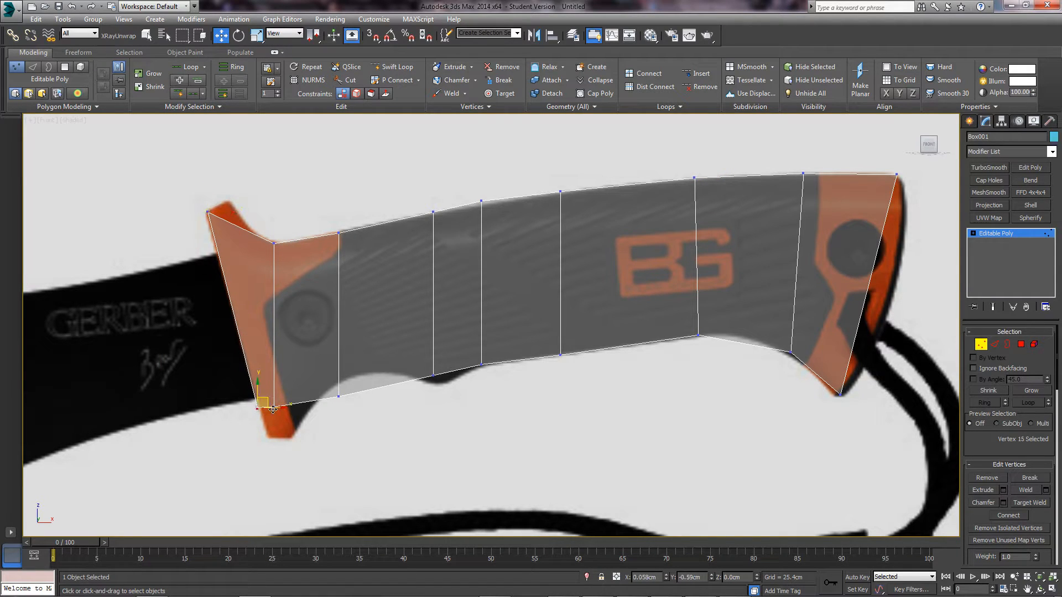
pyautogui.moveTo(273, 410); pyautogui.dragTo(282, 437)
pyautogui.click(316, 441)
pyautogui.click(275, 409)
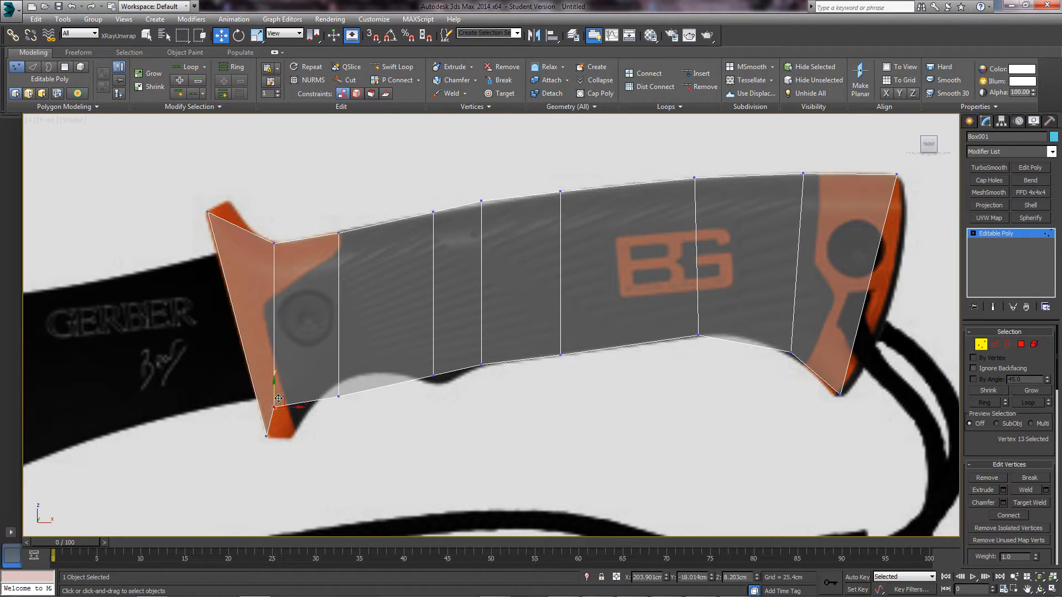
pyautogui.moveTo(278, 398); pyautogui.dragTo(295, 428)
pyautogui.click(276, 243)
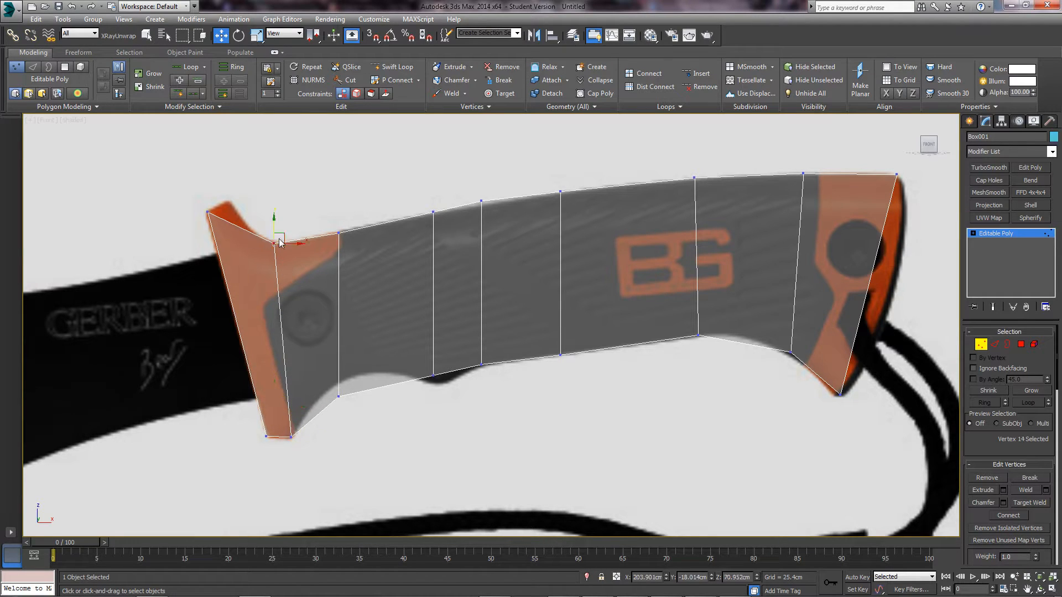
pyautogui.moveTo(283, 235); pyautogui.dragTo(239, 193)
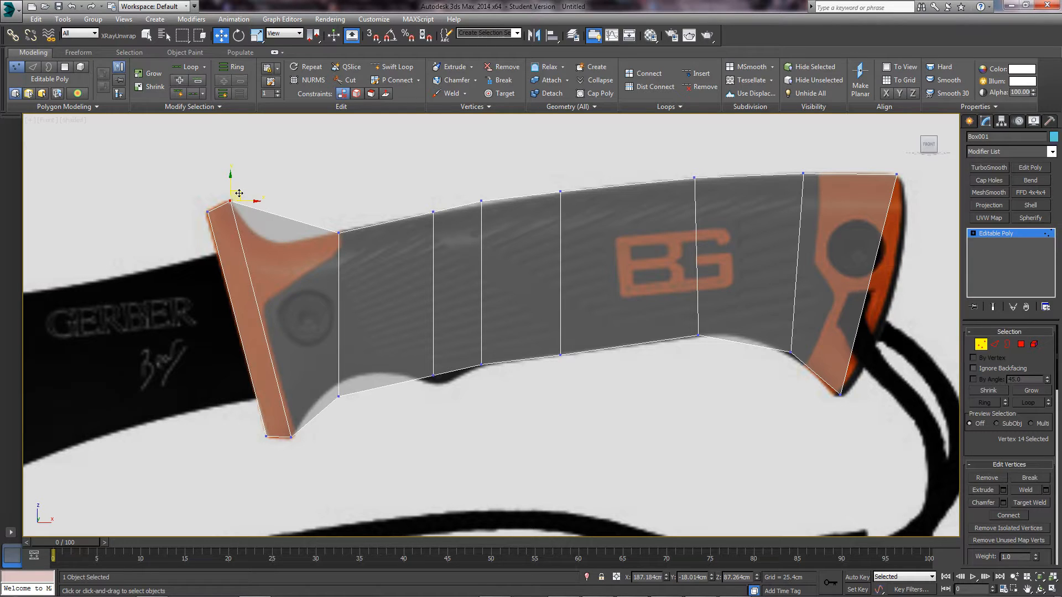
# - Add an edge loop across the guard and fit its vertices and neighbouring bottom vertices to the outline
pyautogui.click(392, 66)
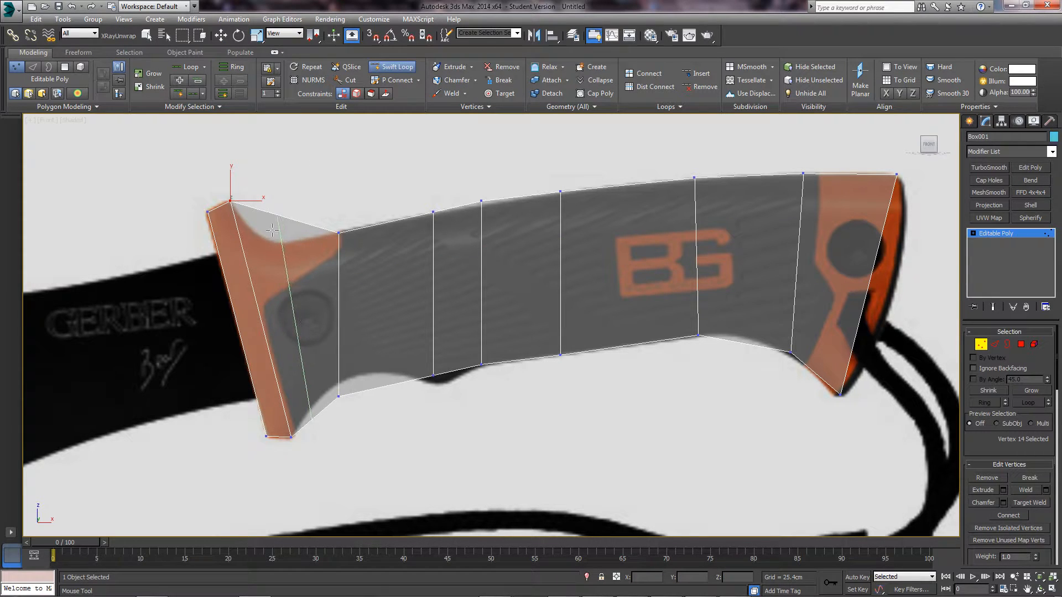
pyautogui.click(272, 229)
pyautogui.press('w')
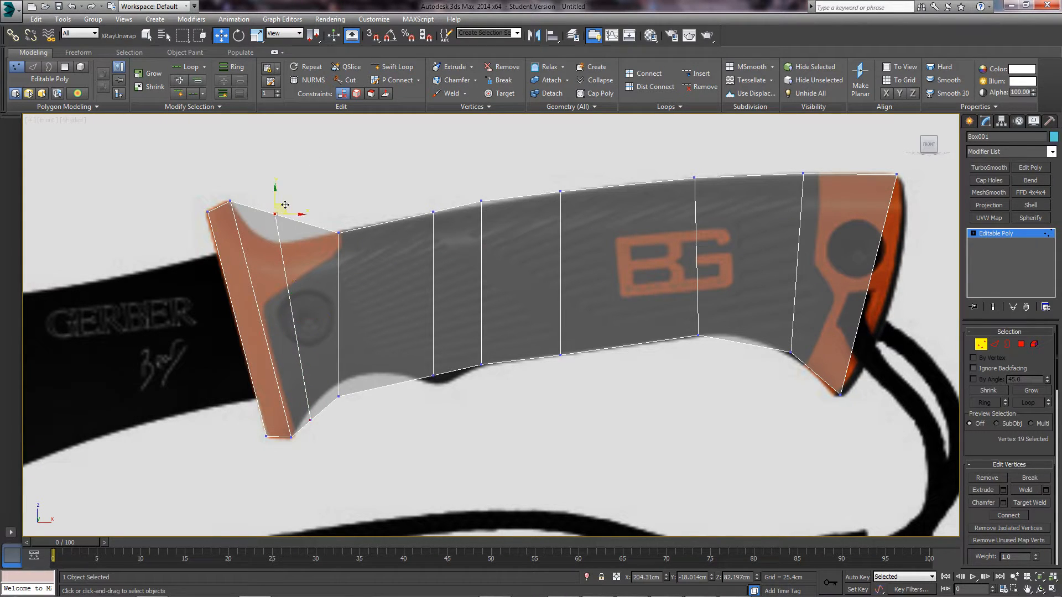
pyautogui.moveTo(285, 205); pyautogui.dragTo(282, 232)
pyautogui.click(312, 416)
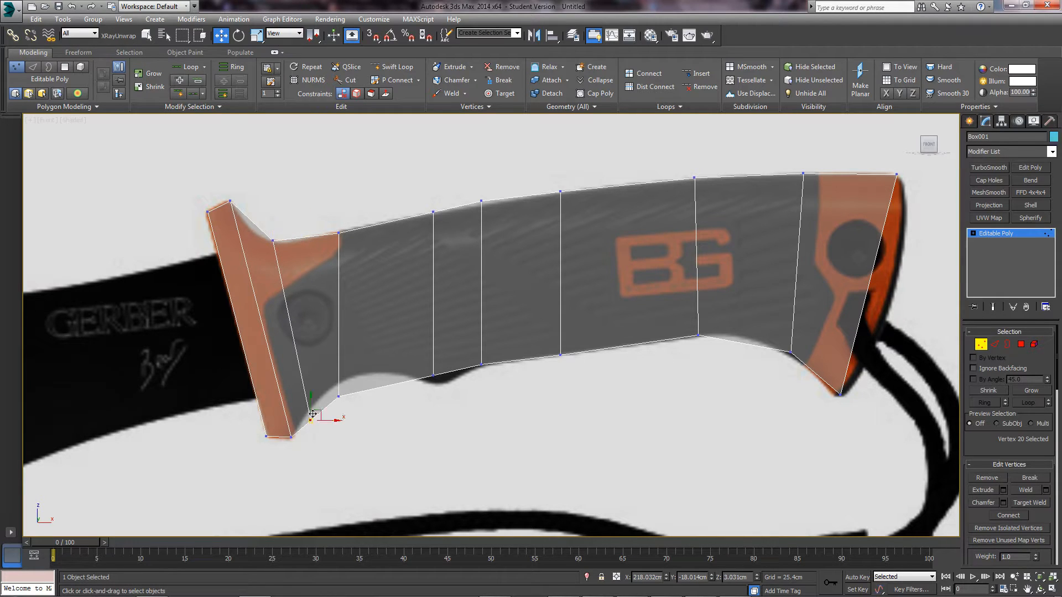
pyautogui.moveTo(319, 414); pyautogui.dragTo(355, 372)
pyautogui.click(339, 397)
pyautogui.click(434, 375)
pyautogui.moveTo(440, 369); pyautogui.dragTo(447, 376)
pyautogui.click(345, 381)
pyautogui.moveTo(357, 374); pyautogui.dragTo(373, 364)
pyautogui.moveTo(562, 331); pyautogui.dragTo(494, 342, button='middle')
# - Swift Loop upper and lower lengthwise edge loops and move their end vertices to the handle's edge
pyautogui.moveTo(637, 362); pyautogui.dragTo(430, 359, button='middle')
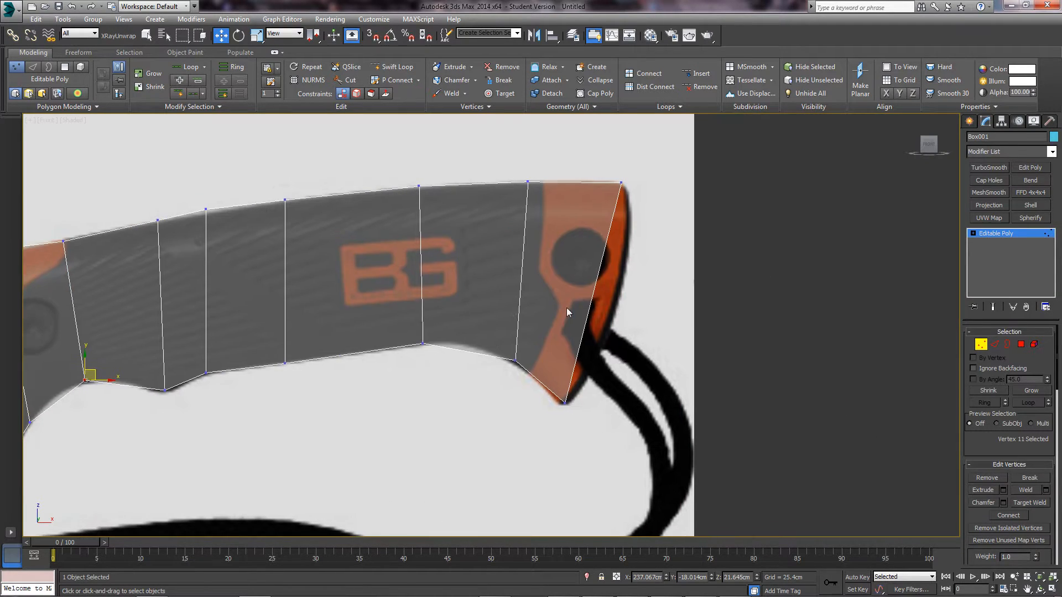
pyautogui.scroll(-4, 567, 308)
pyautogui.scroll(1, 624, 280)
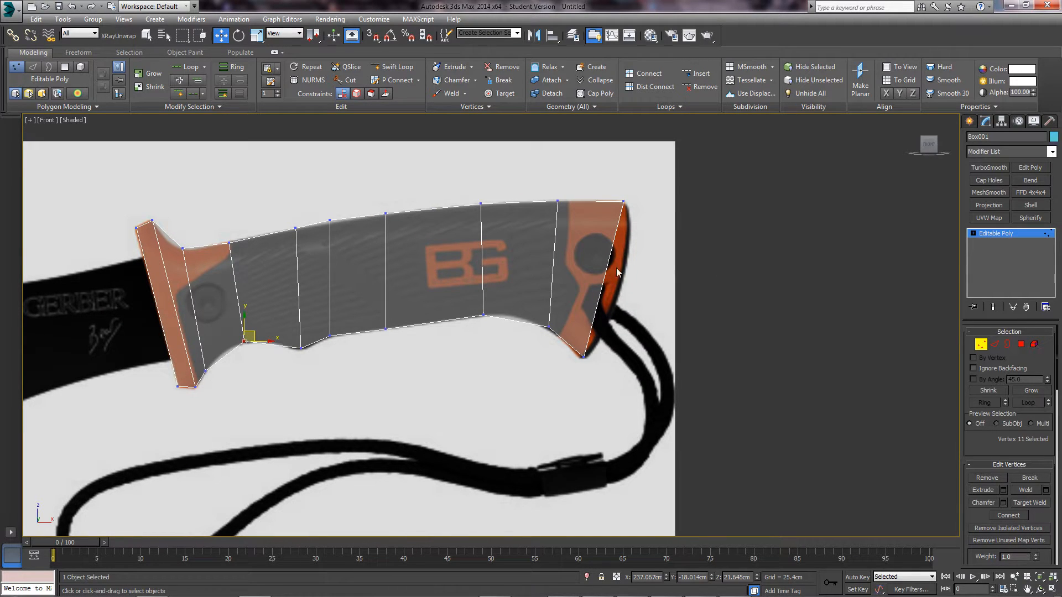
pyautogui.click(393, 67)
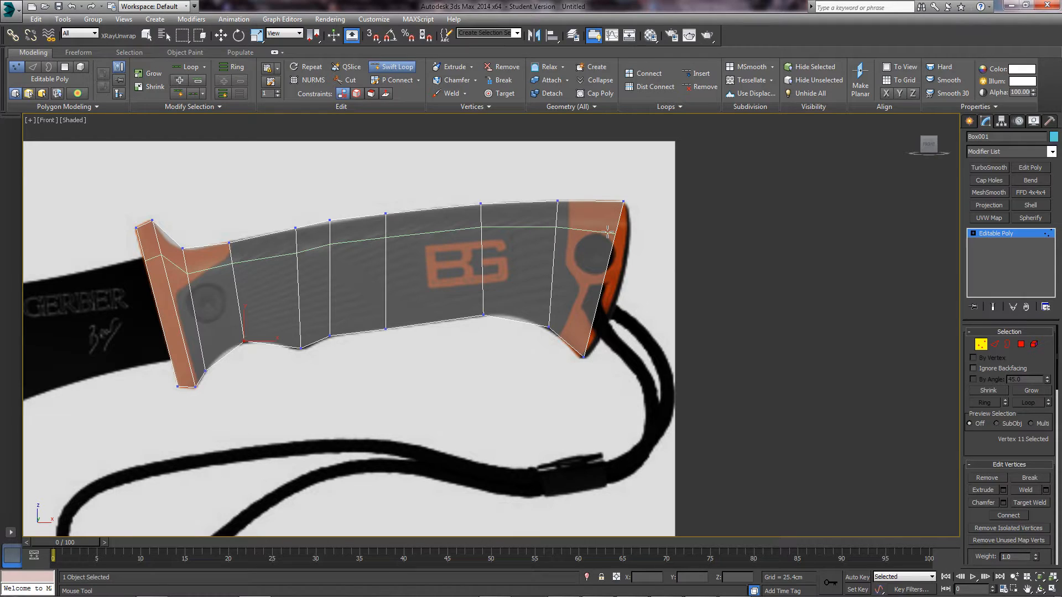
pyautogui.click(609, 232)
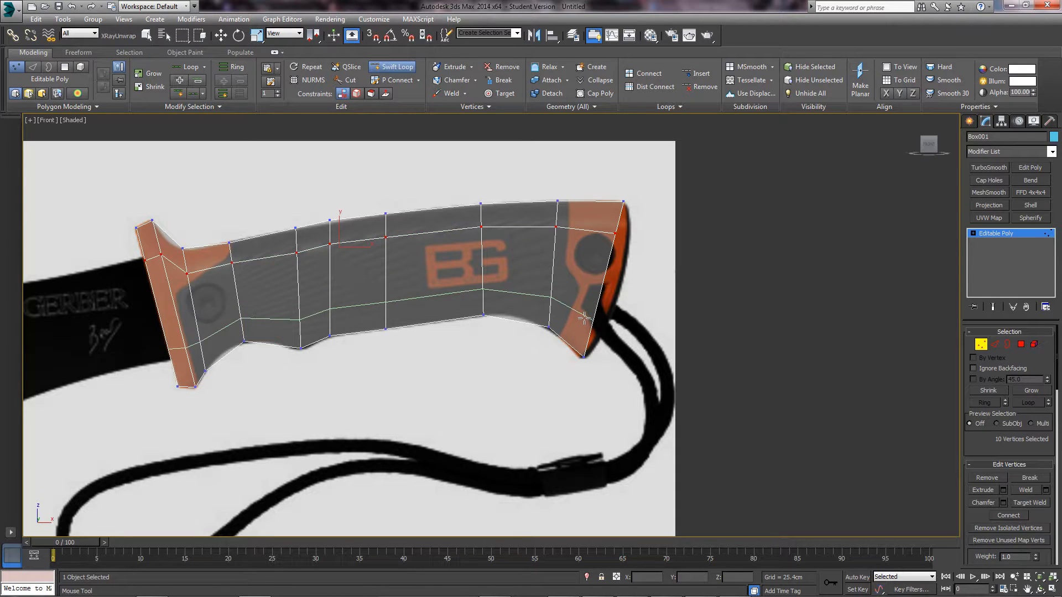
pyautogui.click(589, 318)
pyautogui.press('w')
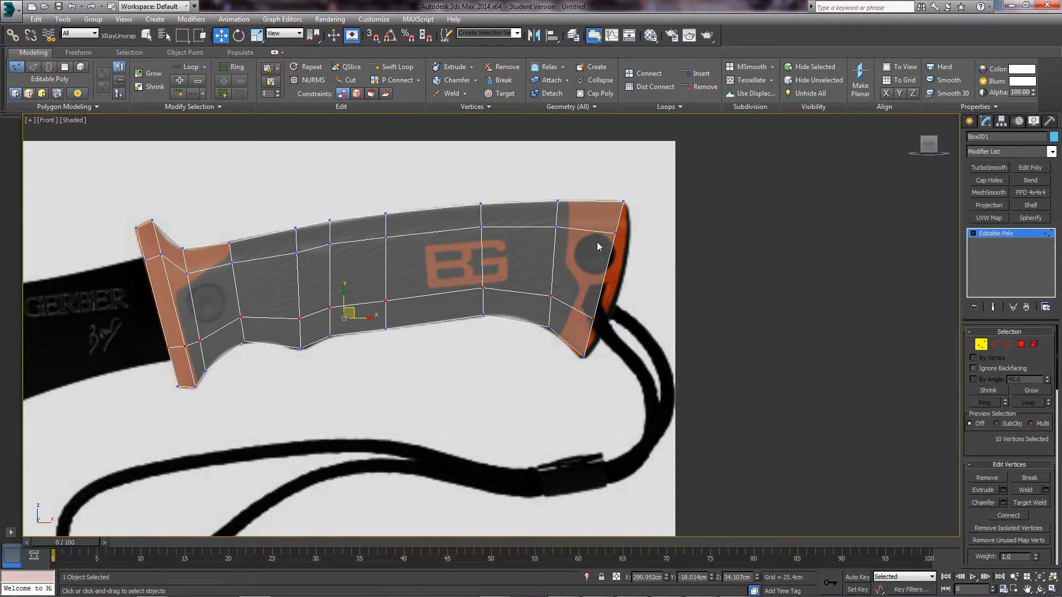
pyautogui.moveTo(596, 256); pyautogui.dragTo(472, 264, button='middle')
pyautogui.moveTo(483, 231)
pyautogui.mouseDown()
pyautogui.moveTo(502, 255)
pyautogui.moveTo(521, 242)
pyautogui.mouseUp()
pyautogui.moveTo(462, 317)
pyautogui.mouseDown()
pyautogui.moveTo(480, 335)
pyautogui.moveTo(506, 328)
pyautogui.mouseUp()
pyautogui.scroll(-3, 443, 332)
pyautogui.moveTo(395, 342); pyautogui.dragTo(433, 324, button='middle')
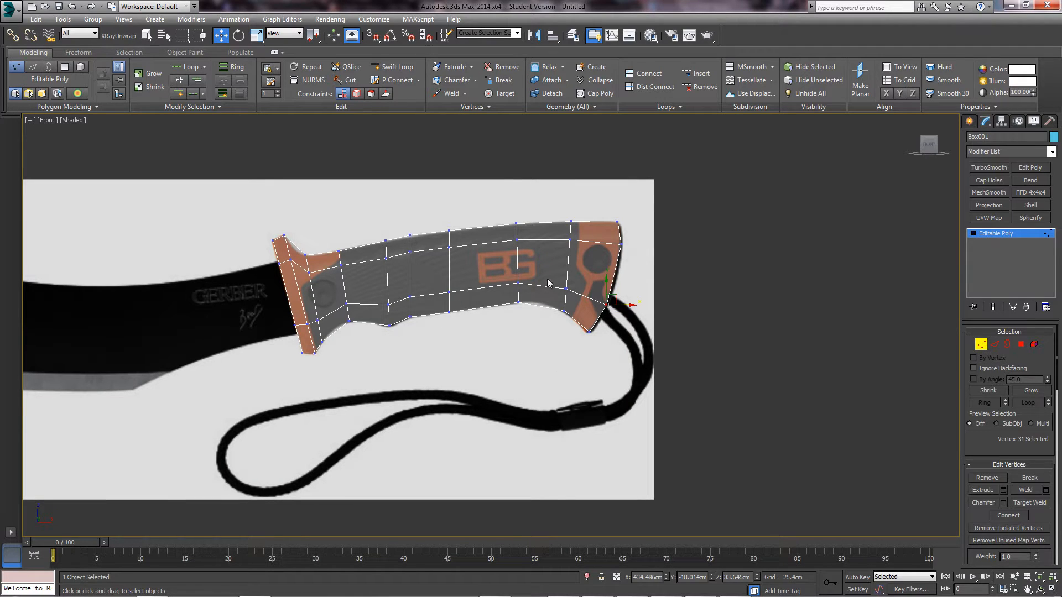
pyautogui.scroll(3, 374, 256)
# - Raise the upper edge loop and lower the middle loop to match the handle's contours, back in four-view layout
pyautogui.press('2')
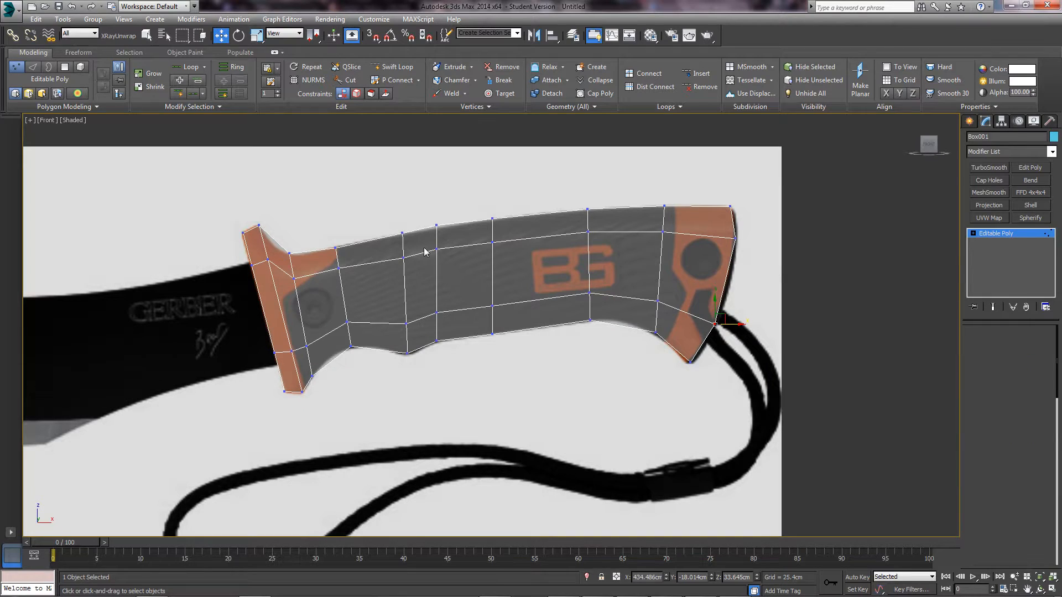
pyautogui.doubleClick(448, 249)
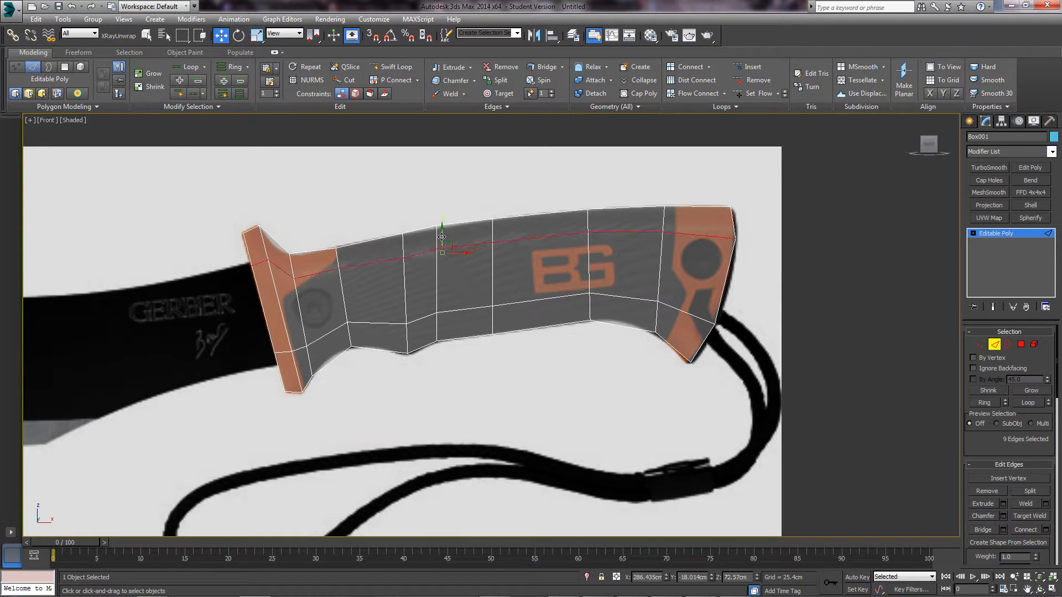
pyautogui.moveTo(442, 237); pyautogui.dragTo(443, 228)
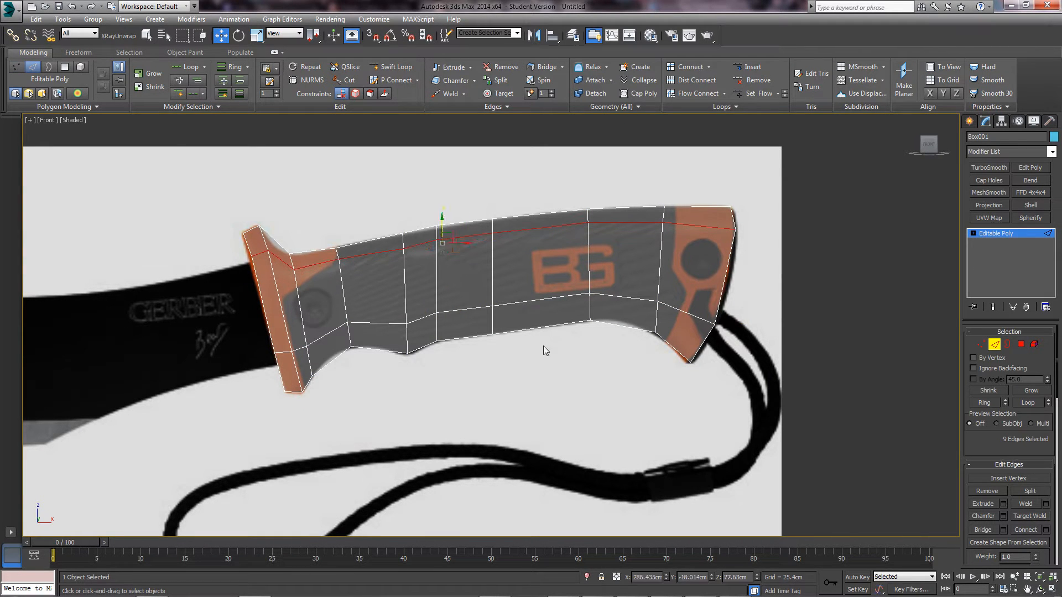
pyautogui.doubleClick(548, 298)
pyautogui.moveTo(445, 299); pyautogui.dragTo(445, 304)
pyautogui.moveTo(737, 313); pyautogui.dragTo(717, 320, button='middle')
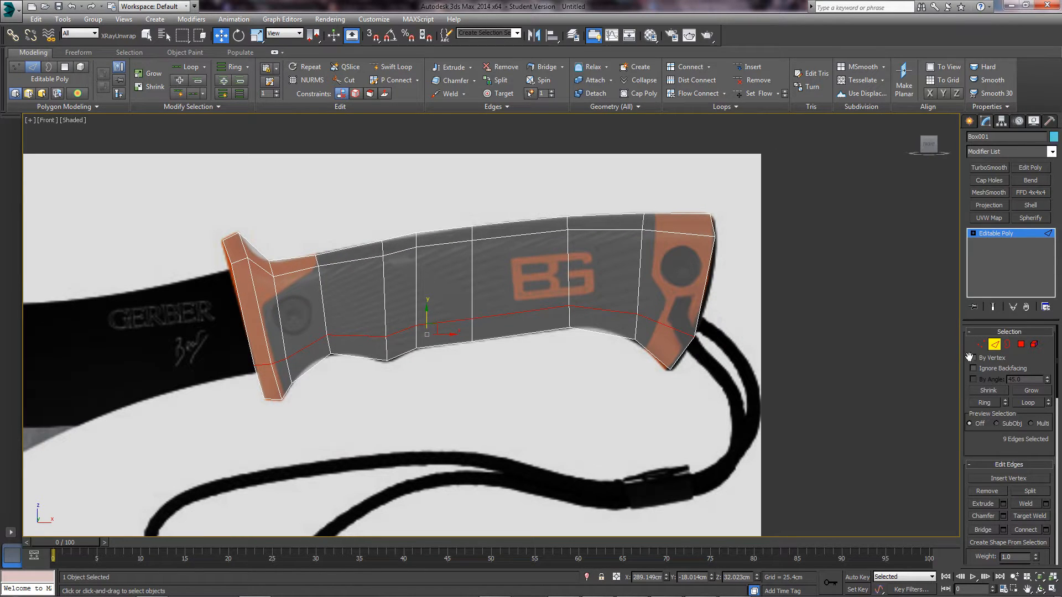
pyautogui.click(994, 344)
pyautogui.hotkey('alt', 'w')
pyautogui.click(732, 410)
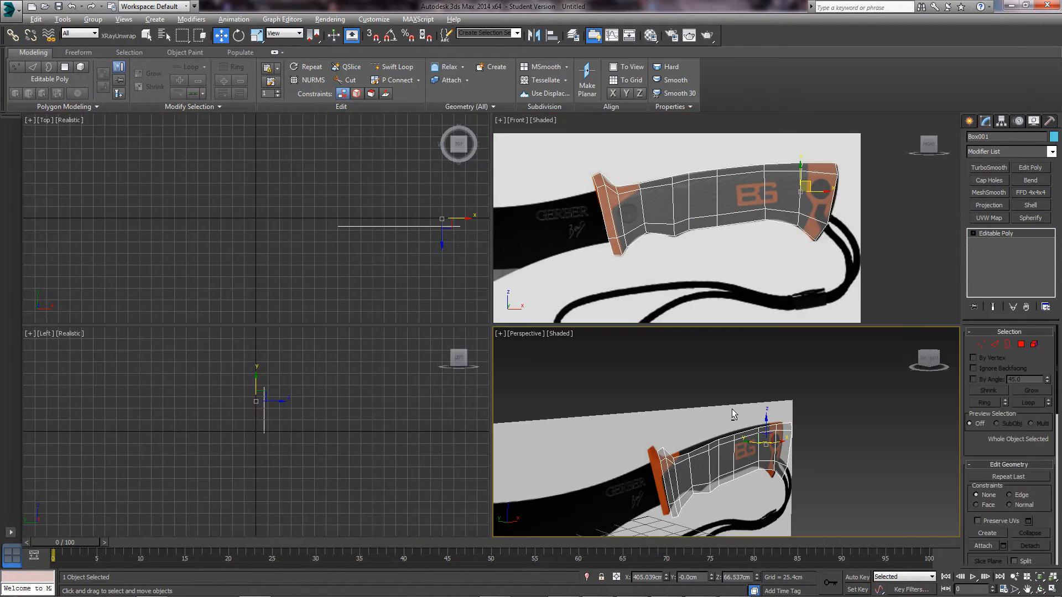
# - Maximize the Perspective view, turn off See-Through, and move the handle mesh out in front of the reference
pyautogui.hotkey('alt', 'w')
pyautogui.hotkey('alt', 'x')
pyautogui.keyDown('alt'); pyautogui.moveTo(665, 365); pyautogui.dragTo(545, 329, button='middle'); pyautogui.keyUp('alt')
pyautogui.moveTo(529, 282); pyautogui.dragTo(669, 316)
pyautogui.moveTo(620, 314); pyautogui.dragTo(572, 281, button='middle')
pyautogui.keyDown('alt'); pyautogui.moveTo(573, 281); pyautogui.dragTo(520, 332, button='middle'); pyautogui.keyUp('alt')
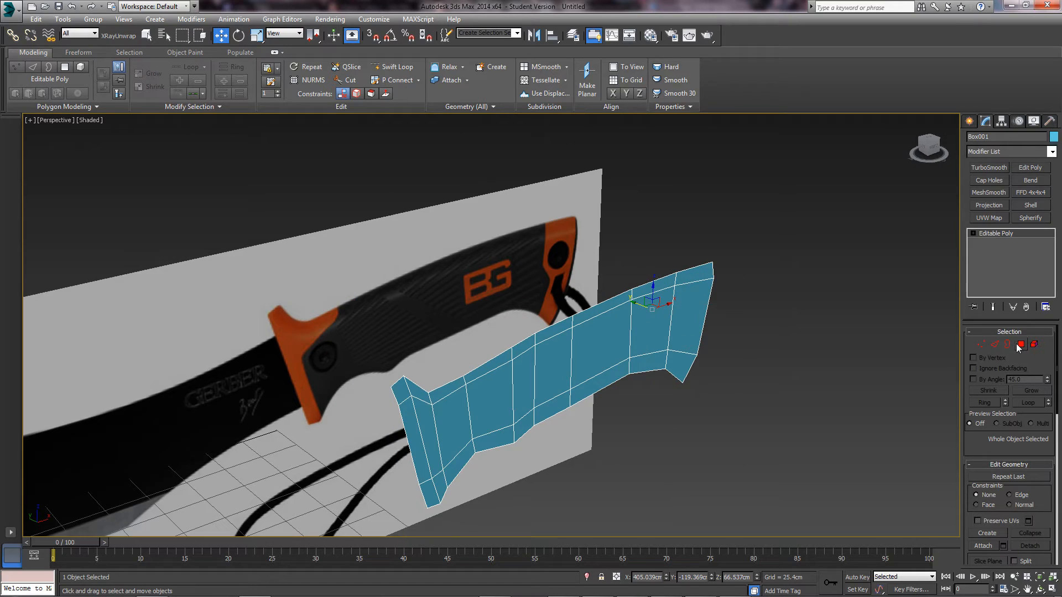
# - Select the open border and Shift-extend it back toward the reference plane, fine-tuning the handle's thickness
pyautogui.click(1007, 345)
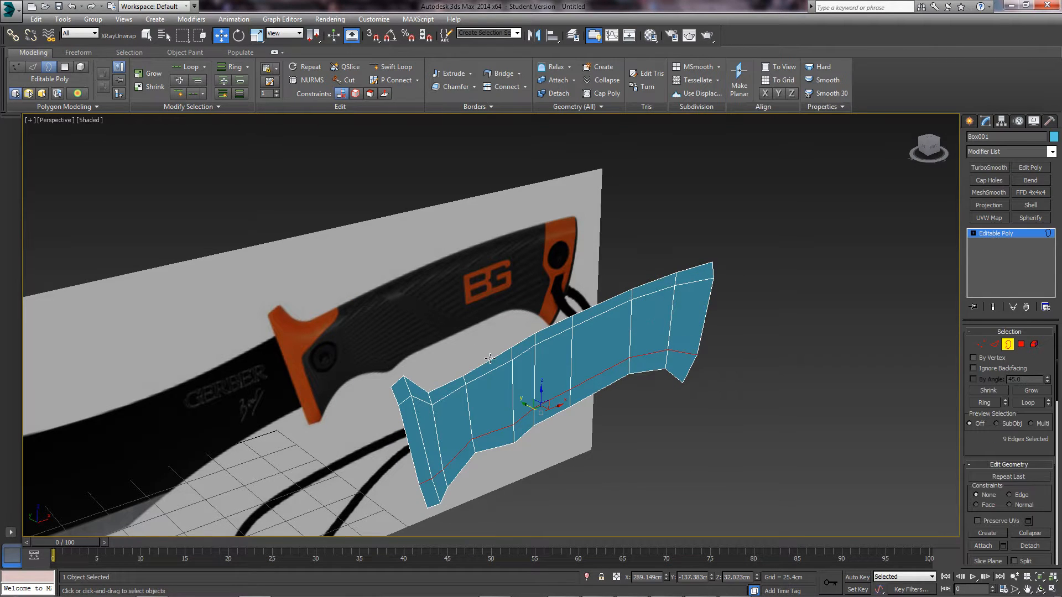
pyautogui.click(492, 359)
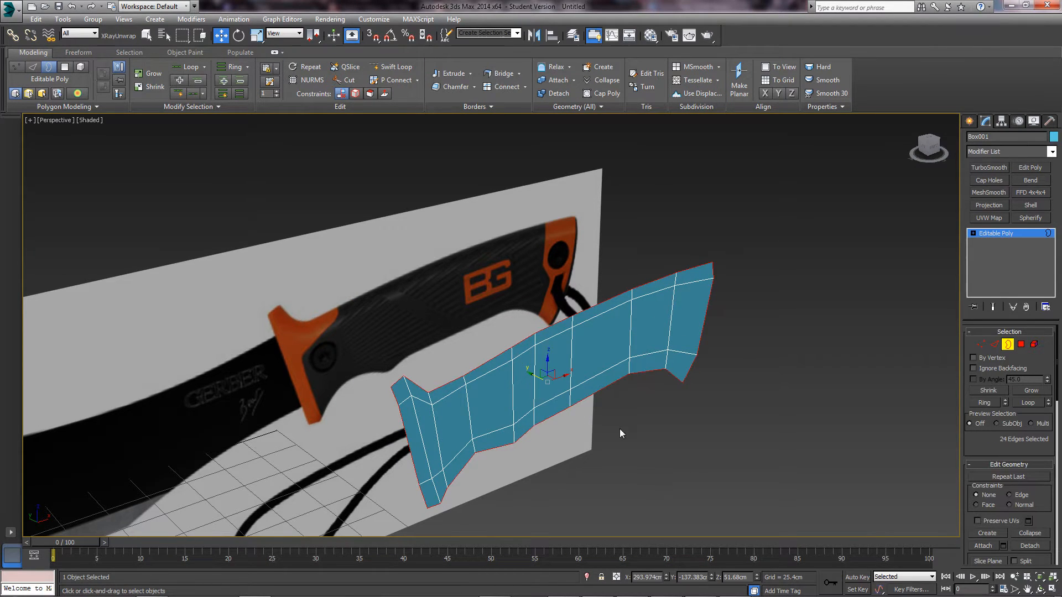
pyautogui.keyDown('alt'); pyautogui.moveTo(587, 373); pyautogui.dragTo(538, 379, button='middle'); pyautogui.keyUp('alt')
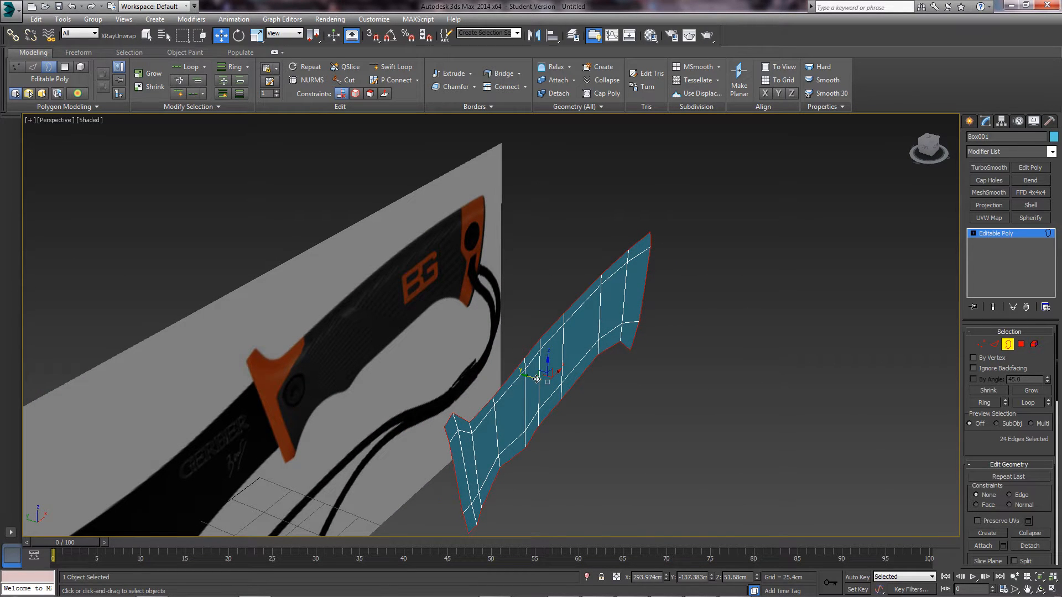
pyautogui.moveTo(537, 379); pyautogui.dragTo(529, 378)
pyautogui.keyDown('alt'); pyautogui.moveTo(528, 377); pyautogui.dragTo(557, 358, button='middle'); pyautogui.keyUp('alt')
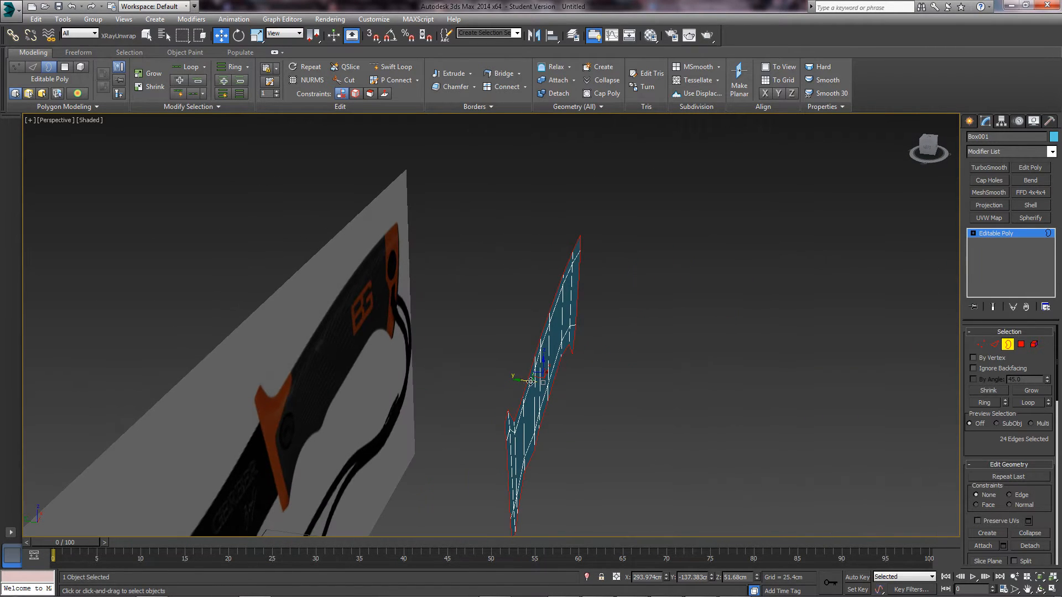
pyautogui.moveTo(530, 381); pyautogui.dragTo(516, 380)
pyautogui.keyDown('alt'); pyautogui.moveTo(576, 382); pyautogui.dragTo(585, 352, button='middle'); pyautogui.keyUp('alt')
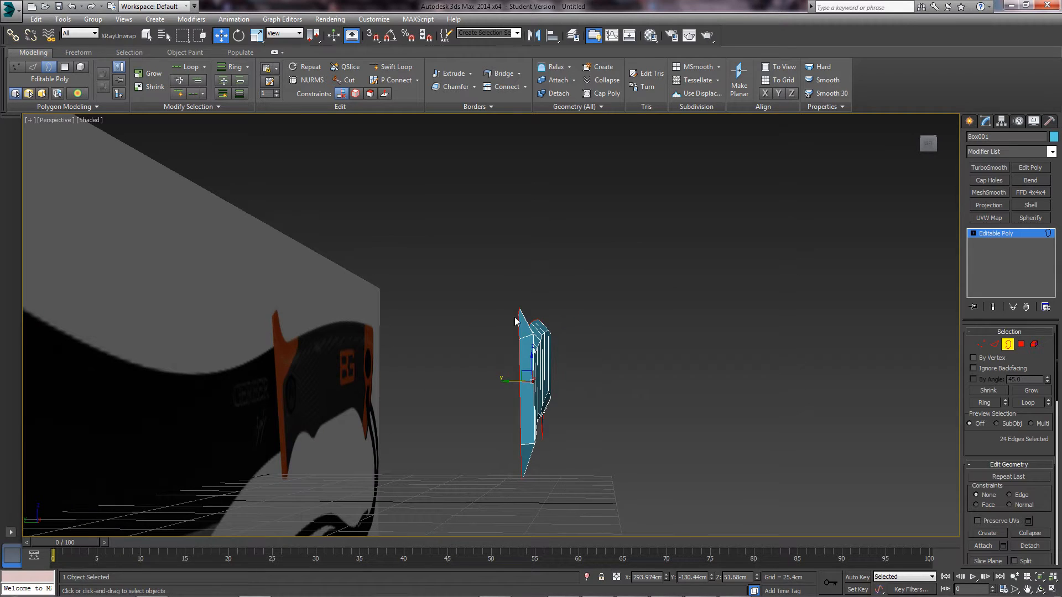
pyautogui.keyDown('alt'); pyautogui.moveTo(542, 384); pyautogui.dragTo(504, 290, button='middle'); pyautogui.keyUp('alt')
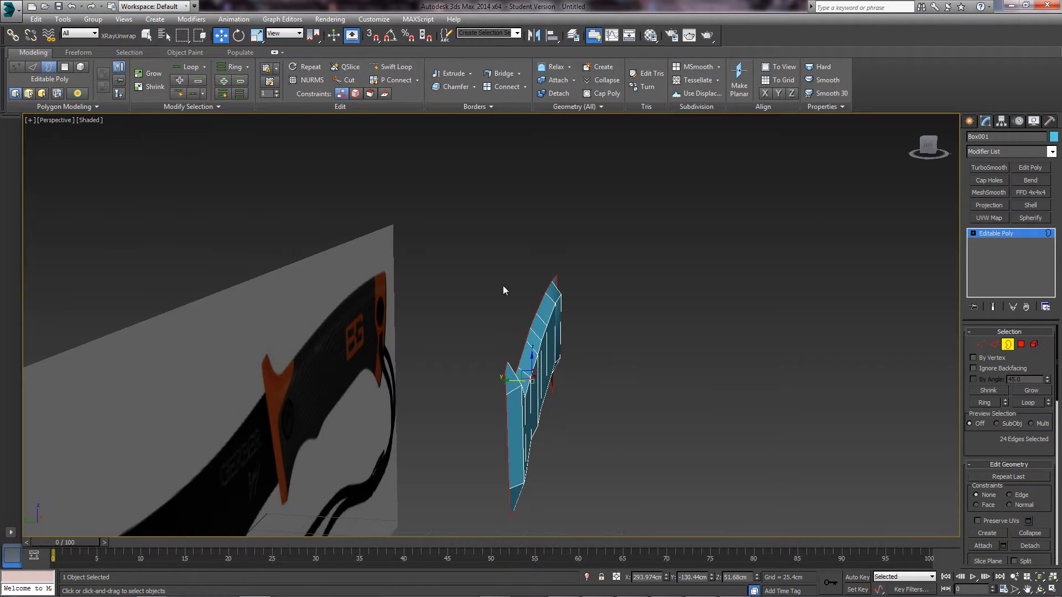
pyautogui.keyDown('alt'); pyautogui.moveTo(544, 351); pyautogui.dragTo(556, 380, button='middle'); pyautogui.keyUp('alt')
pyautogui.moveTo(559, 380); pyautogui.dragTo(560, 380)
pyautogui.moveTo(560, 380); pyautogui.dragTo(420, 310, button='middle')
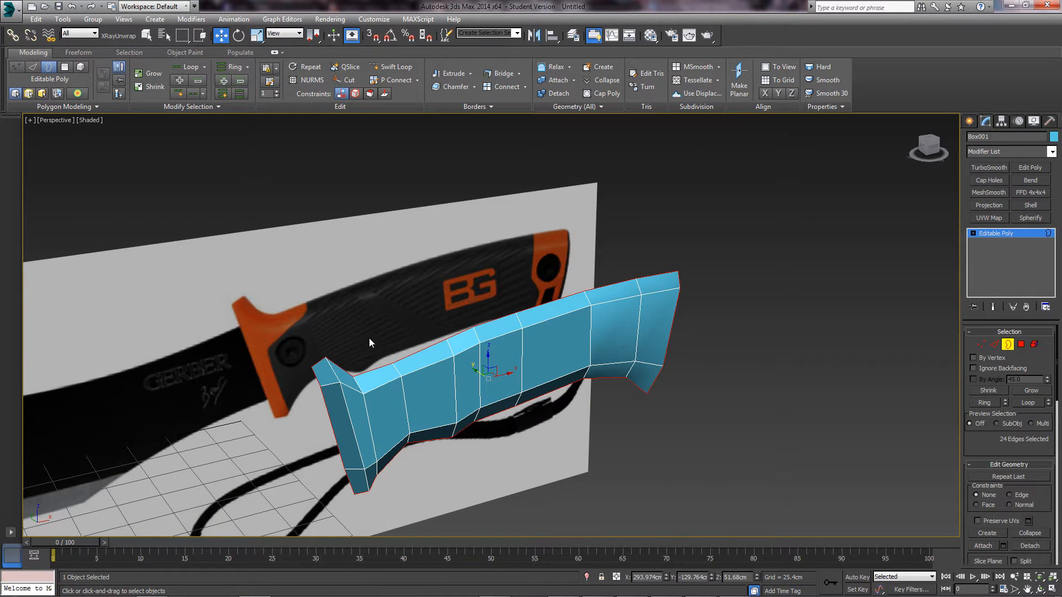
pyautogui.keyDown('alt'); pyautogui.moveTo(369, 337); pyautogui.dragTo(468, 365, button='middle'); pyautogui.keyUp('alt')
pyautogui.moveTo(479, 380); pyautogui.dragTo(467, 382)
pyautogui.keyDown('alt'); pyautogui.moveTo(493, 387); pyautogui.dragTo(572, 369, button='middle'); pyautogui.keyUp('alt')
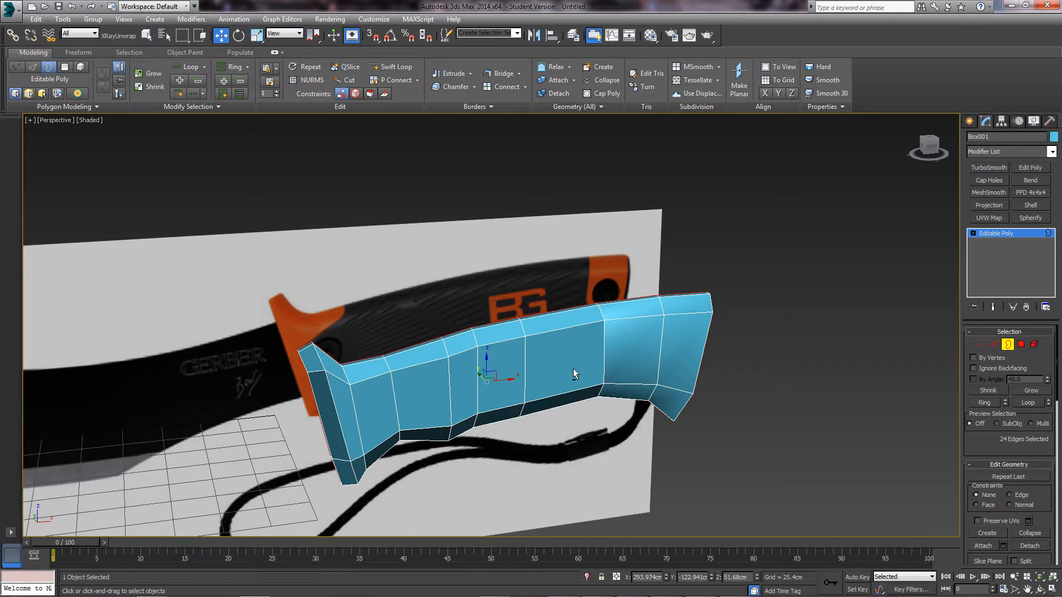
pyautogui.keyDown('alt'); pyautogui.moveTo(556, 361); pyautogui.dragTo(530, 347, button='middle'); pyautogui.keyUp('alt')
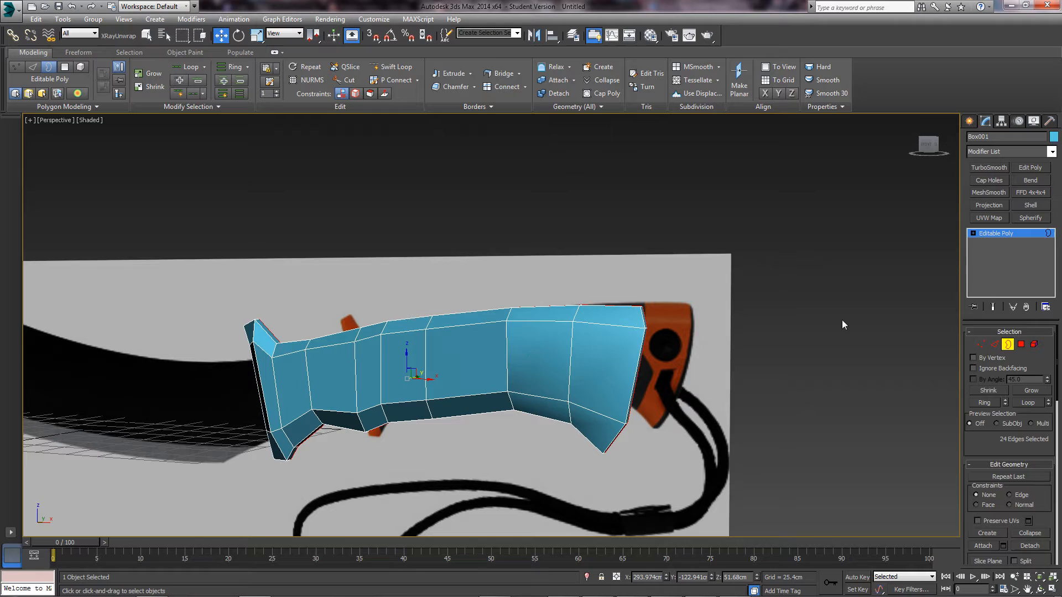
# - Exit Border mode, reselect the handle mesh, and orbit to inspect its faceted shading and guard
pyautogui.click(1008, 344)
pyautogui.keyDown('alt'); pyautogui.moveTo(666, 291); pyautogui.dragTo(702, 317, button='middle'); pyautogui.keyUp('alt')
pyautogui.click(703, 317)
pyautogui.click(547, 331)
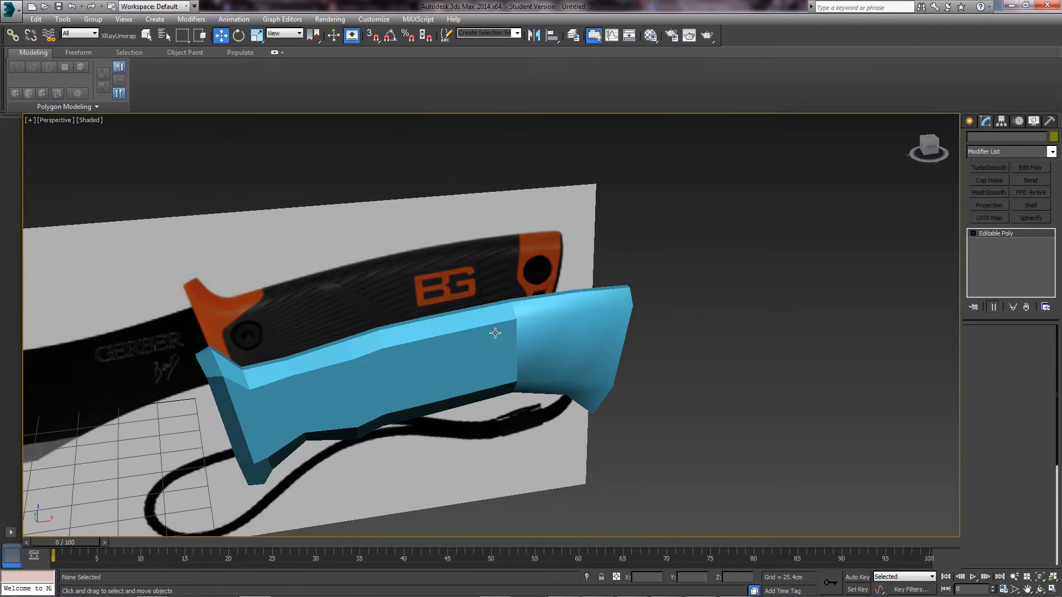
pyautogui.keyDown('alt'); pyautogui.moveTo(564, 318); pyautogui.dragTo(575, 324, button='middle'); pyautogui.keyUp('alt')
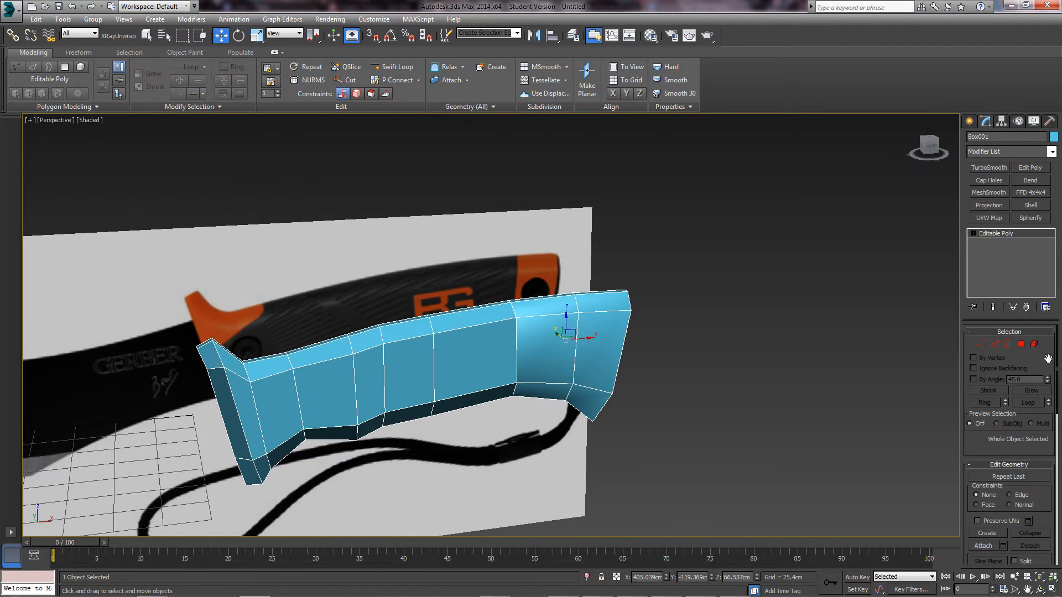
pyautogui.click(637, 406)
pyautogui.keyDown('alt'); pyautogui.moveTo(553, 390); pyautogui.dragTo(570, 341, button='middle'); pyautogui.keyUp('alt')
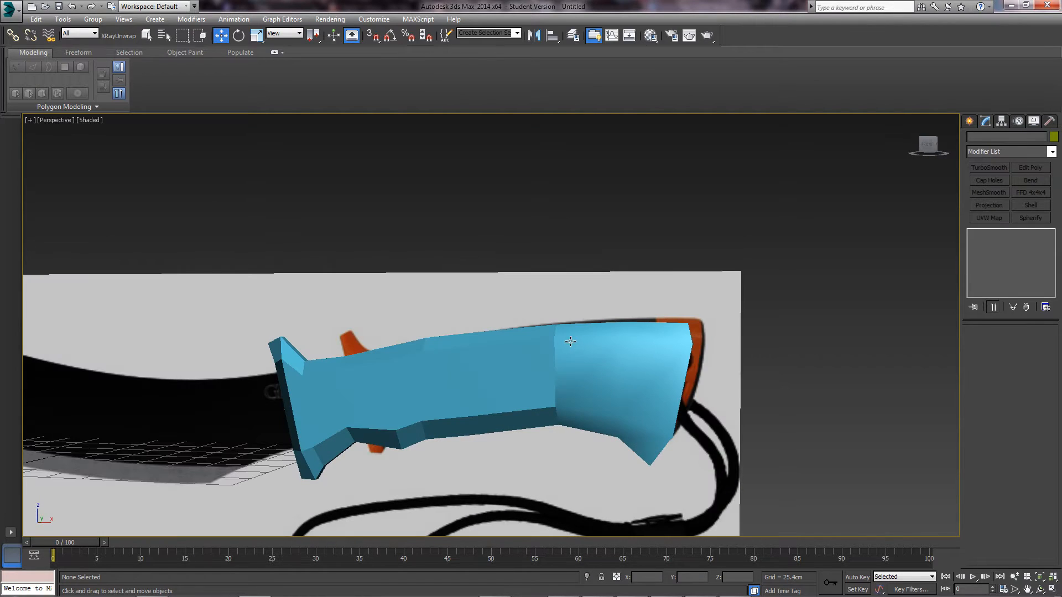
pyautogui.keyDown('alt'); pyautogui.moveTo(427, 396); pyautogui.dragTo(572, 334, button='middle'); pyautogui.keyUp('alt')
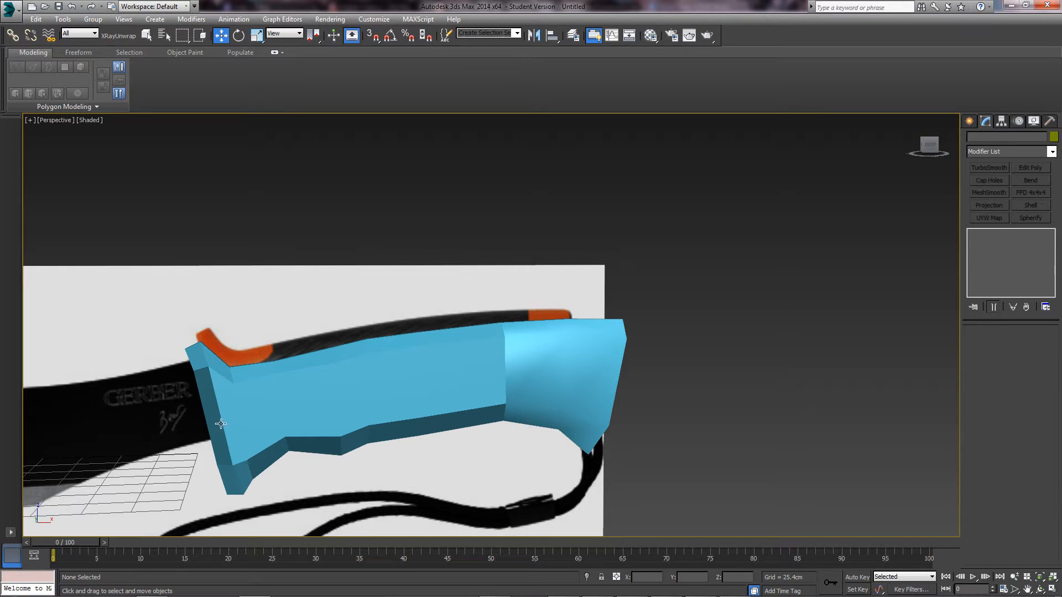
pyautogui.click(532, 366)
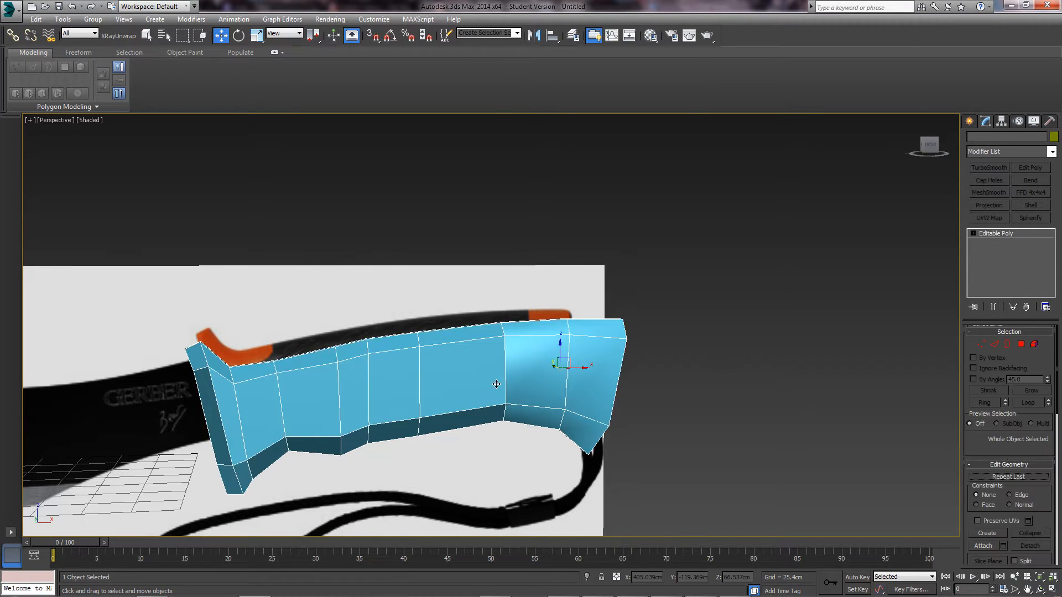
pyautogui.keyDown('alt'); pyautogui.moveTo(532, 366); pyautogui.dragTo(791, 399, button='middle'); pyautogui.keyUp('alt')
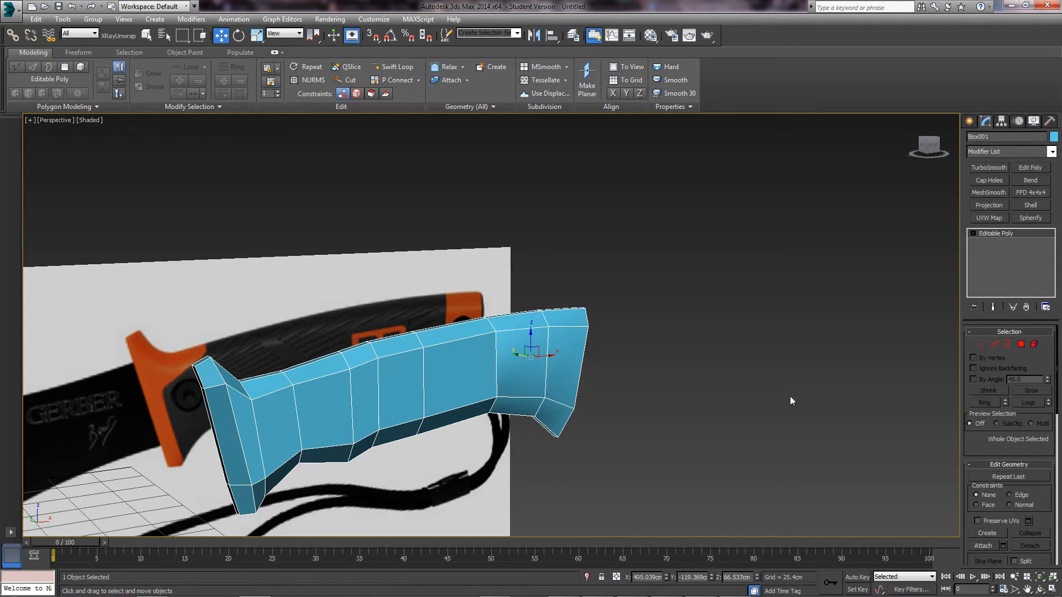
# - In Polygon mode, clear all smoothing groups, assign group 1, then show edged faces with F4
pyautogui.click(1020, 346)
pyautogui.scroll(-10, 994, 451)
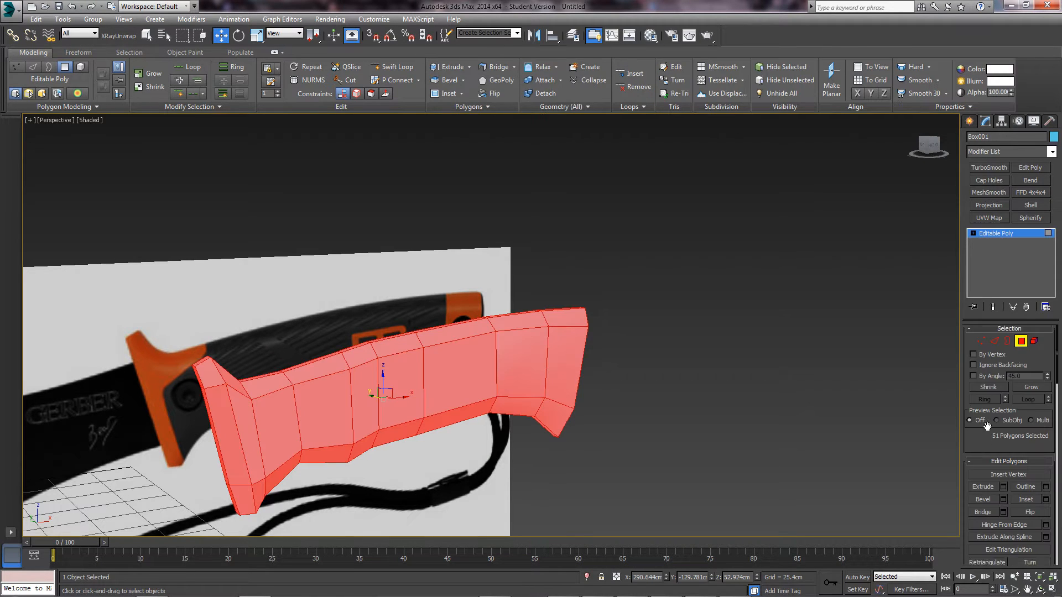
pyautogui.scroll(-10, 993, 451)
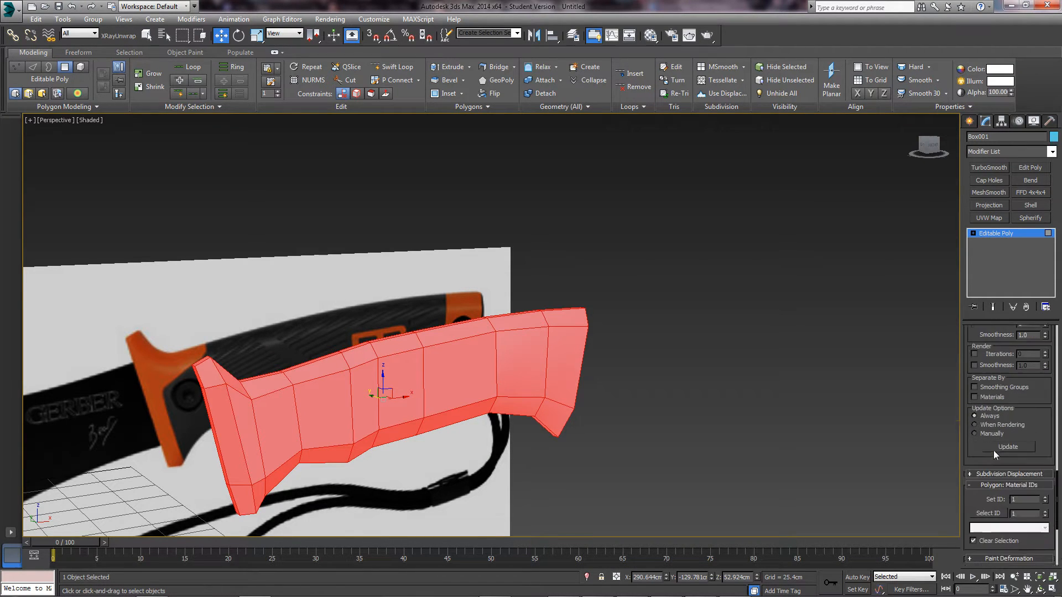
pyautogui.scroll(-2, 993, 450)
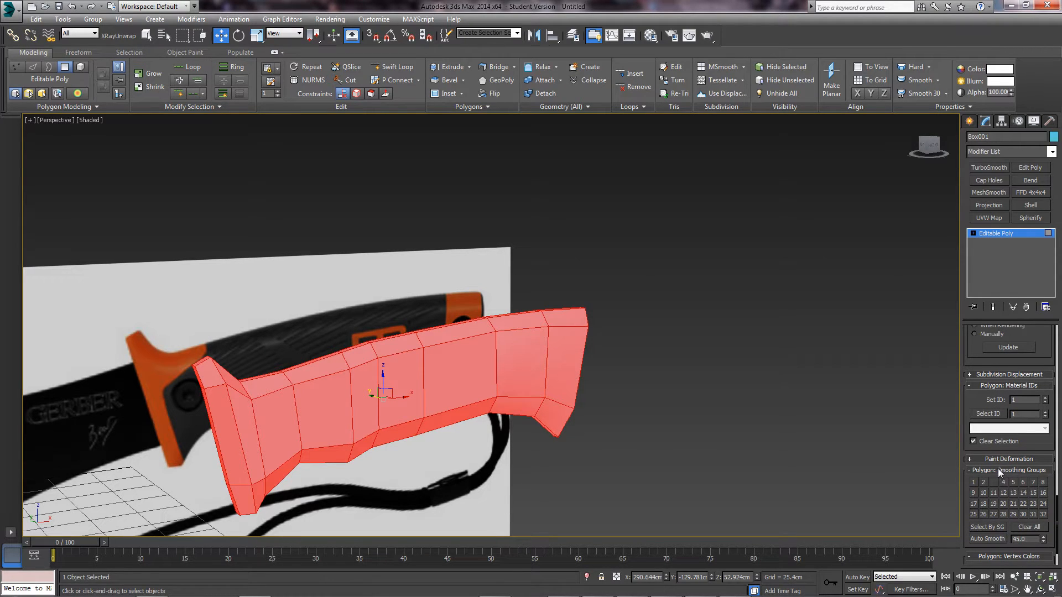
pyautogui.scroll(-2, 999, 469)
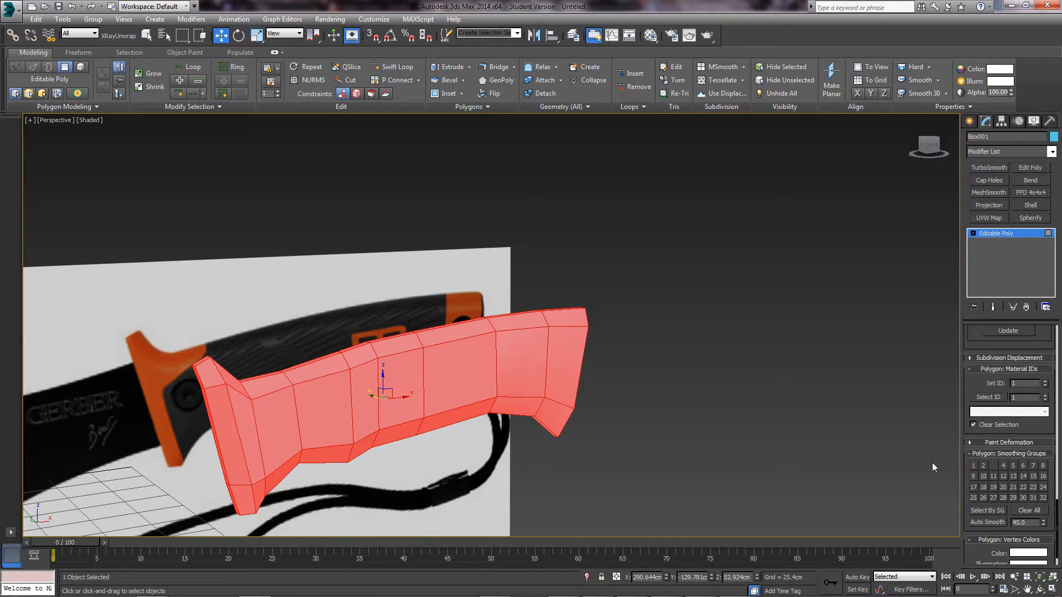
pyautogui.click(993, 466)
pyautogui.click(1036, 512)
pyautogui.click(974, 466)
pyautogui.click(739, 403)
pyautogui.press('alt')
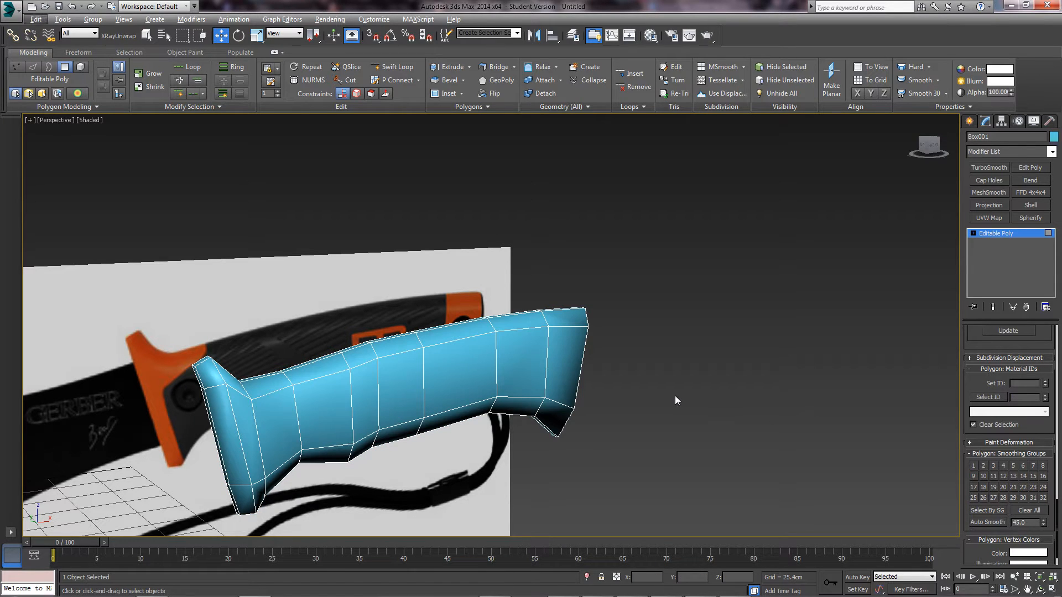
pyautogui.press('F4')
# - Hide edged faces with F4, reorient the view around the knife, and select the handle mesh
pyautogui.scroll(10, 979, 398)
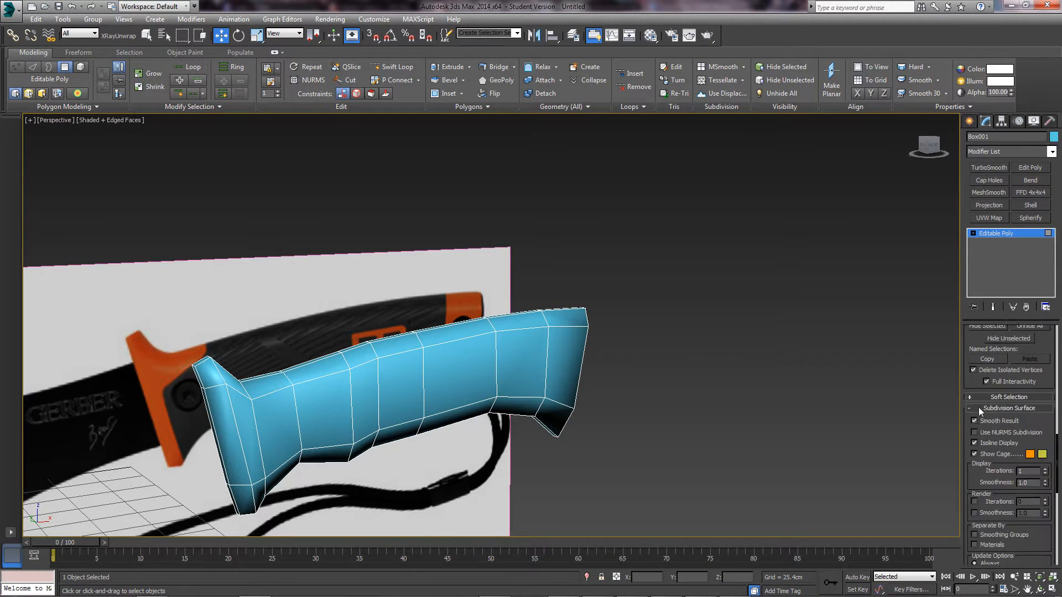
pyautogui.scroll(5, 983, 400)
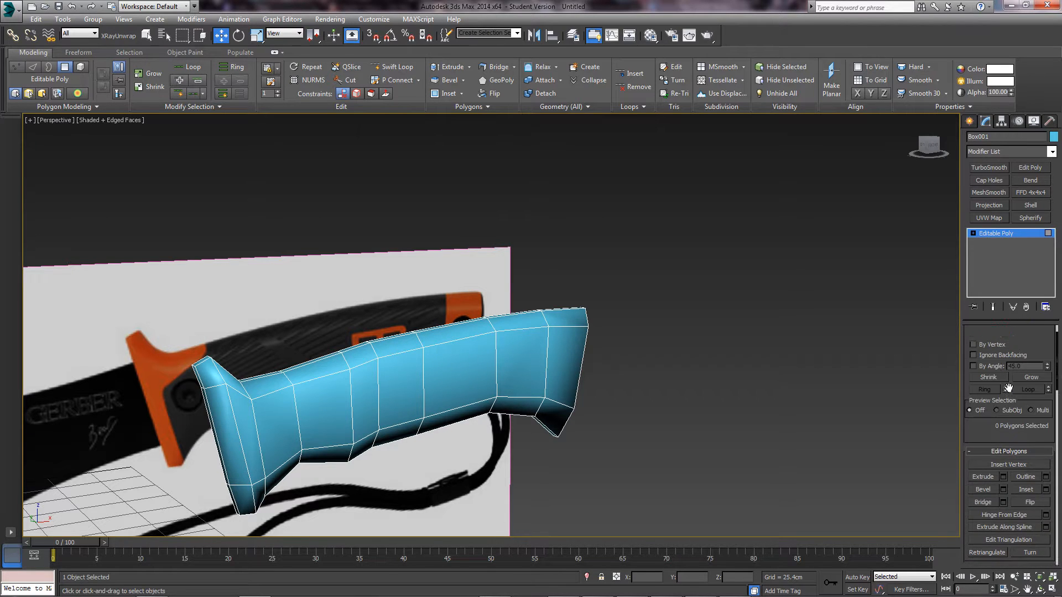
pyautogui.click(844, 366)
pyautogui.moveTo(495, 373)
pyautogui.keyDown('alt'); pyautogui.mouseDown(button='middle')
pyautogui.moveTo(457, 367)
pyautogui.moveTo(481, 352)
pyautogui.moveTo(578, 372)
pyautogui.moveTo(553, 348)
pyautogui.moveTo(578, 334)
pyautogui.moveTo(440, 353)
pyautogui.moveTo(498, 333)
pyautogui.mouseUp(button='middle'); pyautogui.keyUp('alt')
pyautogui.press('F4')
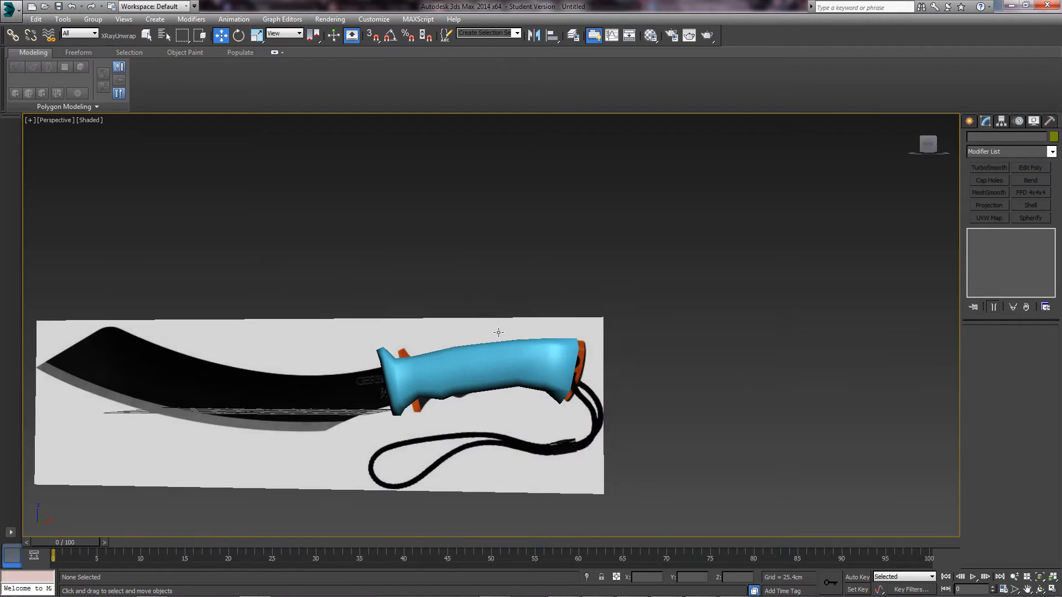
pyautogui.scroll(1, 549, 380)
pyautogui.keyDown('alt'); pyautogui.moveTo(545, 372); pyautogui.dragTo(552, 436, button='middle'); pyautogui.keyUp('alt')
pyautogui.scroll(4, 565, 423)
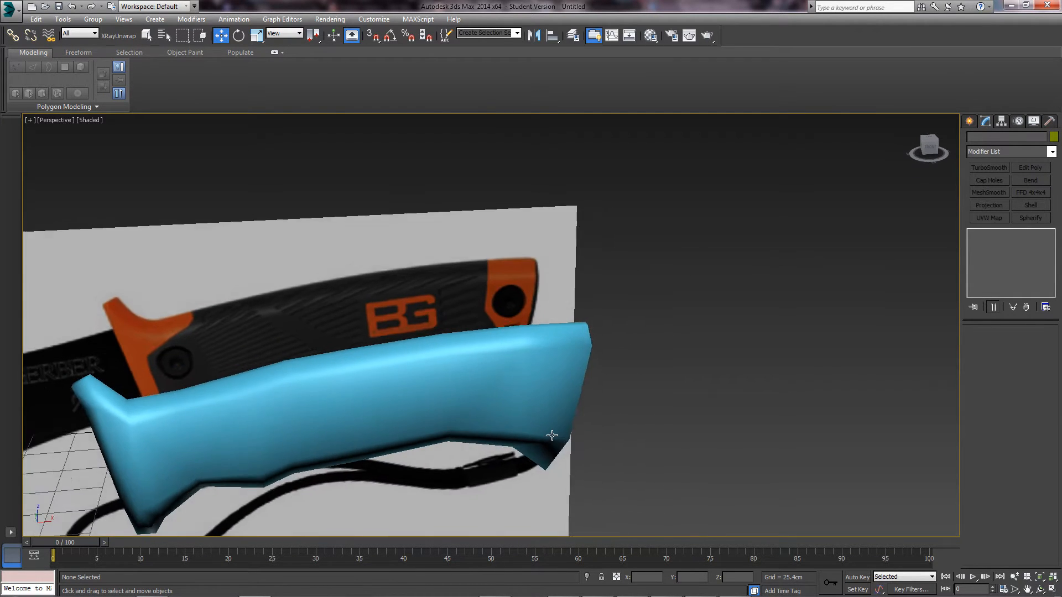
pyautogui.moveTo(451, 412); pyautogui.dragTo(616, 398, button='middle')
pyautogui.click(616, 396)
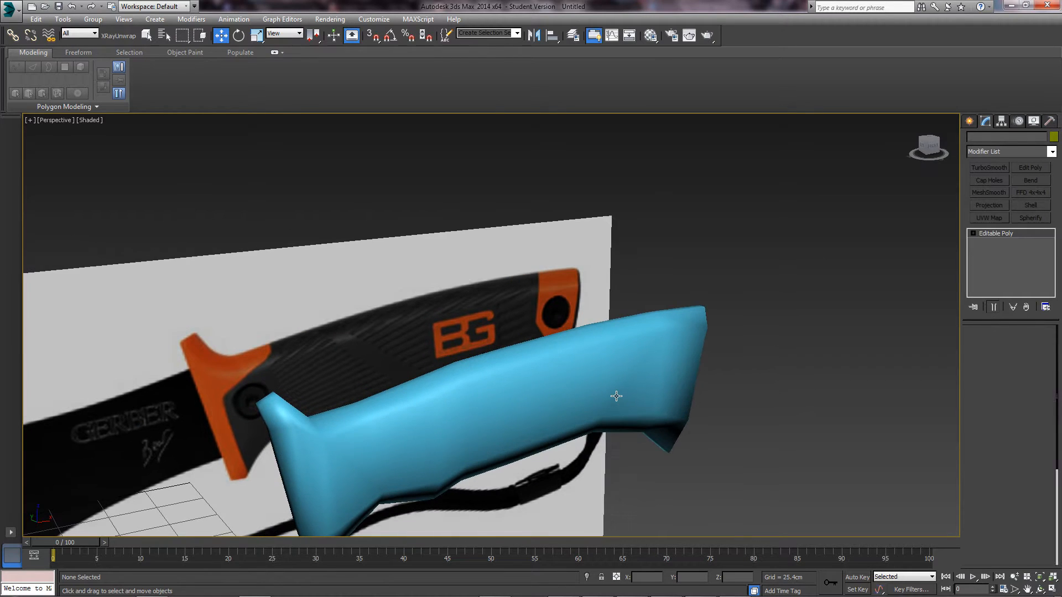
pyautogui.scroll(-3, 608, 356)
pyautogui.moveTo(609, 356); pyautogui.dragTo(608, 310, button='middle')
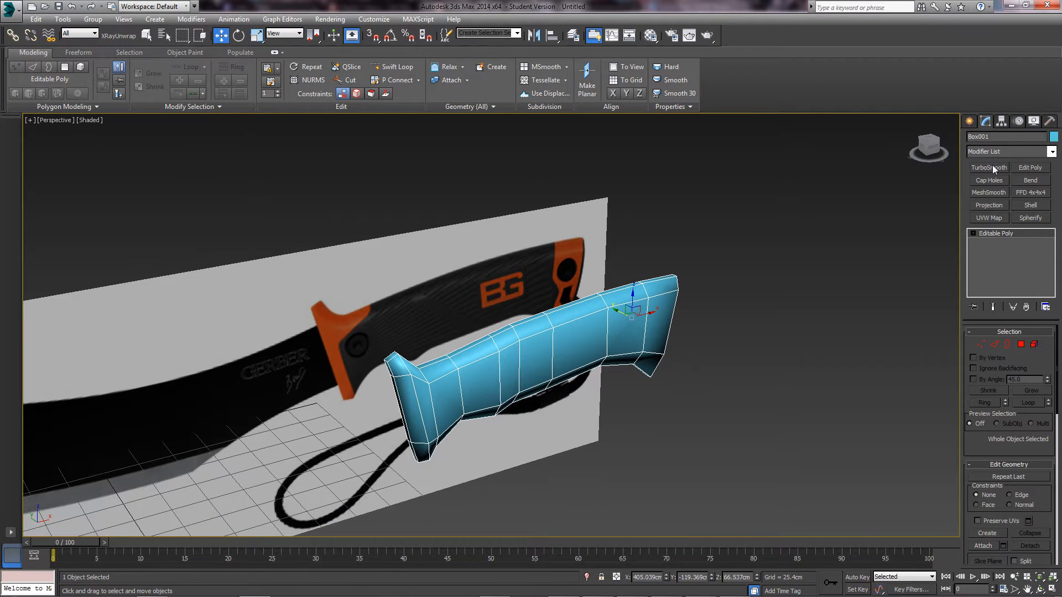
# - Add TurboSmooth with Iterations 2 and Isoline Display on, then orbit to a near-front view
pyautogui.click(991, 166)
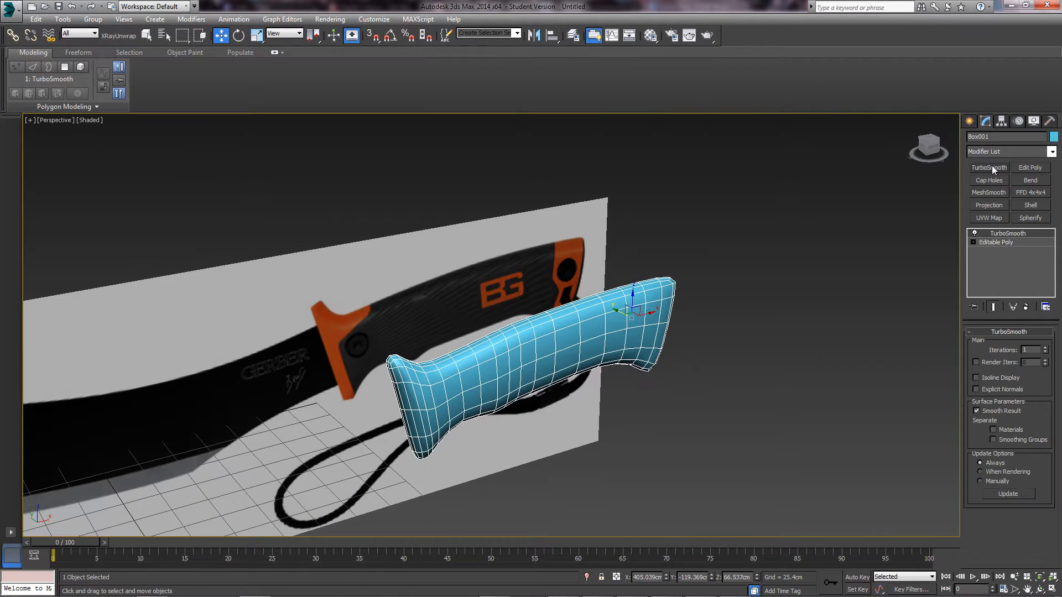
pyautogui.click(1045, 348)
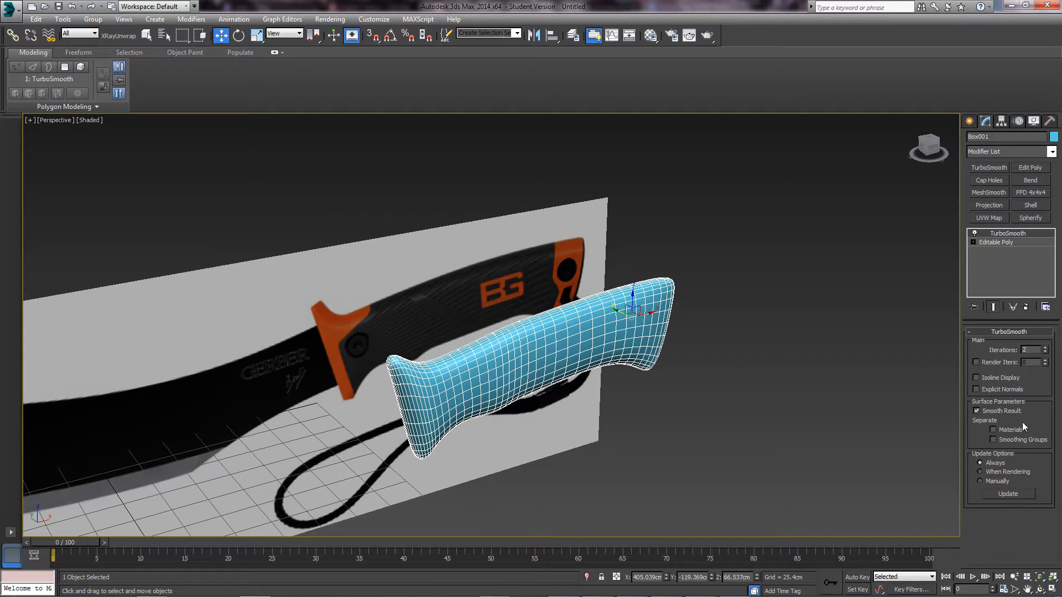
pyautogui.click(985, 379)
pyautogui.click(534, 423)
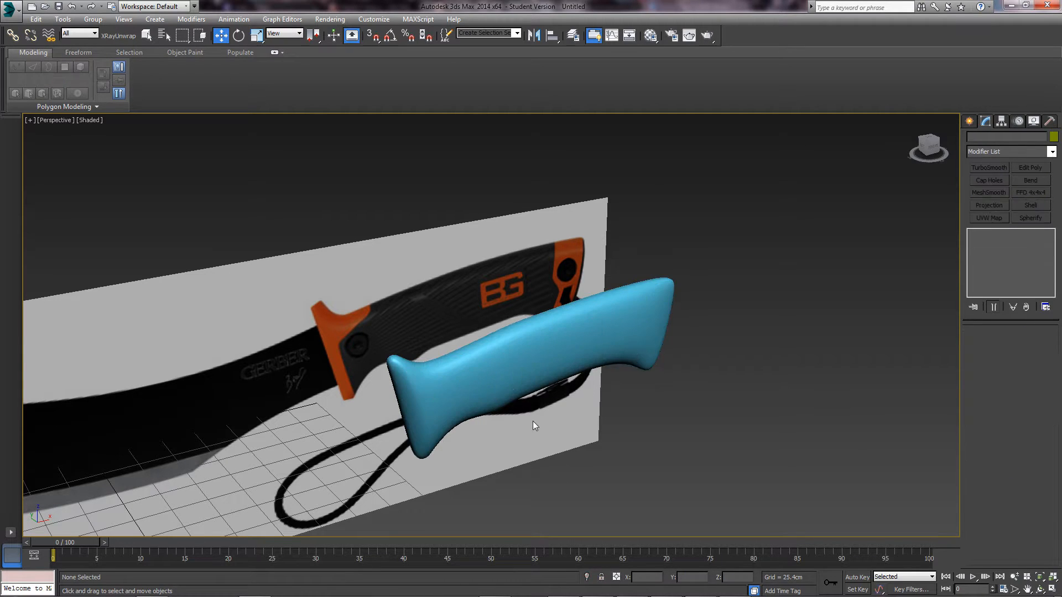
pyautogui.click(572, 360)
pyautogui.keyDown('alt'); pyautogui.moveTo(571, 360); pyautogui.dragTo(440, 351, button='middle'); pyautogui.keyUp('alt')
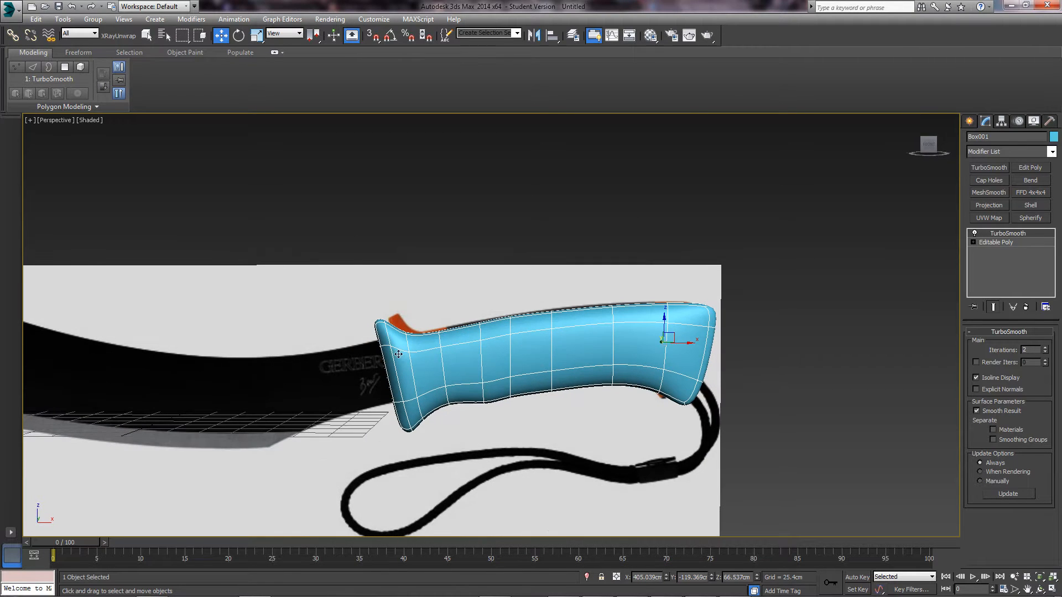
pyautogui.keyDown('alt'); pyautogui.moveTo(559, 351); pyautogui.dragTo(540, 337, button='middle'); pyautogui.keyUp('alt')
# - Switch to the Front view, hide the grid, and make the handle See-Through over the reference
pyautogui.press('f')
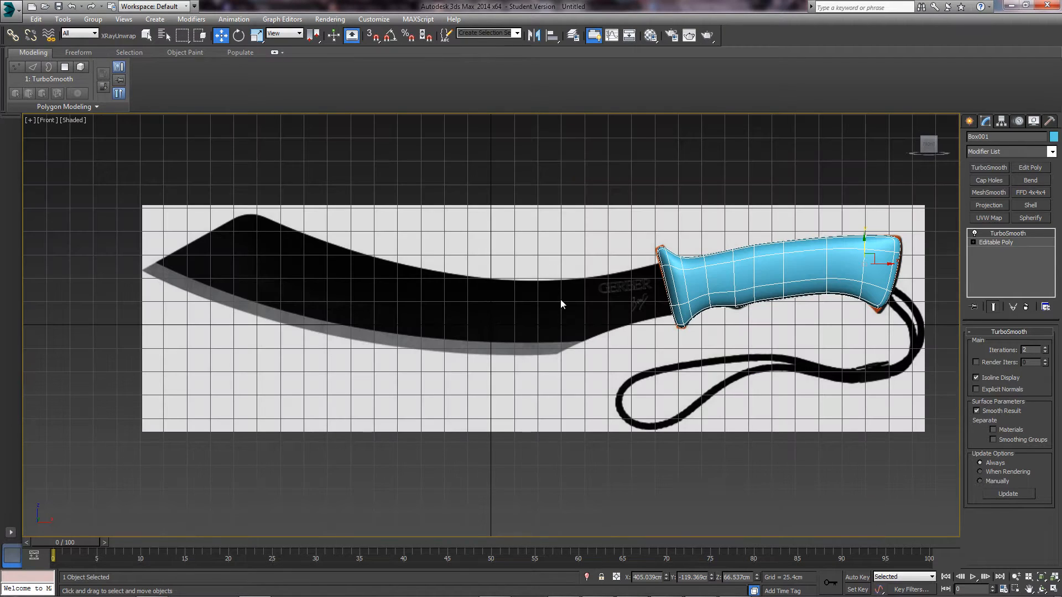
pyautogui.scroll(5, 562, 304)
pyautogui.moveTo(578, 302); pyautogui.dragTo(481, 346, button='middle')
pyautogui.press('g')
pyautogui.hotkey('alt', 'x')
# - Pan along the handle from the lanyard butt end to the orange guard to compare with the reference
pyautogui.scroll(5, 482, 347)
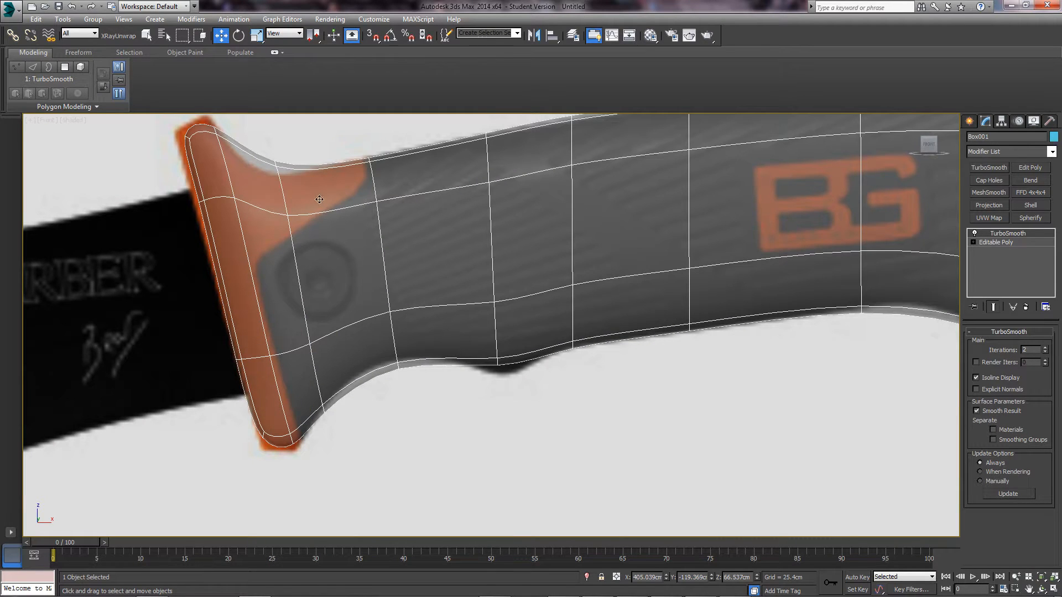
pyautogui.moveTo(319, 199); pyautogui.dragTo(327, 271, button='middle')
pyautogui.moveTo(589, 349); pyautogui.dragTo(204, 362, button='middle')
pyautogui.moveTo(667, 306); pyautogui.dragTo(417, 283, button='middle')
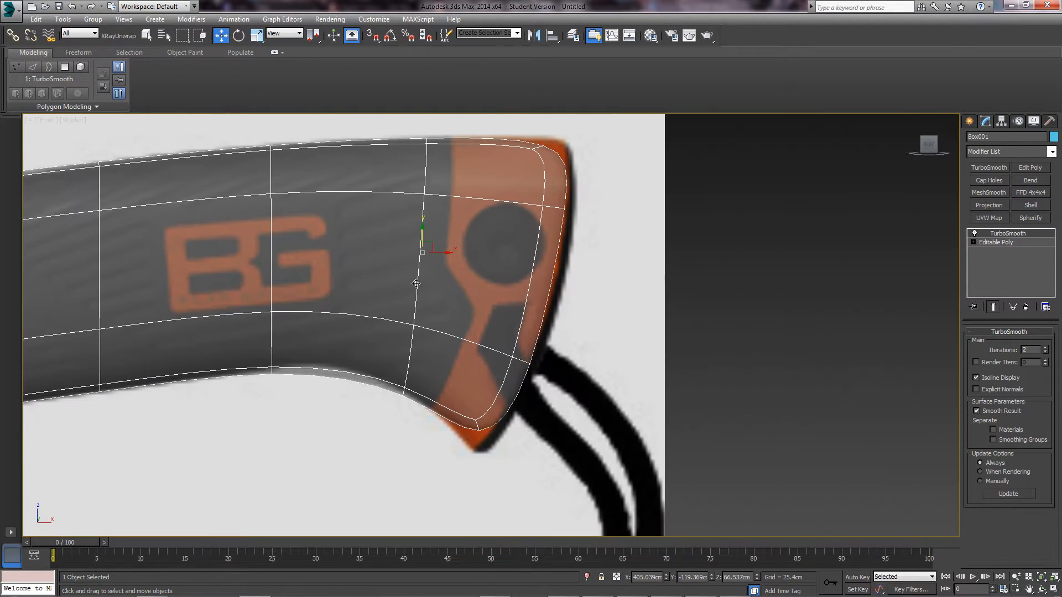
pyautogui.moveTo(596, 188); pyautogui.dragTo(586, 263, button='middle')
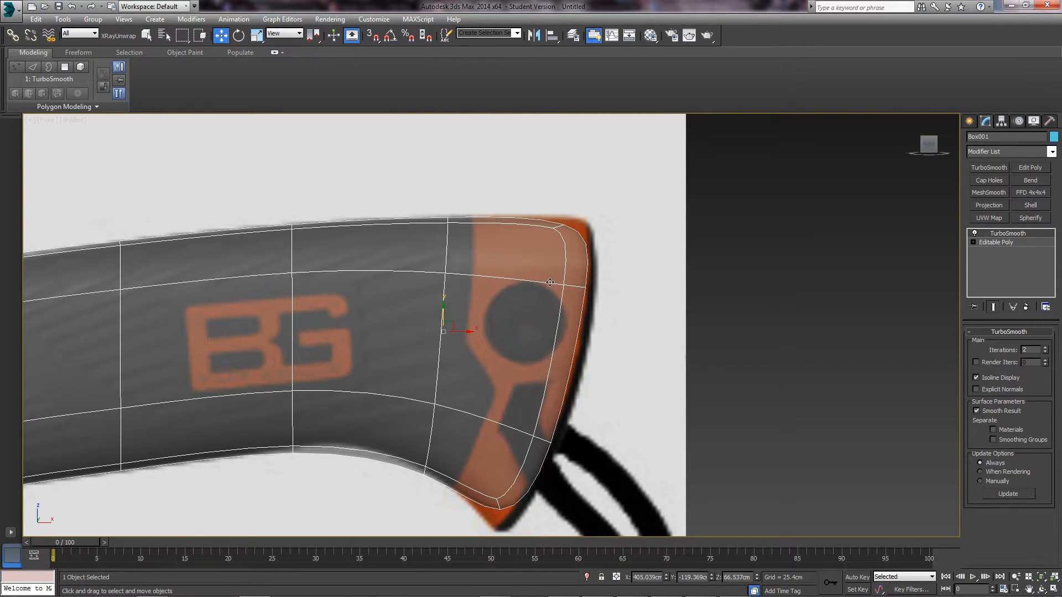
pyautogui.moveTo(550, 282); pyautogui.dragTo(605, 236, button='middle')
pyautogui.moveTo(513, 425); pyautogui.dragTo(680, 384, button='middle')
pyautogui.moveTo(506, 360); pyautogui.dragTo(666, 331, button='middle')
pyautogui.moveTo(503, 325); pyautogui.dragTo(702, 288, button='middle')
pyautogui.moveTo(572, 350); pyautogui.dragTo(445, 397, button='middle')
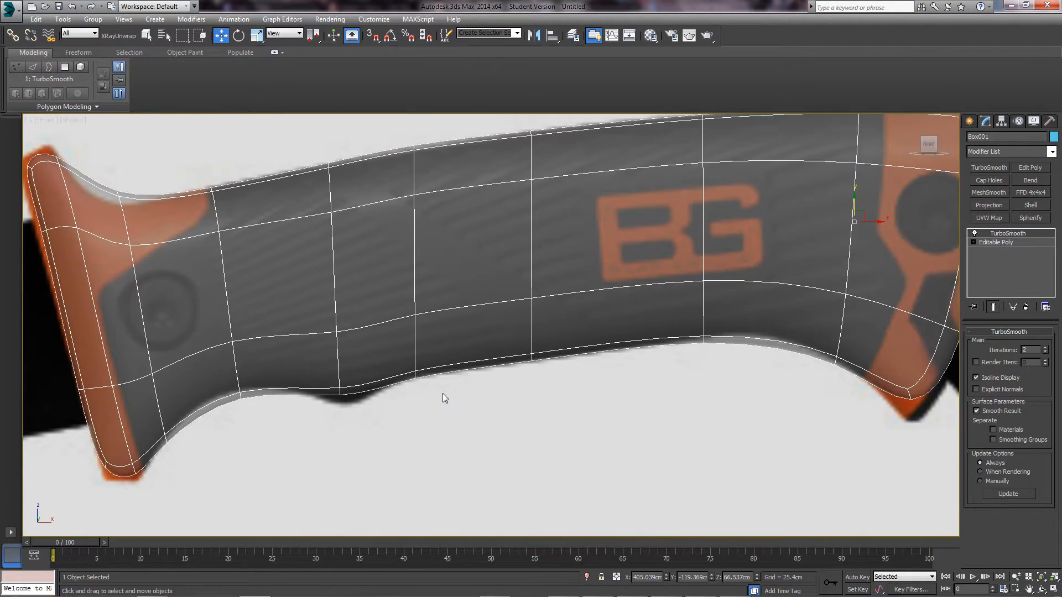
pyautogui.moveTo(261, 394); pyautogui.dragTo(348, 367, button='middle')
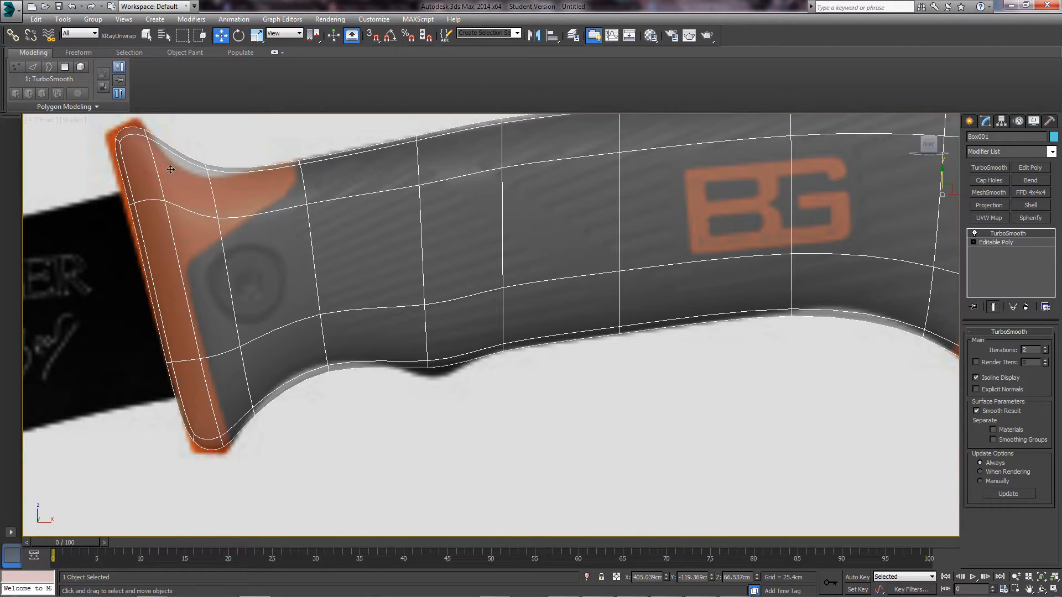
pyautogui.moveTo(764, 295); pyautogui.dragTo(503, 396, button='middle')
pyautogui.moveTo(708, 298); pyautogui.dragTo(667, 286, button='middle')
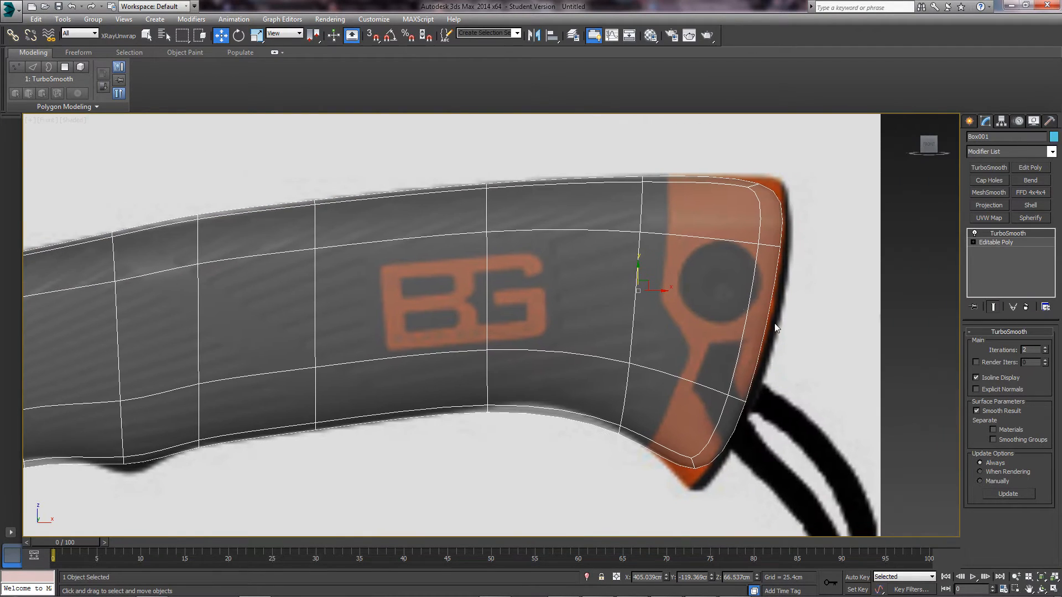
pyautogui.moveTo(774, 327); pyautogui.dragTo(704, 306, button='middle')
# - Drop to the Editable Poly level with Show End Result on, in Edge mode, scrolled to Subdivision Surface
pyautogui.click(1012, 243)
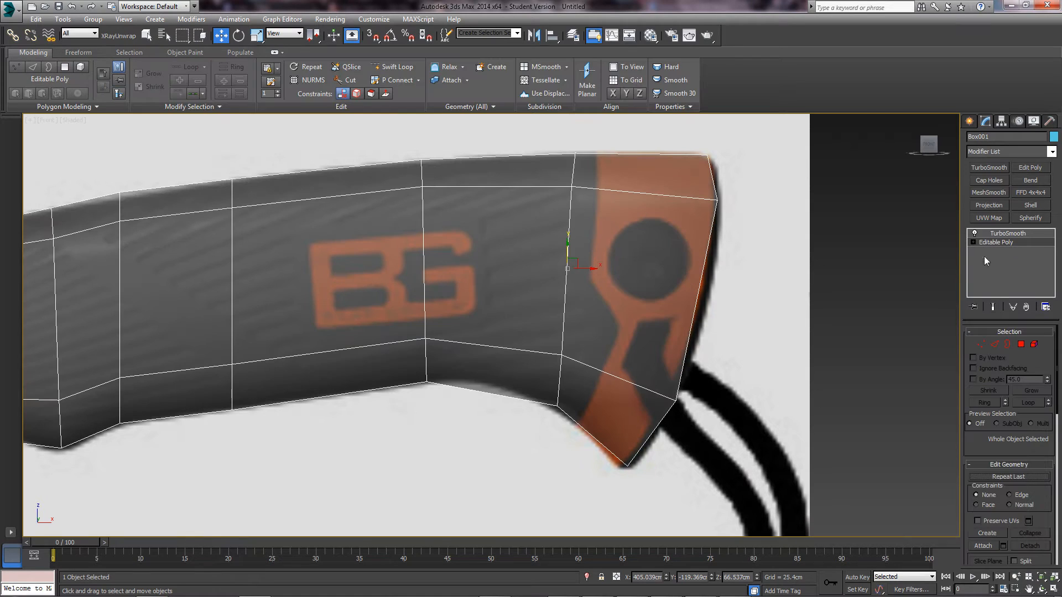
pyautogui.click(994, 308)
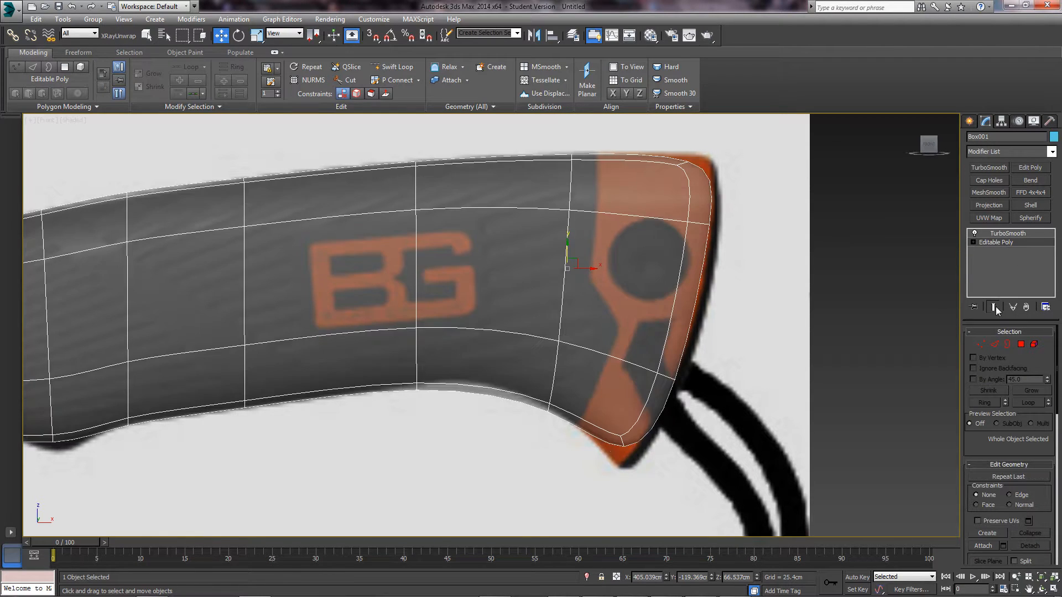
pyautogui.click(993, 343)
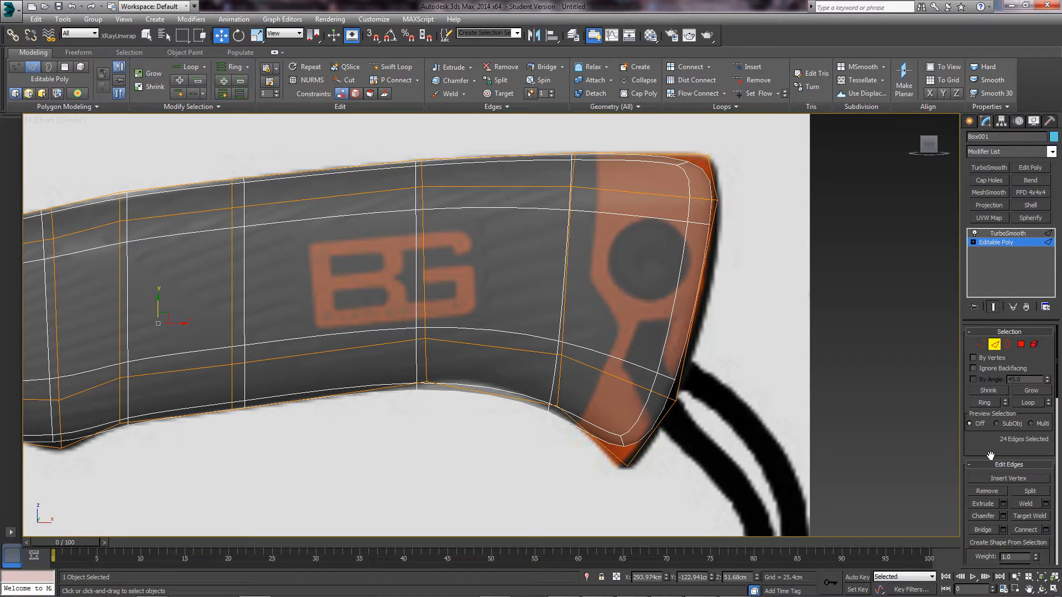
pyautogui.moveTo(991, 456); pyautogui.dragTo(987, 437)
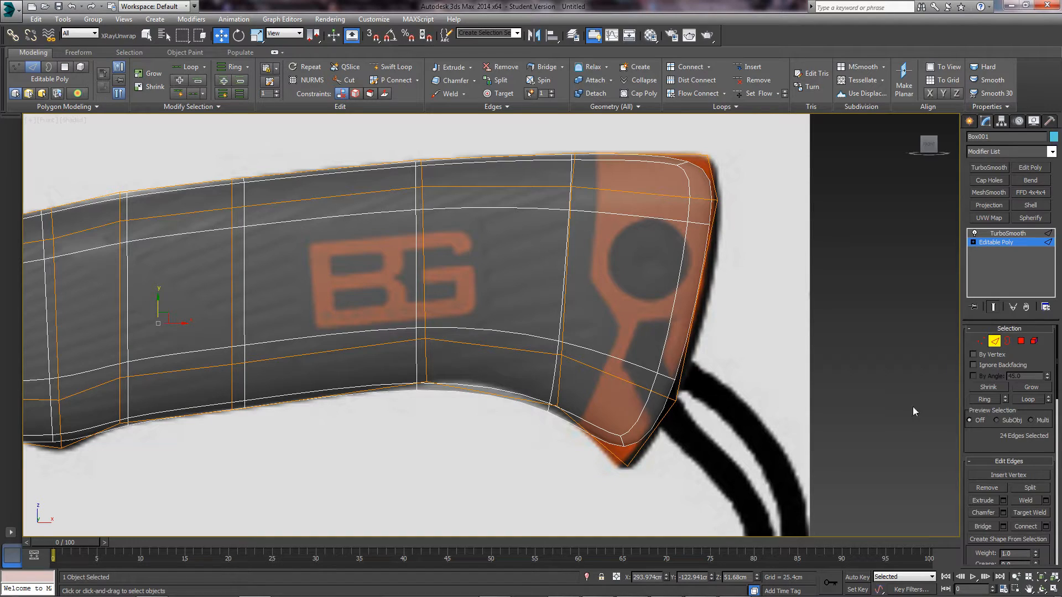
pyautogui.scroll(-10, 994, 454)
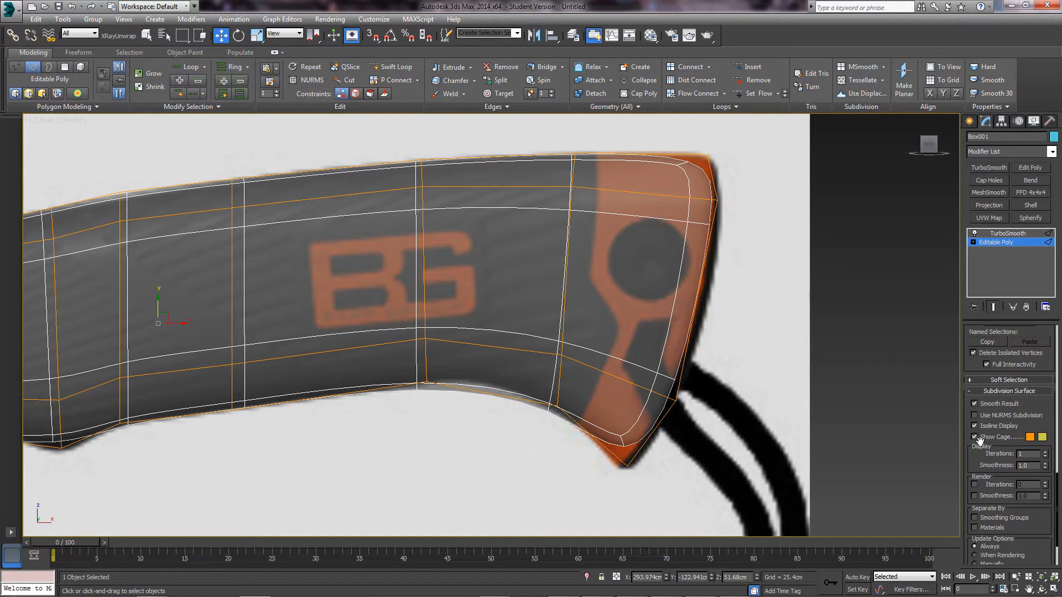
# - Select the neighbouring edge segment to the left and pan the view right
pyautogui.scroll(-2, 499, 329)
pyautogui.scroll(-2, 509, 333)
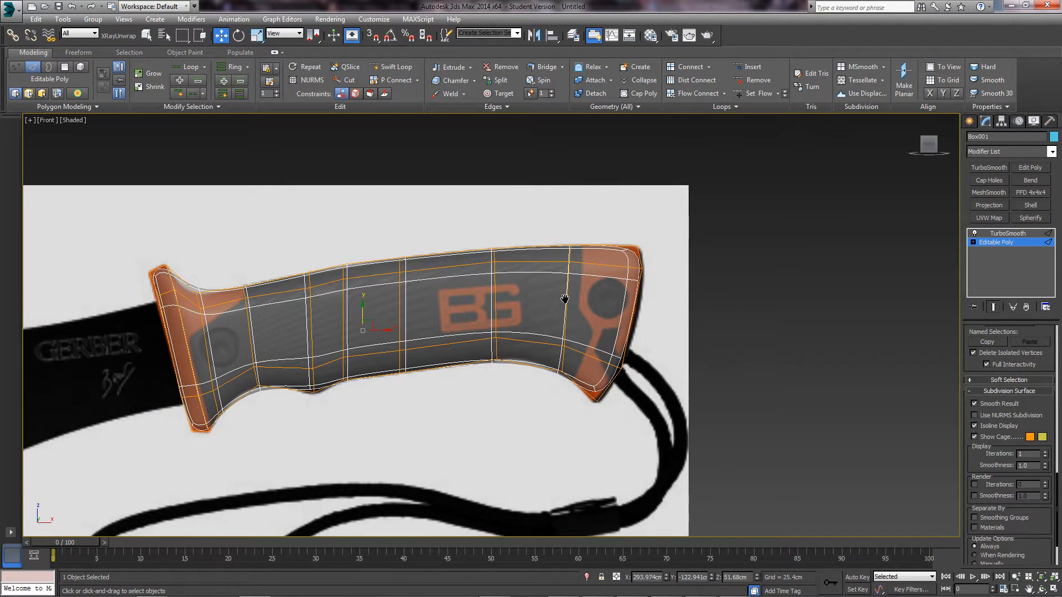
pyautogui.scroll(2, 560, 302)
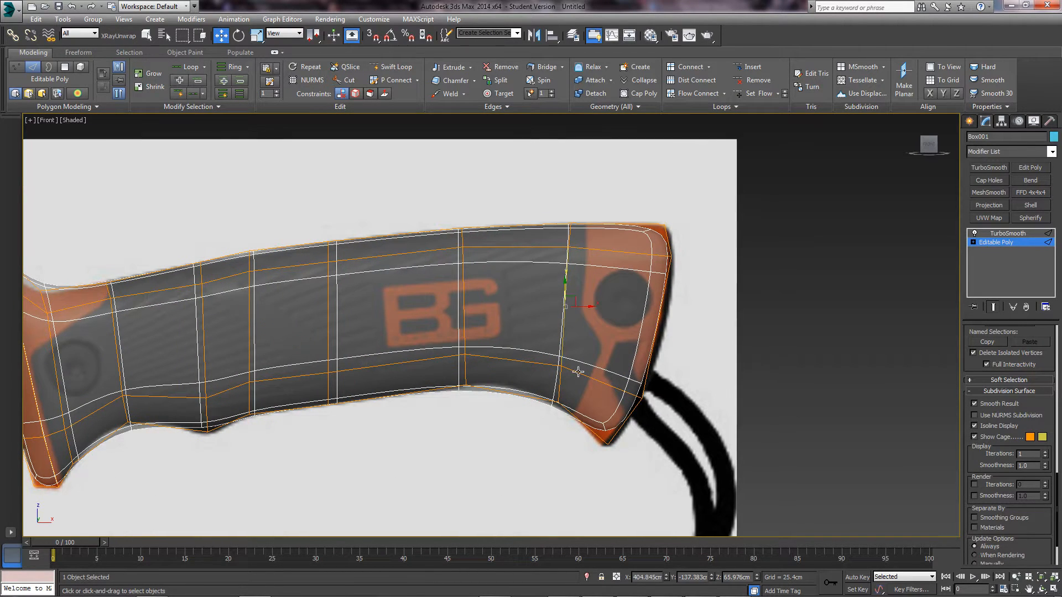
pyautogui.scroll(4, 581, 374)
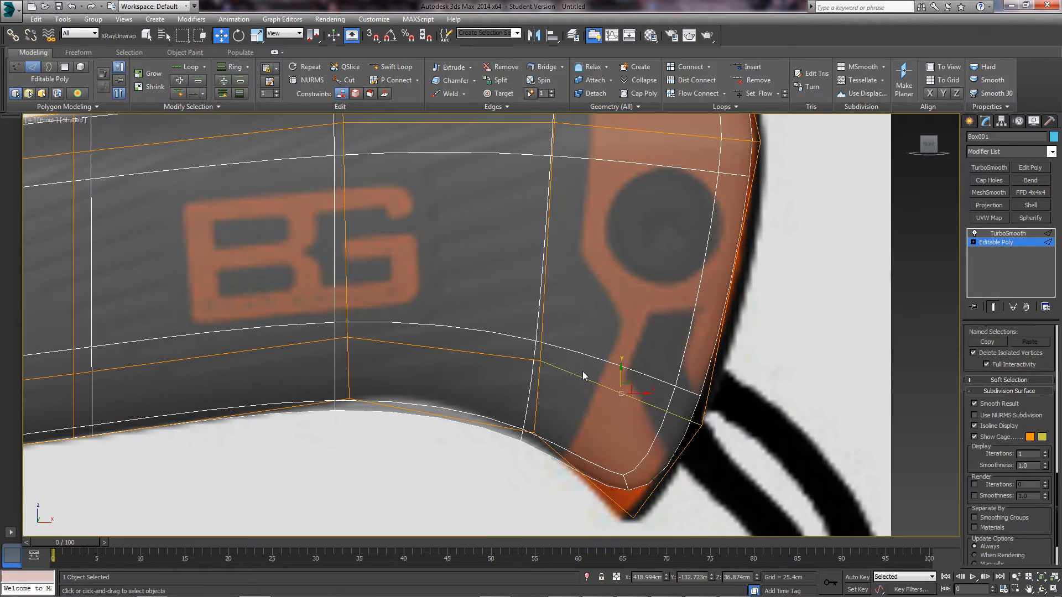
pyautogui.click(520, 359)
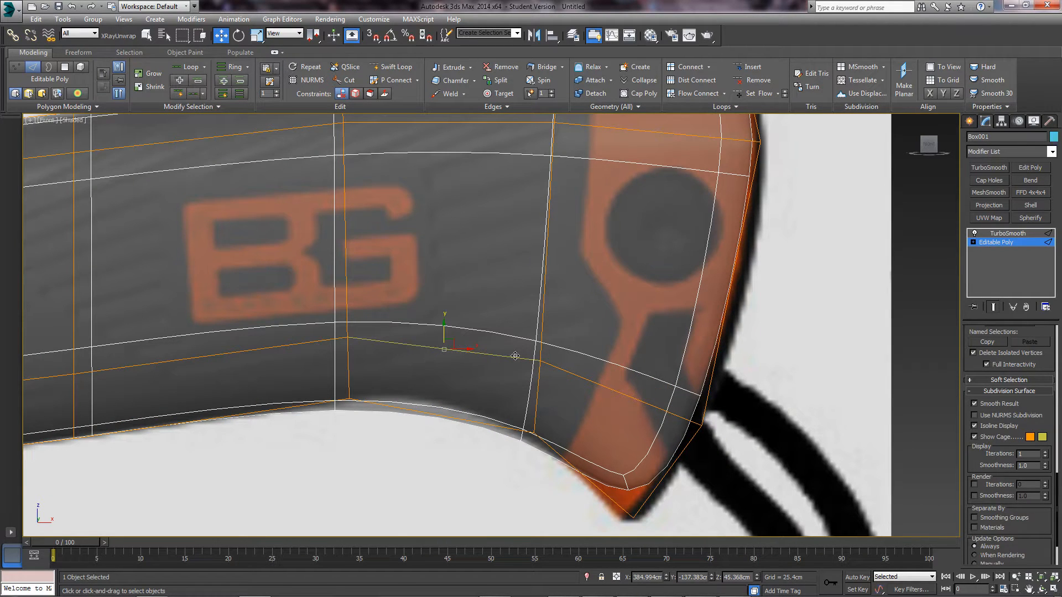
pyautogui.scroll(-4, 558, 363)
pyautogui.moveTo(446, 363); pyautogui.dragTo(498, 354, button='middle')
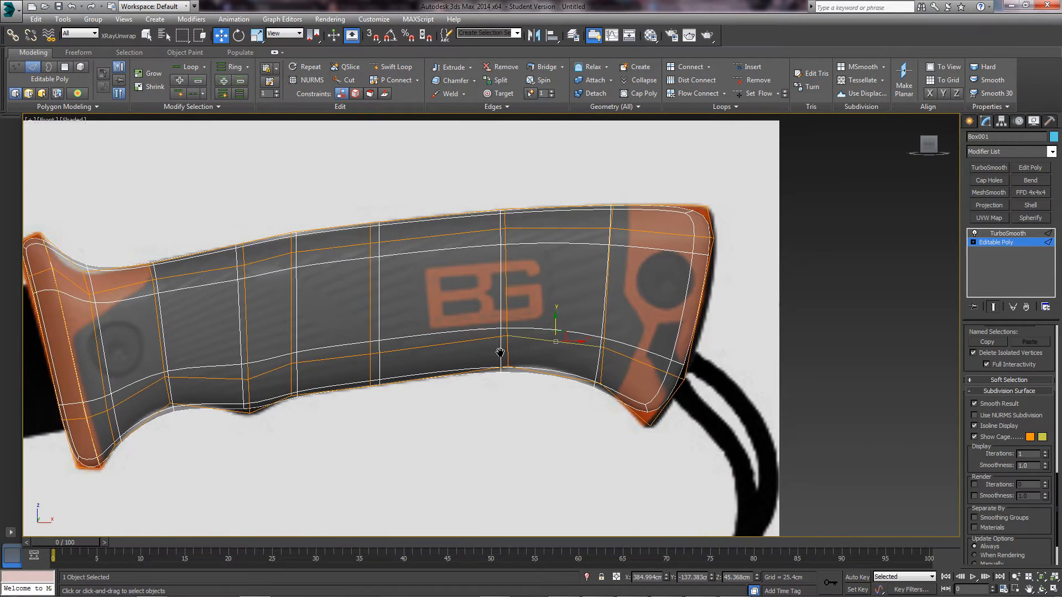
pyautogui.scroll(-2, 498, 354)
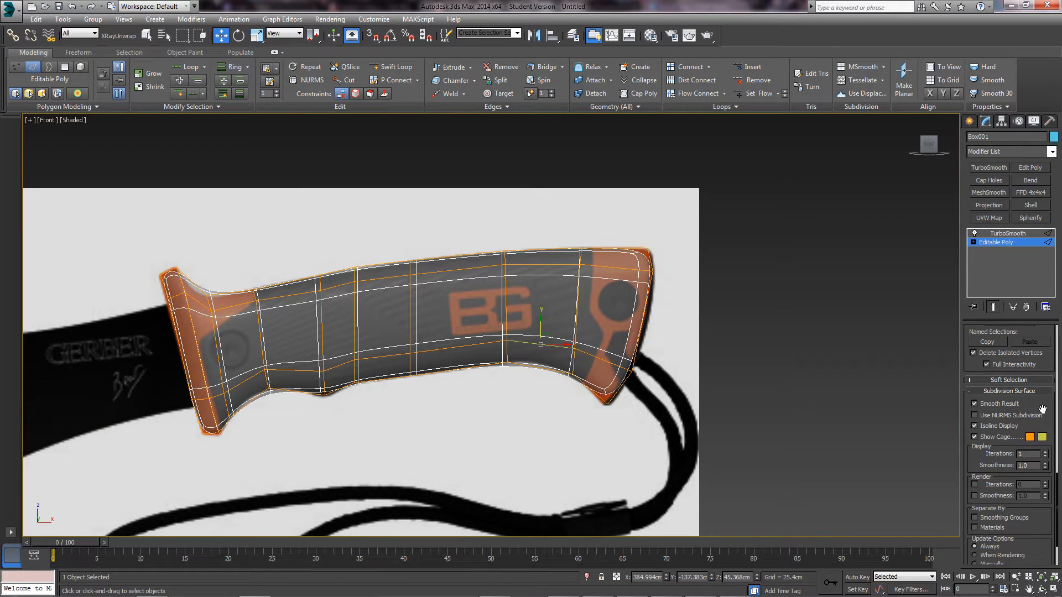
# - Set the two Show Cage colours to blue and lime green, then clear the selection
pyautogui.click(1030, 437)
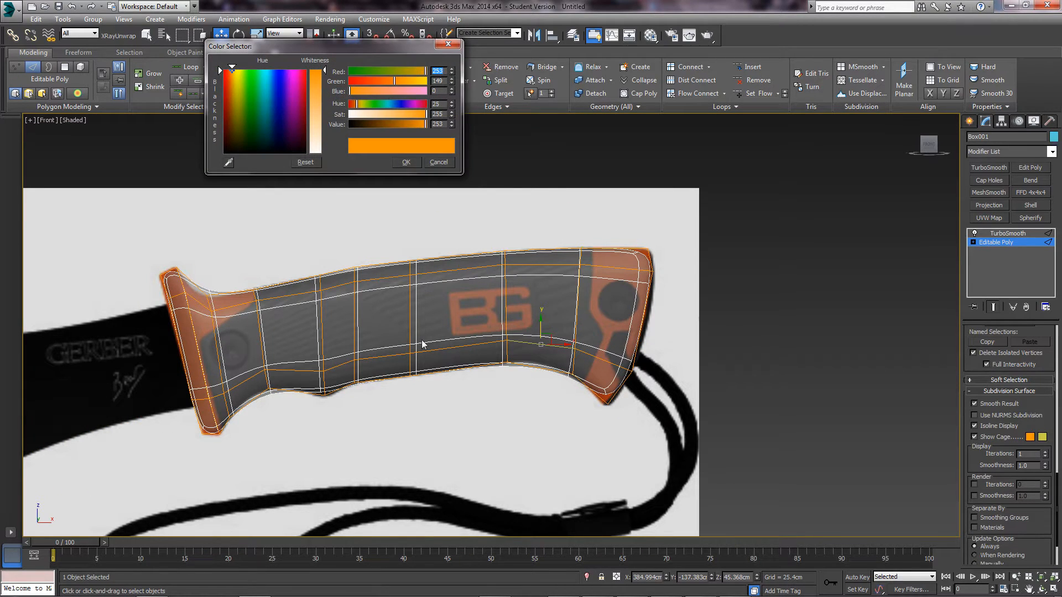
pyautogui.moveTo(275, 114); pyautogui.dragTo(271, 71)
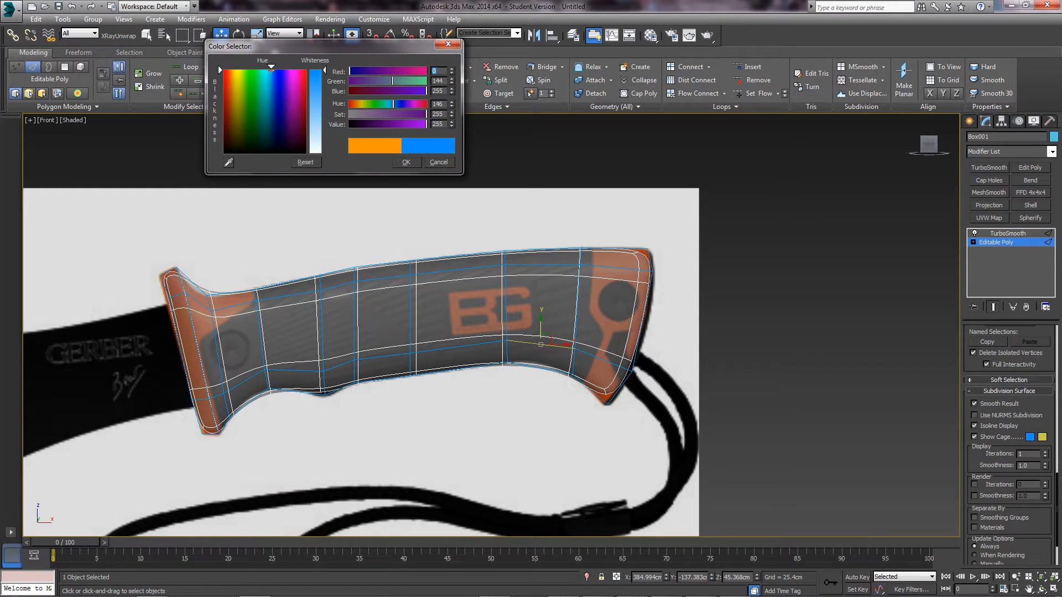
pyautogui.click(407, 162)
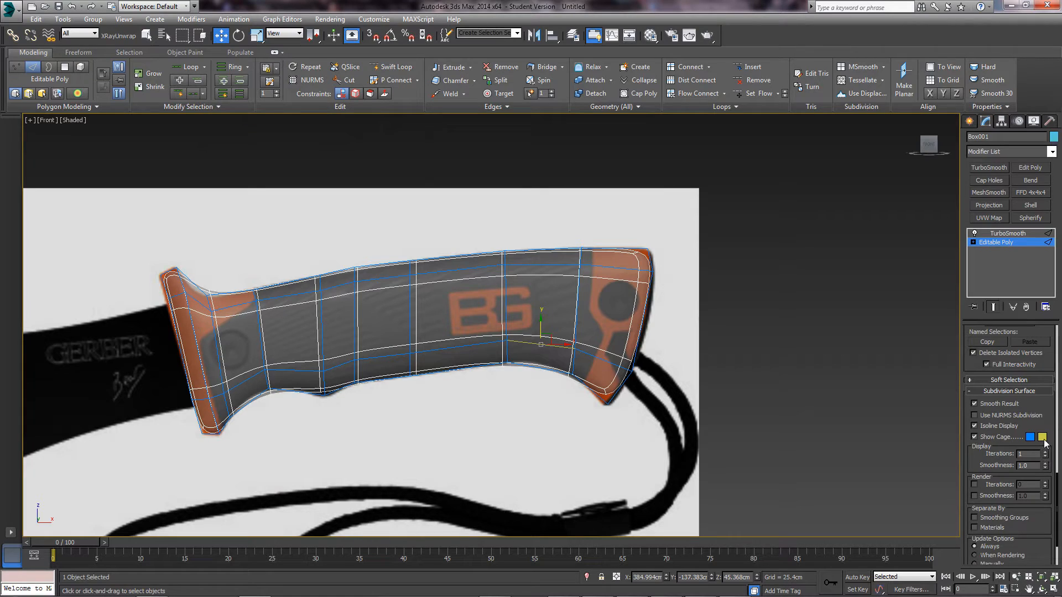
pyautogui.click(1043, 438)
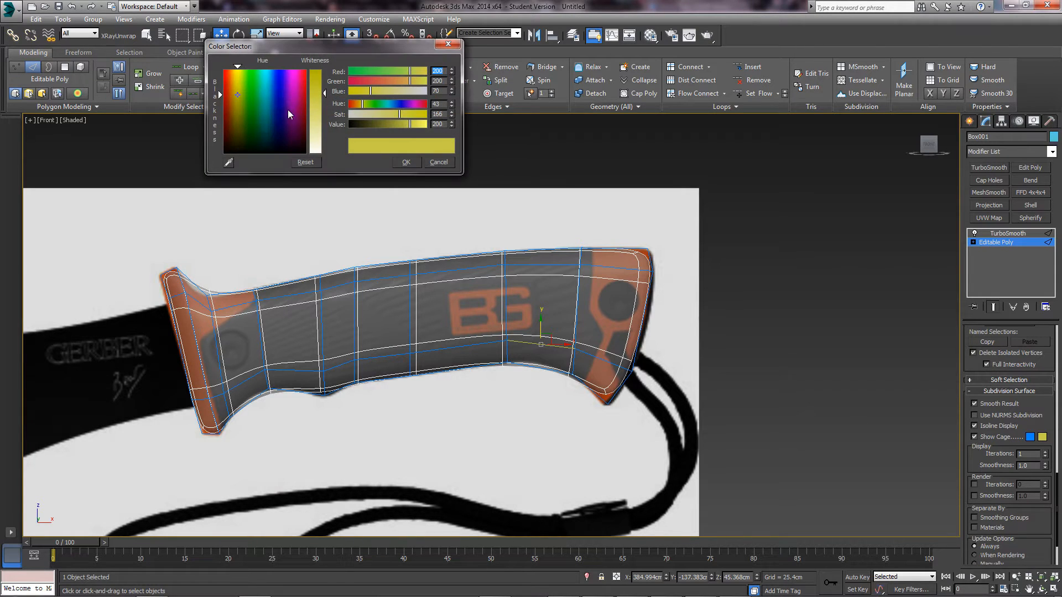
pyautogui.moveTo(239, 122); pyautogui.dragTo(243, 70)
pyautogui.moveTo(319, 93); pyautogui.dragTo(318, 70)
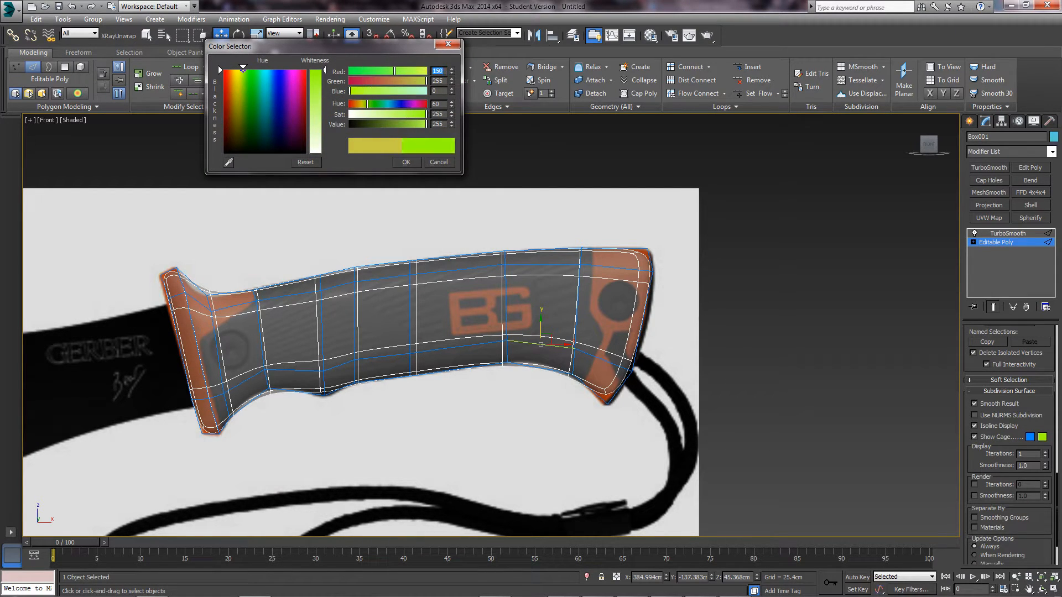
pyautogui.click(406, 163)
pyautogui.click(746, 390)
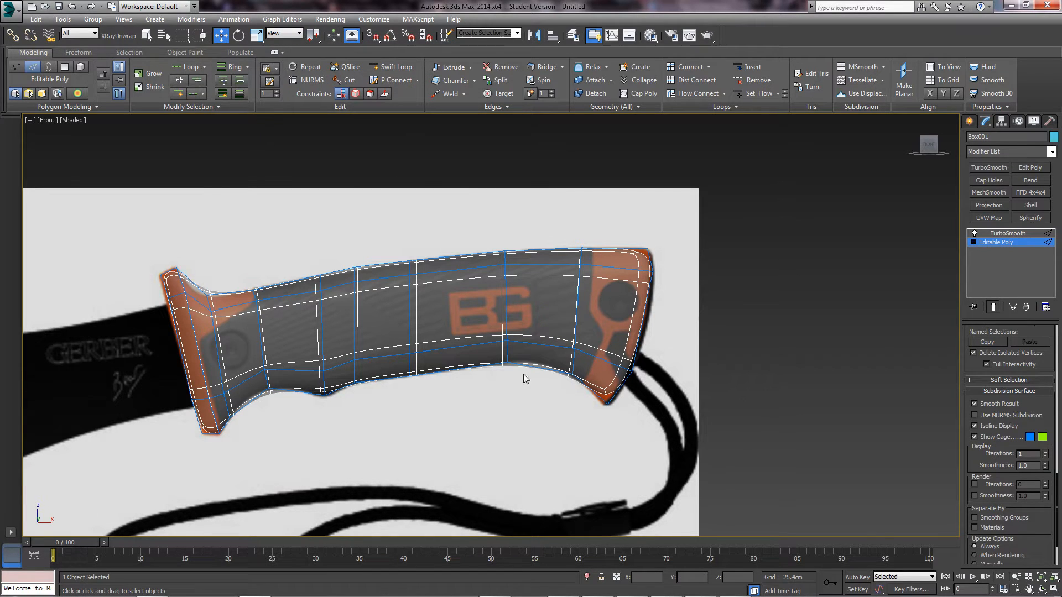
# - Select an edge on the handle and frame the whole handle in the Front view
pyautogui.scroll(4, 524, 374)
pyautogui.click(533, 333)
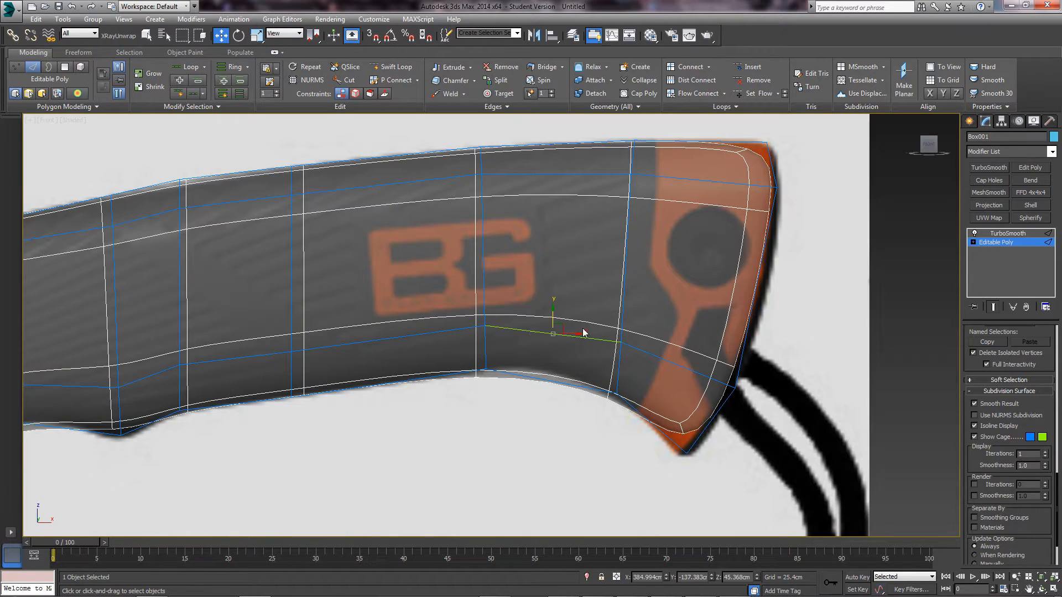
pyautogui.scroll(-4, 564, 302)
pyautogui.moveTo(552, 299); pyautogui.dragTo(547, 307, button='middle')
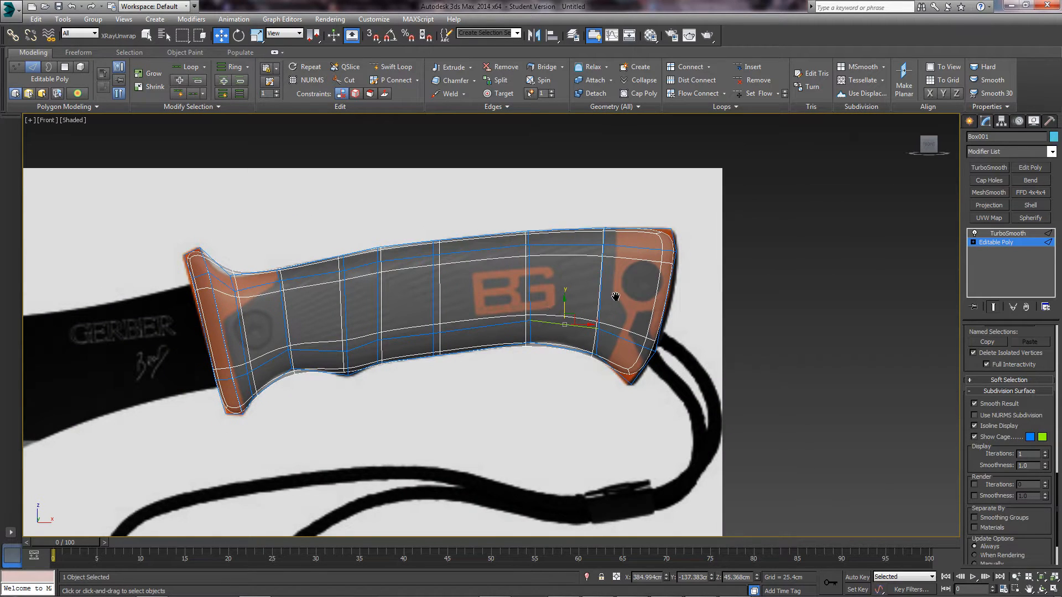
pyautogui.scroll(2, 617, 296)
pyautogui.moveTo(628, 296); pyautogui.dragTo(592, 341, button='middle')
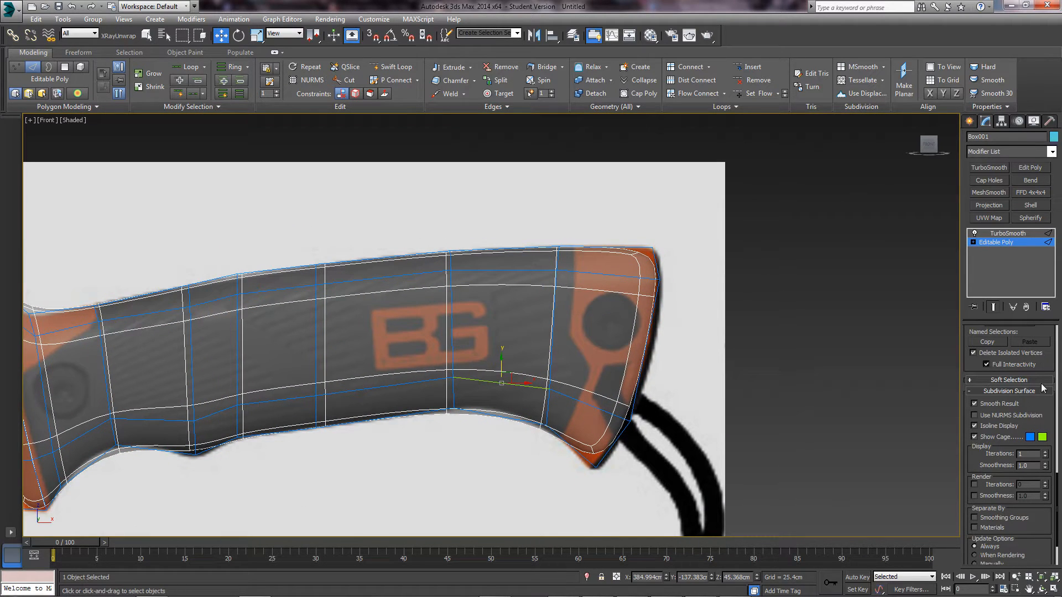
pyautogui.scroll(10, 1014, 410)
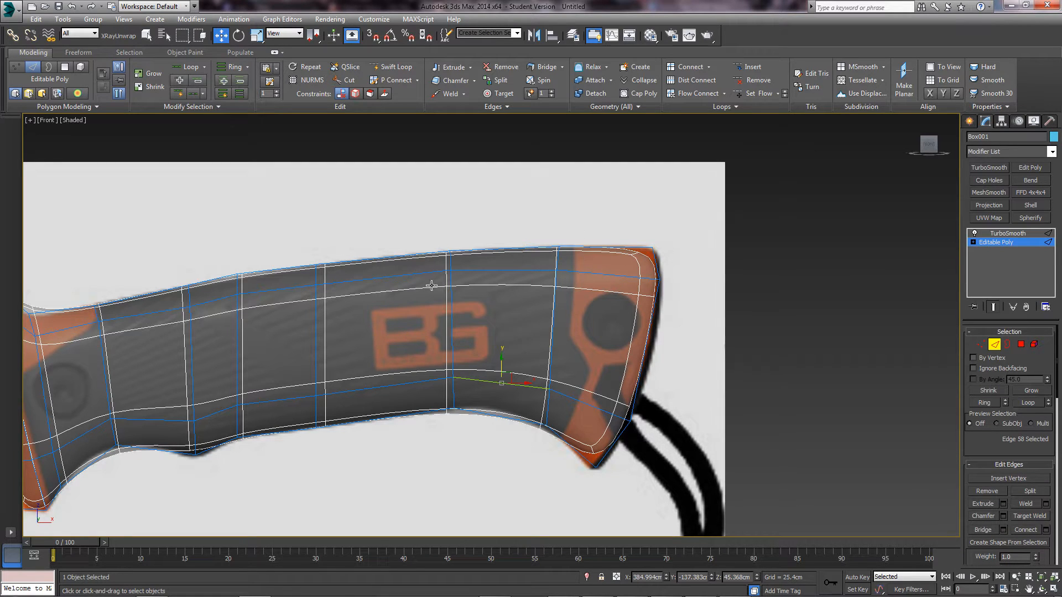
pyautogui.moveTo(186, 298); pyautogui.dragTo(315, 295, button='middle')
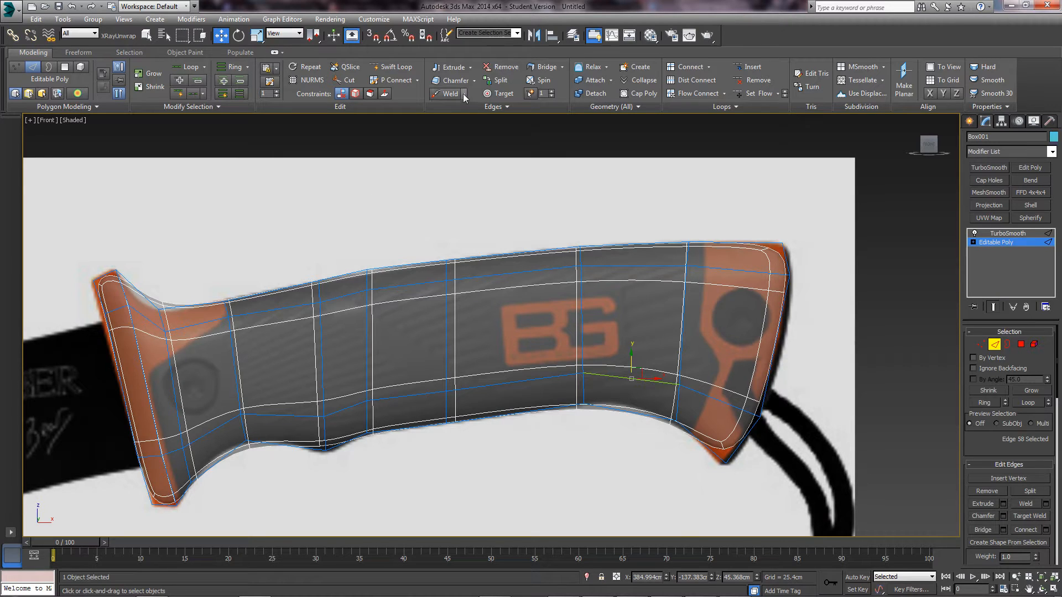
# - Turn off See-Through with Alt+X so the handle shows solid, and start Swift Loop
pyautogui.hotkey('alt', 'x')
pyautogui.moveTo(640, 291); pyautogui.dragTo(610, 295, button='middle')
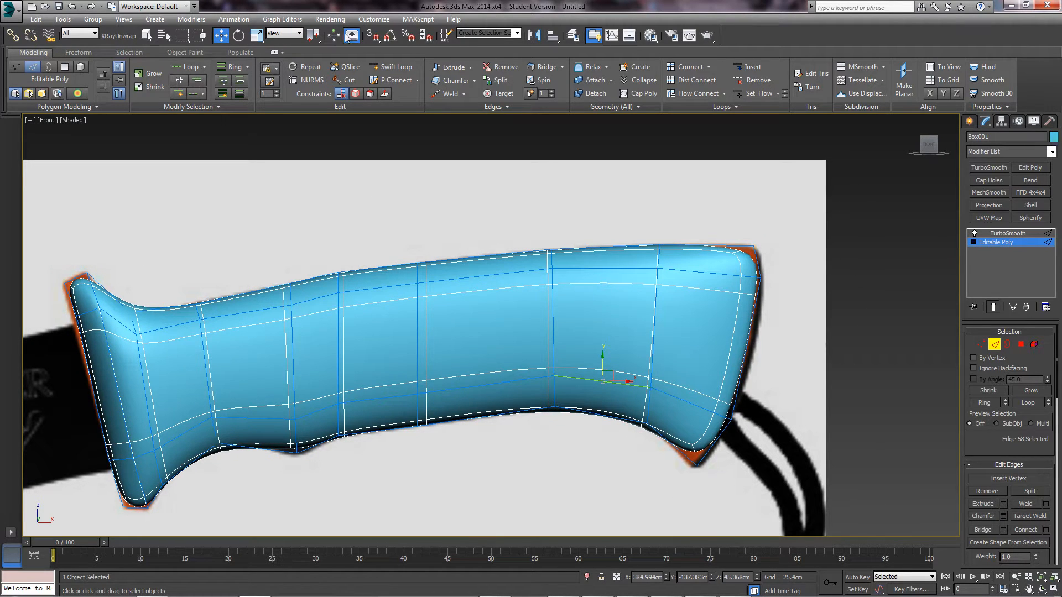
pyautogui.click(390, 68)
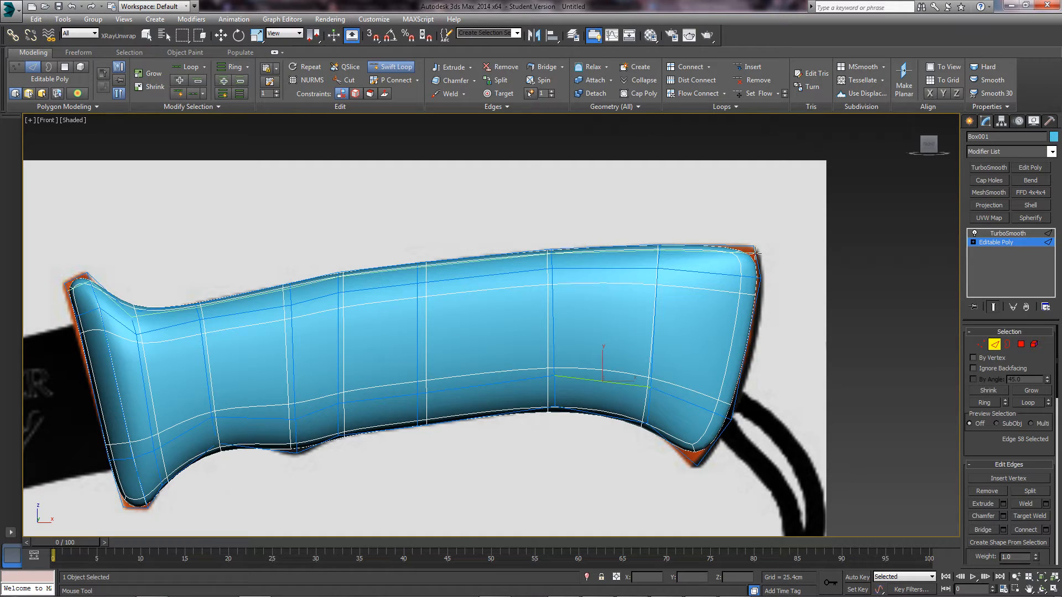
# - Restore See-Through and insert a horizontal edge loop along the handle's top
pyautogui.hotkey('alt', 'x')
pyautogui.scroll(5, 755, 251)
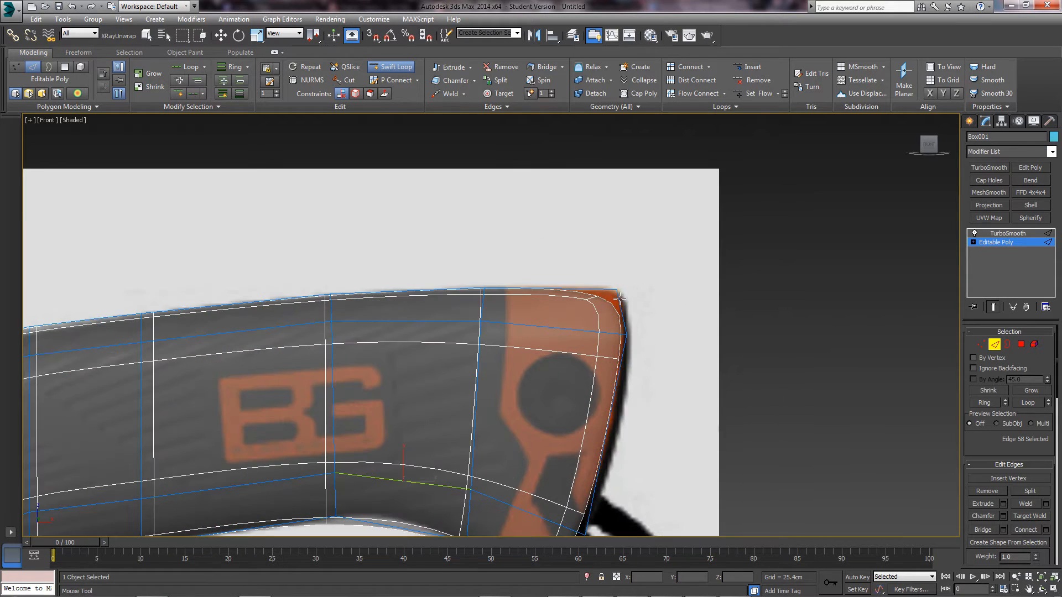
pyautogui.scroll(2, 619, 297)
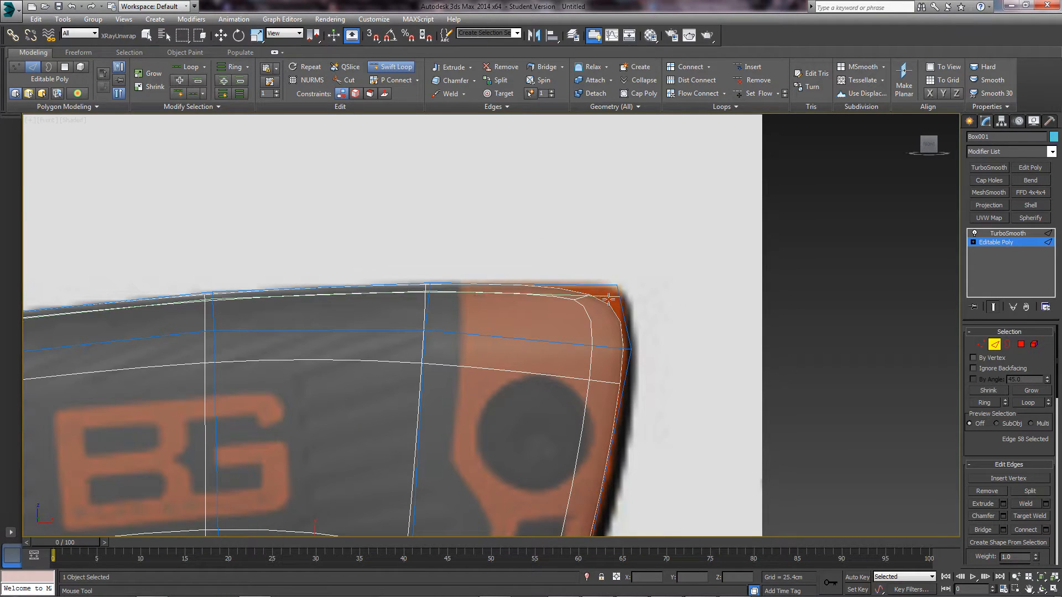
pyautogui.scroll(-2, 609, 299)
pyautogui.click(541, 380)
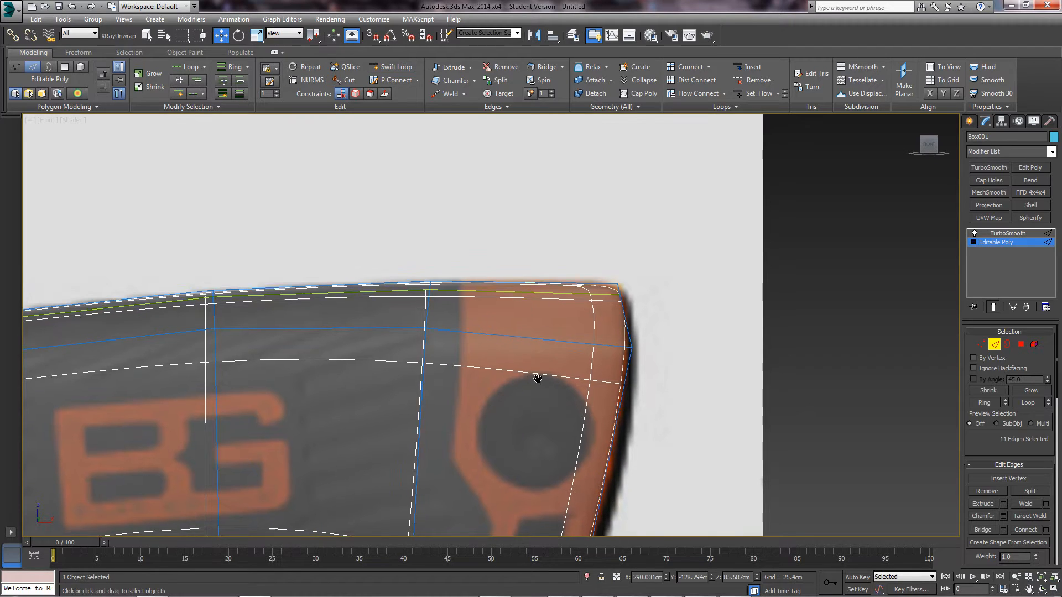
pyautogui.scroll(-2, 545, 268)
pyautogui.press('w')
# - Clear the edge selection and shift the view toward the handle's rear end
pyautogui.moveTo(554, 409); pyautogui.dragTo(586, 334, button='middle')
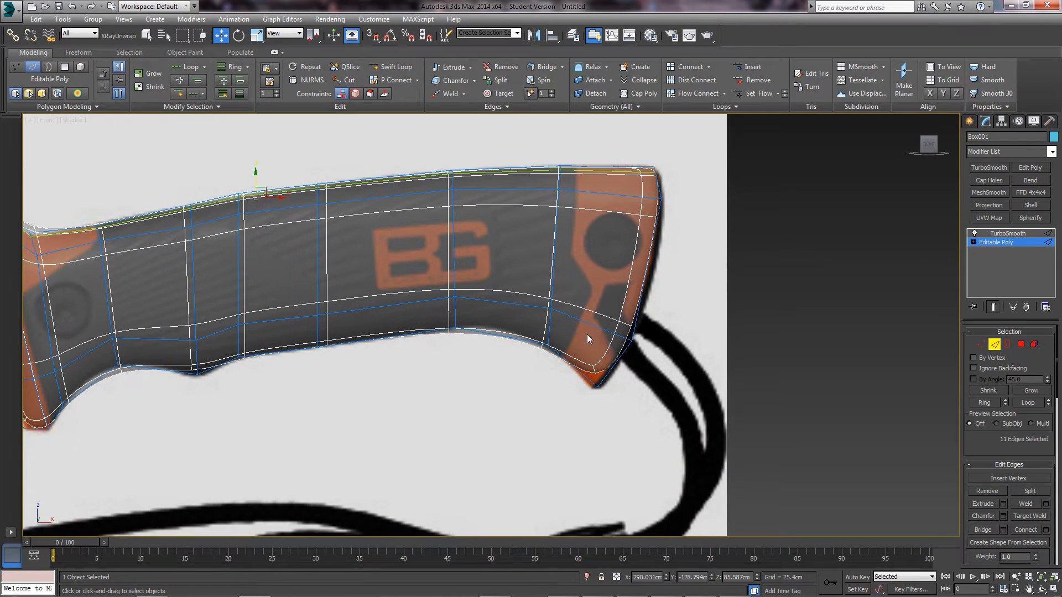
pyautogui.moveTo(433, 292); pyautogui.dragTo(533, 312, button='middle')
pyautogui.moveTo(192, 346); pyautogui.dragTo(458, 359, button='middle')
pyautogui.moveTo(757, 339); pyautogui.dragTo(418, 366, button='middle')
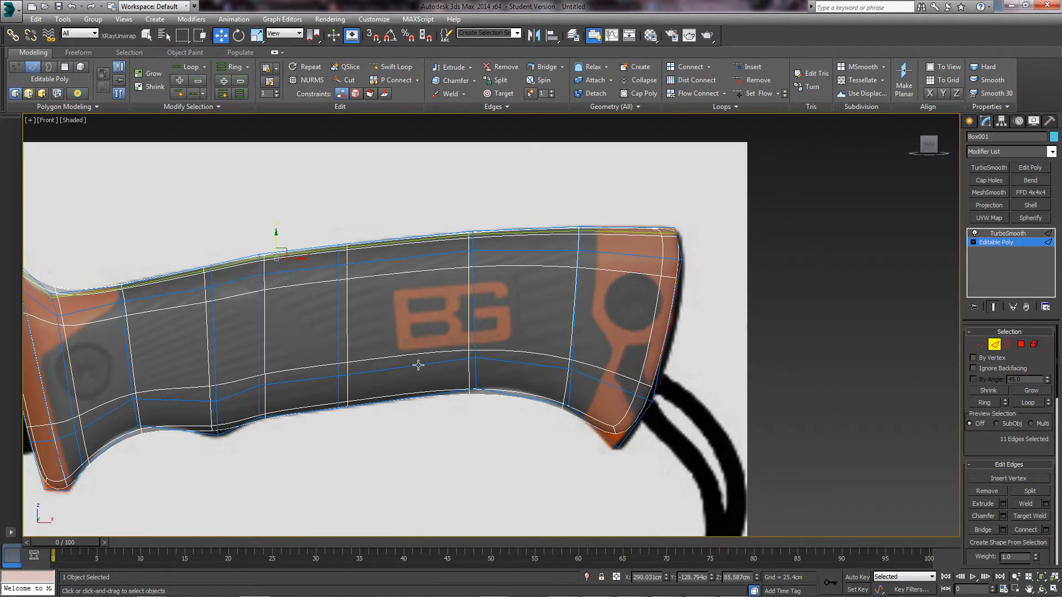
pyautogui.click(480, 355)
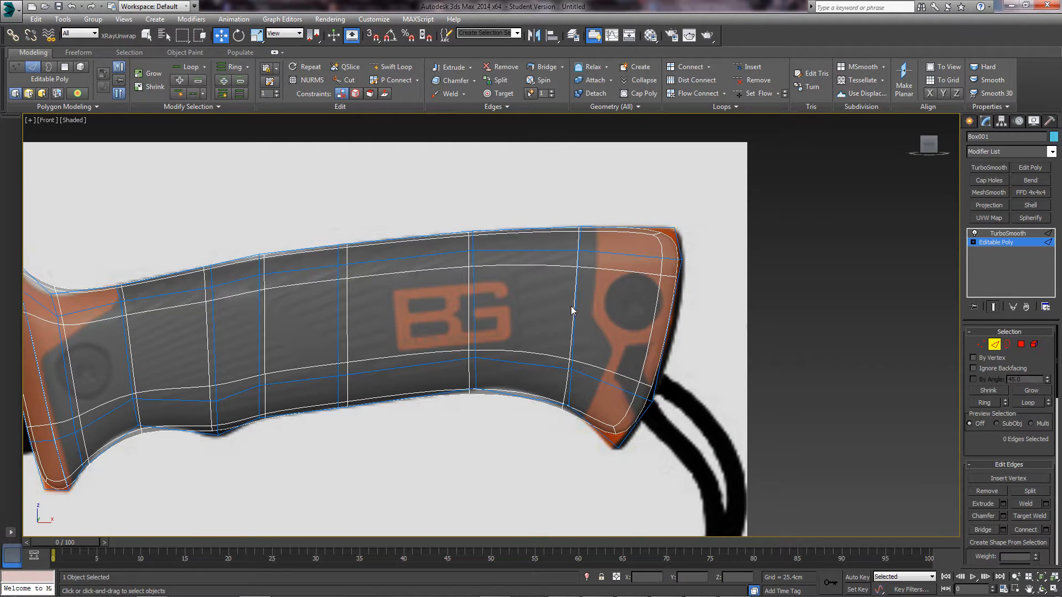
pyautogui.moveTo(573, 310); pyautogui.dragTo(502, 320, button='middle')
pyautogui.moveTo(577, 356); pyautogui.dragTo(528, 288, button='middle')
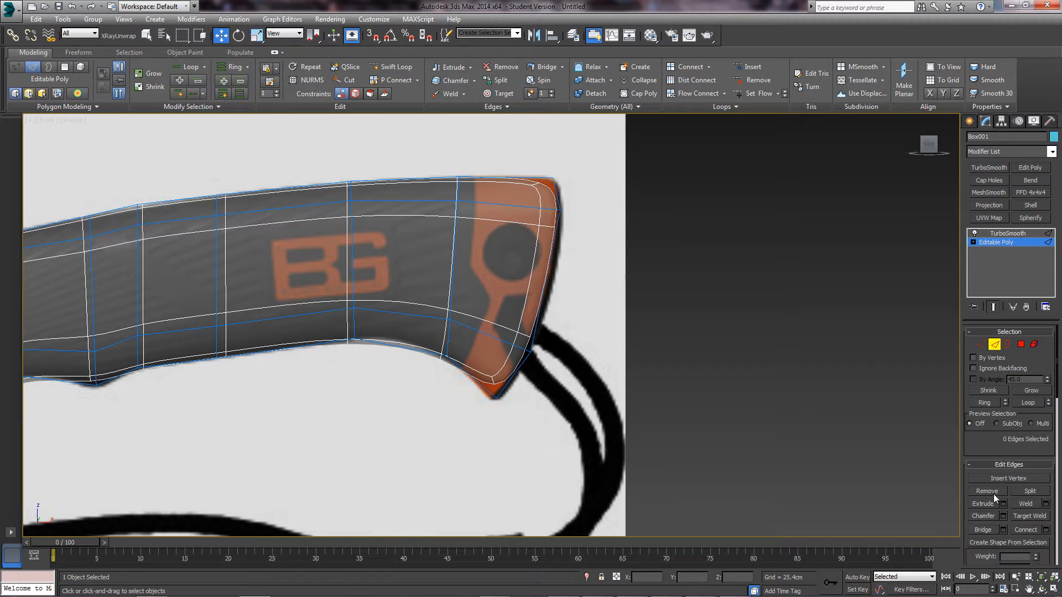
# - Insert an edge loop near the handle's rear end by the lanyard, then pan toward the guard
pyautogui.click(393, 66)
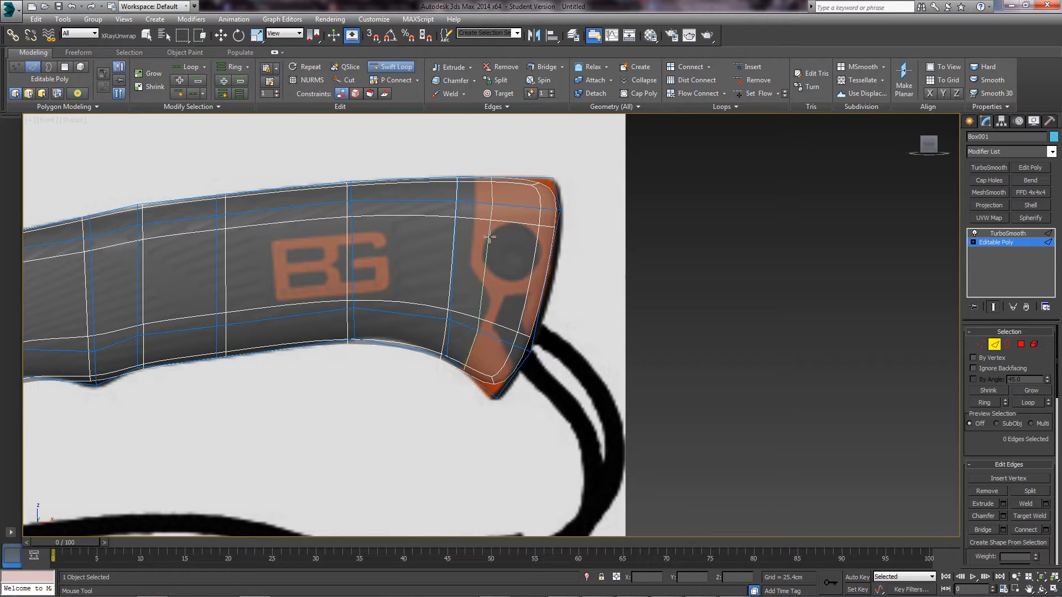
pyautogui.moveTo(489, 236); pyautogui.dragTo(446, 277, button='middle')
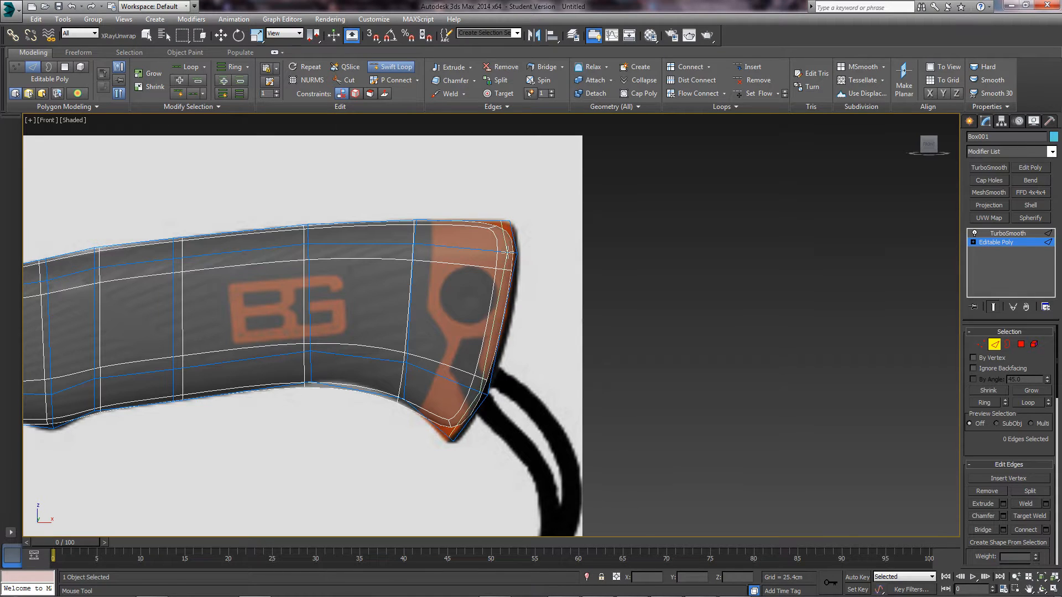
pyautogui.click(508, 253)
pyautogui.moveTo(391, 356); pyautogui.dragTo(674, 338, button='middle')
pyautogui.moveTo(188, 319)
pyautogui.mouseDown(button='middle')
pyautogui.moveTo(288, 317)
pyautogui.moveTo(381, 336)
pyautogui.mouseUp(button='middle')
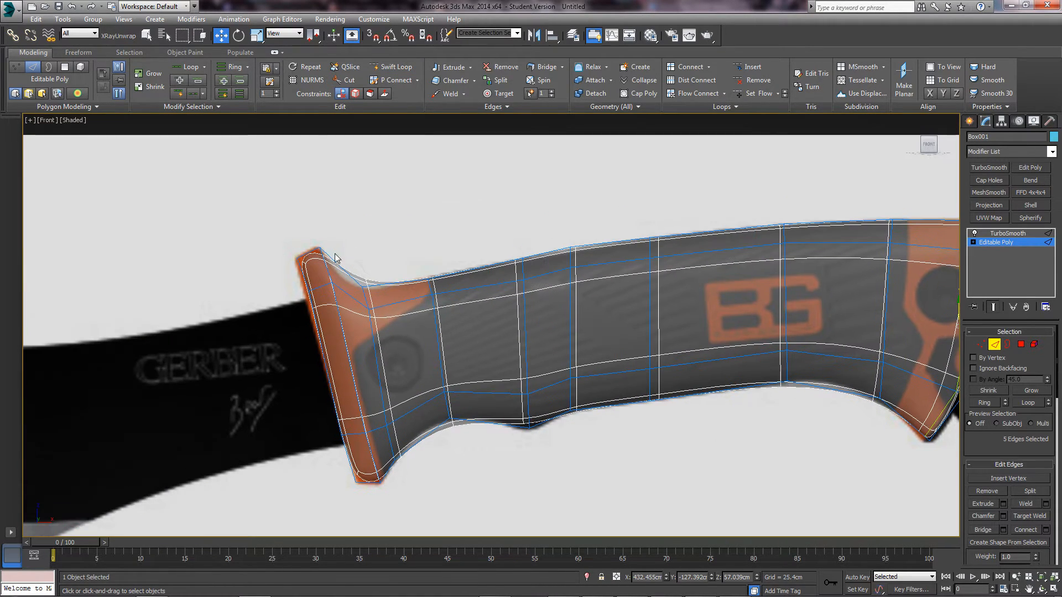
# - Insert two vertical Swift Loop edge loops on either side of the underside notch near the guard
pyautogui.moveTo(312, 290); pyautogui.dragTo(202, 260, button='middle')
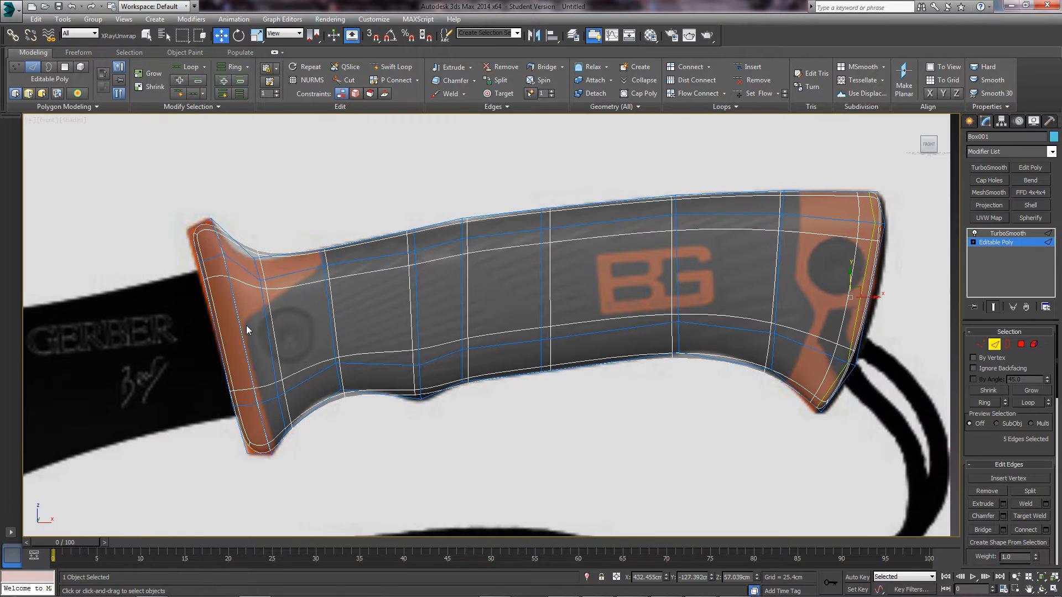
pyautogui.scroll(5, 423, 372)
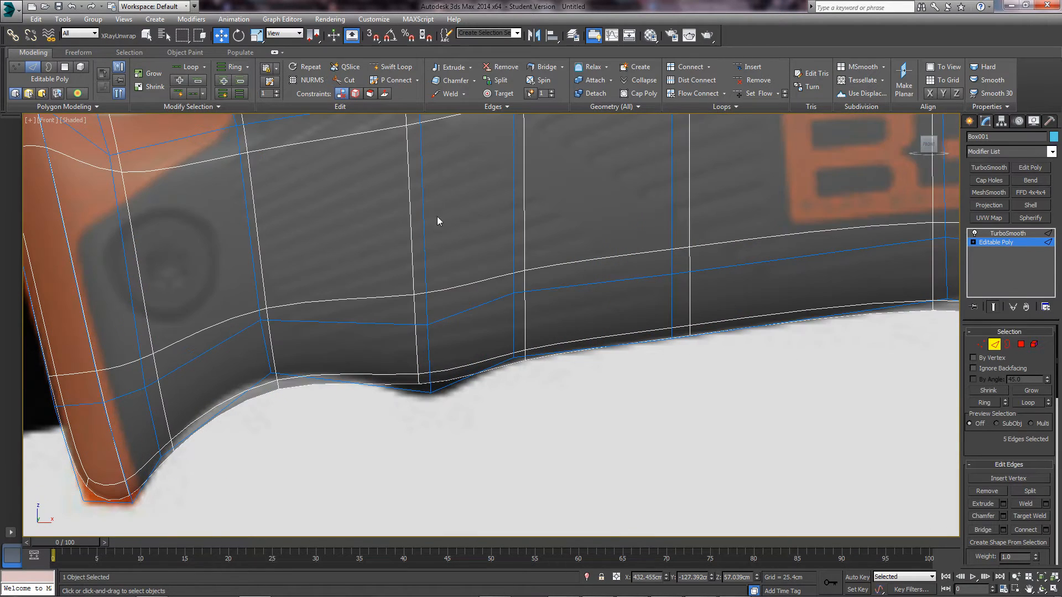
pyautogui.scroll(-5, 437, 220)
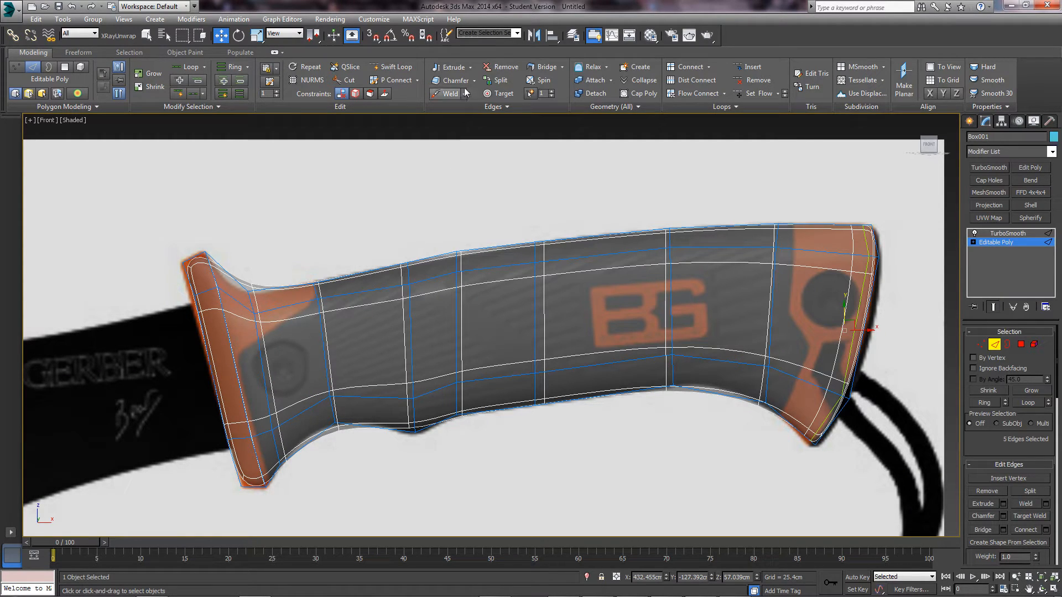
pyautogui.click(390, 66)
pyautogui.moveTo(397, 393); pyautogui.dragTo(425, 419, button='middle')
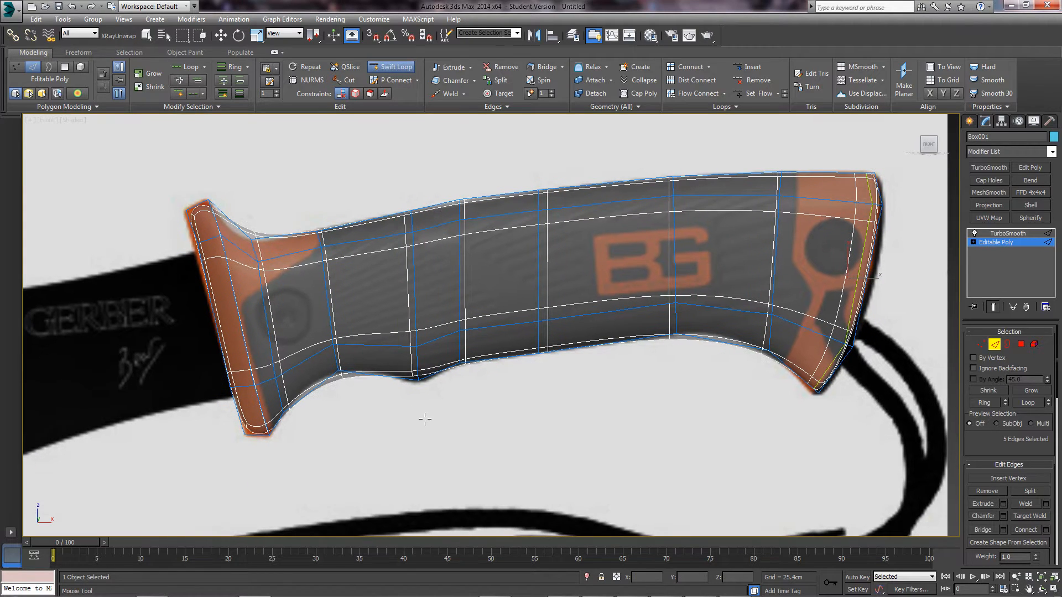
pyautogui.scroll(5, 401, 389)
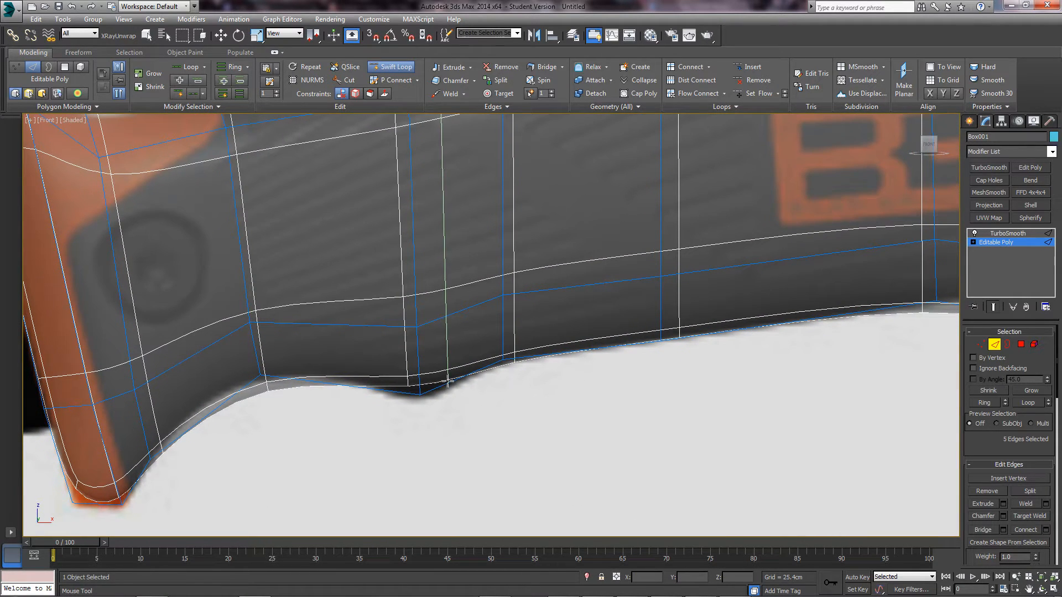
pyautogui.click(448, 382)
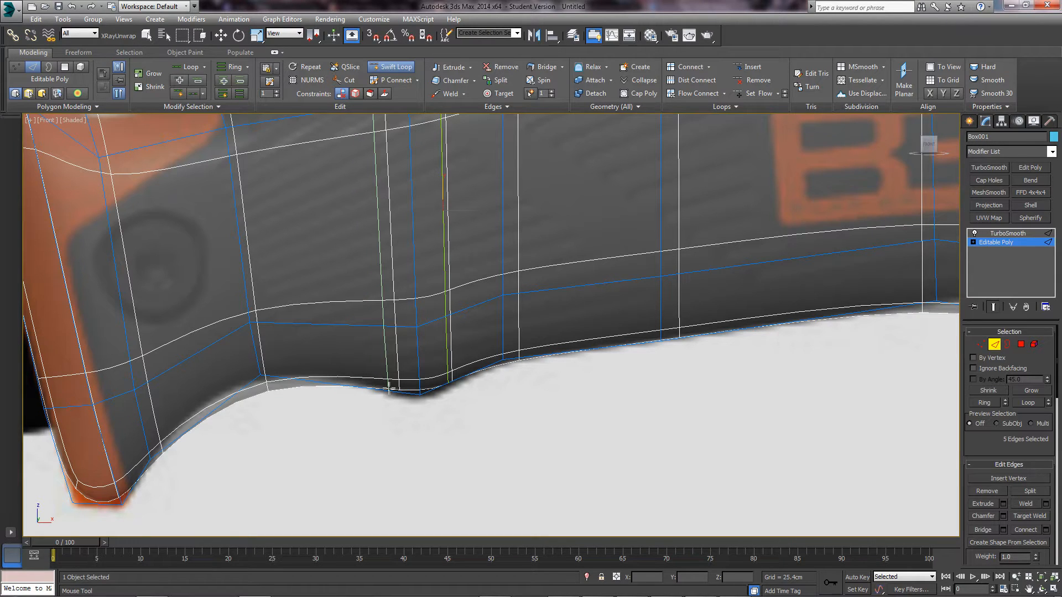
pyautogui.click(389, 389)
# - In Vertex mode, pull the selected vertices down into the notch and along the curve
pyautogui.press('w')
pyautogui.press('1')
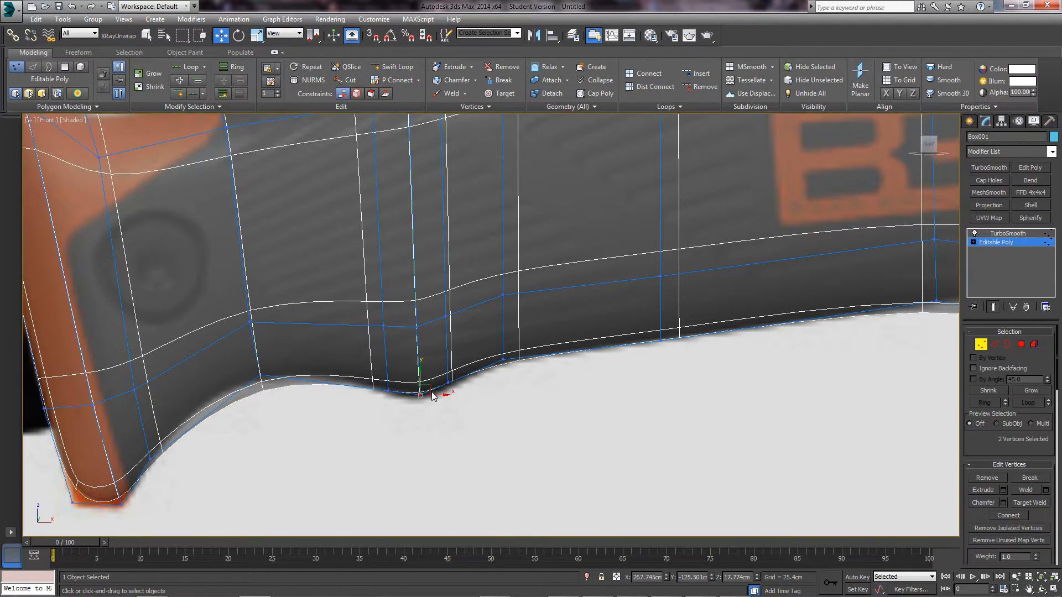
pyautogui.moveTo(419, 382); pyautogui.dragTo(420, 389)
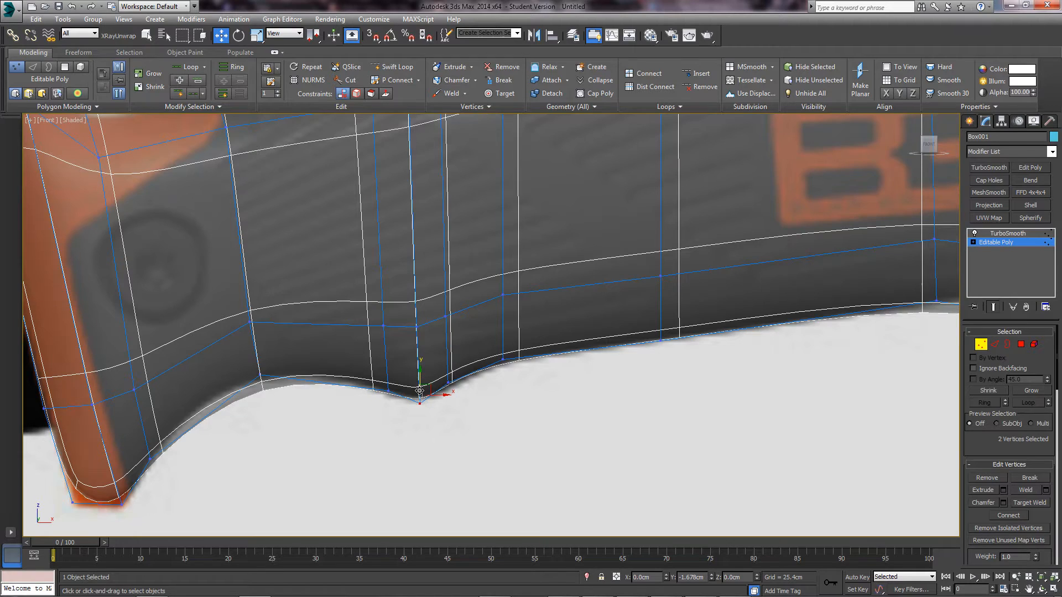
pyautogui.moveTo(267, 408); pyautogui.dragTo(378, 405, button='middle')
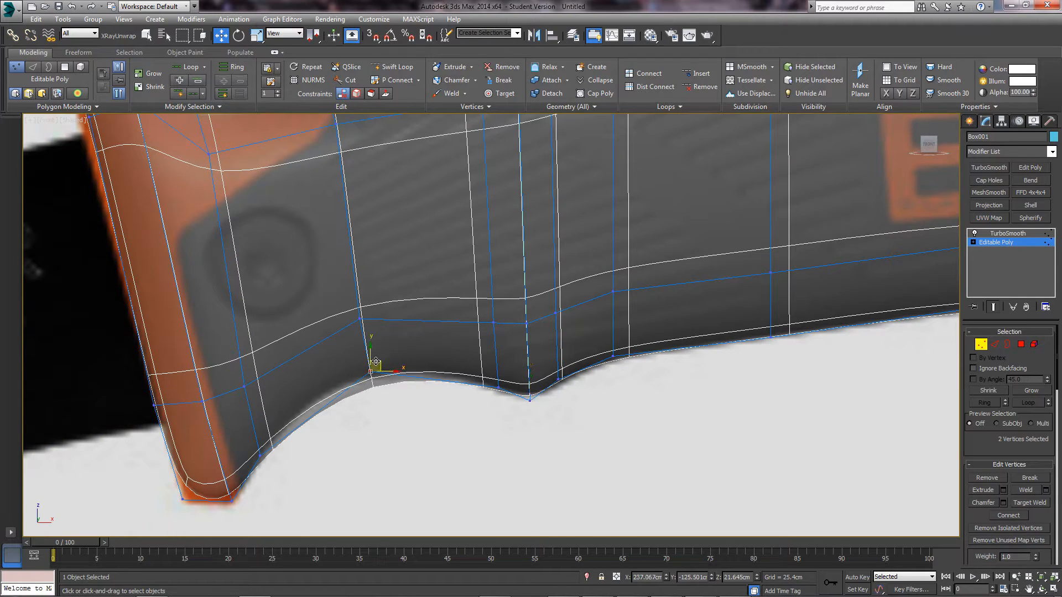
pyautogui.moveTo(376, 362)
pyautogui.mouseDown()
pyautogui.moveTo(361, 349)
pyautogui.moveTo(370, 355)
pyautogui.mouseUp()
pyautogui.moveTo(213, 387); pyautogui.dragTo(363, 349, button='middle')
pyautogui.scroll(-3, 363, 350)
# - Nudge the rear corner vertices right to match the reference outline
pyautogui.moveTo(387, 314); pyautogui.dragTo(302, 431, button='middle')
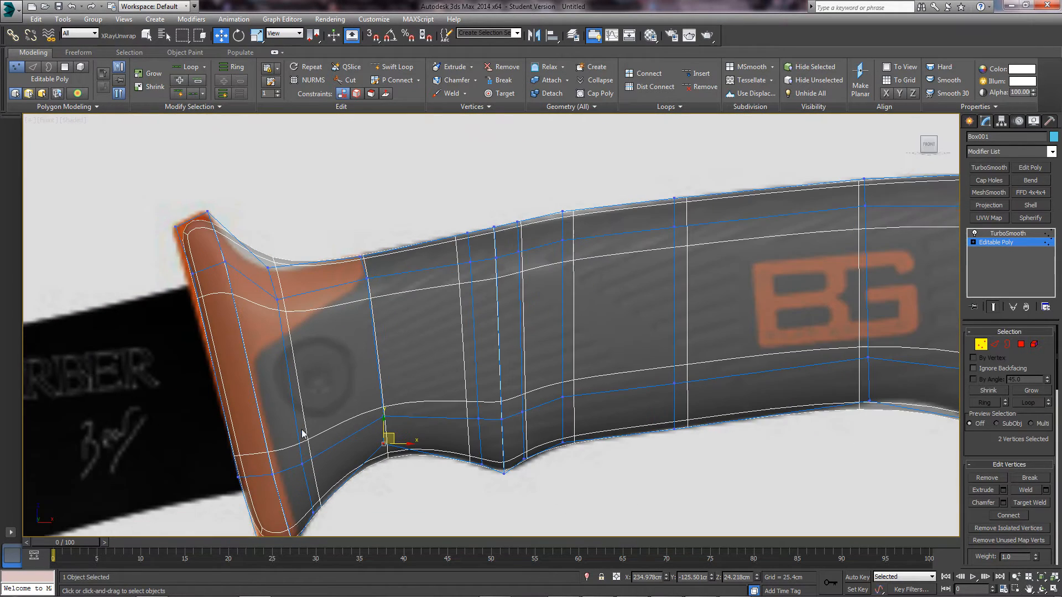
pyautogui.moveTo(381, 264); pyautogui.dragTo(371, 285, button='middle')
pyautogui.moveTo(283, 284); pyautogui.dragTo(306, 247, button='middle')
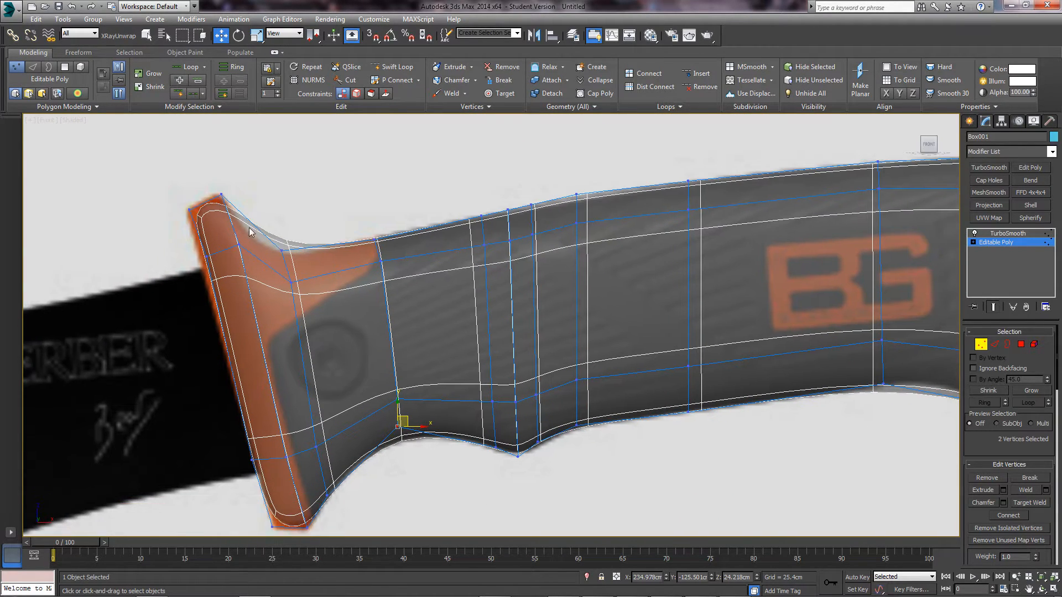
pyautogui.moveTo(733, 302); pyautogui.dragTo(269, 331, button='middle')
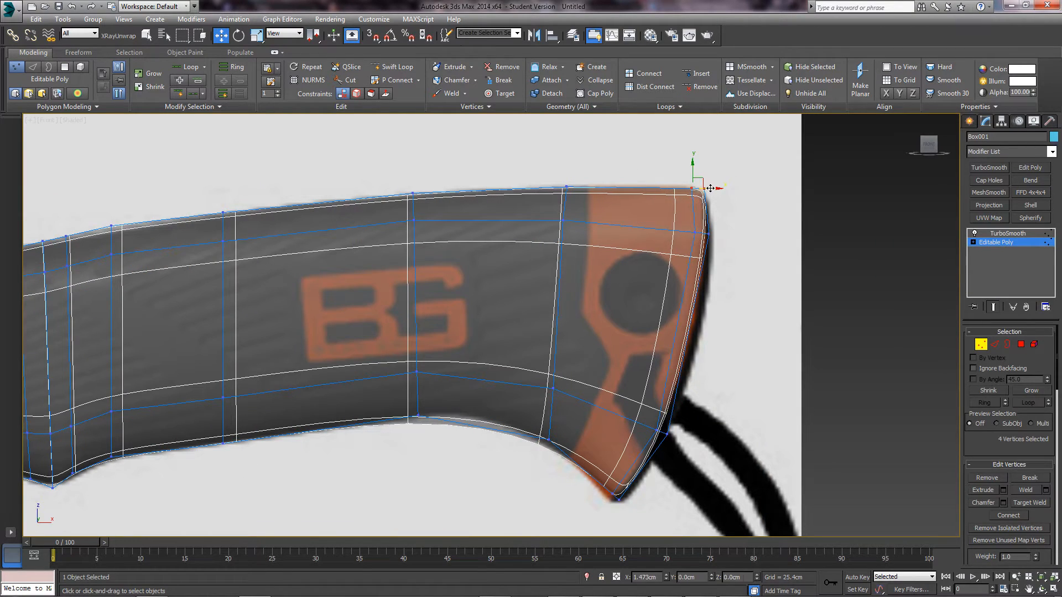
pyautogui.moveTo(708, 187); pyautogui.dragTo(713, 188)
pyautogui.moveTo(713, 237); pyautogui.dragTo(720, 230)
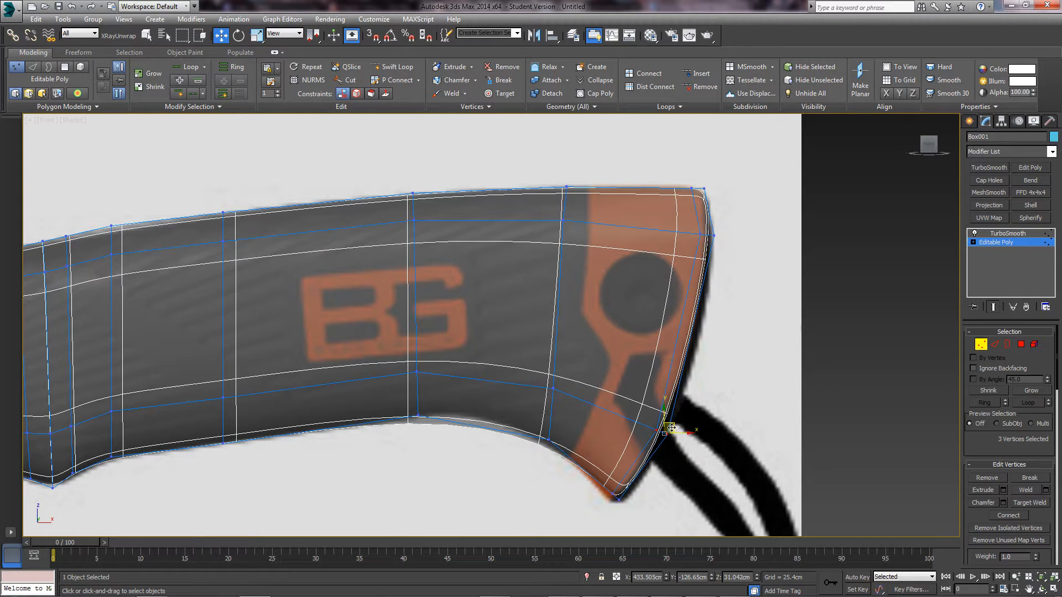
pyautogui.moveTo(676, 429); pyautogui.dragTo(689, 422)
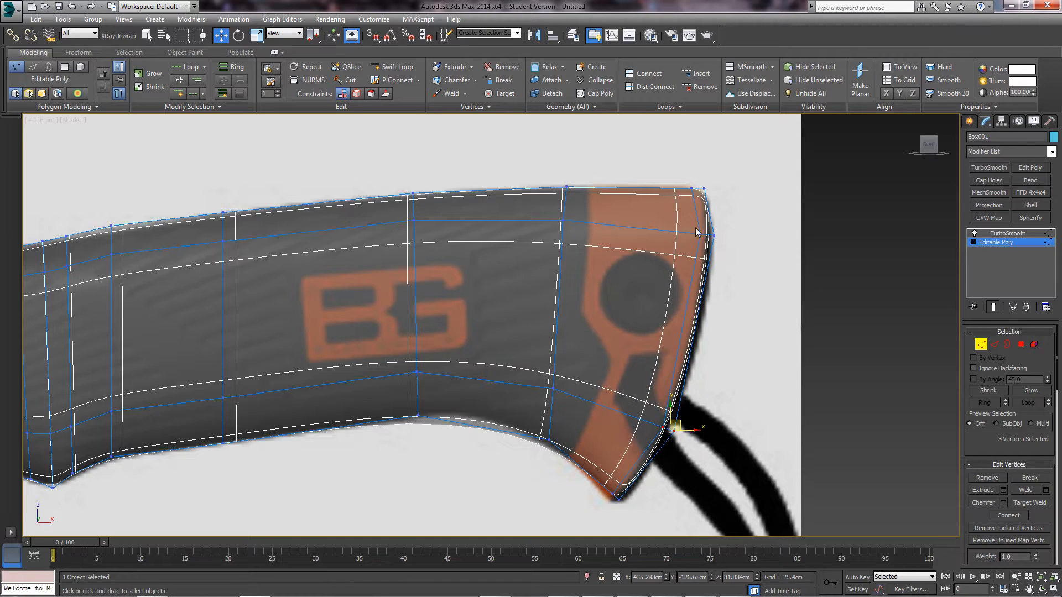
pyautogui.scroll(-2, 475, 359)
pyautogui.moveTo(475, 360); pyautogui.dragTo(619, 352, button='middle')
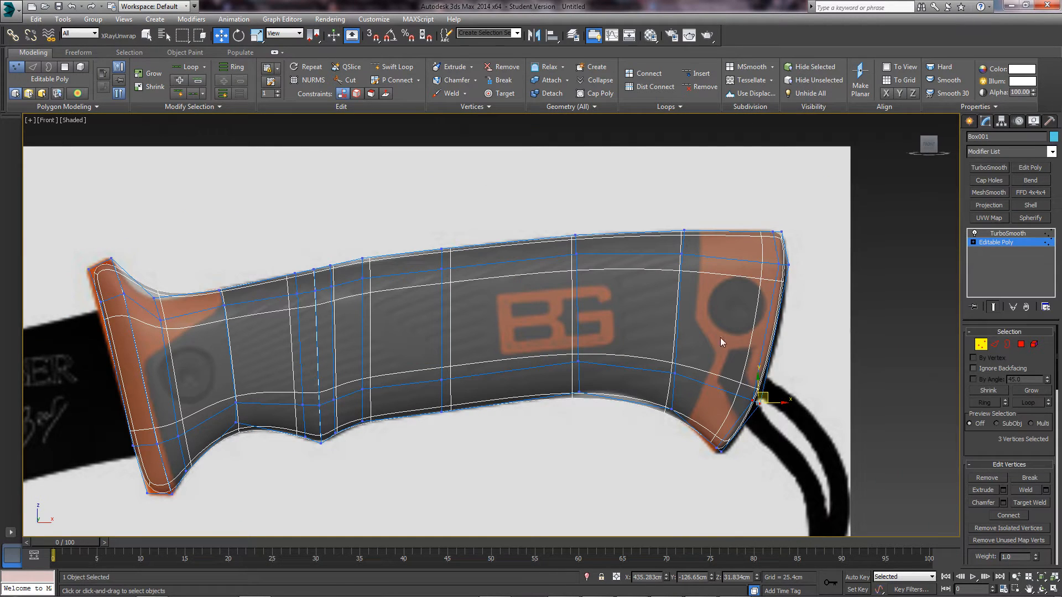
# - Add a horizontal Swift Loop across the handle and shift the three butt-end vertices along X
pyautogui.click(392, 66)
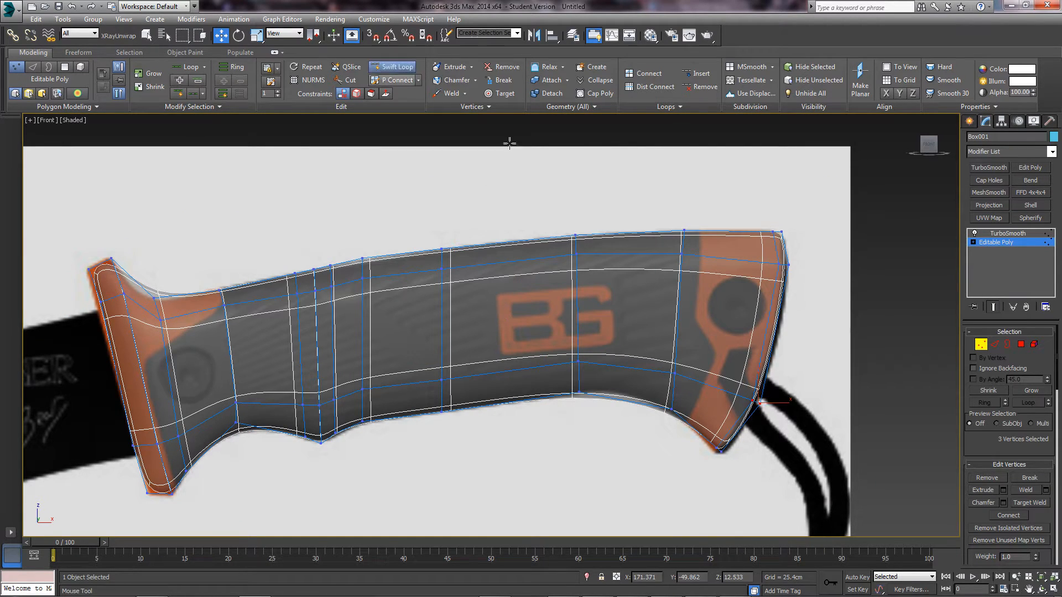
pyautogui.click(765, 331)
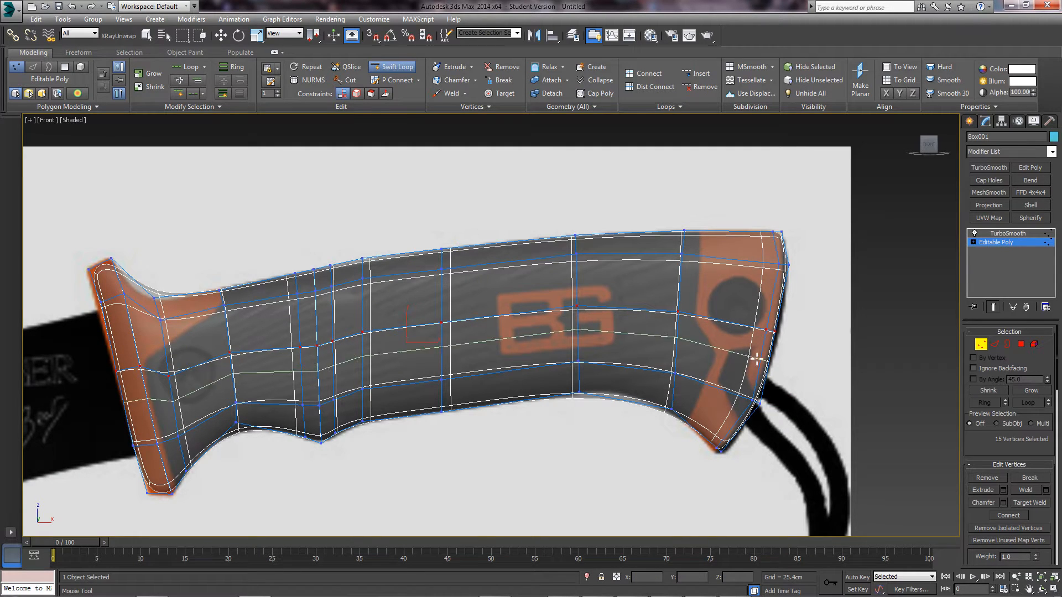
pyautogui.press('w')
pyautogui.moveTo(859, 356); pyautogui.dragTo(696, 340, button='middle')
pyautogui.moveTo(631, 329)
pyautogui.mouseDown()
pyautogui.moveTo(599, 307)
pyautogui.moveTo(634, 318)
pyautogui.mouseUp()
pyautogui.moveTo(542, 336); pyautogui.dragTo(644, 342, button='middle')
# - Make the handle solid and orbit to inspect its thickness, then go to Top view
pyautogui.hotkey('alt', 'x')
pyautogui.moveTo(605, 404); pyautogui.dragTo(618, 404, button='middle')
pyautogui.scroll(-3, 617, 404)
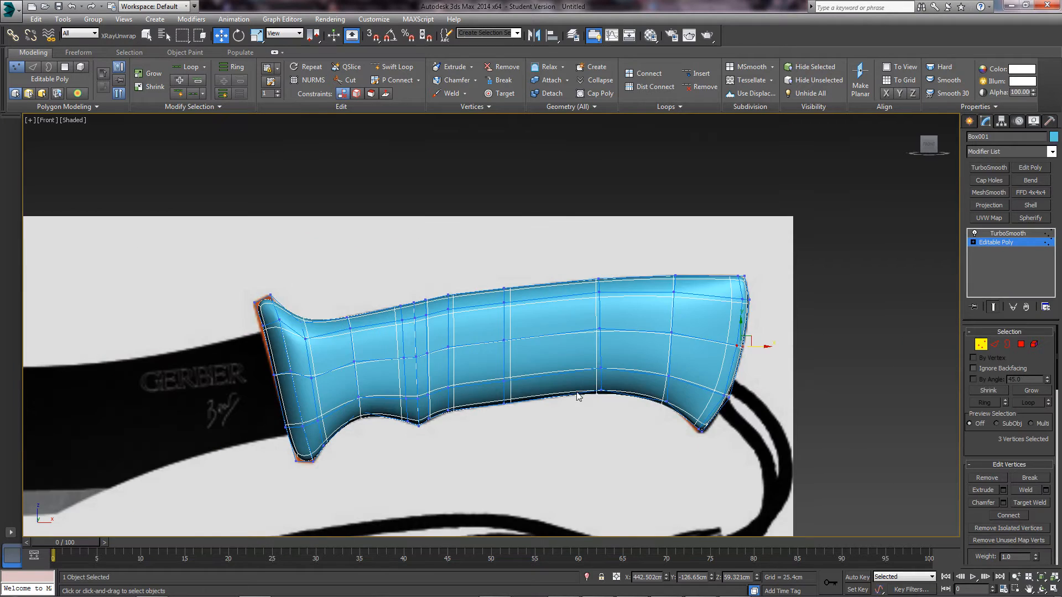
pyautogui.keyDown('alt'); pyautogui.moveTo(557, 351); pyautogui.dragTo(639, 273, button='middle'); pyautogui.keyUp('alt')
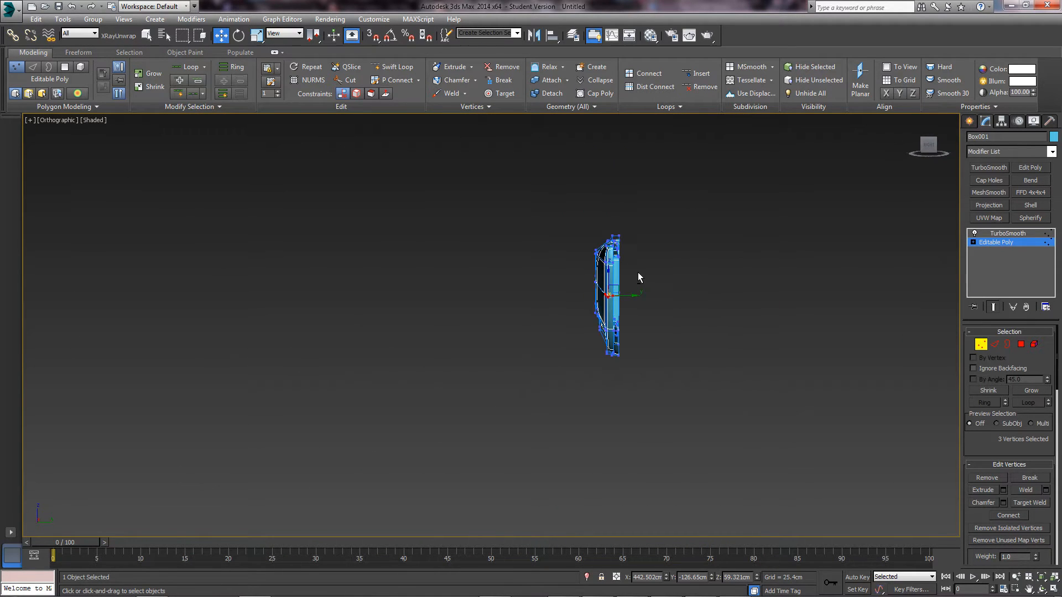
pyautogui.scroll(3, 639, 272)
pyautogui.keyDown('alt'); pyautogui.moveTo(586, 293); pyautogui.dragTo(450, 368, button='middle'); pyautogui.keyUp('alt')
pyautogui.press('t')
pyautogui.moveTo(538, 356); pyautogui.dragTo(688, 326, button='middle')
pyautogui.scroll(-2, 688, 326)
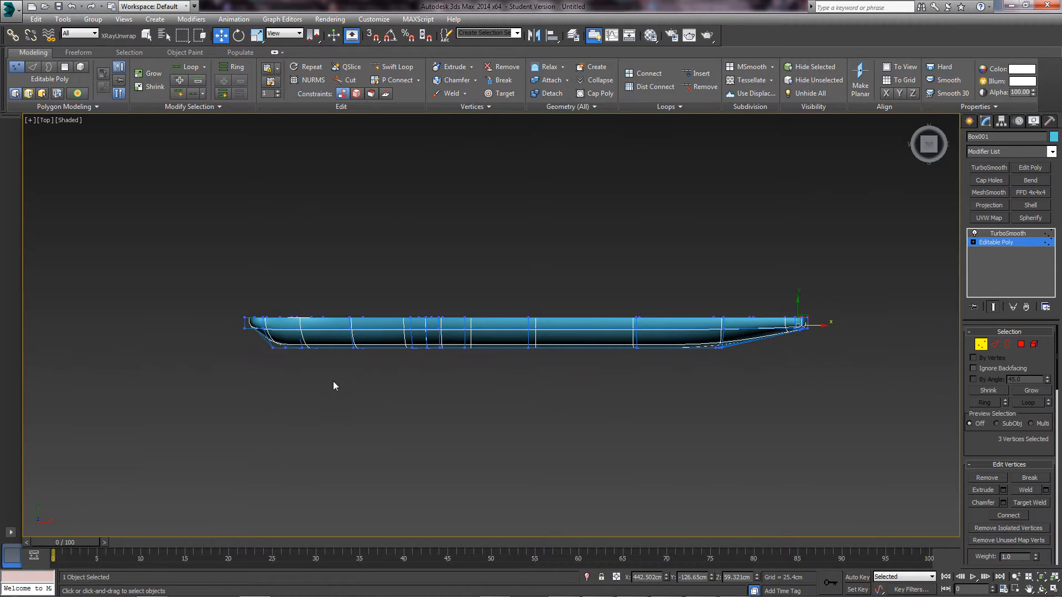
pyautogui.moveTo(296, 348)
pyautogui.keyDown('alt'); pyautogui.mouseDown(button='middle')
pyautogui.moveTo(308, 308)
pyautogui.moveTo(311, 359)
pyautogui.mouseUp(button='middle'); pyautogui.keyUp('alt')
pyautogui.moveTo(779, 332); pyautogui.dragTo(444, 355, button='middle')
pyautogui.press('t')
pyautogui.scroll(2, 692, 347)
pyautogui.scroll(6, 483, 353)
pyautogui.scroll(3, 575, 346)
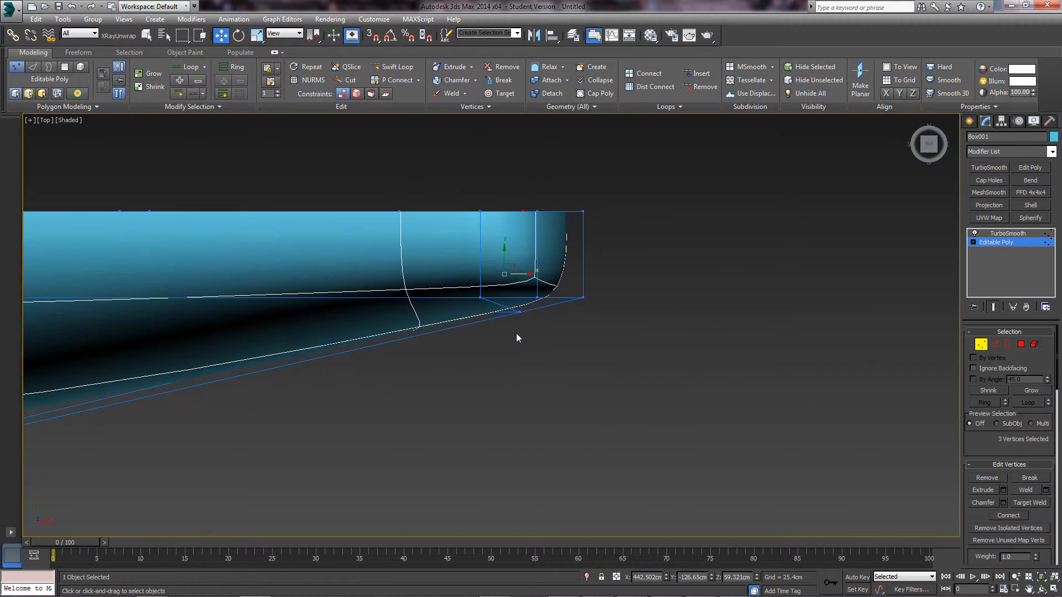
# - Select the butt-end vertices and move them in Top view to level the slanted edge
pyautogui.moveTo(537, 311); pyautogui.dragTo(536, 311)
pyautogui.keyDown('alt'); pyautogui.moveTo(537, 310); pyautogui.dragTo(469, 312, button='middle'); pyautogui.keyUp('alt')
pyautogui.keyDown('ctrl'); pyautogui.click(488, 421); pyautogui.keyUp('ctrl')
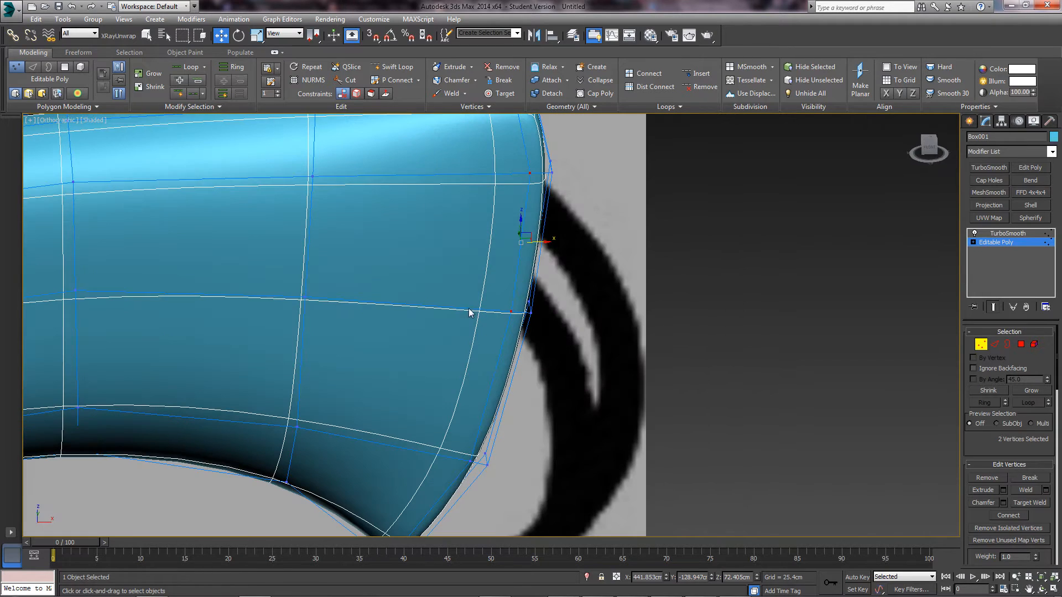
pyautogui.moveTo(508, 189); pyautogui.dragTo(514, 401, button='middle')
pyautogui.moveTo(514, 401); pyautogui.dragTo(509, 341, button='middle')
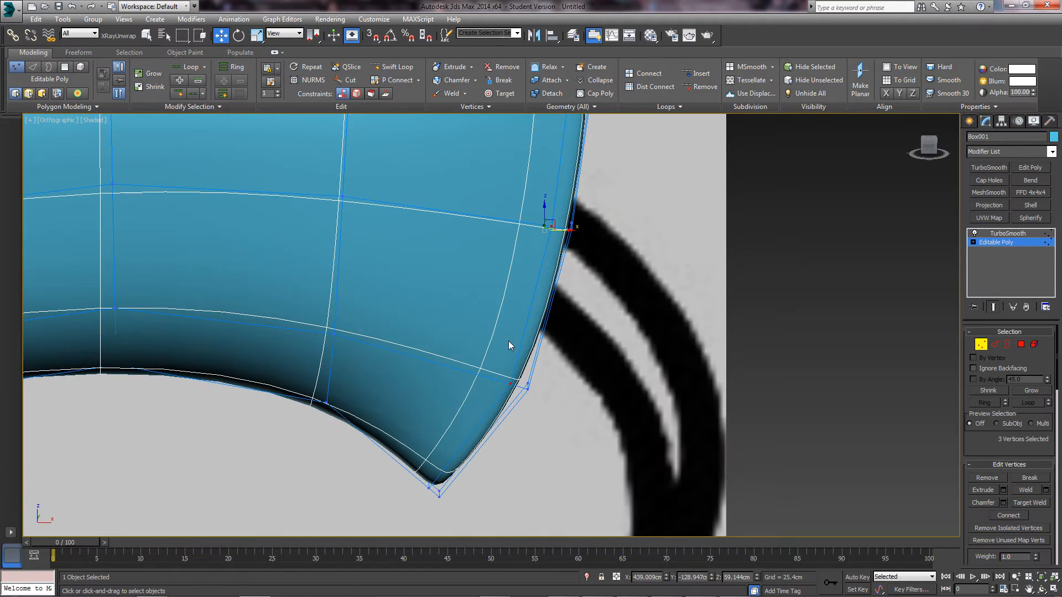
pyautogui.press('t')
pyautogui.press('z')
pyautogui.scroll(-2, 553, 311)
pyautogui.moveTo(553, 311); pyautogui.dragTo(437, 317, button='middle')
pyautogui.scroll(4, 425, 315)
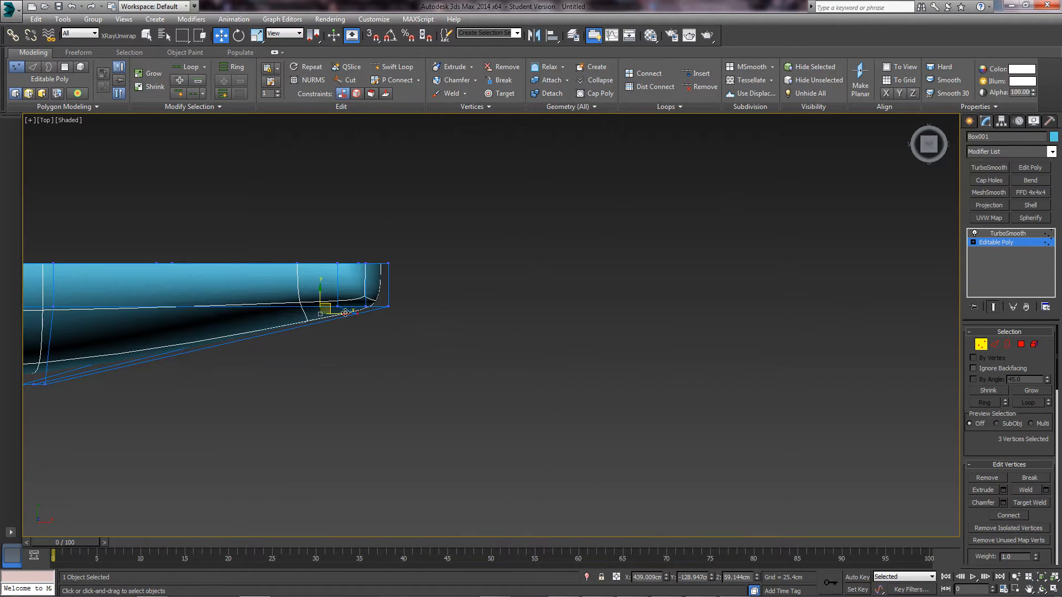
pyautogui.moveTo(355, 307); pyautogui.dragTo(365, 375)
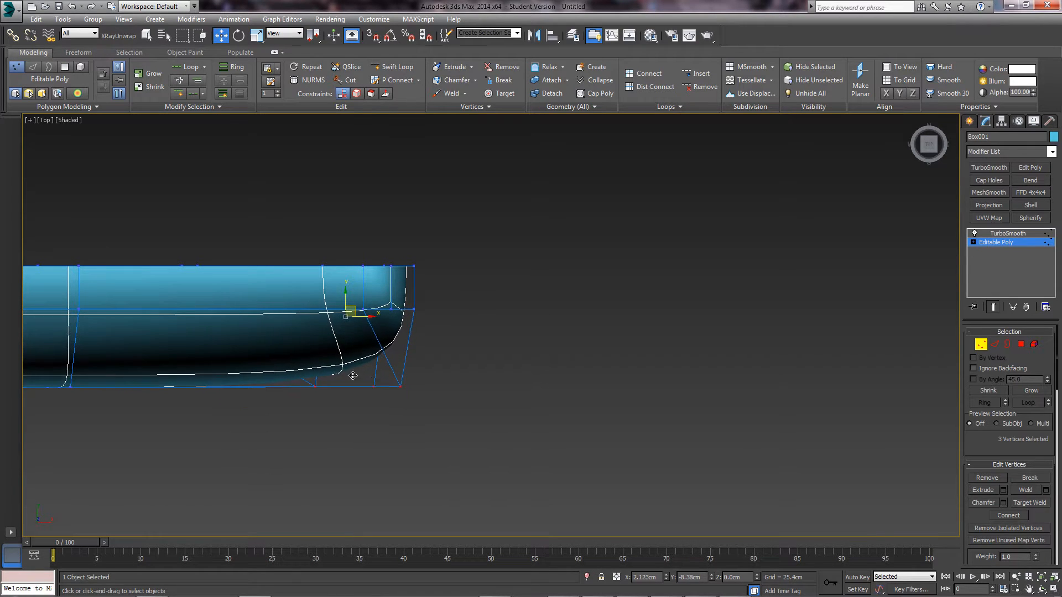
pyautogui.scroll(-5, 353, 376)
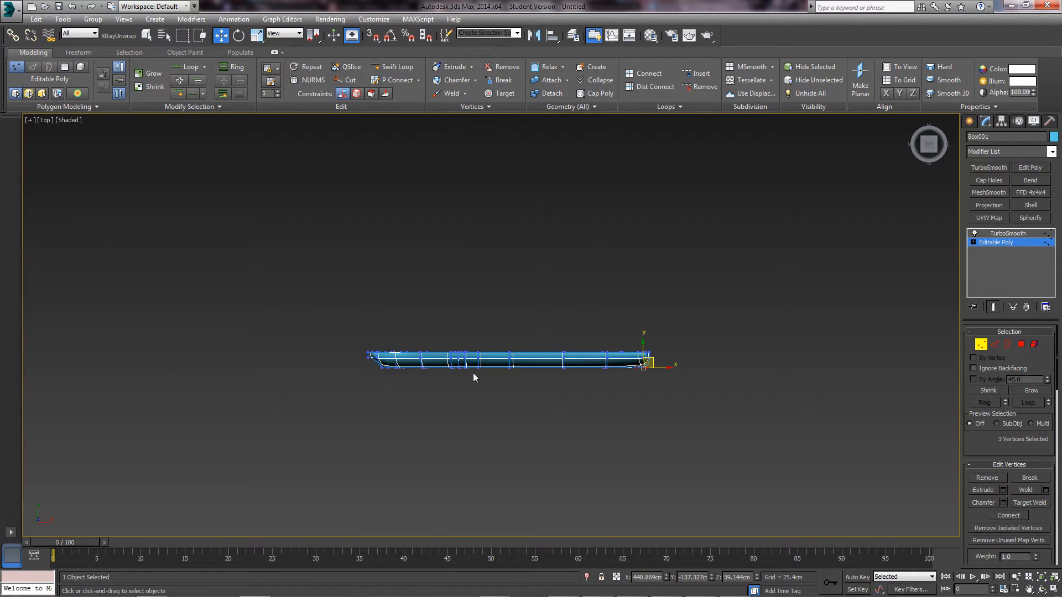
pyautogui.keyDown('alt'); pyautogui.moveTo(543, 380); pyautogui.dragTo(927, 367, button='middle'); pyautogui.keyUp('alt')
pyautogui.press('p')
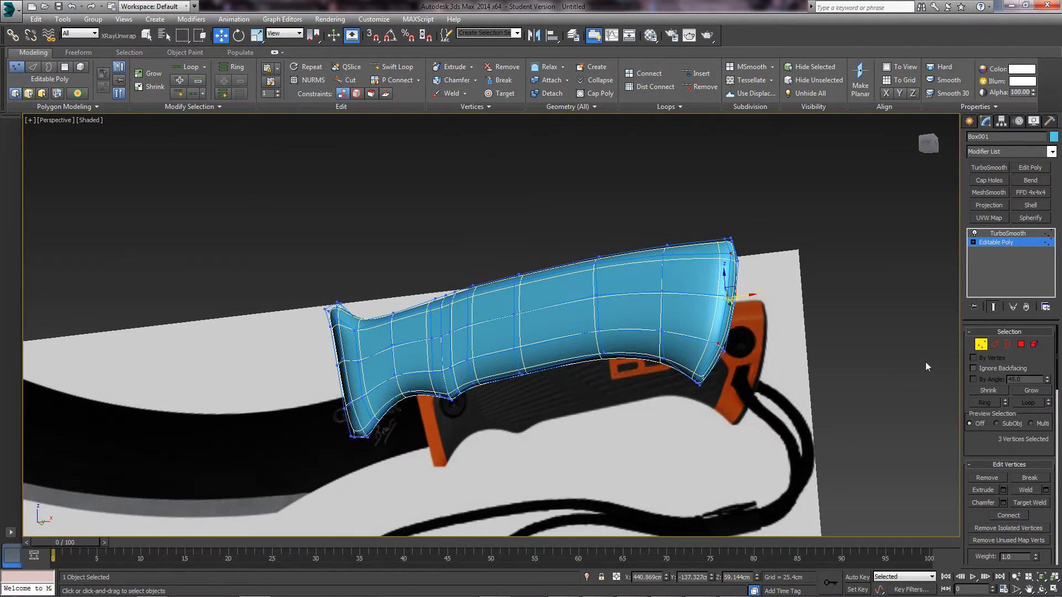
# - Leave Vertex mode, deselect, and orbit around the smoothed grip to compare with the reference
pyautogui.click(981, 346)
pyautogui.click(845, 341)
pyautogui.keyDown('alt'); pyautogui.moveTo(618, 319); pyautogui.dragTo(738, 442, button='middle'); pyautogui.keyUp('alt')
pyautogui.keyDown('alt'); pyautogui.moveTo(620, 300); pyautogui.dragTo(496, 342, button='middle'); pyautogui.keyUp('alt')
pyautogui.scroll(4, 443, 382)
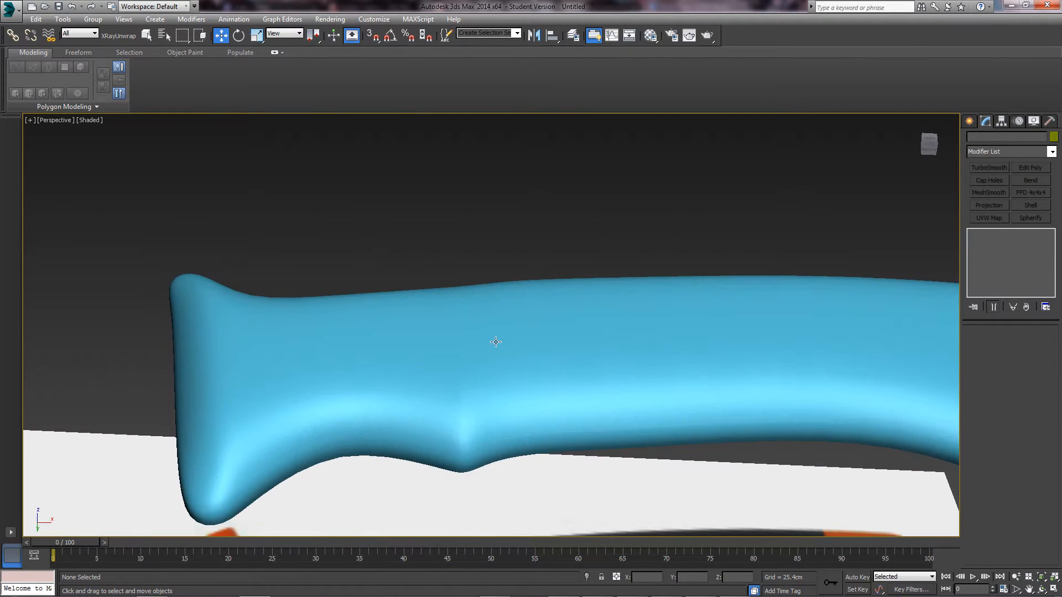
pyautogui.keyDown('alt'); pyautogui.moveTo(515, 416); pyautogui.dragTo(517, 470, button='middle'); pyautogui.keyUp('alt')
pyautogui.scroll(-3, 522, 422)
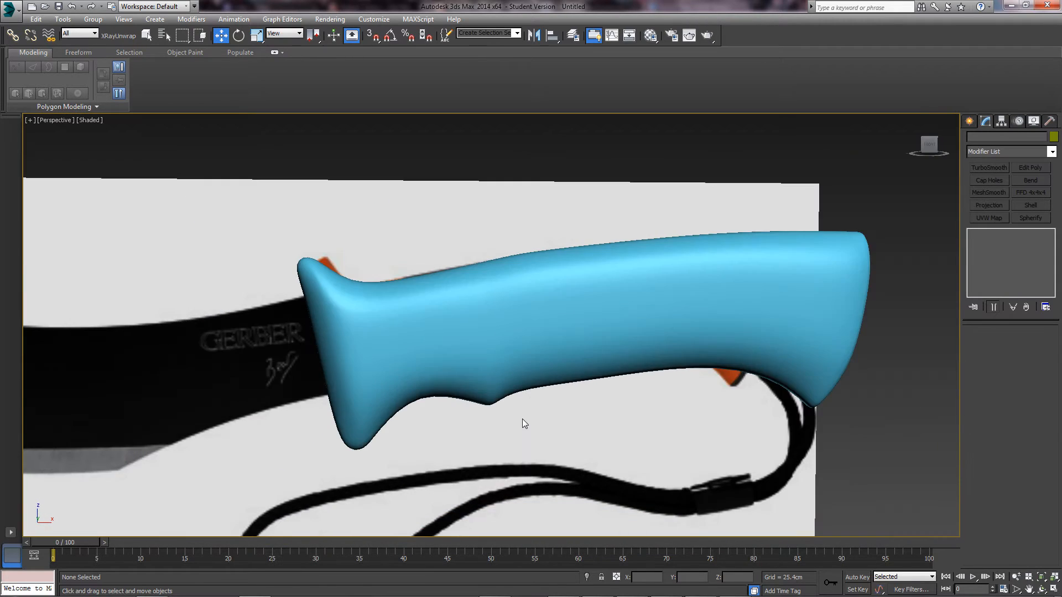
pyautogui.keyDown('alt'); pyautogui.moveTo(522, 423); pyautogui.dragTo(498, 386, button='middle'); pyautogui.keyUp('alt')
pyautogui.scroll(-3, 513, 371)
pyautogui.moveTo(498, 386); pyautogui.dragTo(487, 416, button='middle')
pyautogui.scroll(3, 546, 424)
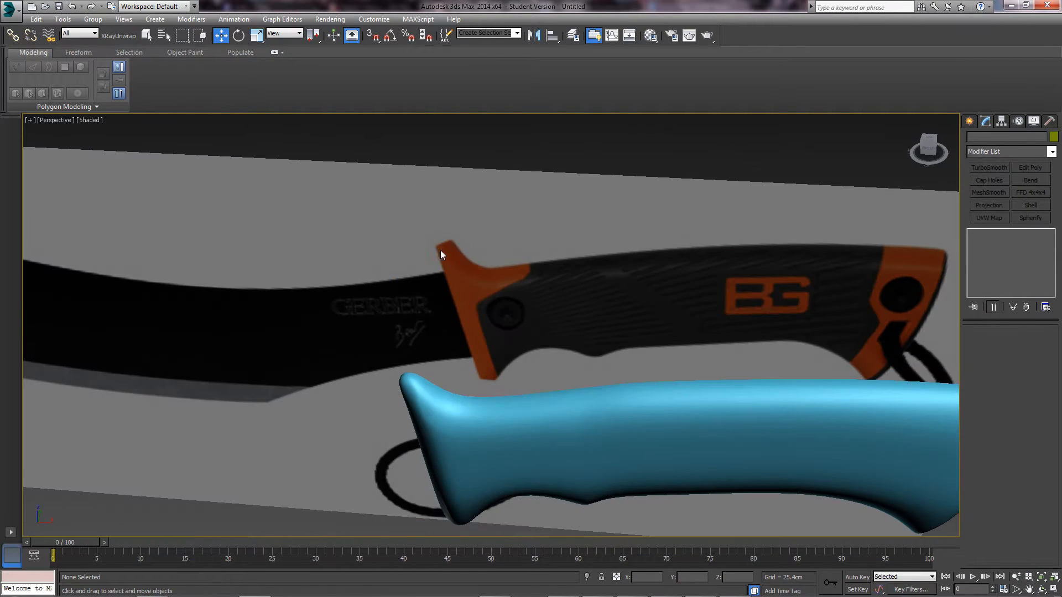
# - In Front view, select Box001, make it see-through, and zoom in on the guard end
pyautogui.press('f')
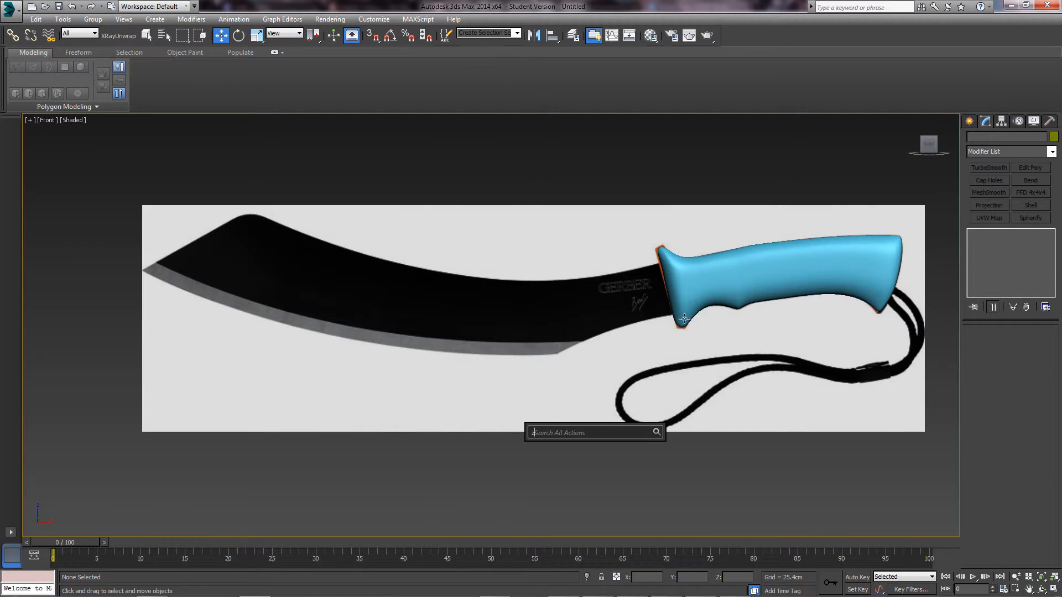
pyautogui.moveTo(775, 260); pyautogui.dragTo(569, 360, button='middle')
pyautogui.scroll(4, 569, 360)
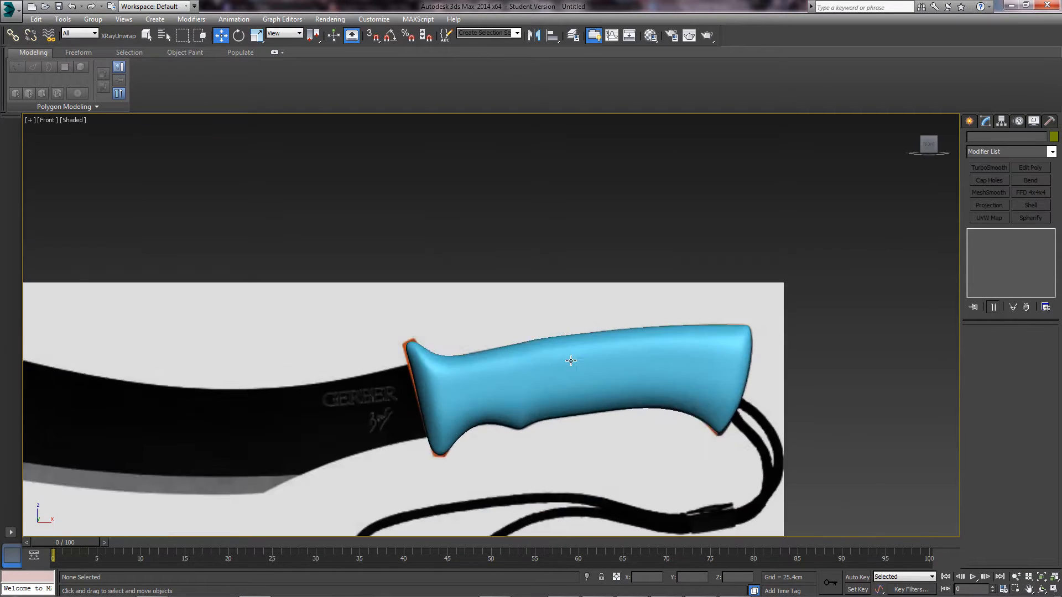
pyautogui.click(496, 390)
pyautogui.hotkey('alt', 'x')
pyautogui.scroll(6, 439, 412)
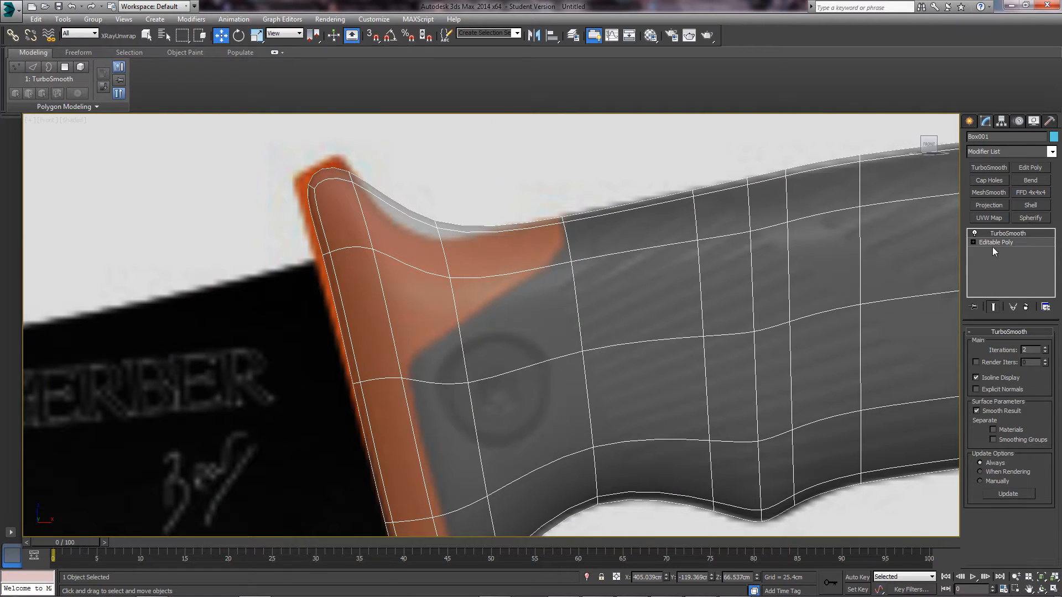
# - Return to Editable Poly Edge mode, frame the guard end in Front view, and start Swift Loop
pyautogui.click(995, 244)
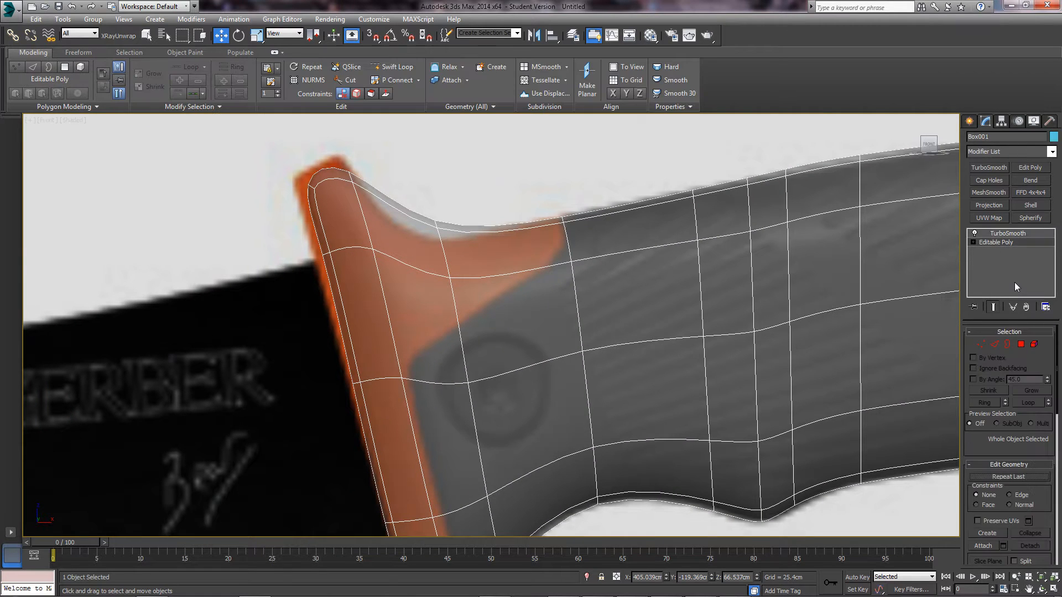
pyautogui.click(994, 344)
pyautogui.moveTo(387, 280); pyautogui.dragTo(507, 248, button='middle')
pyautogui.press('p')
pyautogui.scroll(3, 524, 250)
pyautogui.press('f')
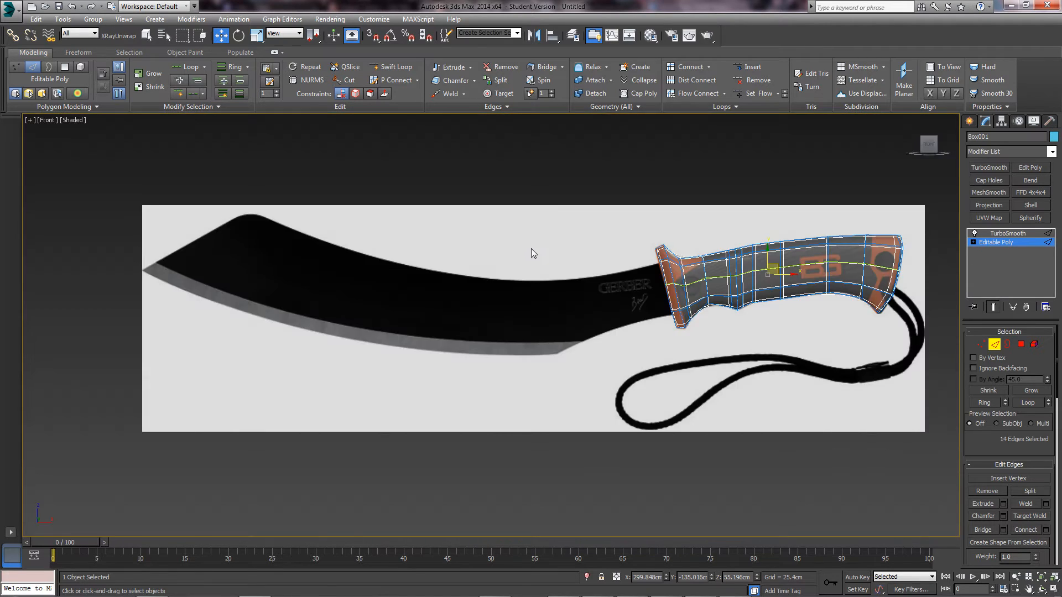
pyautogui.press('z')
pyautogui.scroll(3, 266, 315)
pyautogui.moveTo(291, 267); pyautogui.dragTo(316, 267, button='middle')
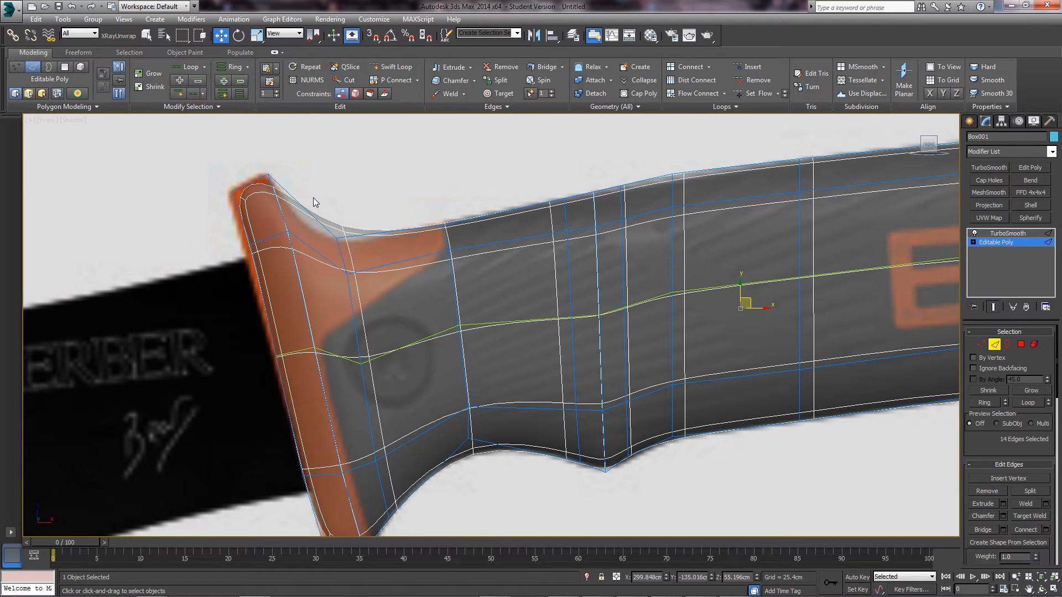
pyautogui.moveTo(410, 448); pyautogui.dragTo(436, 402, button='middle')
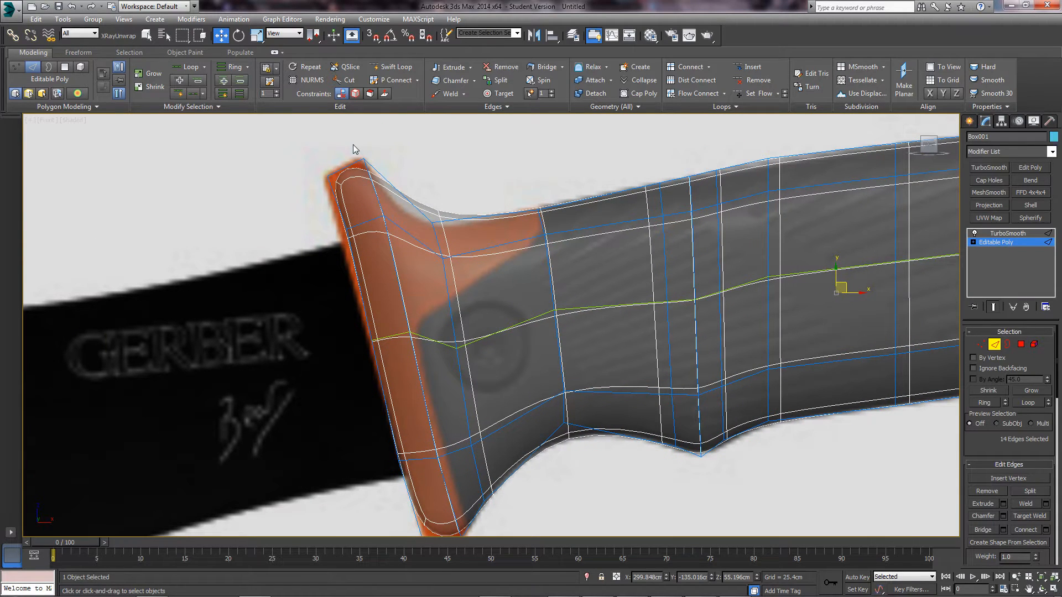
pyautogui.click(393, 67)
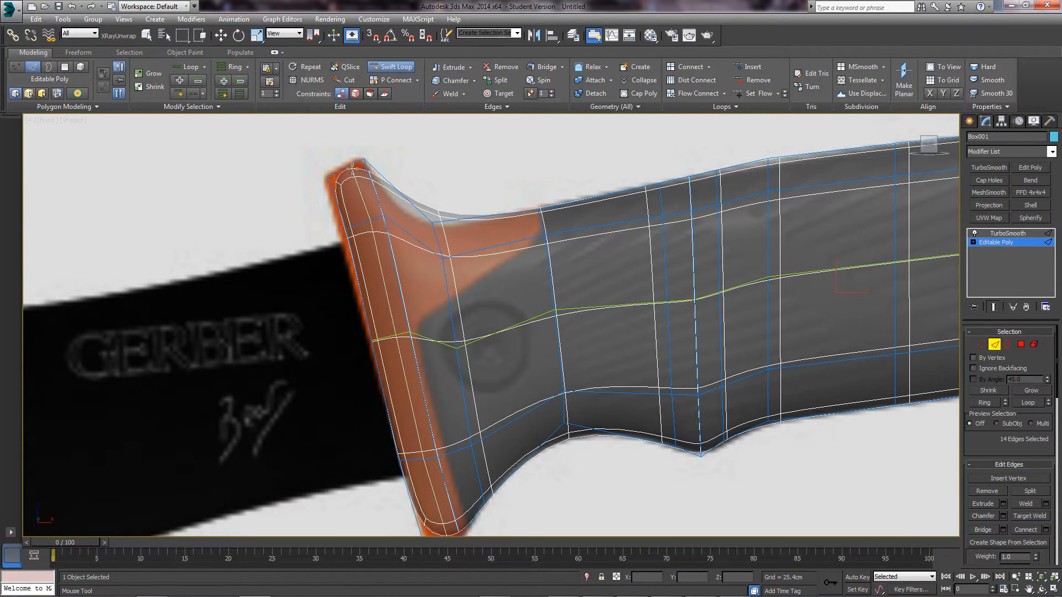
pyautogui.click(361, 164)
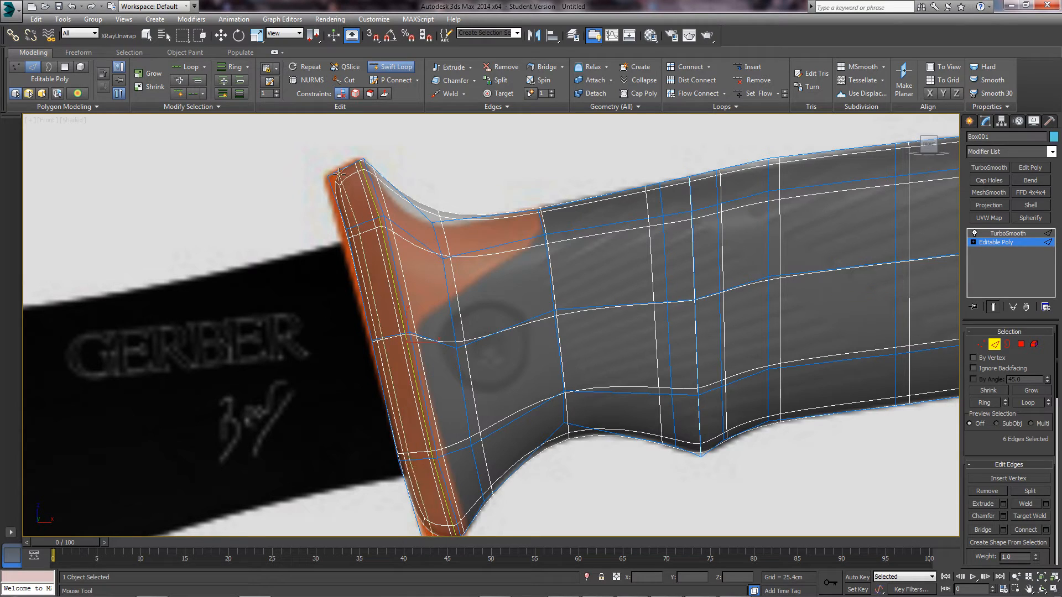
pyautogui.click(332, 176)
pyautogui.moveTo(421, 337); pyautogui.dragTo(422, 370, button='middle')
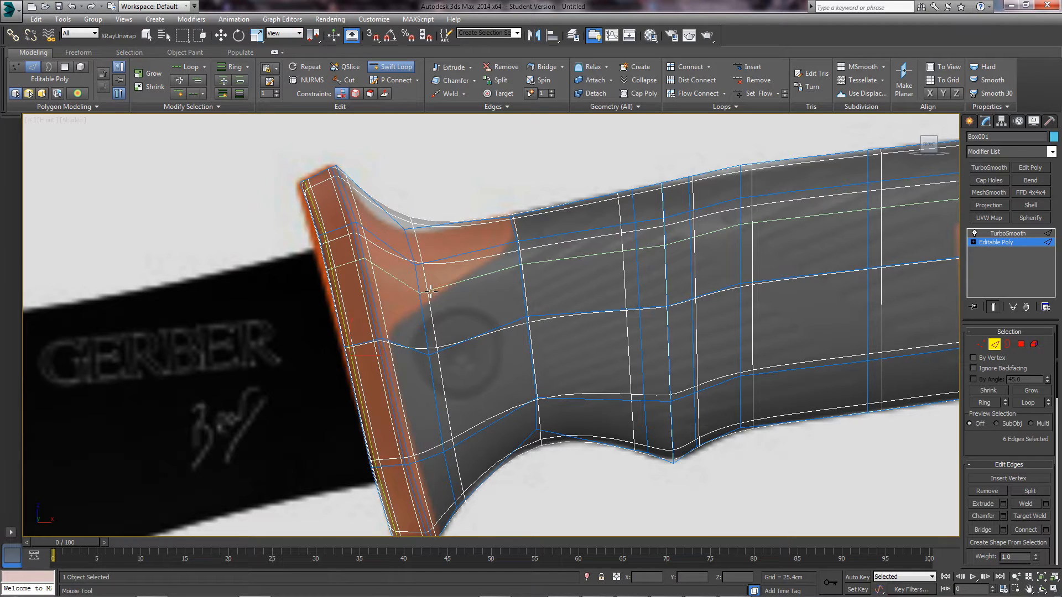
pyautogui.moveTo(431, 291); pyautogui.dragTo(416, 244, button='middle')
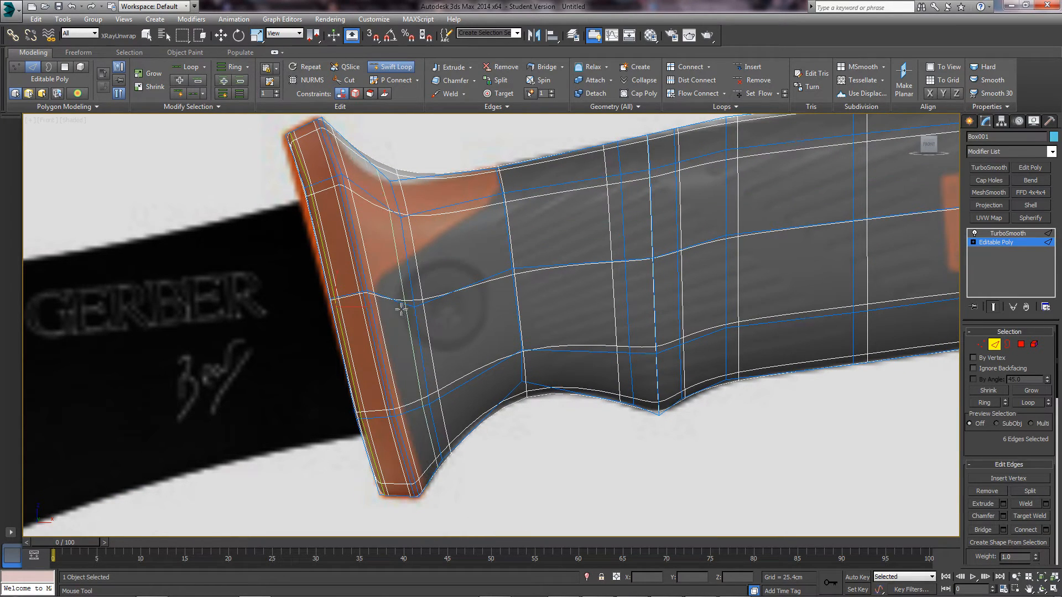
pyautogui.click(436, 443)
pyautogui.press('w')
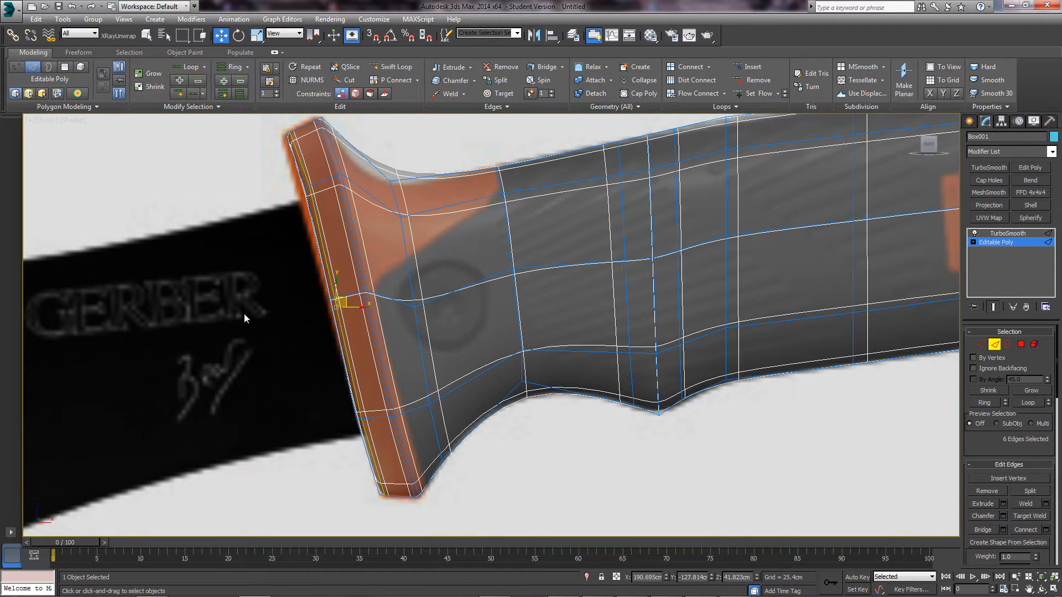
pyautogui.hotkey('alt', 'x')
pyautogui.moveTo(401, 256); pyautogui.dragTo(432, 290, button='middle')
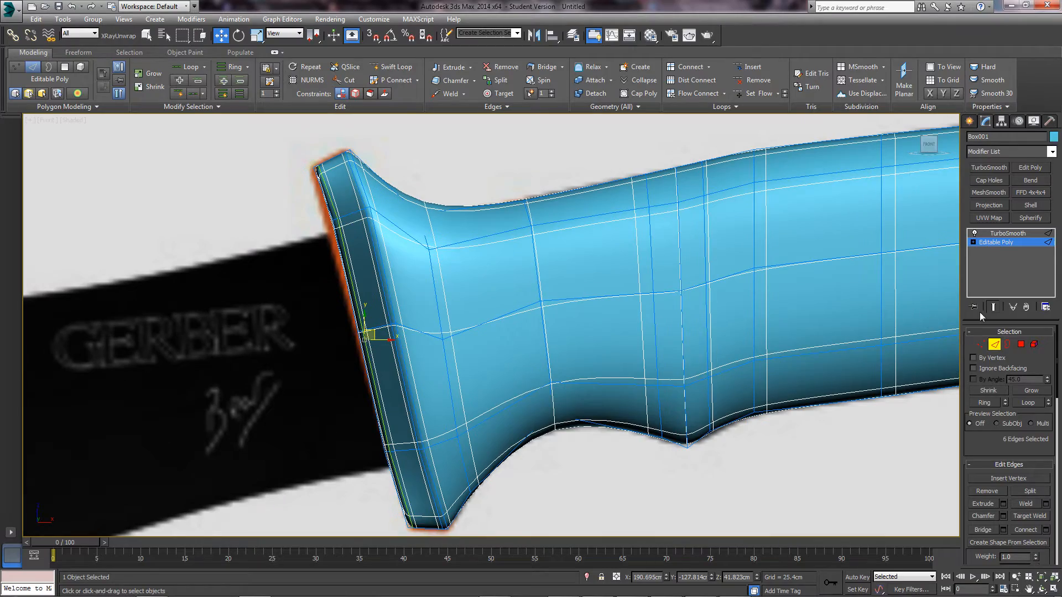
pyautogui.keyDown('alt'); pyautogui.moveTo(450, 247); pyautogui.dragTo(363, 271, button='middle'); pyautogui.keyUp('alt')
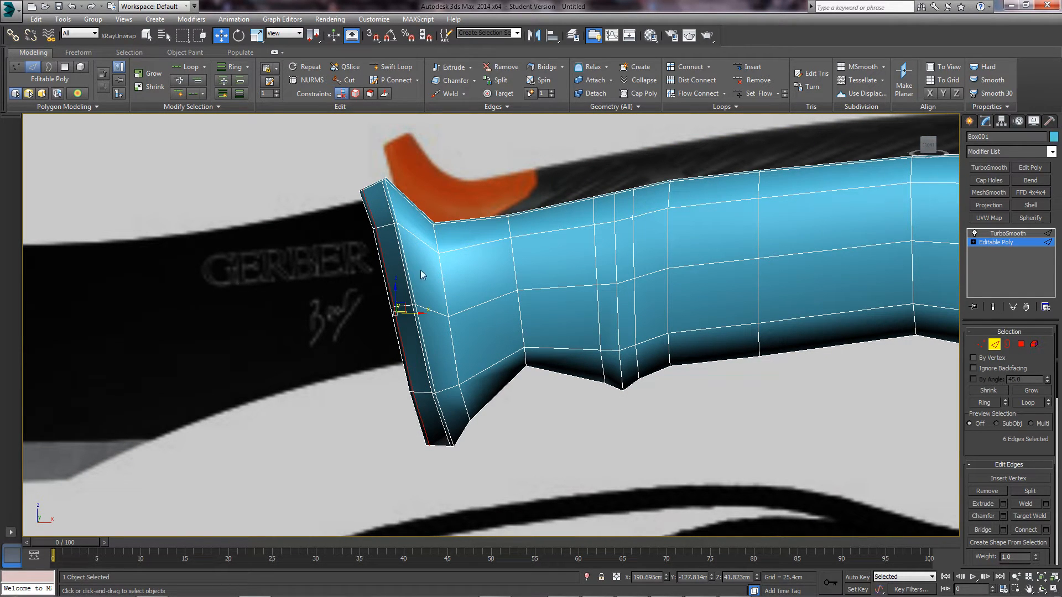
pyautogui.keyDown('alt'); pyautogui.moveTo(412, 201); pyautogui.dragTo(410, 193, button='middle'); pyautogui.keyUp('alt')
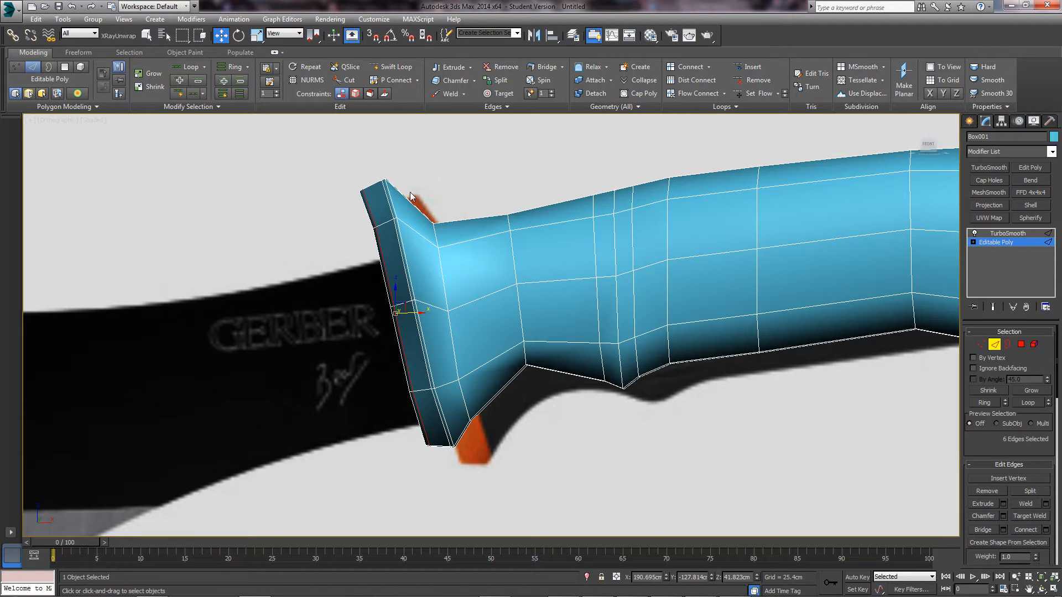
pyautogui.press('f')
pyautogui.press('z')
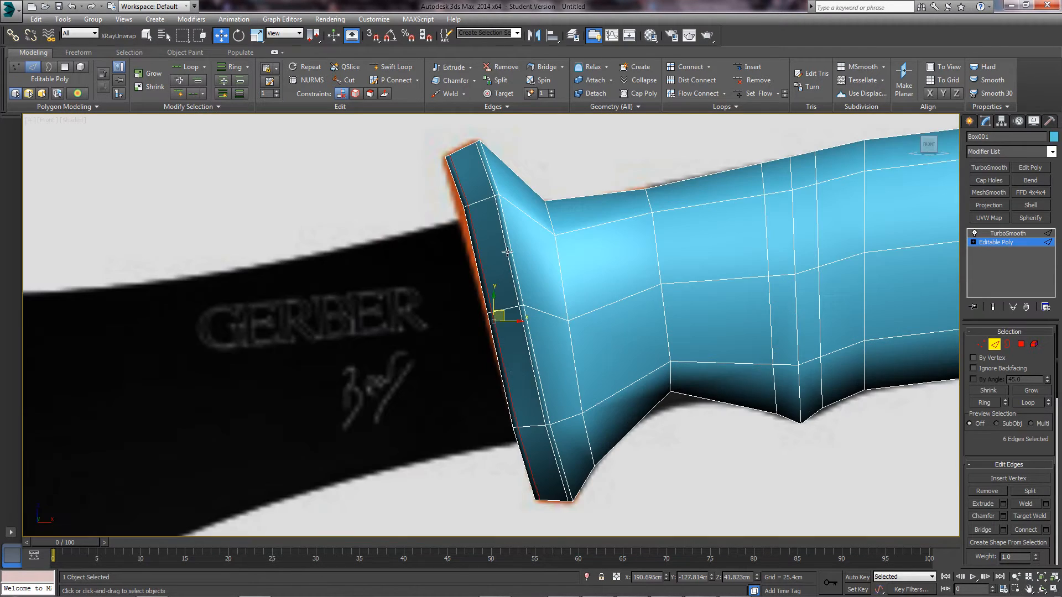
pyautogui.moveTo(508, 251); pyautogui.dragTo(487, 266, button='middle')
pyautogui.hotkey('alt', 'x')
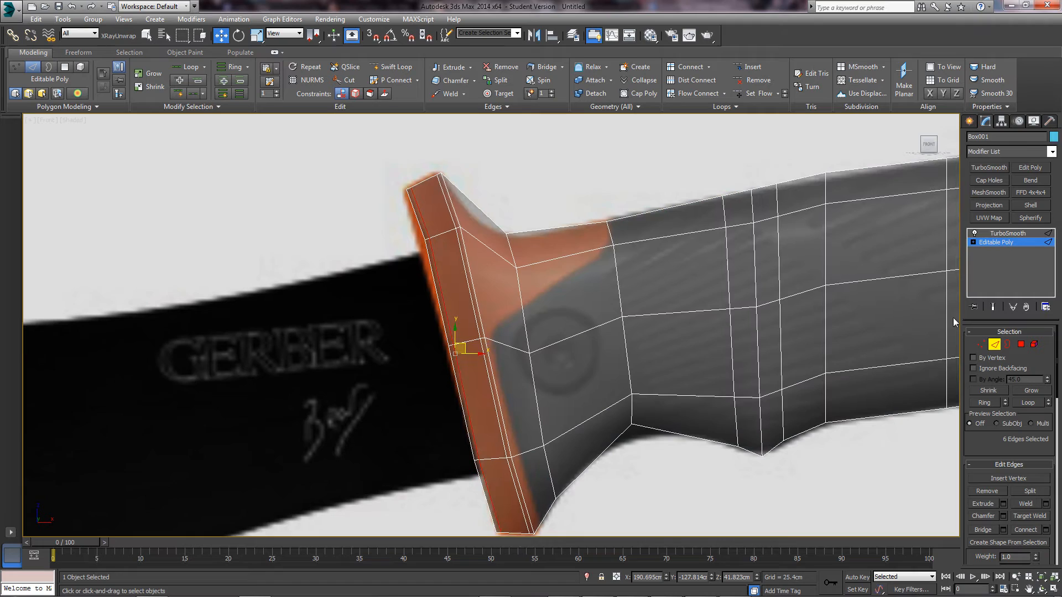
# - Toggle the TurboSmooth preview, then select the guard's middle edges plus one more edge
pyautogui.click(994, 308)
pyautogui.click(994, 308)
pyautogui.moveTo(472, 309); pyautogui.dragTo(456, 305, button='middle')
pyautogui.moveTo(459, 300); pyautogui.dragTo(460, 300)
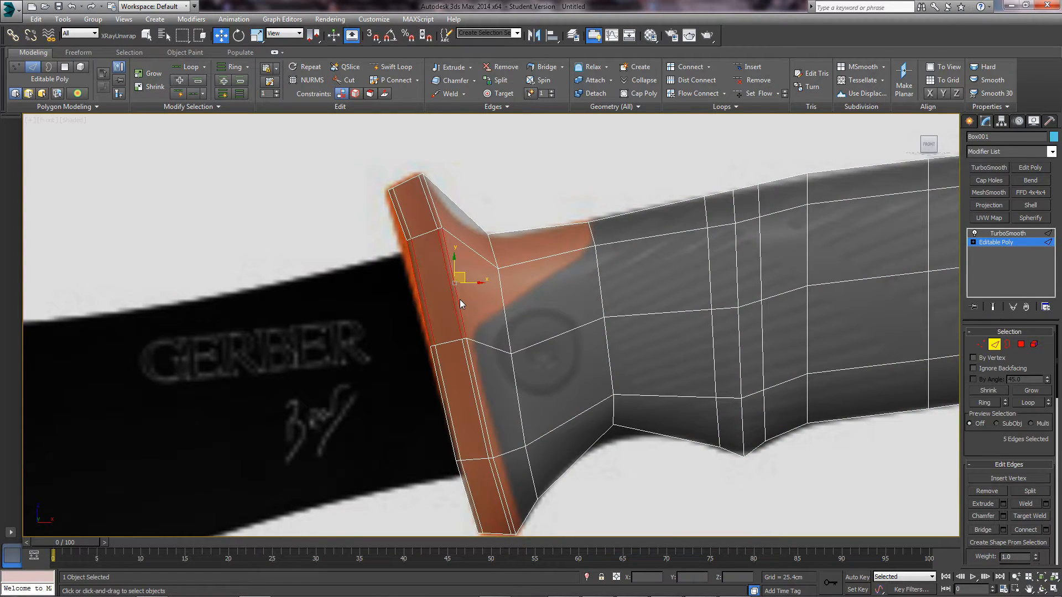
pyautogui.keyDown('ctrl'); pyautogui.click(505, 301); pyautogui.keyUp('ctrl')
# - Connect the selected guard edges with a new edge across the guard's middle
pyautogui.click(1046, 530)
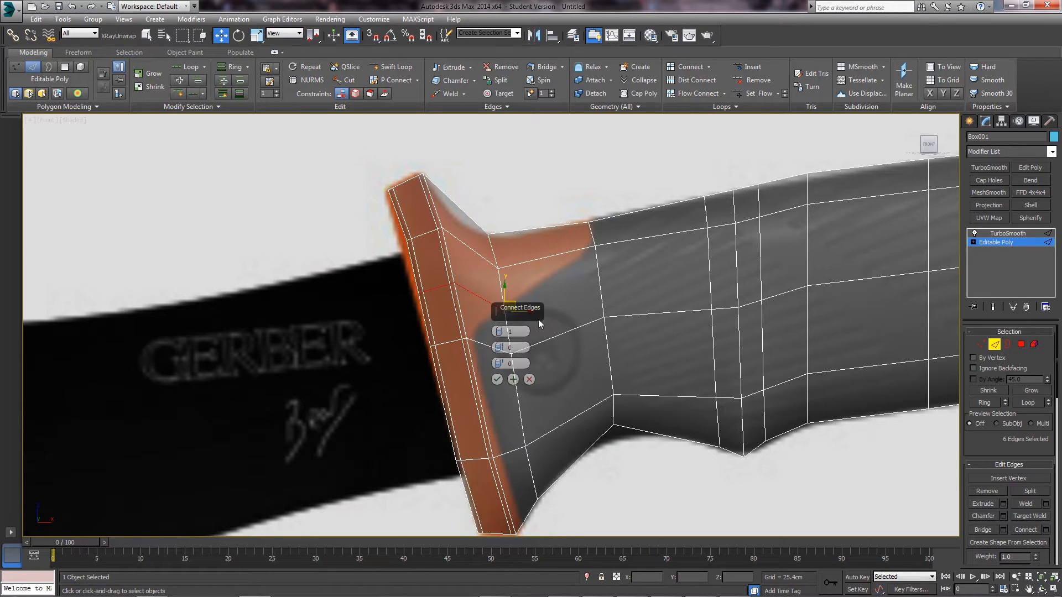
pyautogui.moveTo(518, 309); pyautogui.dragTo(593, 310)
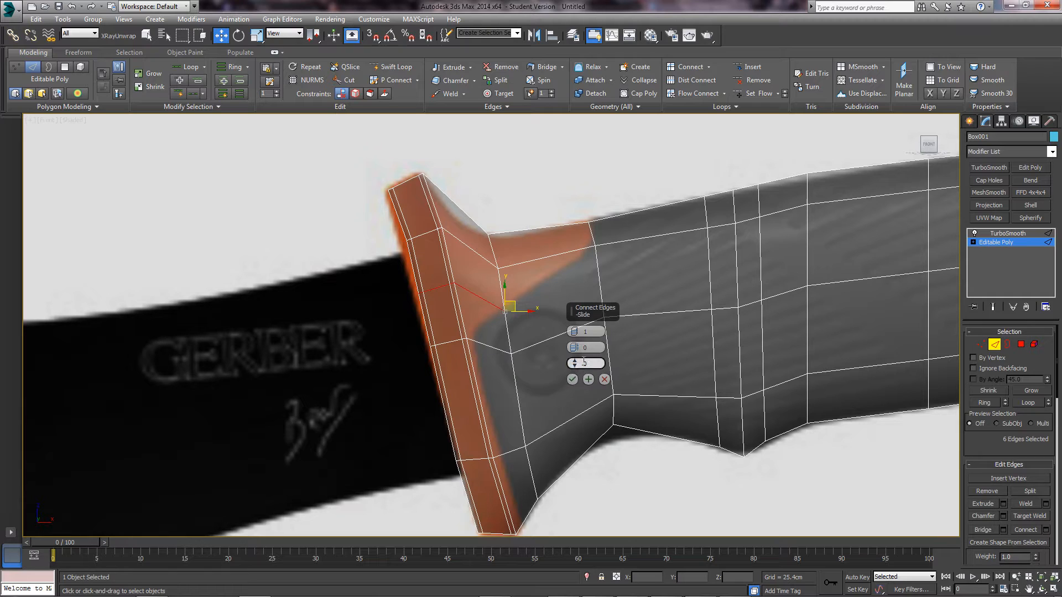
pyautogui.click(572, 379)
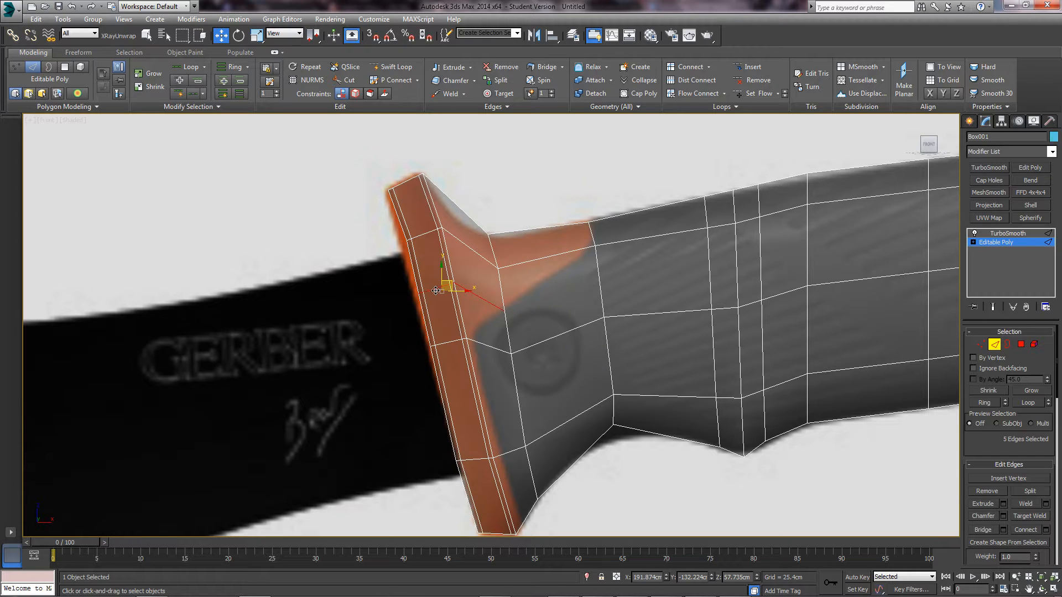
pyautogui.press('1')
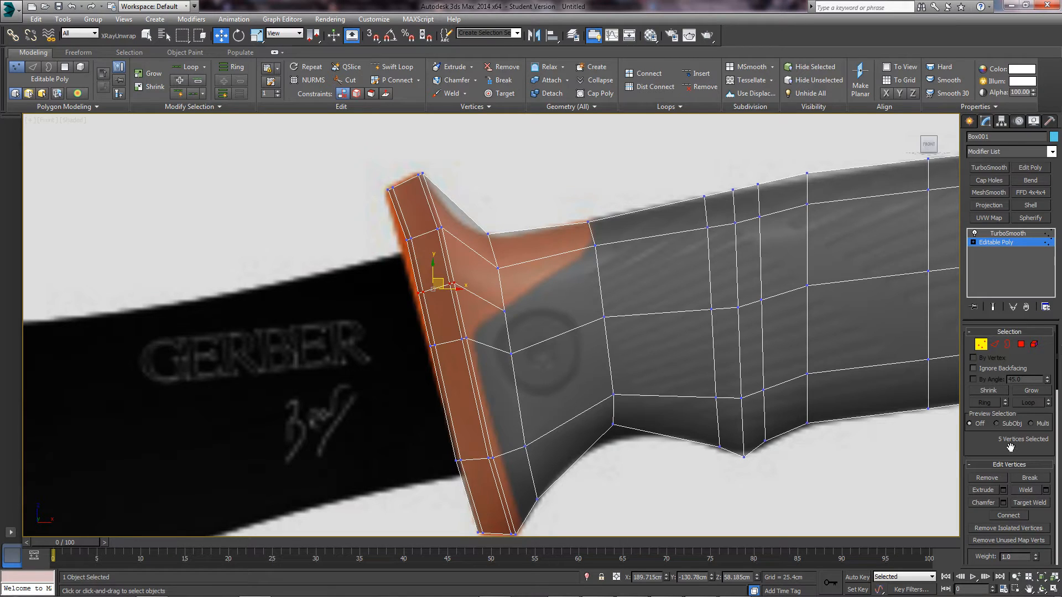
# - Slide the guard's new vertices along their edges to follow the flared guard shape, then select a guard edge
pyautogui.moveTo(1010, 447); pyautogui.dragTo(1008, 389)
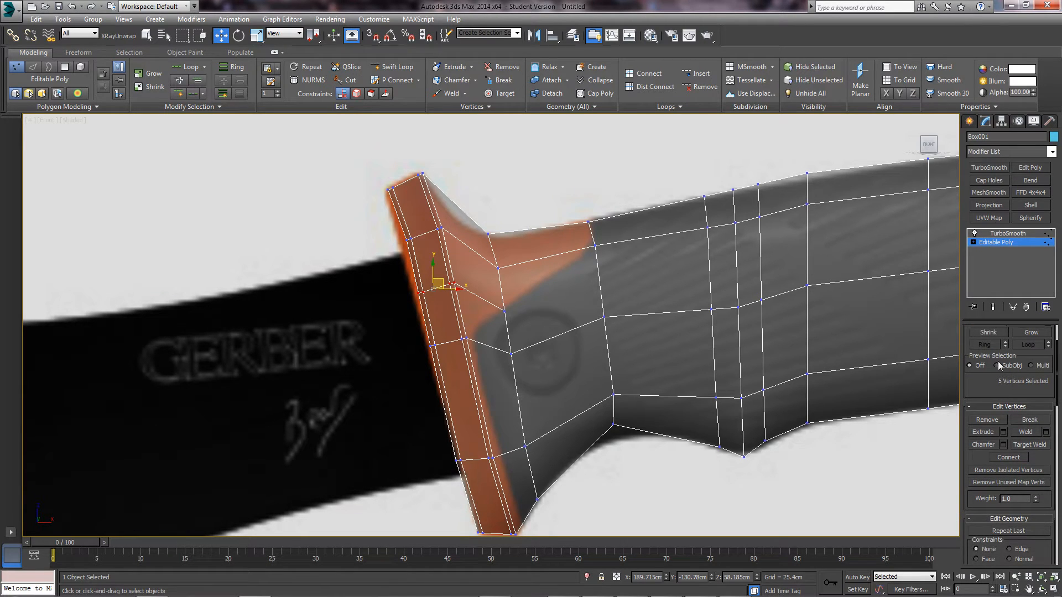
pyautogui.scroll(-3, 988, 422)
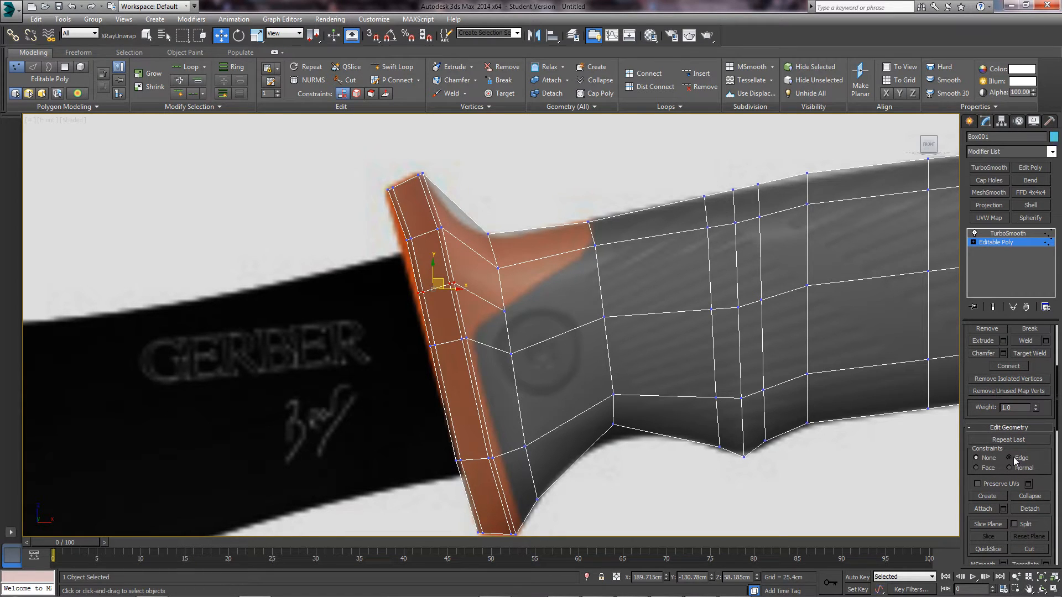
pyautogui.moveTo(435, 277); pyautogui.dragTo(439, 290)
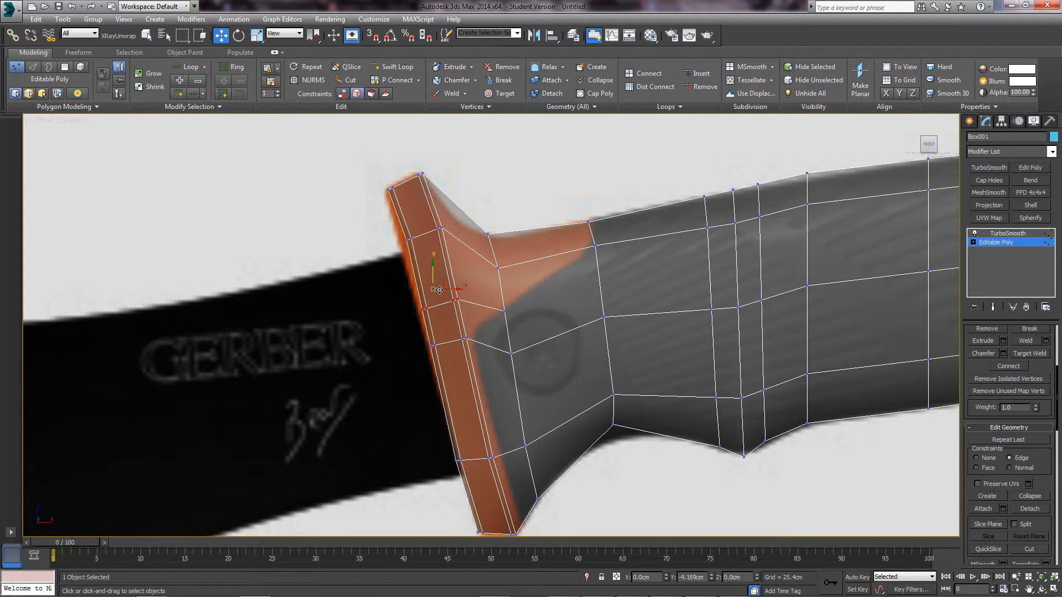
pyautogui.moveTo(435, 285); pyautogui.dragTo(434, 277)
pyautogui.moveTo(505, 310); pyautogui.dragTo(474, 299)
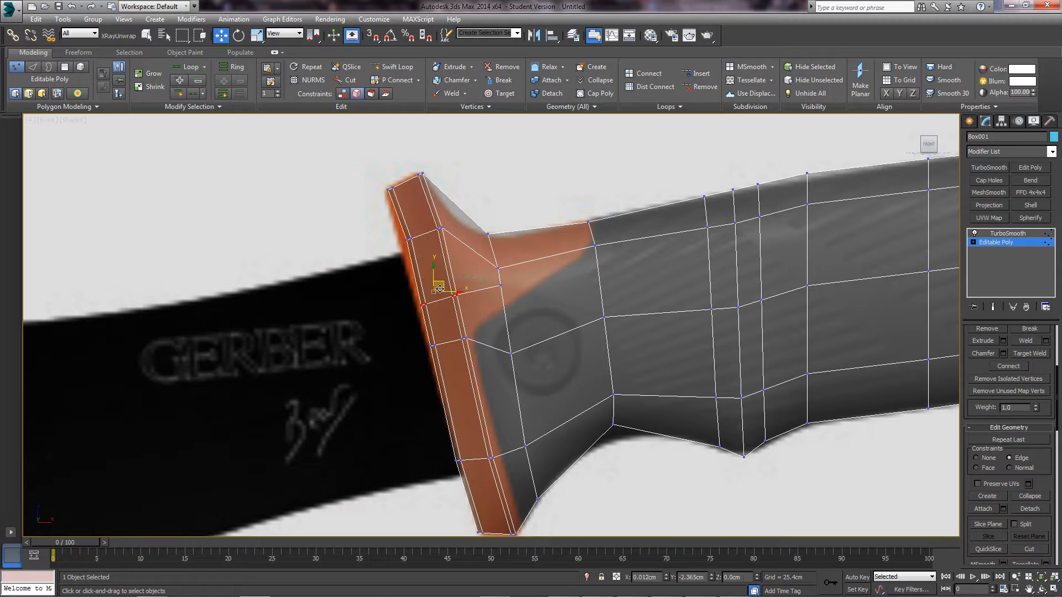
pyautogui.press('2')
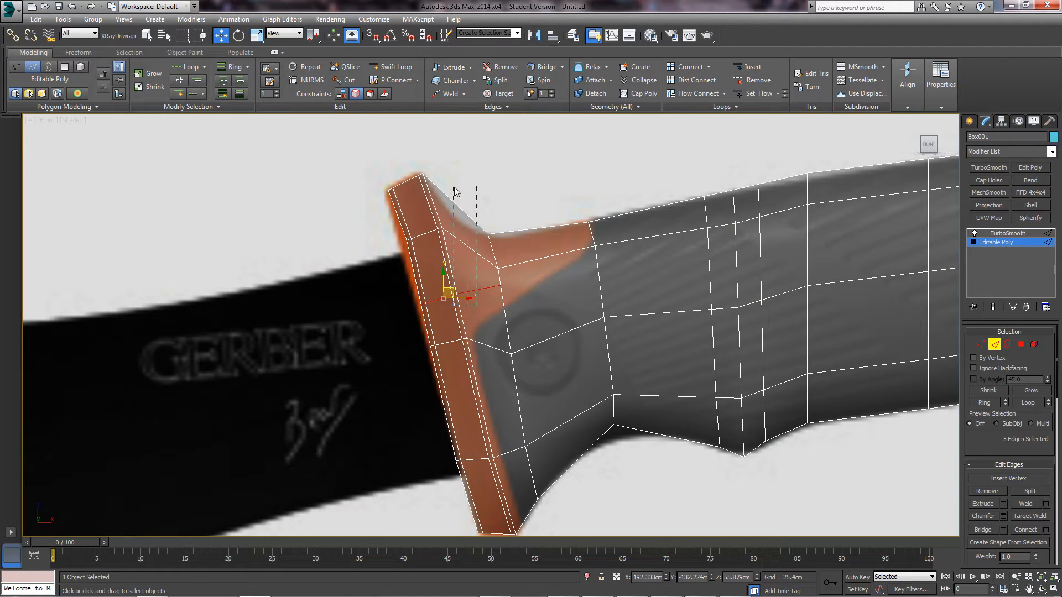
pyautogui.click(467, 258)
# - Ring-select the edges up the guard's upper flare and connect them with a new edge
pyautogui.keyDown('shift'); pyautogui.click(474, 218); pyautogui.keyUp('shift')
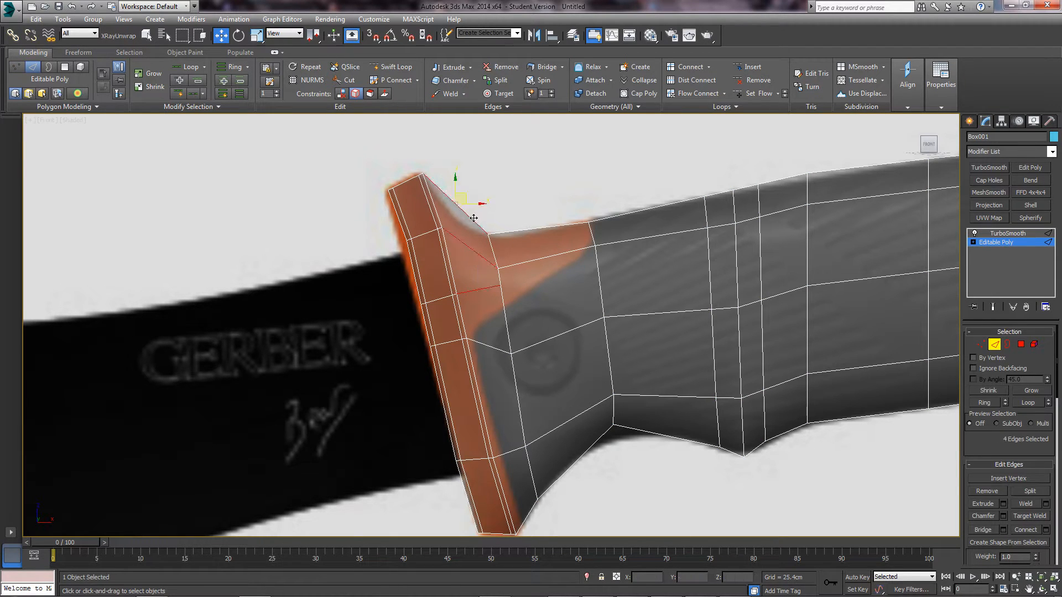
pyautogui.keyDown('alt'); pyautogui.moveTo(507, 263); pyautogui.dragTo(498, 291, button='middle'); pyautogui.keyUp('alt')
pyautogui.press('f')
pyautogui.scroll(5, 499, 289)
pyautogui.scroll(-5, 388, 232)
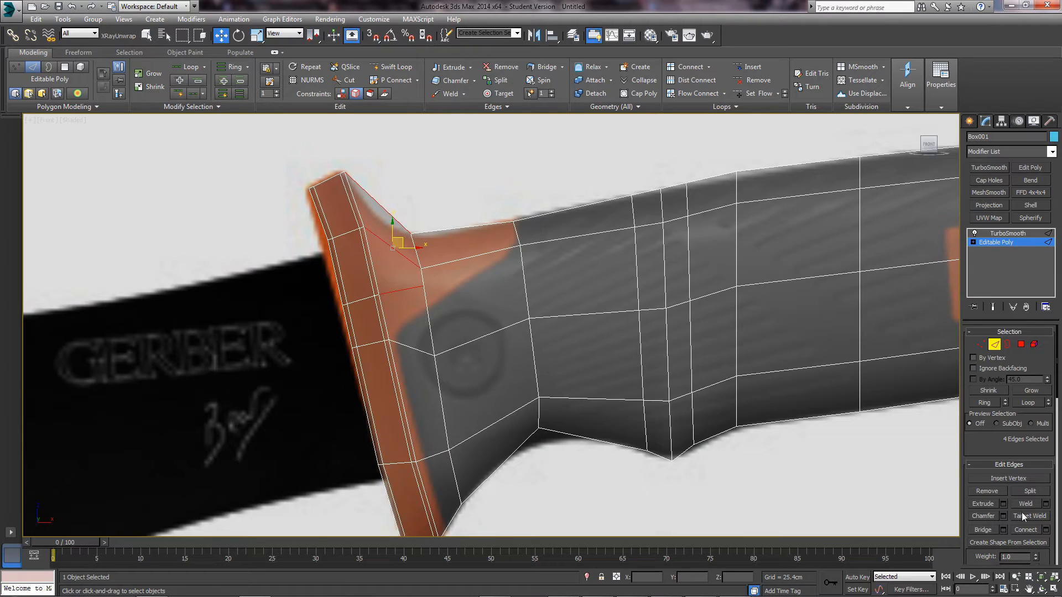
pyautogui.click(1031, 530)
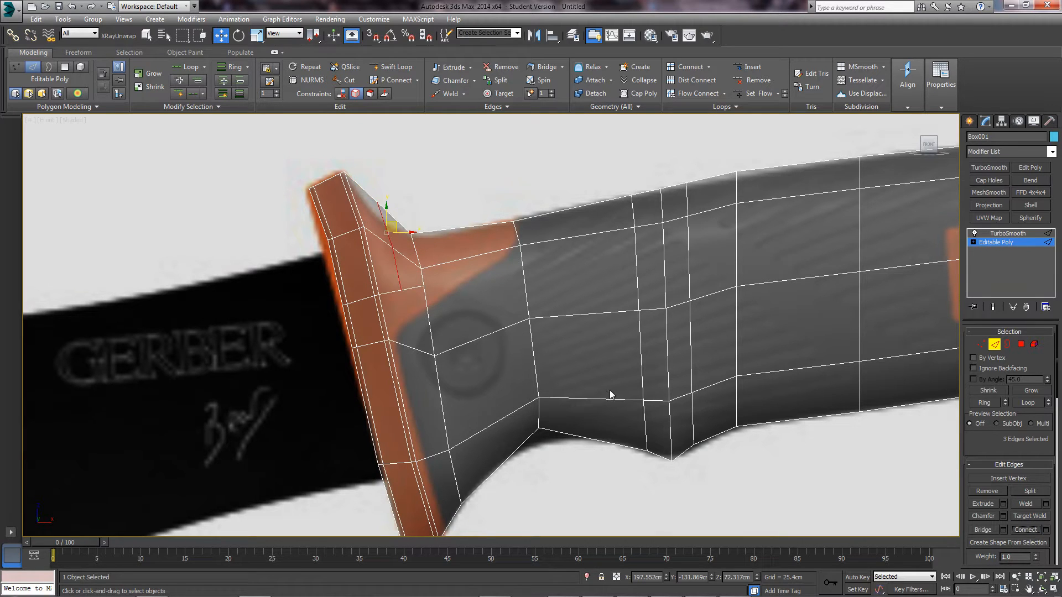
pyautogui.moveTo(386, 238); pyautogui.dragTo(427, 248, button='middle')
pyautogui.scroll(2, 429, 249)
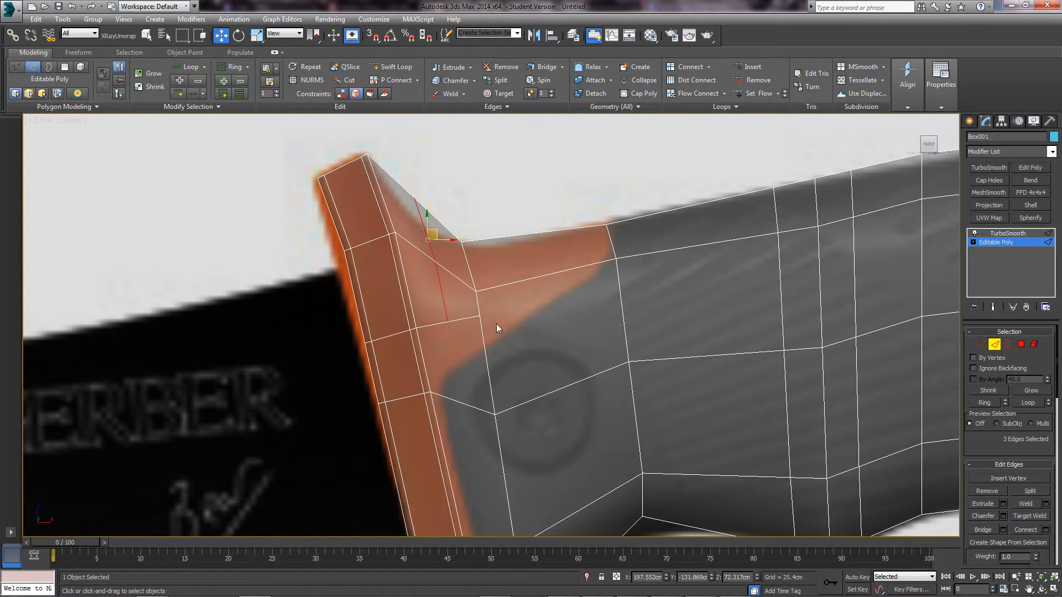
pyautogui.click(994, 344)
# - Reselect the handle, return to its Editable Poly vertex level, and show it solid instead of see-through
pyautogui.click(333, 342)
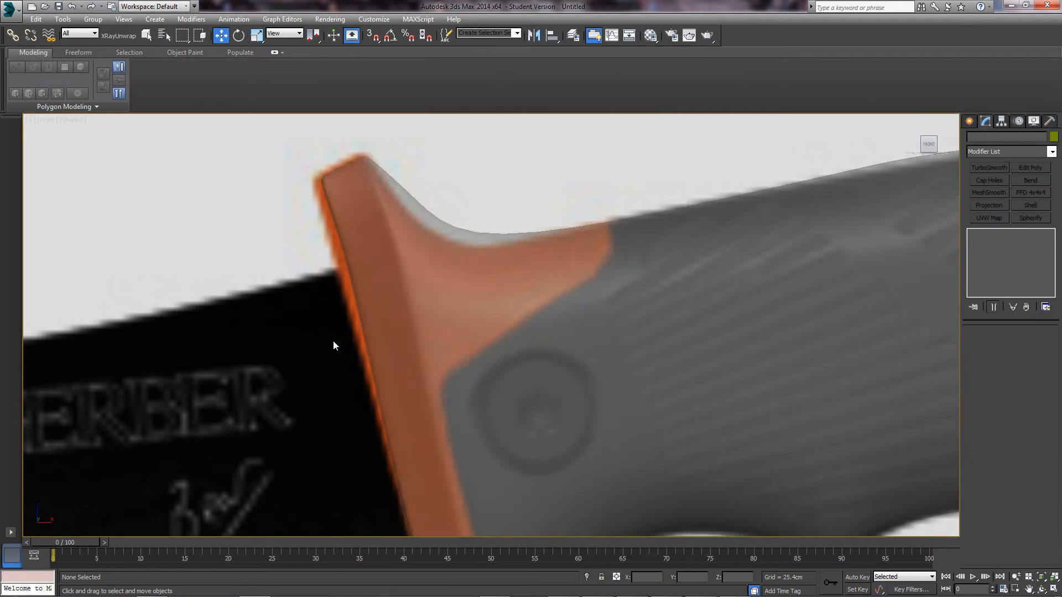
pyautogui.moveTo(389, 320); pyautogui.dragTo(378, 318, button='middle')
pyautogui.scroll(-2, 378, 319)
pyautogui.click(433, 317)
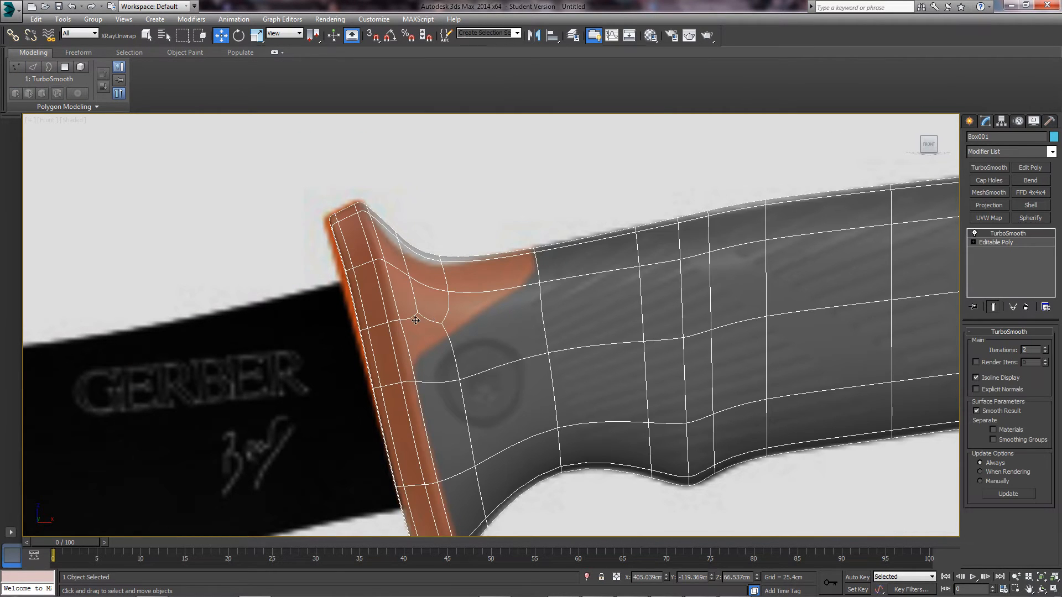
pyautogui.click(1003, 242)
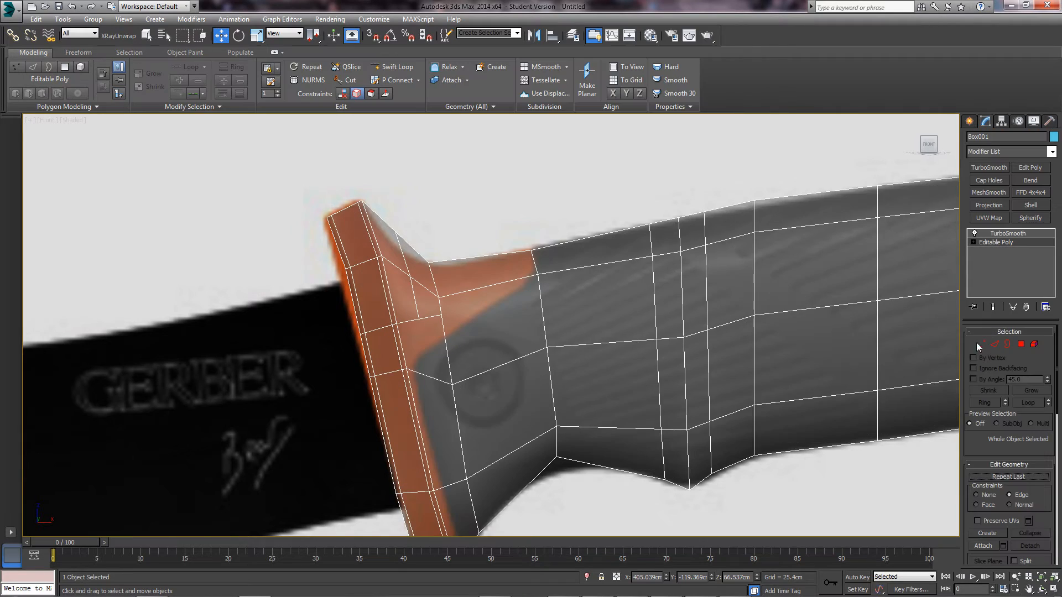
pyautogui.scroll(3, 424, 301)
pyautogui.press('1')
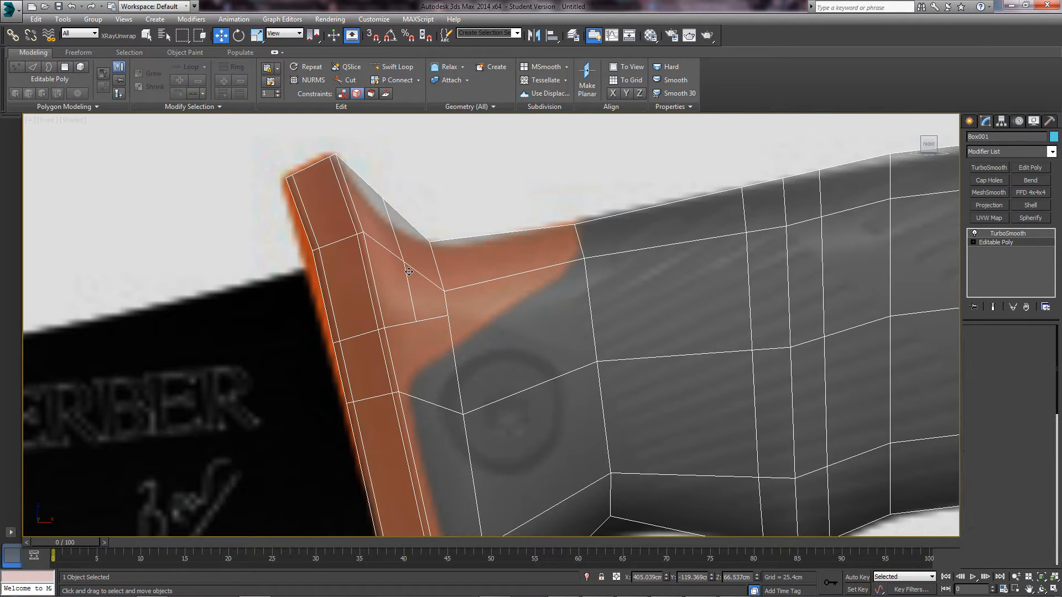
pyautogui.scroll(-3, 402, 267)
pyautogui.hotkey('alt', 'x')
pyautogui.keyDown('alt'); pyautogui.moveTo(395, 296); pyautogui.dragTo(435, 321, button='middle'); pyautogui.keyUp('alt')
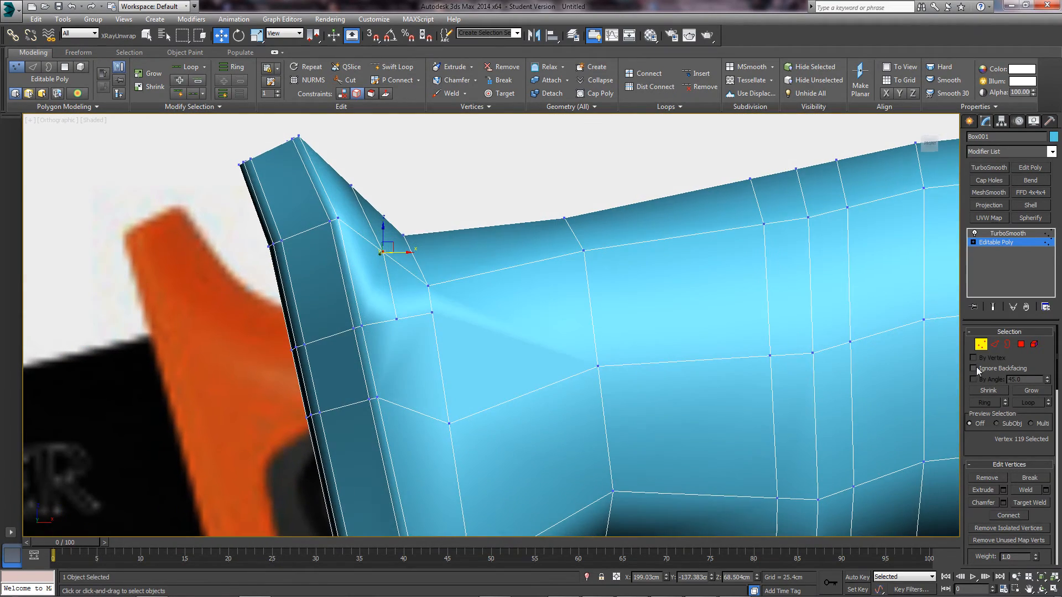
# - Preview the TurboSmooth result and frame the whole knife reference in perspective view
pyautogui.click(995, 307)
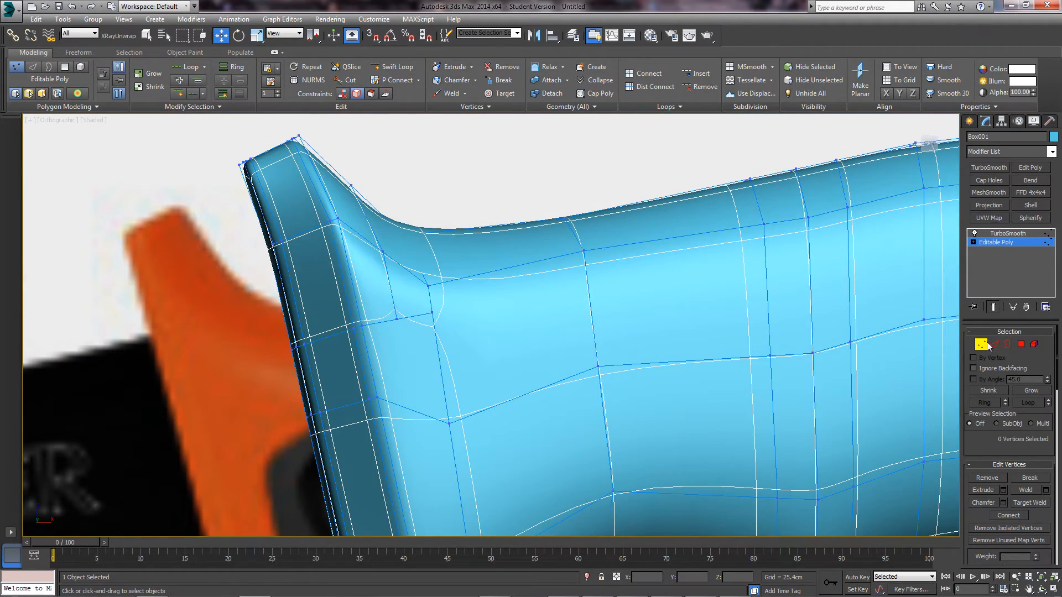
pyautogui.click(613, 196)
pyautogui.scroll(-4, 588, 345)
pyautogui.moveTo(588, 345)
pyautogui.mouseDown(button='middle')
pyautogui.moveTo(564, 348)
pyautogui.moveTo(580, 354)
pyautogui.mouseUp(button='middle')
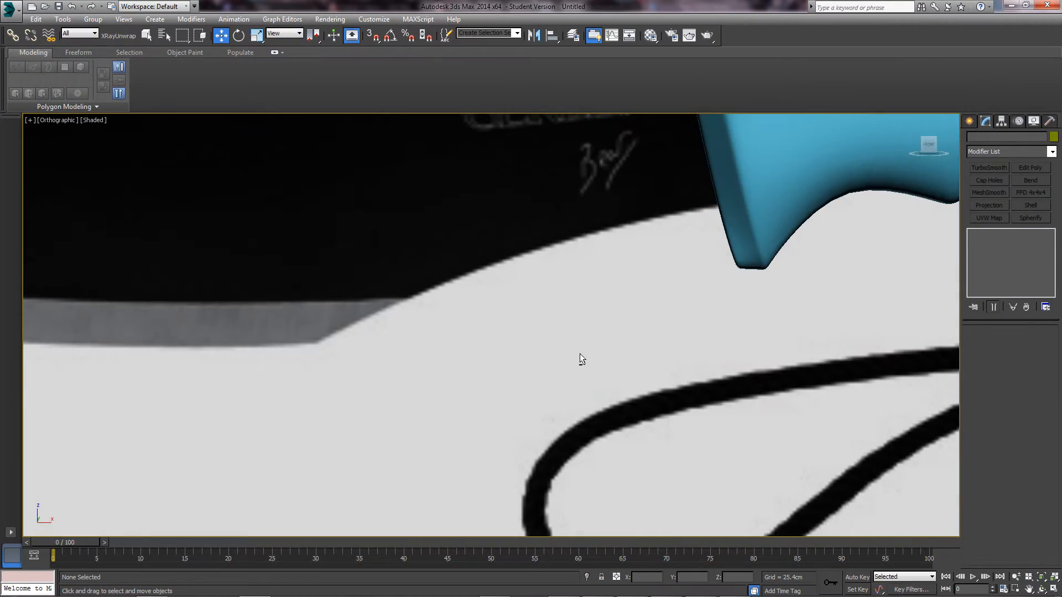
pyautogui.press('p')
pyautogui.press('z')
pyautogui.click(645, 313)
pyautogui.scroll(10, 625, 304)
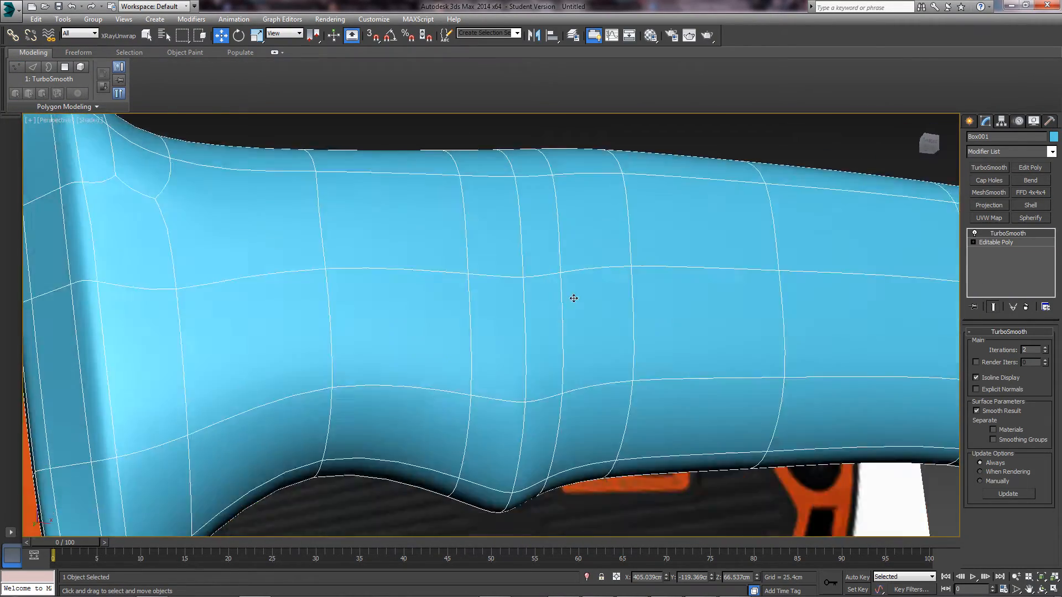
# - Orbit around the smoothed handle to inspect the orange guard and its wires
pyautogui.keyDown('alt'); pyautogui.moveTo(574, 298); pyautogui.dragTo(565, 324, button='middle'); pyautogui.keyUp('alt')
pyautogui.click(282, 177)
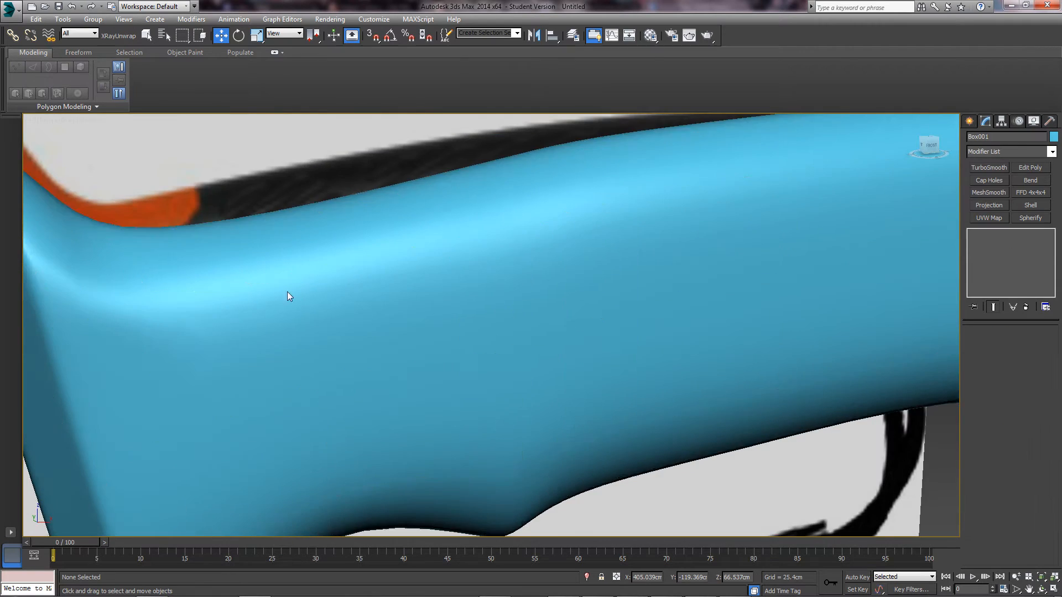
pyautogui.scroll(-6, 322, 294)
pyautogui.scroll(-3, 361, 329)
pyautogui.keyDown('alt'); pyautogui.moveTo(360, 328); pyautogui.dragTo(396, 337, button='middle'); pyautogui.keyUp('alt')
pyautogui.scroll(6, 396, 337)
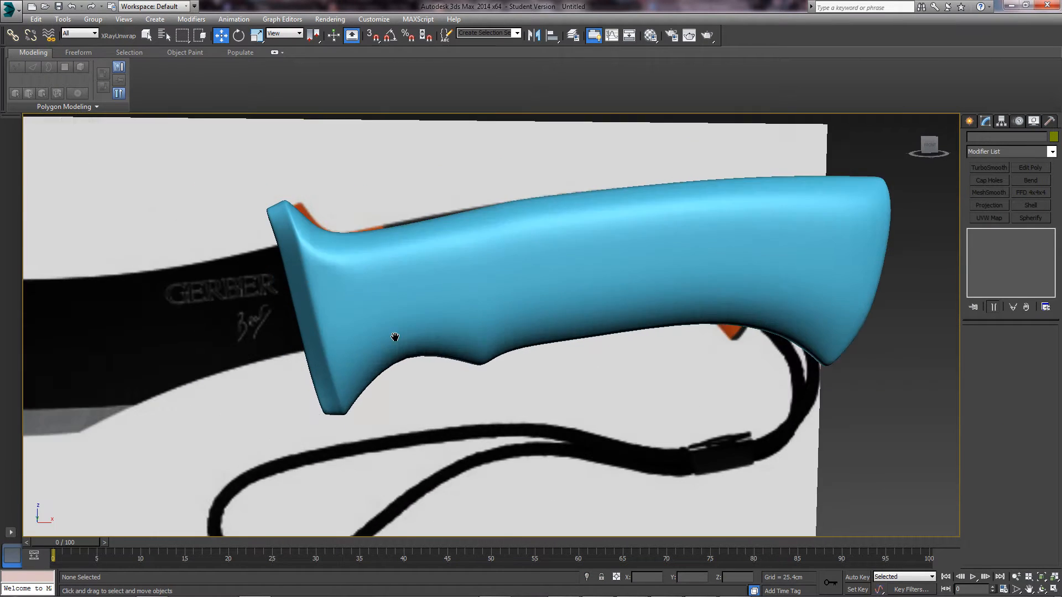
pyautogui.keyDown('alt'); pyautogui.moveTo(375, 284); pyautogui.dragTo(335, 304, button='middle'); pyautogui.keyUp('alt')
pyautogui.click(335, 305)
pyautogui.scroll(4, 418, 297)
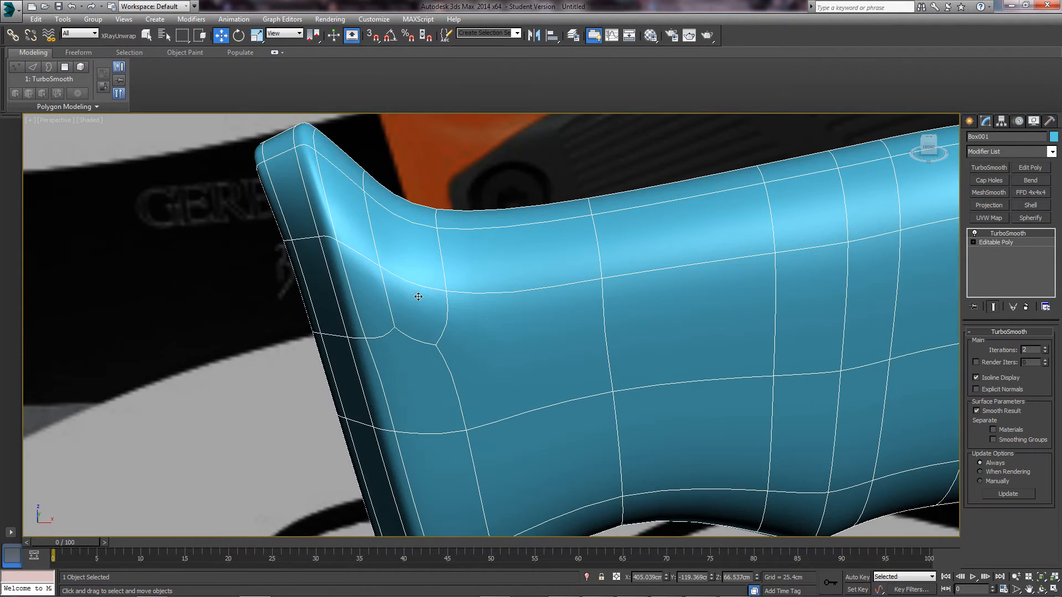
# - Show the unsmoothed cage in front view, centred on the guard-to-handle junction at vertex level
pyautogui.click(994, 243)
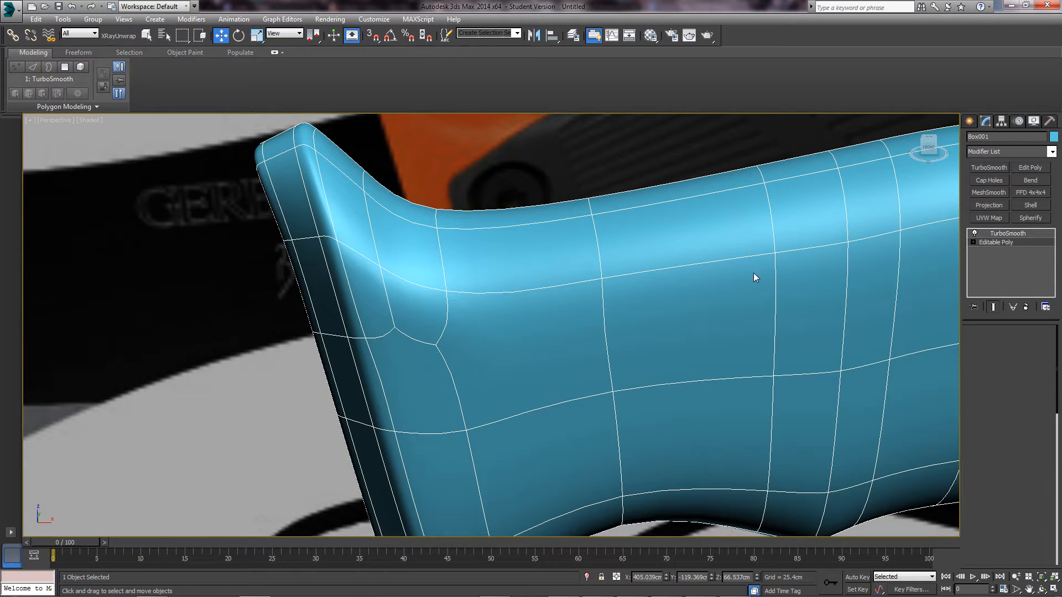
pyautogui.click(994, 307)
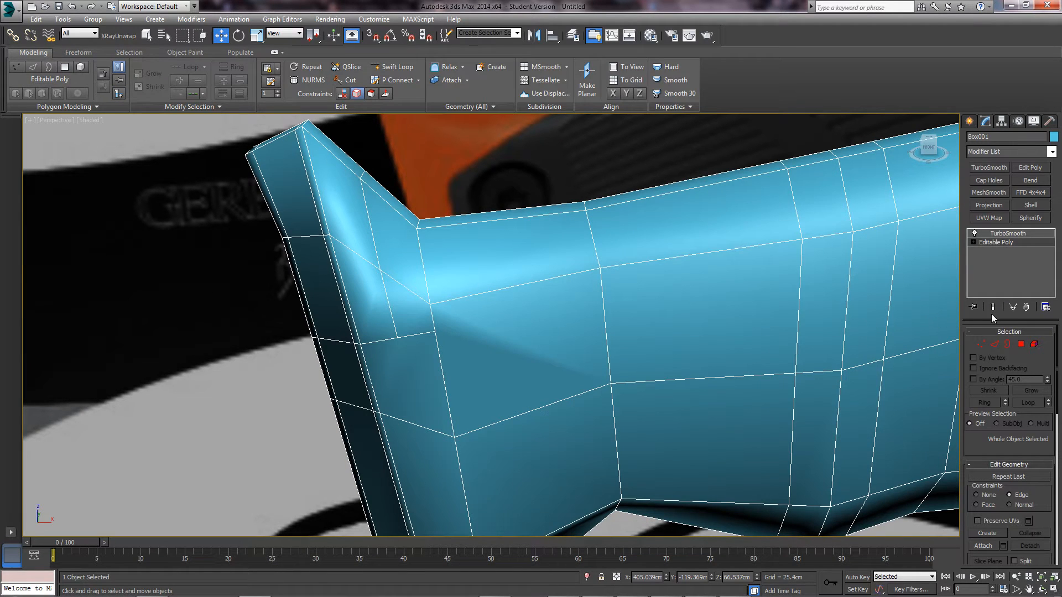
pyautogui.click(489, 351)
pyautogui.press('f')
pyautogui.moveTo(419, 312); pyautogui.dragTo(511, 316, button='middle')
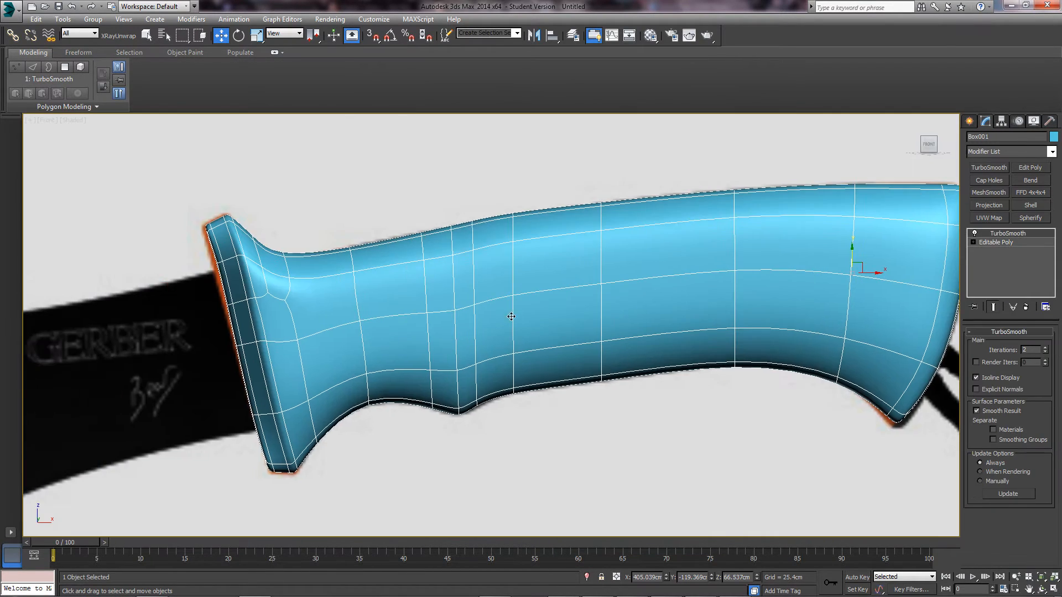
pyautogui.click(991, 243)
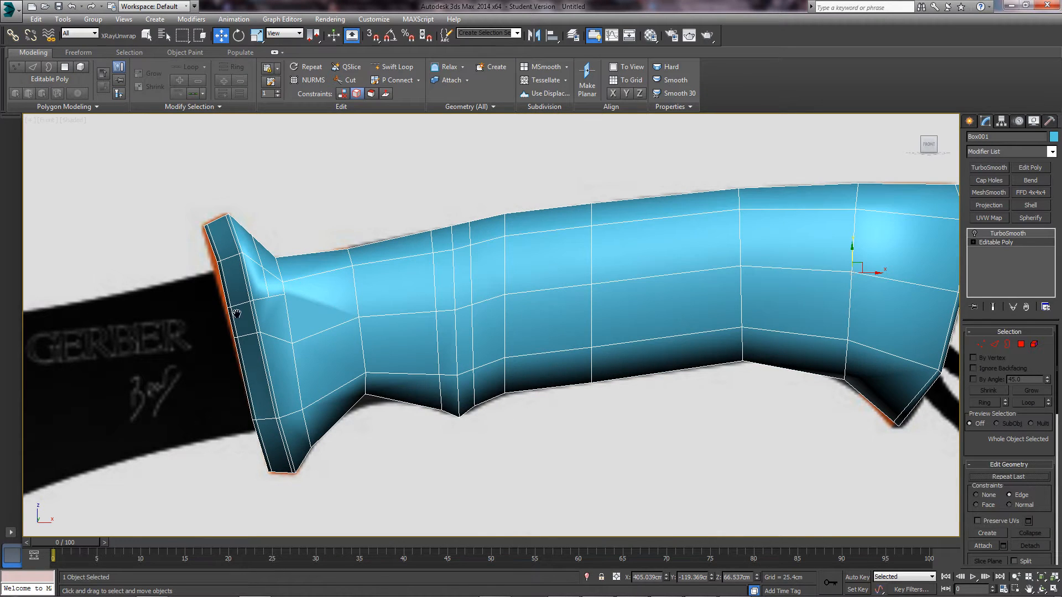
pyautogui.moveTo(239, 313); pyautogui.dragTo(416, 269, button='middle')
pyautogui.scroll(5, 479, 336)
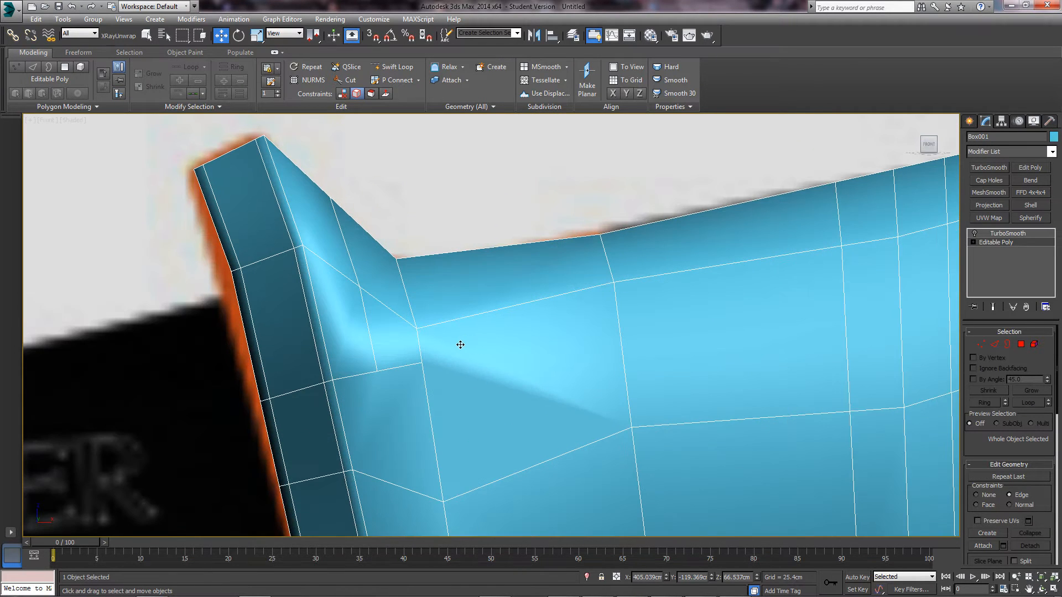
pyautogui.moveTo(461, 344); pyautogui.dragTo(472, 329, button='middle')
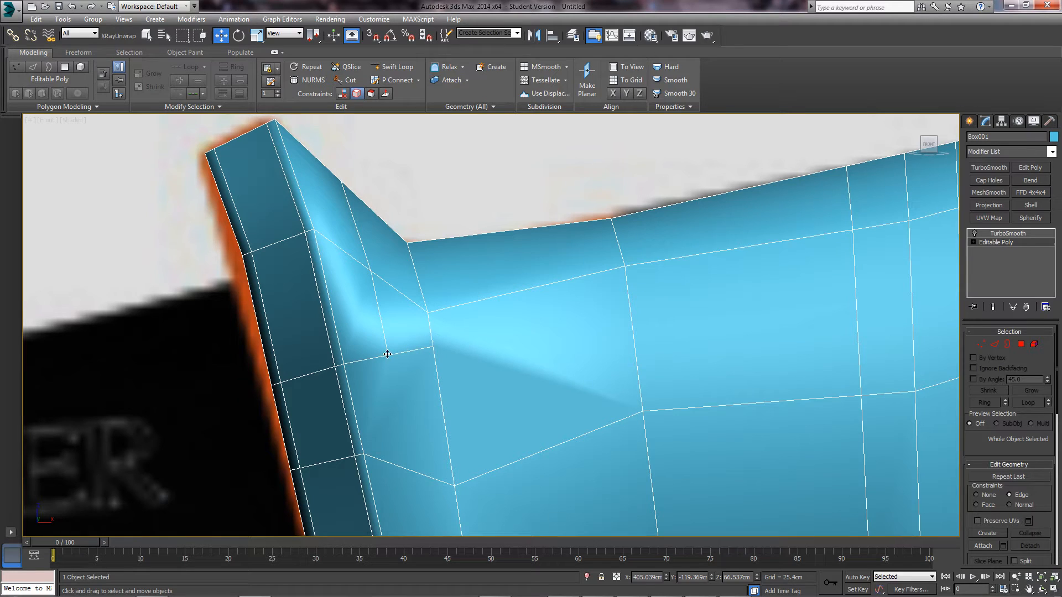
pyautogui.click(981, 344)
pyautogui.moveTo(384, 366); pyautogui.dragTo(415, 349, button='middle')
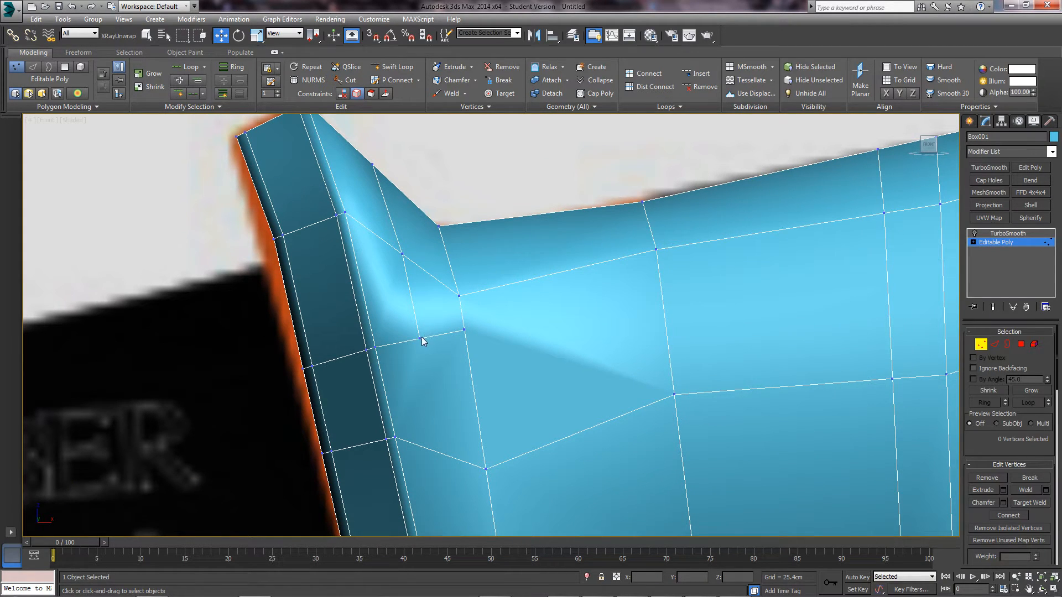
# - Select the guard-corner vertex, zoom in to inspect it, and switch to edge level
pyautogui.click(421, 339)
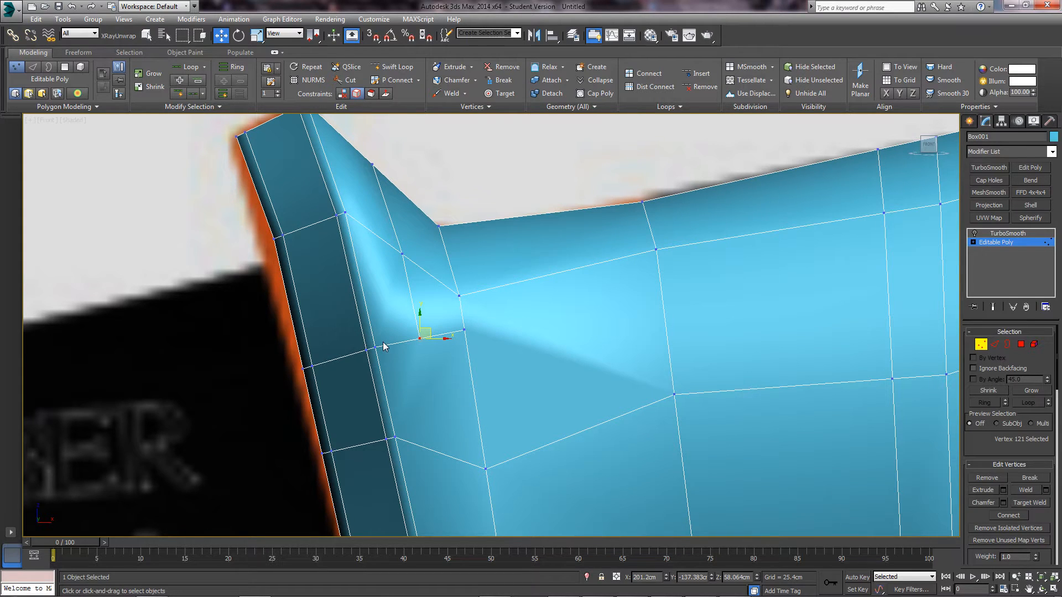
pyautogui.scroll(-4, 385, 345)
pyautogui.scroll(3, 440, 364)
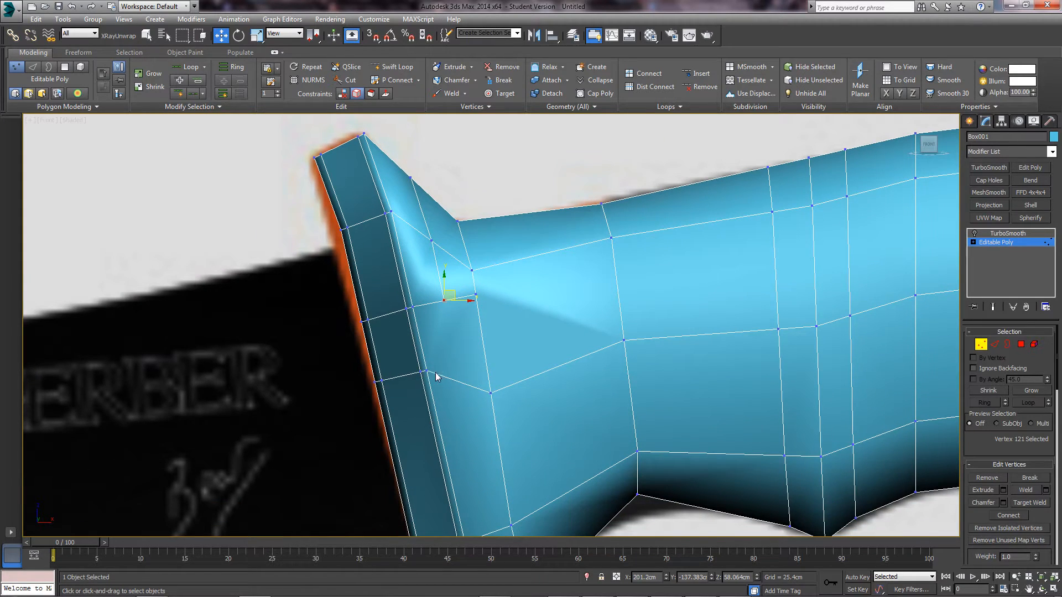
pyautogui.scroll(-5, 463, 349)
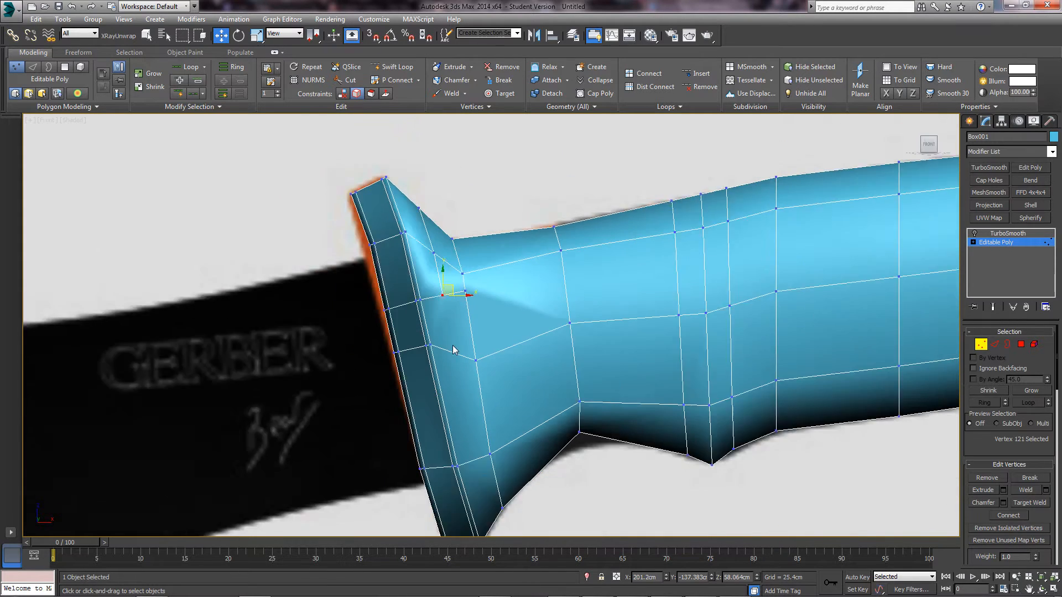
pyautogui.scroll(5, 514, 343)
pyautogui.moveTo(514, 343); pyautogui.dragTo(496, 348, button='middle')
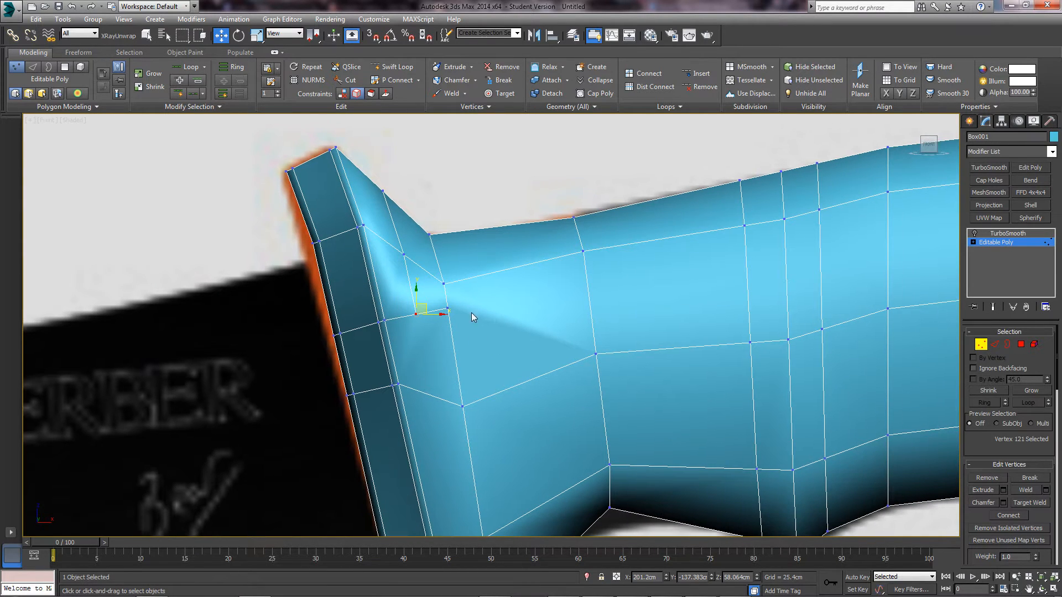
pyautogui.scroll(-6, 461, 308)
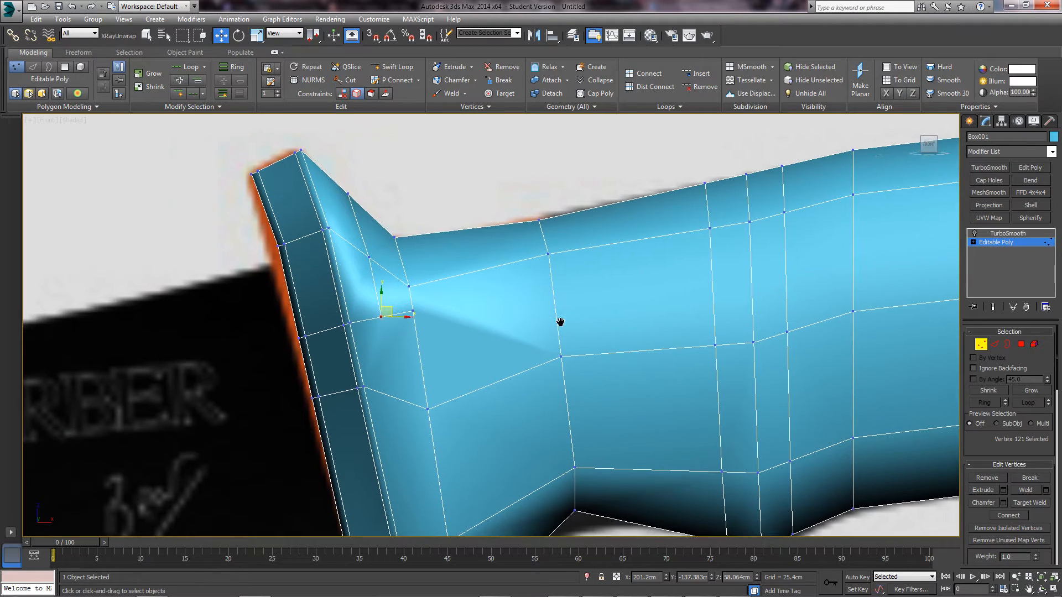
pyautogui.scroll(-1, 498, 316)
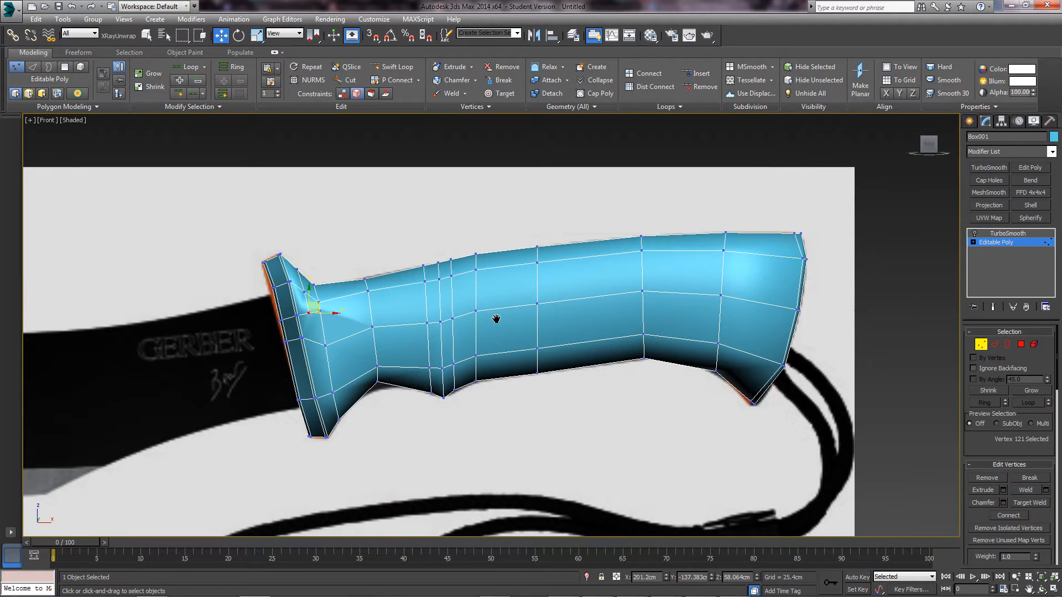
pyautogui.scroll(6, 531, 324)
pyautogui.moveTo(349, 313); pyautogui.dragTo(501, 298, button='middle')
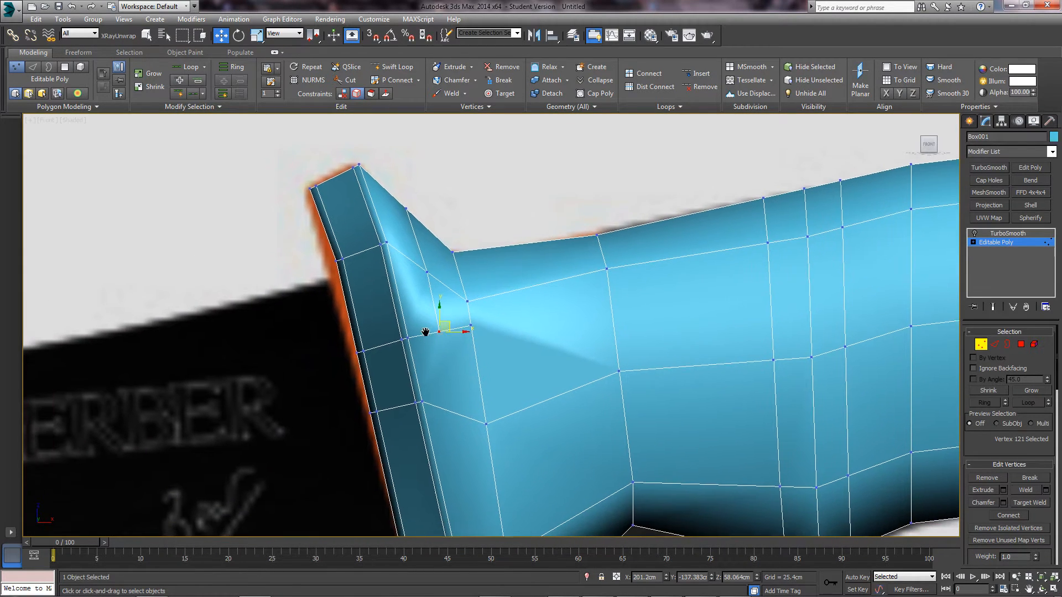
pyautogui.click(995, 345)
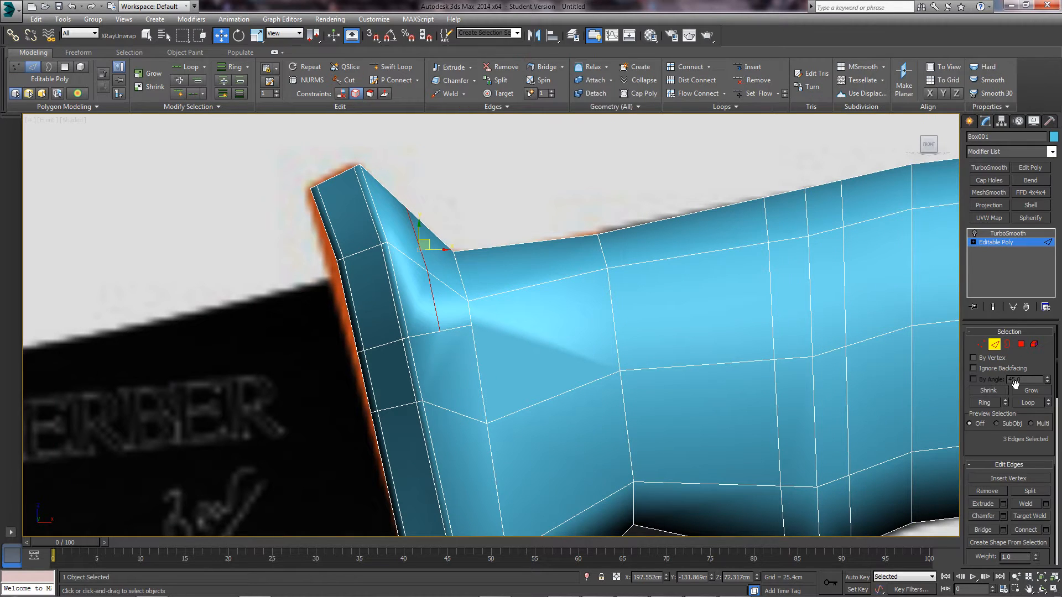
# - With the Turn tool, flip the first guard-corner face diagonal and check the shading
pyautogui.scroll(-3, 994, 440)
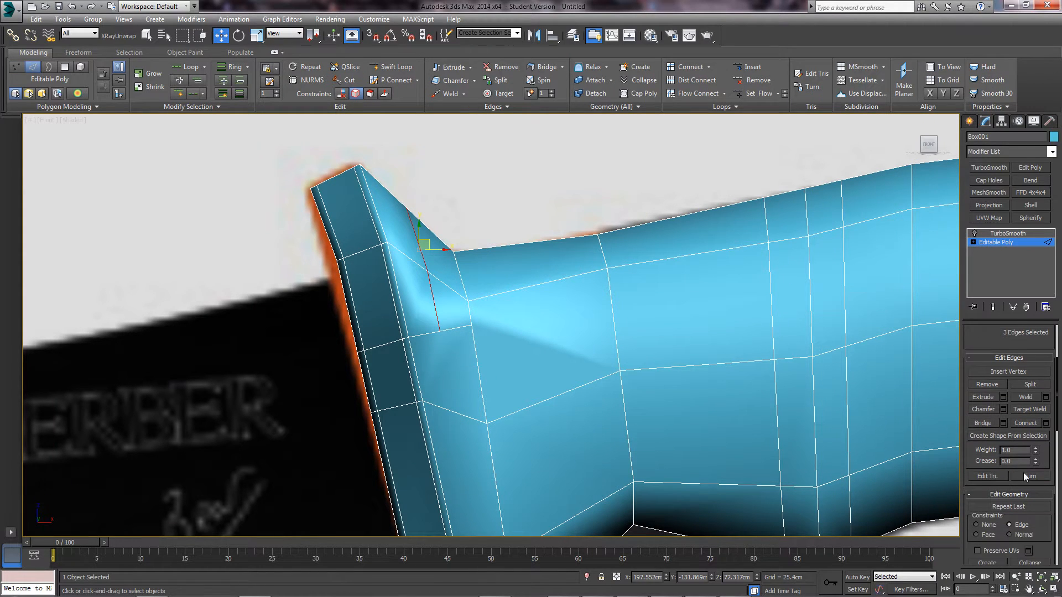
pyautogui.click(1030, 477)
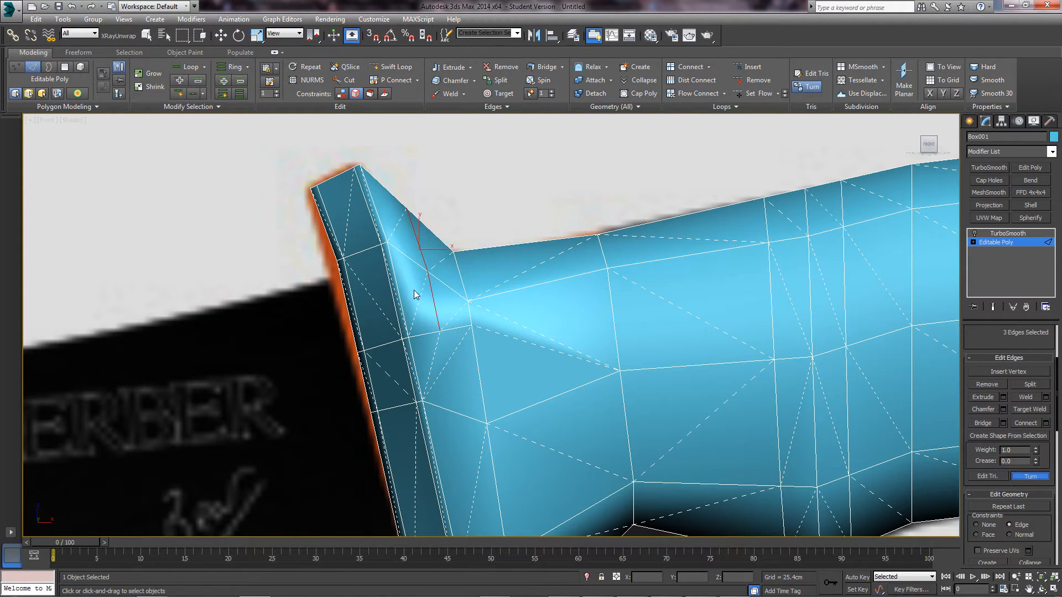
pyautogui.click(517, 341)
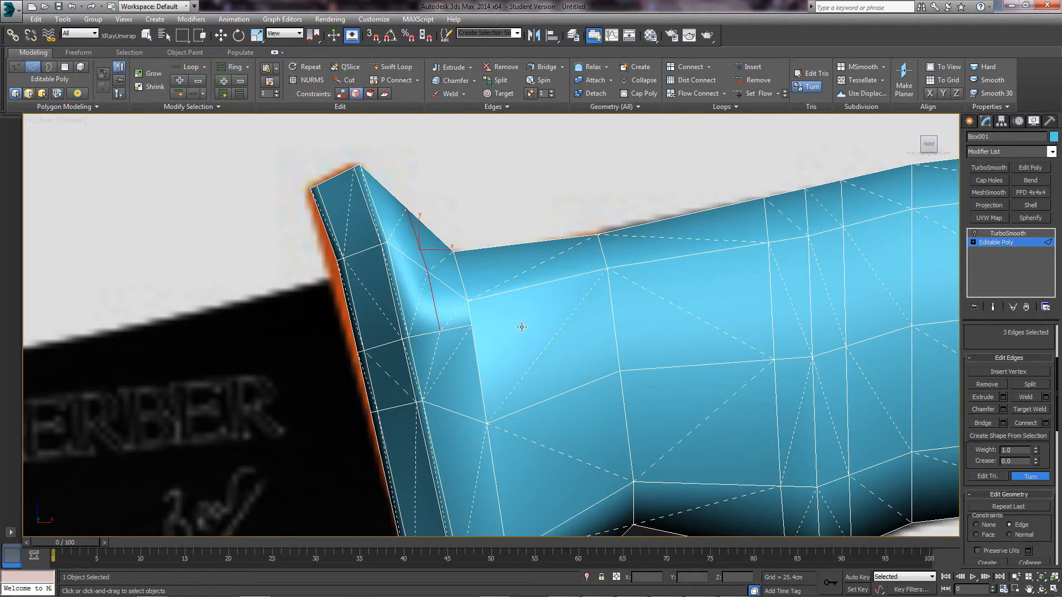
pyautogui.moveTo(523, 324)
pyautogui.keyDown('alt'); pyautogui.mouseDown(button='middle')
pyautogui.moveTo(575, 349)
pyautogui.moveTo(545, 340)
pyautogui.moveTo(553, 374)
pyautogui.moveTo(595, 366)
pyautogui.moveTo(579, 351)
pyautogui.mouseUp(button='middle'); pyautogui.keyUp('alt')
pyautogui.press('f')
pyautogui.scroll(5, 531, 343)
pyautogui.moveTo(413, 301); pyautogui.dragTo(436, 302, button='middle')
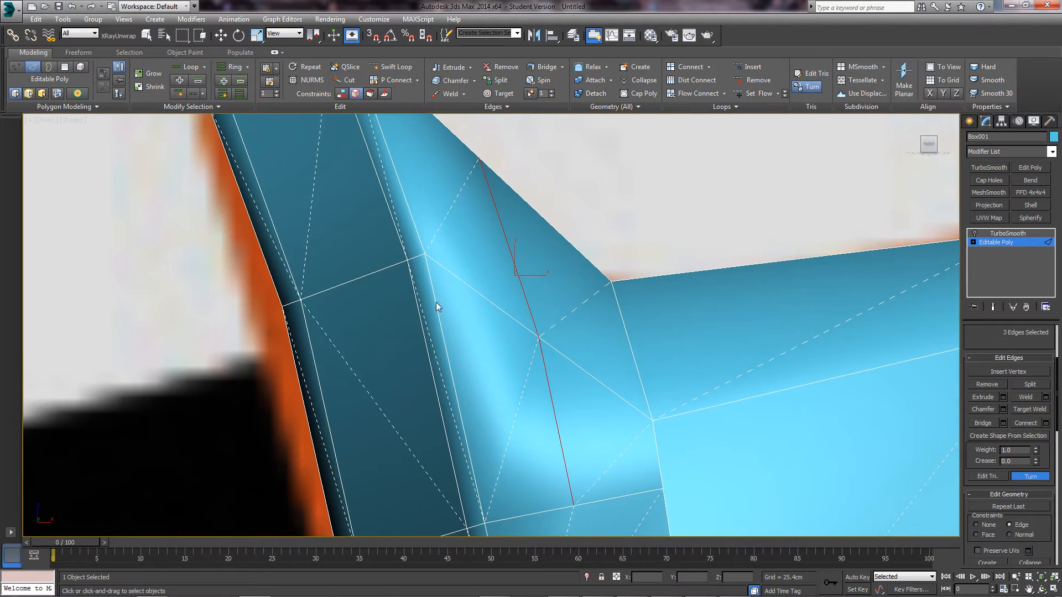
pyautogui.scroll(-5, 487, 332)
pyautogui.moveTo(498, 368); pyautogui.dragTo(484, 359, button='middle')
pyautogui.scroll(3, 484, 357)
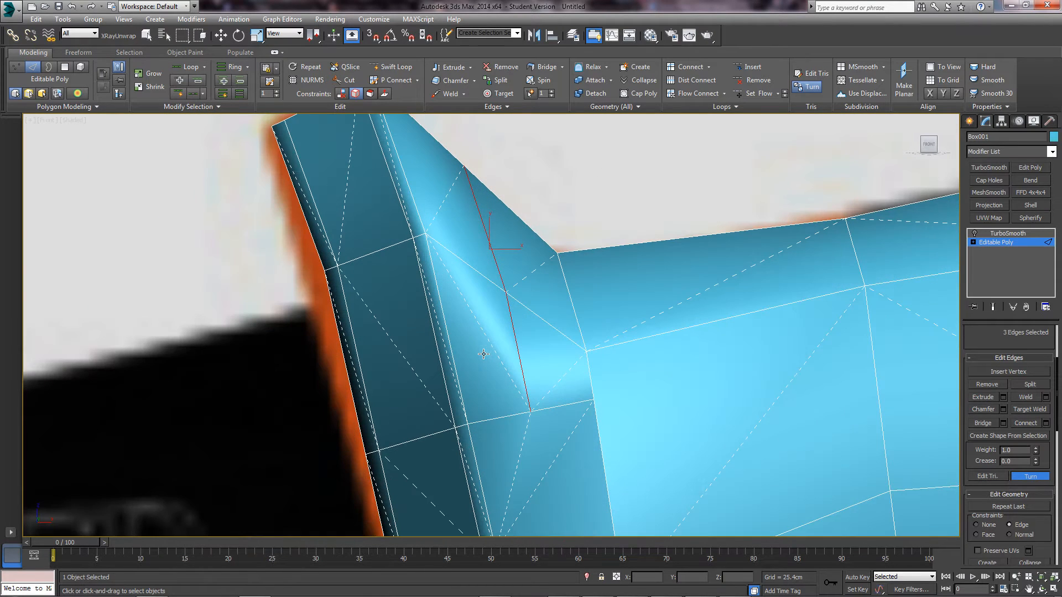
# - Flip the two diagonals beside the red edge, exit Turn, and clear the edge selection
pyautogui.click(509, 378)
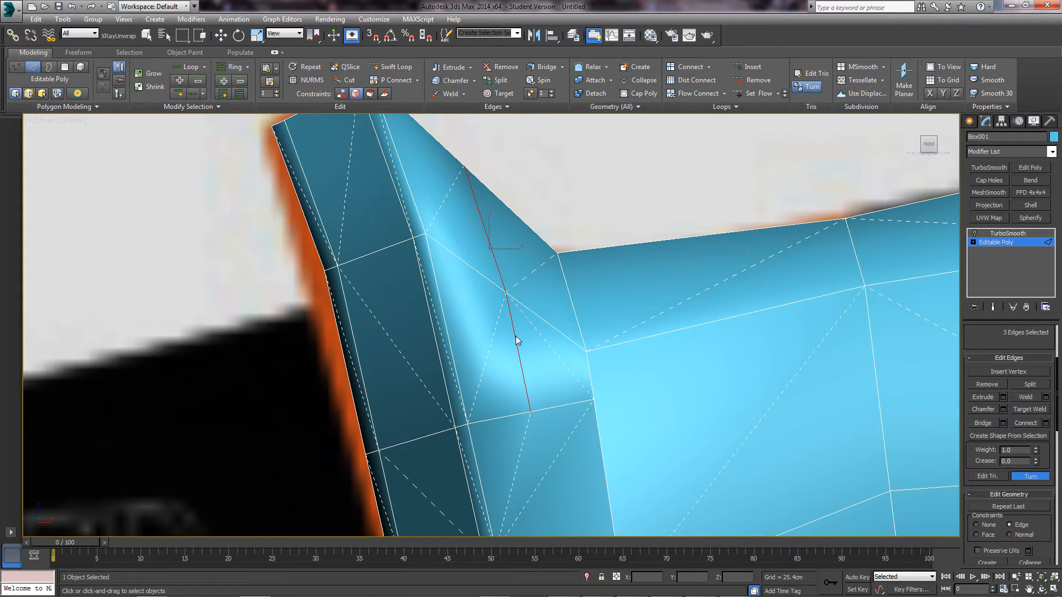
pyautogui.click(493, 340)
pyautogui.scroll(-4, 521, 354)
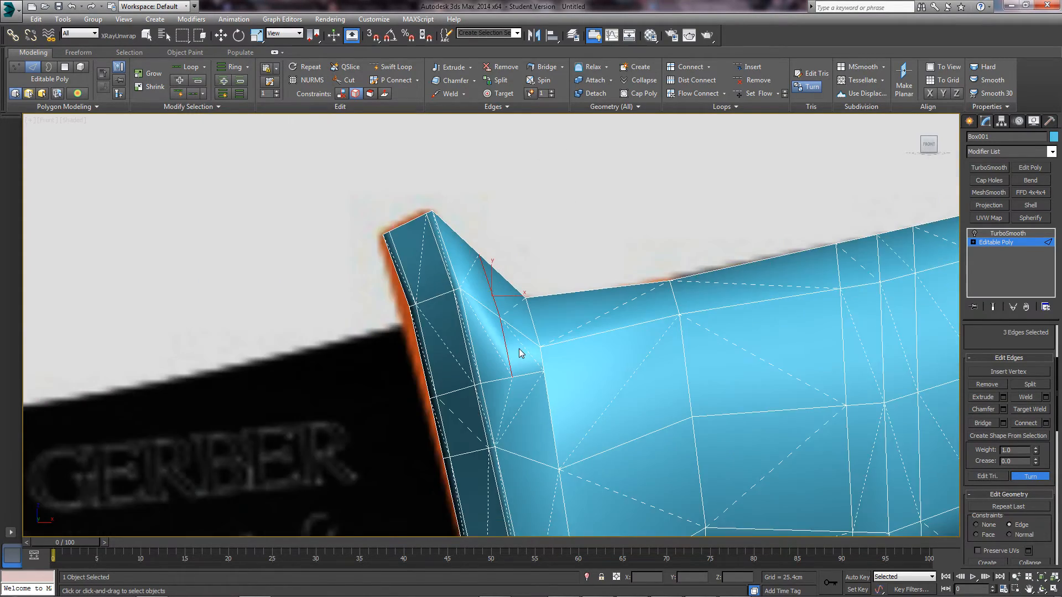
pyautogui.keyDown('alt'); pyautogui.moveTo(522, 354); pyautogui.dragTo(530, 387, button='middle'); pyautogui.keyUp('alt')
pyautogui.click(1030, 477)
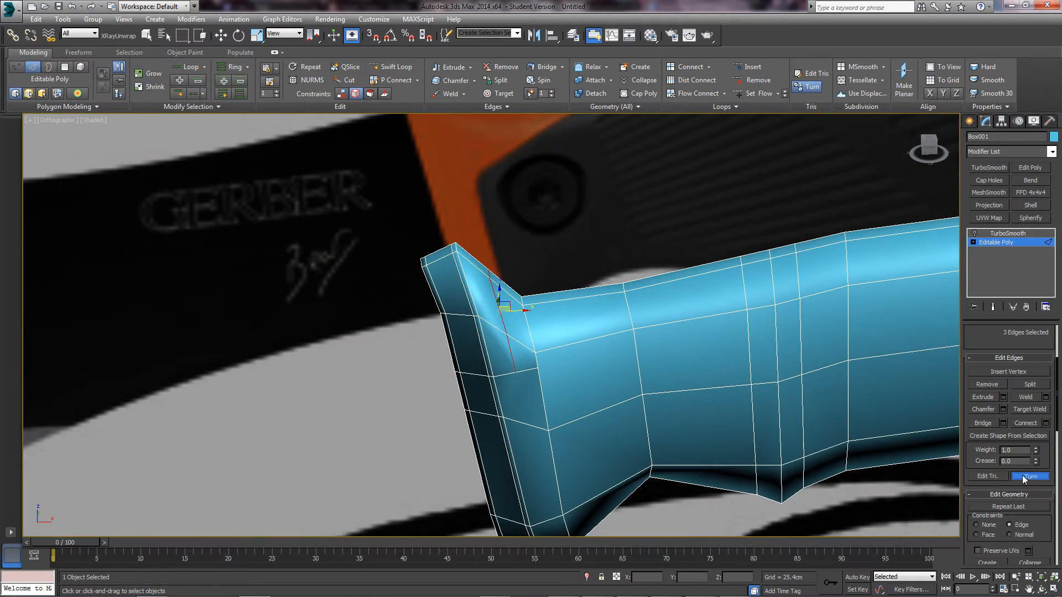
pyautogui.click(552, 263)
pyautogui.keyDown('alt'); pyautogui.moveTo(552, 261); pyautogui.dragTo(549, 256, button='middle'); pyautogui.keyUp('alt')
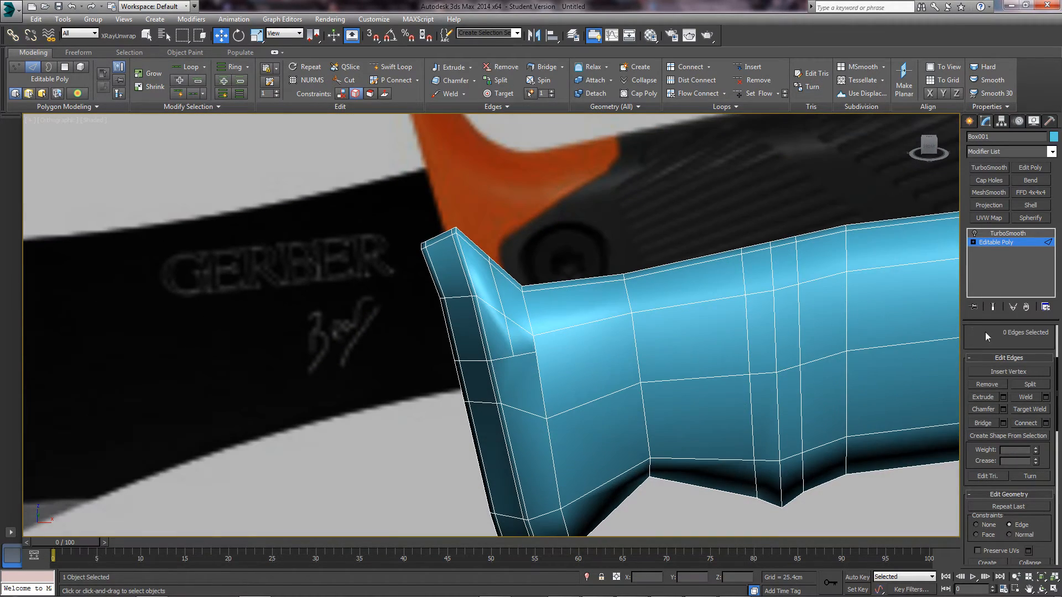
pyautogui.keyDown('alt'); pyautogui.moveTo(693, 399); pyautogui.dragTo(540, 302, button='middle'); pyautogui.keyUp('alt')
pyautogui.scroll(8, 632, 313)
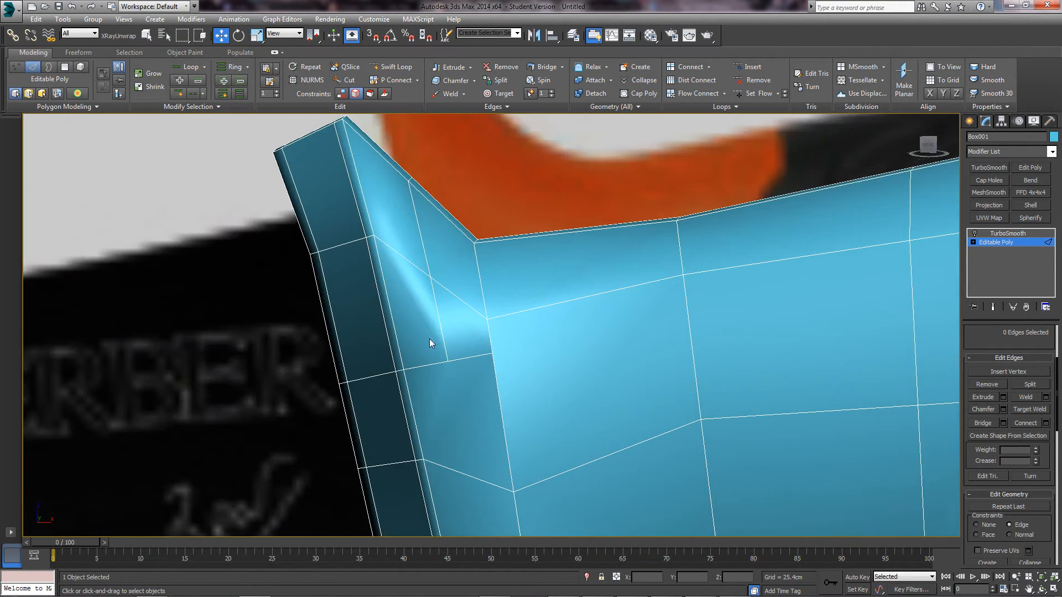
pyautogui.keyDown('alt'); pyautogui.moveTo(429, 338); pyautogui.dragTo(308, 311, button='middle'); pyautogui.keyUp('alt')
pyautogui.press('f')
pyautogui.press('z')
pyautogui.scroll(5, 481, 303)
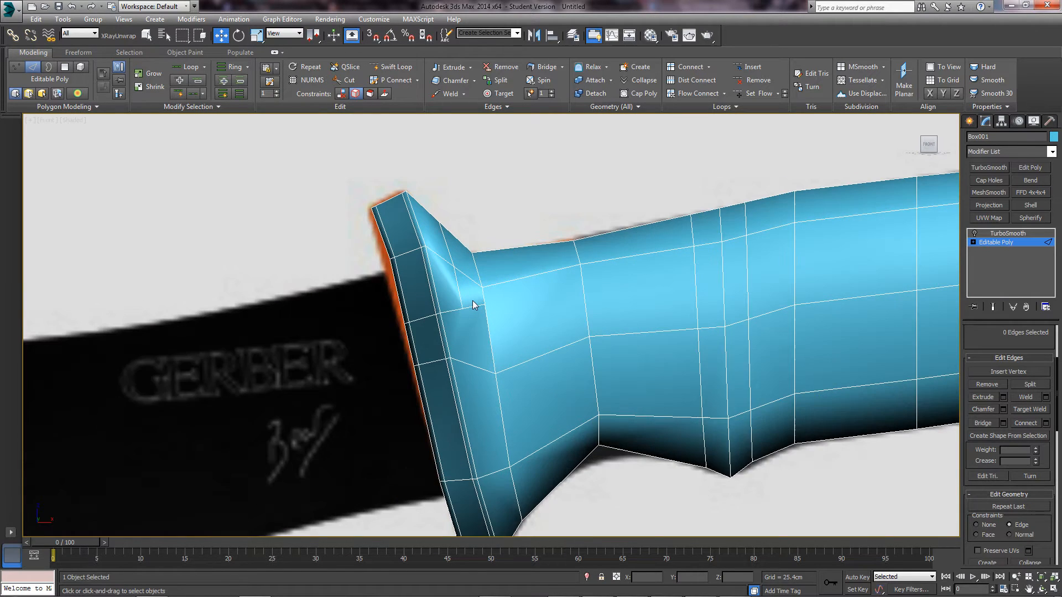
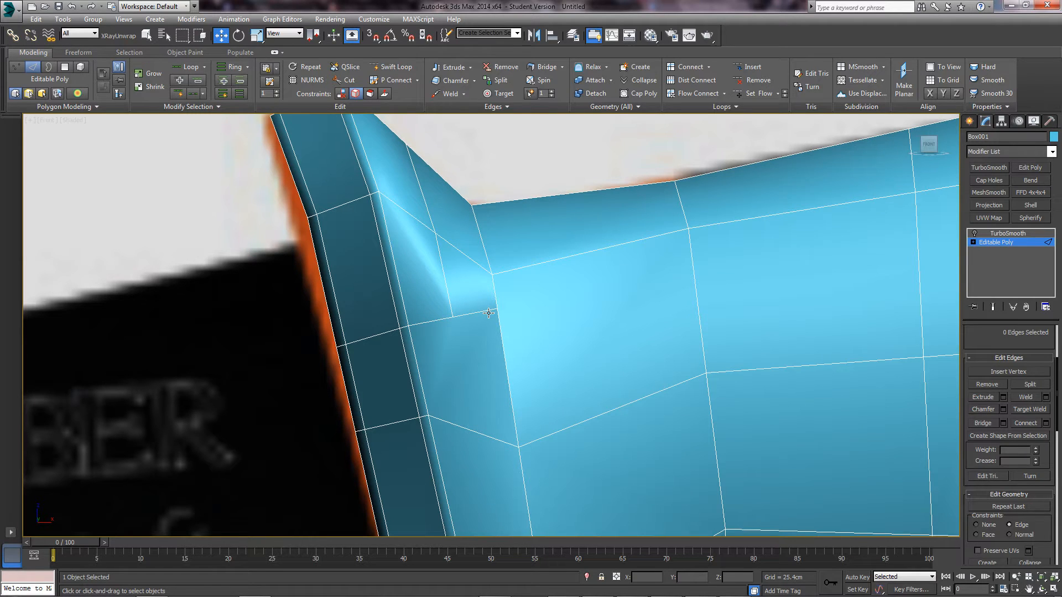
# - In front view, double-click the three-edge loop across the guard end and remove it with Ctrl+Backspace
pyautogui.scroll(-5, 572, 336)
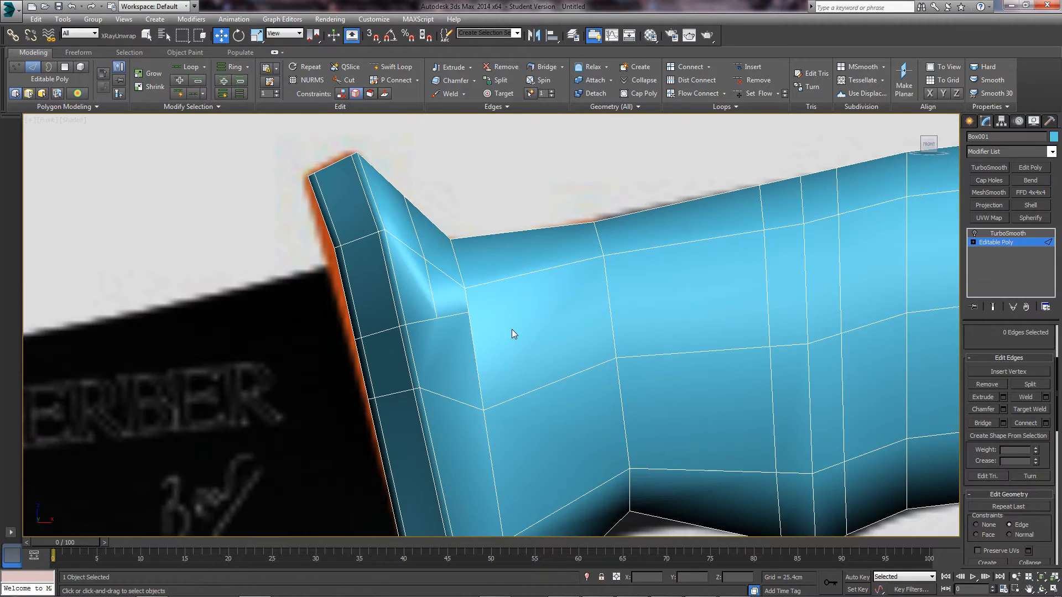
pyautogui.keyDown('alt'); pyautogui.moveTo(512, 330); pyautogui.dragTo(490, 310, button='middle'); pyautogui.keyUp('alt')
pyautogui.press('f')
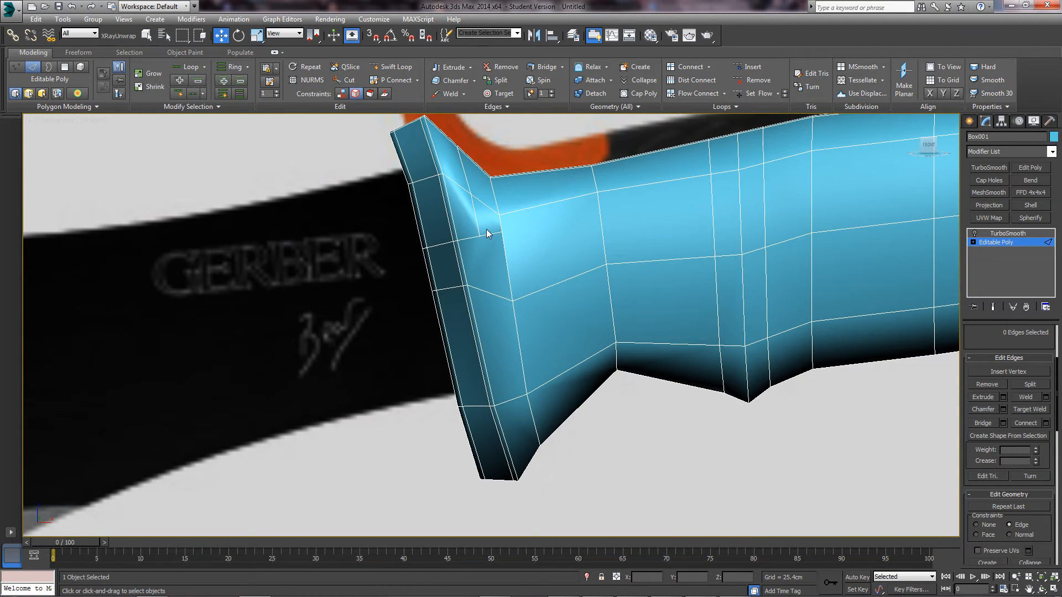
pyautogui.doubleClick(474, 218)
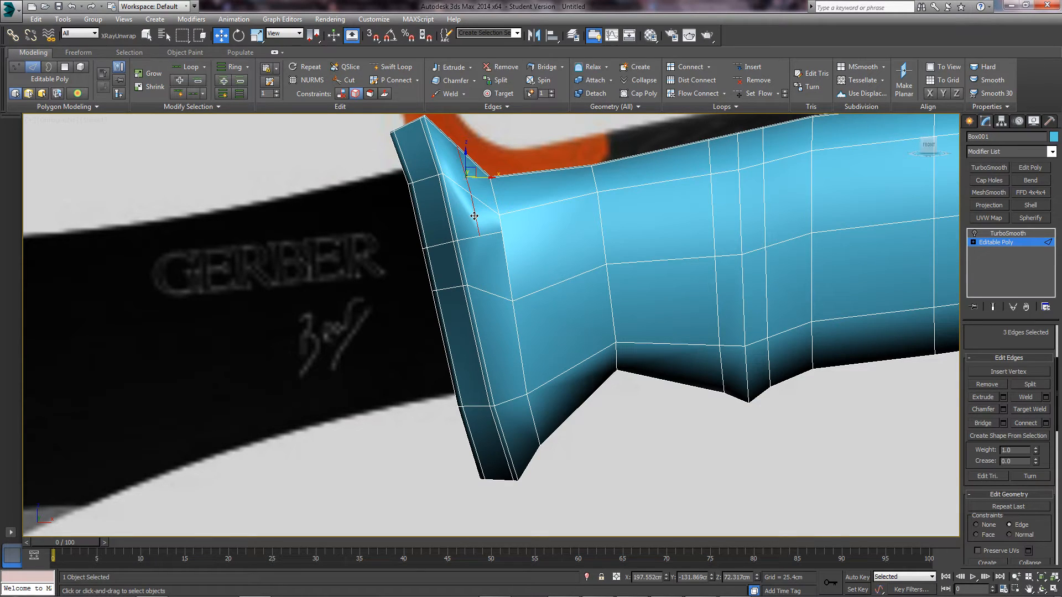
pyautogui.hotkey('ctrl', 'BackSpace')
pyautogui.keyDown('alt'); pyautogui.moveTo(494, 218); pyautogui.dragTo(493, 240, button='middle'); pyautogui.keyUp('alt')
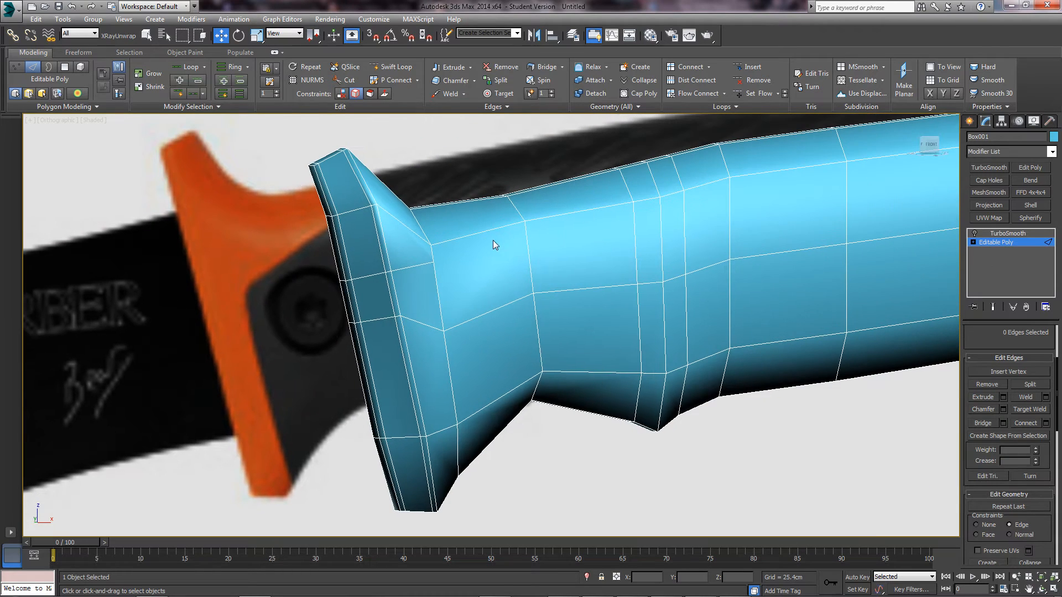
pyautogui.moveTo(984, 335); pyautogui.dragTo(1005, 382)
pyautogui.click(1023, 348)
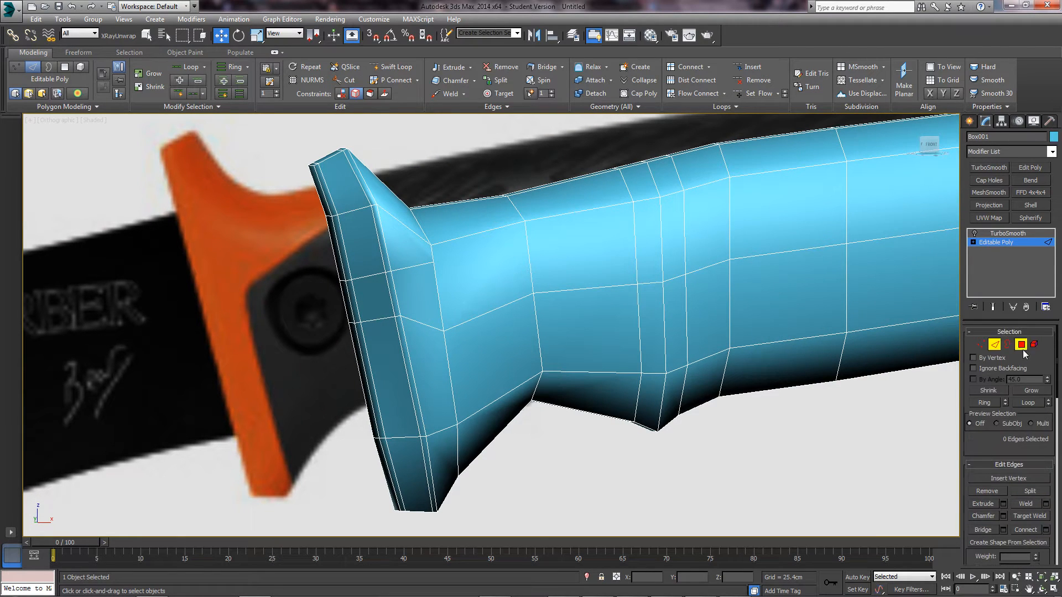
# - Select all of the handle's polygons and Clear All smoothing groups
pyautogui.hotkey('ctrl', 'a')
pyautogui.scroll(-2, 705, 357)
pyautogui.scroll(-8, 1000, 503)
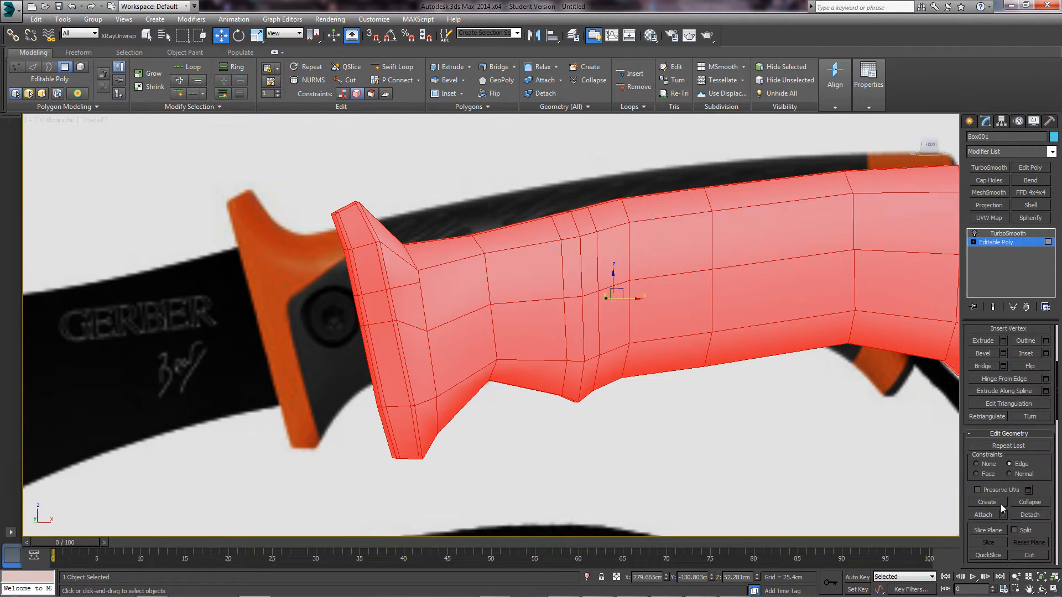
pyautogui.scroll(-10, 1001, 500)
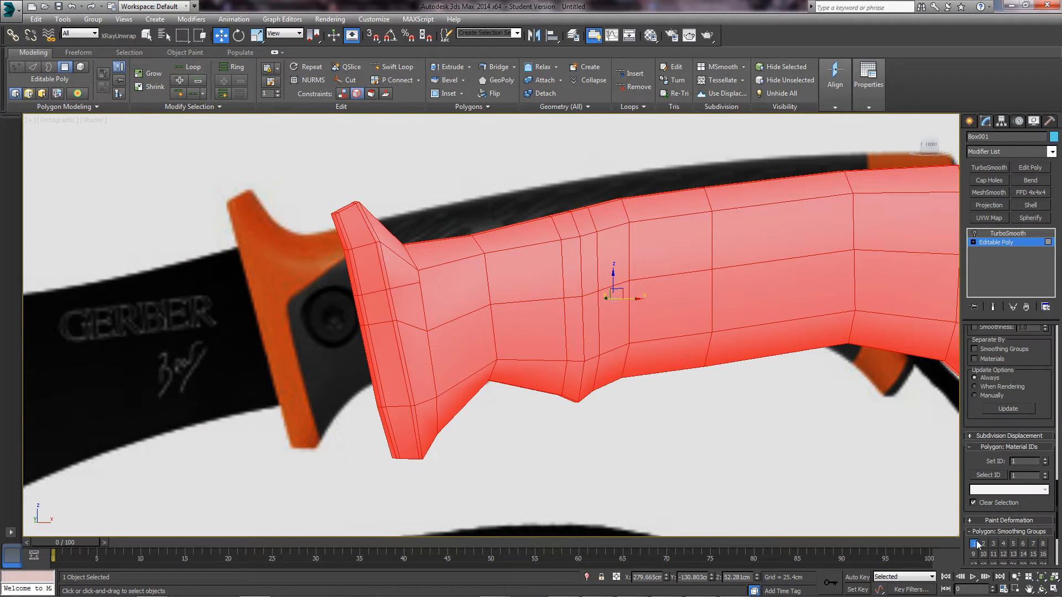
pyautogui.click(1025, 538)
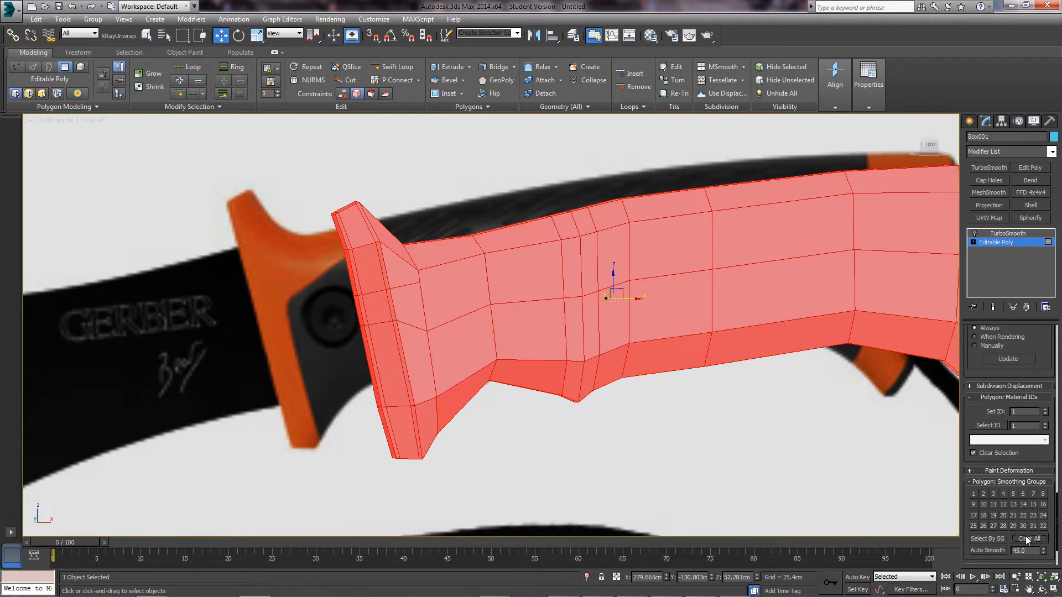
pyautogui.scroll(6, 997, 412)
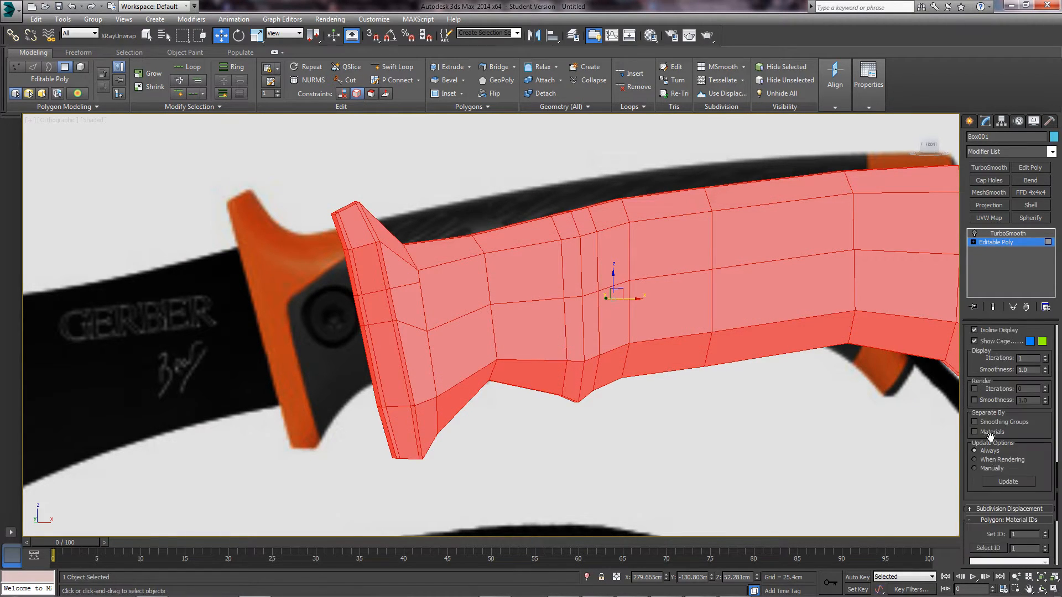
pyautogui.scroll(15, 999, 412)
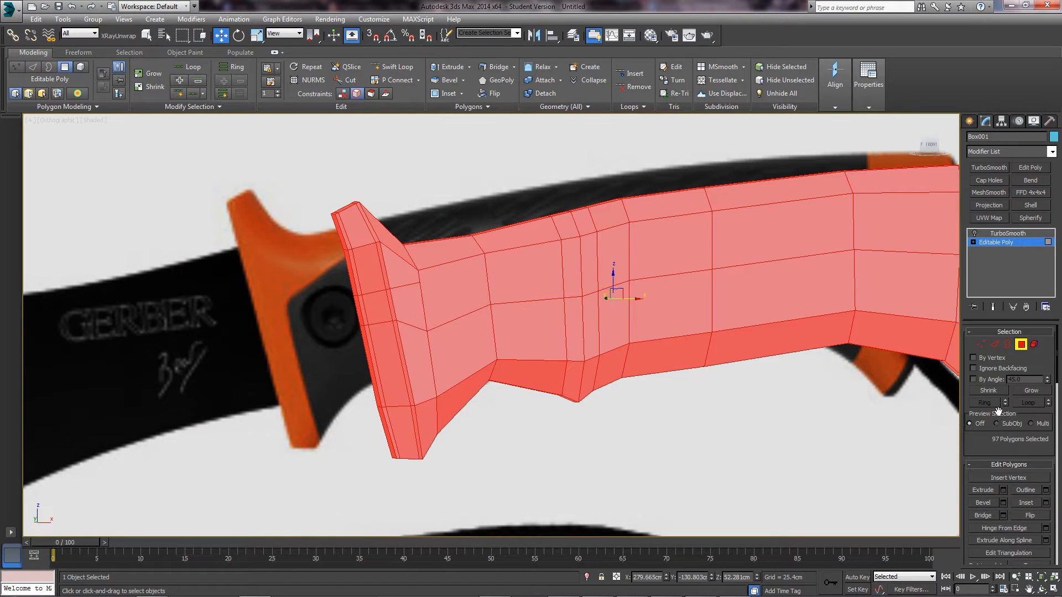
# - Exit polygon mode, deselect the handle, and frame the knife in Perspective view
pyautogui.click(1020, 346)
pyautogui.click(856, 411)
pyautogui.keyDown('alt'); pyautogui.moveTo(573, 396); pyautogui.dragTo(496, 349, button='middle'); pyautogui.keyUp('alt')
pyautogui.press('p')
pyautogui.press('z')
pyautogui.keyDown('alt'); pyautogui.moveTo(545, 304); pyautogui.dragTo(544, 331, button='middle'); pyautogui.keyUp('alt')
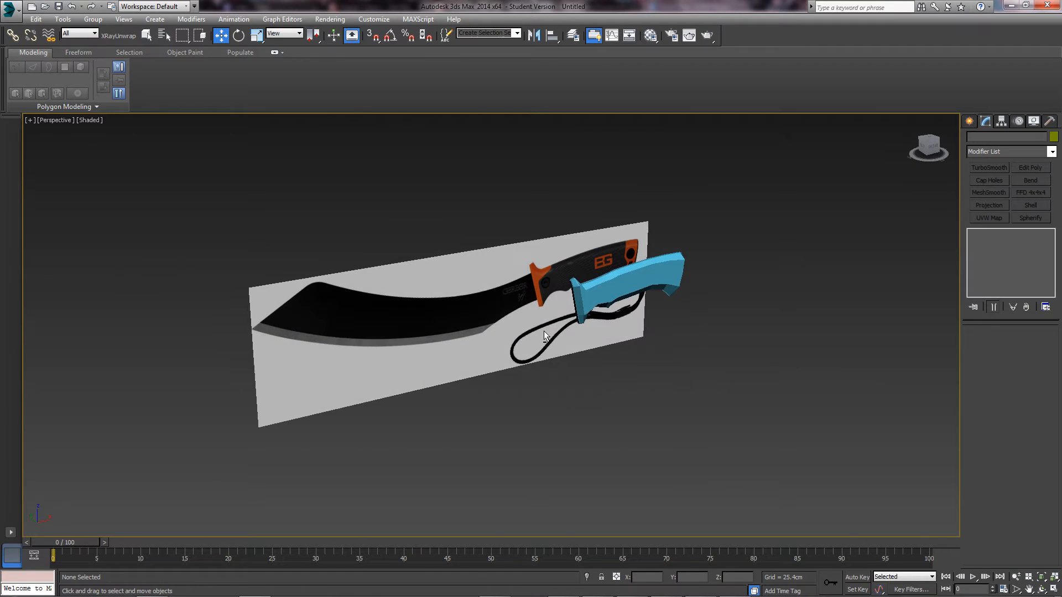
# - Select the handle's Editable Poly in Edge mode and remove the selected five-edge loop
pyautogui.scroll(3, 543, 331)
pyautogui.scroll(7, 595, 347)
pyautogui.keyDown('alt'); pyautogui.moveTo(629, 333); pyautogui.dragTo(638, 271, button='middle'); pyautogui.keyUp('alt')
pyautogui.click(597, 345)
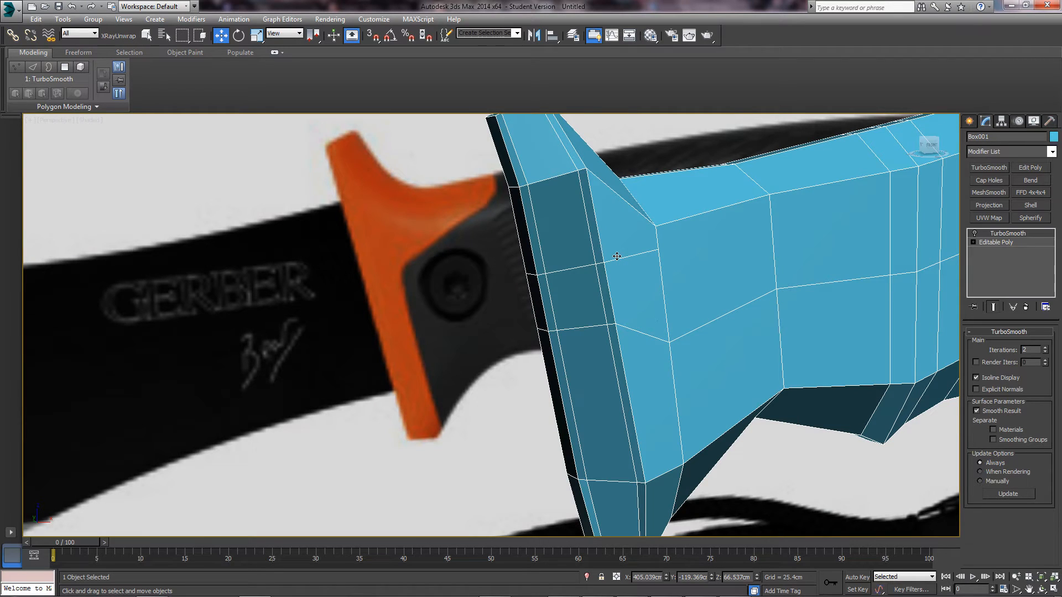
pyautogui.click(991, 241)
pyautogui.press('2')
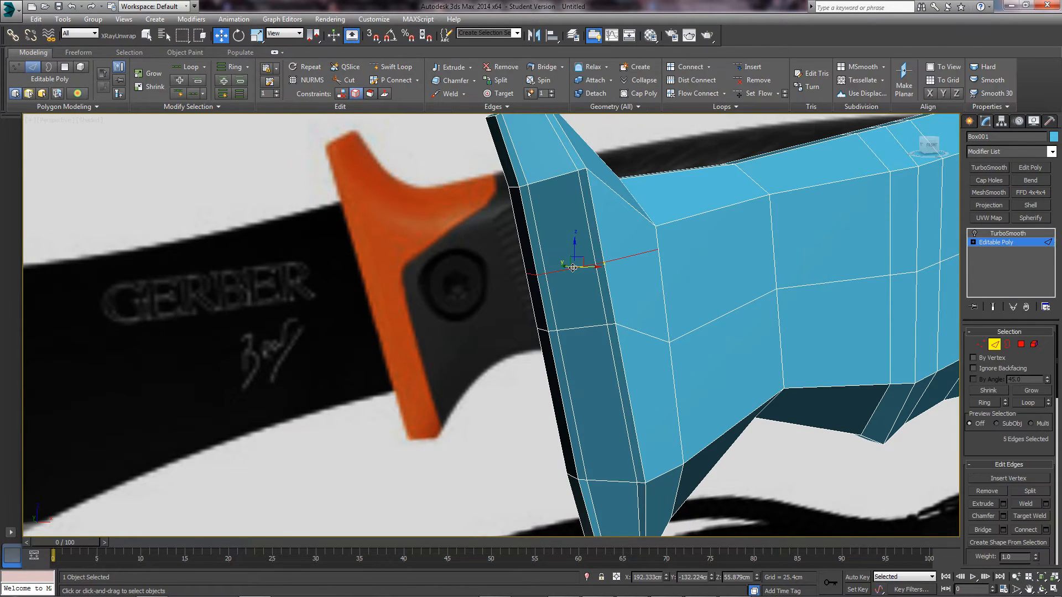
pyautogui.hotkey('ctrl', 'BackSpace')
# - Frame the model in Front view and pan over to the guard end
pyautogui.press('f')
pyautogui.press('z')
pyautogui.moveTo(570, 305); pyautogui.dragTo(785, 303, button='middle')
pyautogui.scroll(2, 389, 314)
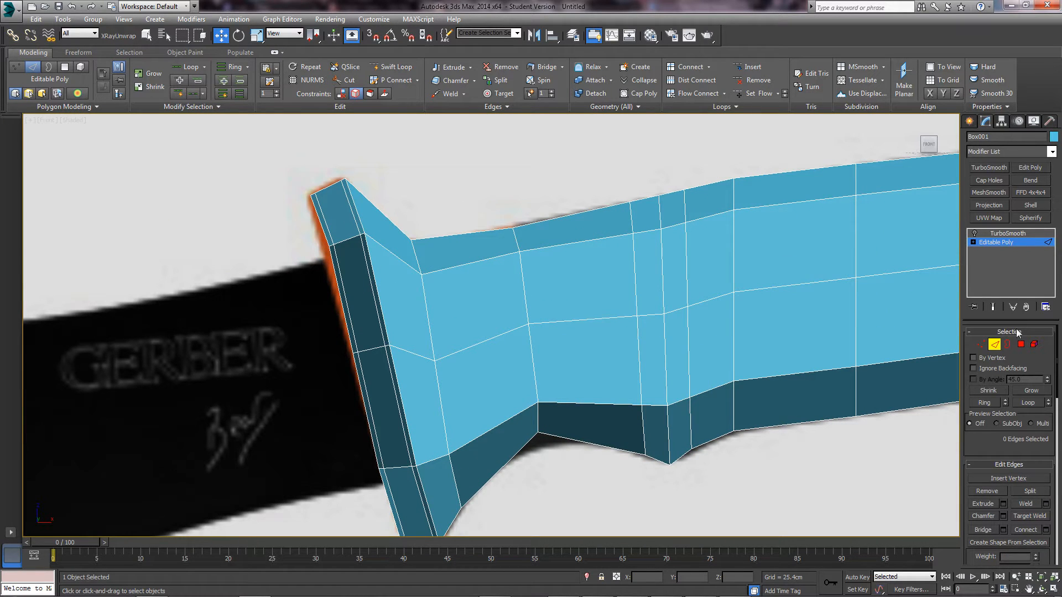
# - Show the TurboSmooth result and move the guard's top-corner vertices down to match the reference
pyautogui.scroll(4, 275, 298)
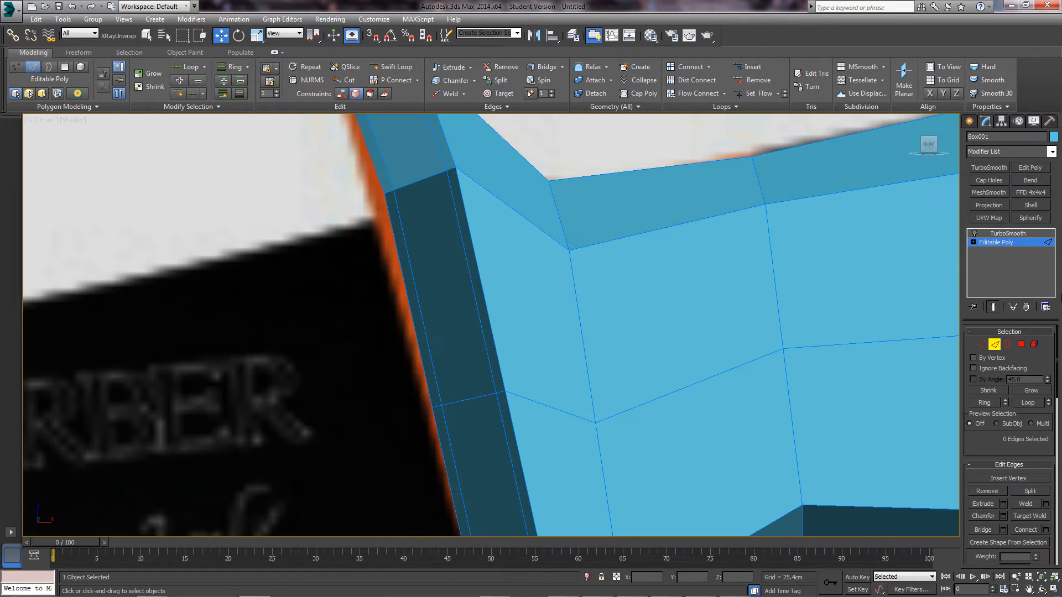
pyautogui.click(974, 232)
pyautogui.click(981, 344)
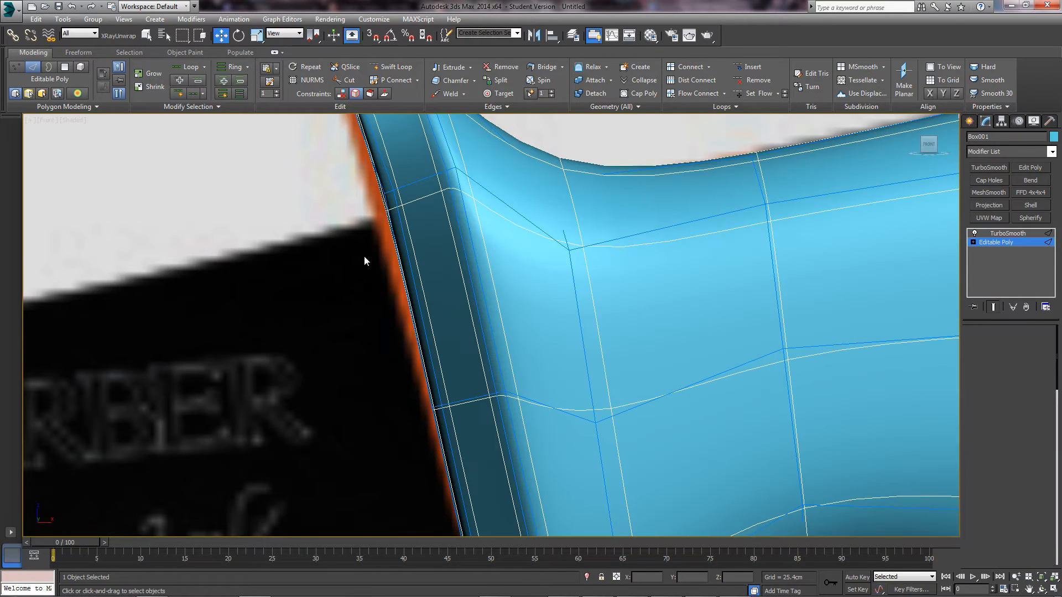
pyautogui.moveTo(457, 263); pyautogui.dragTo(429, 271)
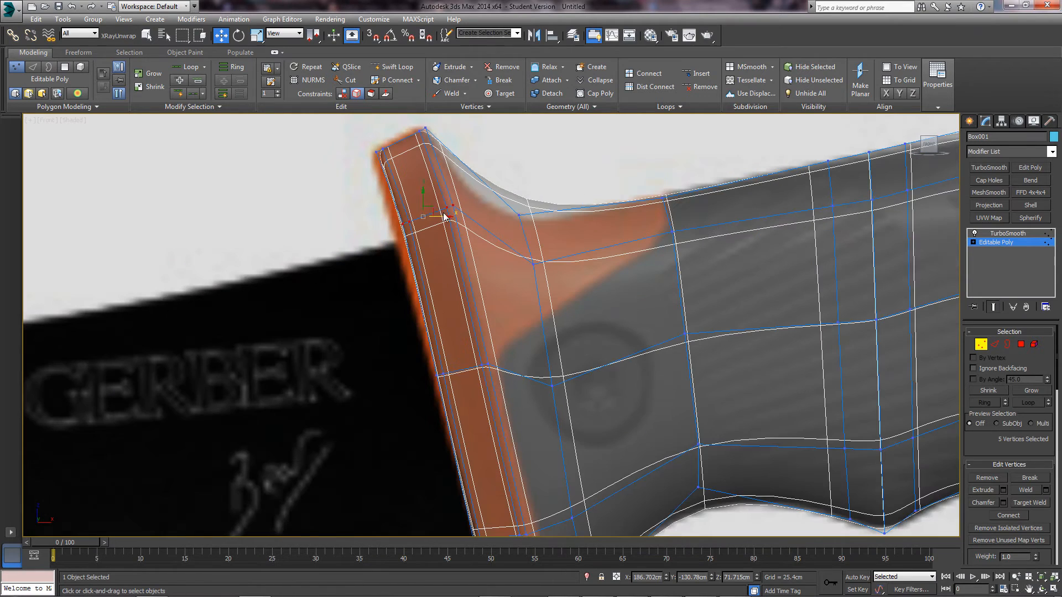
pyautogui.moveTo(432, 209); pyautogui.dragTo(449, 279)
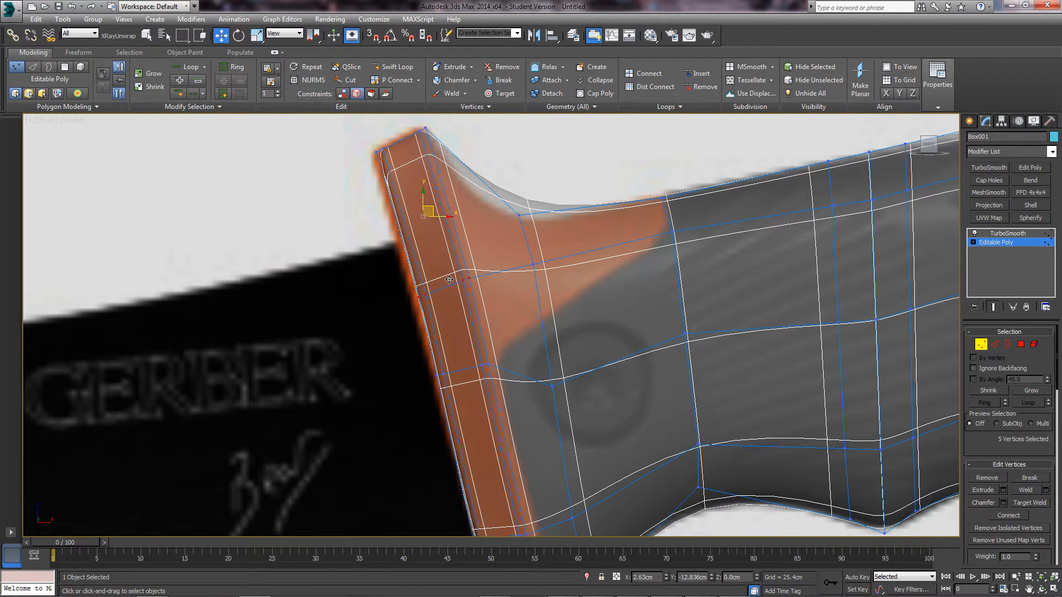
pyautogui.scroll(-4, 403, 222)
pyautogui.moveTo(449, 279); pyautogui.dragTo(466, 207, button='middle')
pyautogui.scroll(3, 489, 198)
pyautogui.scroll(-1, 465, 206)
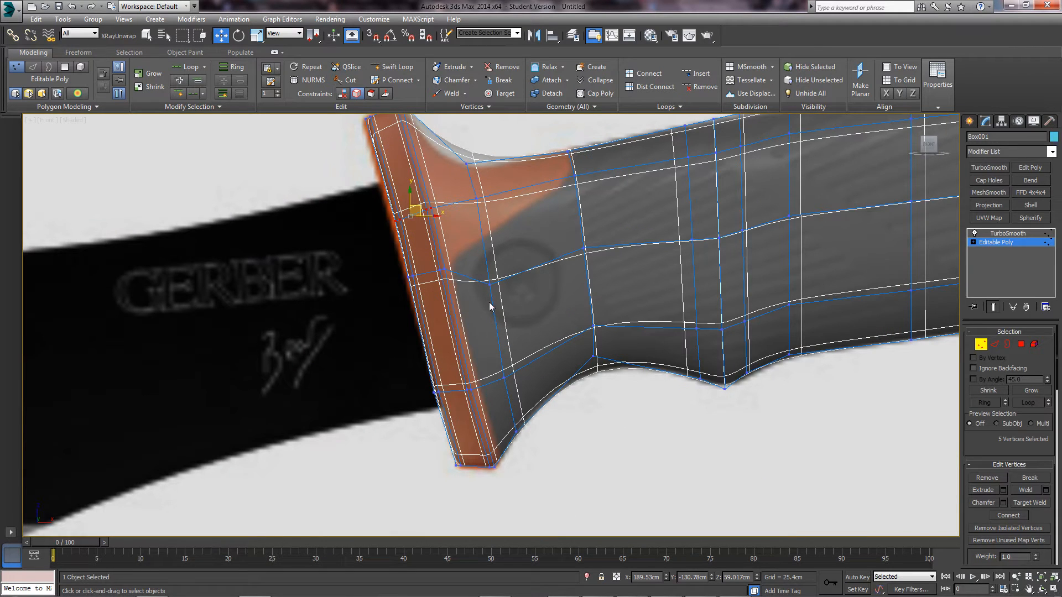
pyautogui.moveTo(478, 251); pyautogui.dragTo(479, 270, button='middle')
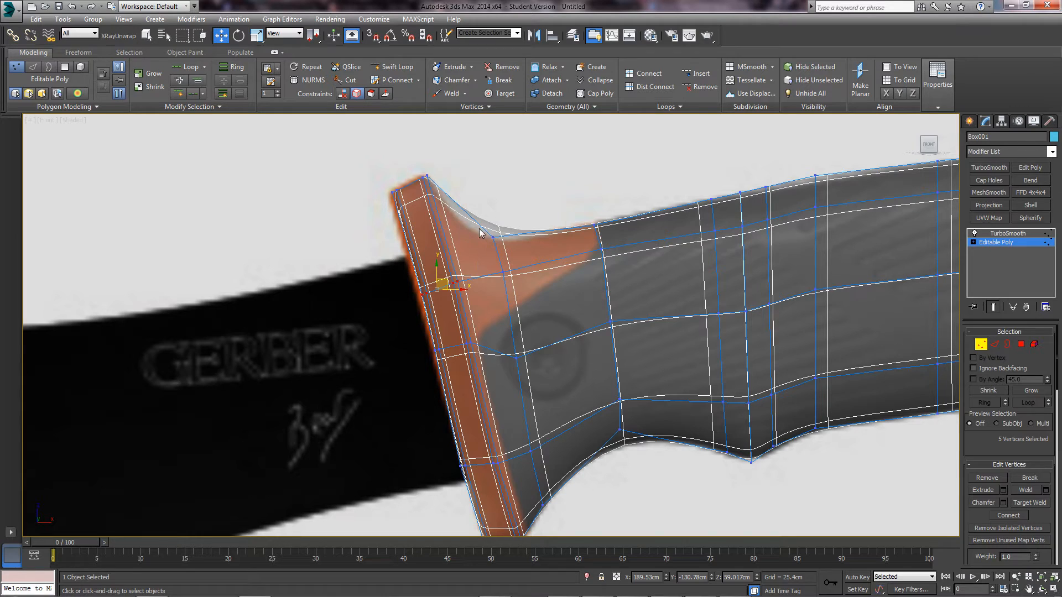
# - Select the edges across the guard end and Connect them with a new edge
pyautogui.press('2')
pyautogui.moveTo(386, 233); pyautogui.dragTo(487, 205)
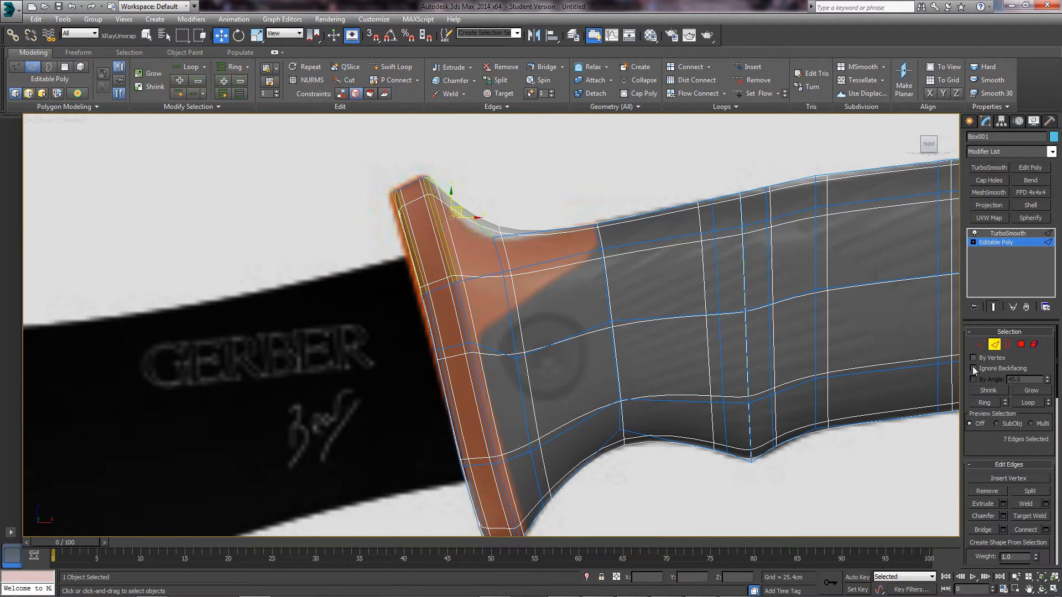
pyautogui.click(1030, 531)
pyautogui.click(514, 188)
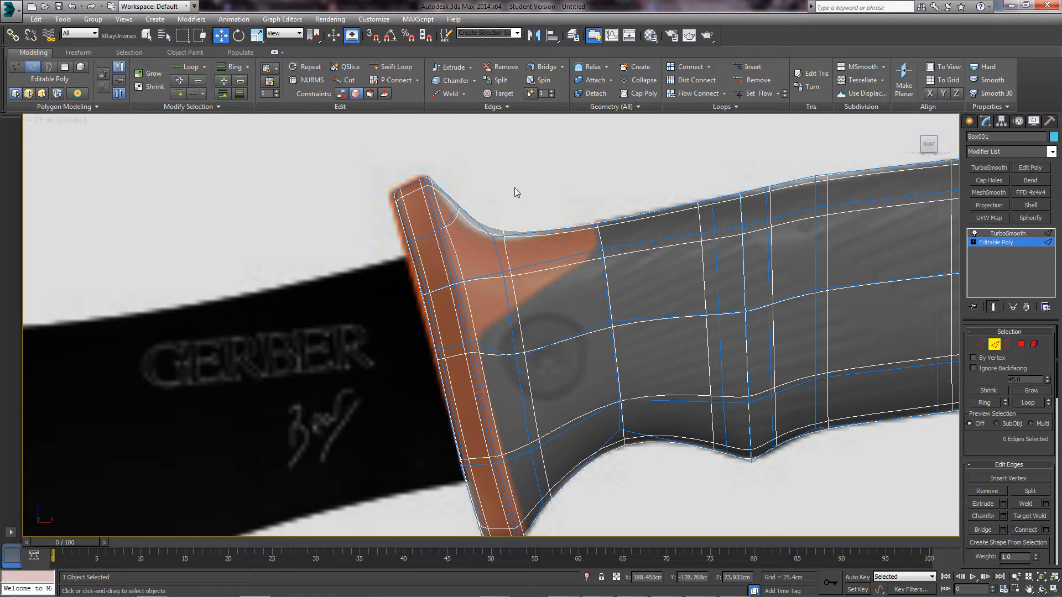
# - Undo a trial vertex slide and set up Edge constraint with see-through display off
pyautogui.scroll(3, 455, 221)
pyautogui.scroll(3, 475, 214)
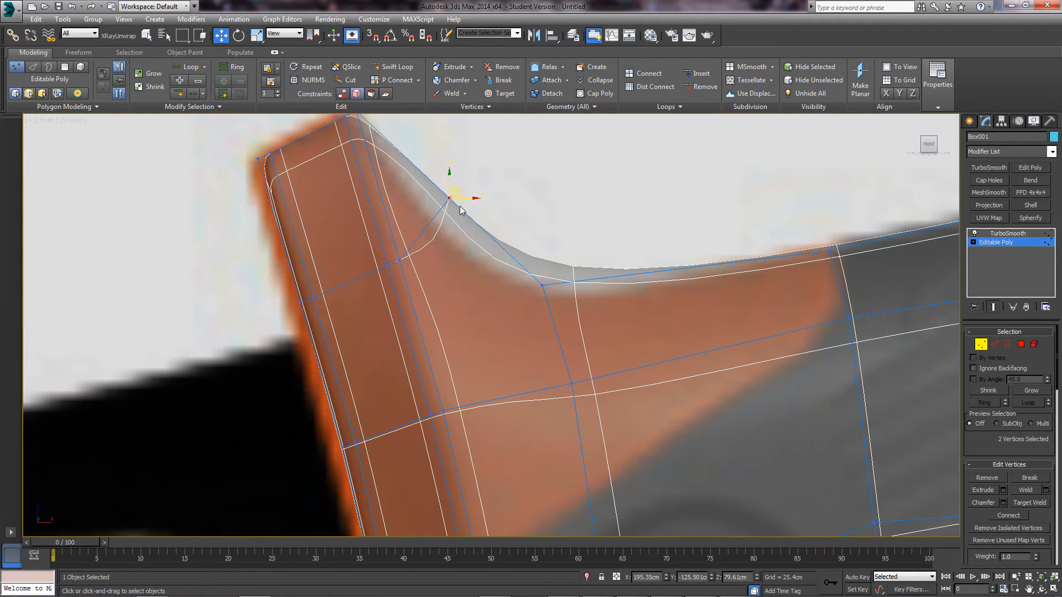
pyautogui.moveTo(457, 193); pyautogui.dragTo(470, 231)
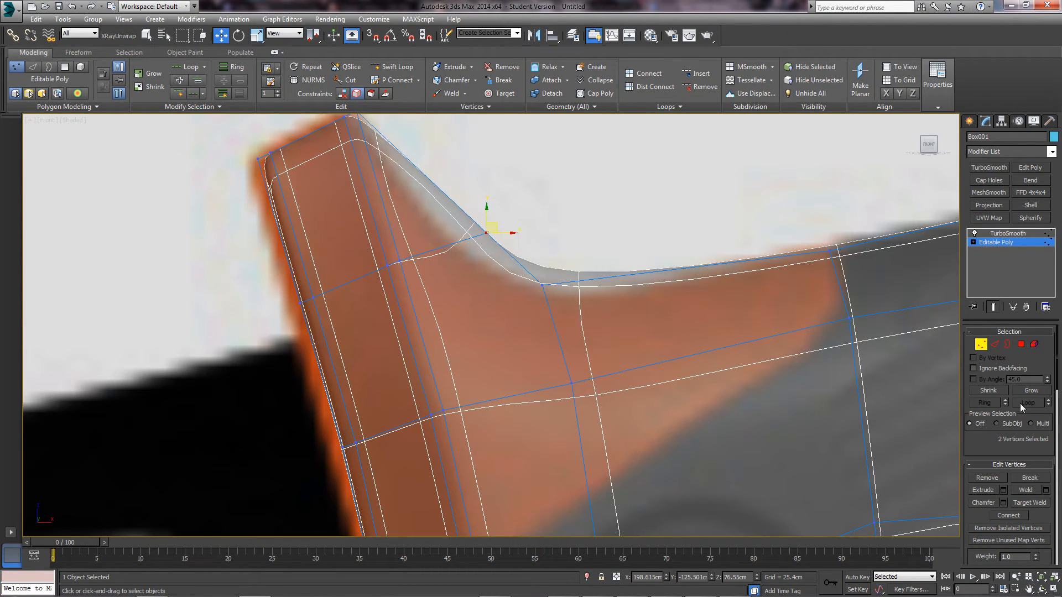
pyautogui.hotkey('ctrl', 'z')
pyautogui.moveTo(992, 449); pyautogui.dragTo(982, 398)
pyautogui.hotkey('alt', 'x')
pyautogui.moveTo(1041, 542); pyautogui.dragTo(1015, 423)
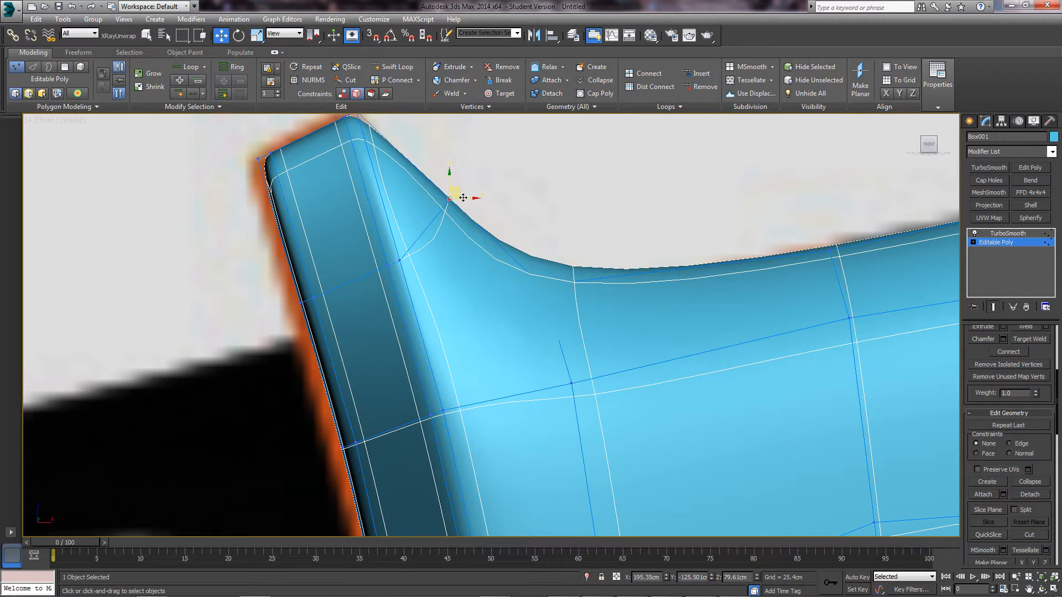
# - Slide the two guard vertices down along their edge and orbit to inspect the guard
pyautogui.moveTo(463, 198); pyautogui.dragTo(451, 247)
pyautogui.hotkey('alt', 'x')
pyautogui.click(486, 238)
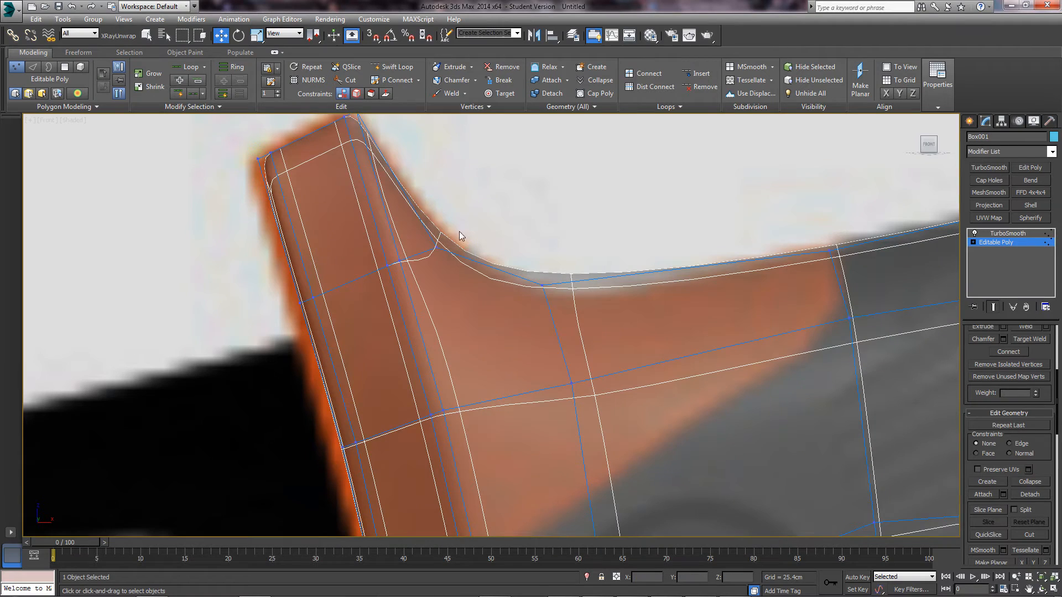
pyautogui.keyDown('alt'); pyautogui.moveTo(459, 232); pyautogui.dragTo(394, 267, button='middle'); pyautogui.keyUp('alt')
pyautogui.hotkey('alt', 'x')
pyautogui.scroll(-4, 619, 235)
pyautogui.keyDown('alt'); pyautogui.moveTo(619, 234); pyautogui.dragTo(881, 338, button='middle'); pyautogui.keyUp('alt')
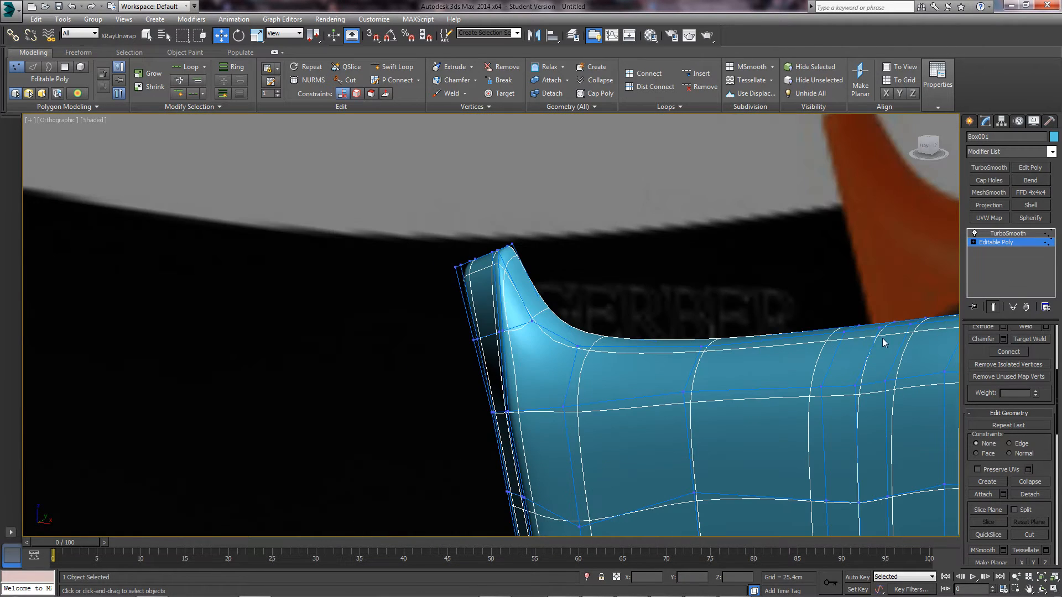
# - Hide the smoothed result and orbit the bare cage over the reference
pyautogui.click(992, 308)
pyautogui.keyDown('alt'); pyautogui.moveTo(669, 298); pyautogui.dragTo(510, 277, button='middle'); pyautogui.keyUp('alt')
pyautogui.scroll(2, 502, 321)
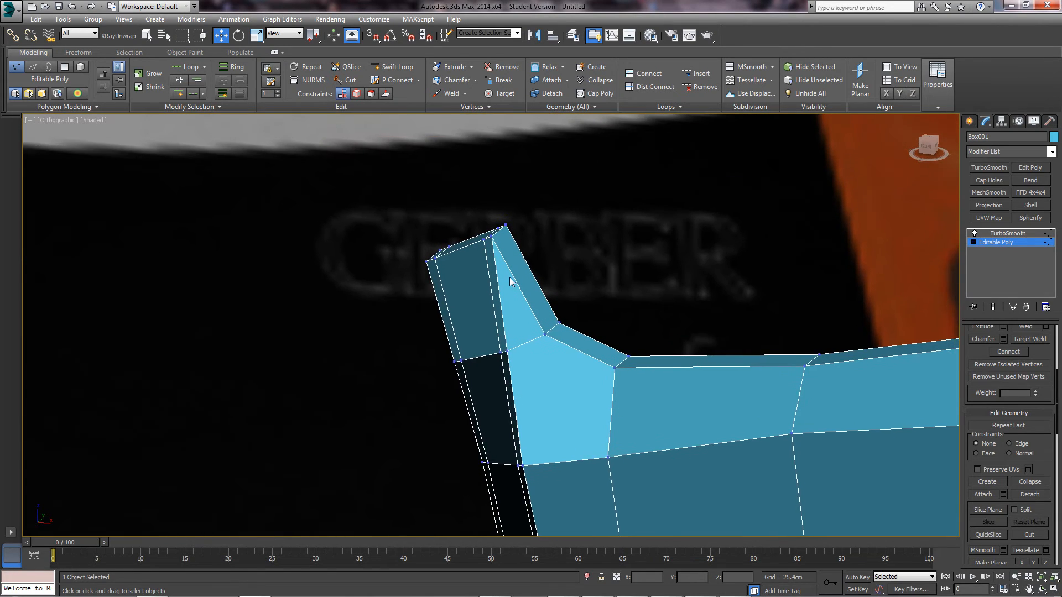
pyautogui.scroll(1, 510, 277)
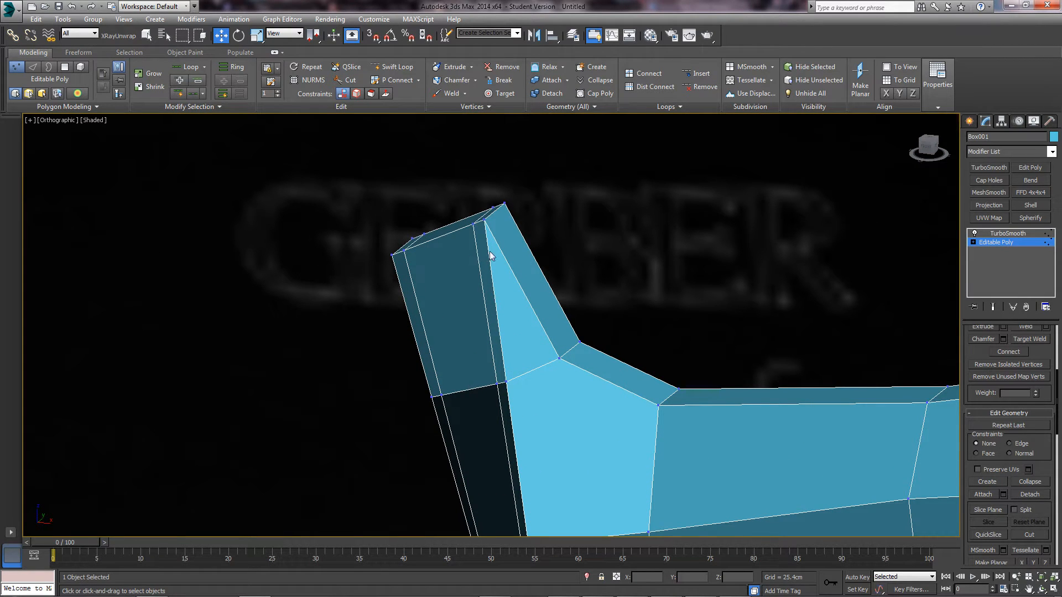
pyautogui.keyDown('alt'); pyautogui.moveTo(439, 287); pyautogui.dragTo(468, 271, button='middle'); pyautogui.keyUp('alt')
pyautogui.scroll(-3, 477, 290)
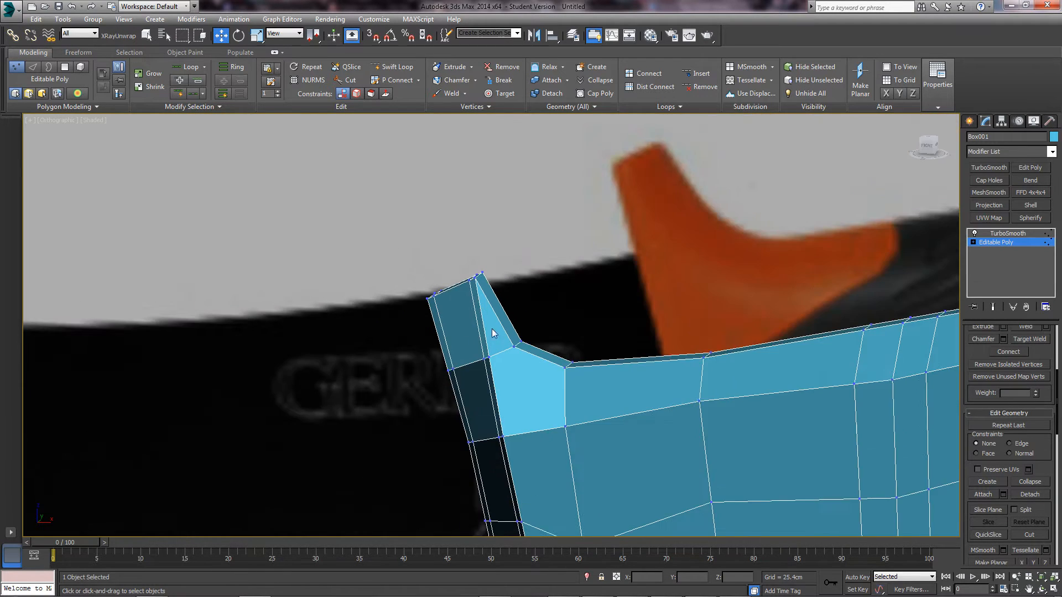
pyautogui.scroll(-3, 492, 329)
pyautogui.moveTo(494, 332); pyautogui.dragTo(521, 362, button='middle')
pyautogui.moveTo(522, 362); pyautogui.dragTo(545, 430, button='middle')
pyautogui.scroll(1, 545, 431)
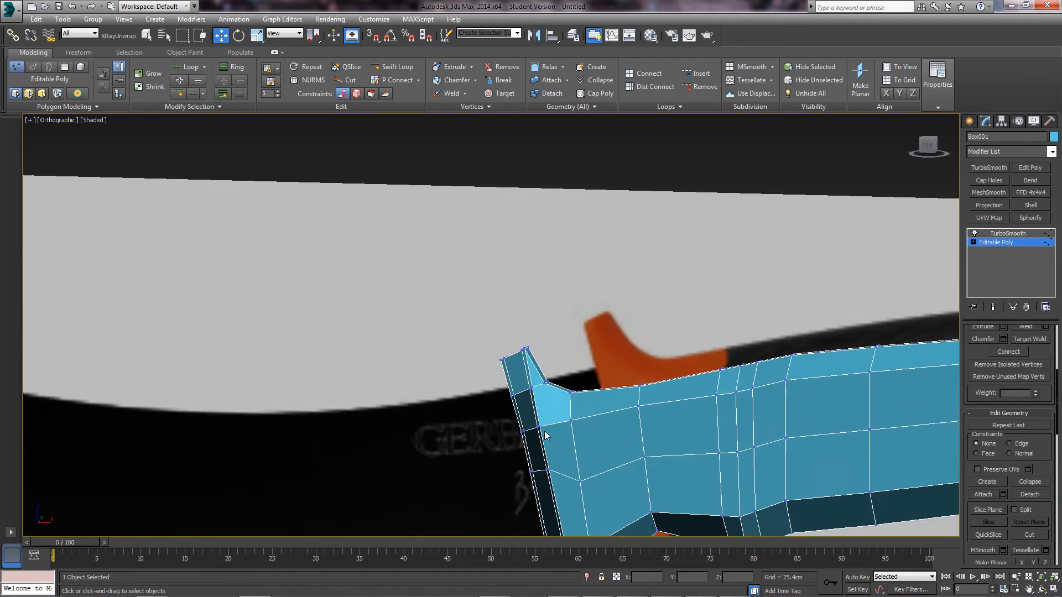
pyautogui.scroll(5, 545, 430)
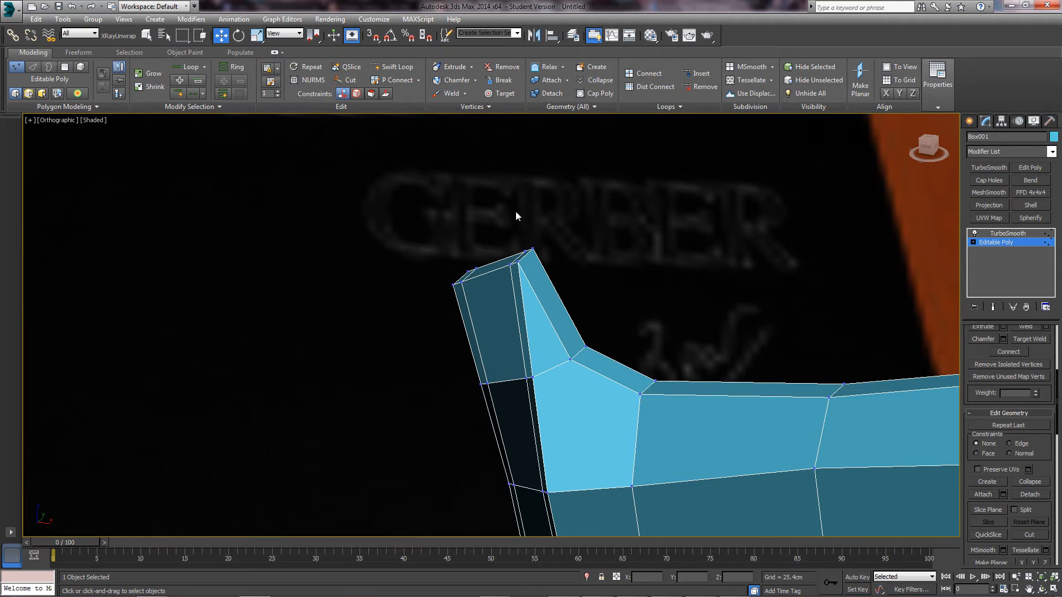
# - Cancel Swift Loop, select the guard flap's vertical edges, preview Connect, then cancel it
pyautogui.click(394, 66)
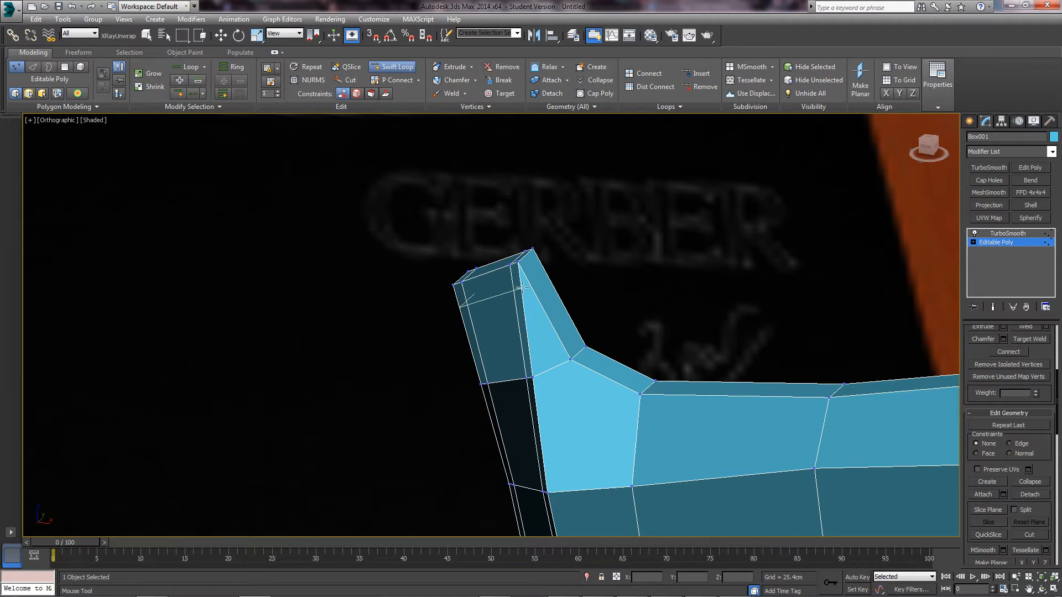
pyautogui.press('w')
pyautogui.press('2')
pyautogui.keyDown('alt'); pyautogui.moveTo(487, 302); pyautogui.dragTo(426, 360, button='middle'); pyautogui.keyUp('alt')
pyautogui.keyDown('ctrl'); pyautogui.moveTo(540, 360); pyautogui.dragTo(500, 374); pyautogui.keyUp('ctrl')
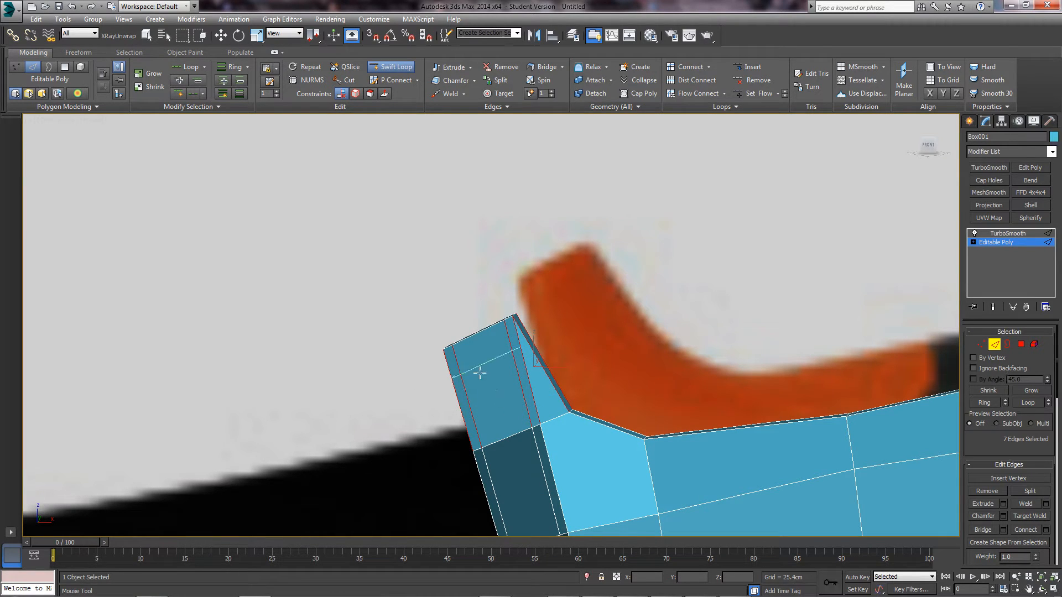
pyautogui.click(1046, 530)
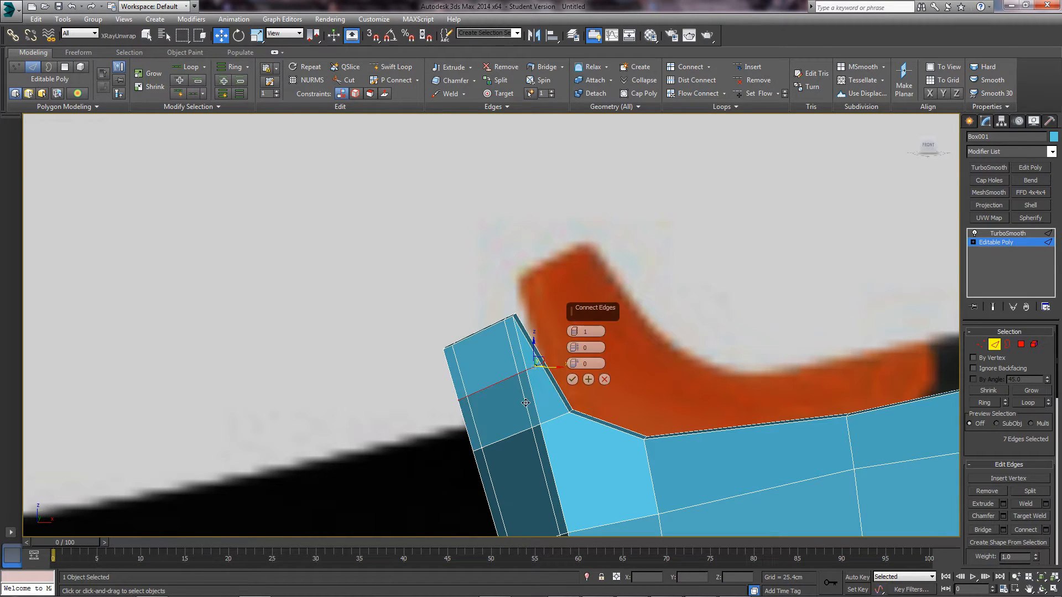
pyautogui.keyDown('alt'); pyautogui.moveTo(559, 354); pyautogui.dragTo(617, 377, button='middle'); pyautogui.keyUp('alt')
pyautogui.click(604, 379)
# - Exit Edge mode, deselect the handle, and orbit to an angled view of the knife
pyautogui.click(995, 346)
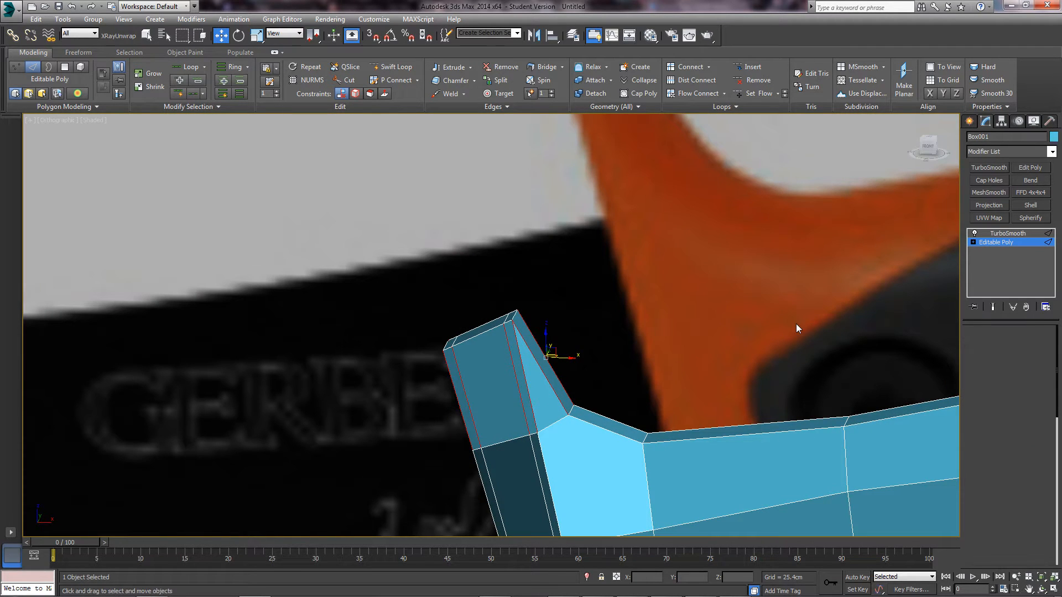
pyautogui.click(626, 287)
pyautogui.scroll(-7, 622, 287)
pyautogui.keyDown('alt'); pyautogui.moveTo(657, 315); pyautogui.dragTo(682, 318, button='middle'); pyautogui.keyUp('alt')
# - Select the handle's Editable Poly in Edge mode and orbit to see its end-on
pyautogui.moveTo(751, 330); pyautogui.dragTo(656, 308, button='middle')
pyautogui.click(685, 334)
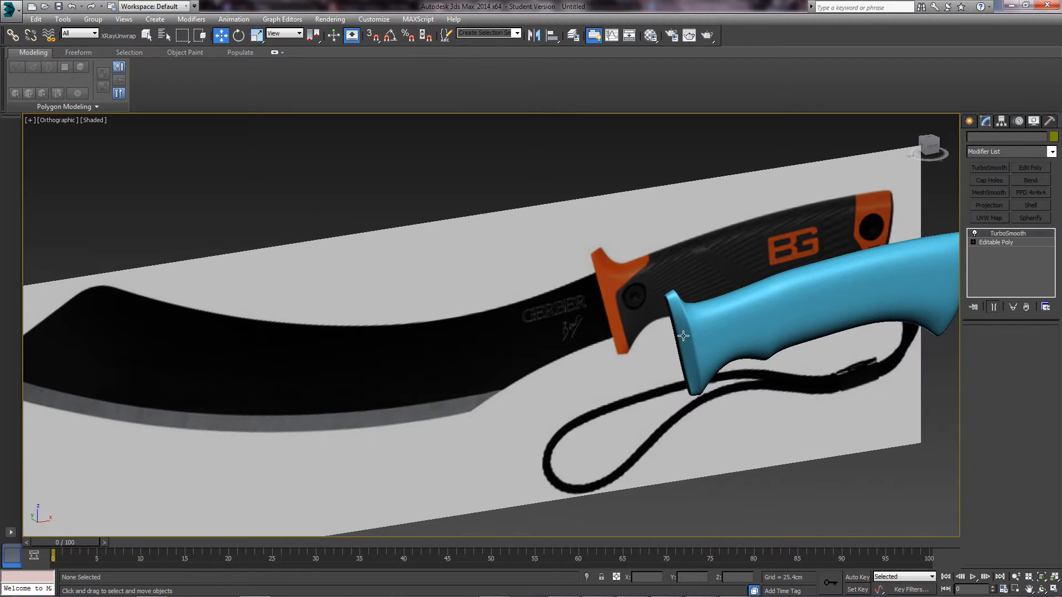
pyautogui.scroll(3, 685, 334)
pyautogui.scroll(3, 691, 342)
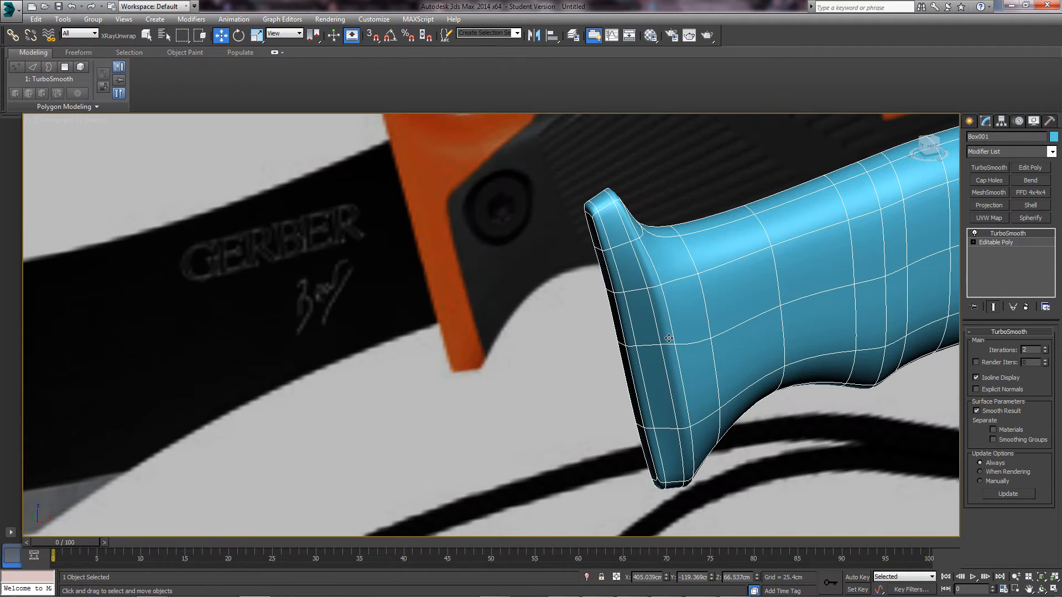
pyautogui.click(997, 242)
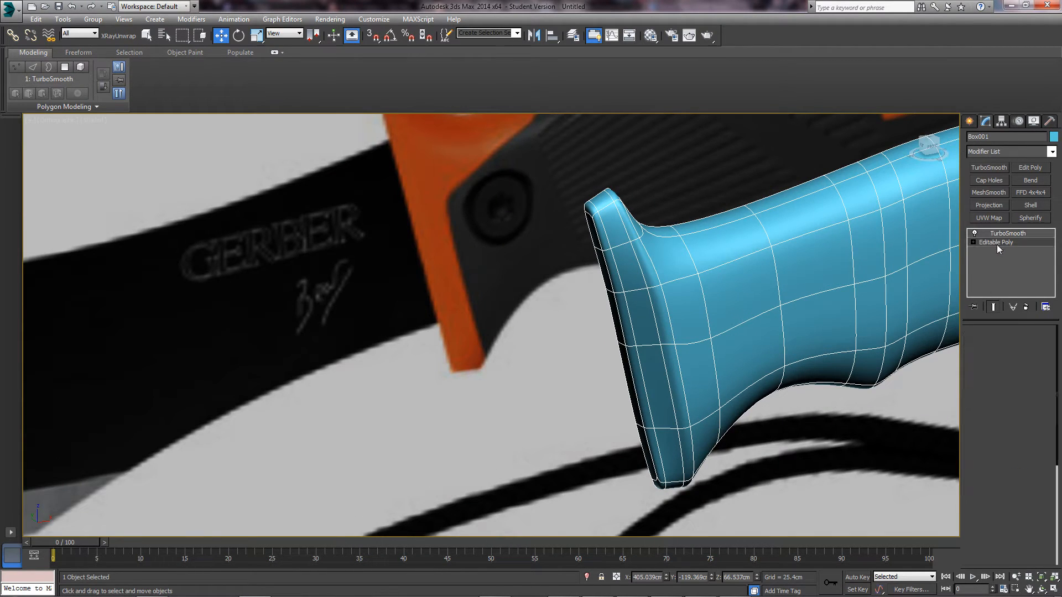
pyautogui.click(983, 344)
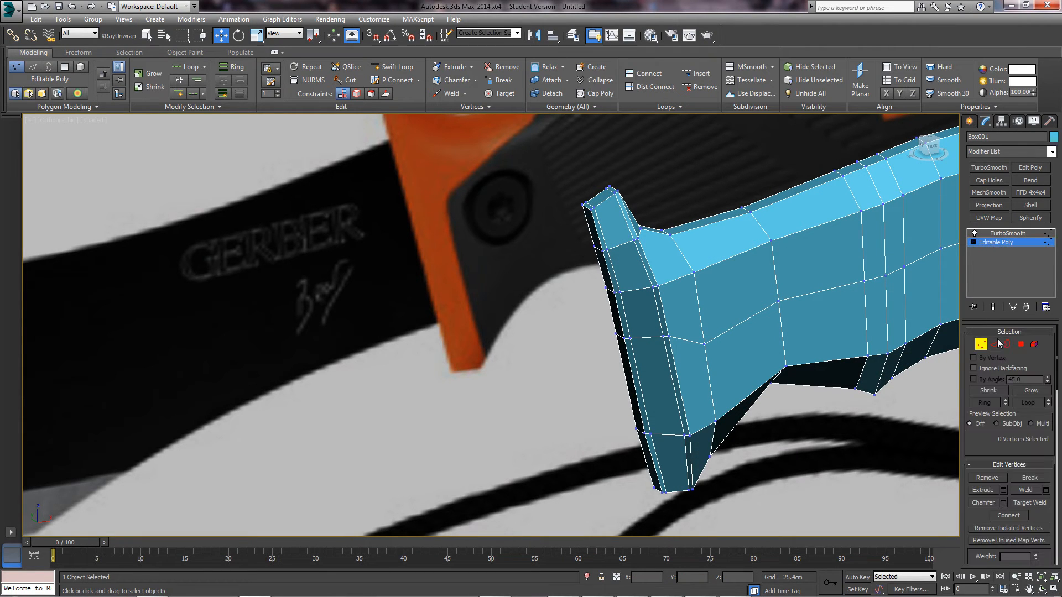
pyautogui.click(995, 344)
pyautogui.keyDown('alt'); pyautogui.moveTo(564, 264); pyautogui.dragTo(577, 309, button='middle'); pyautogui.keyUp('alt')
pyautogui.scroll(3, 577, 308)
# - Select a run of edges down the butt end's left corner
pyautogui.click(556, 302)
pyautogui.keyDown('ctrl'); pyautogui.click(562, 340); pyautogui.keyUp('ctrl')
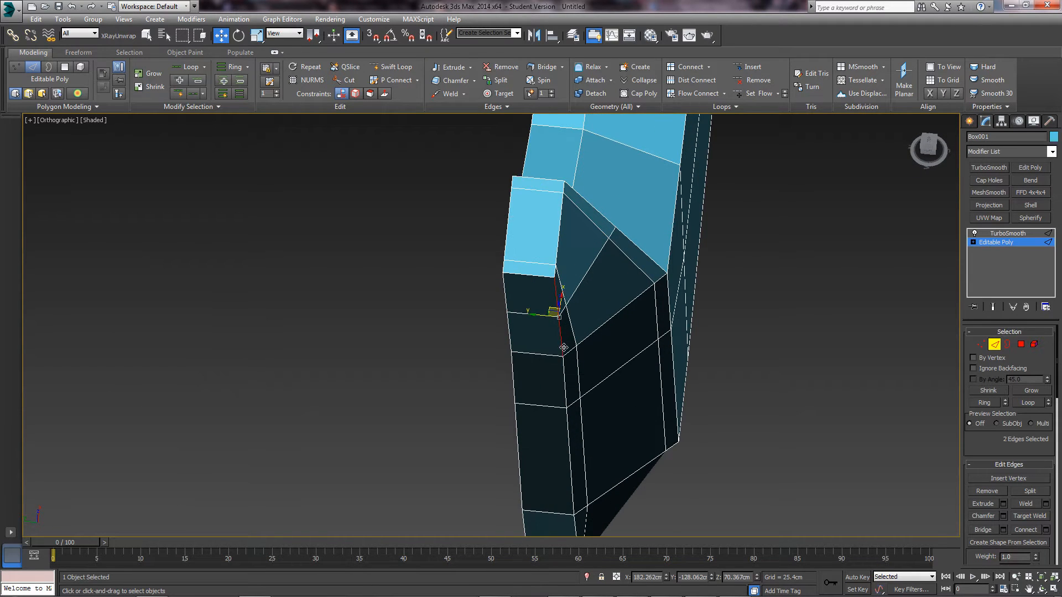
pyautogui.keyDown('ctrl'); pyautogui.click(564, 378); pyautogui.keyUp('ctrl')
pyautogui.keyDown('ctrl'); pyautogui.click(568, 430); pyautogui.keyUp('ctrl')
pyautogui.moveTo(568, 415); pyautogui.dragTo(605, 308, button='middle')
pyautogui.keyDown('ctrl'); pyautogui.click(569, 427); pyautogui.keyUp('ctrl')
pyautogui.scroll(4, 682, 235)
pyautogui.keyDown('alt'); pyautogui.moveTo(682, 235); pyautogui.dragTo(731, 296, button='middle'); pyautogui.keyUp('alt')
pyautogui.moveTo(613, 127); pyautogui.dragTo(634, 233, button='middle')
pyautogui.scroll(-2, 635, 254)
# - Select five inner strip edges on the butt end and move them along Y
pyautogui.click(621, 206)
pyautogui.keyDown('ctrl'); pyautogui.click(645, 284); pyautogui.keyUp('ctrl')
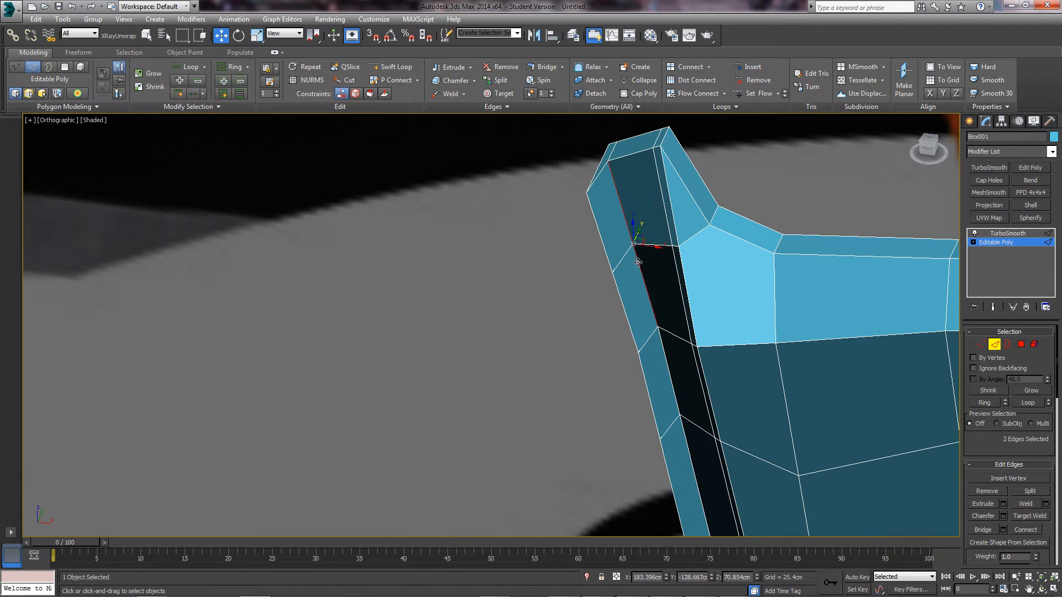
pyautogui.moveTo(674, 369); pyautogui.dragTo(643, 239, button='middle')
pyautogui.keyDown('ctrl'); pyautogui.click(645, 312); pyautogui.keyUp('ctrl')
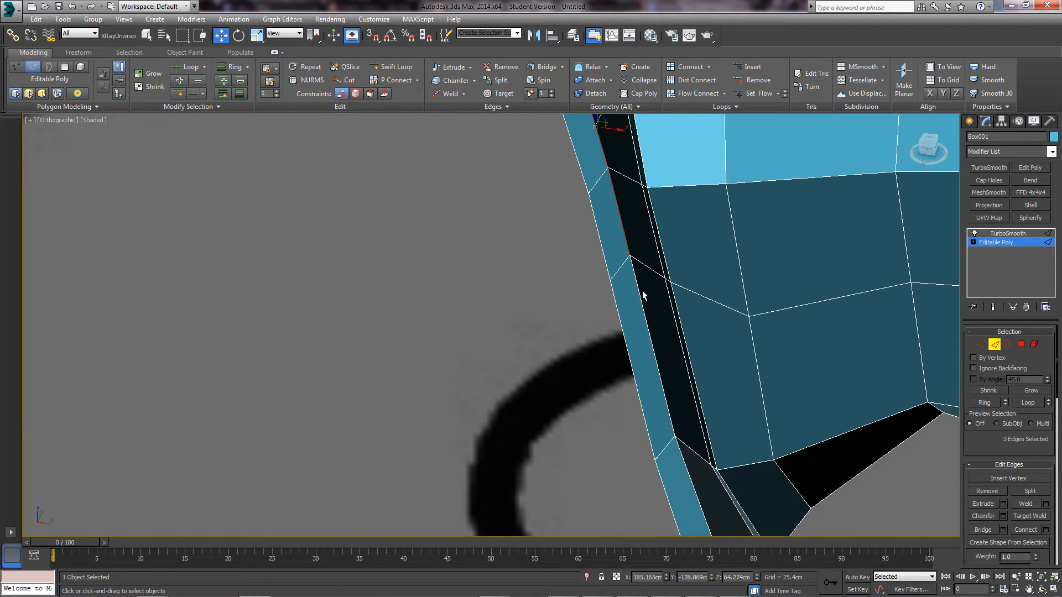
pyautogui.keyDown('ctrl'); pyautogui.click(647, 318); pyautogui.keyUp('ctrl')
pyautogui.keyDown('alt'); pyautogui.moveTo(676, 332); pyautogui.dragTo(652, 390, button='middle'); pyautogui.keyUp('alt')
pyautogui.keyDown('ctrl'); pyautogui.click(661, 360); pyautogui.keyUp('ctrl')
pyautogui.moveTo(589, 285); pyautogui.dragTo(624, 286)
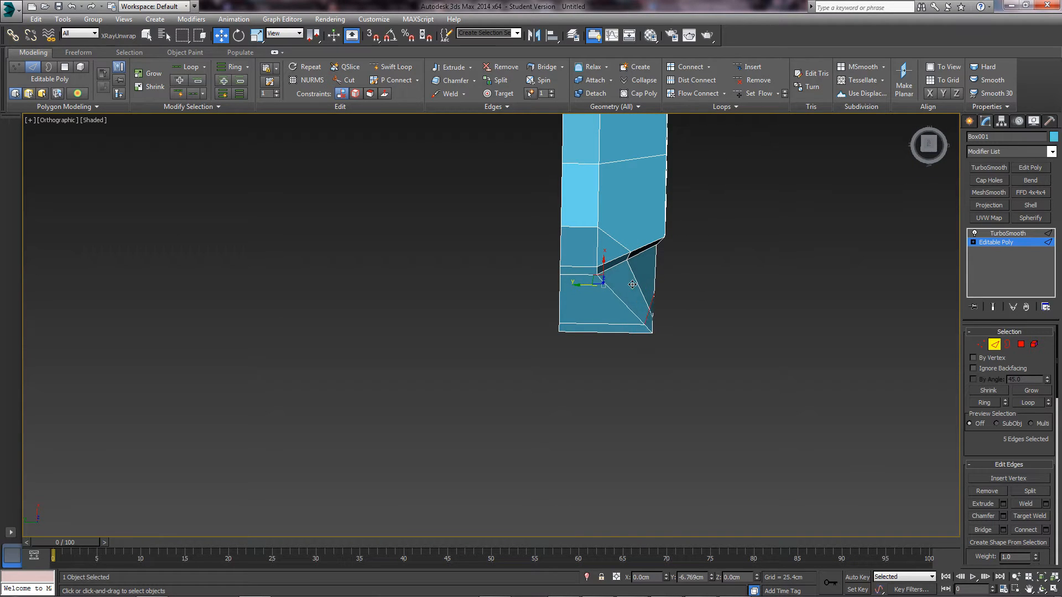
pyautogui.keyDown('alt'); pyautogui.moveTo(628, 283); pyautogui.dragTo(596, 252, button='middle'); pyautogui.keyUp('alt')
# - Remove the edge loop across the guard and frame the handle in Perspective view
pyautogui.scroll(3, 602, 243)
pyautogui.scroll(2, 597, 251)
pyautogui.click(588, 242)
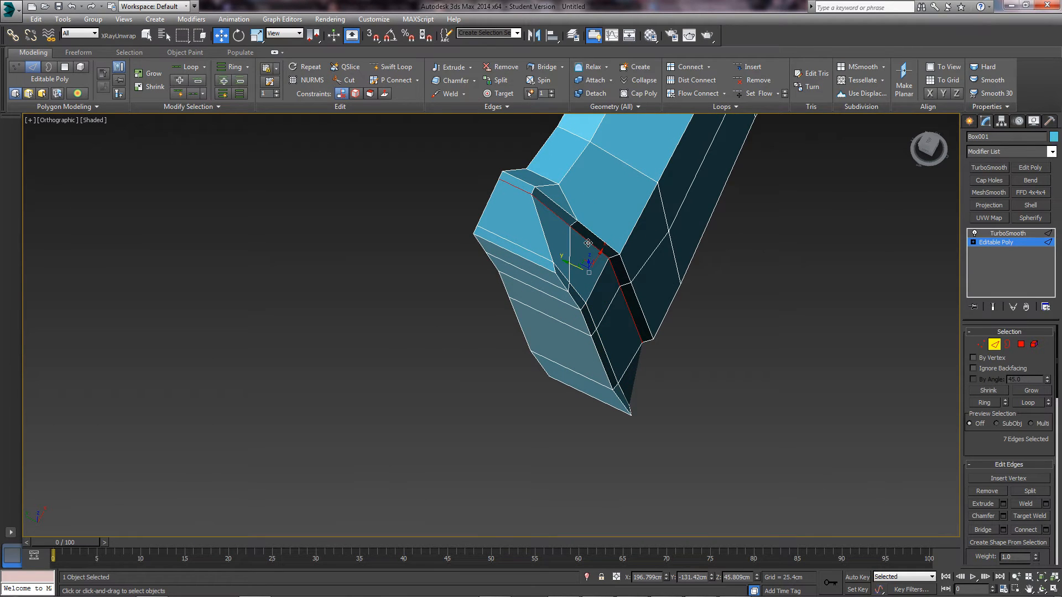
pyautogui.hotkey('ctrl', 'BackSpace')
pyautogui.keyDown('alt'); pyautogui.moveTo(616, 249); pyautogui.dragTo(558, 229, button='middle'); pyautogui.keyUp('alt')
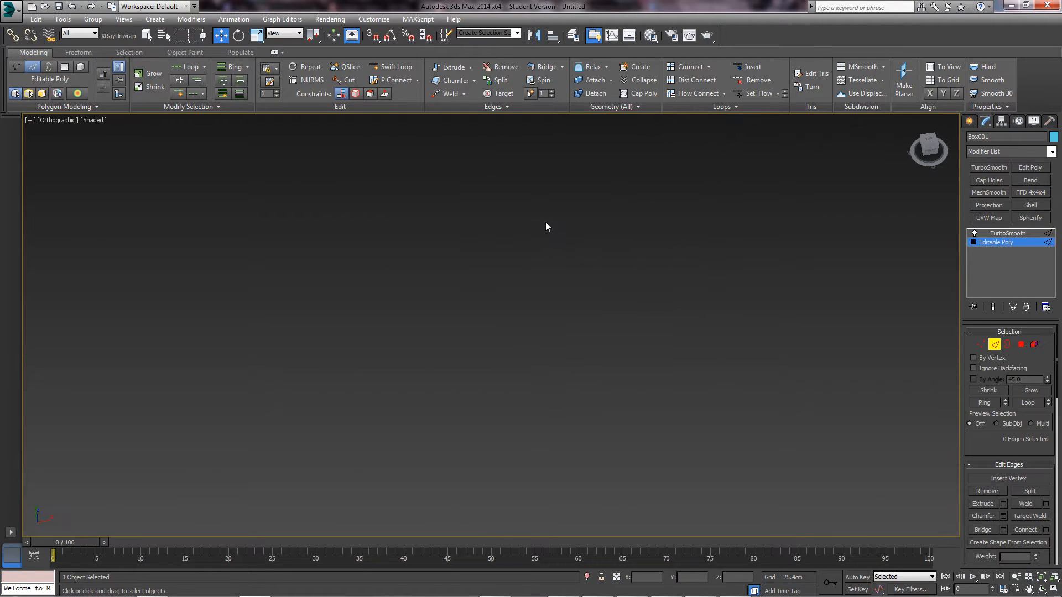
pyautogui.press('p')
pyautogui.press('z')
pyautogui.keyDown('alt'); pyautogui.moveTo(400, 282); pyautogui.dragTo(514, 235, button='middle'); pyautogui.keyUp('alt')
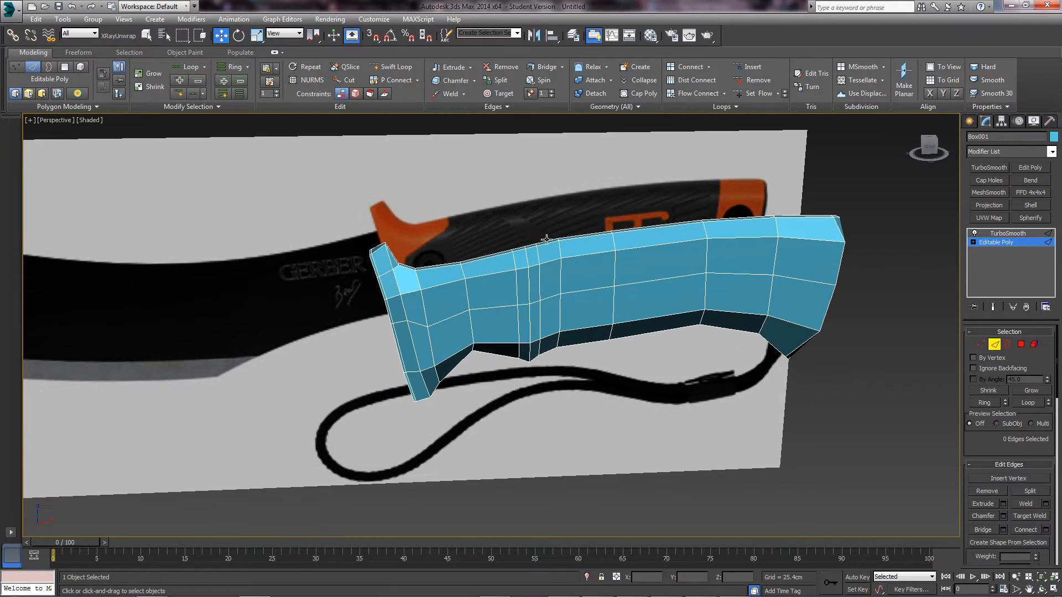
# - Turn on Show End Result and frame the guard's upper tip in the front view
pyautogui.click(994, 307)
pyautogui.keyDown('alt'); pyautogui.moveTo(443, 276); pyautogui.dragTo(552, 333, button='middle'); pyautogui.keyUp('alt')
pyautogui.scroll(5, 457, 271)
pyautogui.scroll(-3, 486, 289)
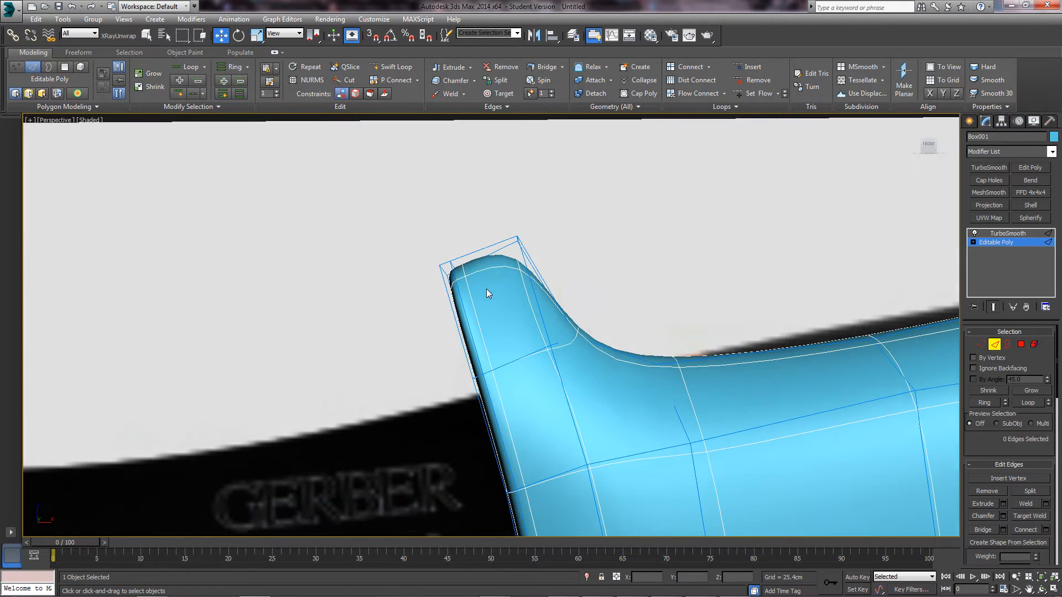
pyautogui.press('f')
pyautogui.scroll(2, 549, 269)
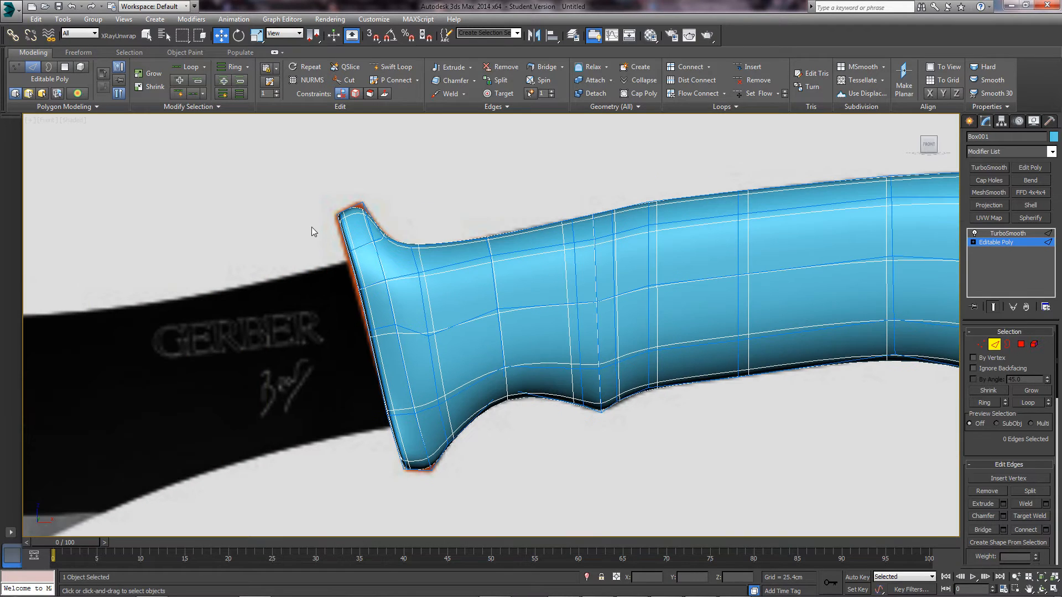
pyautogui.moveTo(362, 263); pyautogui.dragTo(434, 299, button='middle')
pyautogui.scroll(5, 402, 258)
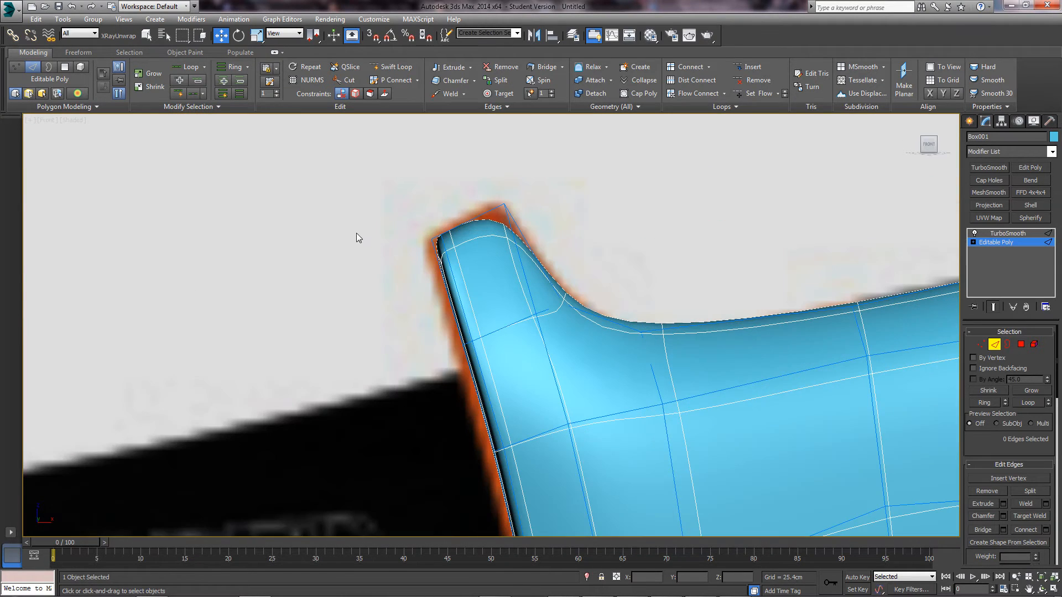
pyautogui.moveTo(455, 241); pyautogui.dragTo(412, 247, button='middle')
# - Connect the six guard-tip edges with one new loop, slid about -85 toward the tip
pyautogui.click(393, 66)
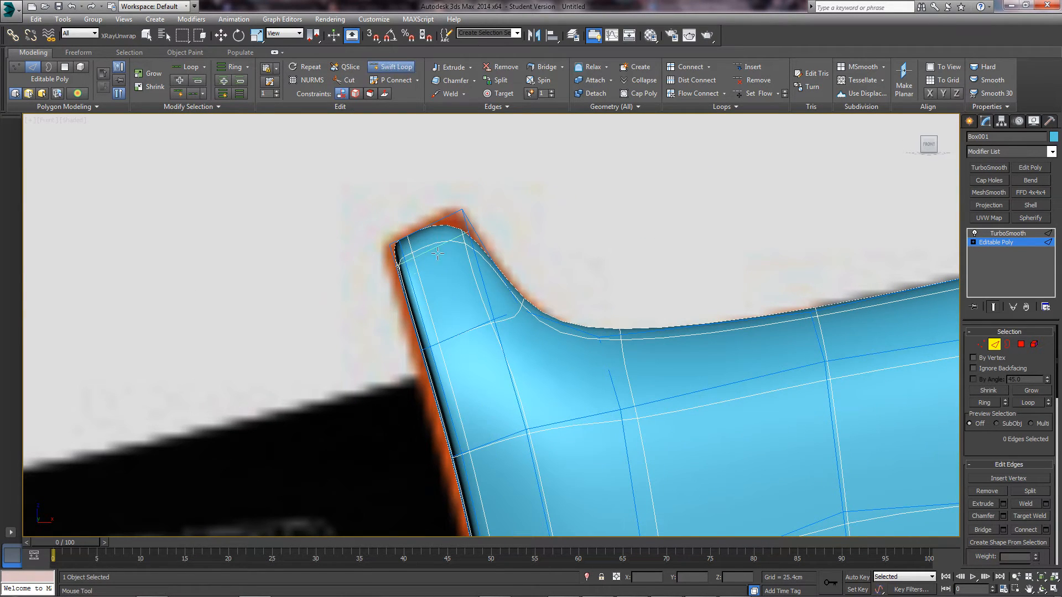
pyautogui.rightClick(435, 234)
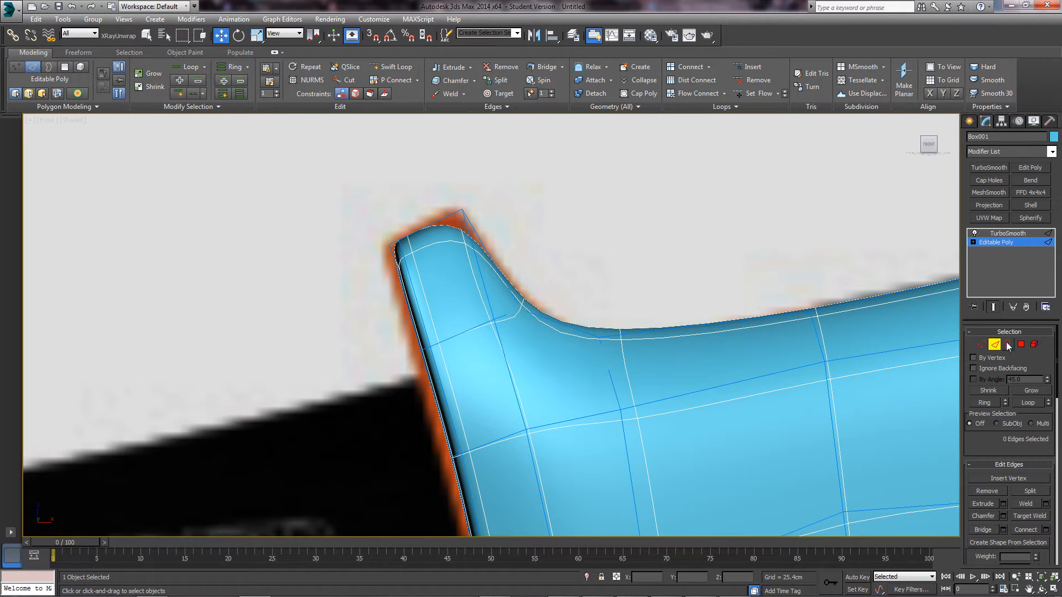
pyautogui.click(993, 306)
pyautogui.keyDown('ctrl'); pyautogui.moveTo(447, 257); pyautogui.dragTo(452, 256); pyautogui.keyUp('ctrl')
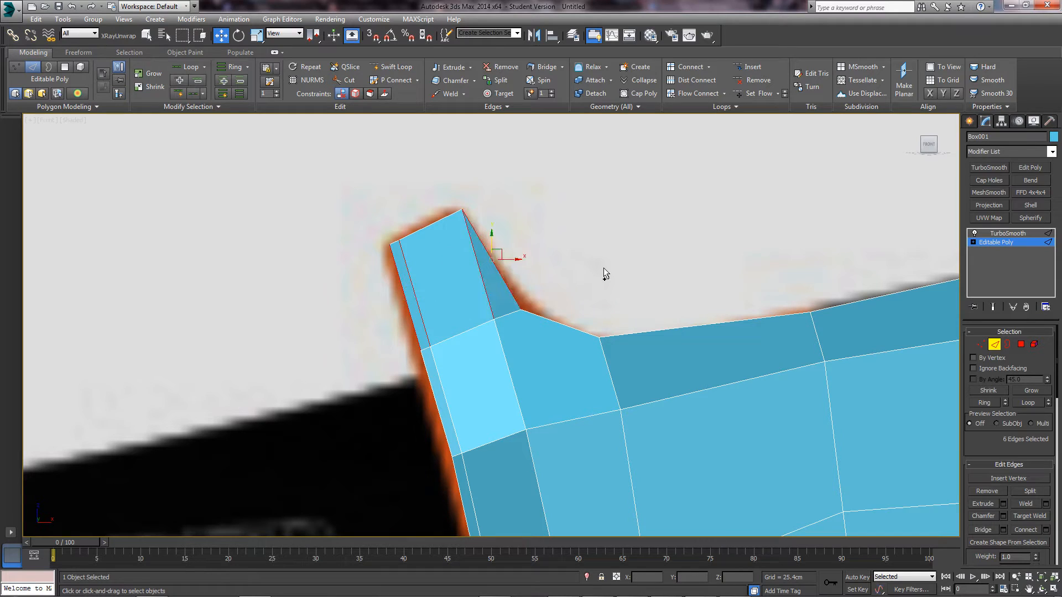
pyautogui.click(1046, 530)
pyautogui.click(995, 308)
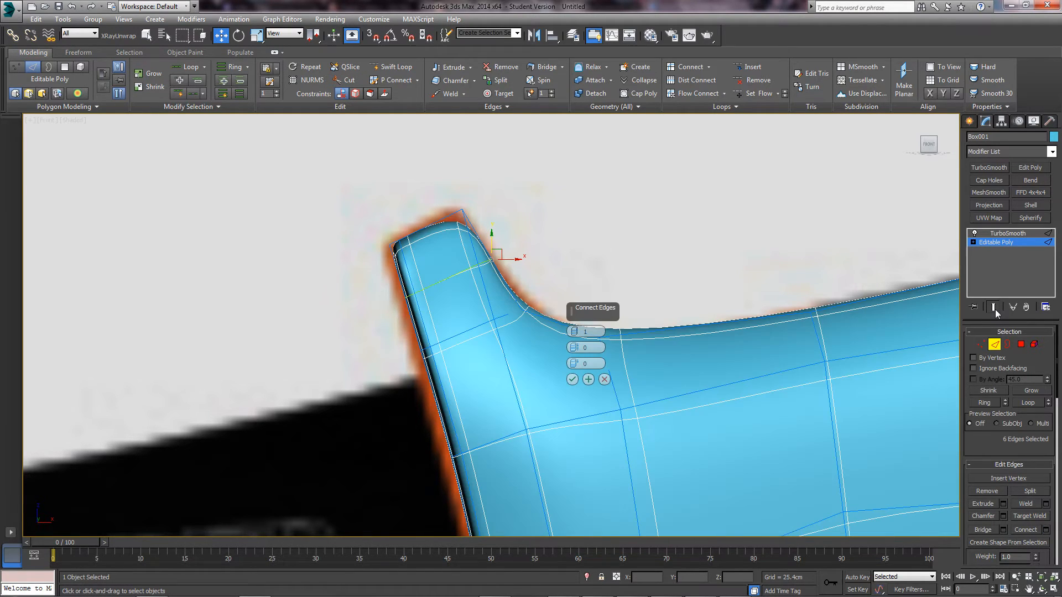
pyautogui.moveTo(576, 367); pyautogui.dragTo(596, 548)
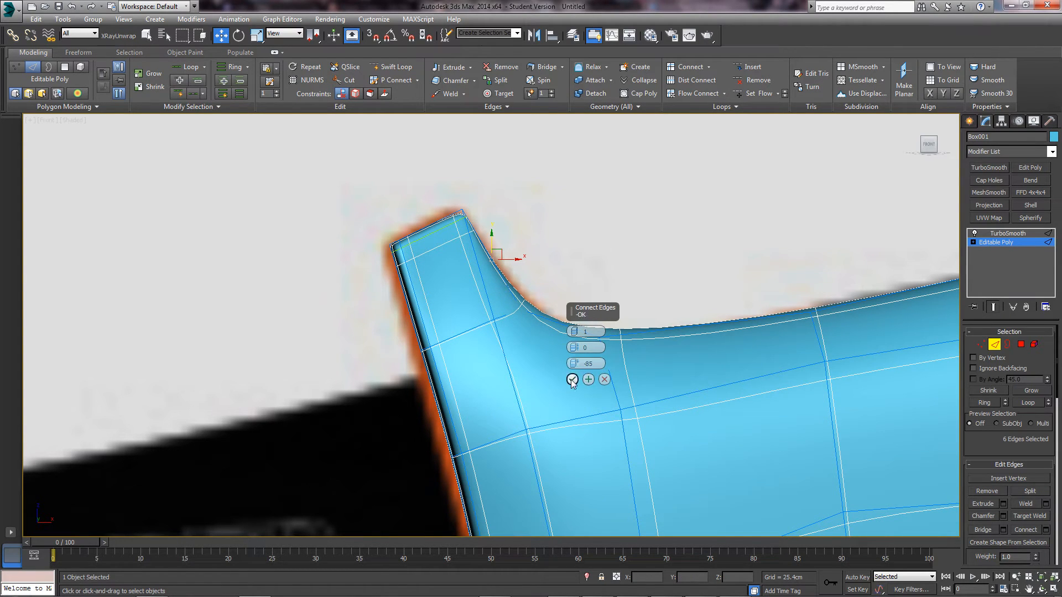
pyautogui.click(573, 379)
# - Exit to object level, then reselect the blue handle and frame it in front view
pyautogui.press('2')
pyautogui.click(683, 261)
pyautogui.keyDown('alt'); pyautogui.moveTo(493, 265); pyautogui.dragTo(464, 305, button='middle'); pyautogui.keyUp('alt')
pyautogui.scroll(-8, 464, 306)
pyautogui.keyDown('alt'); pyautogui.moveTo(383, 332); pyautogui.dragTo(315, 280, button='middle'); pyautogui.keyUp('alt')
pyautogui.press('f')
pyautogui.keyDown('alt'); pyautogui.moveTo(399, 287); pyautogui.dragTo(502, 400, button='middle'); pyautogui.keyUp('alt')
pyautogui.click(576, 295)
pyautogui.press('f')
pyautogui.press('z')
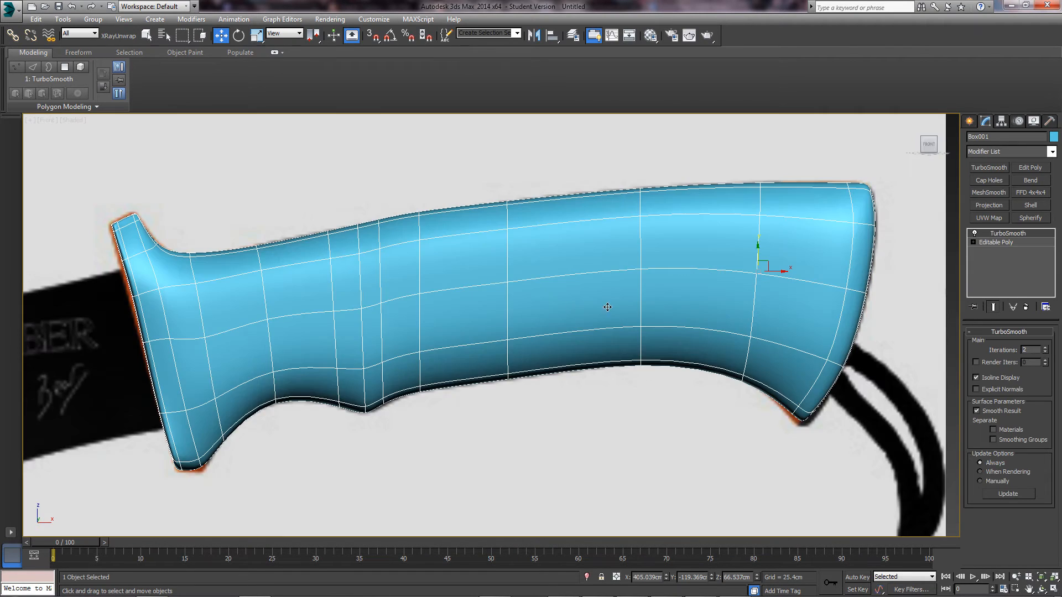
pyautogui.moveTo(321, 359); pyautogui.dragTo(600, 305, button='middle')
# - Add a support edge loop across the bottom guard tip, slid upward
pyautogui.click(1004, 244)
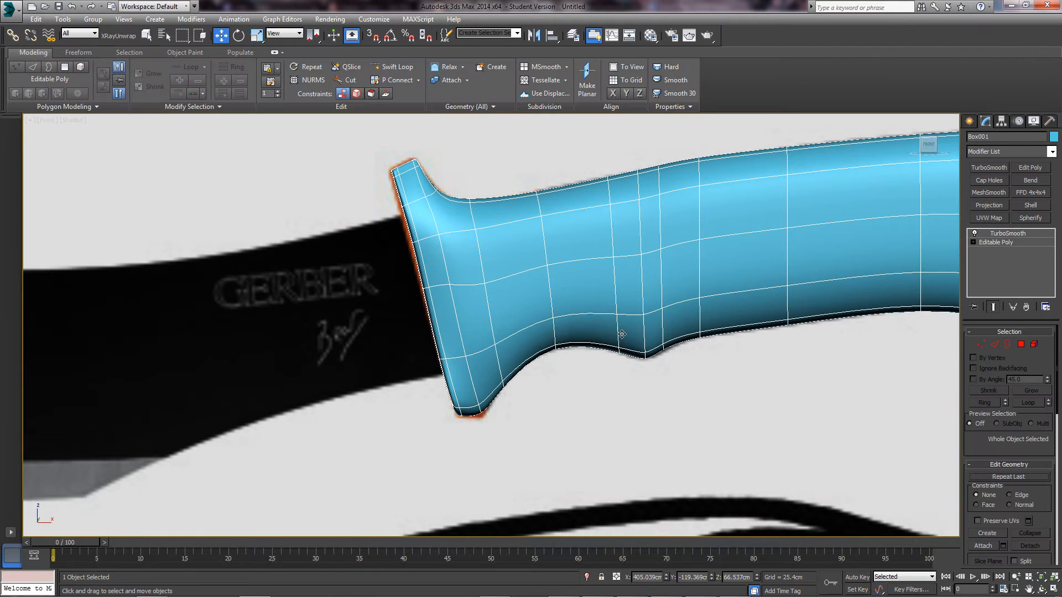
pyautogui.click(994, 345)
pyautogui.scroll(6, 524, 362)
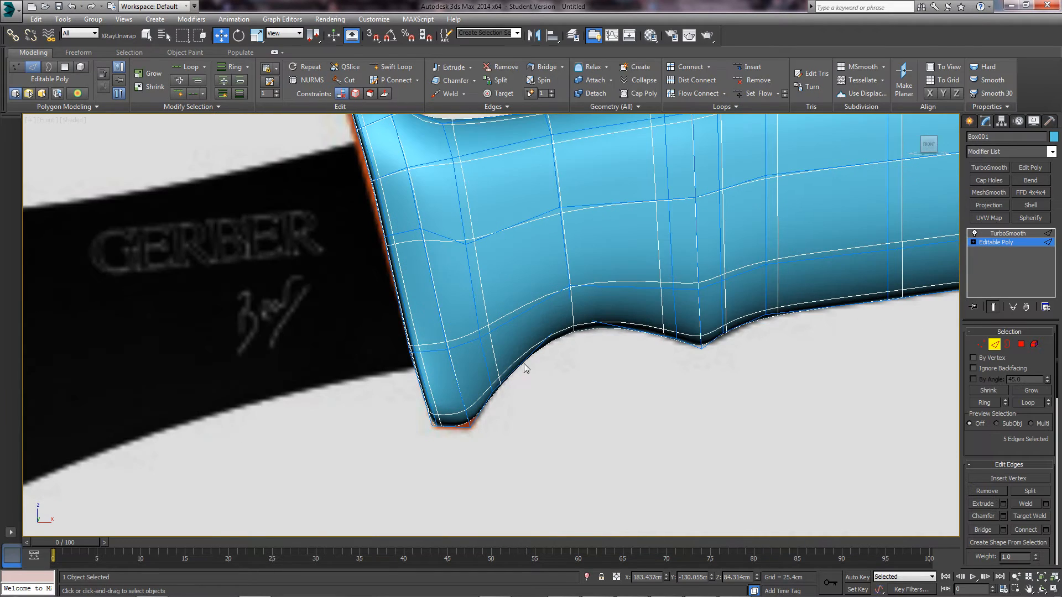
pyautogui.click(547, 383)
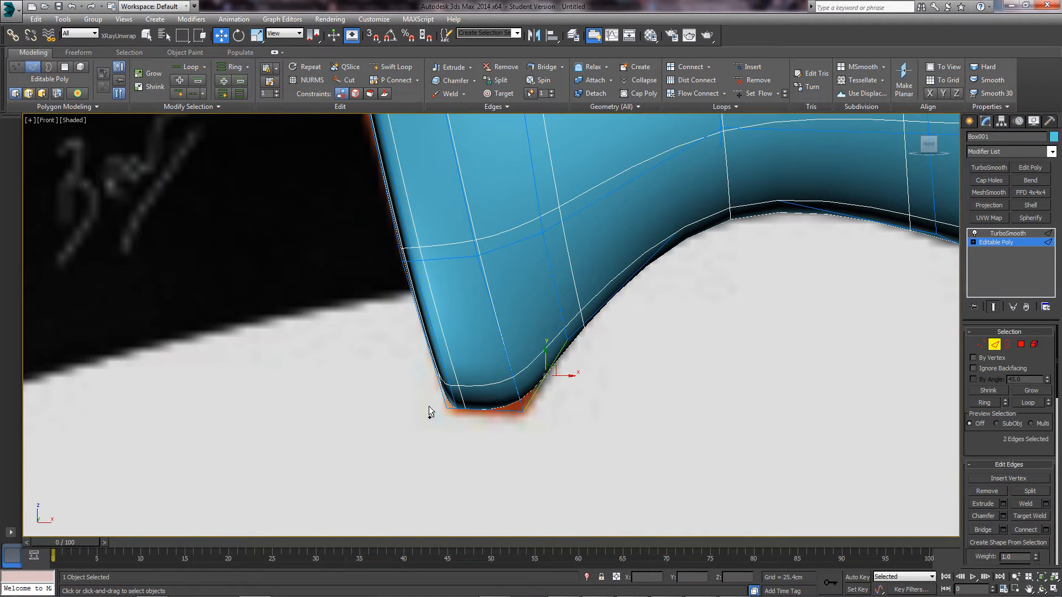
pyautogui.moveTo(527, 375); pyautogui.dragTo(544, 381)
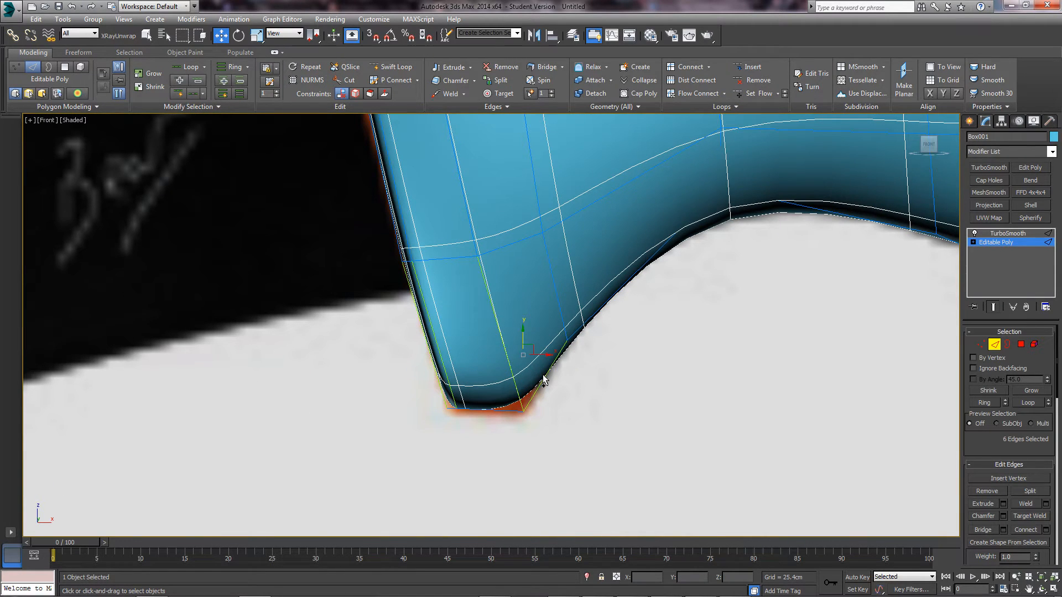
pyautogui.click(1046, 530)
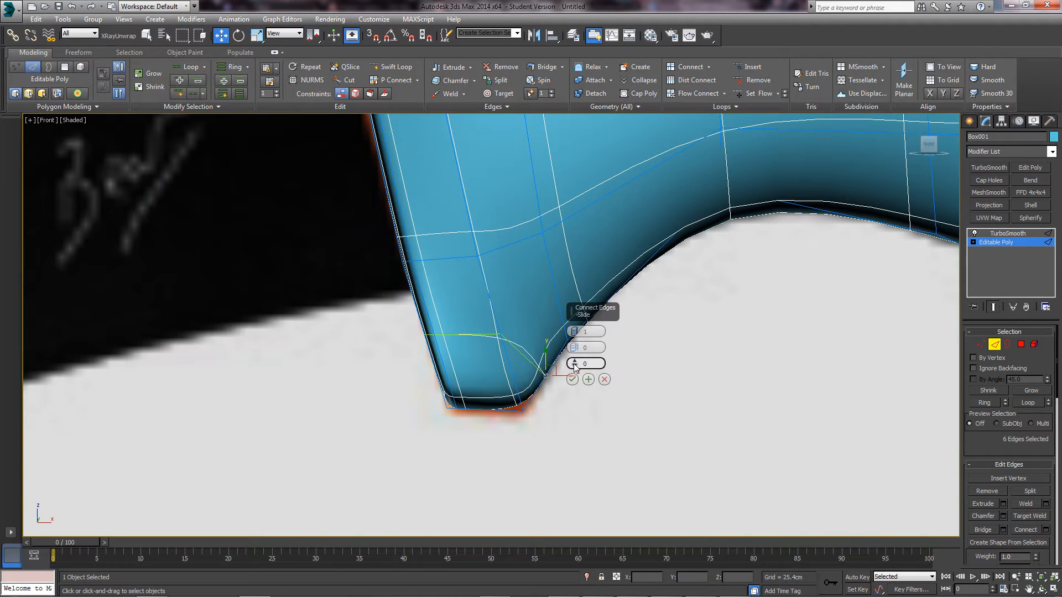
pyautogui.moveTo(576, 368); pyautogui.dragTo(556, 283)
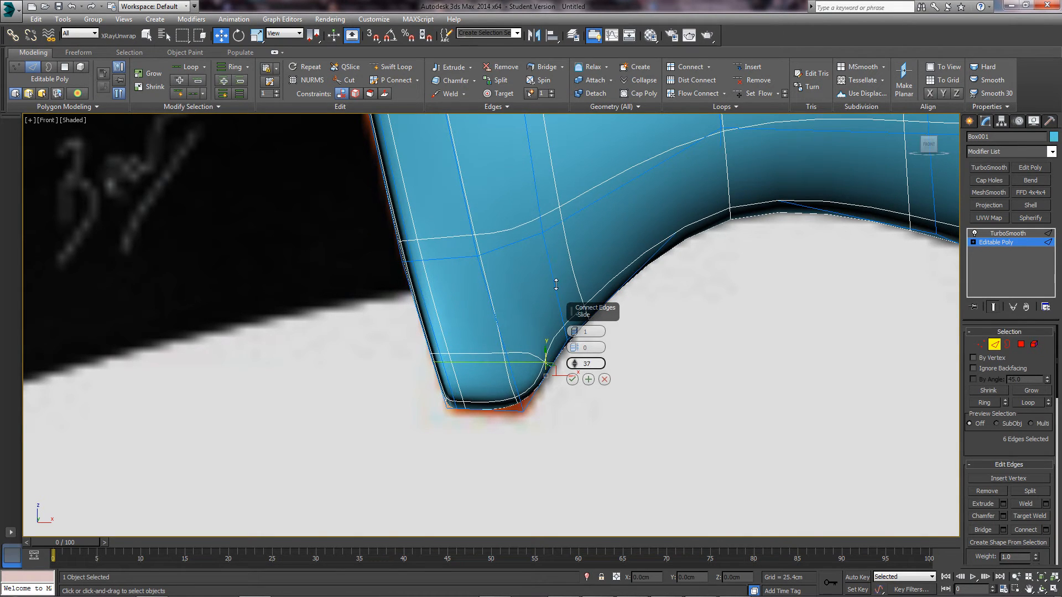
pyautogui.click(572, 380)
# - Slide the foot's two tip vertices down along their edges
pyautogui.press('1')
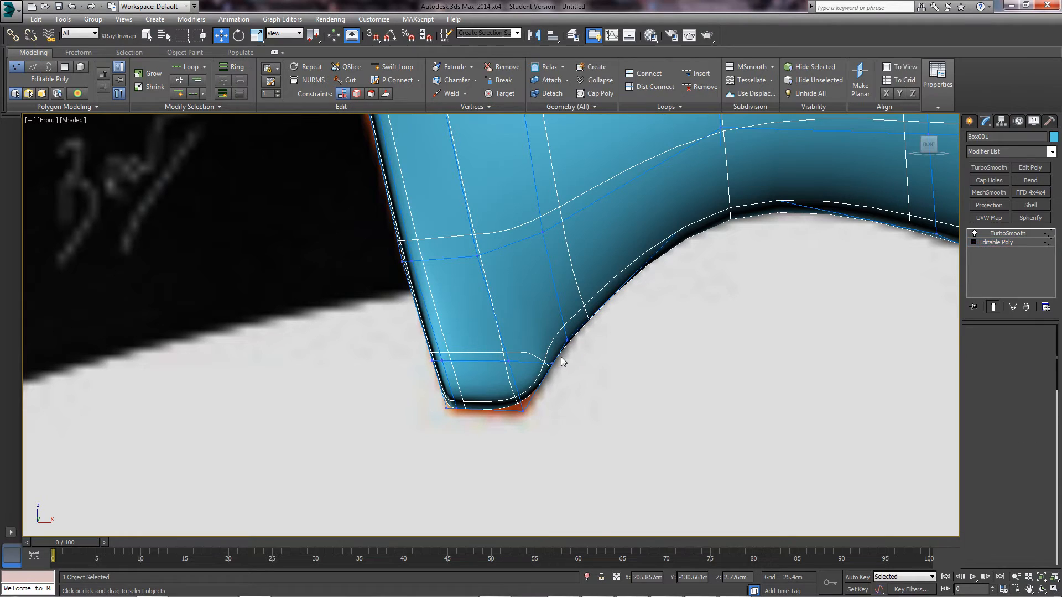
pyautogui.moveTo(562, 357); pyautogui.dragTo(544, 390)
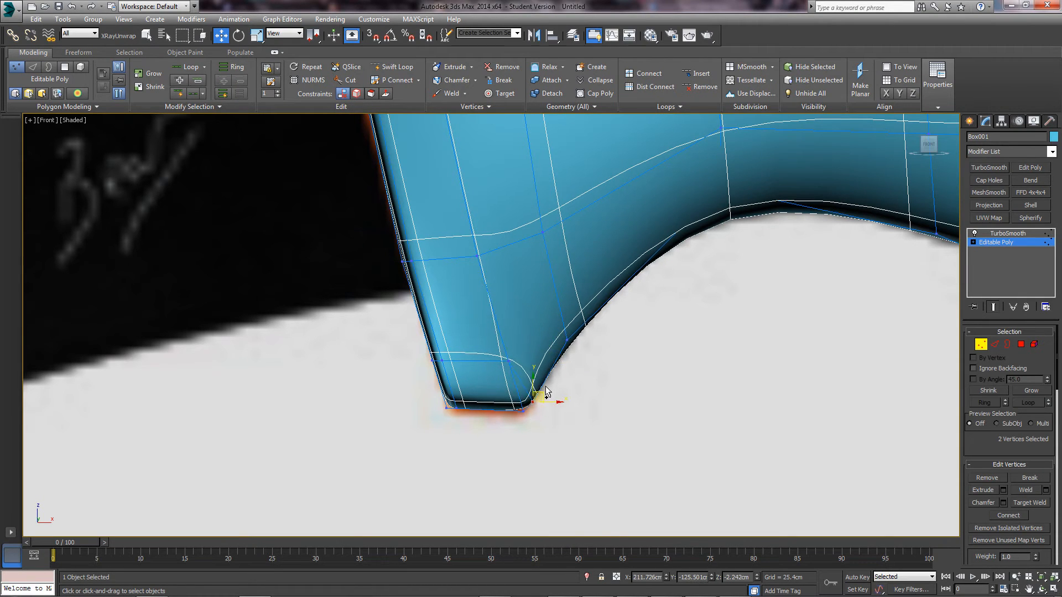
pyautogui.hotkey('ctrl', 'z')
pyautogui.scroll(-5, 1012, 446)
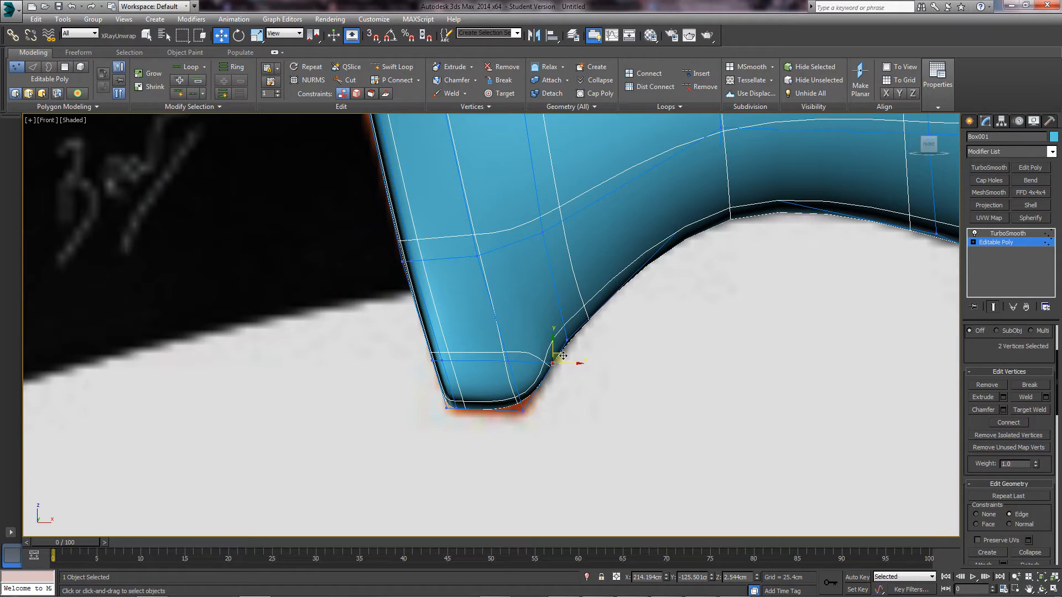
pyautogui.moveTo(563, 356); pyautogui.dragTo(542, 387)
# - Lower the foot's left-edge vertices and Vertex 118 along their edges
pyautogui.moveTo(409, 351); pyautogui.dragTo(446, 393)
pyautogui.click(509, 361)
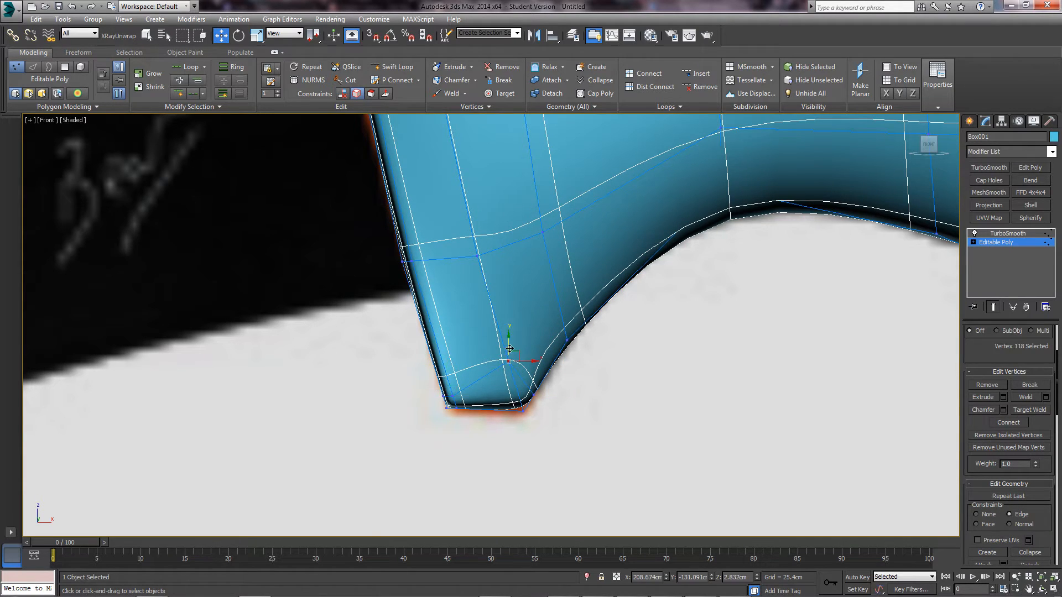
pyautogui.moveTo(510, 349); pyautogui.dragTo(512, 383)
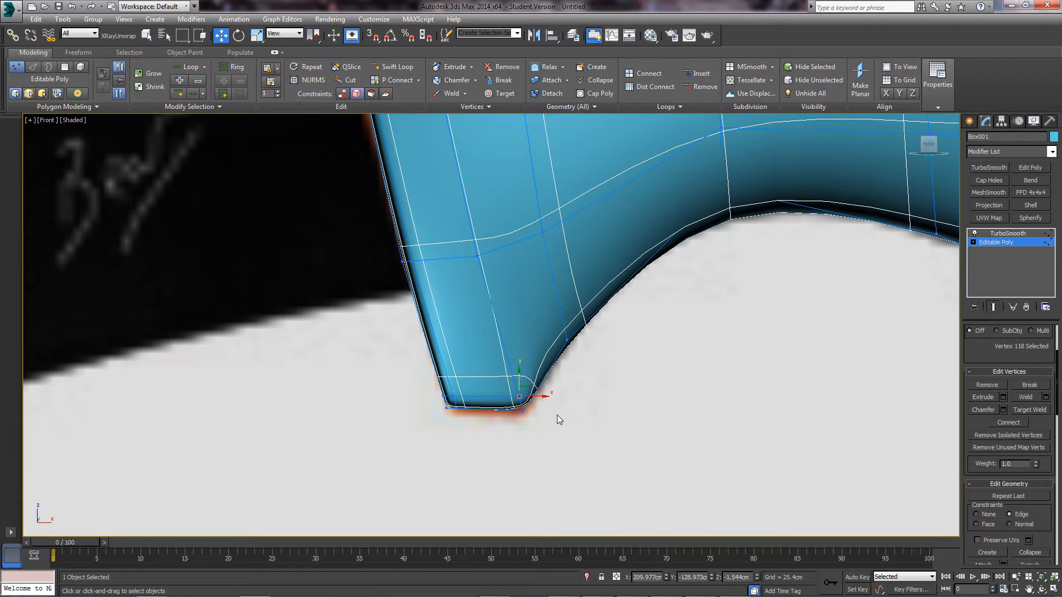
pyautogui.click(560, 416)
pyautogui.keyDown('alt'); pyautogui.moveTo(569, 412); pyautogui.dragTo(537, 401, button='middle'); pyautogui.keyUp('alt')
pyautogui.moveTo(537, 401); pyautogui.dragTo(565, 303, button='middle')
pyautogui.scroll(4, 614, 354)
pyautogui.scroll(2, 651, 414)
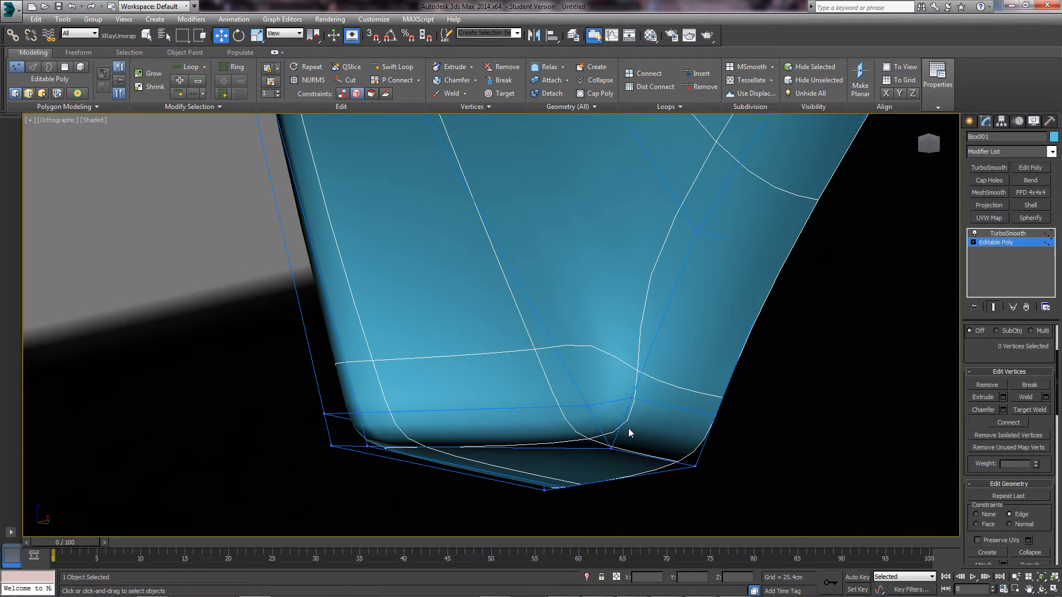
# - Target Weld the stray vertex pair at the foot into one vertex
pyautogui.scroll(-5, 630, 428)
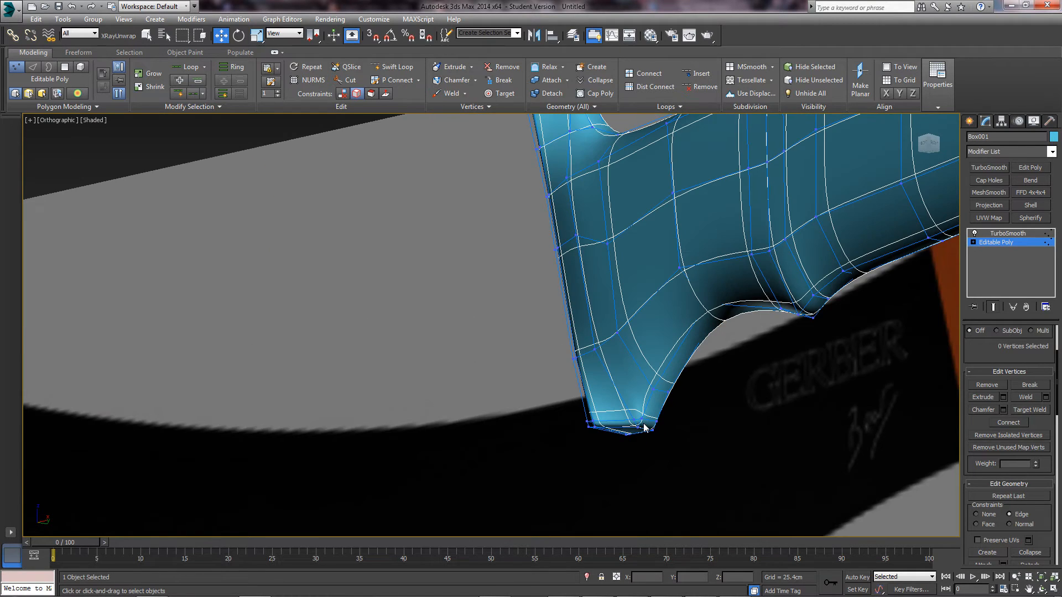
pyautogui.scroll(6, 645, 428)
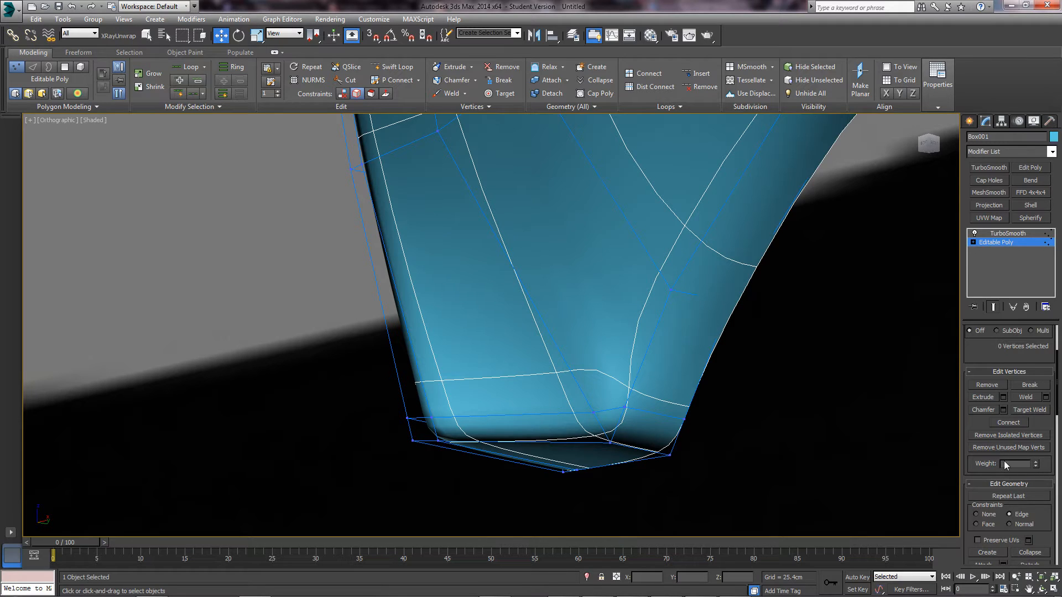
pyautogui.rightClick(609, 408)
pyautogui.click(574, 480)
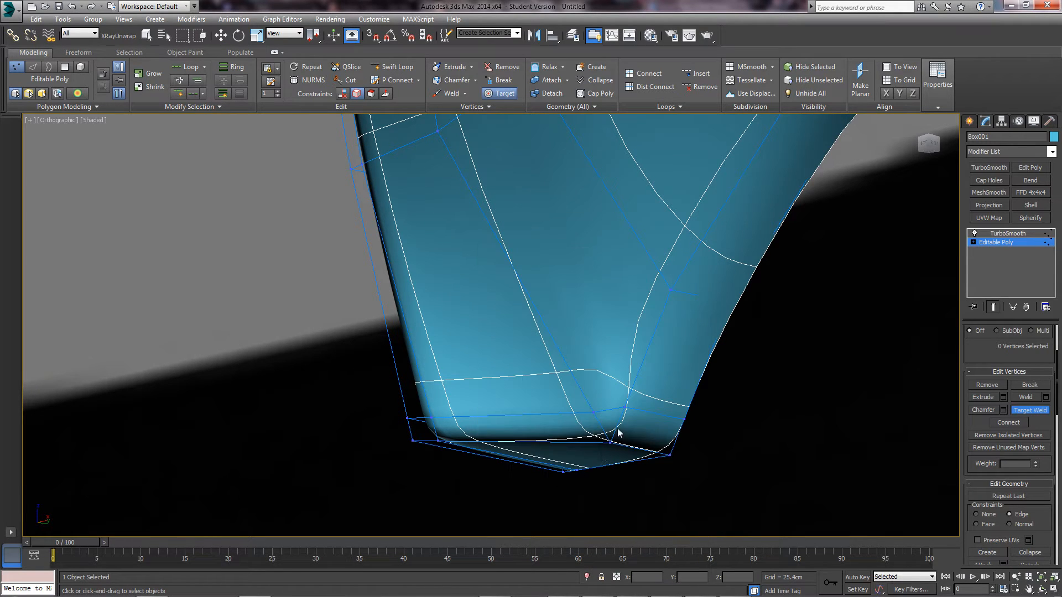
pyautogui.click(625, 410)
pyautogui.rightClick(660, 417)
# - Target Weld the two vertices at the handle's end corner together
pyautogui.keyDown('alt'); pyautogui.moveTo(636, 413); pyautogui.dragTo(558, 370, button='middle'); pyautogui.keyUp('alt')
pyautogui.scroll(-4, 552, 388)
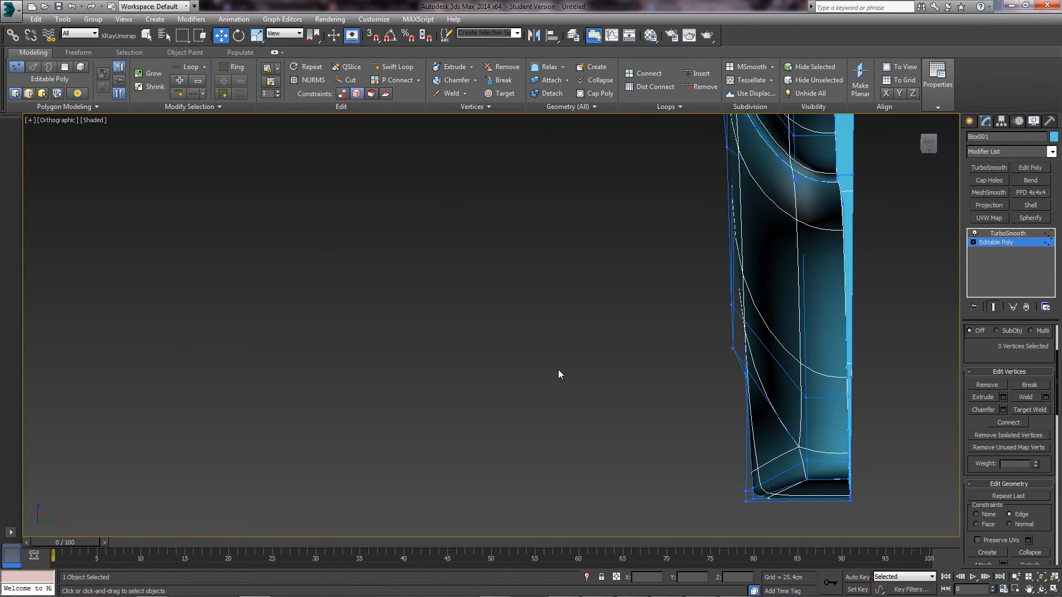
pyautogui.keyDown('alt'); pyautogui.moveTo(609, 407); pyautogui.dragTo(649, 410, button='middle'); pyautogui.keyUp('alt')
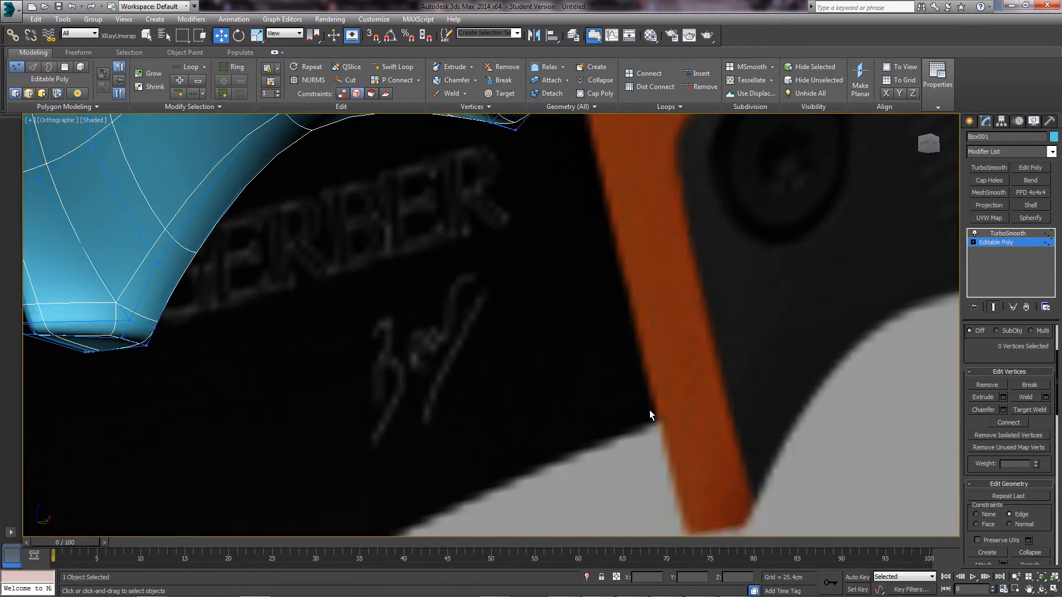
pyautogui.scroll(-4, 649, 409)
pyautogui.moveTo(473, 305); pyautogui.dragTo(471, 252, button='middle')
pyautogui.scroll(-5, 533, 340)
pyautogui.scroll(5, 472, 252)
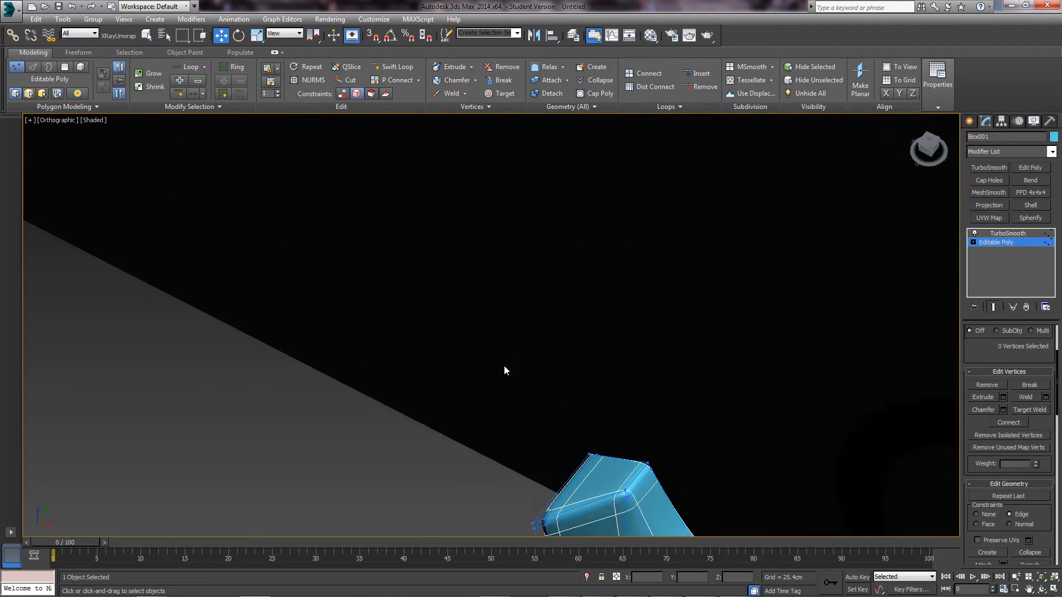
pyautogui.moveTo(575, 471); pyautogui.dragTo(521, 321, button='middle')
pyautogui.scroll(6, 565, 315)
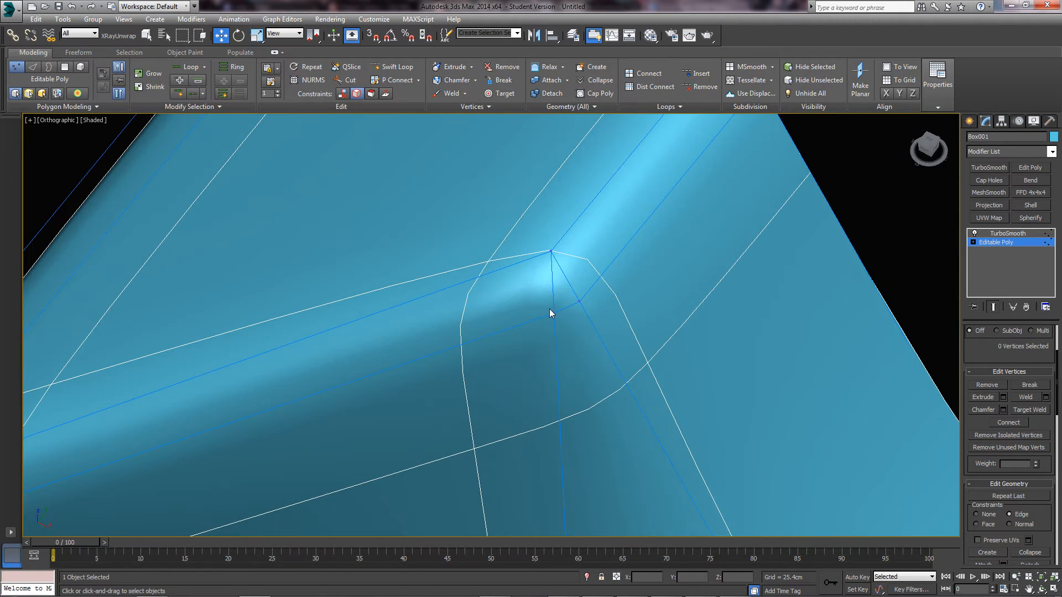
pyautogui.rightClick(557, 319)
pyautogui.click(514, 390)
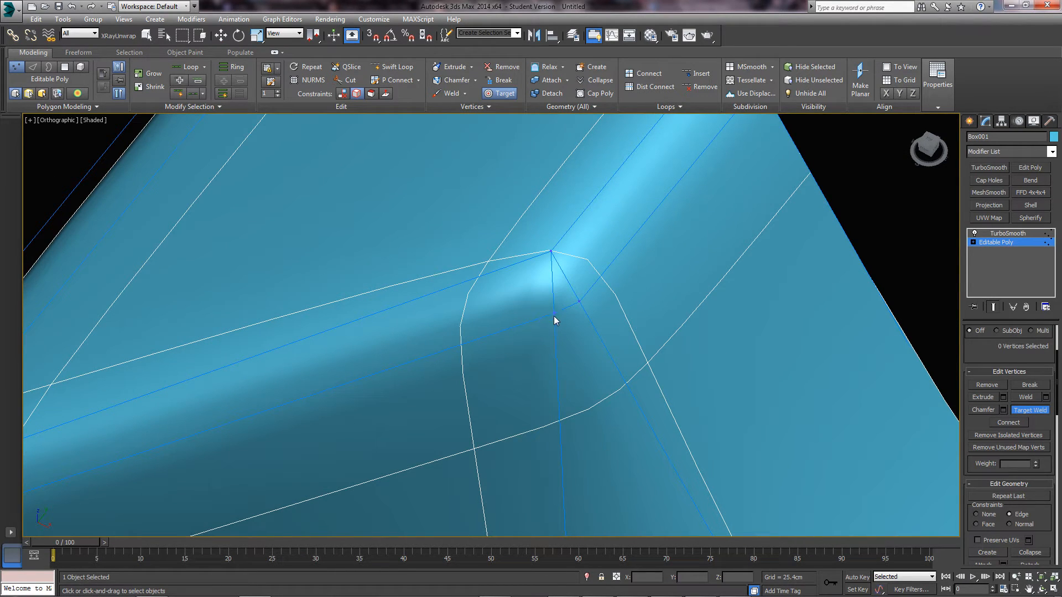
pyautogui.click(579, 301)
pyautogui.rightClick(626, 313)
# - Frame the handle's end corner and bring up its quad menu for editing
pyautogui.scroll(-5, 626, 309)
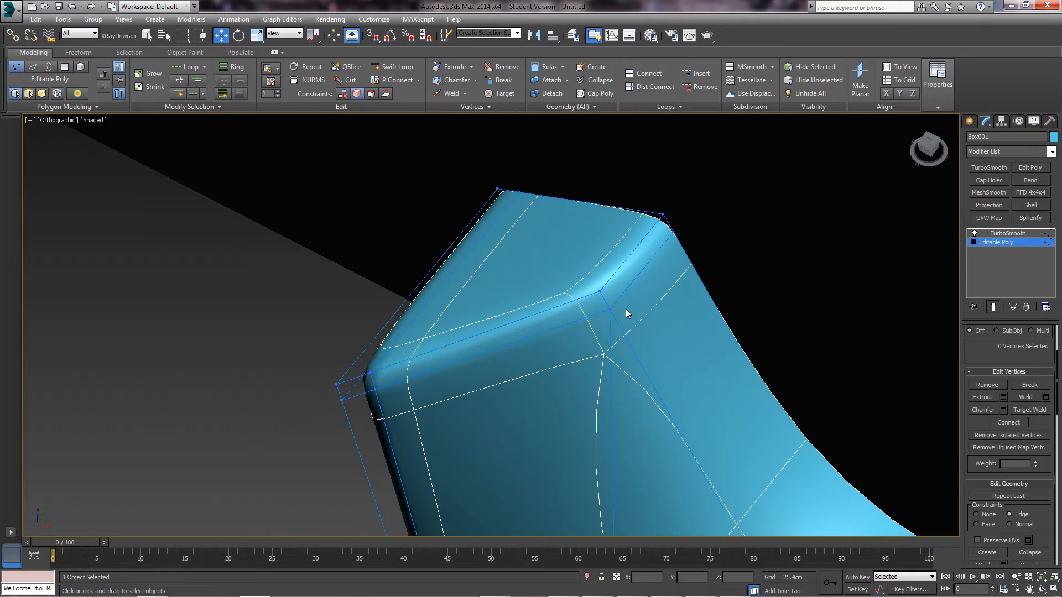
pyautogui.moveTo(631, 323); pyautogui.dragTo(587, 269, button='middle')
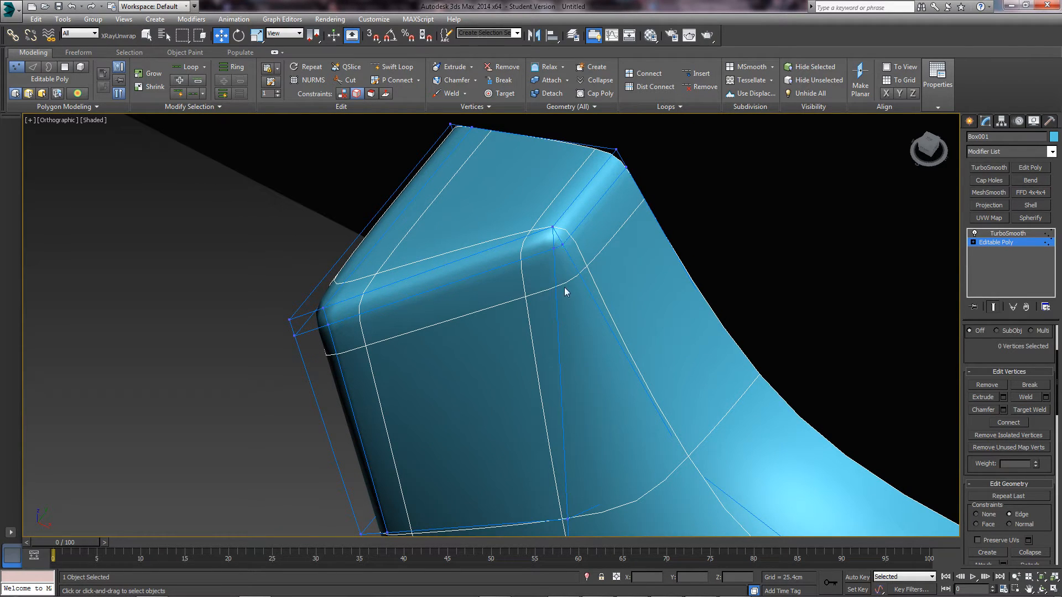
pyautogui.moveTo(560, 332); pyautogui.dragTo(541, 308, button='middle')
pyautogui.scroll(-2, 545, 293)
pyautogui.scroll(2, 541, 308)
pyautogui.scroll(2, 476, 331)
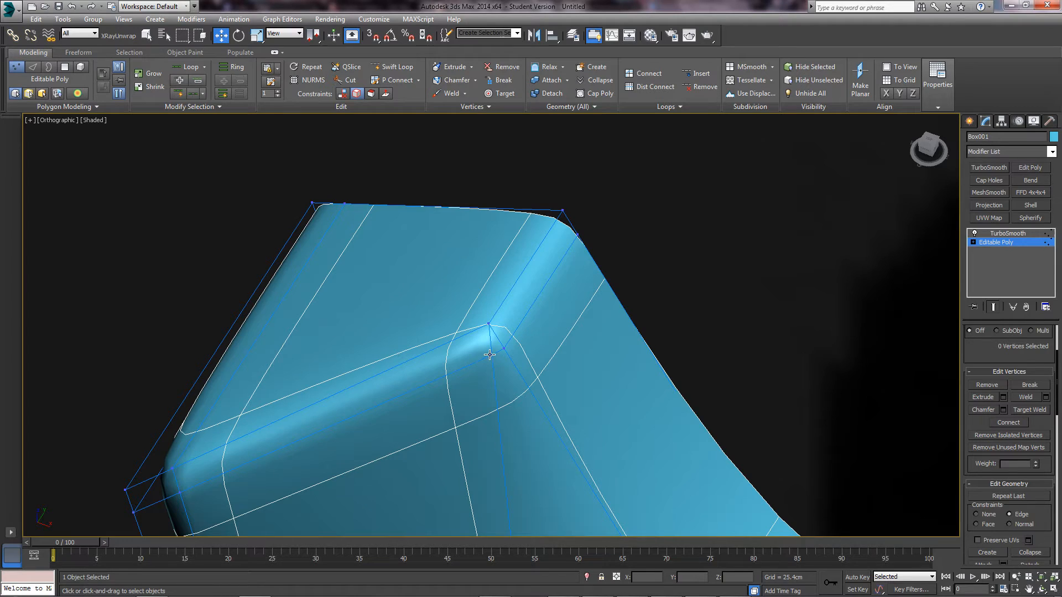
pyautogui.moveTo(489, 355); pyautogui.dragTo(557, 320, button='middle')
pyautogui.rightClick(513, 304)
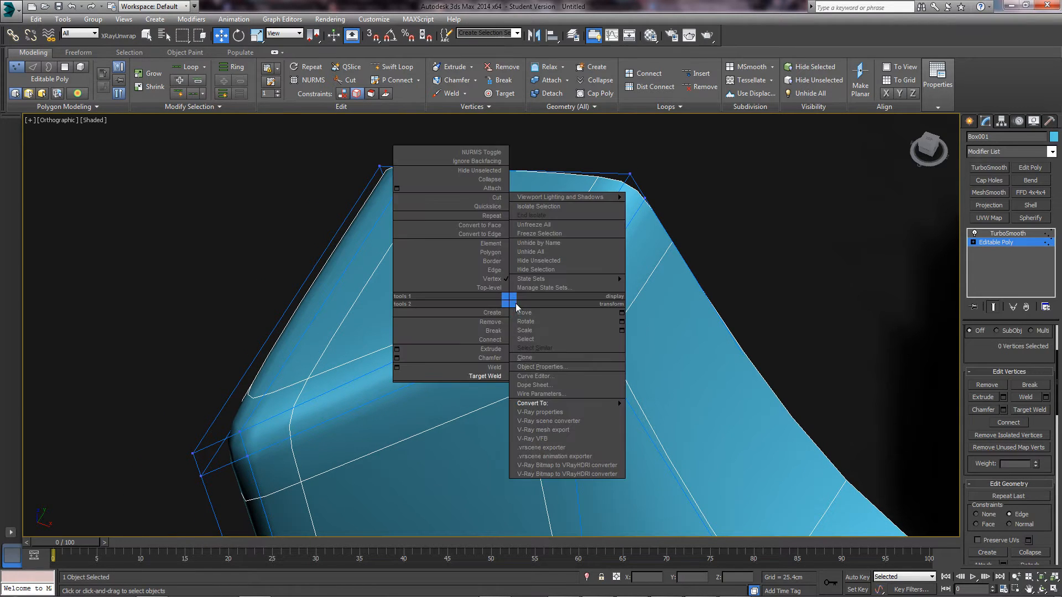
# - Cut a new edge from the corner vertex to the upper edge and delete the leftover edge
pyautogui.click(487, 206)
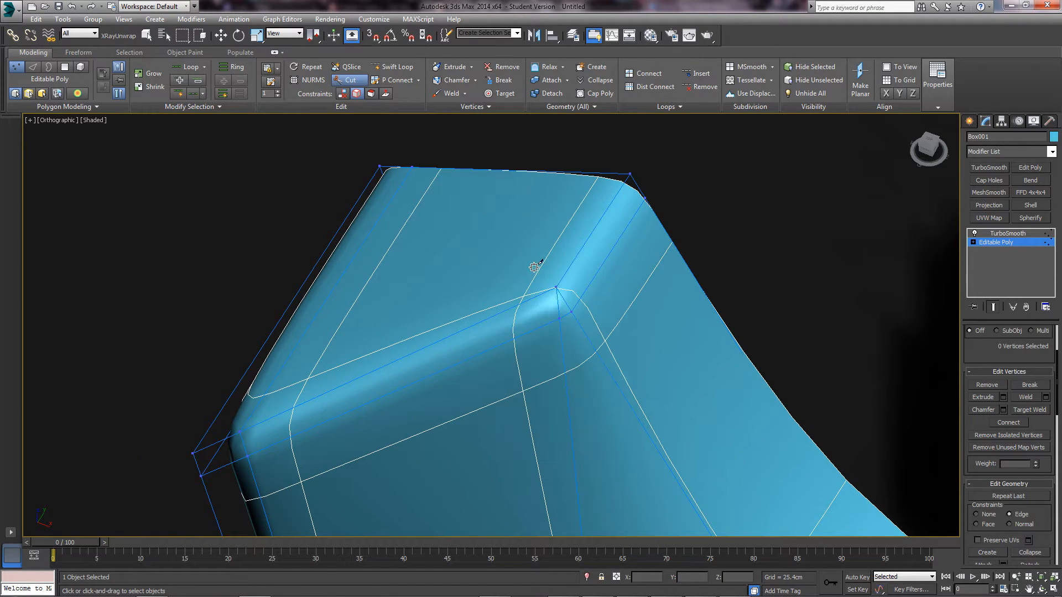
pyautogui.click(560, 318)
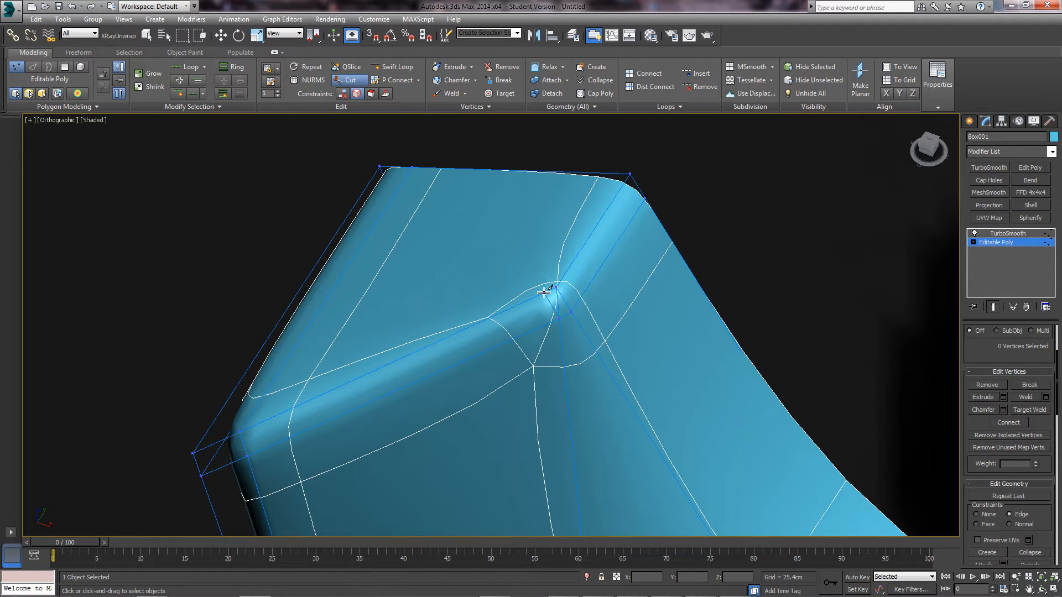
pyautogui.click(544, 292)
pyautogui.press('w')
pyautogui.press('2')
pyautogui.scroll(3, 560, 311)
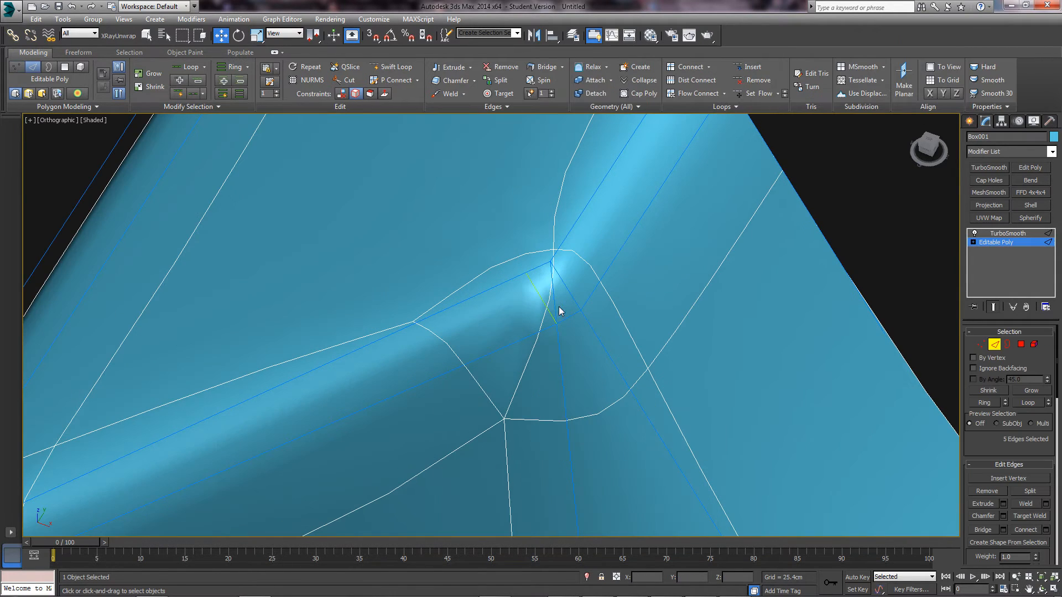
pyautogui.click(556, 301)
pyautogui.press('BackSpace')
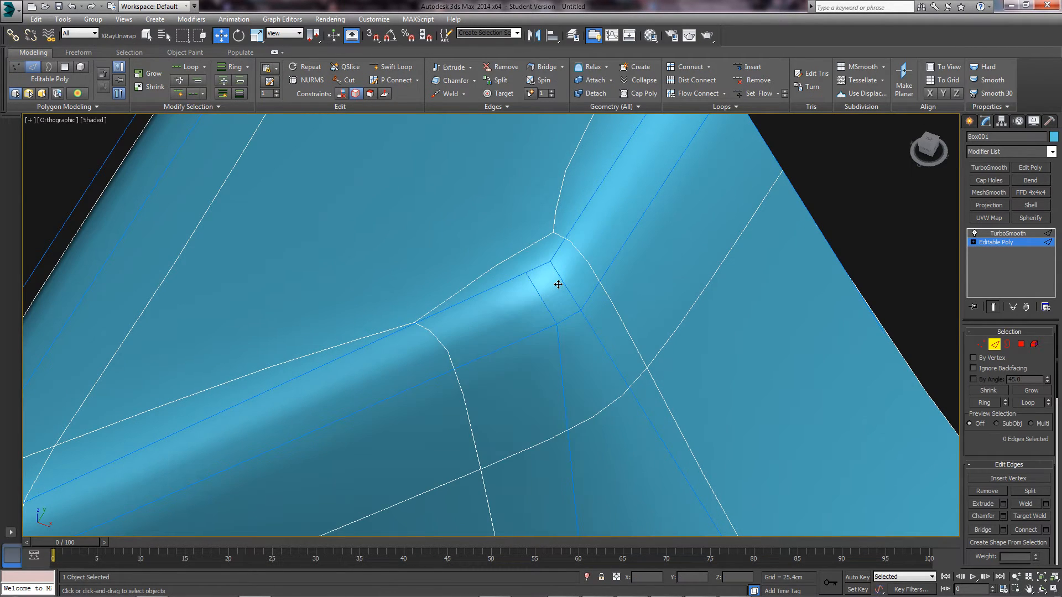
# - Frame the handle in perspective view to check the reshaped corner
pyautogui.scroll(-6, 556, 285)
pyautogui.keyDown('alt'); pyautogui.moveTo(523, 353); pyautogui.dragTo(526, 330, button='middle'); pyautogui.keyUp('alt')
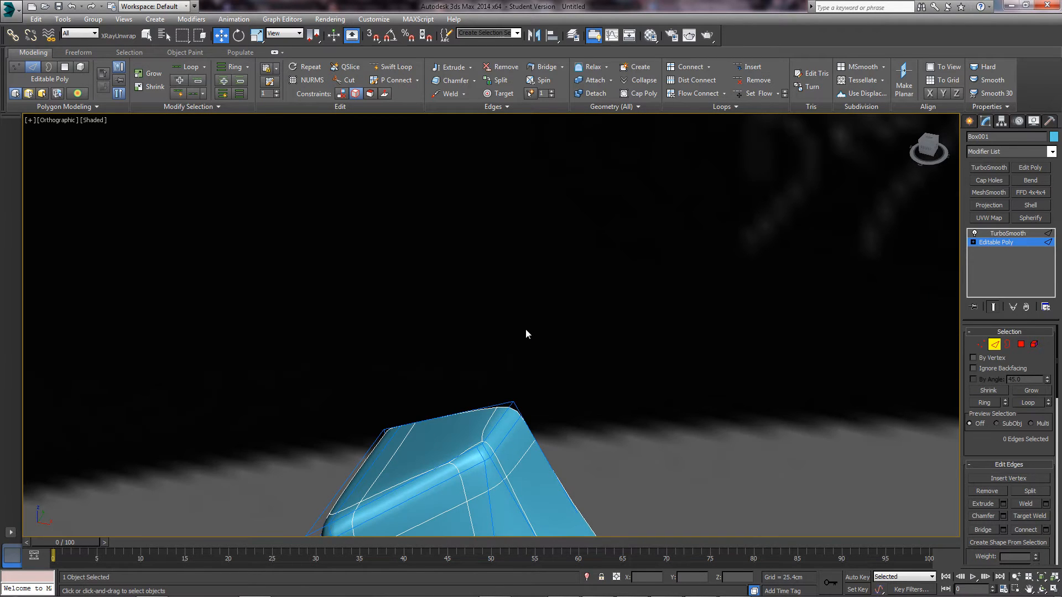
pyautogui.press('p')
pyautogui.press('z')
pyautogui.moveTo(183, 233); pyautogui.dragTo(514, 335, button='middle')
pyautogui.keyDown('alt'); pyautogui.moveTo(515, 335); pyautogui.dragTo(561, 341, button='middle'); pyautogui.keyUp('alt')
pyautogui.scroll(3, 520, 331)
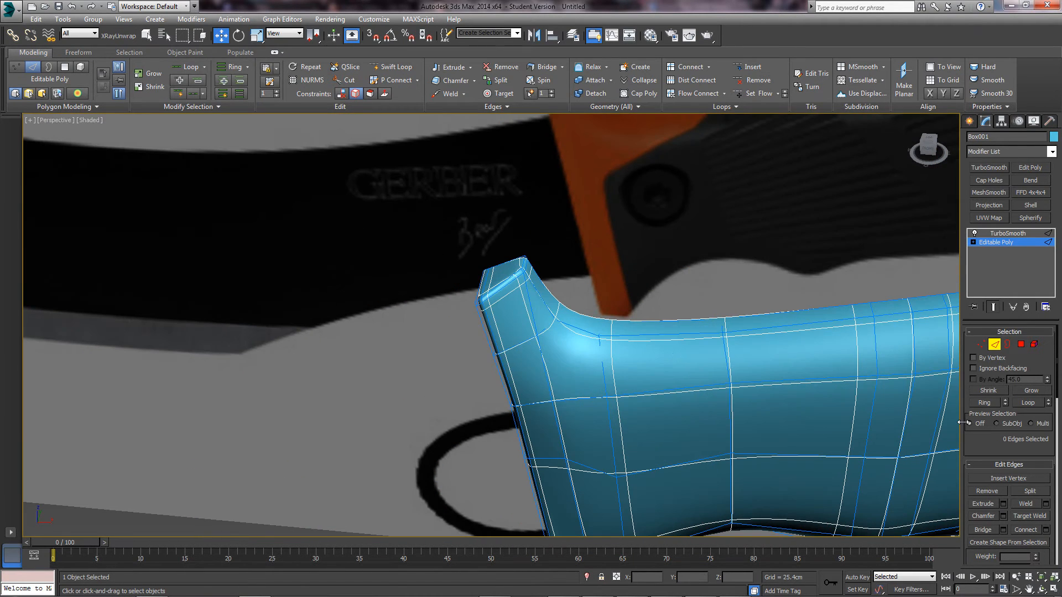
# - Inspect the unsmoothed cage from several angles, then return to object level with smoothing shown
pyautogui.click(994, 307)
pyautogui.keyDown('alt'); pyautogui.moveTo(649, 340); pyautogui.dragTo(638, 316, button='middle'); pyautogui.keyUp('alt')
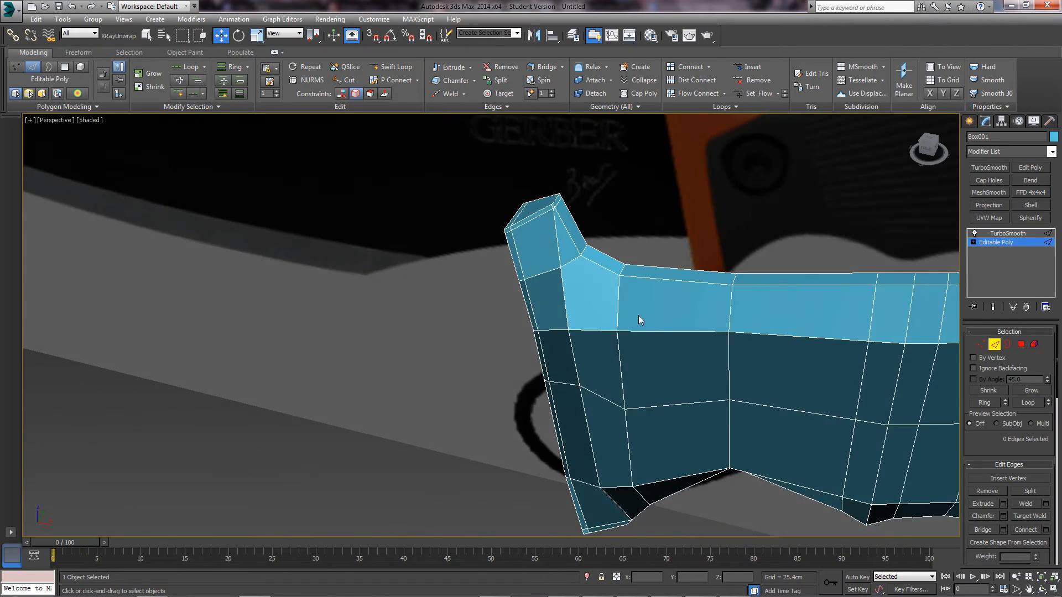
pyautogui.moveTo(585, 260); pyautogui.dragTo(539, 318, button='middle')
pyautogui.scroll(5, 538, 317)
pyautogui.moveTo(414, 224); pyautogui.dragTo(463, 308, button='middle')
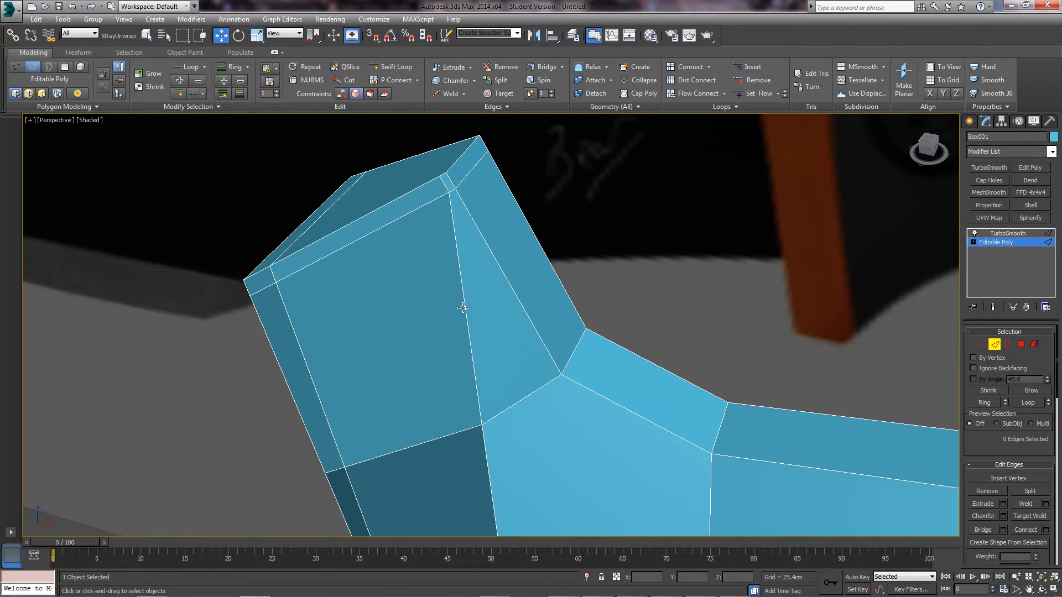
pyautogui.scroll(-4, 464, 316)
pyautogui.scroll(-4, 479, 422)
pyautogui.keyDown('alt'); pyautogui.moveTo(479, 422); pyautogui.dragTo(460, 310, button='middle'); pyautogui.keyUp('alt')
pyautogui.scroll(3, 459, 359)
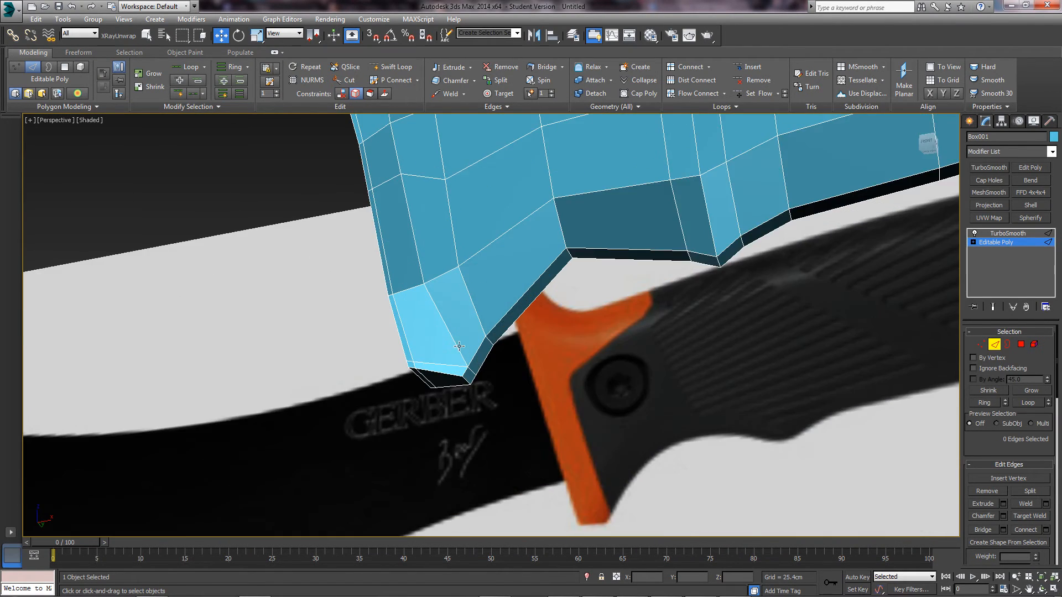
pyautogui.scroll(3, 459, 346)
pyautogui.keyDown('alt'); pyautogui.moveTo(459, 346); pyautogui.dragTo(480, 370, button='middle'); pyautogui.keyUp('alt')
pyautogui.scroll(-4, 470, 343)
pyautogui.scroll(5, 460, 343)
pyautogui.scroll(-4, 548, 284)
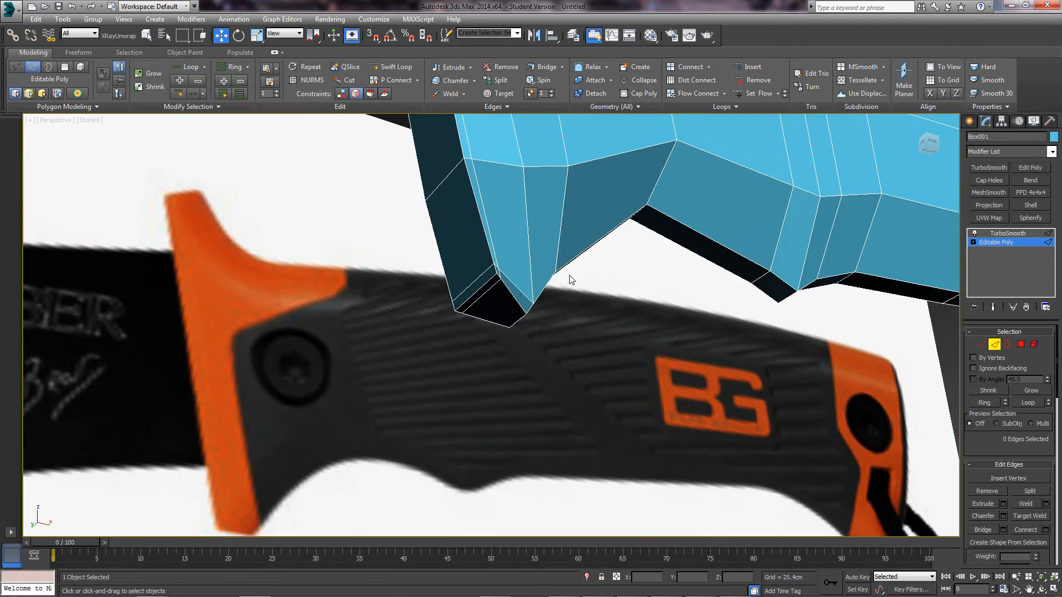
pyautogui.scroll(-4, 569, 277)
pyautogui.keyDown('alt'); pyautogui.moveTo(544, 326); pyautogui.dragTo(448, 404, button='middle'); pyautogui.keyUp('alt')
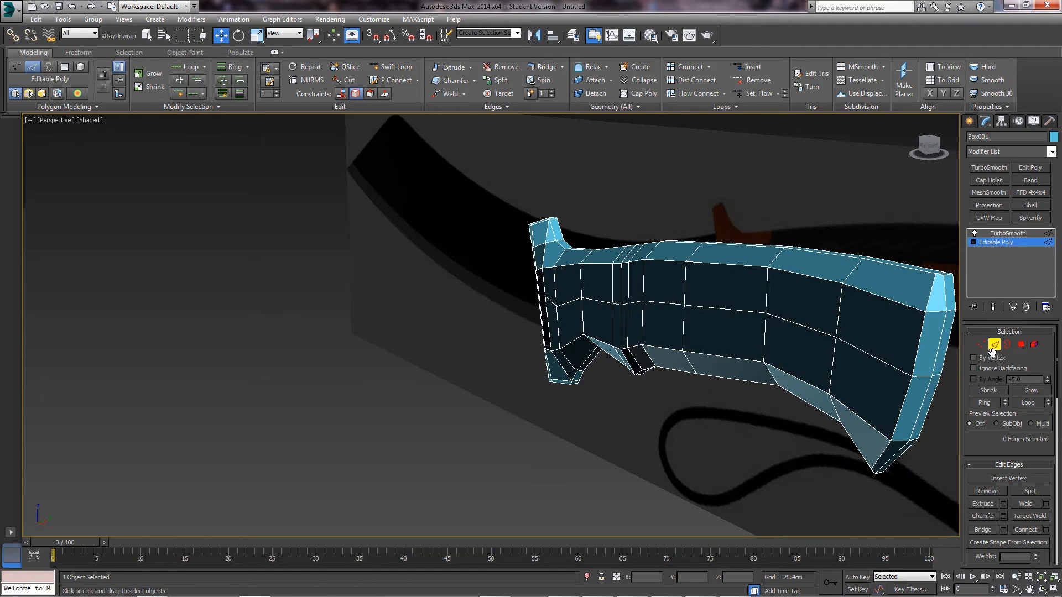
pyautogui.click(994, 345)
pyautogui.click(993, 309)
pyautogui.scroll(-4, 521, 407)
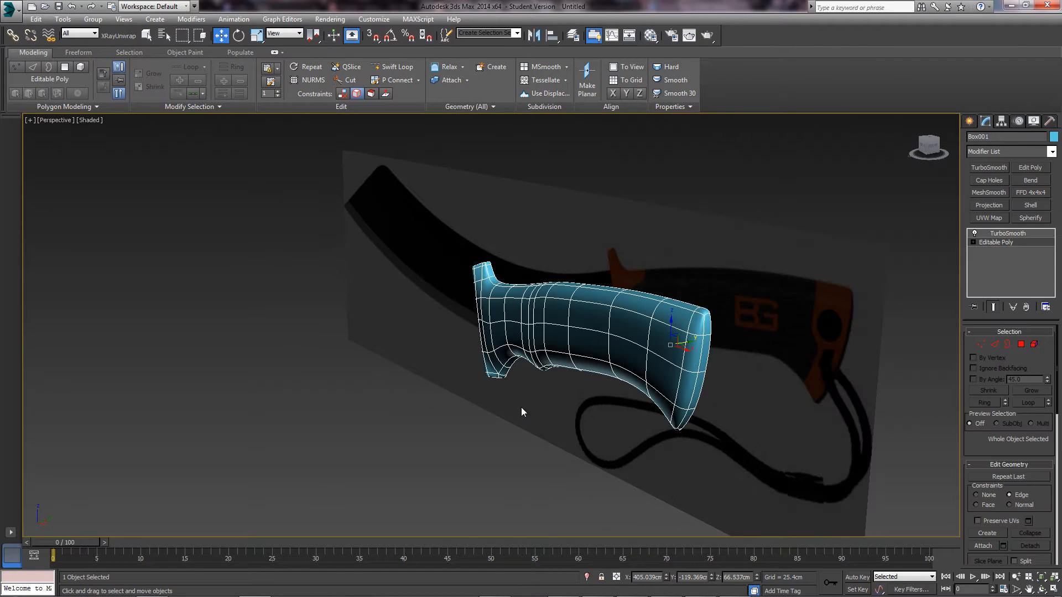
pyautogui.click(521, 409)
pyautogui.keyDown('alt'); pyautogui.moveTo(521, 408); pyautogui.dragTo(587, 377, button='middle'); pyautogui.keyUp('alt')
pyautogui.keyDown('alt'); pyautogui.moveTo(503, 314); pyautogui.dragTo(462, 327, button='middle'); pyautogui.keyUp('alt')
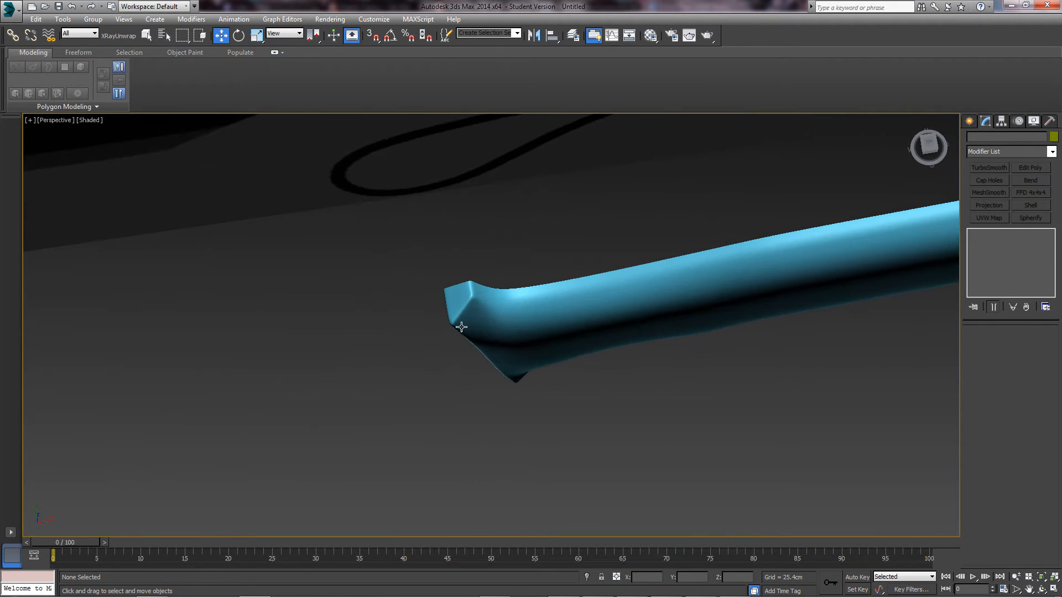
pyautogui.keyDown('alt'); pyautogui.moveTo(475, 281); pyautogui.dragTo(435, 223, button='middle'); pyautogui.keyUp('alt')
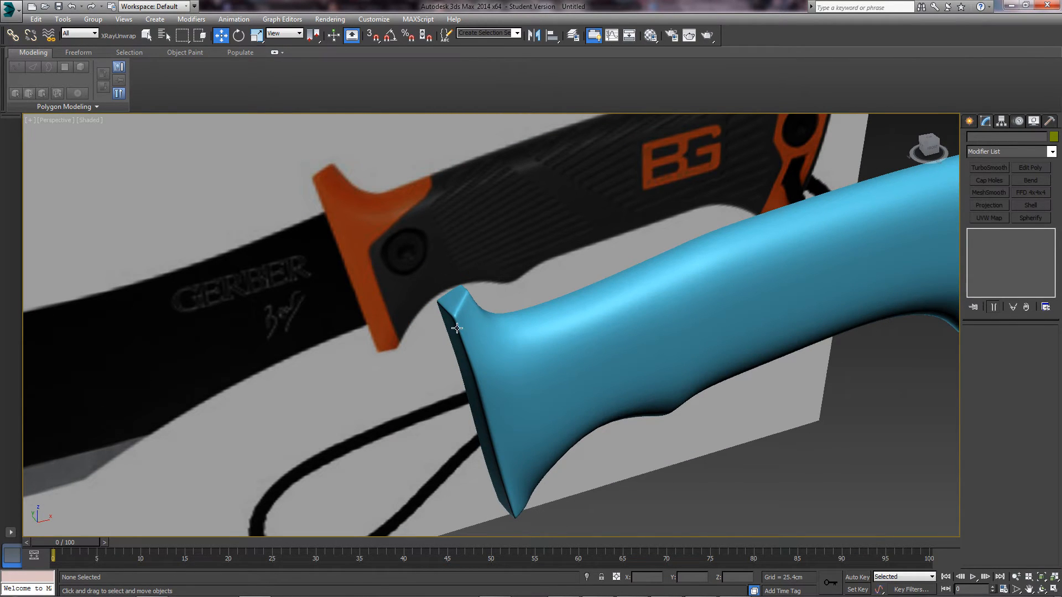
pyautogui.scroll(-5, 457, 328)
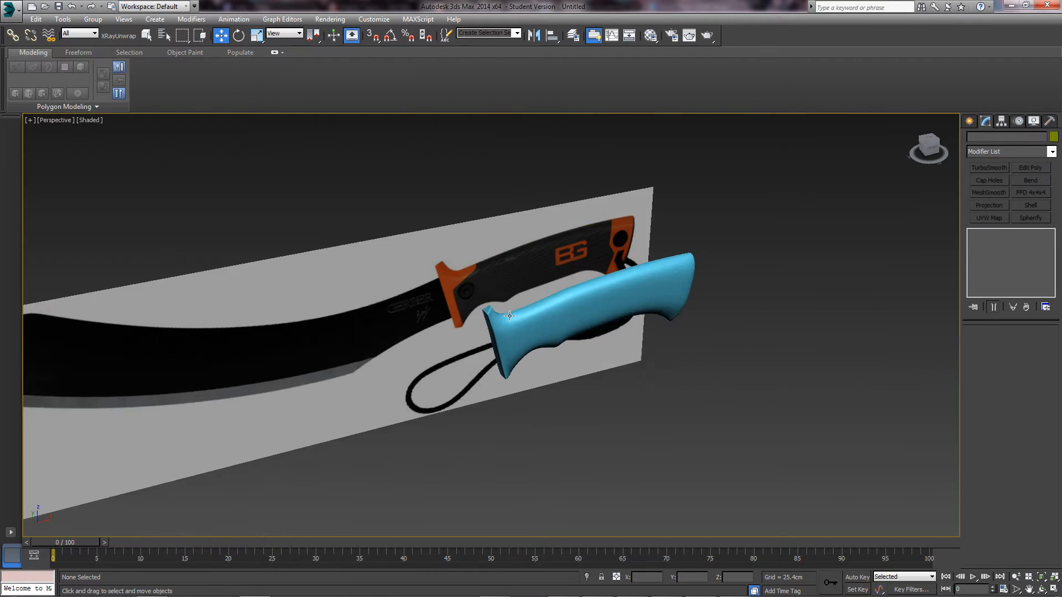
pyautogui.scroll(4, 515, 304)
pyautogui.click(547, 331)
pyautogui.keyDown('alt'); pyautogui.moveTo(547, 330); pyautogui.dragTo(570, 352, button='middle'); pyautogui.keyUp('alt')
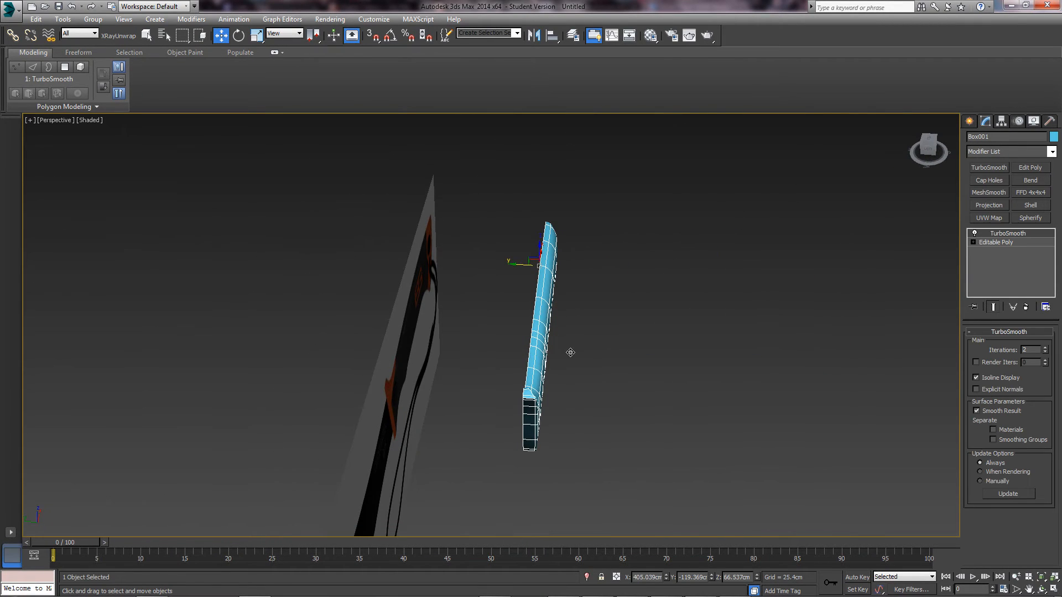
pyautogui.click(1011, 243)
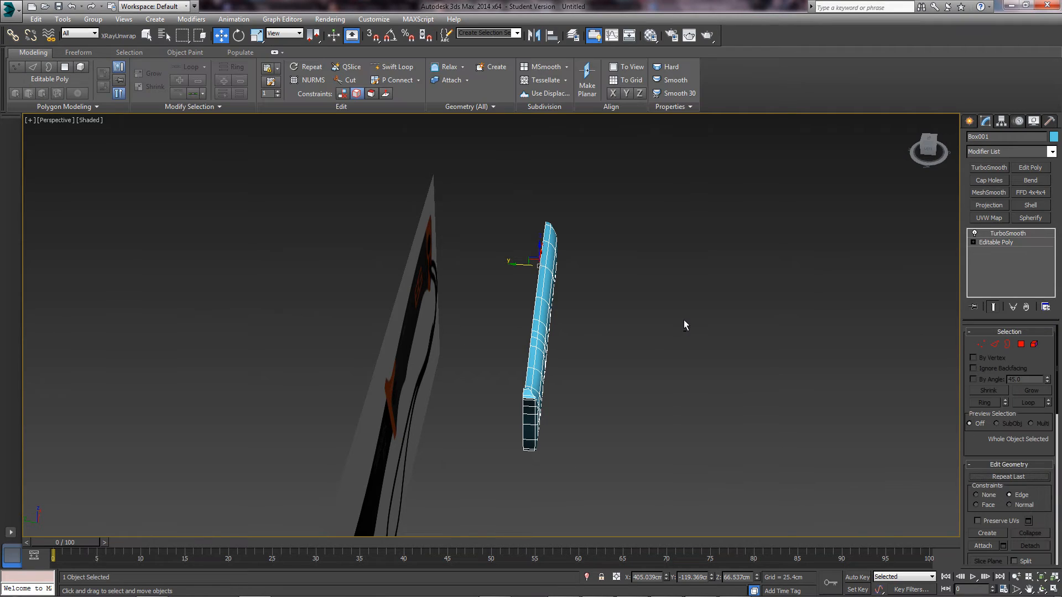
# - Frame the whole handle in Top view with the Editable Poly level active
pyautogui.press('t')
pyautogui.press('z')
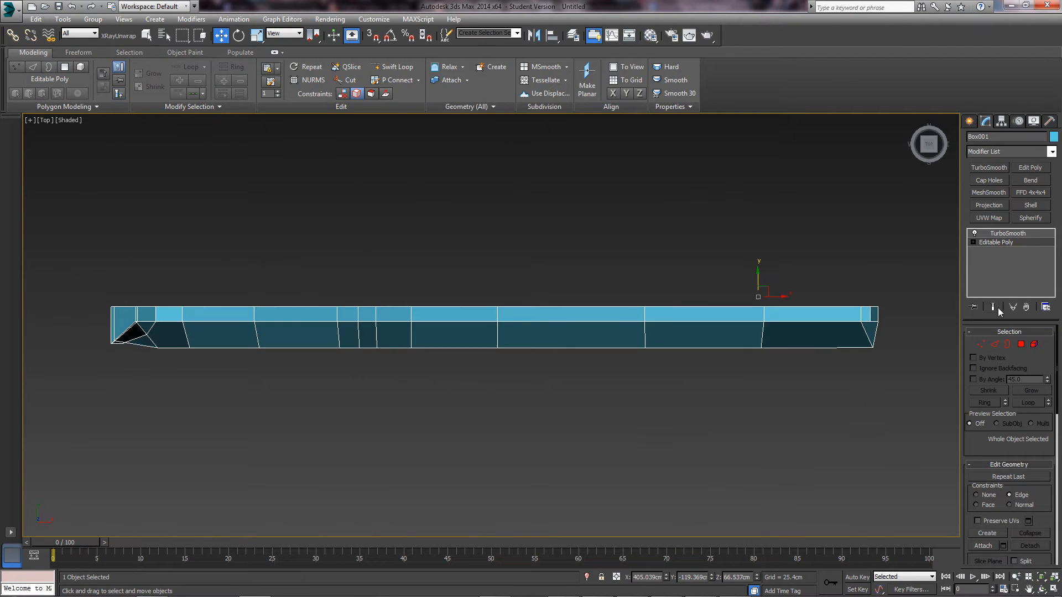
pyautogui.click(993, 345)
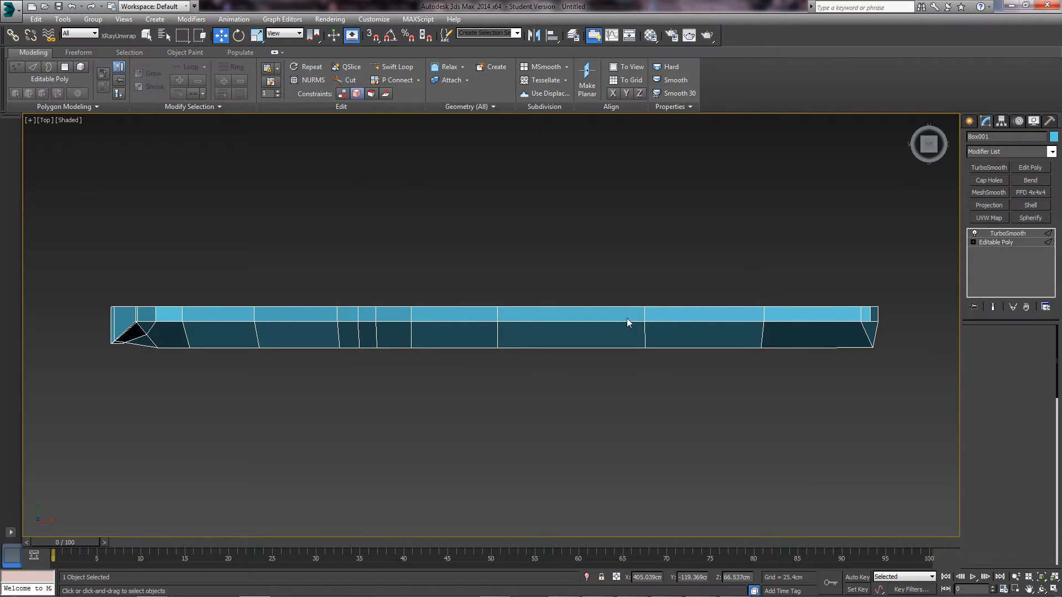
pyautogui.click(562, 307)
pyautogui.moveTo(810, 300); pyautogui.dragTo(697, 308, button='middle')
pyautogui.moveTo(467, 348); pyautogui.dragTo(503, 336, button='middle')
pyautogui.scroll(-2, 503, 337)
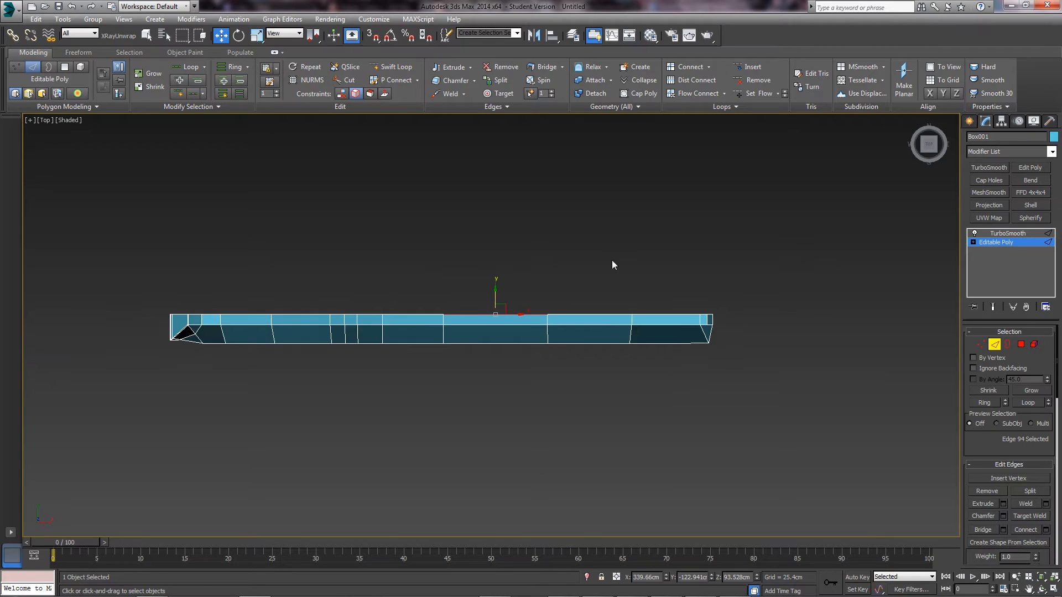
pyautogui.scroll(2, 609, 267)
pyautogui.moveTo(606, 270); pyautogui.dragTo(673, 282, button='middle')
# - Add a Symmetry modifier from the Modifier List and tick Flip
pyautogui.click(1052, 151)
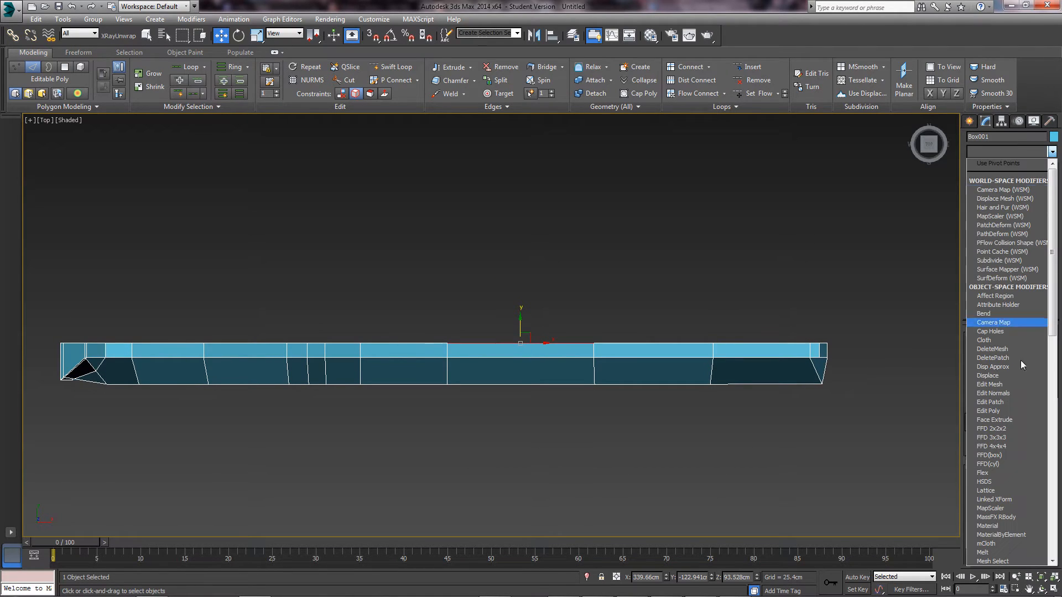
pyautogui.write('sy')
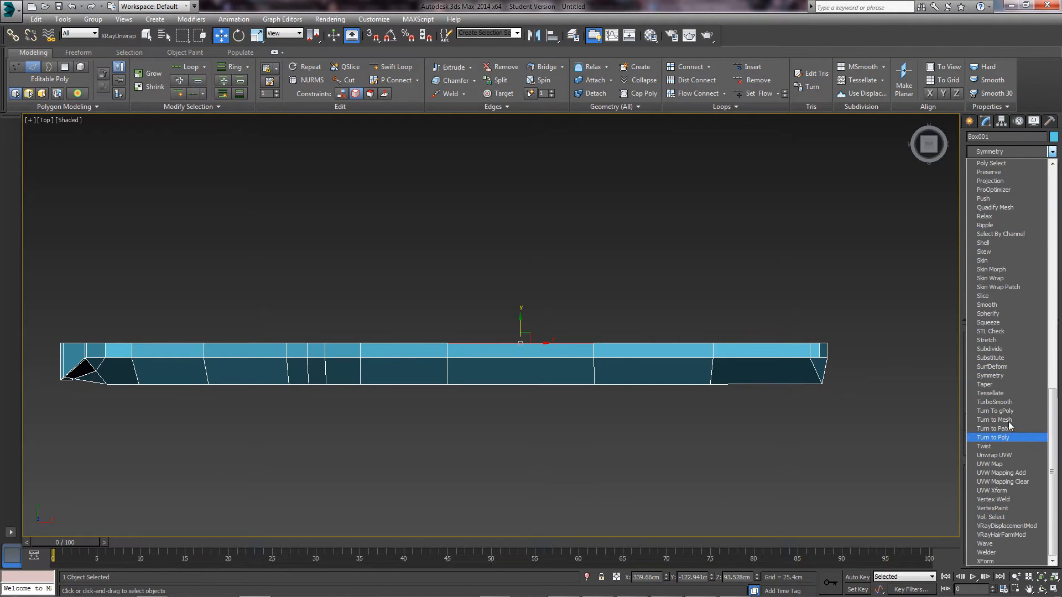
pyautogui.click(993, 376)
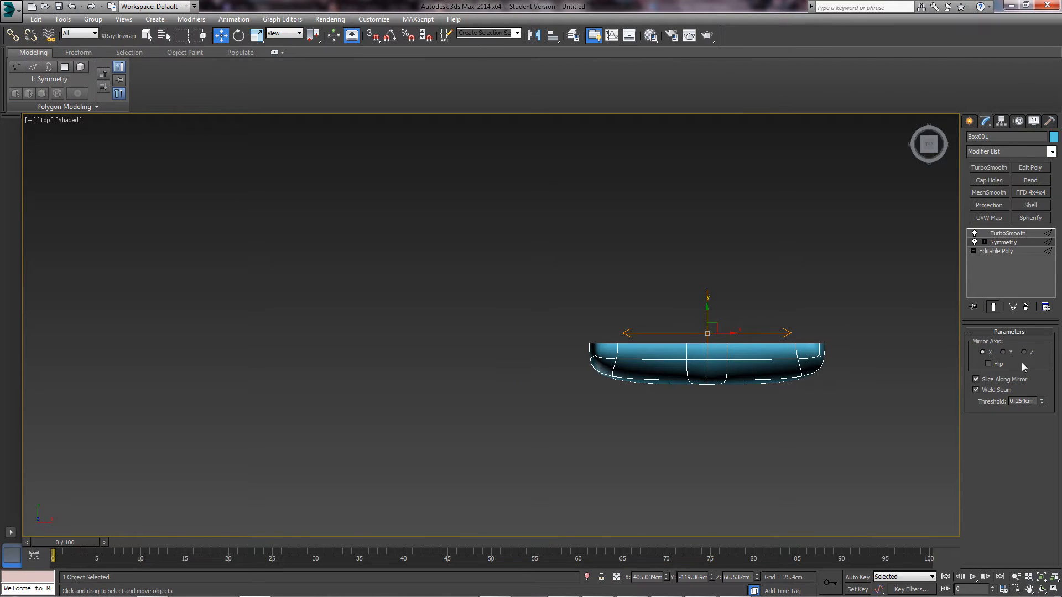
pyautogui.click(989, 364)
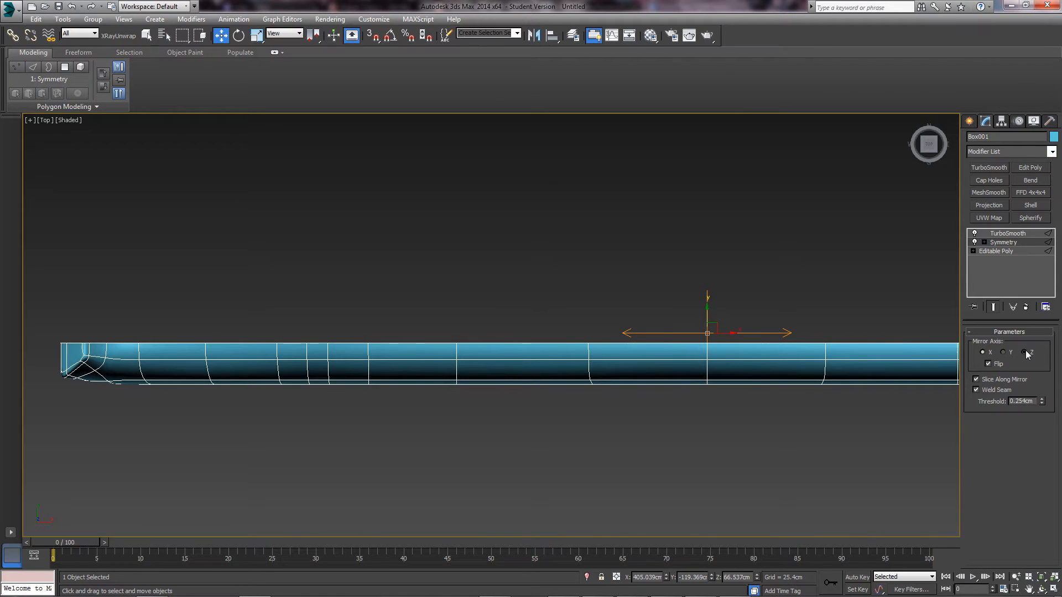
# - Set Symmetry to mirror on Z with Flip off, moving the Mirror gizmo along Y until the halves meet
pyautogui.click(1024, 352)
pyautogui.click(989, 364)
pyautogui.moveTo(767, 332); pyautogui.dragTo(712, 354, button='middle')
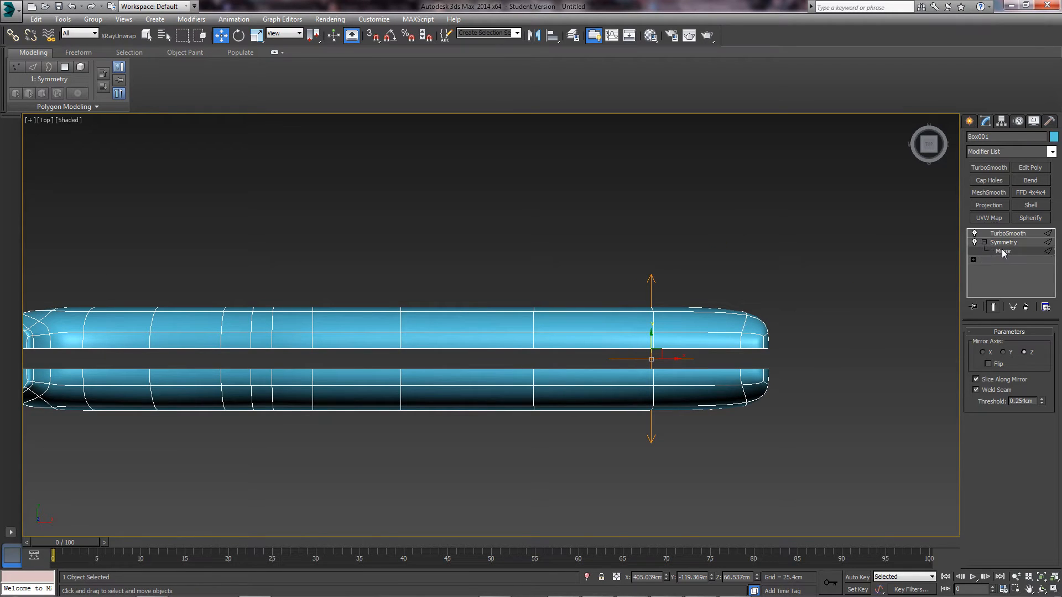
pyautogui.click(1003, 252)
pyautogui.scroll(2, 716, 343)
pyautogui.moveTo(623, 343); pyautogui.dragTo(619, 358)
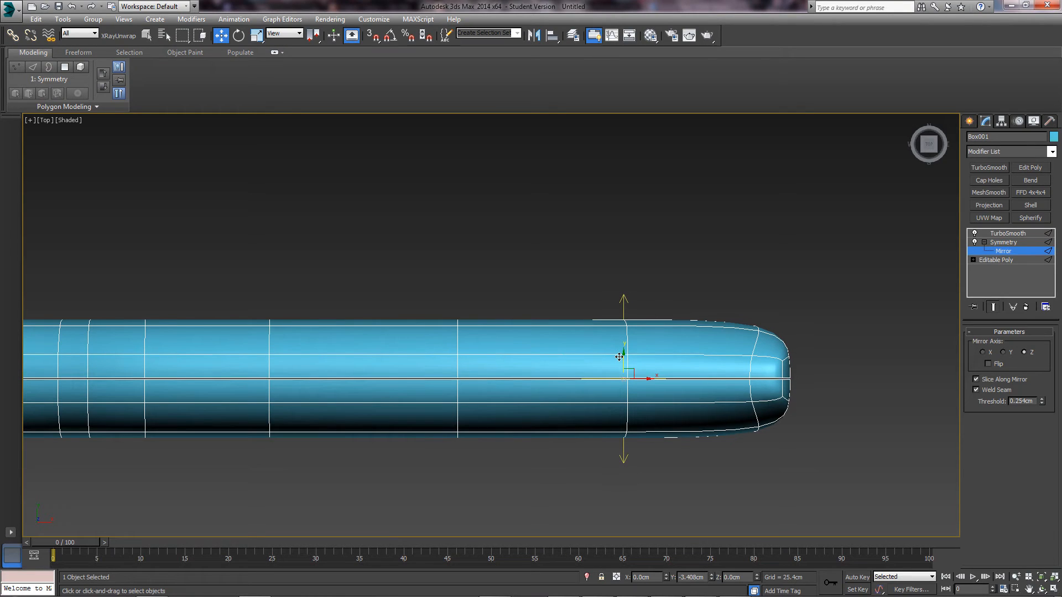
pyautogui.scroll(3, 622, 365)
pyautogui.moveTo(626, 386); pyautogui.dragTo(628, 381)
pyautogui.scroll(-8, 583, 381)
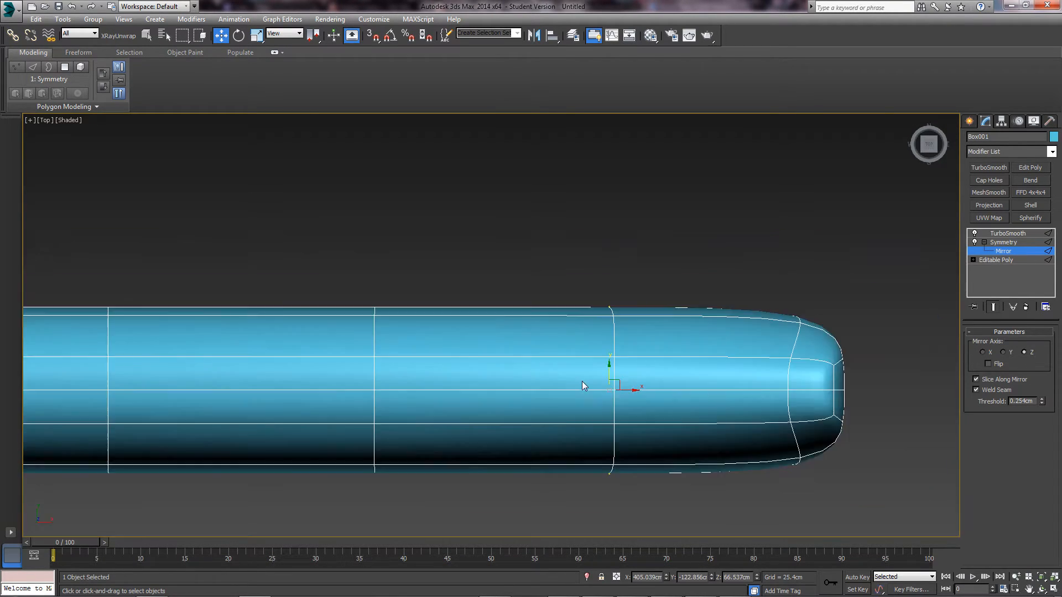
pyautogui.keyDown('alt'); pyautogui.moveTo(511, 401); pyautogui.dragTo(542, 352, button='middle'); pyautogui.keyUp('alt')
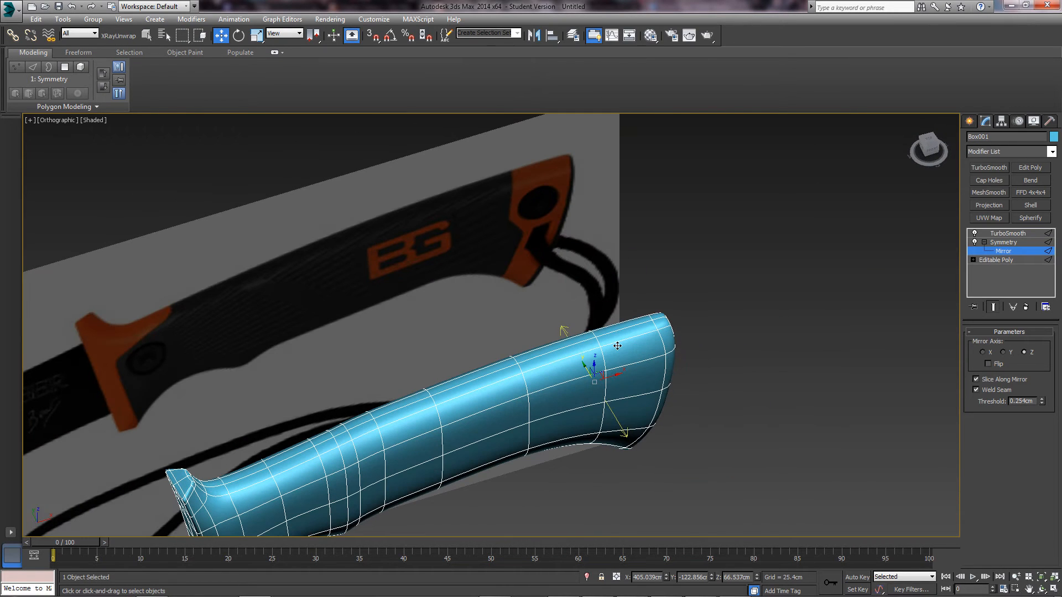
pyautogui.click(999, 245)
pyautogui.click(984, 243)
pyautogui.keyDown('alt'); pyautogui.moveTo(522, 394); pyautogui.dragTo(538, 367, button='middle'); pyautogui.keyUp('alt')
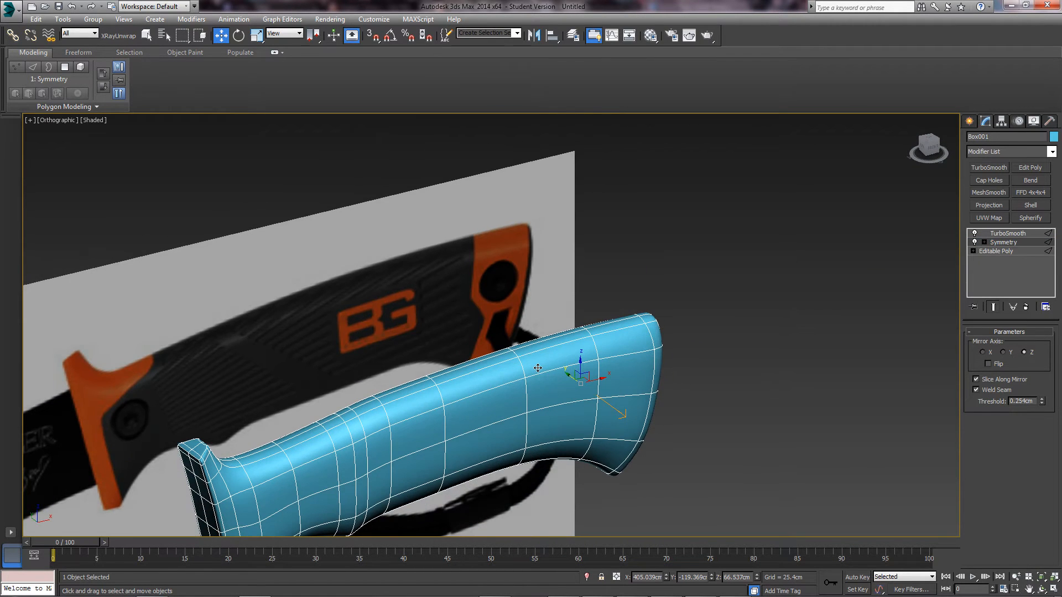
pyautogui.press('p')
pyautogui.scroll(3, 538, 368)
pyautogui.moveTo(489, 344); pyautogui.dragTo(498, 331, button='middle')
pyautogui.moveTo(431, 340); pyautogui.dragTo(441, 317, button='middle')
pyautogui.scroll(-3, 446, 316)
pyautogui.hotkey('alt', 'q')
pyautogui.click(592, 422)
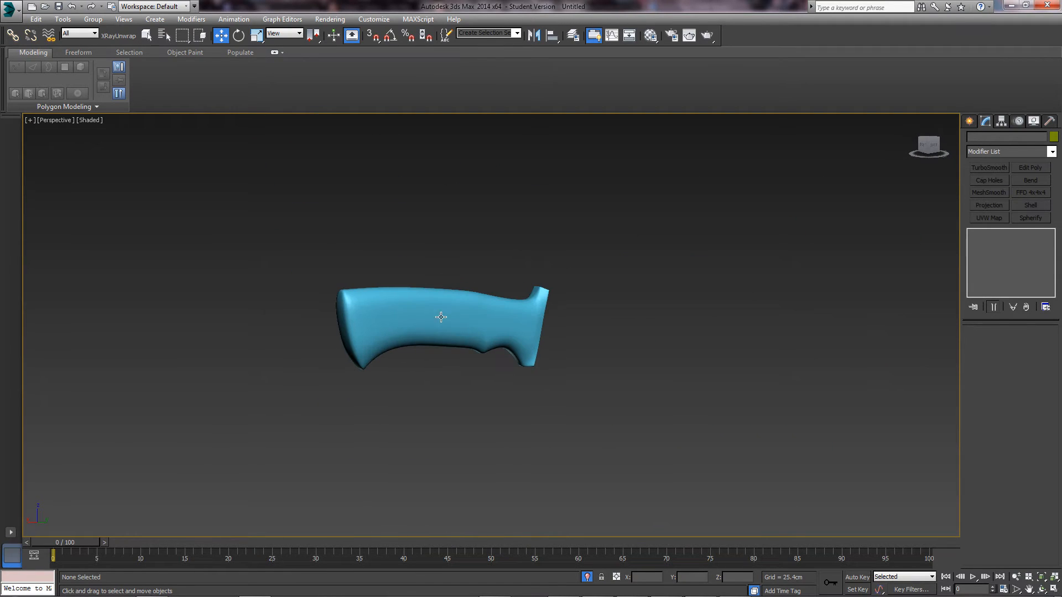
pyautogui.scroll(6, 427, 312)
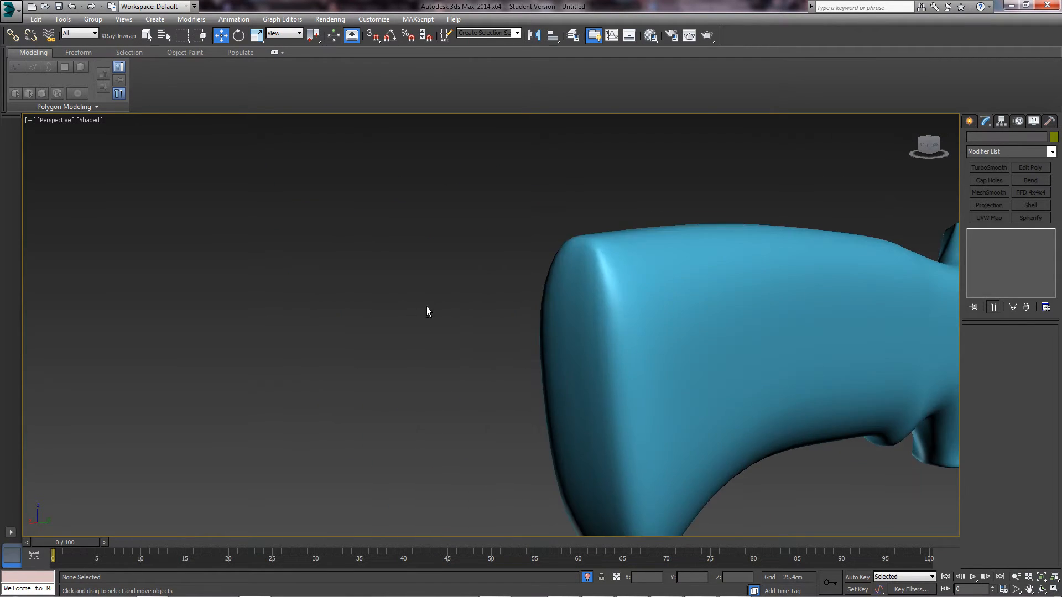
pyautogui.scroll(-3, 552, 337)
pyautogui.moveTo(653, 388); pyautogui.dragTo(716, 316, button='middle')
pyautogui.moveTo(482, 406); pyautogui.dragTo(597, 420, button='middle')
pyautogui.scroll(3, 553, 400)
pyautogui.keyDown('alt'); pyautogui.moveTo(420, 380); pyautogui.dragTo(379, 332, button='middle'); pyautogui.keyUp('alt')
pyautogui.scroll(-5, 524, 360)
pyautogui.scroll(3, 382, 336)
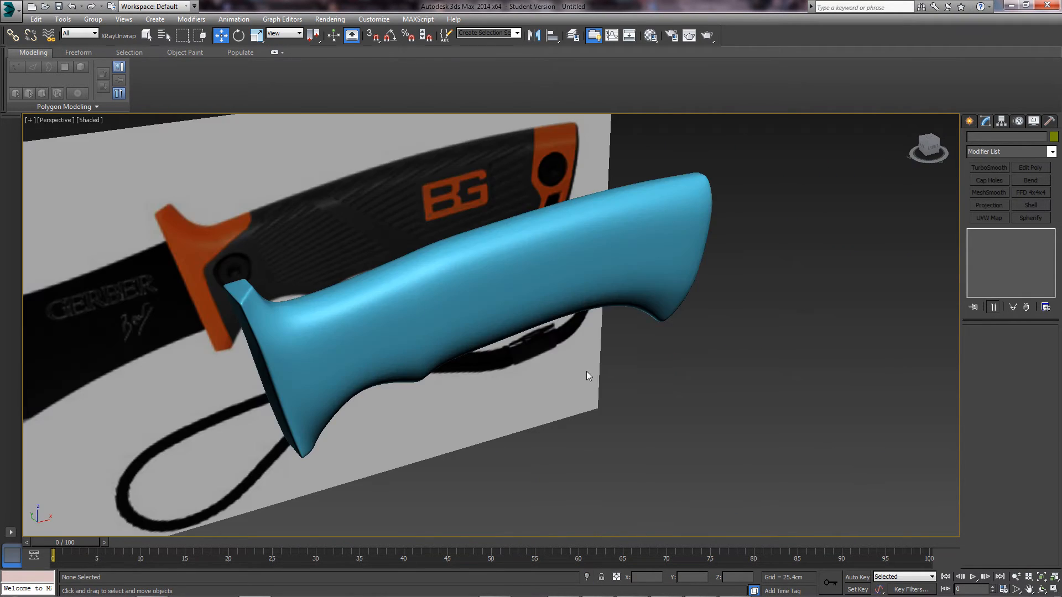
pyautogui.keyDown('alt'); pyautogui.moveTo(588, 372); pyautogui.dragTo(561, 353, button='middle'); pyautogui.keyUp('alt')
pyautogui.scroll(3, 558, 353)
pyautogui.click(558, 352)
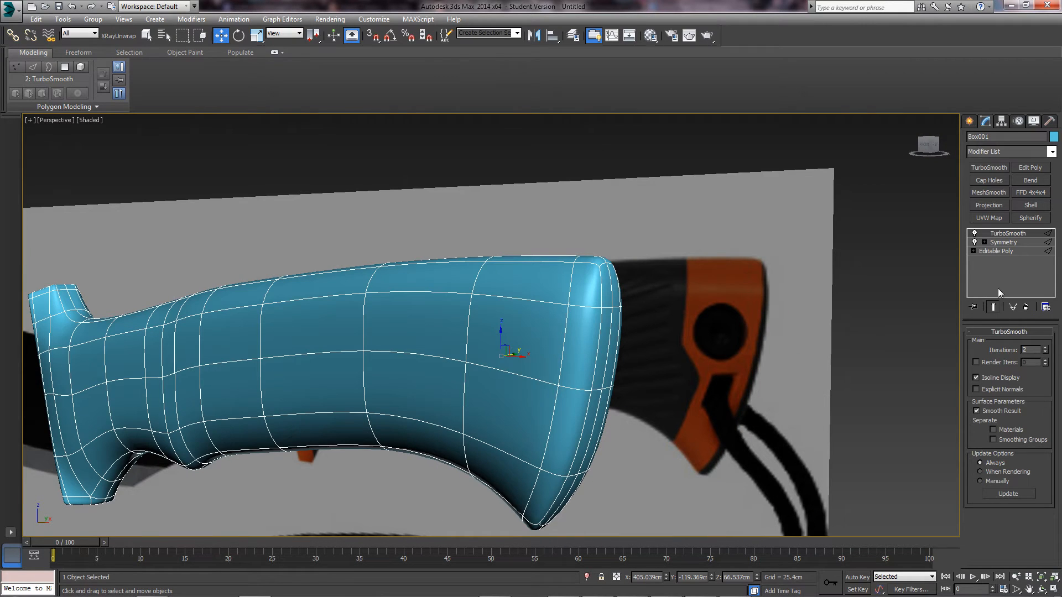
# - Return to the Editable Poly level, switch to Front view, and turn on See-Through (Alt+X)
pyautogui.click(1003, 243)
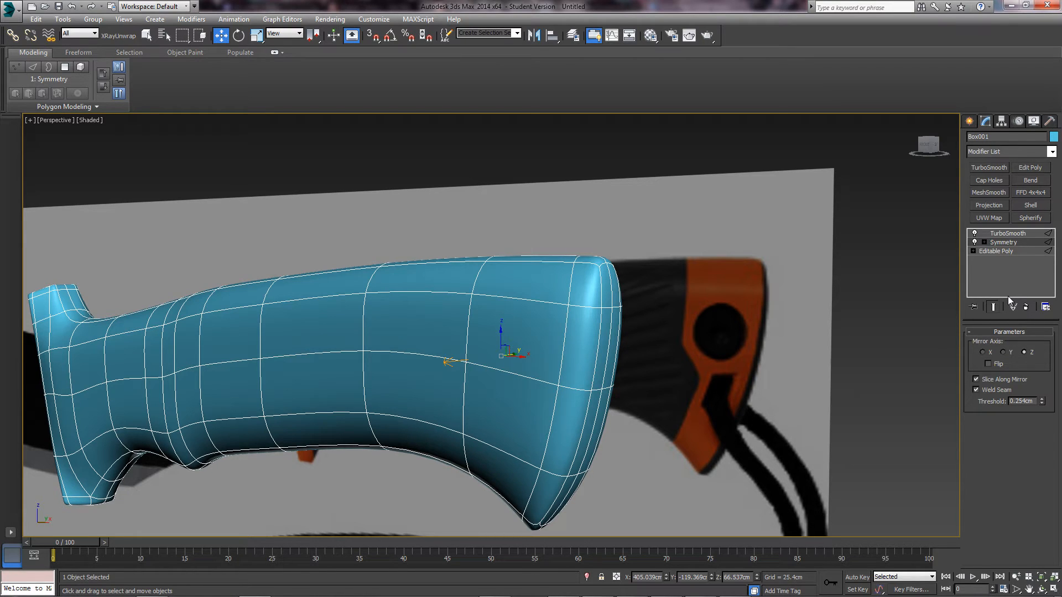
pyautogui.click(1003, 251)
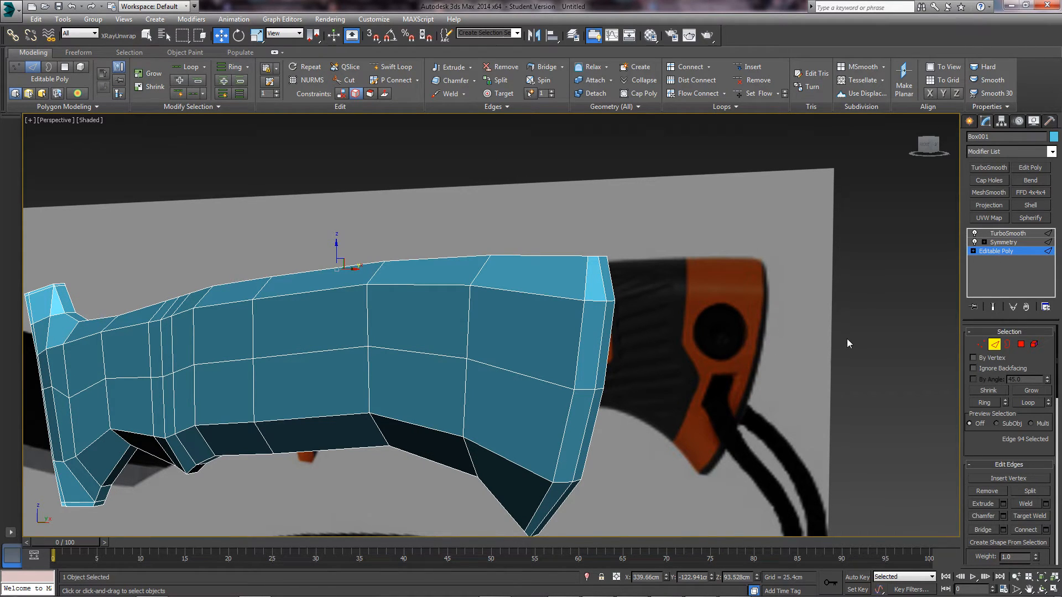
pyautogui.moveTo(788, 205); pyautogui.dragTo(796, 202, button='middle')
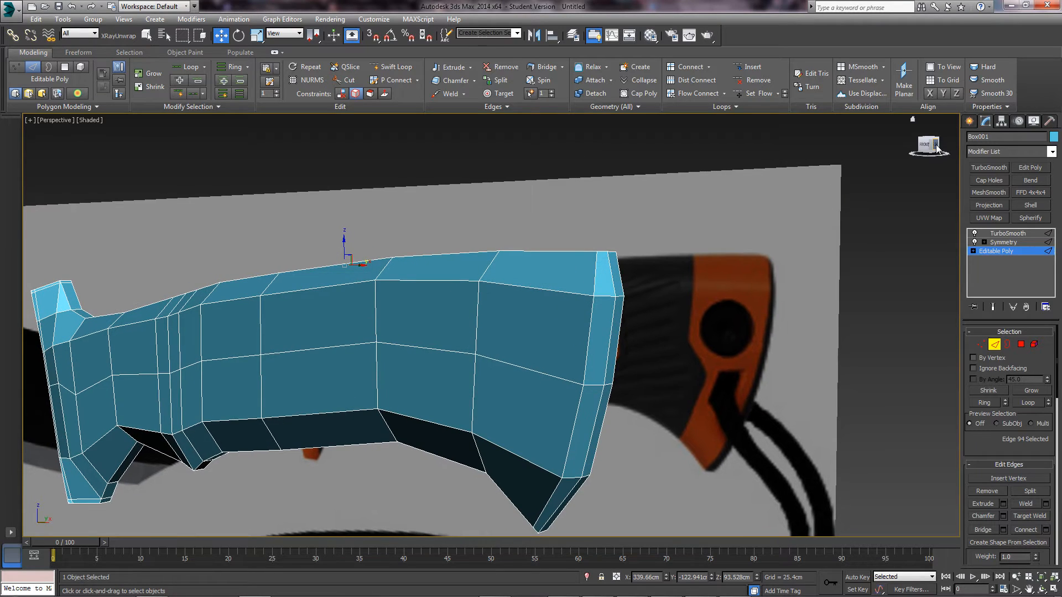
pyautogui.click(928, 147)
pyautogui.hotkey('alt', 'x')
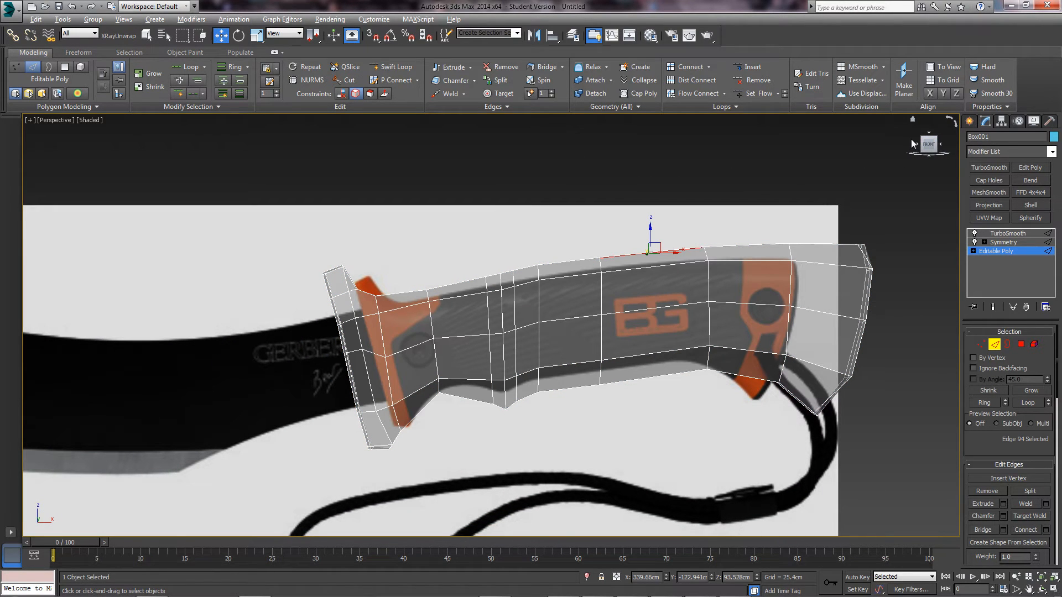
# - Reframe the viewport on the handle and orbit to view its butt end at an angle
pyautogui.moveTo(779, 301); pyautogui.dragTo(655, 271, button='middle')
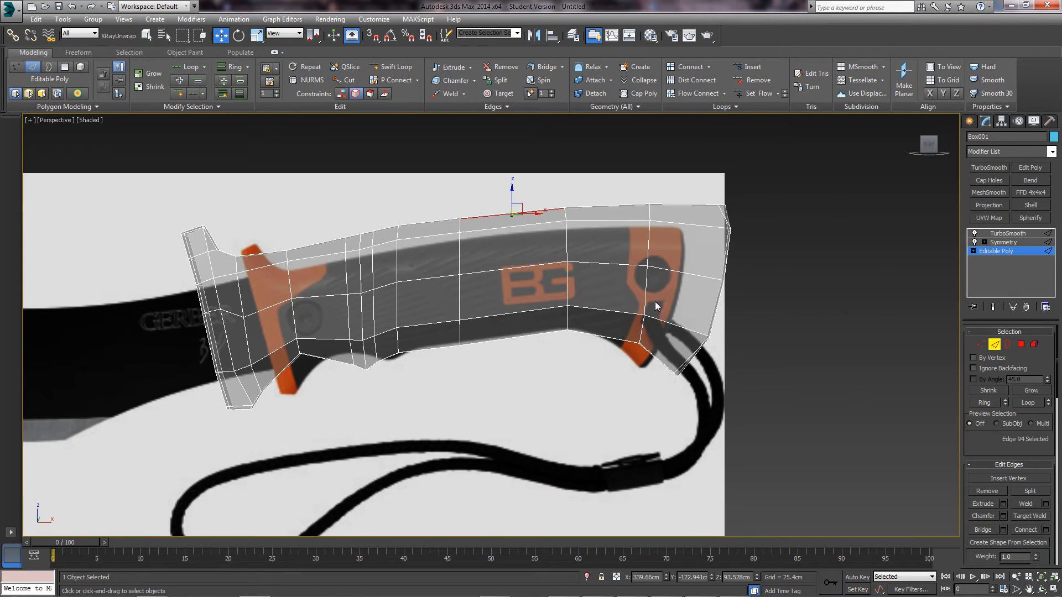
pyautogui.press('d')
pyautogui.press('f')
pyautogui.press('z')
pyautogui.scroll(-3, 793, 268)
pyautogui.moveTo(699, 319); pyautogui.dragTo(380, 272, button='middle')
pyautogui.scroll(-4, 610, 326)
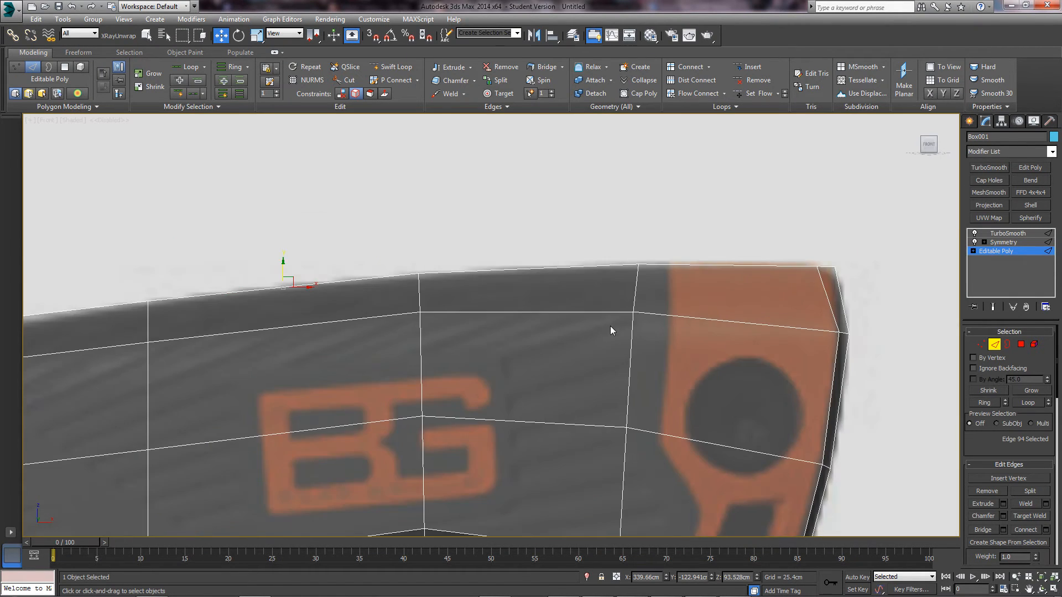
pyautogui.scroll(3, 583, 234)
pyautogui.keyDown('alt'); pyautogui.moveTo(658, 235); pyautogui.dragTo(562, 268, button='middle'); pyautogui.keyUp('alt')
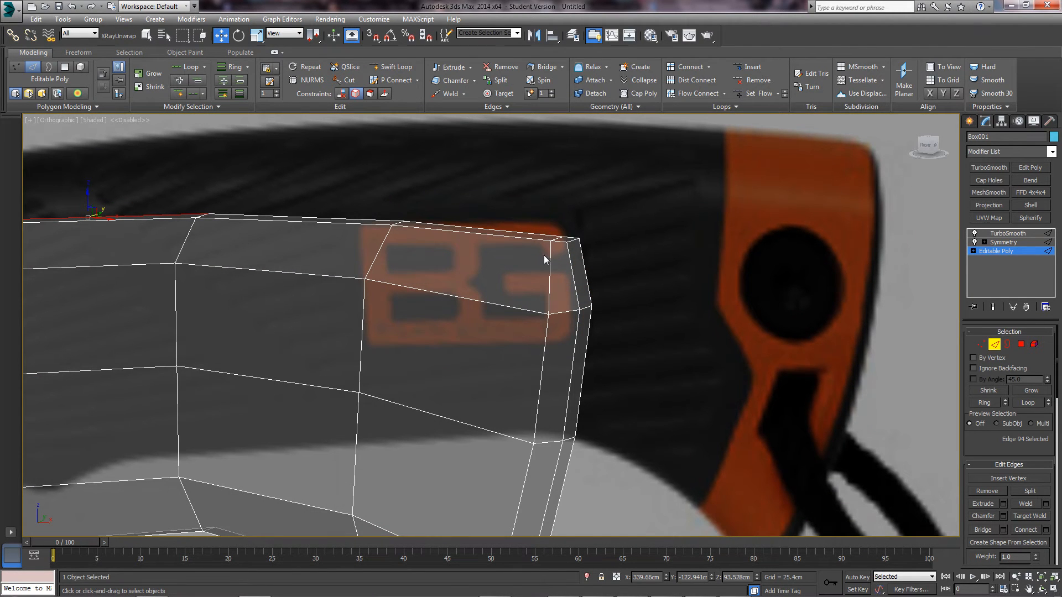
# - Turn on Show End Result, clear the edge selection, and exit Edge sub-object mode
pyautogui.press('f')
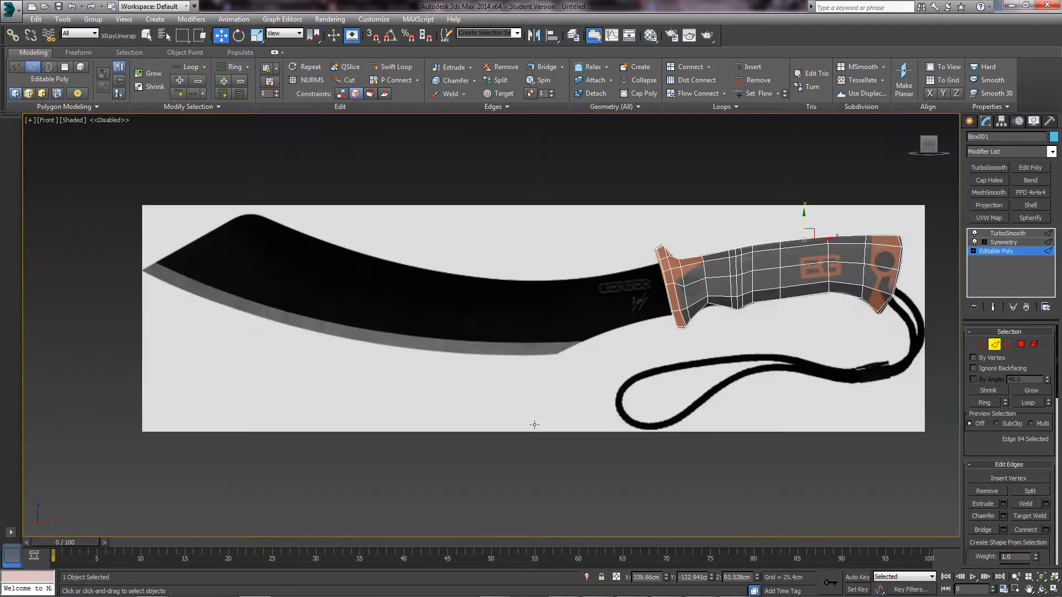
pyautogui.press('z')
pyautogui.moveTo(592, 337); pyautogui.dragTo(508, 332, button='middle')
pyautogui.scroll(-5, 553, 341)
pyautogui.scroll(-1, 615, 356)
pyautogui.moveTo(570, 304); pyautogui.dragTo(440, 229, button='middle')
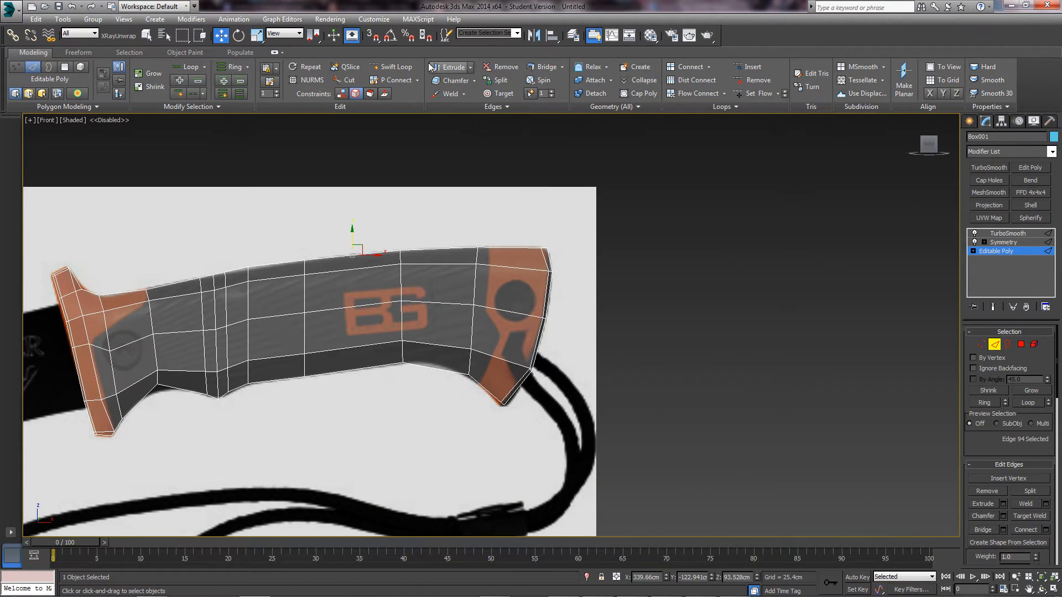
pyautogui.scroll(3, 435, 147)
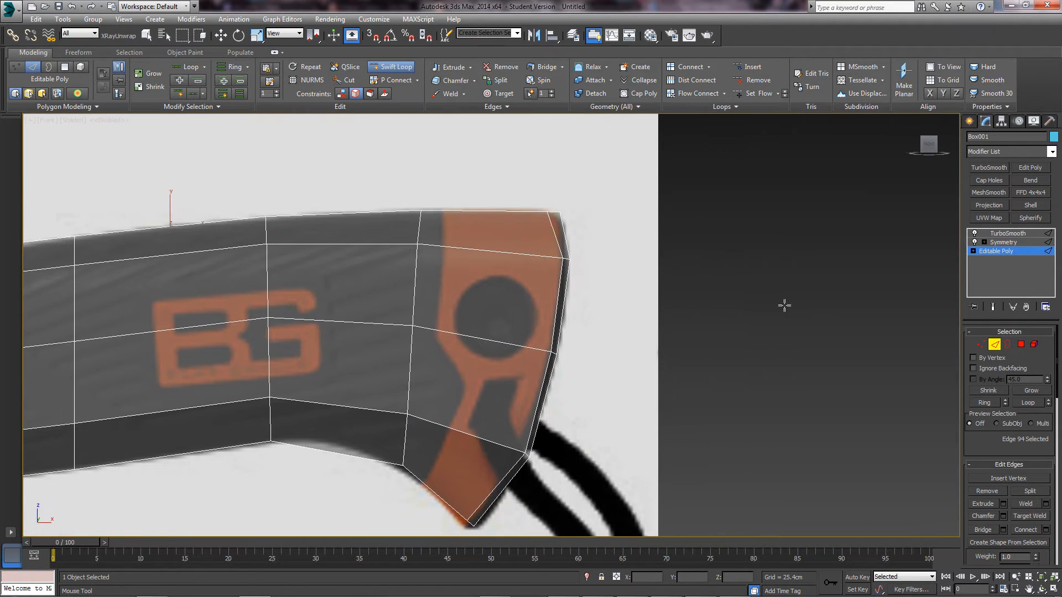
pyautogui.click(993, 307)
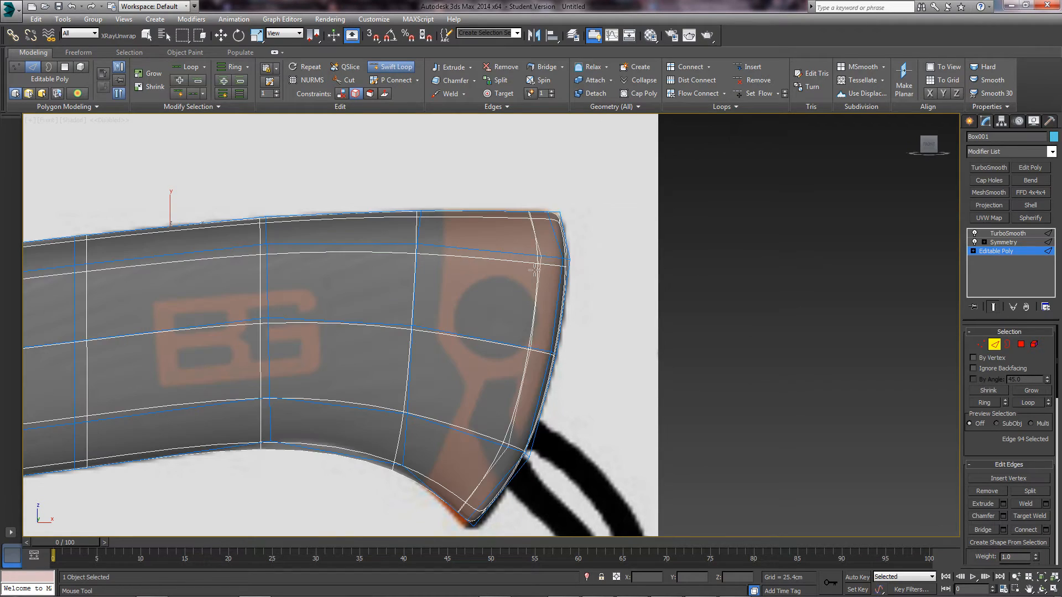
pyautogui.click(556, 214)
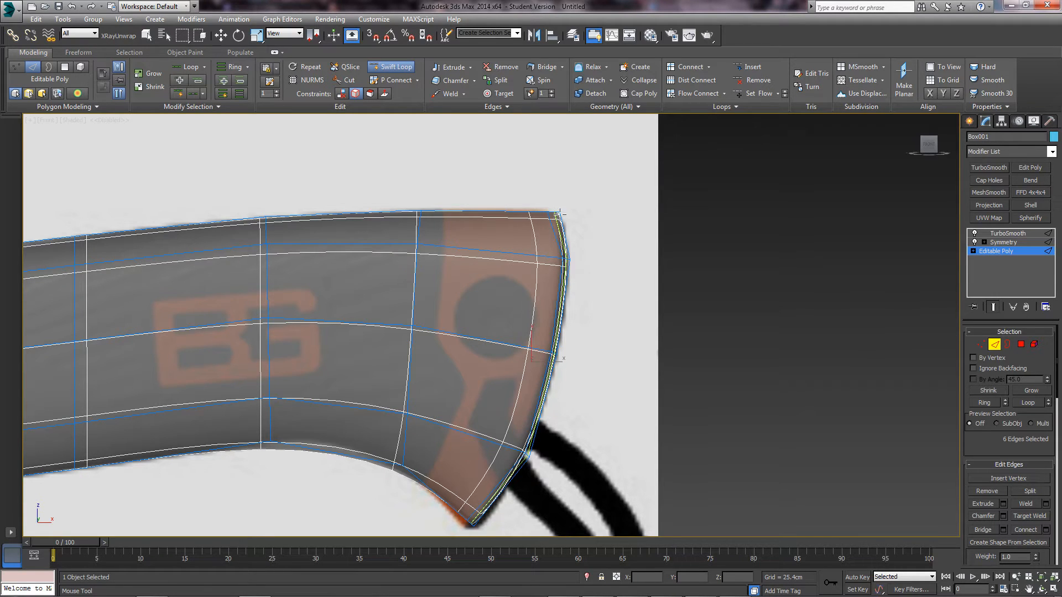
pyautogui.click(994, 344)
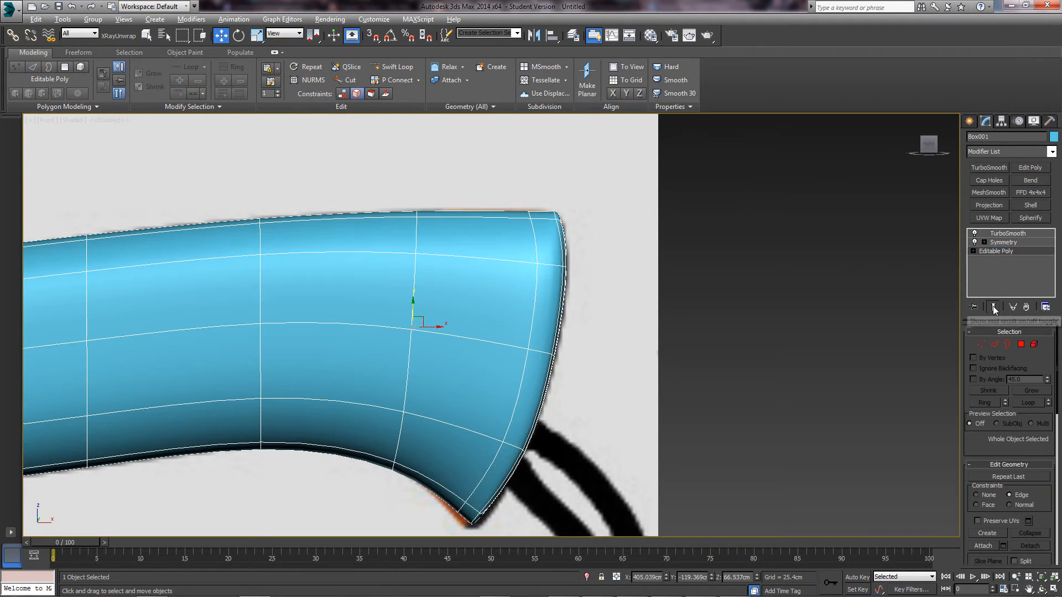
# - Orbit around the handle's rounded butt end, selecting it briefly to check the smoothing
pyautogui.click(586, 347)
pyautogui.scroll(-5, 483, 274)
pyautogui.keyDown('alt'); pyautogui.moveTo(483, 274); pyautogui.dragTo(433, 280, button='middle'); pyautogui.keyUp('alt')
pyautogui.scroll(5, 414, 292)
pyautogui.scroll(3, 598, 237)
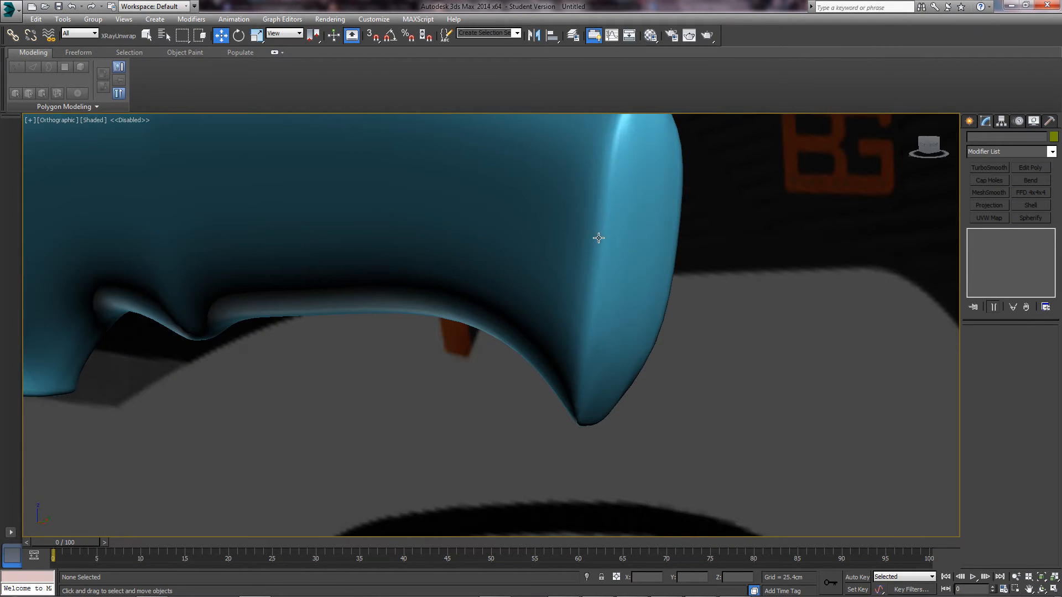
pyautogui.keyDown('alt'); pyautogui.moveTo(597, 237); pyautogui.dragTo(574, 323, button='middle'); pyautogui.keyUp('alt')
pyautogui.click(590, 281)
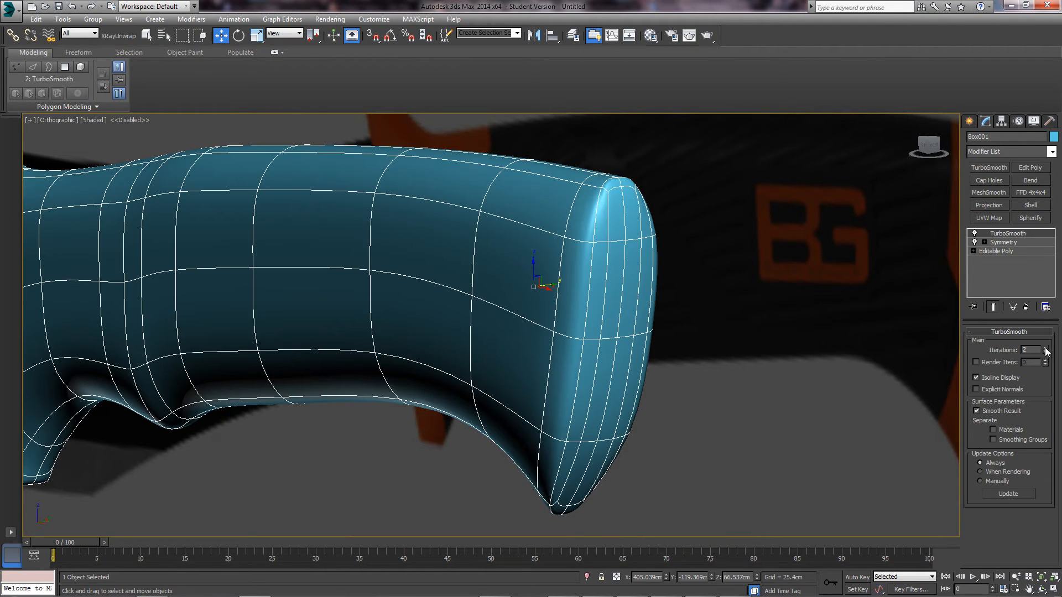
pyautogui.click(792, 367)
pyautogui.scroll(-5, 664, 337)
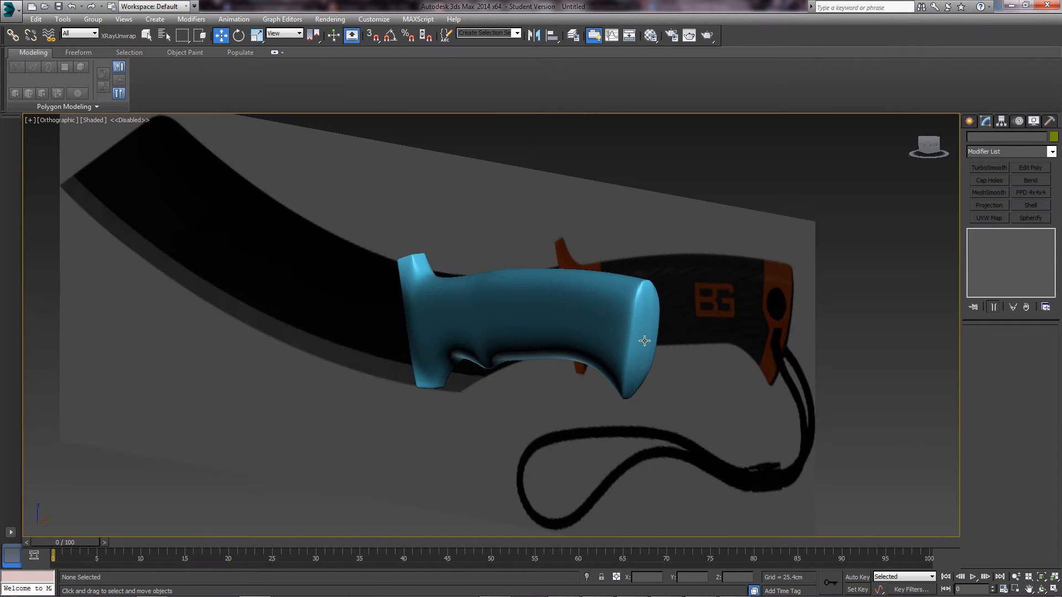
pyautogui.click(644, 341)
pyautogui.moveTo(644, 341)
pyautogui.keyDown('alt'); pyautogui.mouseDown(button='middle')
pyautogui.moveTo(657, 326)
pyautogui.moveTo(657, 334)
pyautogui.mouseUp(button='middle'); pyautogui.keyUp('alt')
pyautogui.scroll(3, 658, 325)
# - Inspect the knife from more angles, then select the handle mesh Box001
pyautogui.click(780, 352)
pyautogui.scroll(-3, 673, 336)
pyautogui.scroll(2, 656, 334)
pyautogui.moveTo(479, 304); pyautogui.dragTo(650, 409, button='middle')
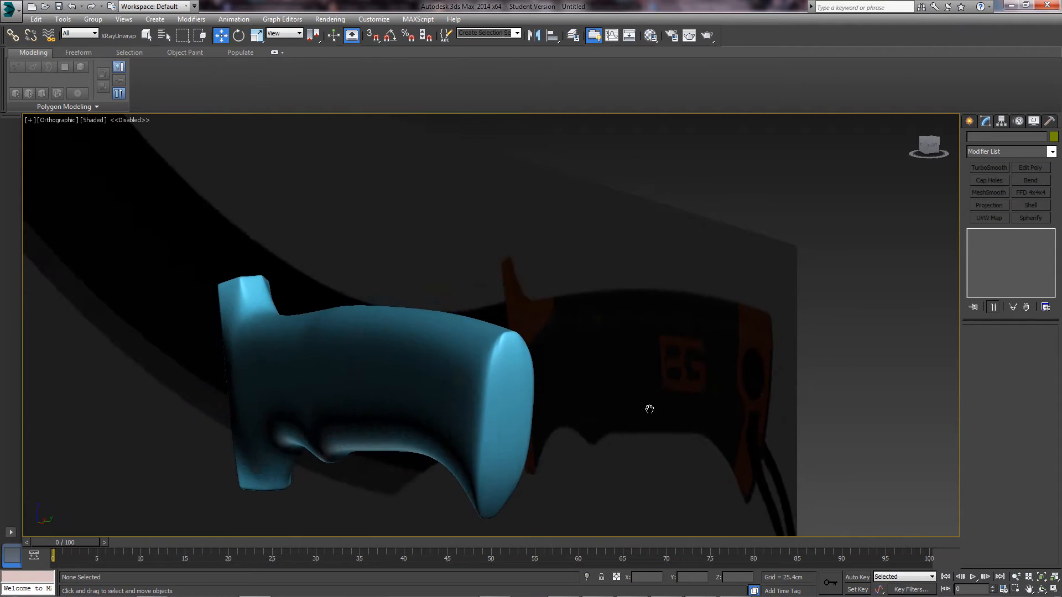
pyautogui.scroll(2, 620, 390)
pyautogui.scroll(4, 451, 342)
pyautogui.scroll(2, 429, 322)
pyautogui.scroll(-4, 506, 338)
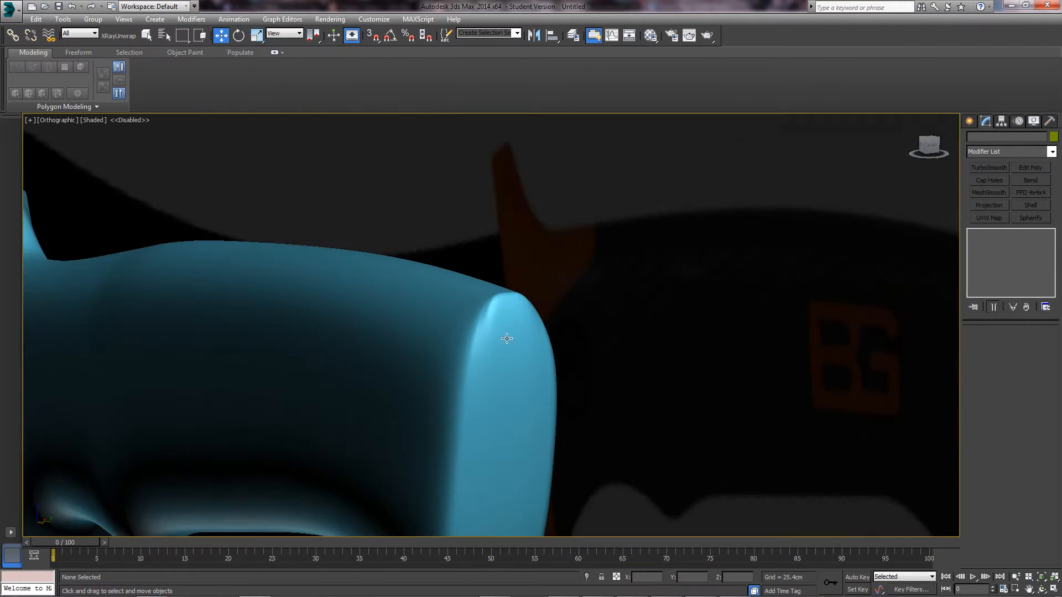
pyautogui.scroll(-4, 507, 338)
pyautogui.click(423, 349)
pyautogui.scroll(3, 421, 349)
pyautogui.click(418, 251)
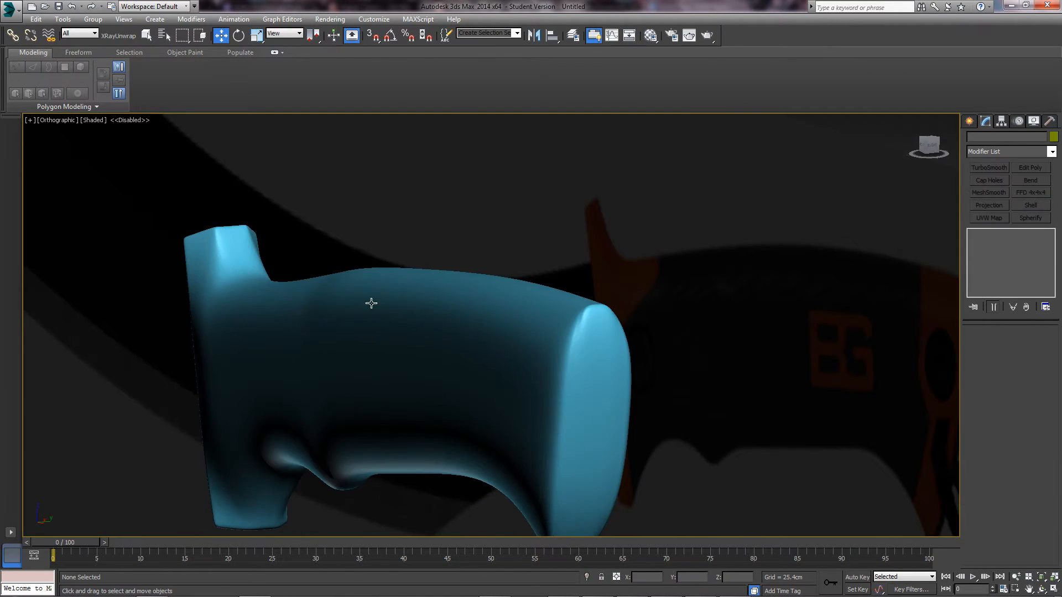
pyautogui.scroll(4, 371, 303)
pyautogui.scroll(-3, 377, 313)
pyautogui.click(378, 304)
pyautogui.scroll(-1, 379, 305)
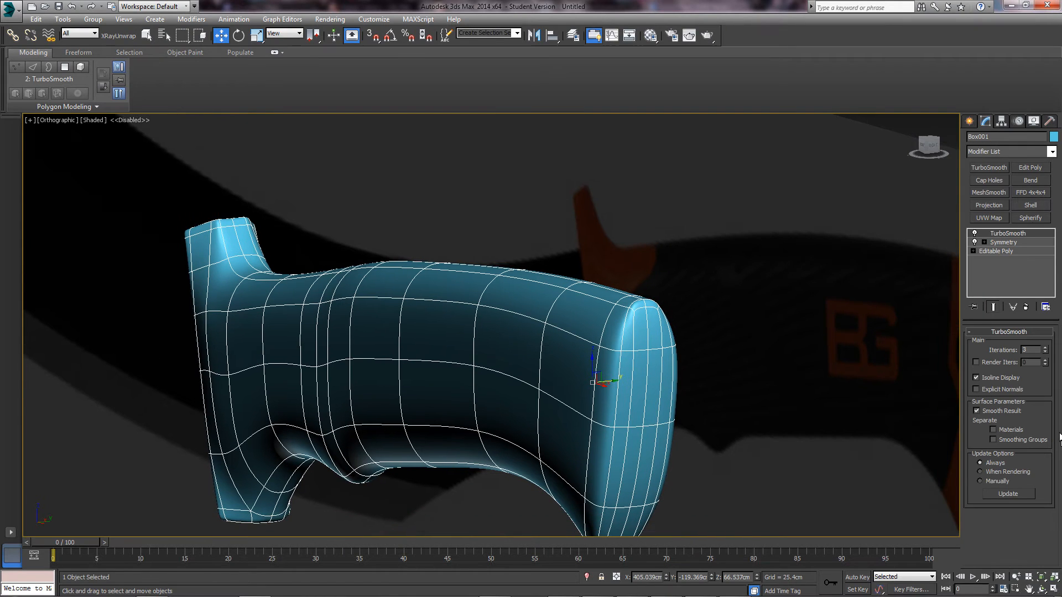
# - Drop from Symmetry to the Editable Poly cage, and switch to Top view in Vertex mode
pyautogui.click(1004, 243)
pyautogui.click(990, 252)
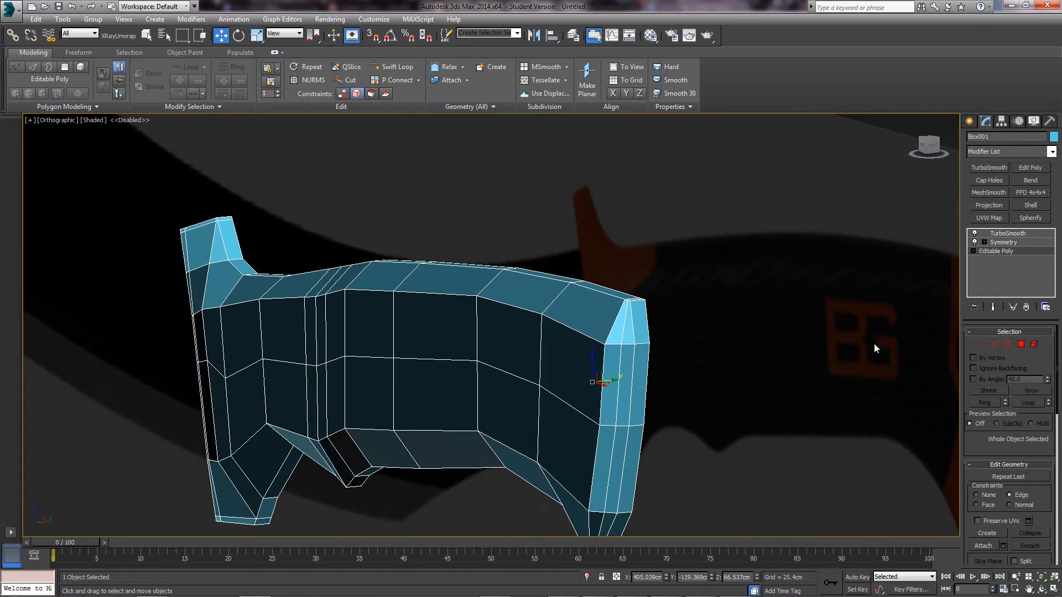
pyautogui.scroll(4, 655, 376)
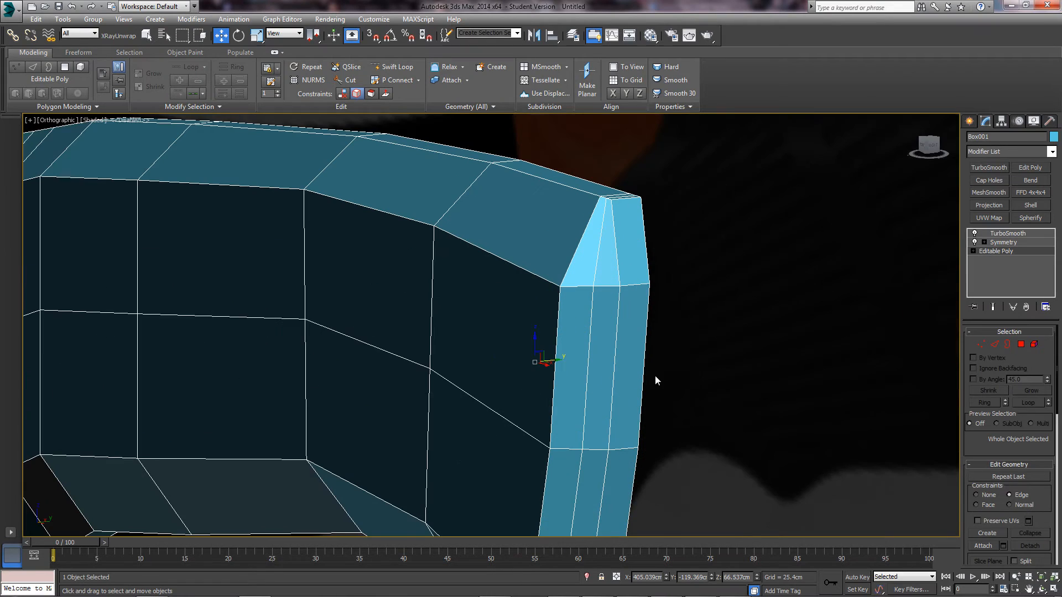
pyautogui.click(993, 346)
pyautogui.keyDown('alt'); pyautogui.moveTo(591, 295); pyautogui.dragTo(560, 375, button='middle'); pyautogui.keyUp('alt')
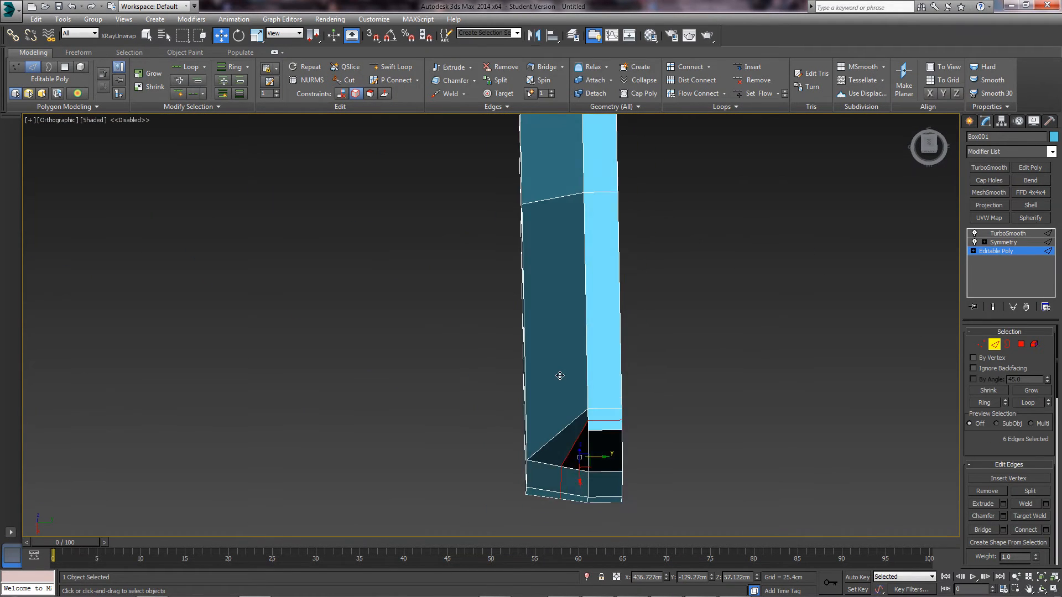
pyautogui.press('t')
pyautogui.moveTo(655, 427); pyautogui.dragTo(593, 344, button='middle')
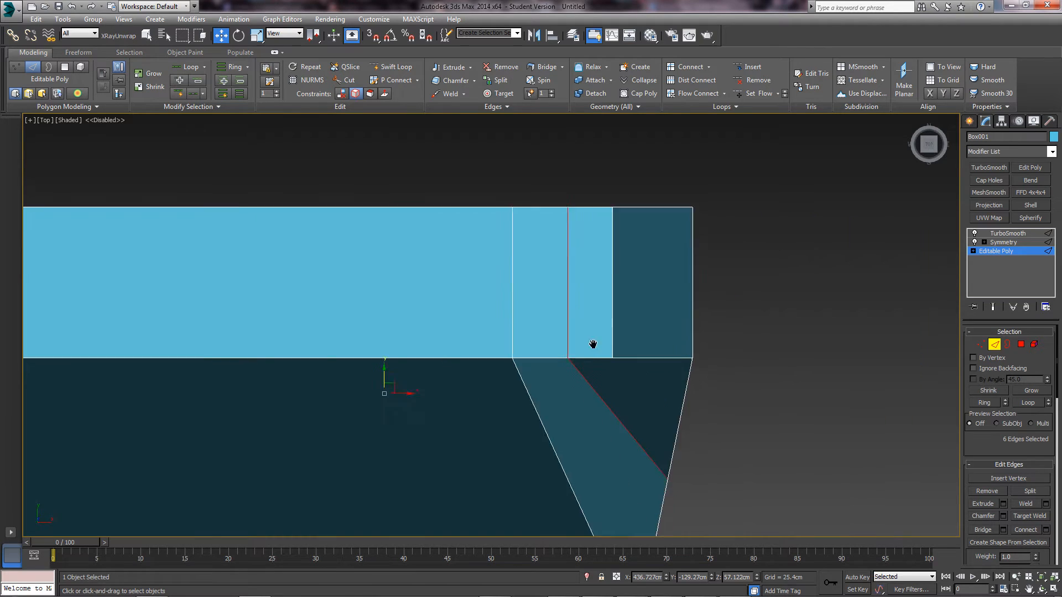
pyautogui.scroll(-5, 603, 387)
pyautogui.press('1')
pyautogui.moveTo(609, 403); pyautogui.dragTo(572, 298, button='middle')
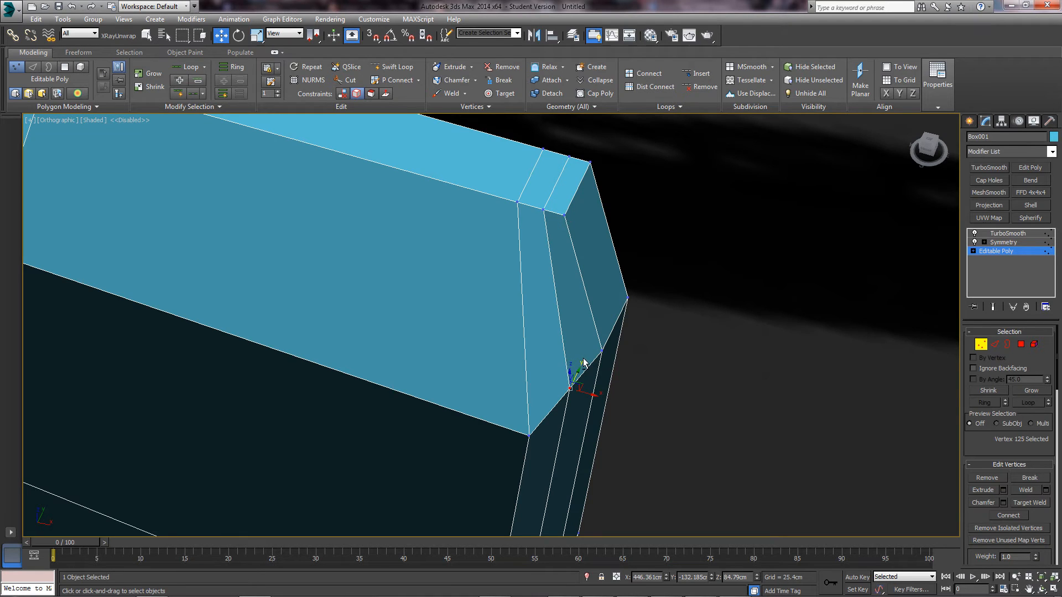
# - Pull the butt-end corner vertex down and outward in Top view, after undoing a first attempt
pyautogui.keyDown('alt'); pyautogui.moveTo(582, 359); pyautogui.dragTo(571, 395, button='middle'); pyautogui.keyUp('alt')
pyautogui.press('t')
pyautogui.scroll(10, 570, 395)
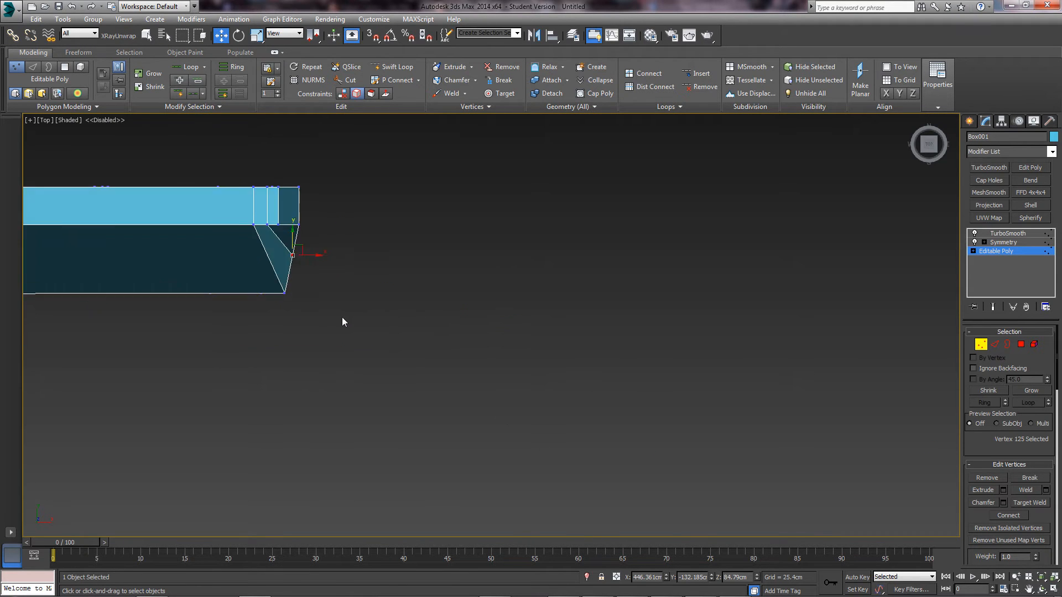
pyautogui.moveTo(458, 392); pyautogui.dragTo(503, 436)
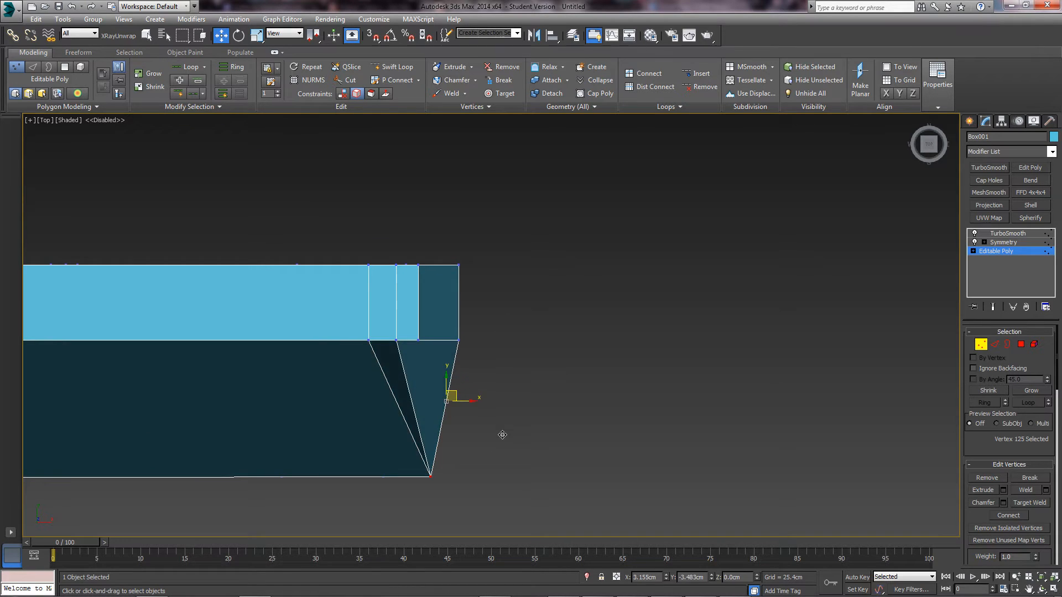
pyautogui.hotkey('ctrl', 'z')
pyautogui.scroll(-3, 994, 500)
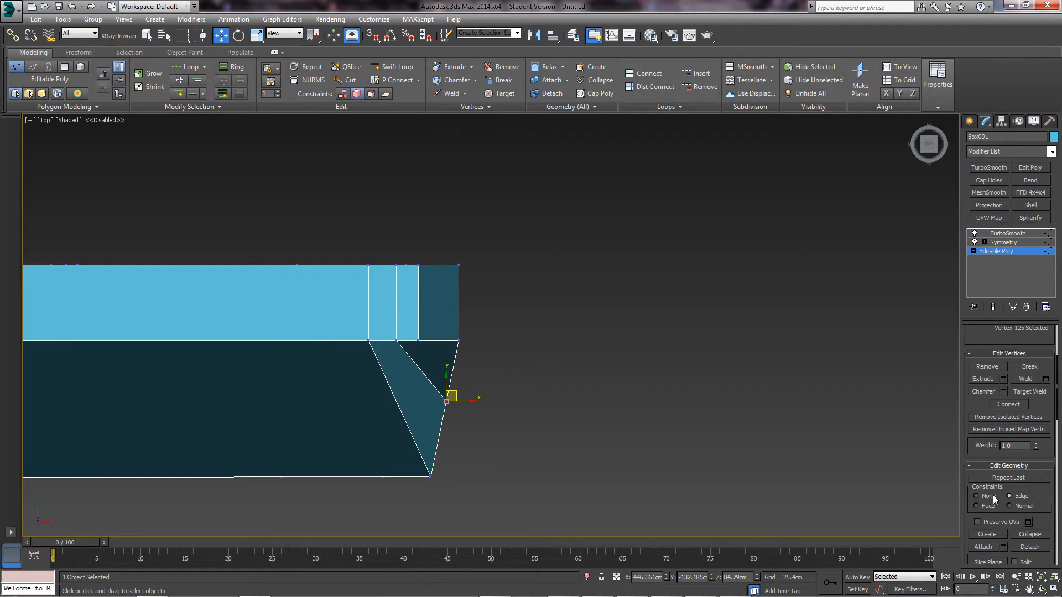
pyautogui.moveTo(461, 399); pyautogui.dragTo(478, 444)
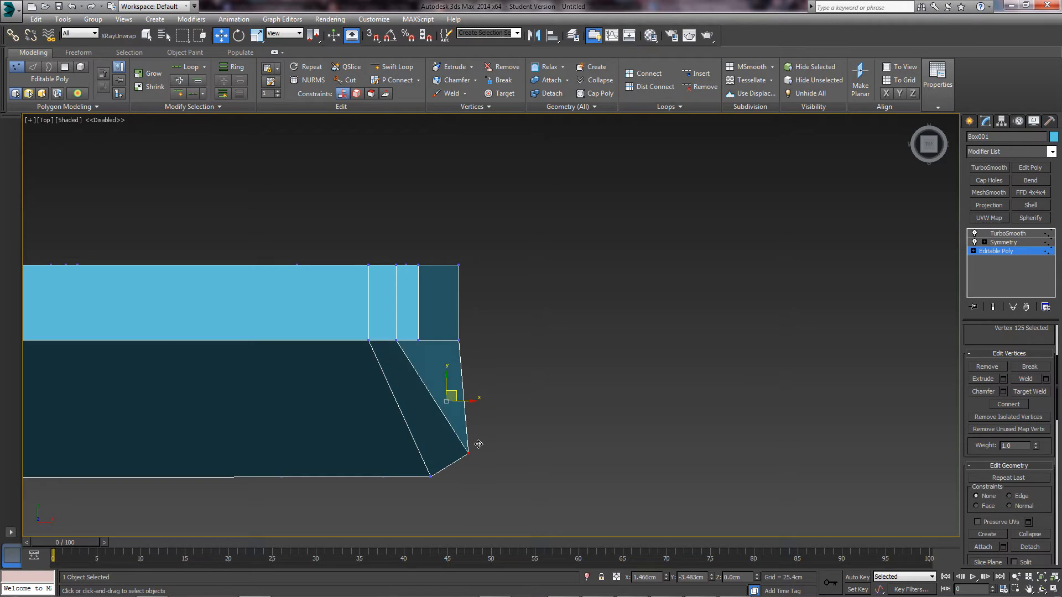
pyautogui.keyDown('alt'); pyautogui.moveTo(480, 439); pyautogui.dragTo(387, 466, button='middle'); pyautogui.keyUp('alt')
pyautogui.scroll(2, 469, 442)
pyautogui.press('t')
pyautogui.press('z')
pyautogui.scroll(-3, 387, 466)
pyautogui.scroll(-4, 510, 421)
pyautogui.moveTo(538, 444); pyautogui.dragTo(489, 407, button='middle')
pyautogui.scroll(1, 515, 426)
# - In wireframe, shift the two selected corner vertices inward along Y, then return to shaded view
pyautogui.press('F3')
pyautogui.moveTo(410, 373); pyautogui.dragTo(468, 369)
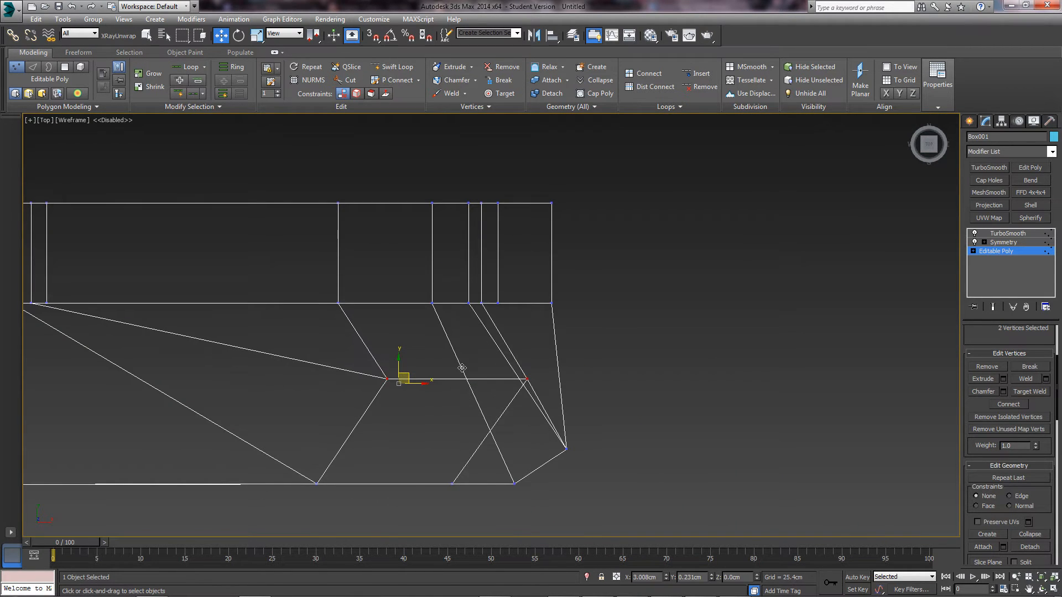
pyautogui.hotkey('ctrl', 'z')
pyautogui.keyDown('alt'); pyautogui.moveTo(553, 405); pyautogui.dragTo(439, 363, button='middle'); pyautogui.keyUp('alt')
pyautogui.press('t')
pyautogui.press('z')
pyautogui.moveTo(458, 325); pyautogui.dragTo(502, 355, button='middle')
pyautogui.scroll(-6, 481, 384)
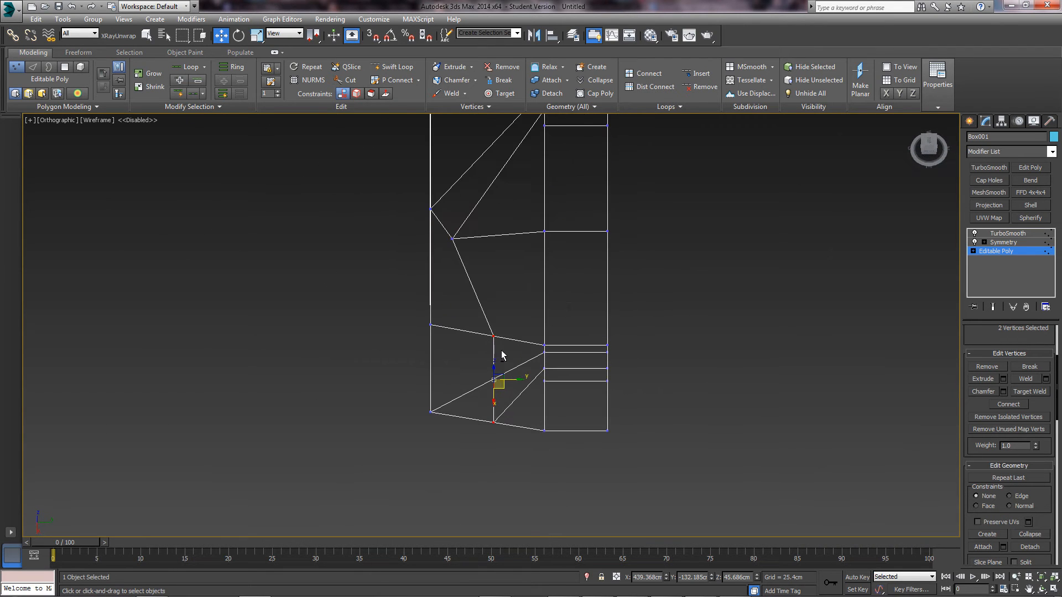
pyautogui.moveTo(512, 379); pyautogui.dragTo(498, 380)
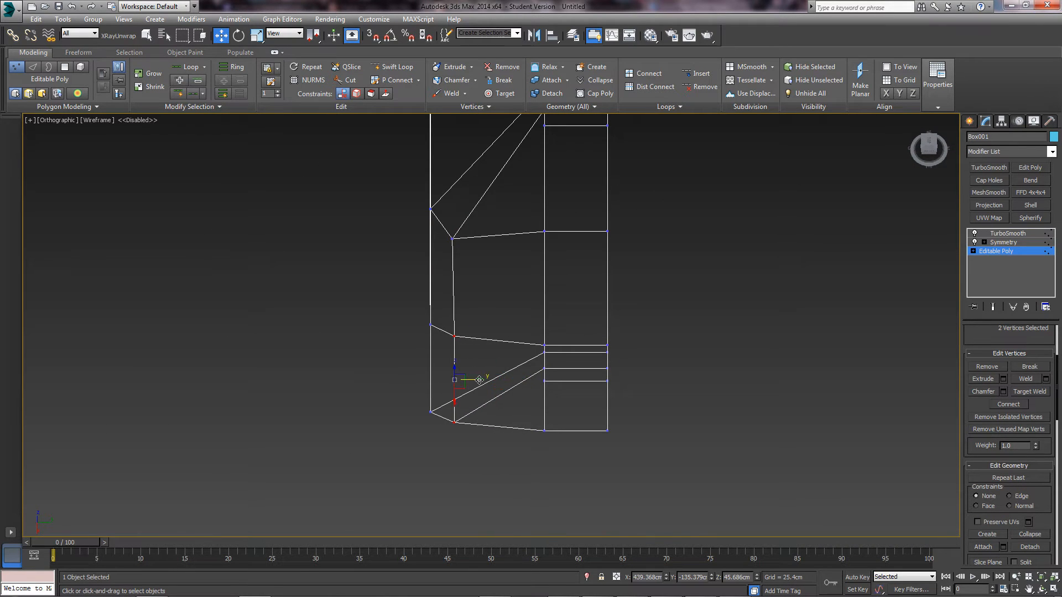
pyautogui.keyDown('alt'); pyautogui.moveTo(479, 380); pyautogui.dragTo(522, 365, button='middle'); pyautogui.keyUp('alt')
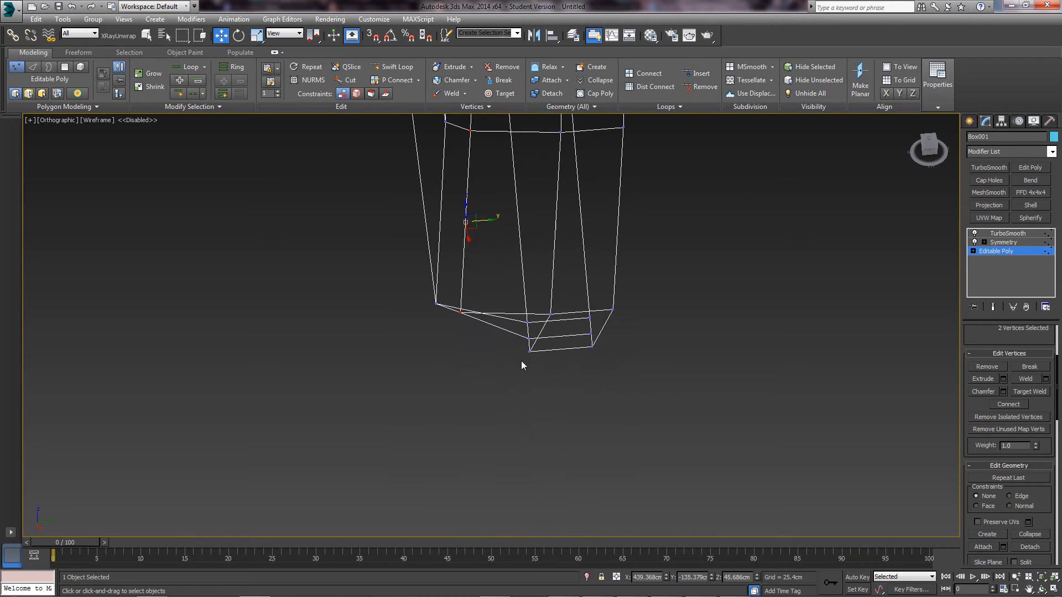
pyautogui.moveTo(528, 346); pyautogui.dragTo(488, 351)
pyautogui.moveTo(498, 327)
pyautogui.keyDown('alt'); pyautogui.mouseDown(button='middle')
pyautogui.moveTo(526, 294)
pyautogui.moveTo(572, 319)
pyautogui.moveTo(577, 334)
pyautogui.moveTo(517, 327)
pyautogui.moveTo(511, 341)
pyautogui.moveTo(498, 328)
pyautogui.moveTo(522, 314)
pyautogui.mouseUp(button='middle'); pyautogui.keyUp('alt')
pyautogui.press('F3')
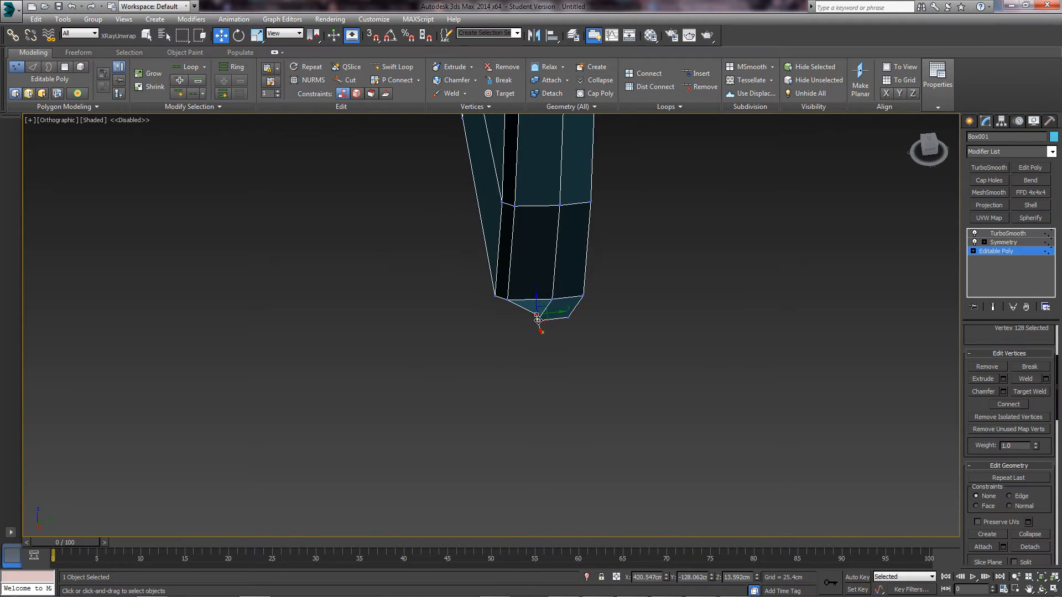
# - Select the butt-end corner vertices and nudge one along X
pyautogui.scroll(10, 521, 313)
pyautogui.scroll(1, 644, 237)
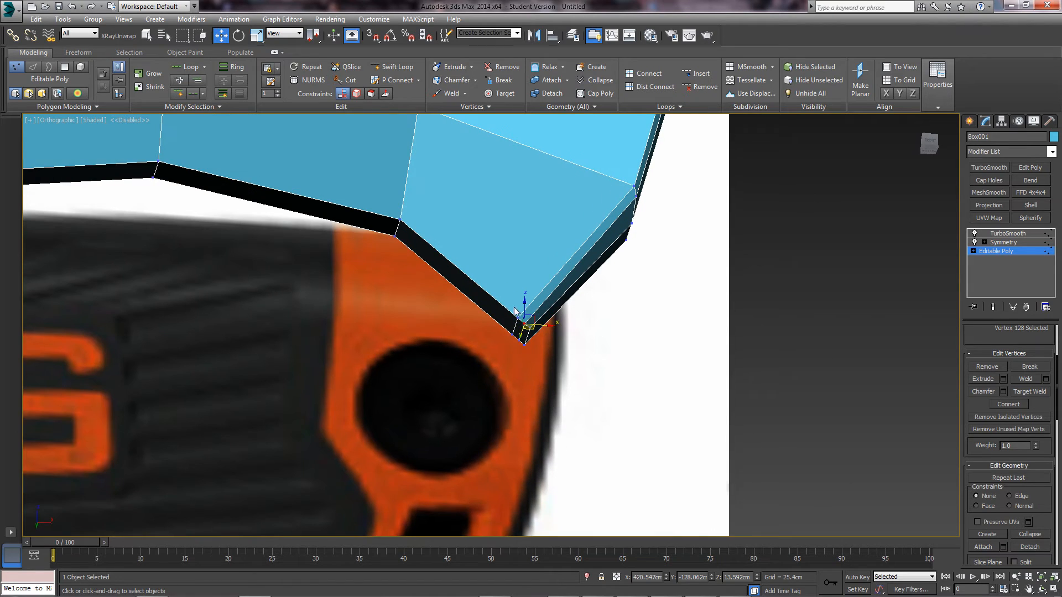
pyautogui.click(515, 317)
pyautogui.keyDown('alt'); pyautogui.moveTo(521, 315); pyautogui.dragTo(602, 287, button='middle'); pyautogui.keyUp('alt')
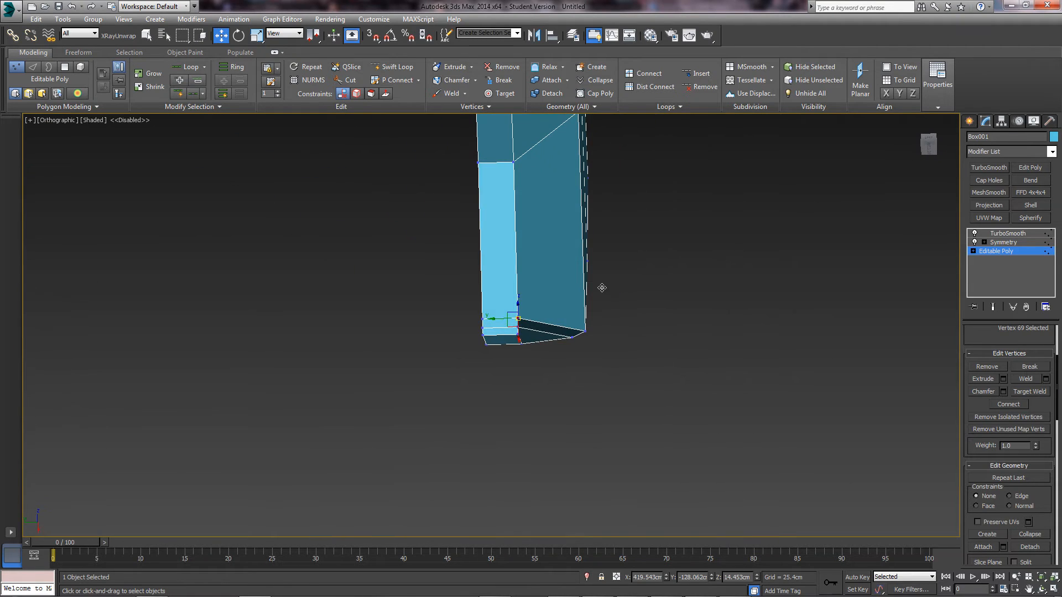
pyautogui.keyDown('alt'); pyautogui.moveTo(503, 314); pyautogui.dragTo(510, 321, button='middle'); pyautogui.keyUp('alt')
pyautogui.click(520, 335)
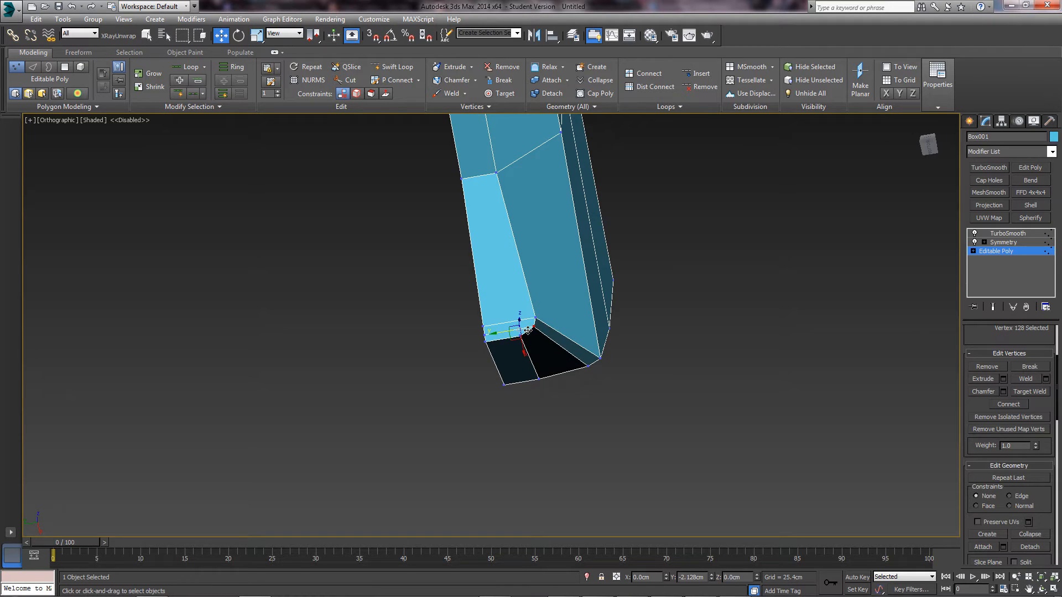
pyautogui.click(520, 337)
pyautogui.moveTo(524, 353); pyautogui.dragTo(527, 357)
pyautogui.moveTo(526, 357)
pyautogui.keyDown('alt'); pyautogui.mouseDown(button='middle')
pyautogui.moveTo(481, 351)
pyautogui.moveTo(534, 311)
pyautogui.moveTo(531, 353)
pyautogui.mouseUp(button='middle'); pyautogui.keyUp('alt')
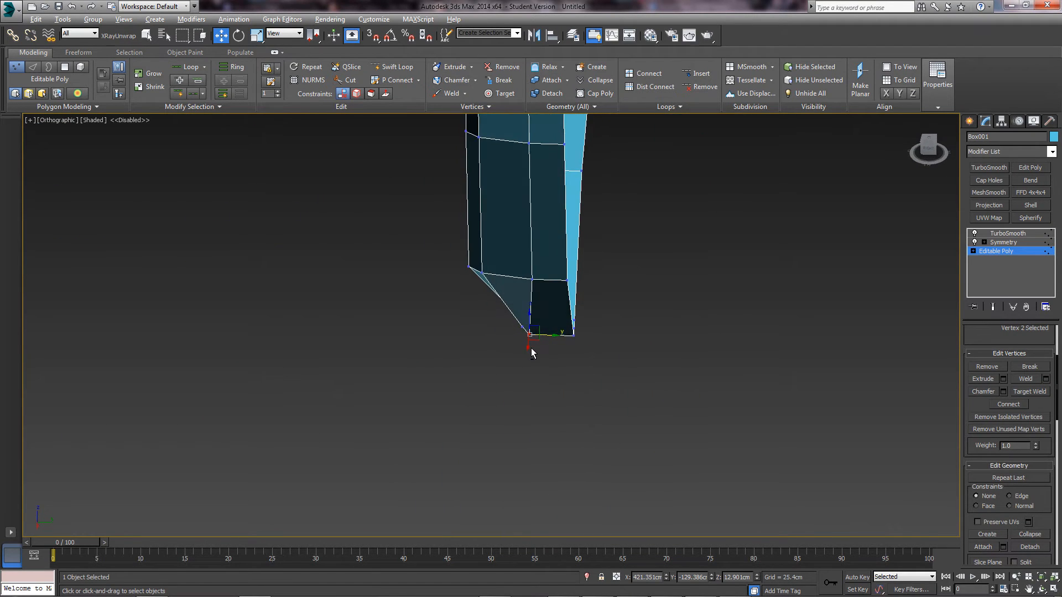
# - Pull three more butt-end vertices inward along Y, then turn on Show End Result
pyautogui.click(532, 280)
pyautogui.moveTo(544, 281); pyautogui.dragTo(517, 283)
pyautogui.moveTo(534, 304); pyautogui.dragTo(578, 417, button='middle')
pyautogui.keyDown('alt'); pyautogui.moveTo(577, 417); pyautogui.dragTo(582, 435, button='middle'); pyautogui.keyUp('alt')
pyautogui.click(574, 276)
pyautogui.moveTo(589, 276); pyautogui.dragTo(556, 277)
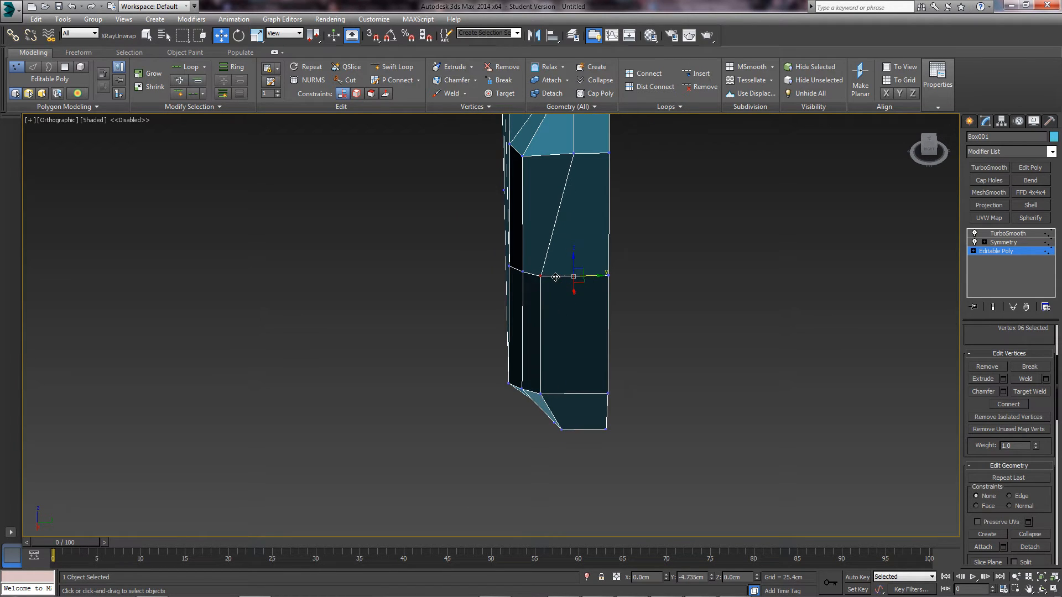
pyautogui.moveTo(563, 246); pyautogui.dragTo(541, 352, button='middle')
pyautogui.scroll(-4, 557, 244)
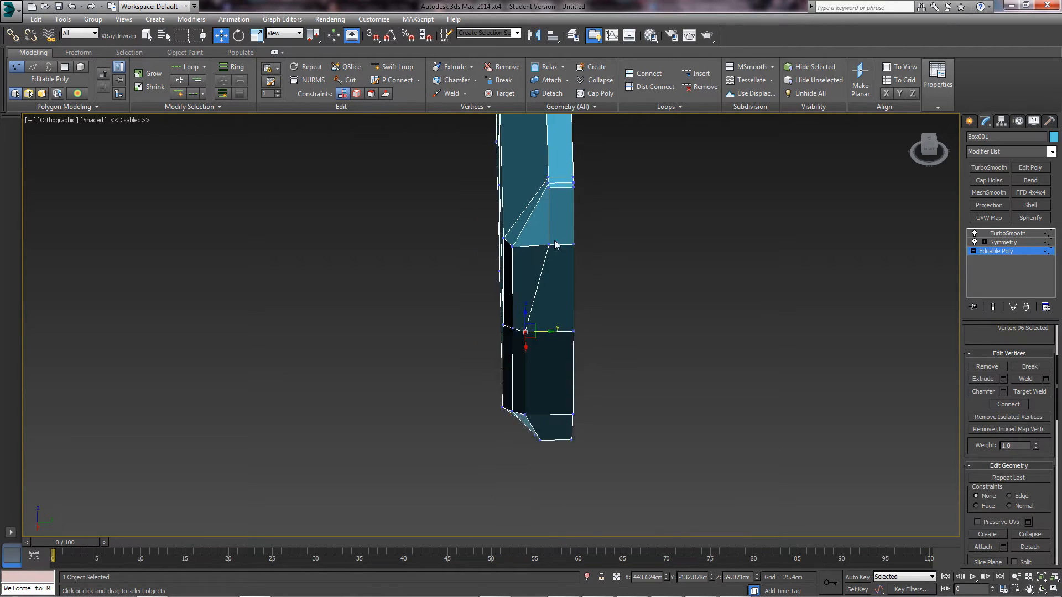
pyautogui.moveTo(555, 206); pyautogui.dragTo(560, 296, button='middle')
pyautogui.scroll(2, 559, 296)
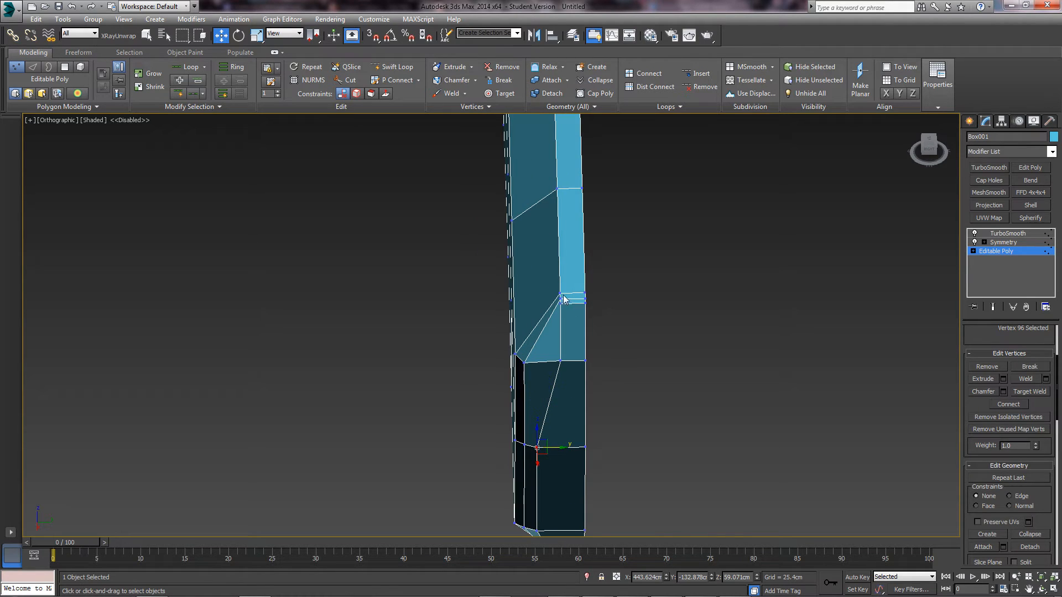
pyautogui.click(562, 360)
pyautogui.moveTo(562, 360); pyautogui.dragTo(541, 361)
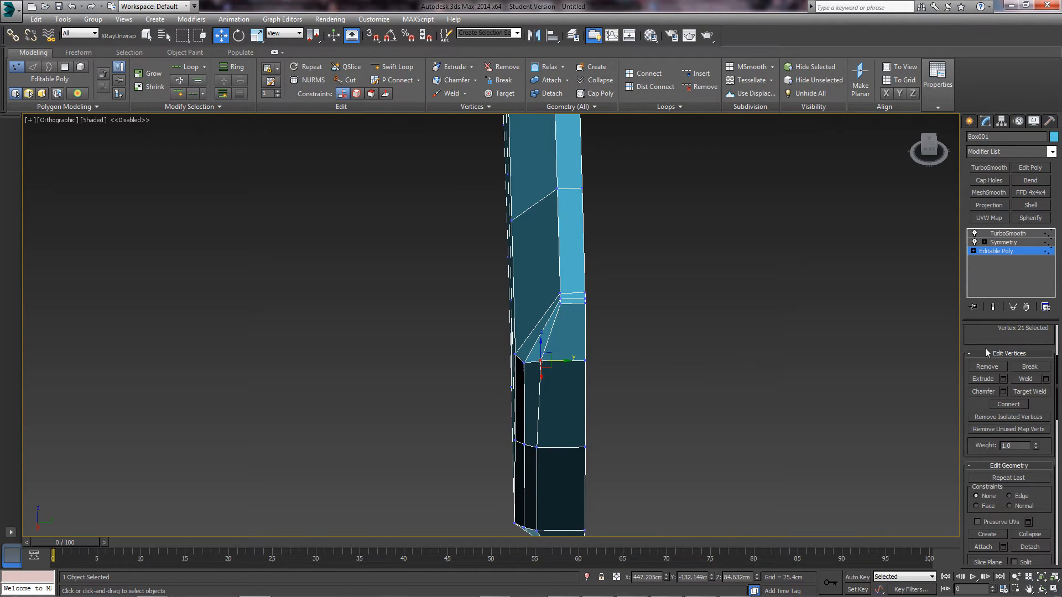
pyautogui.scroll(3, 988, 353)
pyautogui.click(994, 307)
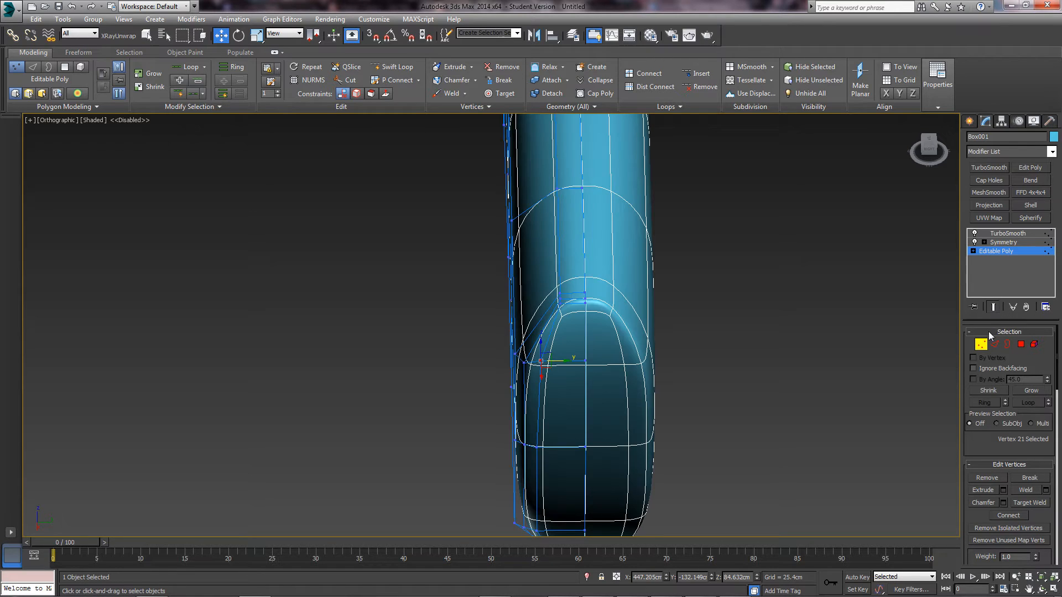
# - Exit vertex editing and orbit around the whole knife in a perspective view
pyautogui.click(982, 346)
pyautogui.click(657, 393)
pyautogui.keyDown('alt'); pyautogui.moveTo(655, 393); pyautogui.dragTo(602, 445, button='middle'); pyautogui.keyUp('alt')
pyautogui.scroll(-2, 601, 446)
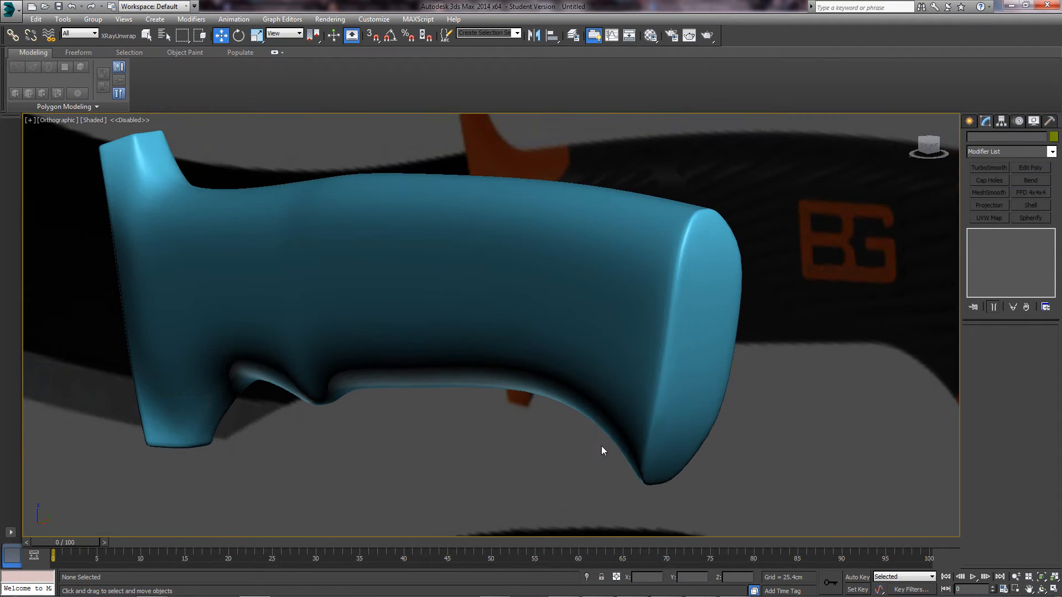
pyautogui.scroll(-3, 635, 390)
pyautogui.keyDown('alt'); pyautogui.moveTo(636, 391); pyautogui.dragTo(501, 406, button='middle'); pyautogui.keyUp('alt')
pyautogui.press('p')
pyautogui.press('z')
pyautogui.scroll(5, 636, 344)
# - Switch to the Front view and make the handle mesh see-through
pyautogui.press('f')
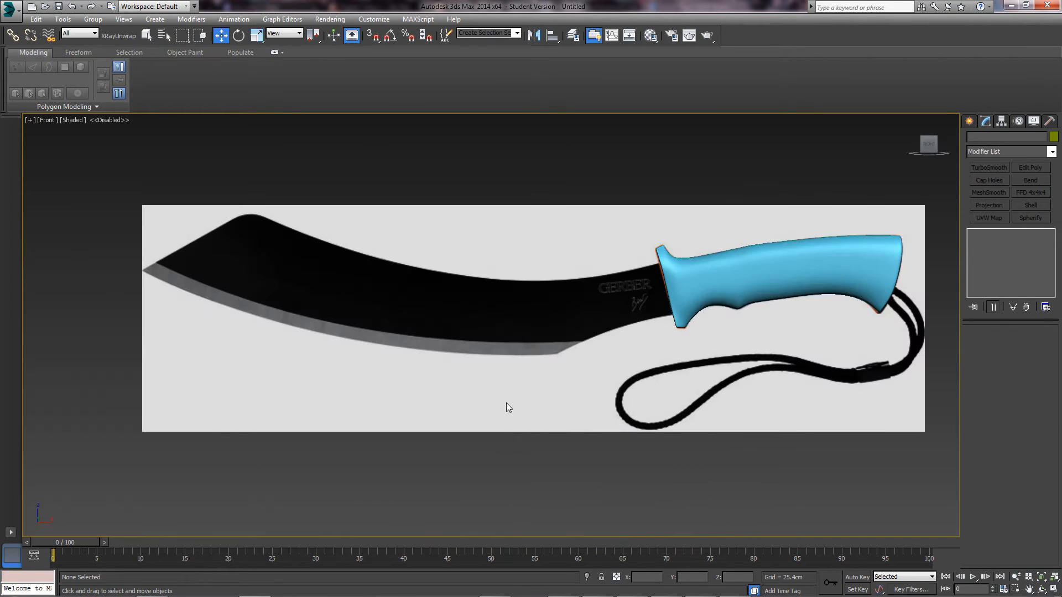
pyautogui.press('z')
pyautogui.click(662, 277)
pyautogui.hotkey('alt', 'x')
pyautogui.moveTo(662, 278); pyautogui.dragTo(514, 369, button='middle')
pyautogui.click(539, 423)
pyautogui.scroll(7, 553, 382)
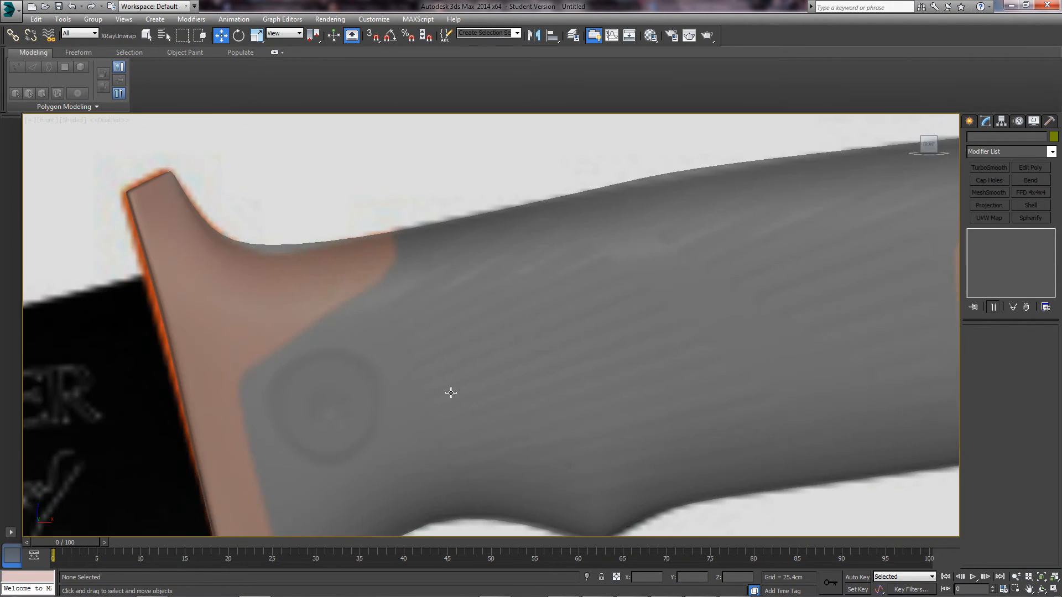
# - Move the handle mesh up so it sits over the reference knife handle
pyautogui.click(450, 392)
pyautogui.scroll(-8, 749, 303)
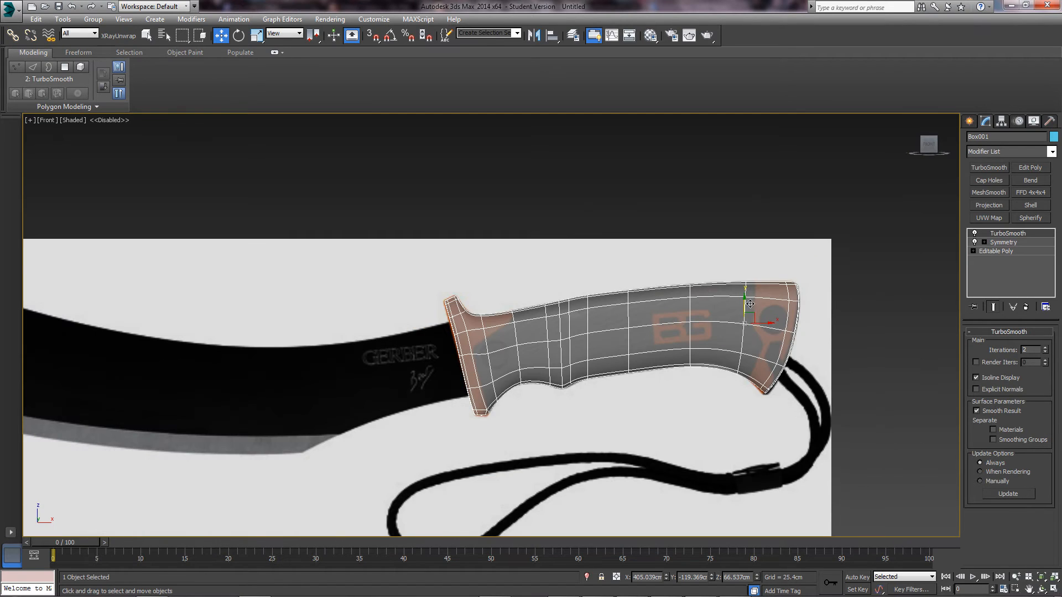
pyautogui.moveTo(750, 304); pyautogui.dragTo(749, 404)
pyautogui.scroll(10, 502, 340)
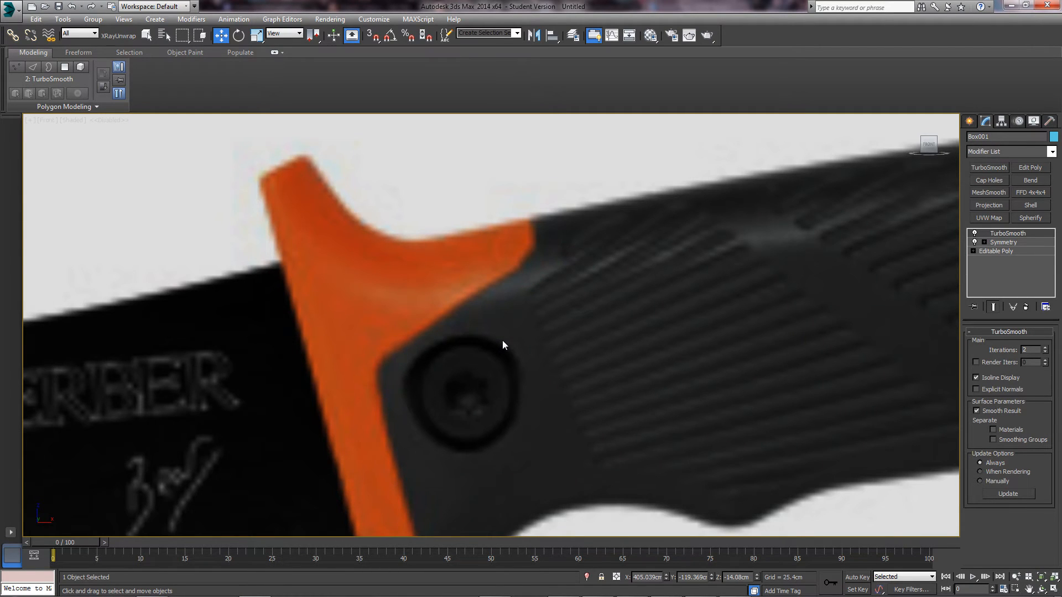
pyautogui.scroll(-8, 502, 340)
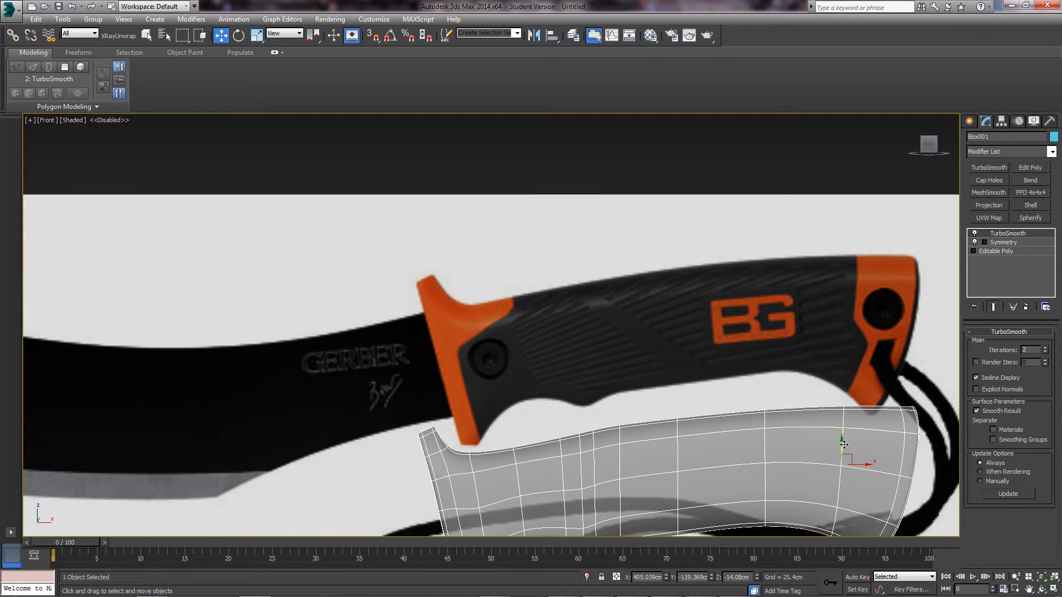
pyautogui.moveTo(843, 444); pyautogui.dragTo(843, 312)
pyautogui.moveTo(797, 411); pyautogui.dragTo(646, 395, button='middle')
# - Study the butt end and lanyard in the machete photo, then close it
pyautogui.hotkey('alt', 'Tab')
pyautogui.scroll(5, 498, 288)
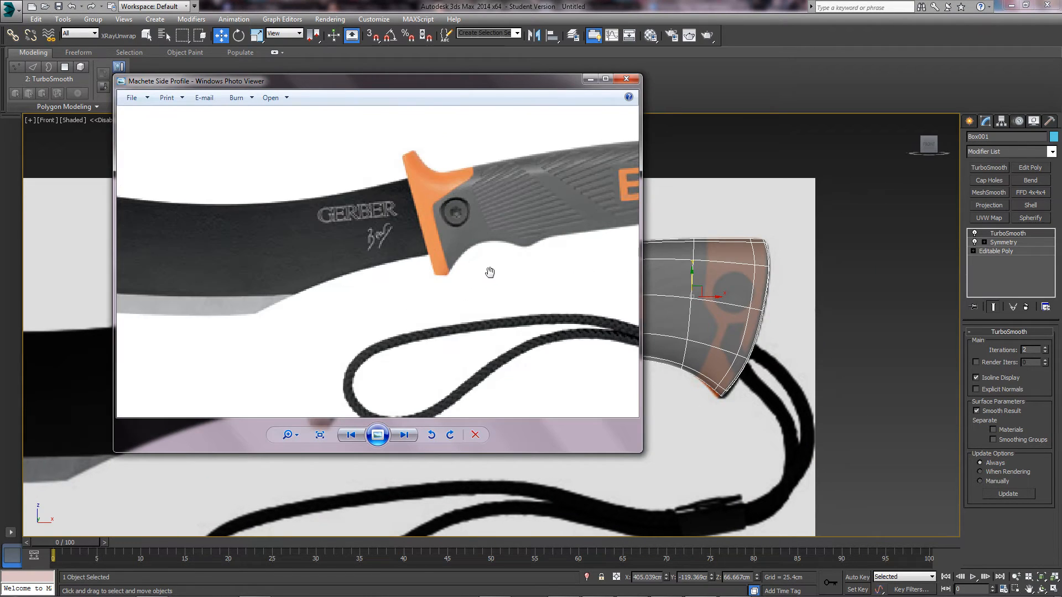
pyautogui.scroll(-5, 489, 266)
pyautogui.scroll(3, 490, 267)
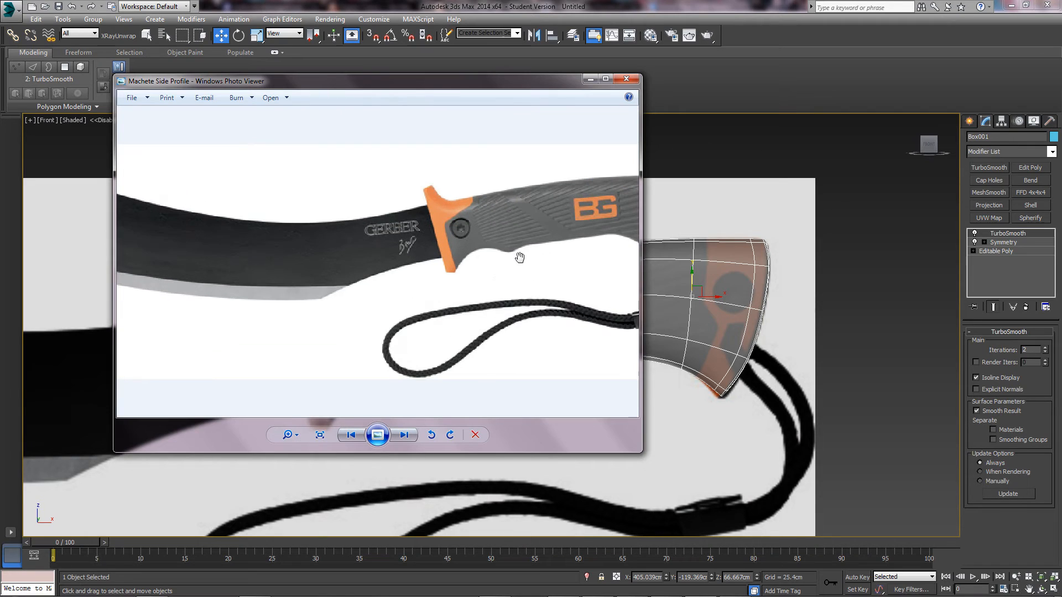
pyautogui.moveTo(520, 257); pyautogui.dragTo(455, 257)
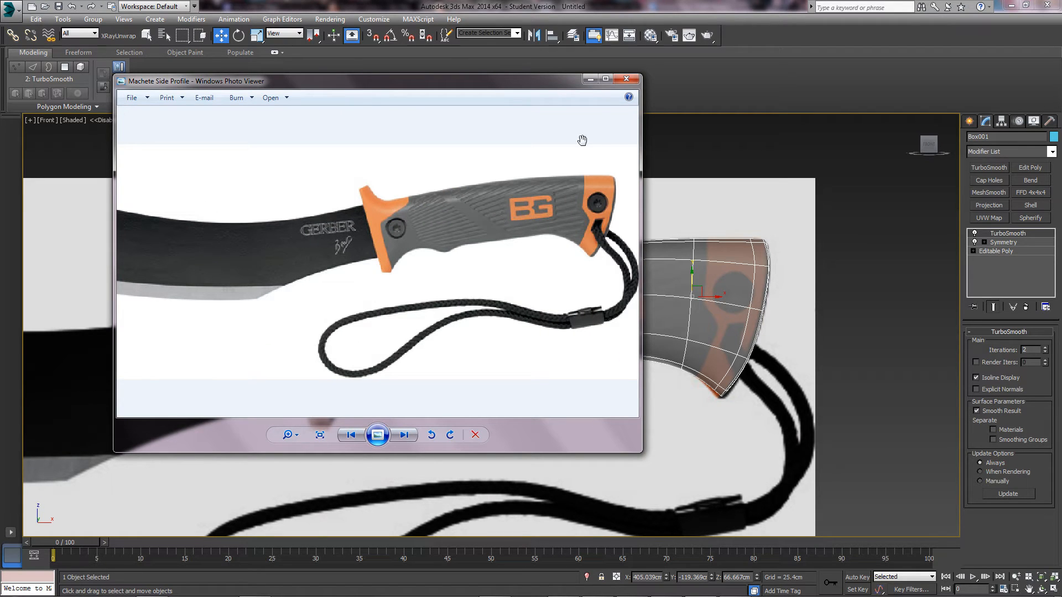
pyautogui.click(626, 79)
pyautogui.scroll(8, 446, 277)
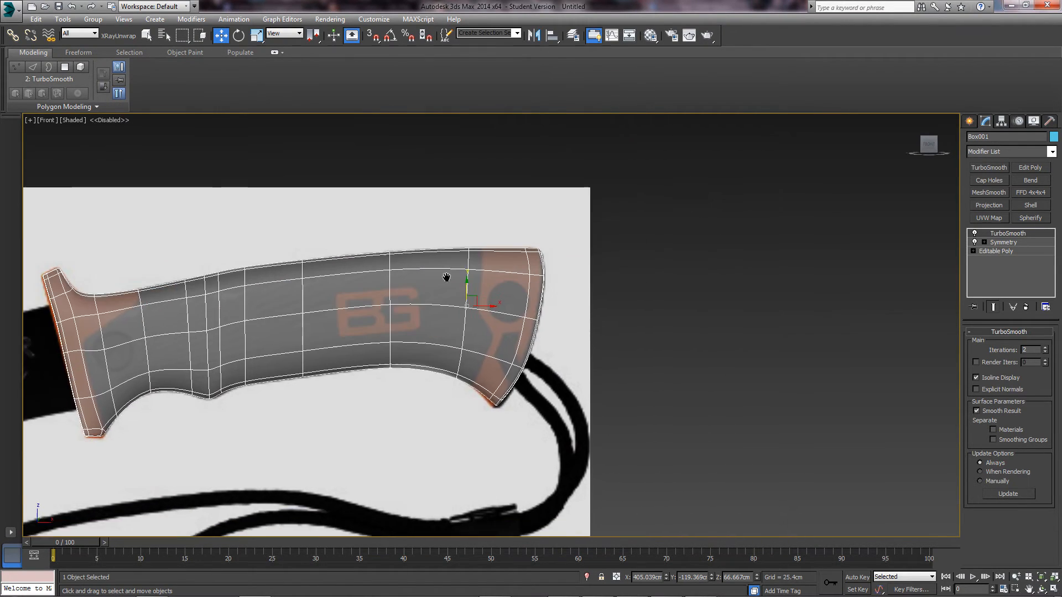
# - Select the handle and inspect its Symmetry and Editable Poly stack levels
pyautogui.click(600, 297)
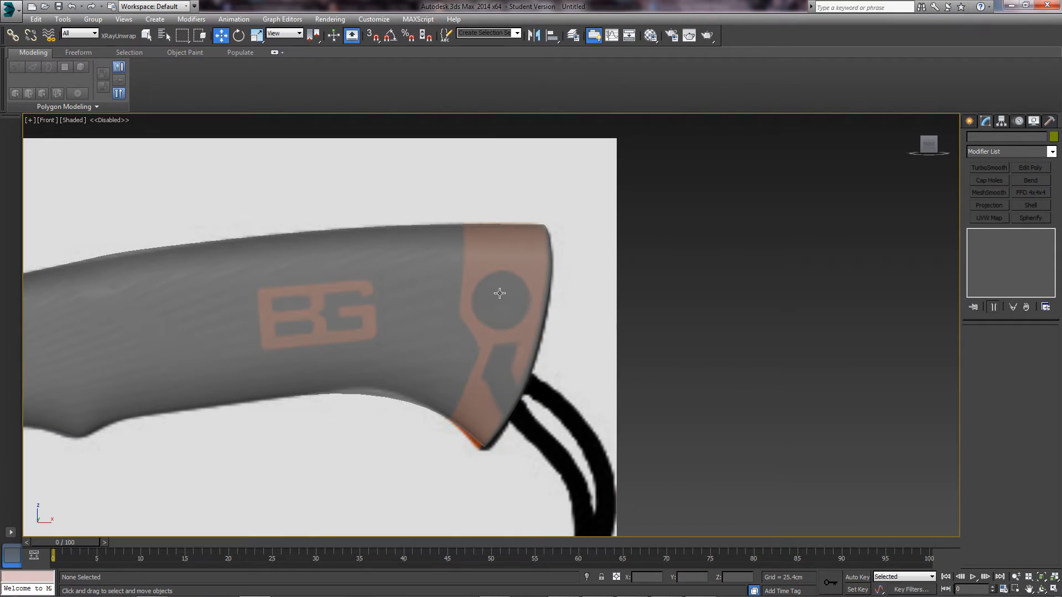
pyautogui.click(461, 281)
pyautogui.scroll(4, 502, 293)
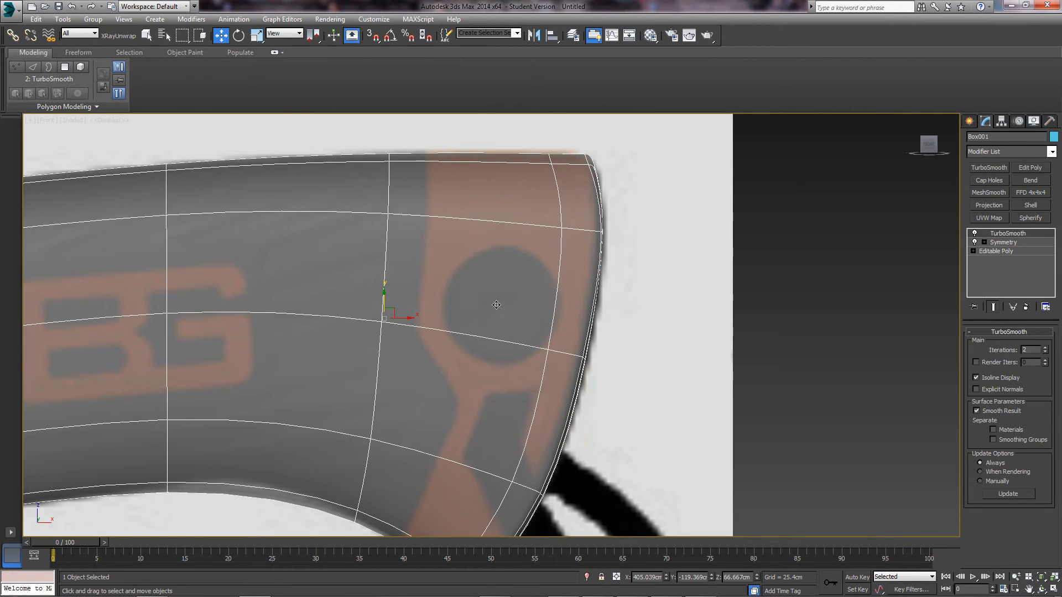
pyautogui.click(997, 243)
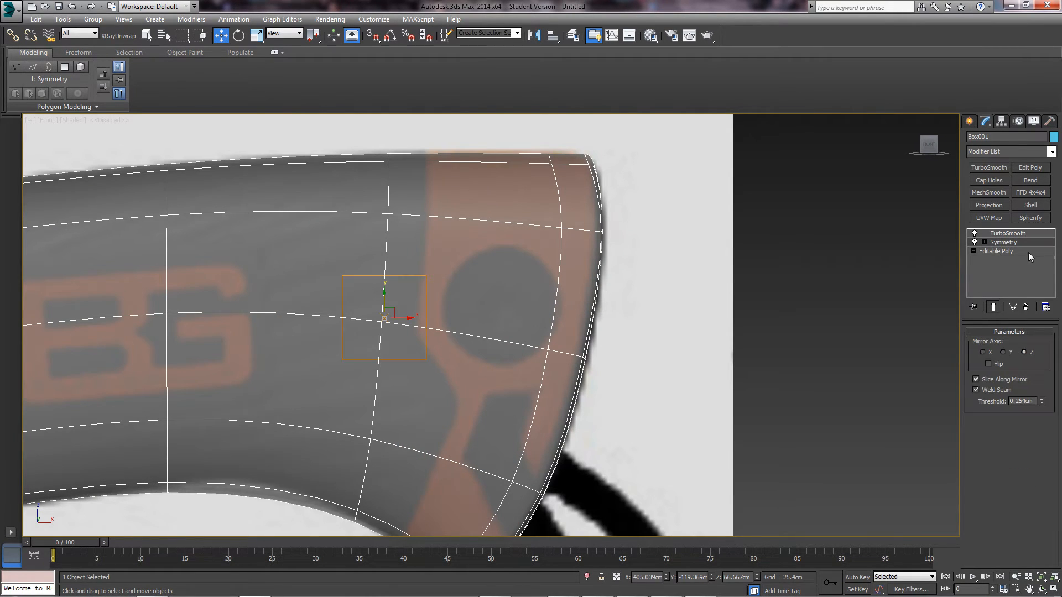
pyautogui.click(998, 252)
pyautogui.click(1004, 244)
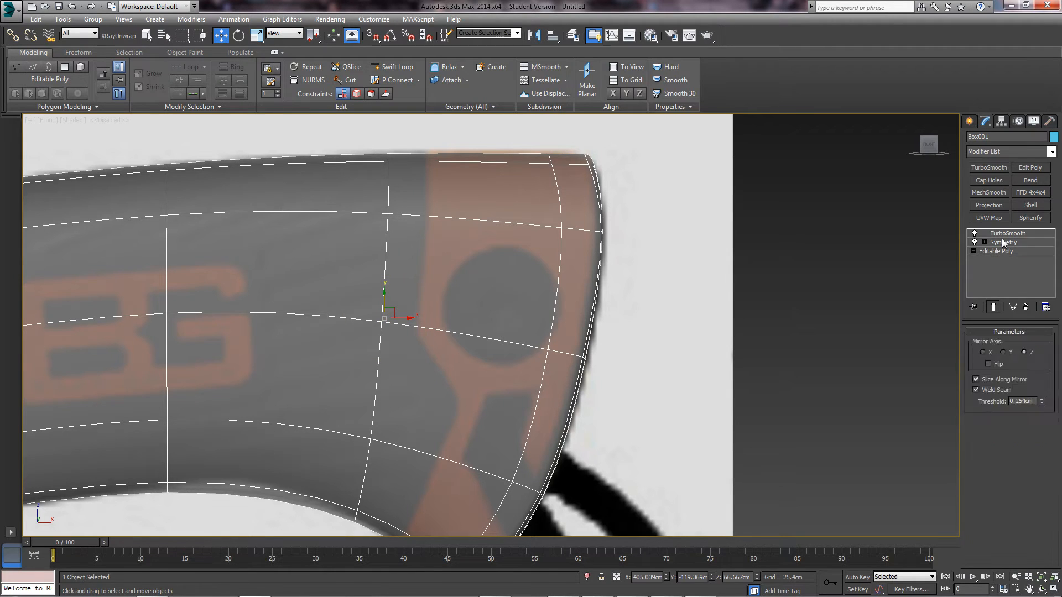
# - Turn Show End Result off at Editable Poly and start a Standard Primitives Cylinder
pyautogui.rightClick(1004, 243)
pyautogui.click(847, 291)
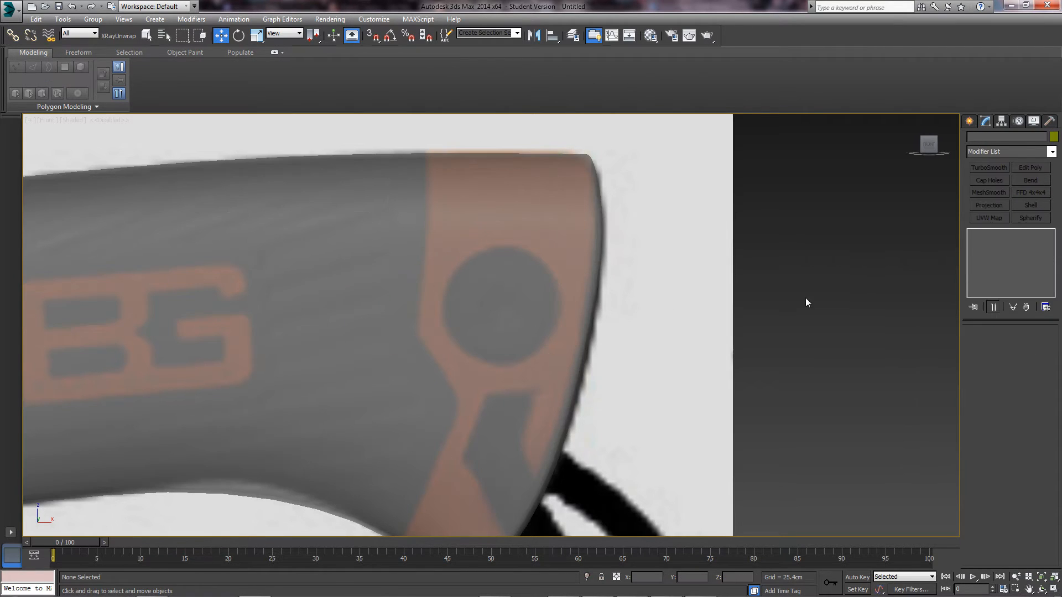
pyautogui.click(441, 282)
pyautogui.click(994, 250)
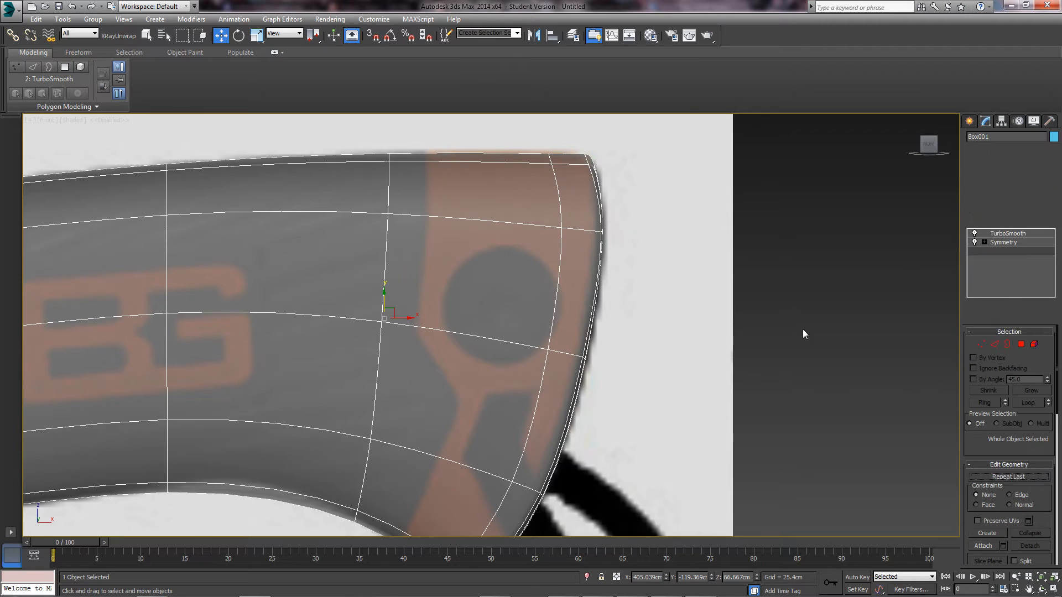
pyautogui.click(993, 307)
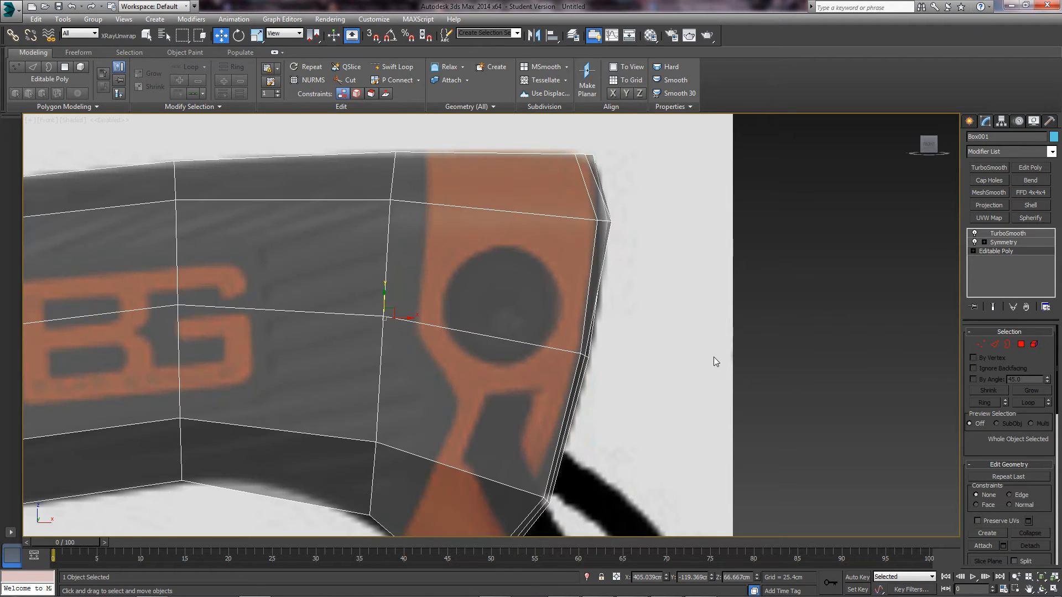
pyautogui.click(969, 120)
pyautogui.click(990, 215)
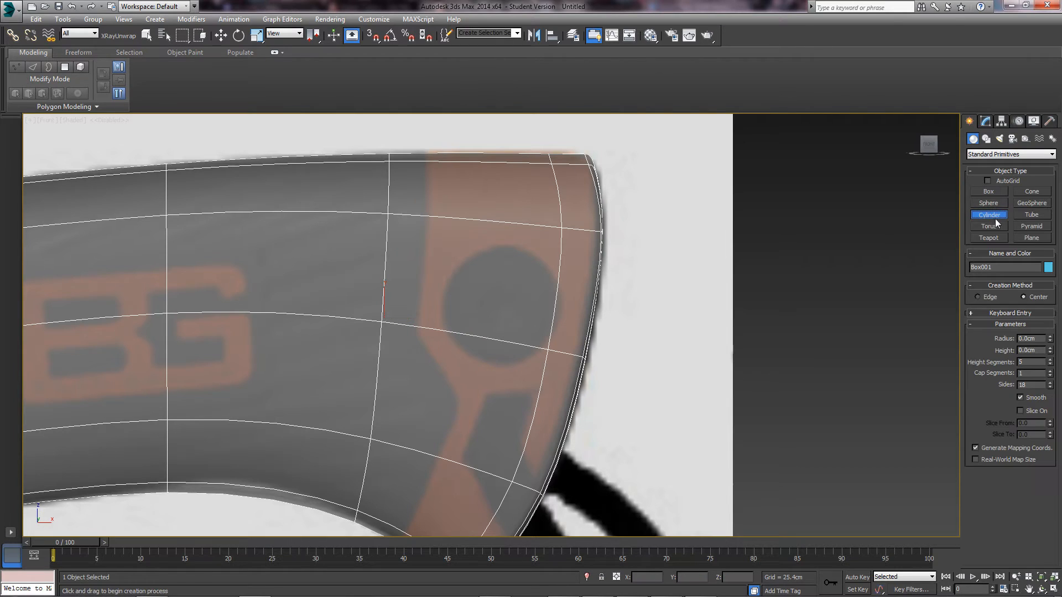
# - Draw a circle over the lanyard hole and set Interpolation Steps to 1, making an octagon
pyautogui.click(986, 138)
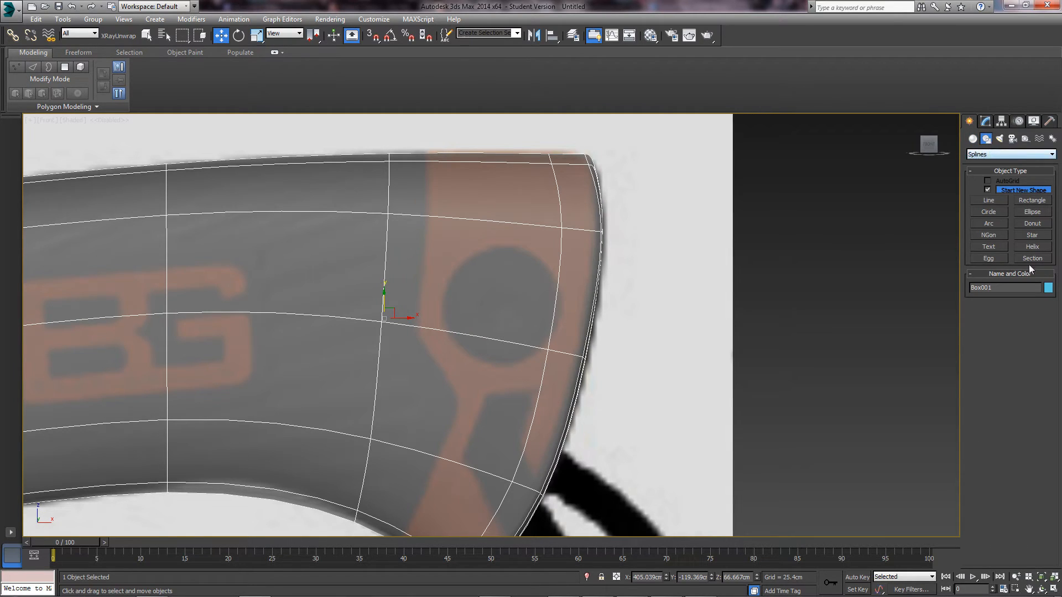
pyautogui.click(991, 212)
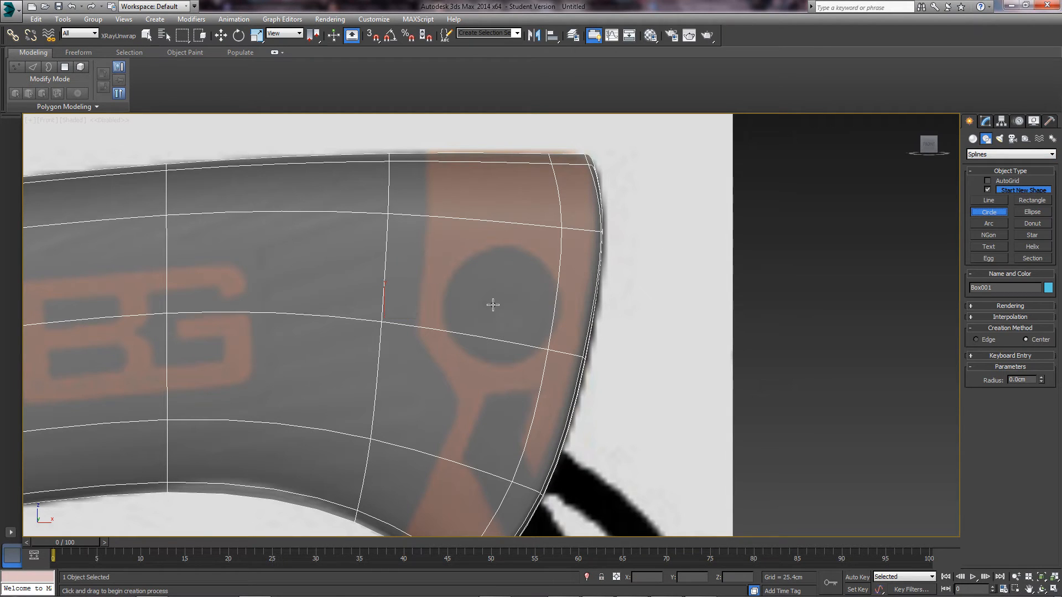
pyautogui.moveTo(501, 305); pyautogui.dragTo(532, 355)
pyautogui.press('w')
pyautogui.click(985, 120)
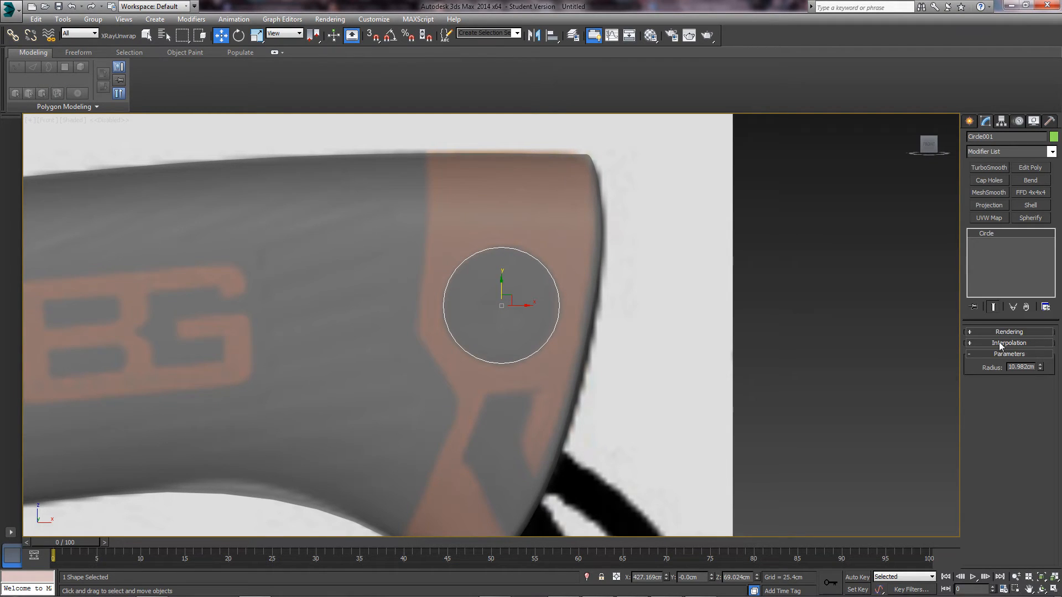
pyautogui.click(1001, 344)
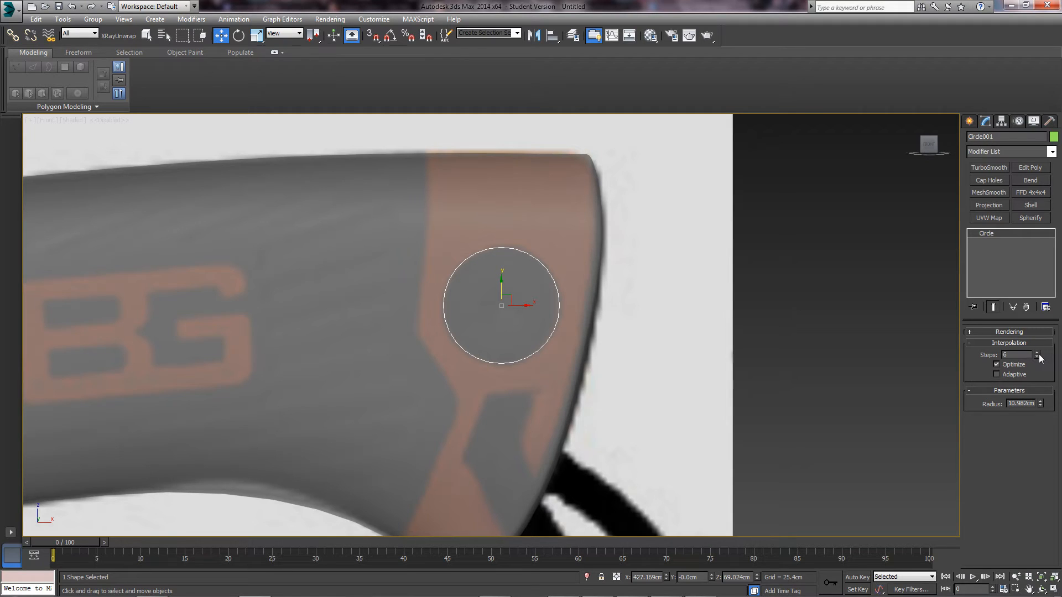
pyautogui.rightClick(1043, 358)
pyautogui.press('Escape')
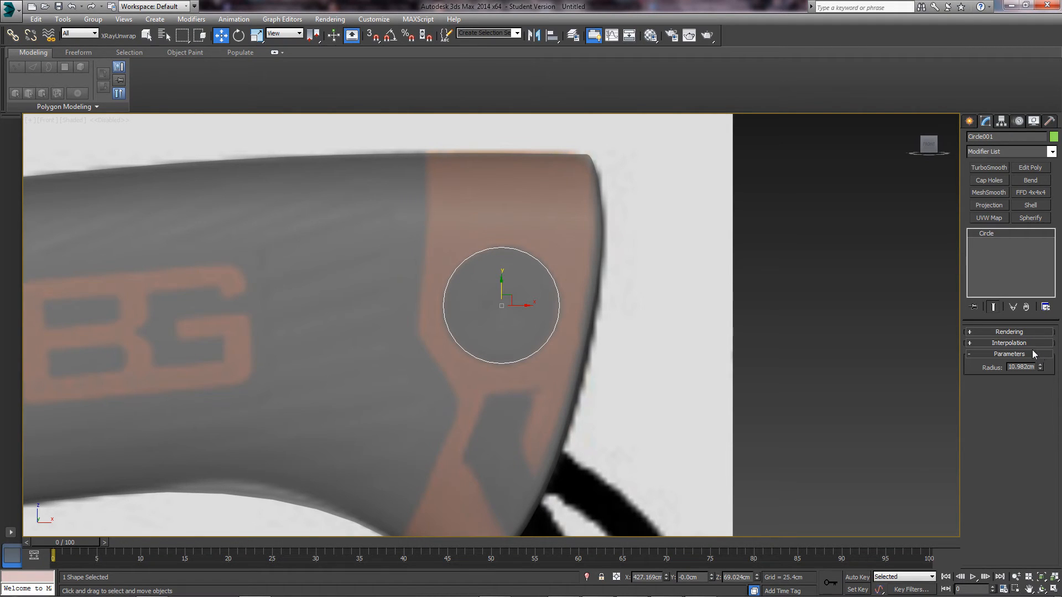
pyautogui.click(1037, 358)
pyautogui.click(1038, 358)
pyautogui.click(1037, 358)
pyautogui.click(1037, 358)
pyautogui.click(1038, 358)
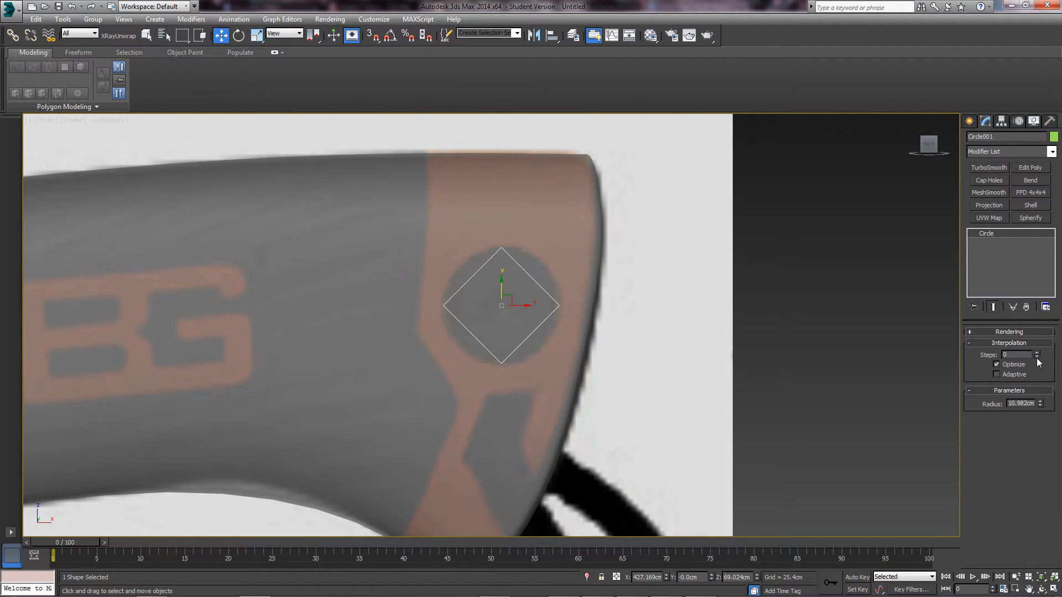
pyautogui.click(1037, 354)
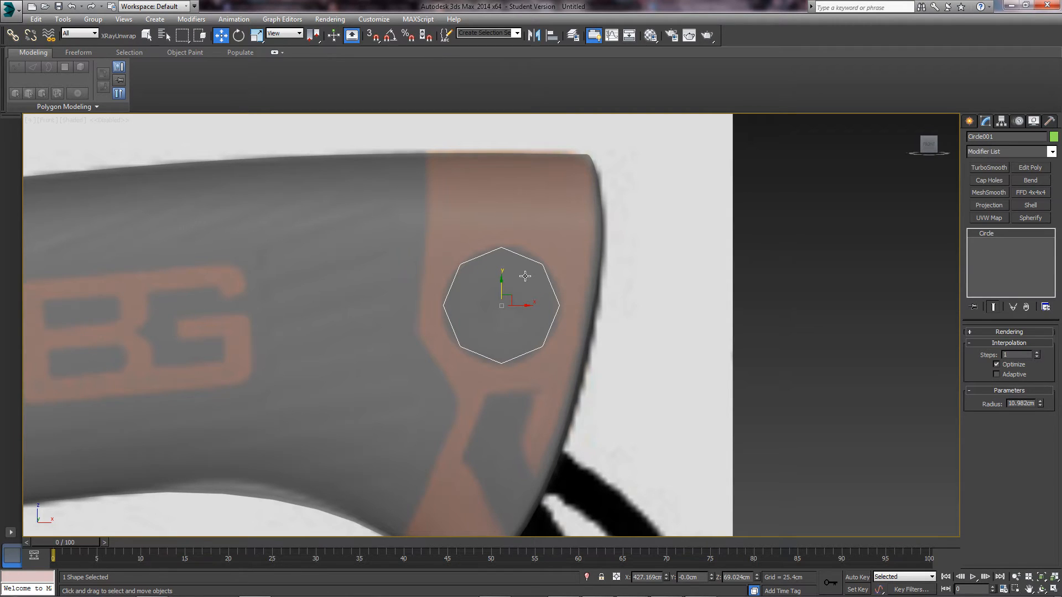
# - Select the handle and return to its base Editable Poly level, keeping TurboSmooth
pyautogui.click(551, 239)
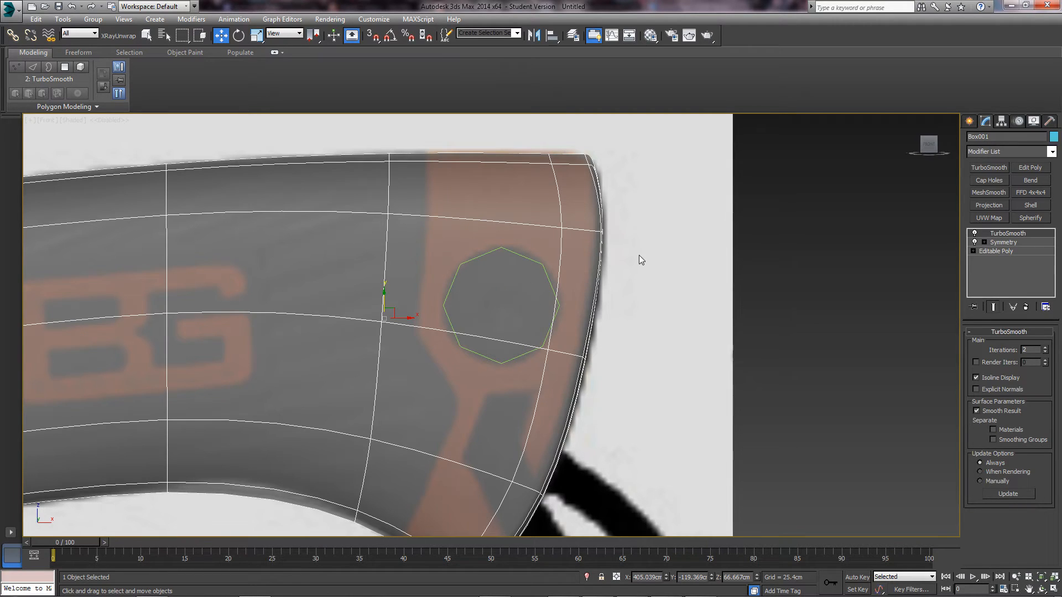
pyautogui.click(999, 252)
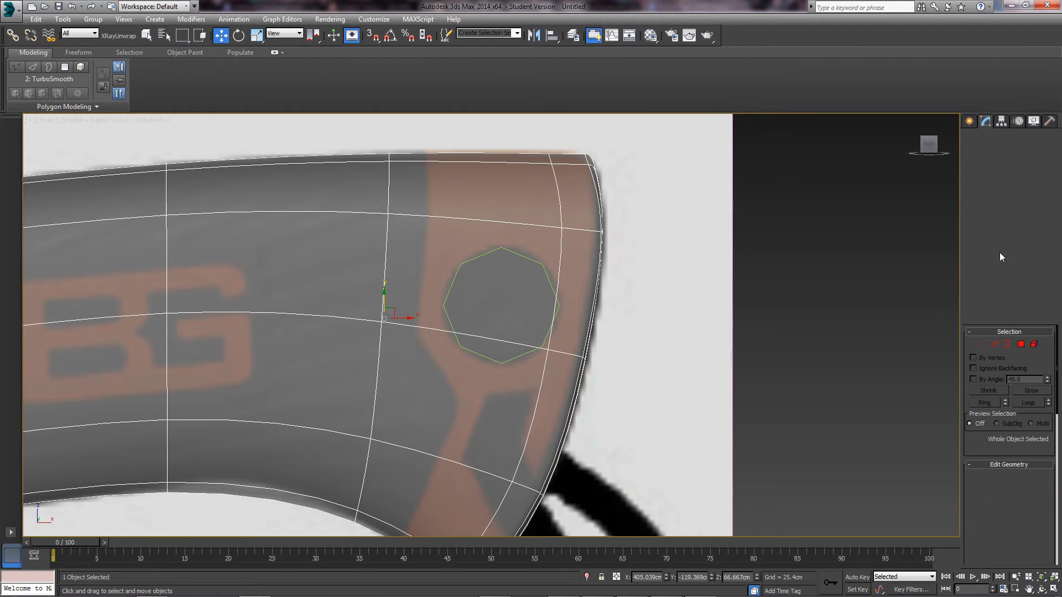
pyautogui.click(548, 269)
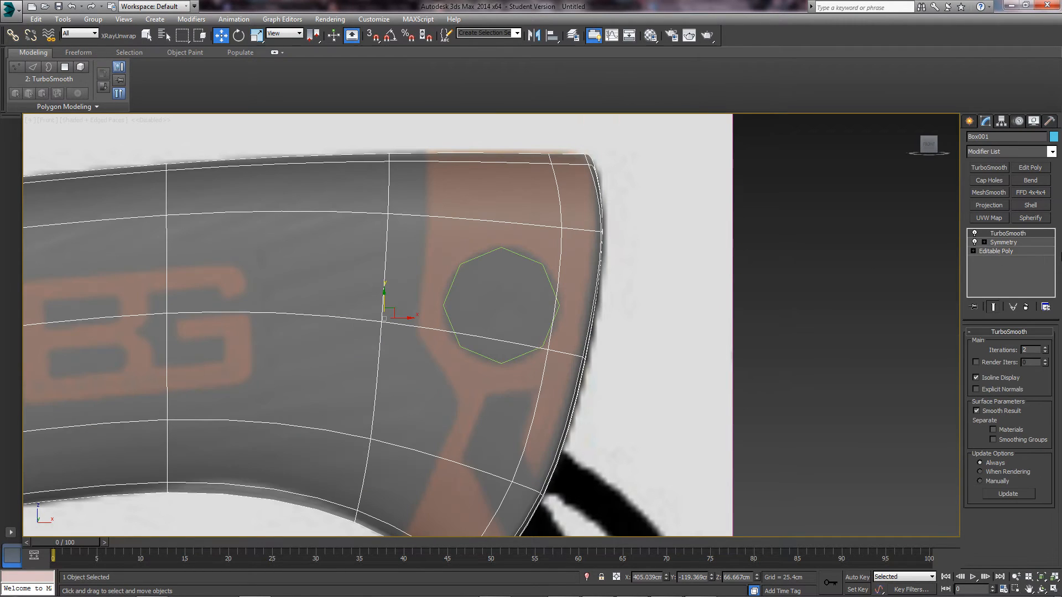
pyautogui.click(1026, 307)
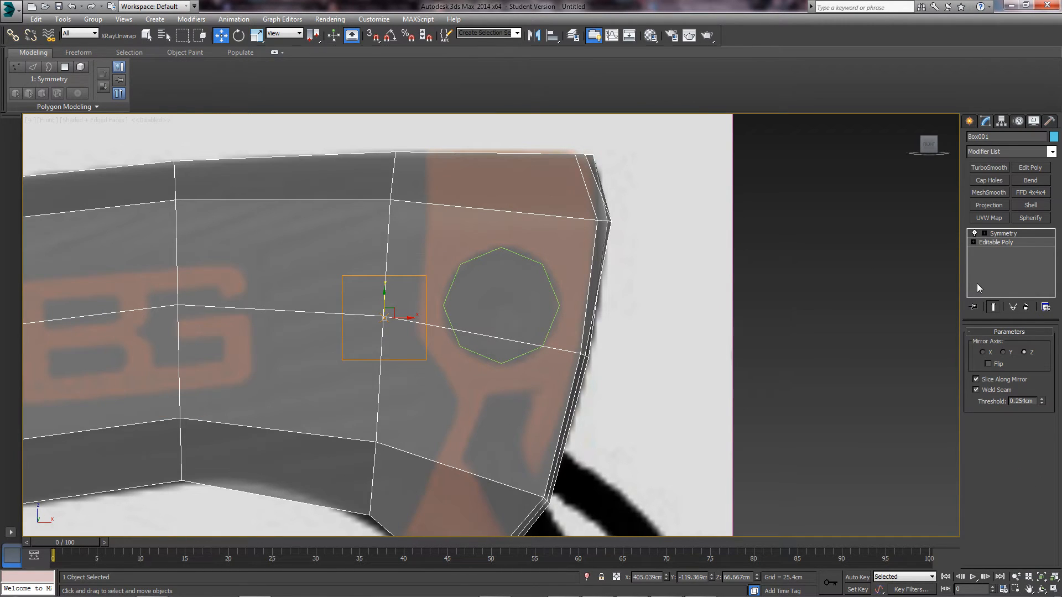
pyautogui.hotkey('ctrl', 'z')
pyautogui.click(1000, 251)
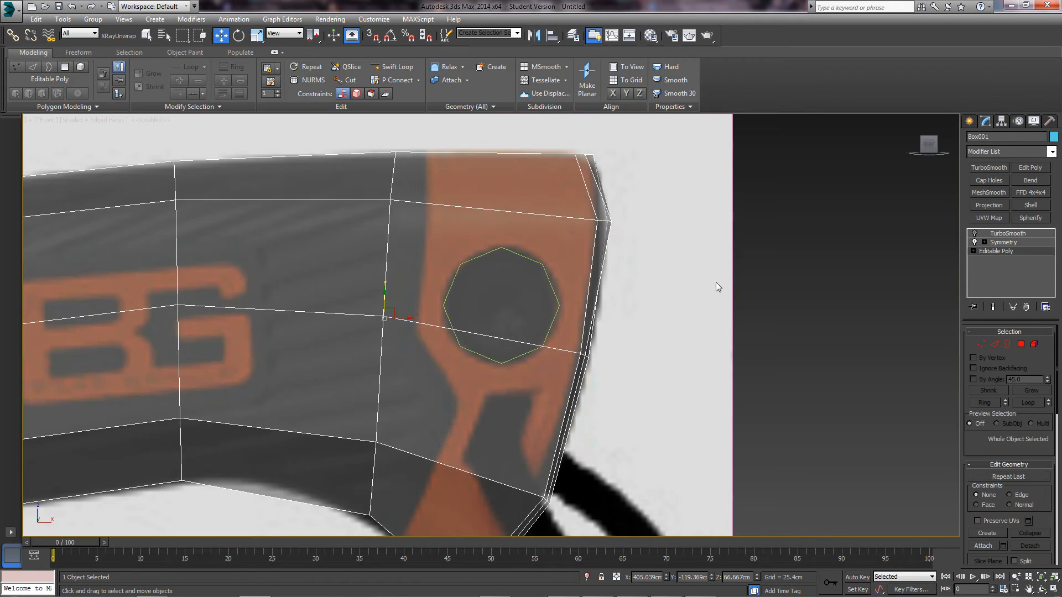
# - Hide edged faces in the shaded view and reselect the handle mesh
pyautogui.click(716, 285)
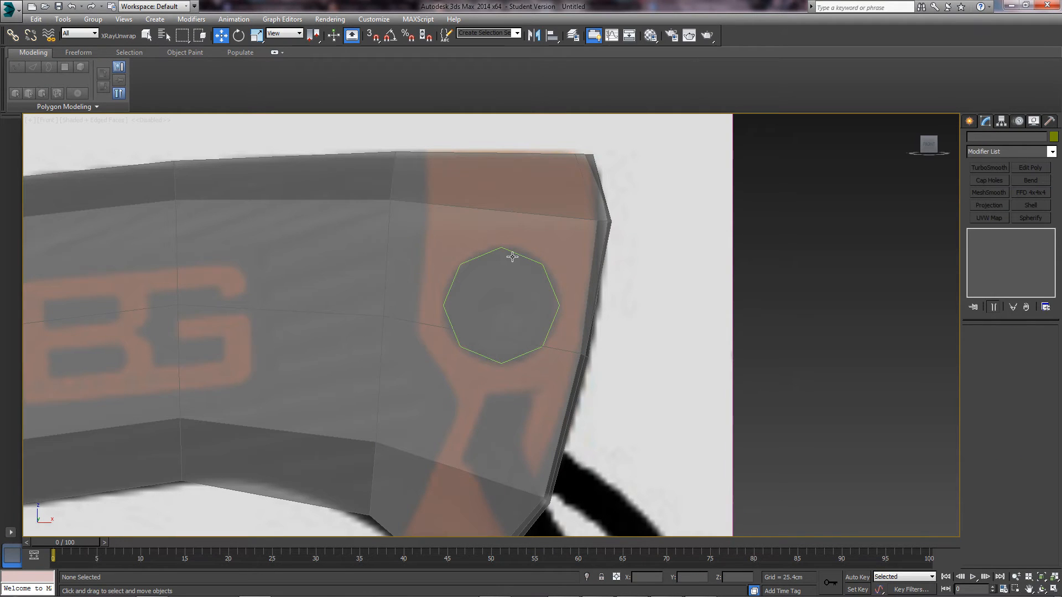
pyautogui.press('F4')
pyautogui.click(533, 264)
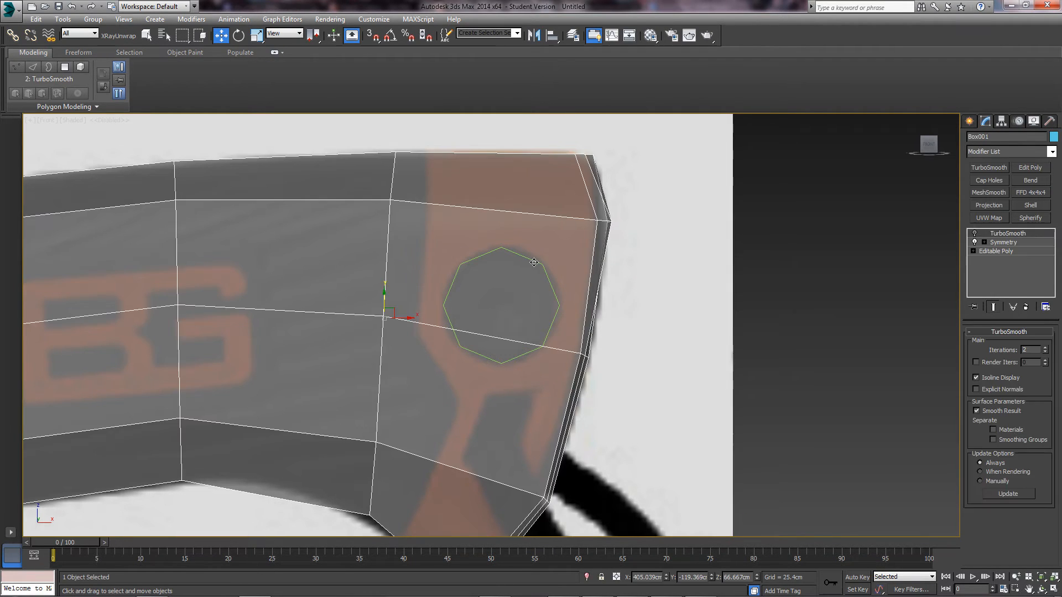
pyautogui.scroll(4, 480, 320)
pyautogui.scroll(-2, 489, 290)
pyautogui.scroll(-3, 489, 290)
pyautogui.scroll(2, 487, 296)
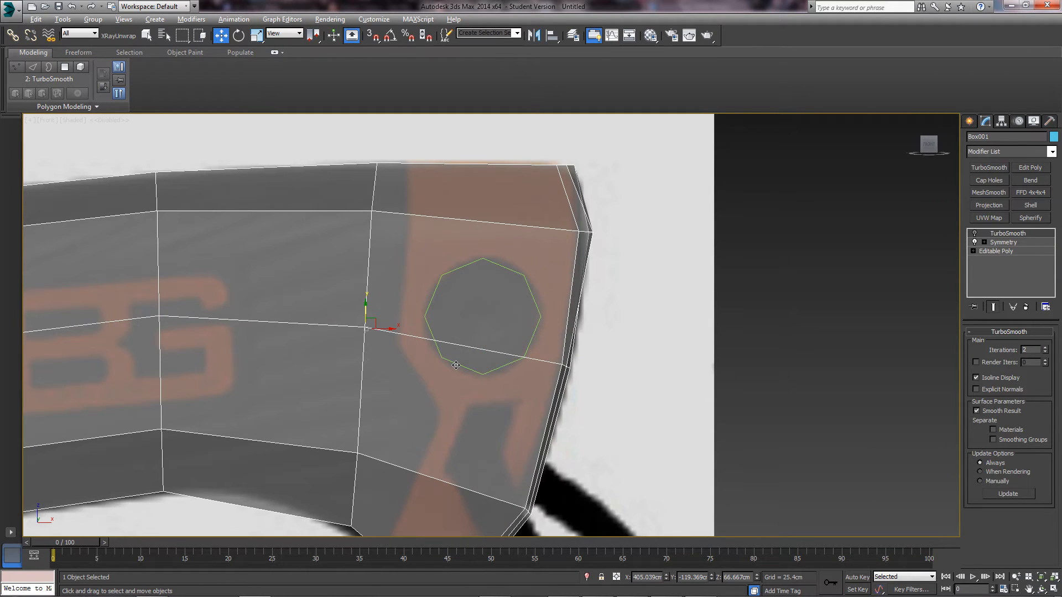
pyautogui.press('alt')
pyautogui.press('alt')
# - Select only the octagon, show edged faces, and give it a first rotation
pyautogui.moveTo(628, 310); pyautogui.dragTo(483, 291)
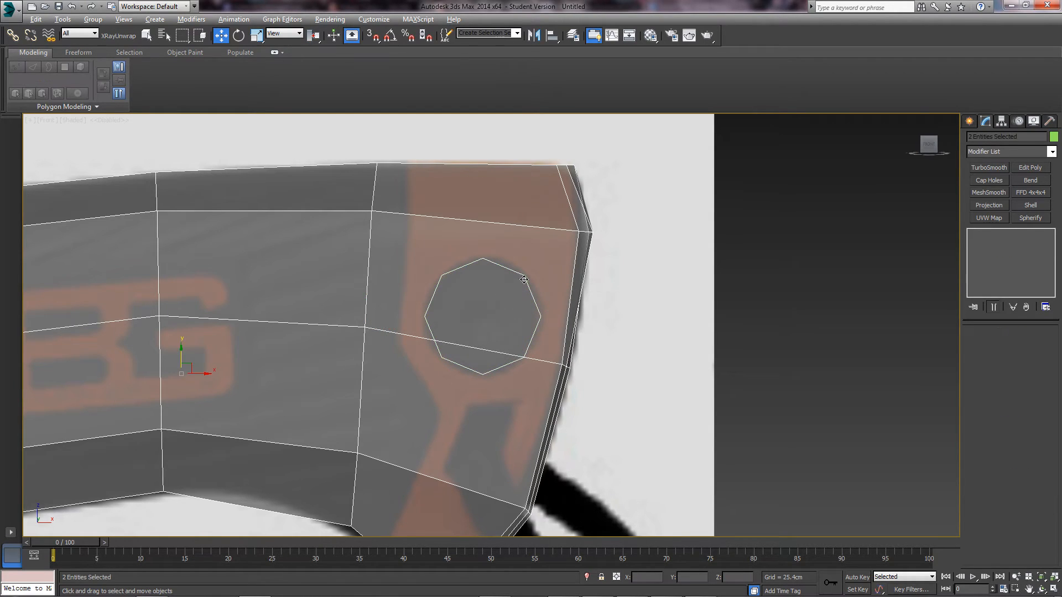
pyautogui.keyDown('alt'); pyautogui.moveTo(612, 285); pyautogui.dragTo(543, 274); pyautogui.keyUp('alt')
pyautogui.scroll(3, 447, 343)
pyautogui.press('e')
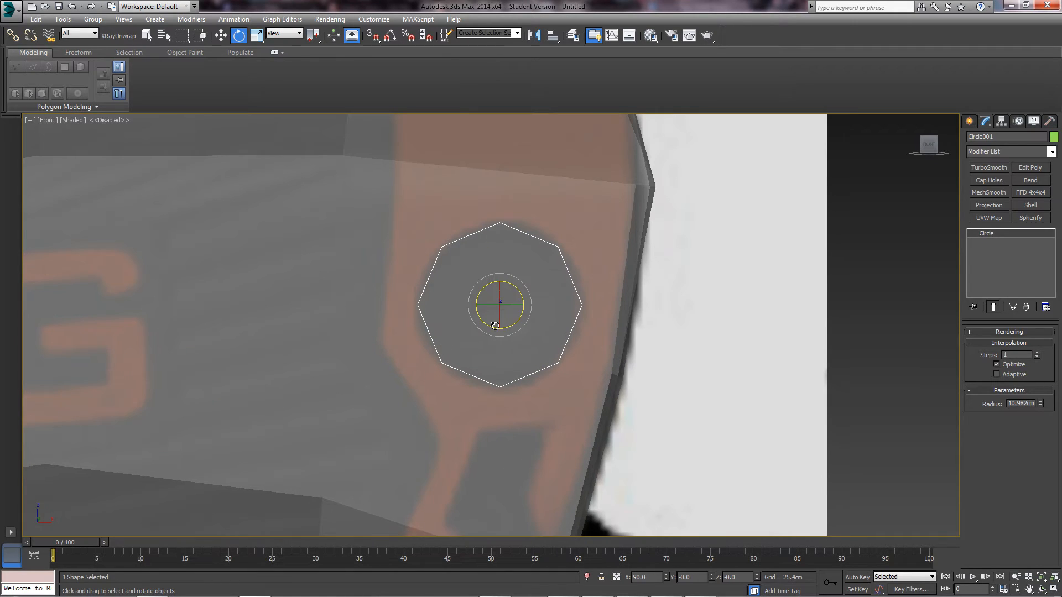
pyautogui.press('F4')
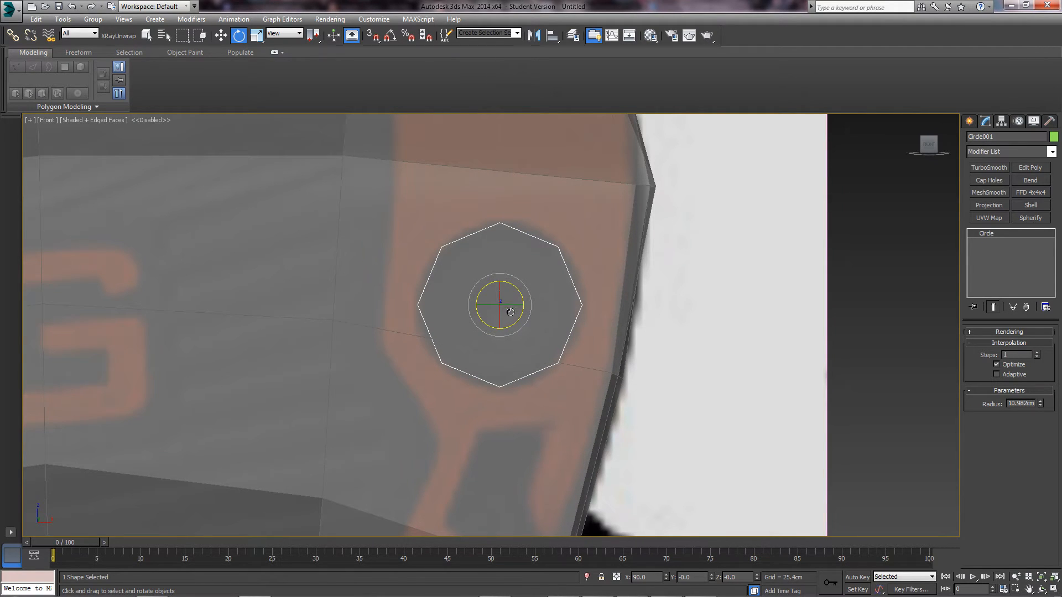
pyautogui.moveTo(515, 292)
pyautogui.mouseDown()
pyautogui.moveTo(508, 277)
pyautogui.moveTo(505, 305)
pyautogui.mouseUp()
pyautogui.press('w')
# - Fine-tune the octagon's rotation about Z so it lines up with the hole
pyautogui.scroll(5, 545, 345)
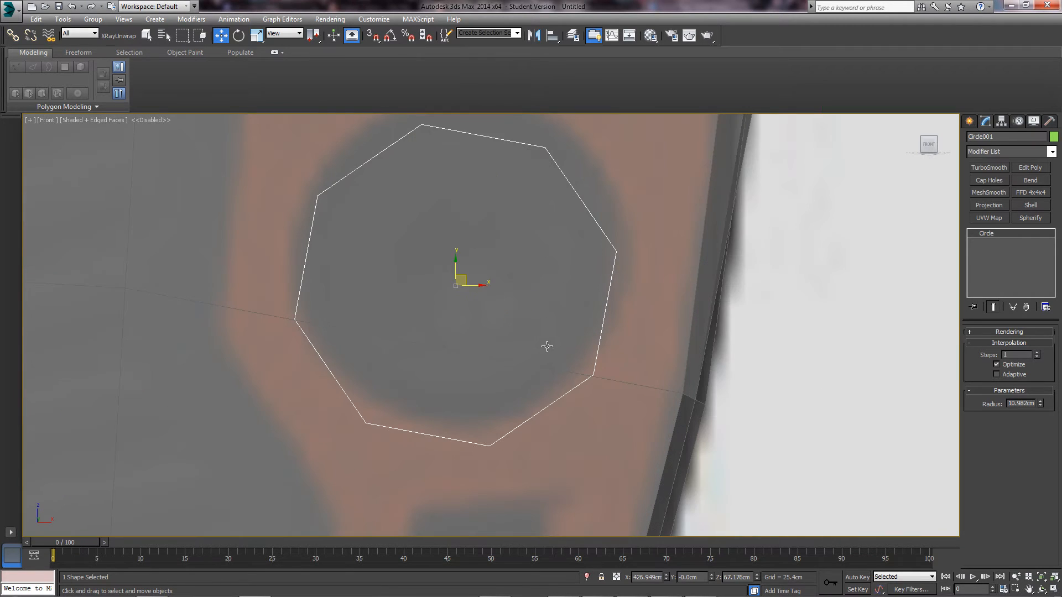
pyautogui.press('e')
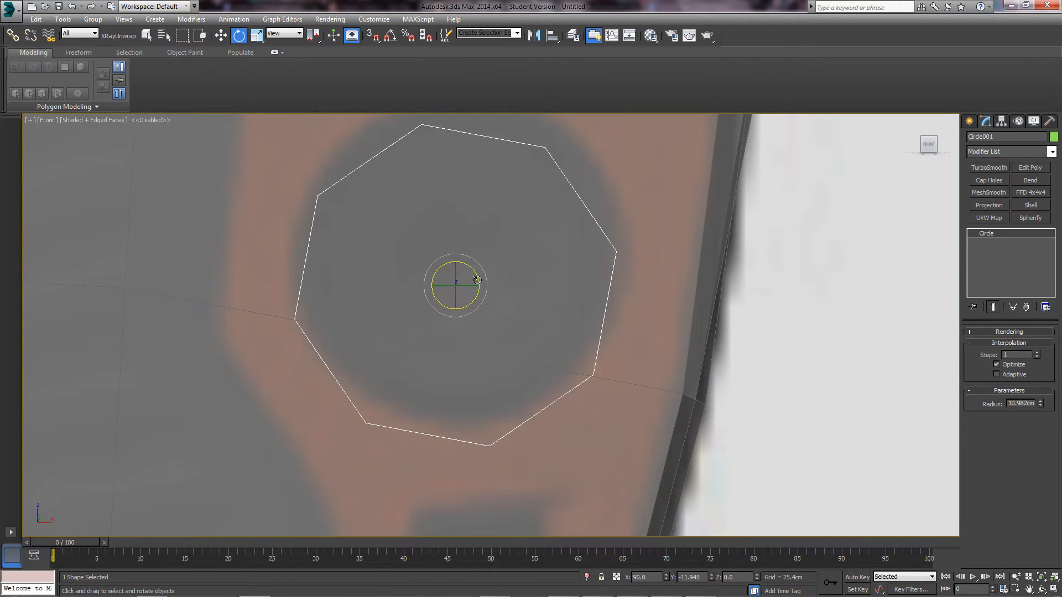
pyautogui.moveTo(477, 282); pyautogui.dragTo(501, 298)
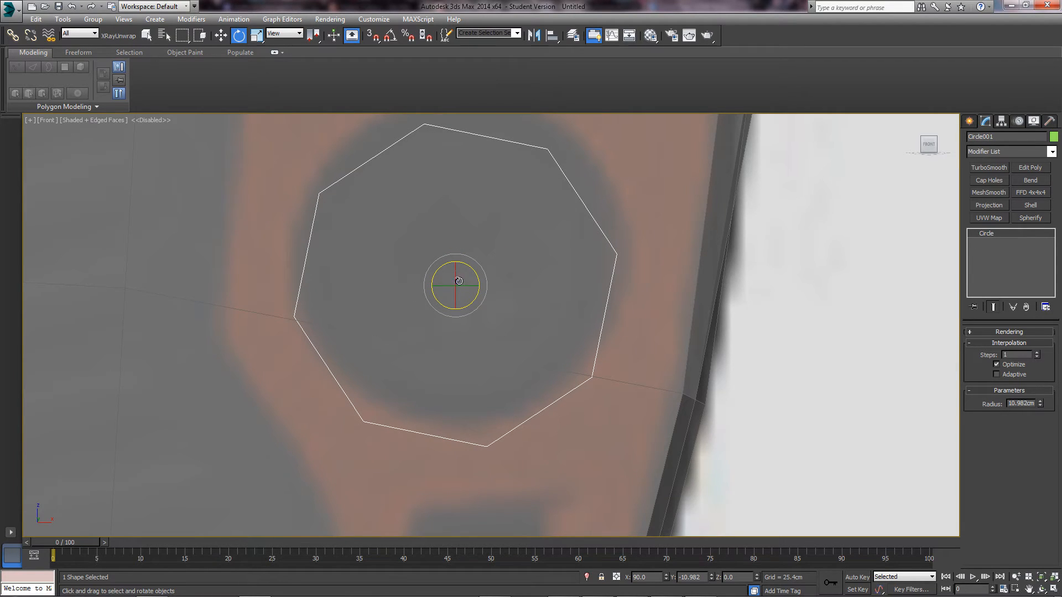
pyautogui.moveTo(479, 281); pyautogui.dragTo(466, 279)
pyautogui.press('w')
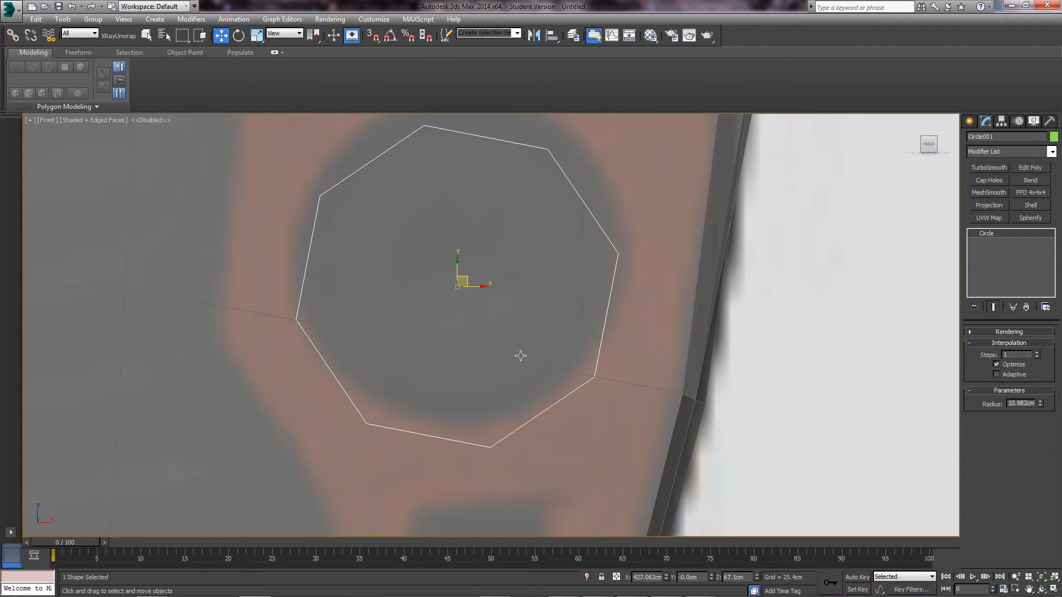
pyautogui.scroll(-5, 521, 356)
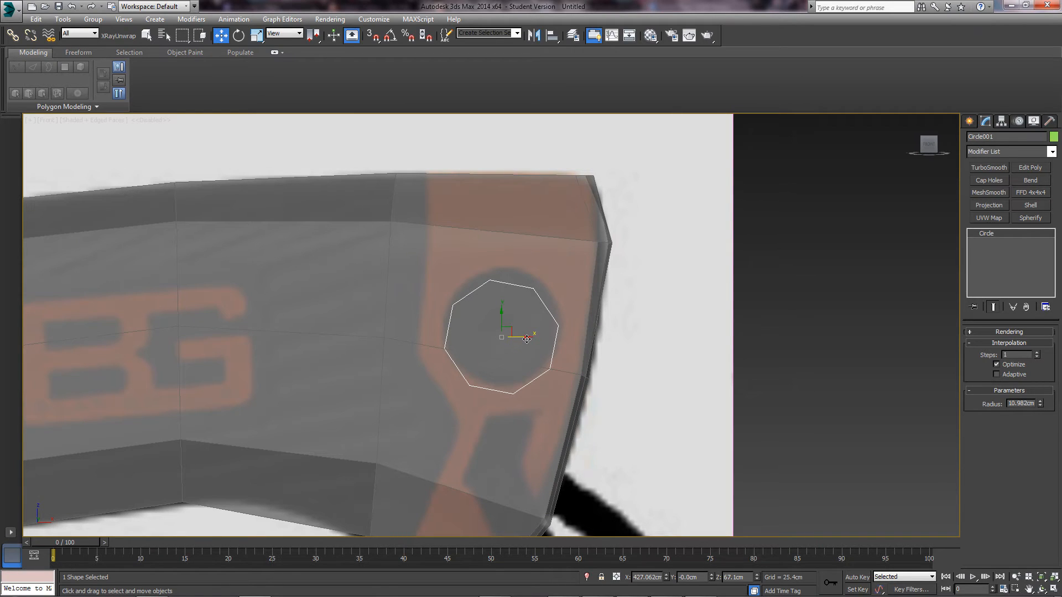
# - On the handle's Editable Poly, try trial Cut edges toward the octagon and undo them
pyautogui.click(572, 267)
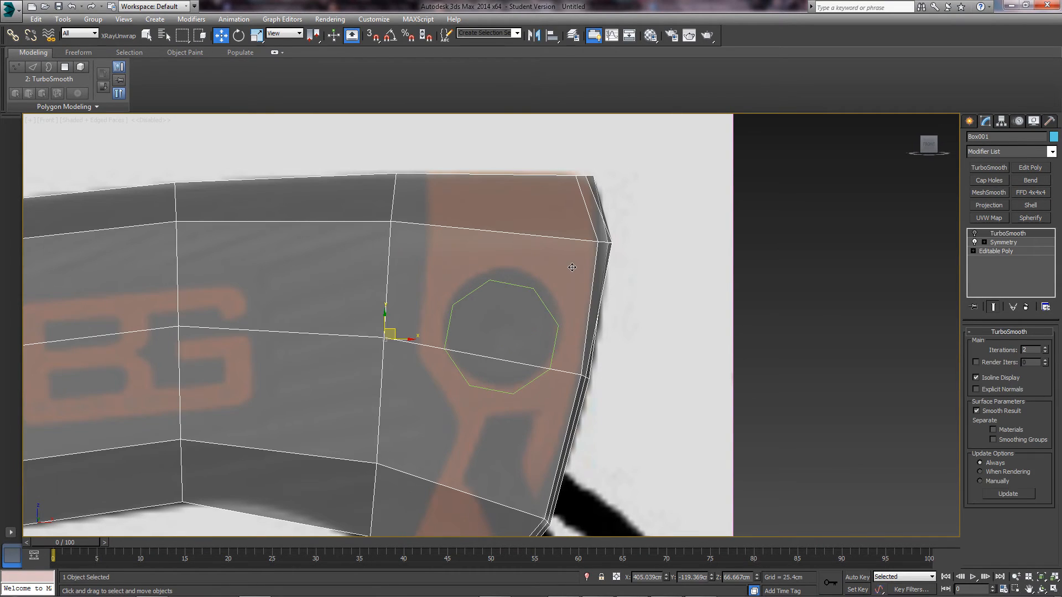
pyautogui.scroll(2, 562, 277)
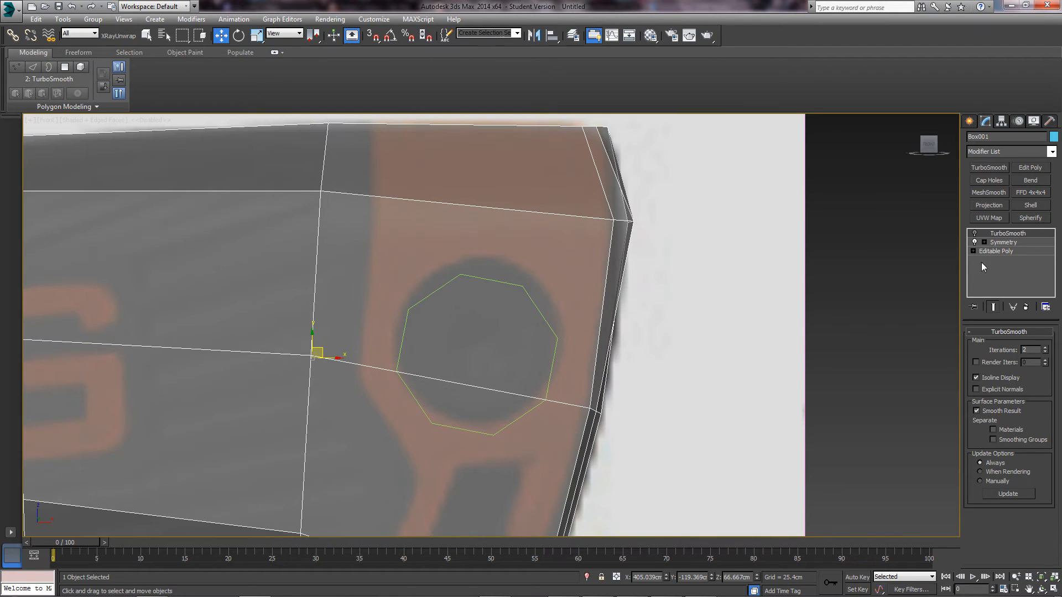
pyautogui.click(996, 251)
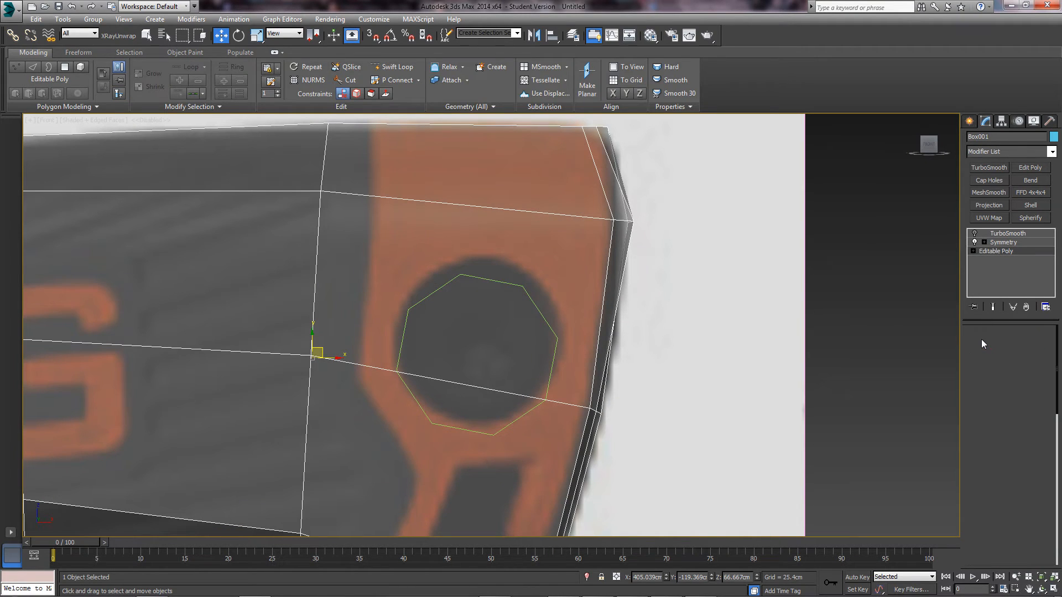
pyautogui.rightClick(498, 231)
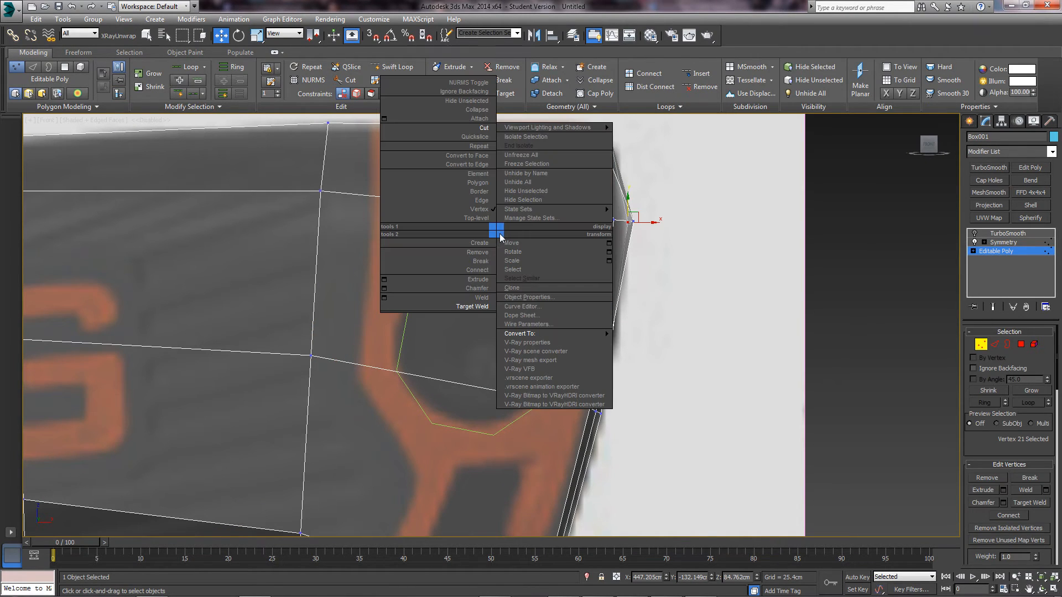
pyautogui.click(479, 128)
pyautogui.rightClick(466, 216)
pyautogui.click(446, 116)
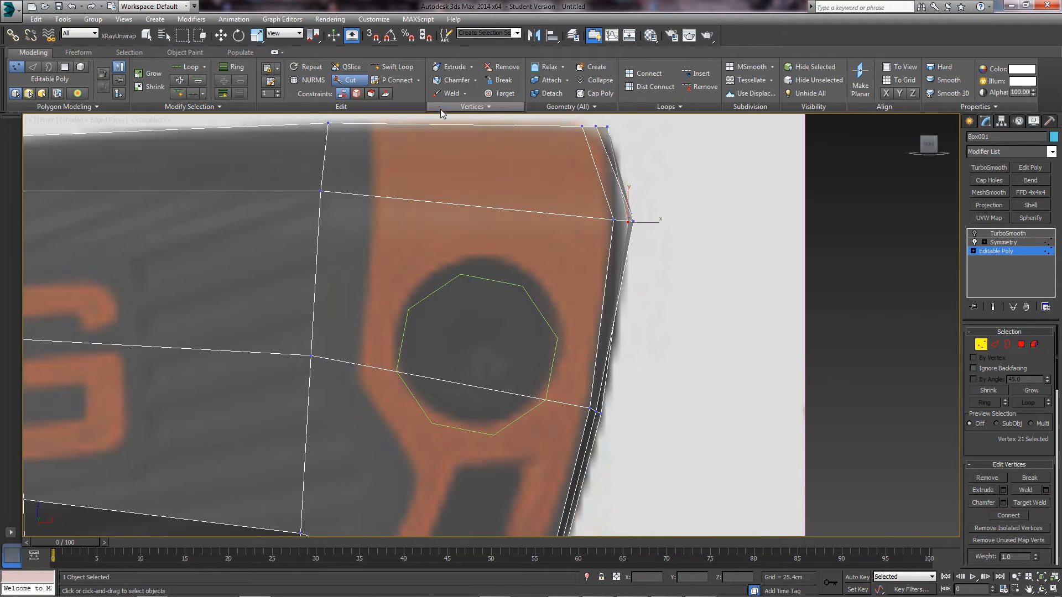
pyautogui.click(321, 191)
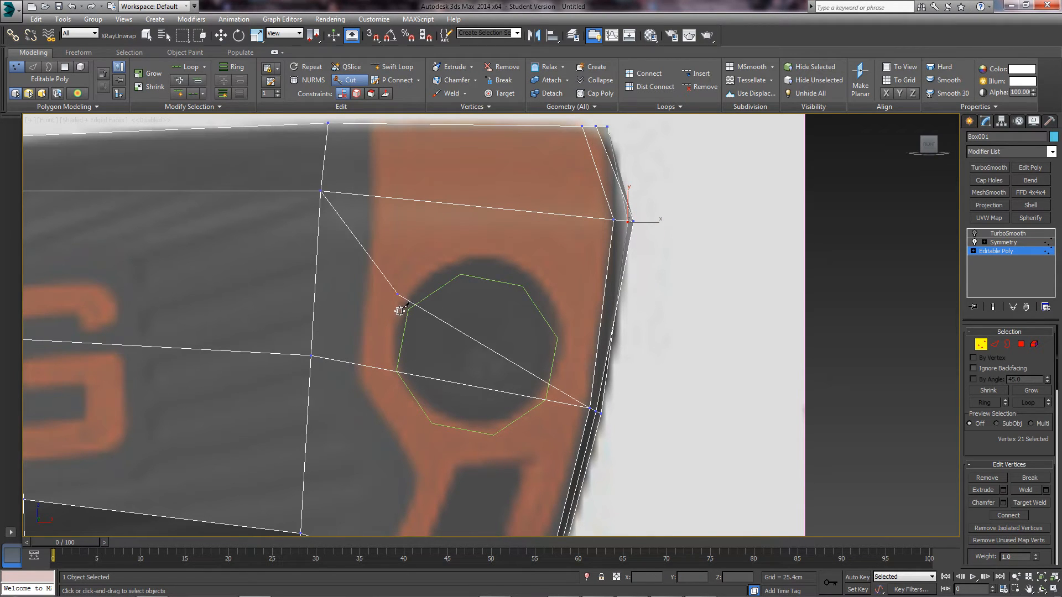
pyautogui.click(396, 372)
pyautogui.hotkey('ctrl', 'z')
pyautogui.click(396, 372)
pyautogui.click(409, 308)
pyautogui.hotkey('ctrl', 'z')
pyautogui.click(409, 309)
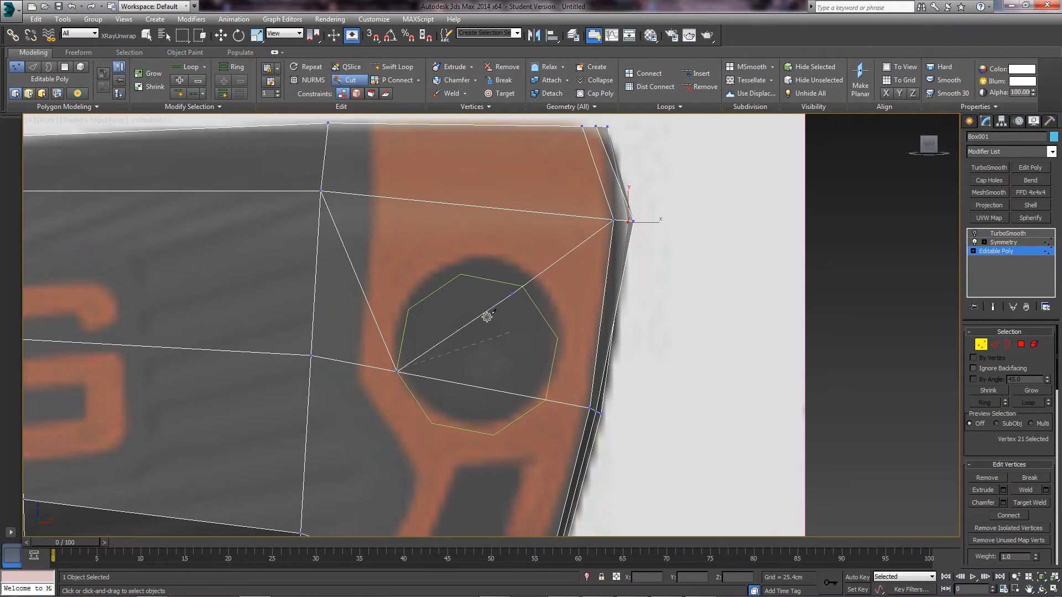
pyautogui.hotkey('ctrl', 'z')
pyautogui.hotkey('ctrl', 'z')
pyautogui.press('w')
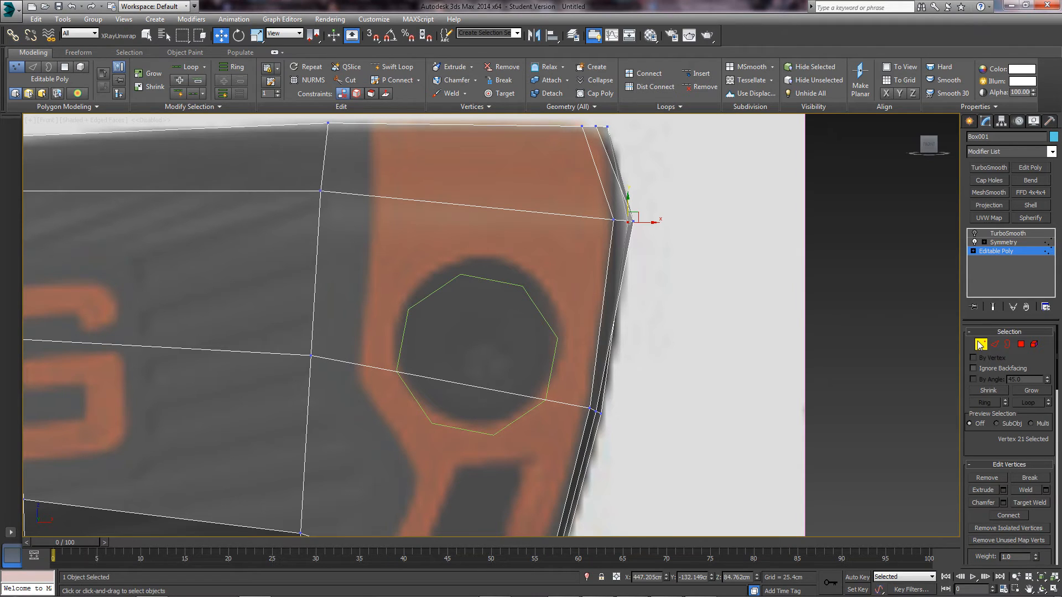
# - Turn snapping on and limit it to Vertex only, with Grid Points off
pyautogui.click(371, 35)
pyautogui.rightClick(372, 36)
pyautogui.click(479, 273)
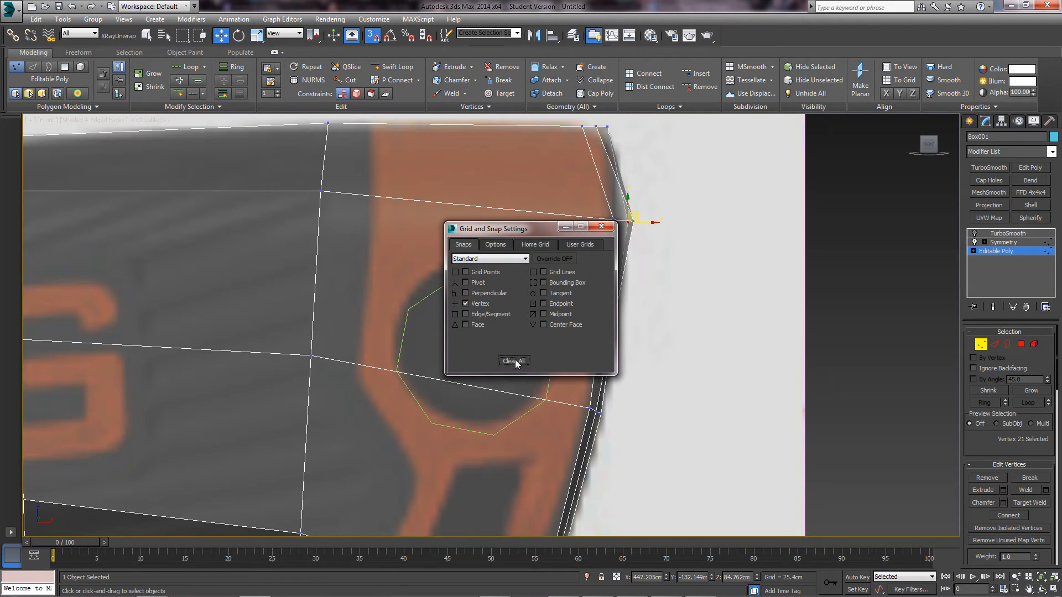
pyautogui.click(474, 306)
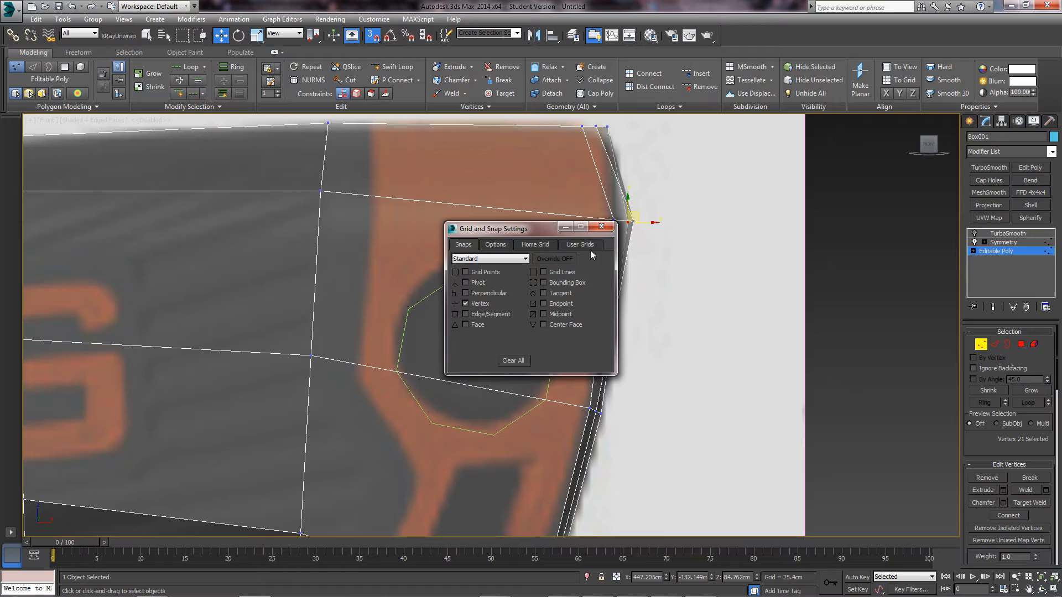
pyautogui.click(608, 227)
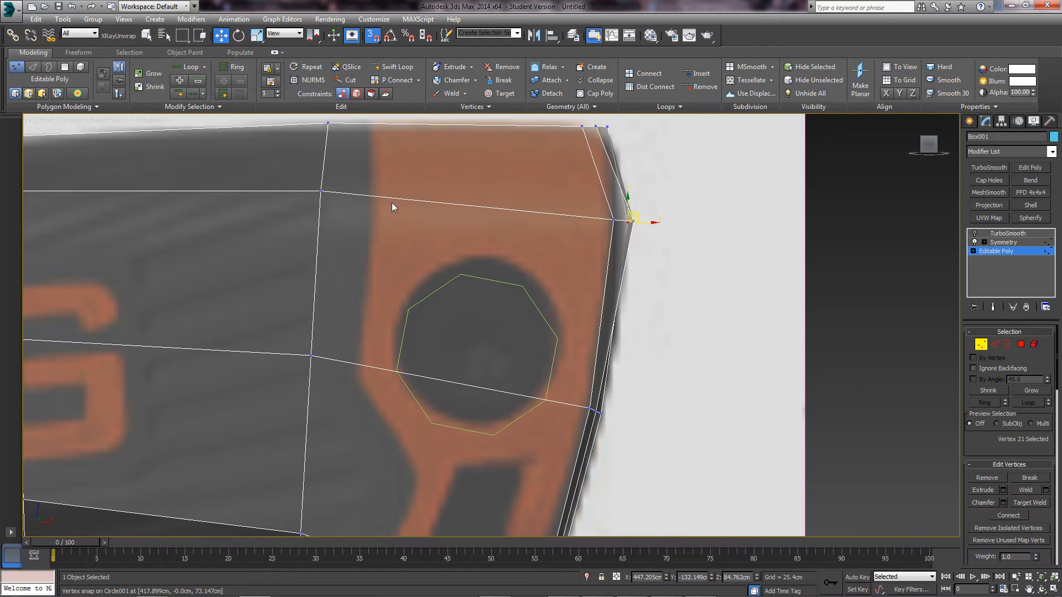
# - Cut a closed edge loop through the octagon's eight points, starting from the upper vertex
pyautogui.rightClick(354, 228)
pyautogui.click(460, 324)
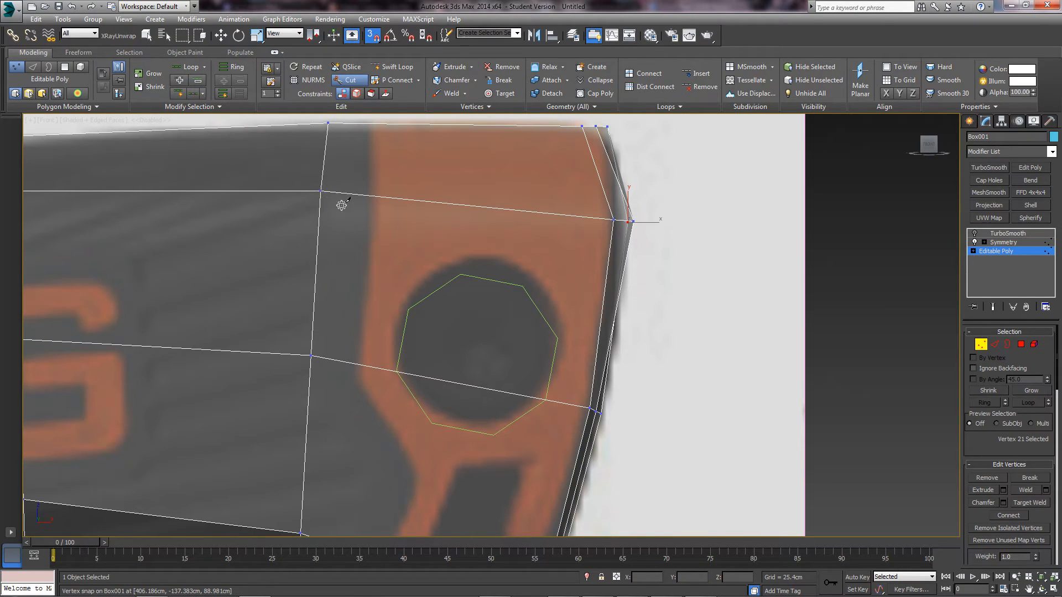
pyautogui.click(396, 371)
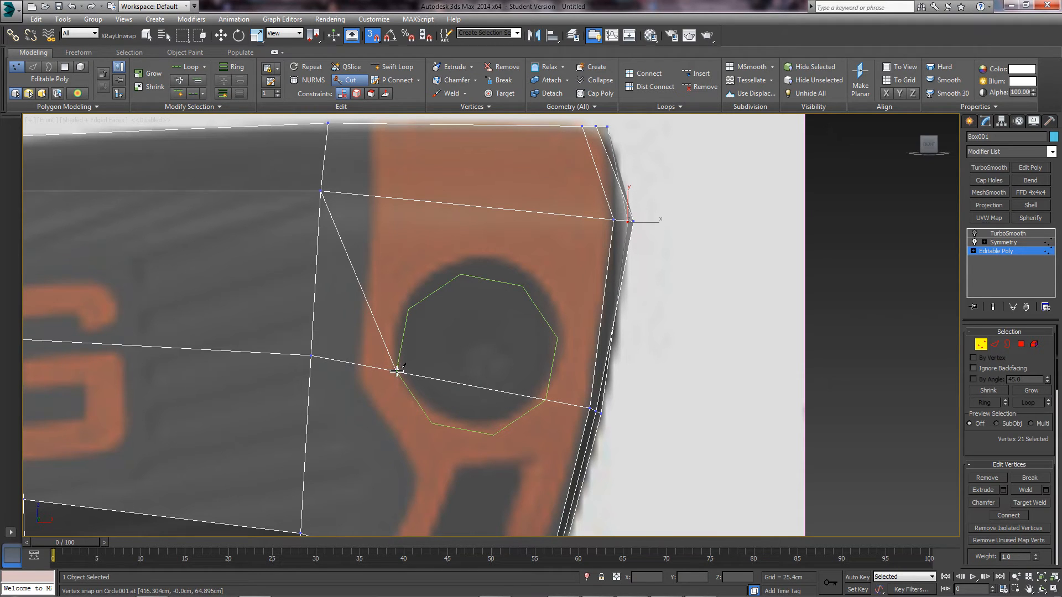
pyautogui.click(408, 309)
pyautogui.click(460, 274)
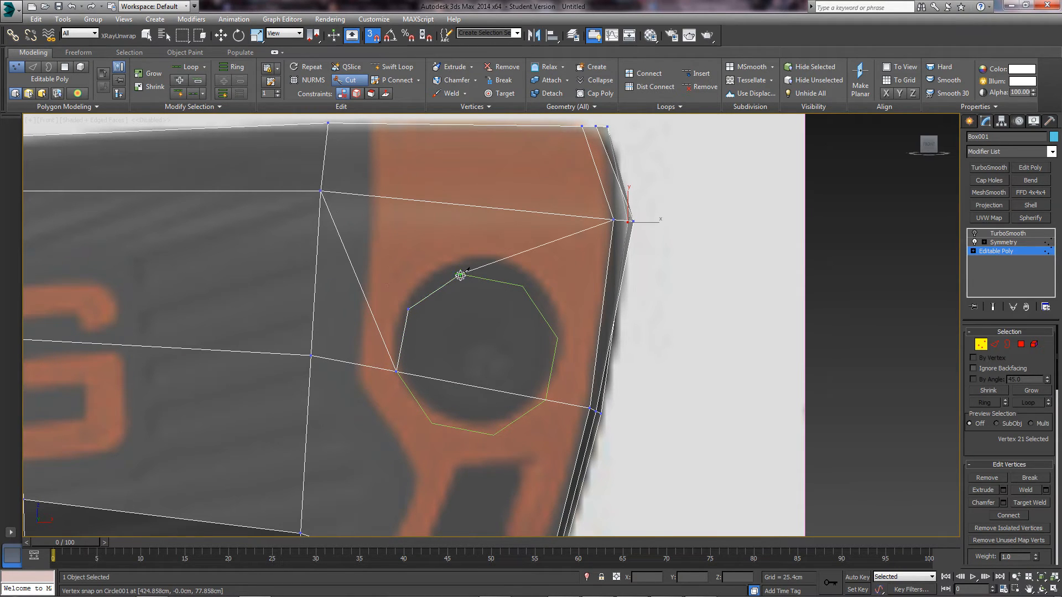
pyautogui.click(558, 337)
pyautogui.click(547, 400)
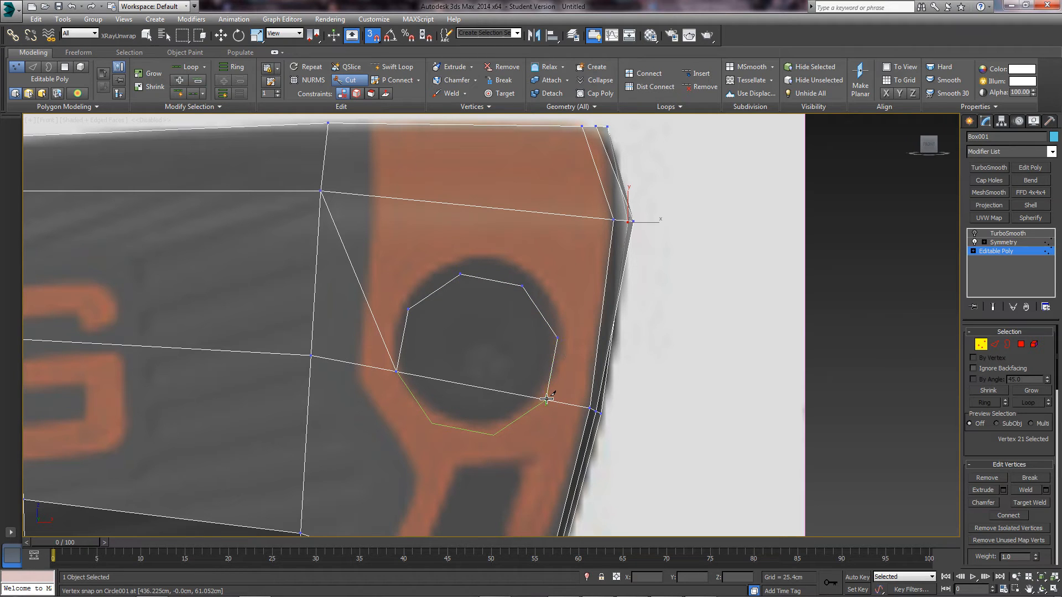
pyautogui.click(493, 435)
pyautogui.click(431, 424)
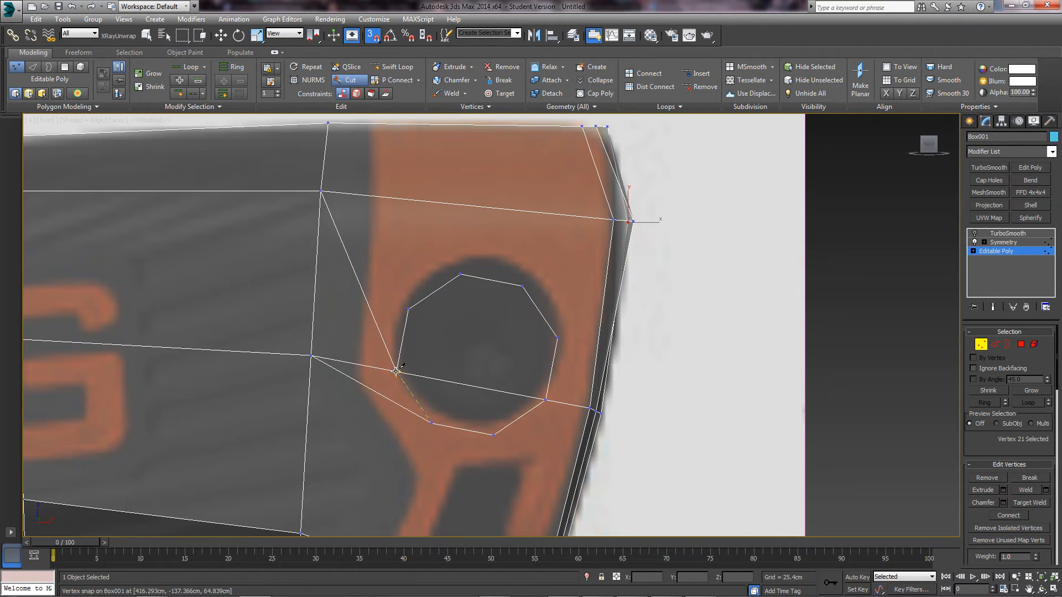
pyautogui.click(396, 372)
pyautogui.press('w')
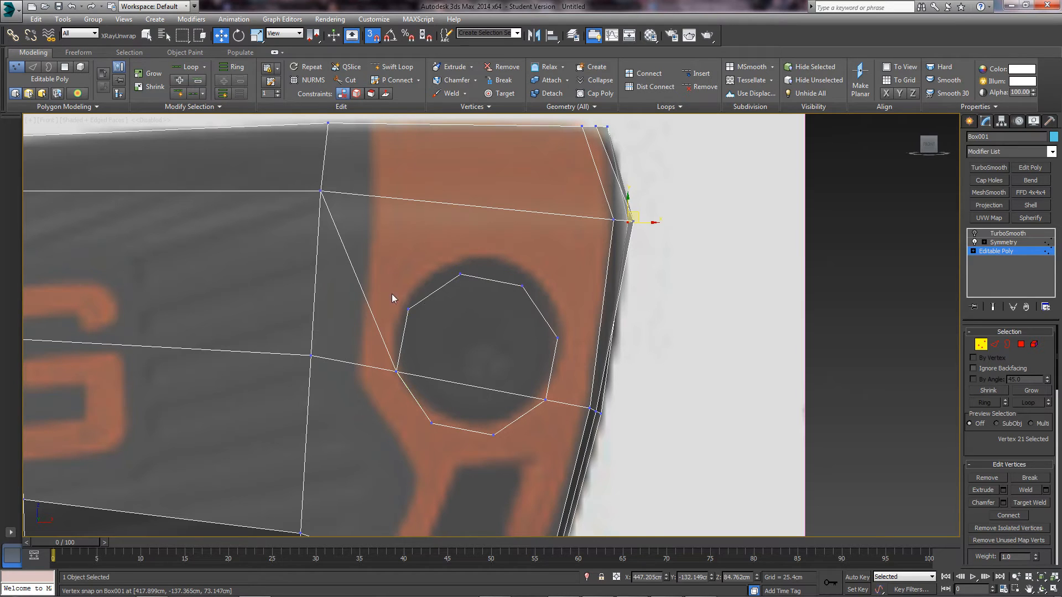
pyautogui.moveTo(517, 380); pyautogui.dragTo(503, 361, button='middle')
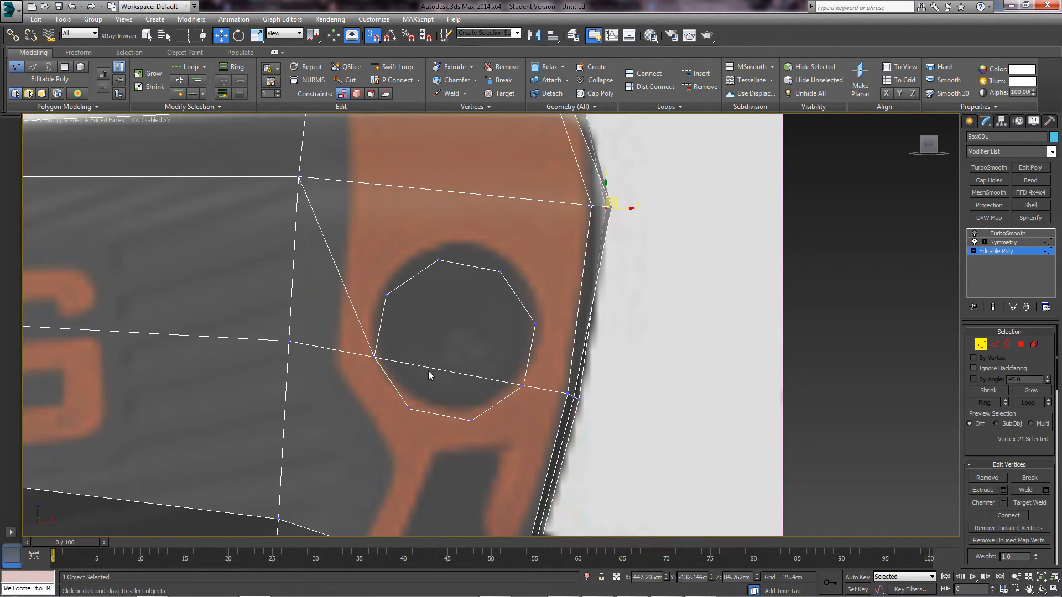
# - Remove the edge crossing the hole in Edge mode, then return to Vertex mode
pyautogui.keyDown('ctrl'); pyautogui.click(995, 344); pyautogui.keyUp('ctrl')
pyautogui.click(471, 375)
pyautogui.hotkey('ctrl', 'BackSpace')
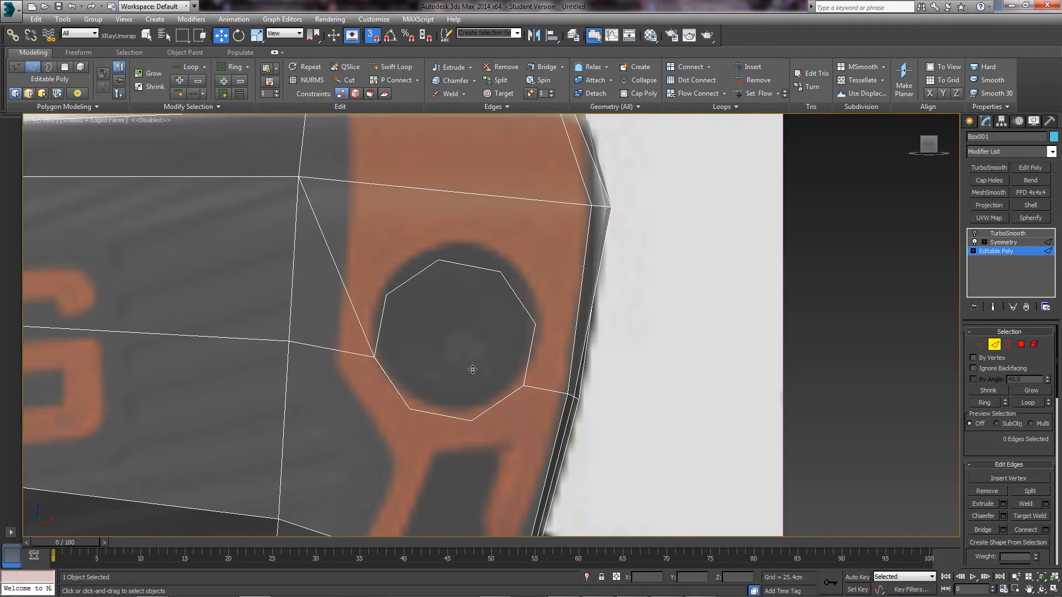
pyautogui.scroll(-3, 470, 360)
pyautogui.scroll(-2, 476, 360)
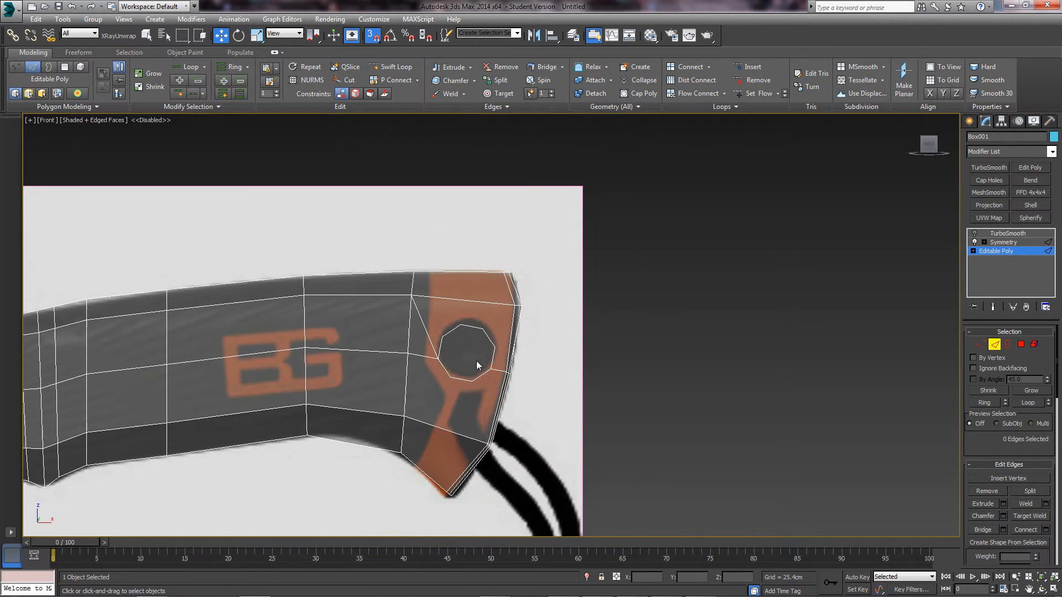
pyautogui.scroll(3, 477, 361)
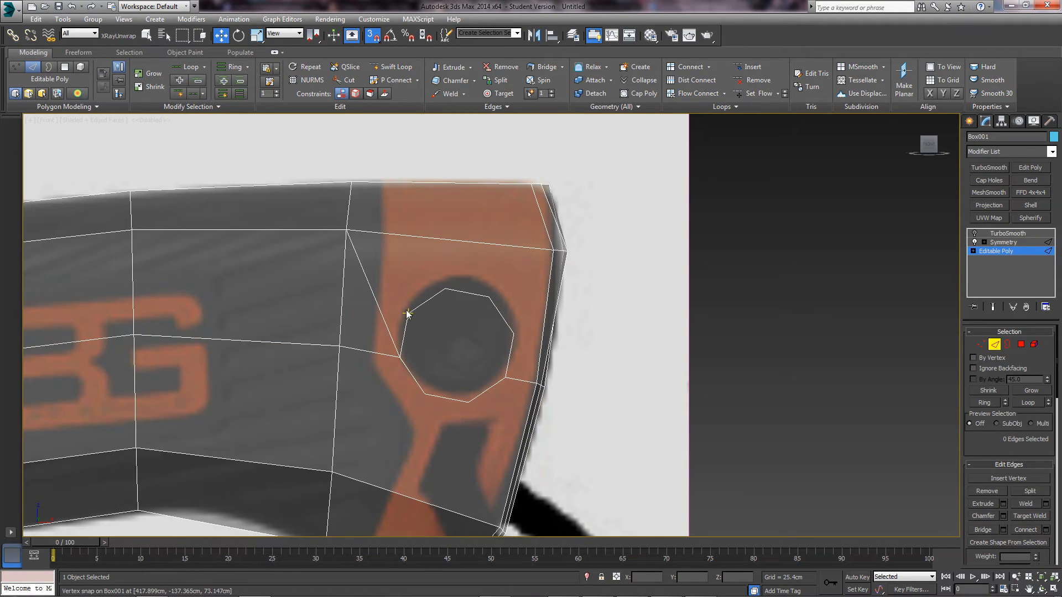
pyautogui.scroll(2, 436, 307)
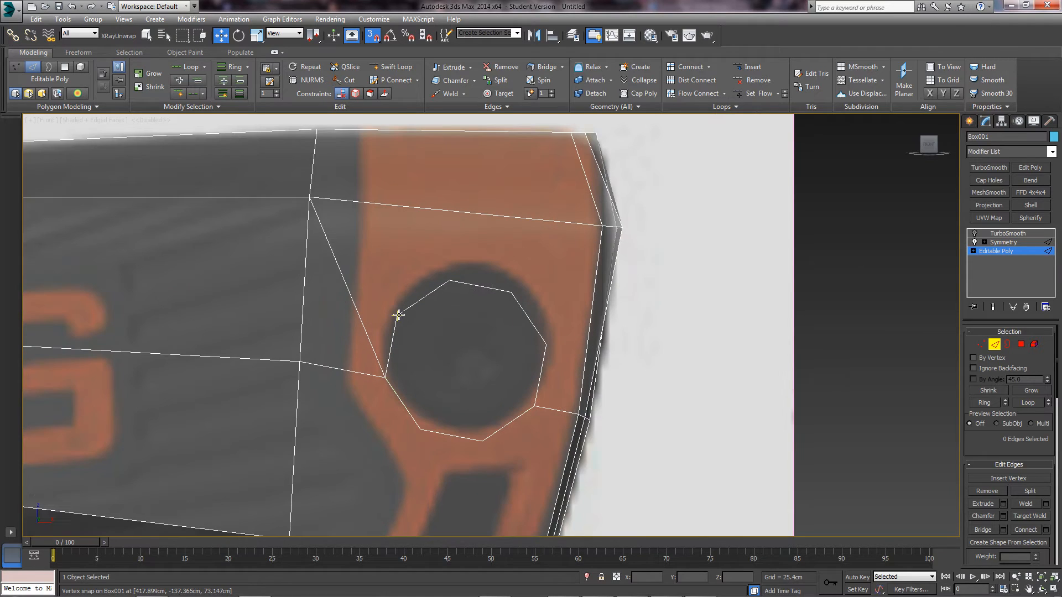
pyautogui.press('1')
pyautogui.moveTo(367, 320); pyautogui.dragTo(363, 344, button='middle')
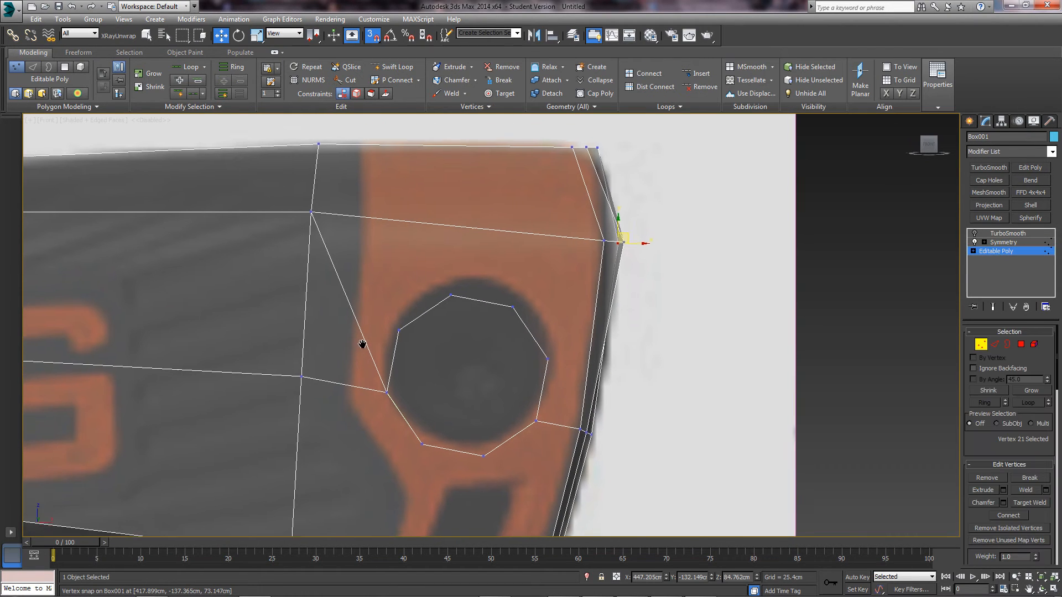
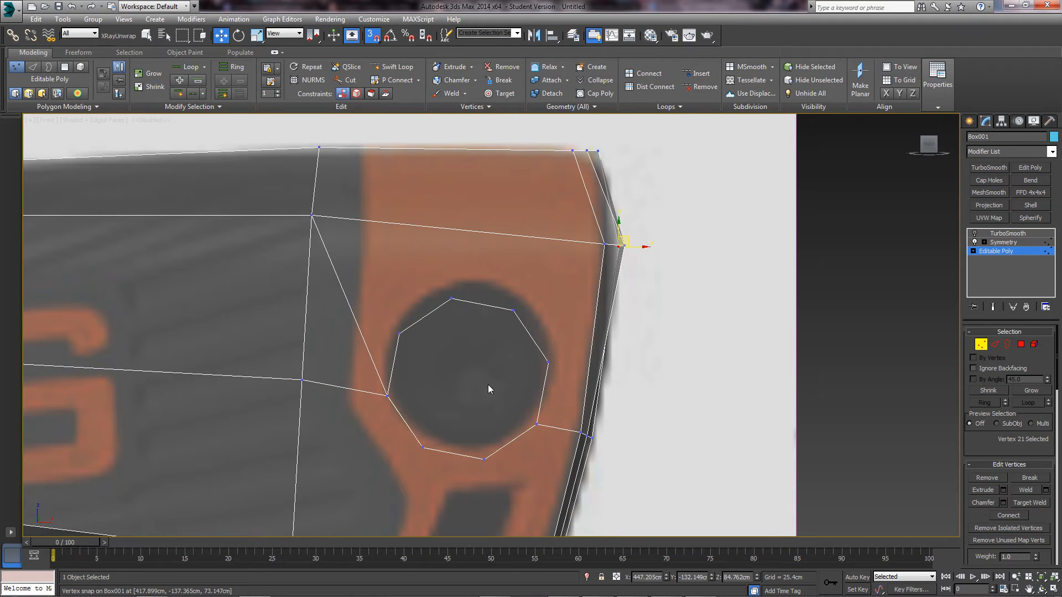
# - Cut edges from the hole's upper-left, top and right vertices to the handle's top edge
pyautogui.rightClick(423, 342)
pyautogui.click(381, 233)
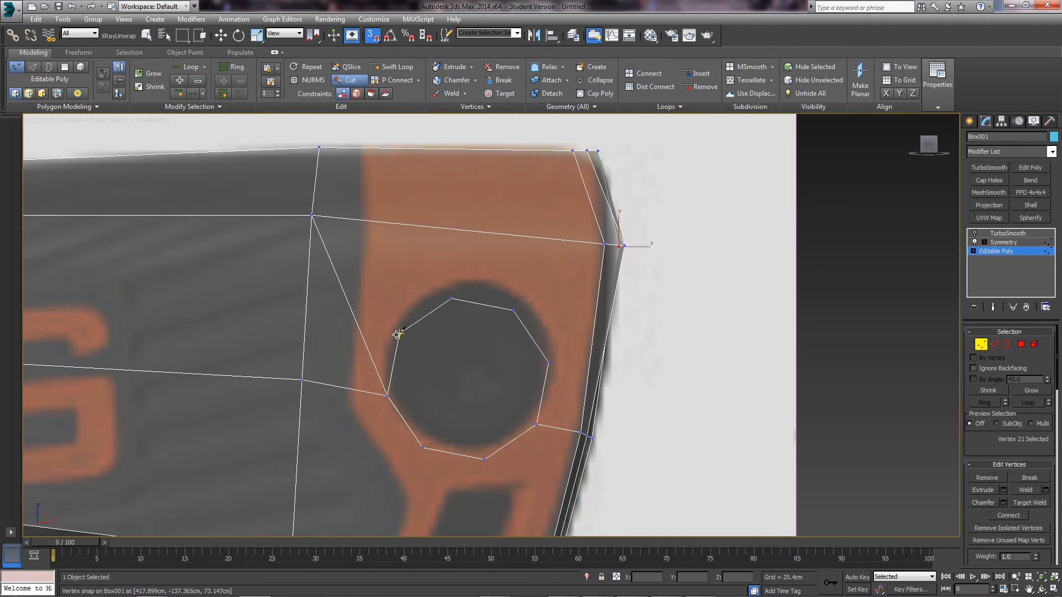
pyautogui.click(399, 331)
pyautogui.click(393, 224)
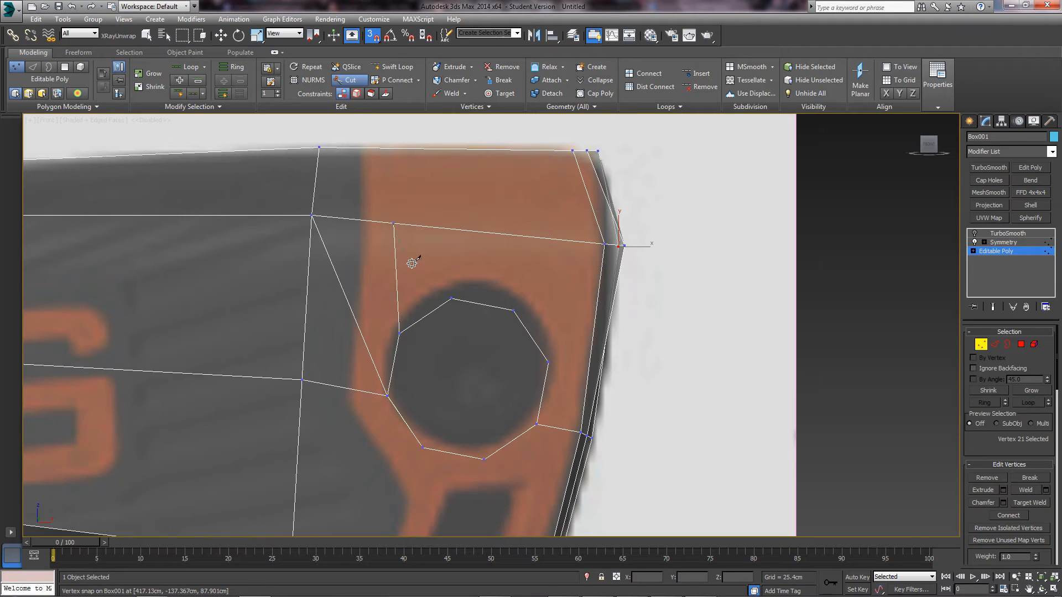
pyautogui.click(452, 299)
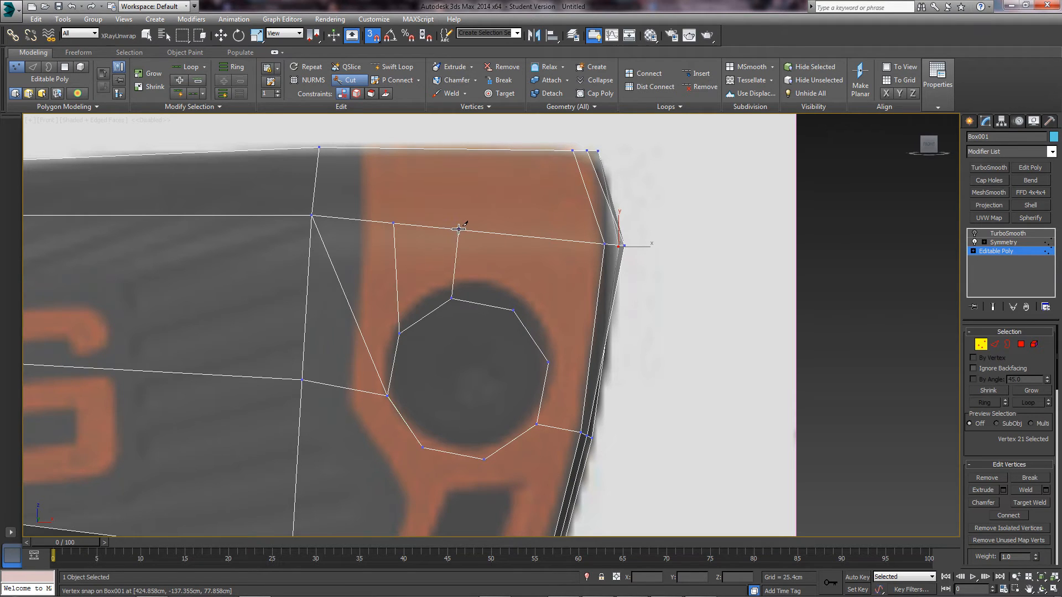
pyautogui.click(459, 229)
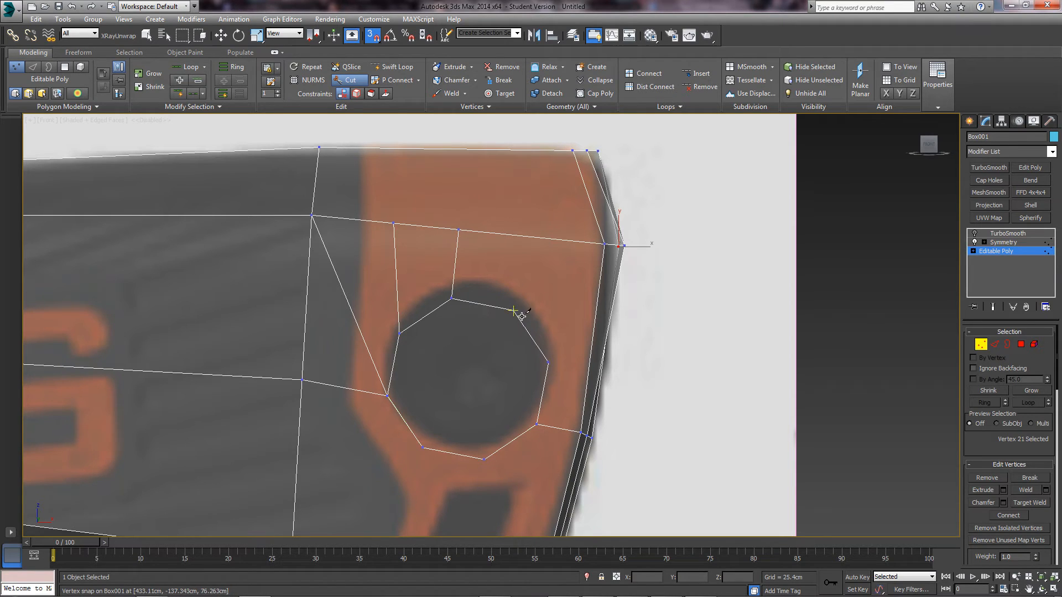
pyautogui.click(541, 239)
pyautogui.click(513, 311)
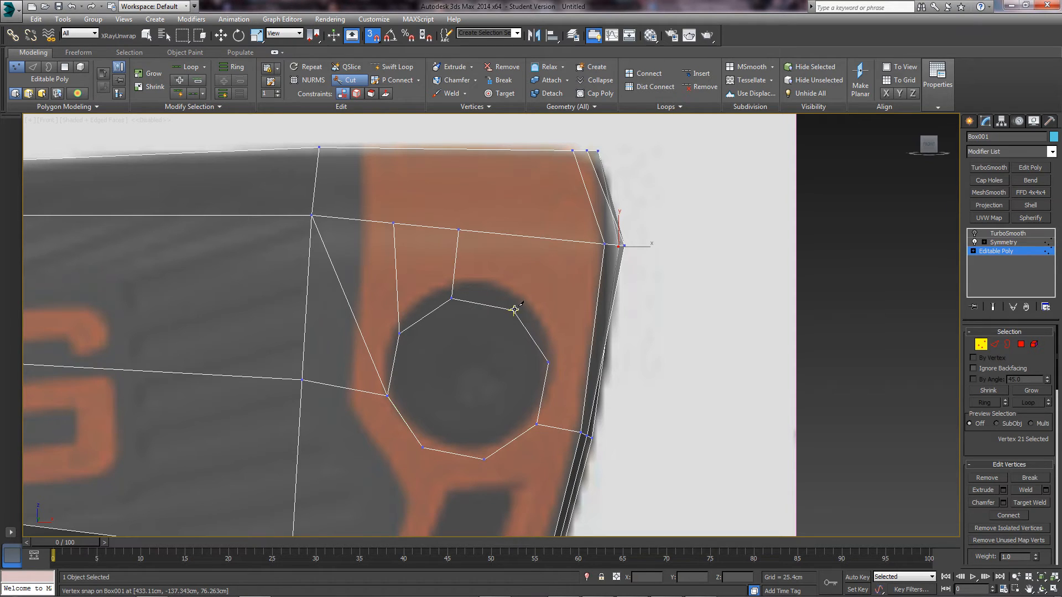
pyautogui.click(605, 243)
# - Cut edges from the hole's lower vertices to the handle's lower edge and outer corner
pyautogui.click(589, 367)
pyautogui.moveTo(506, 427); pyautogui.dragTo(485, 340, button='middle')
pyautogui.scroll(-2, 484, 340)
pyautogui.click(474, 360)
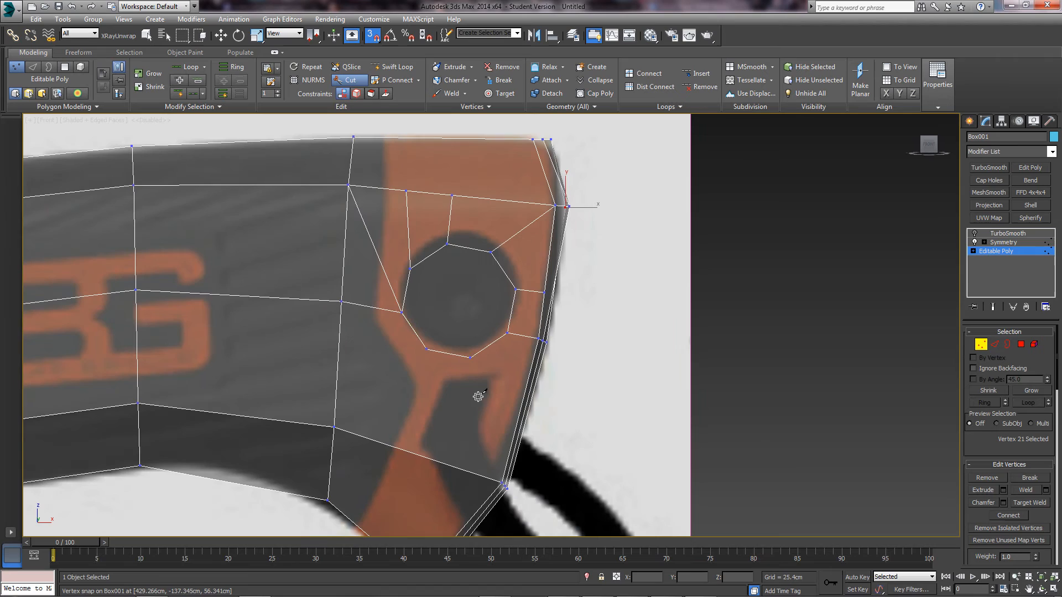
pyautogui.click(502, 481)
pyautogui.click(427, 349)
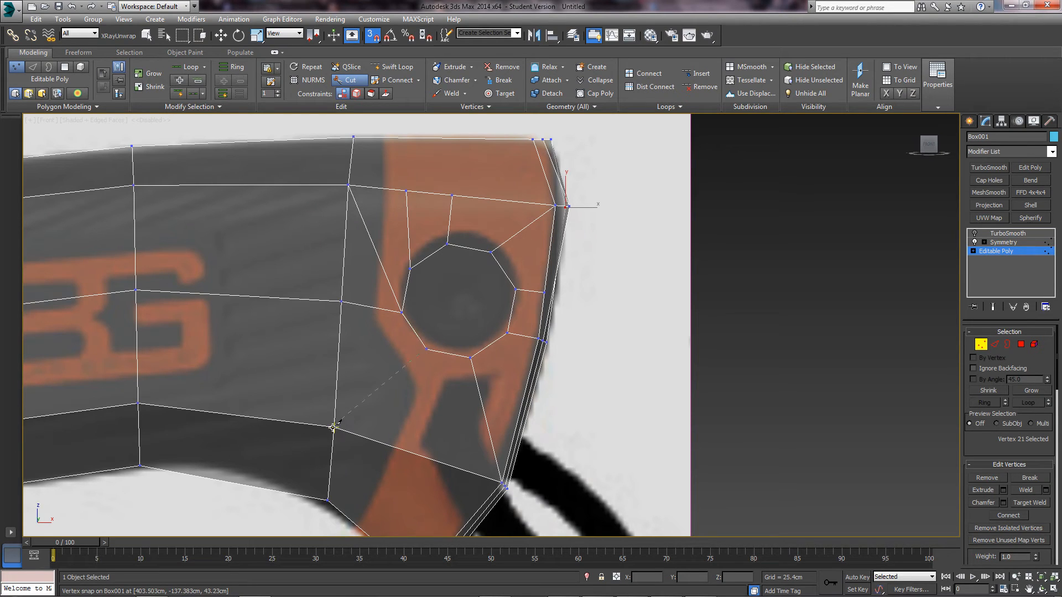
pyautogui.click(334, 427)
pyautogui.press('w')
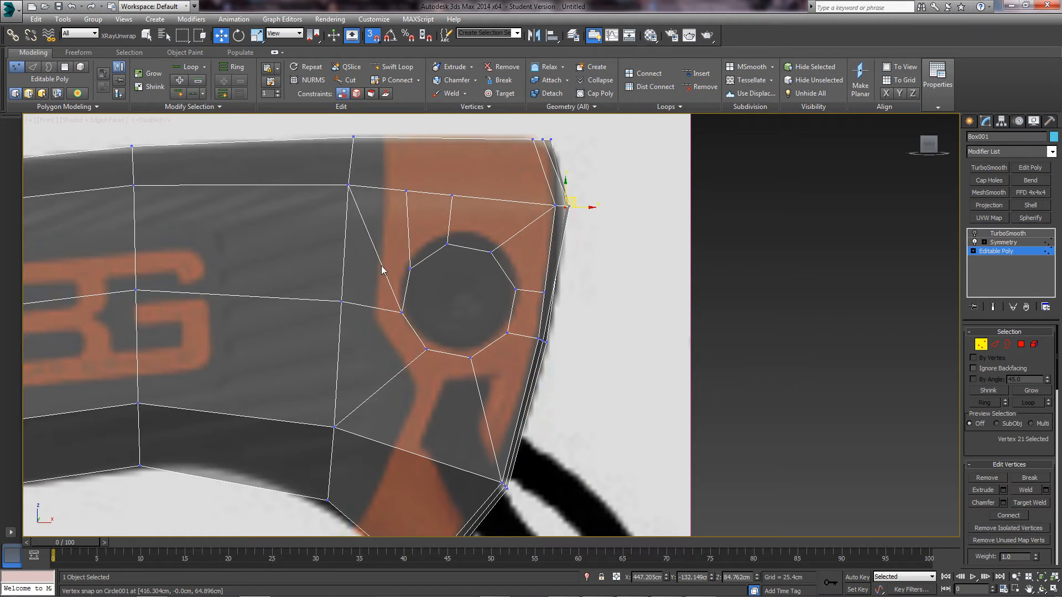
# - Turn snapping off and Target Weld the stray top-edge vertex into its neighbour
pyautogui.press('2')
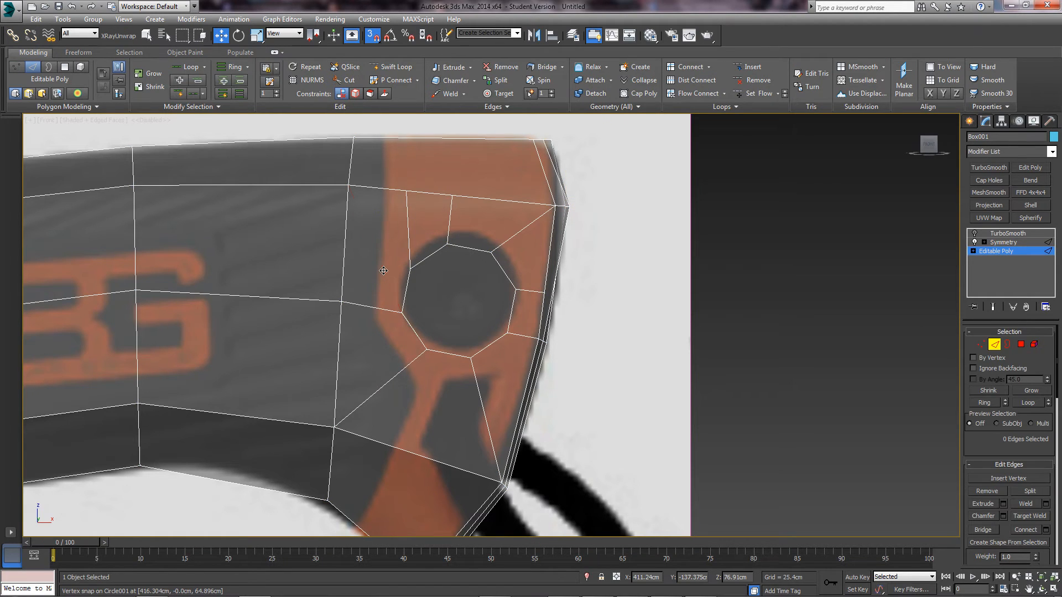
pyautogui.press('1')
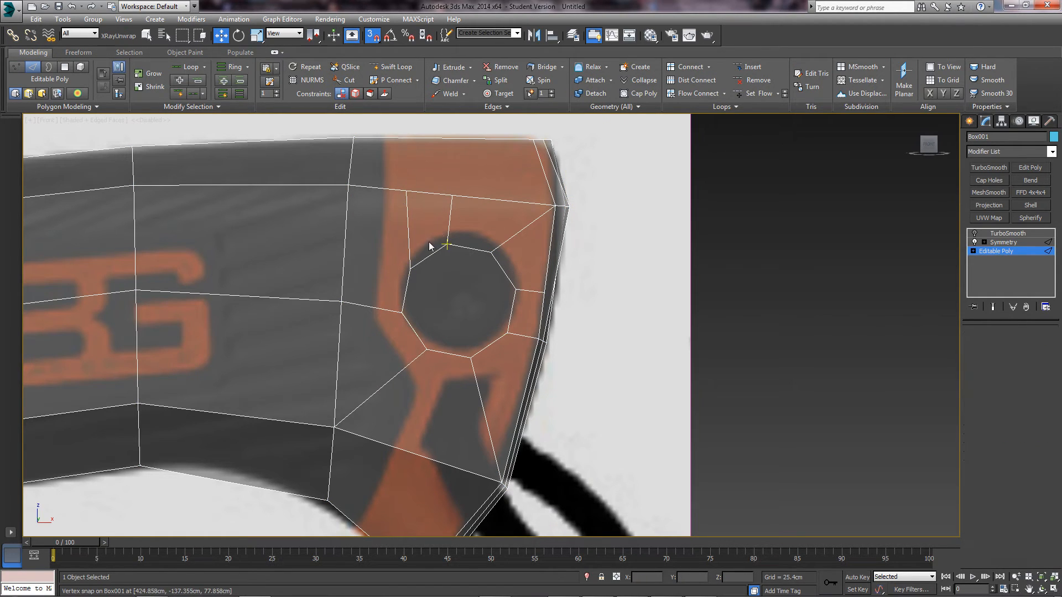
pyautogui.scroll(2, 411, 232)
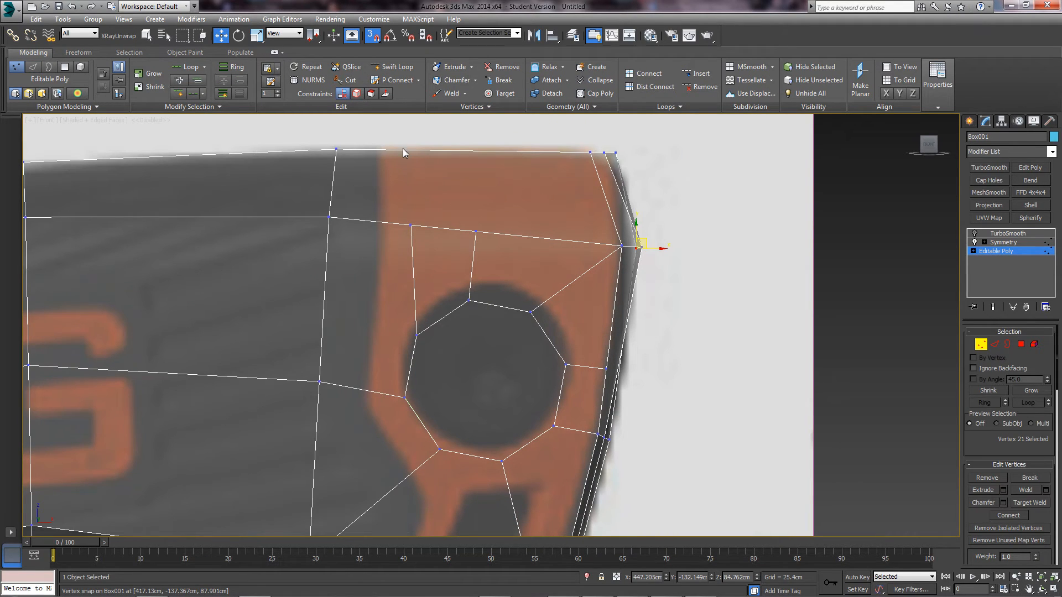
pyautogui.click(373, 36)
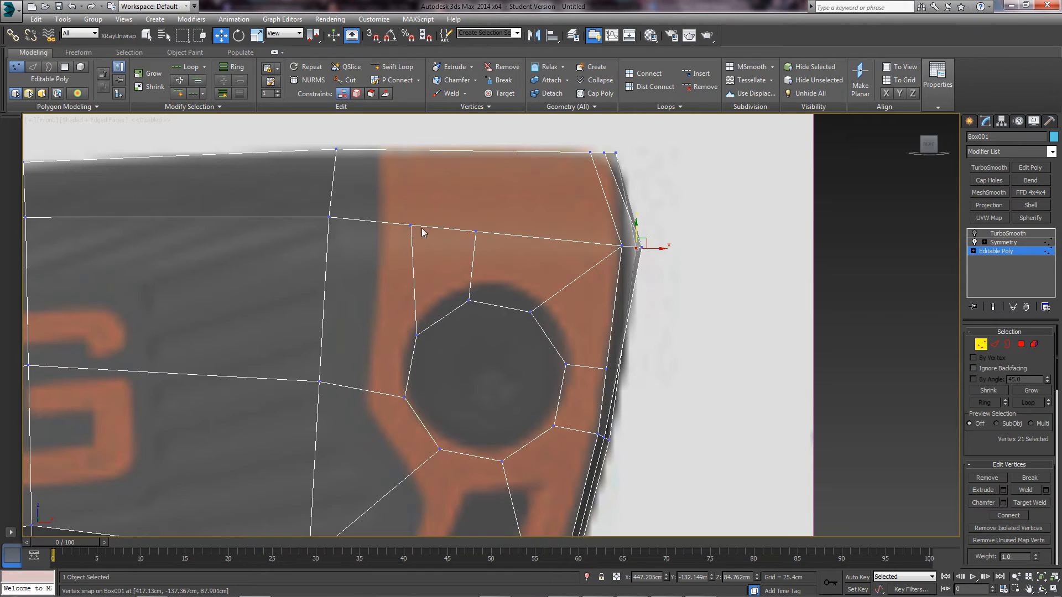
pyautogui.hotkey('alt', 'c')
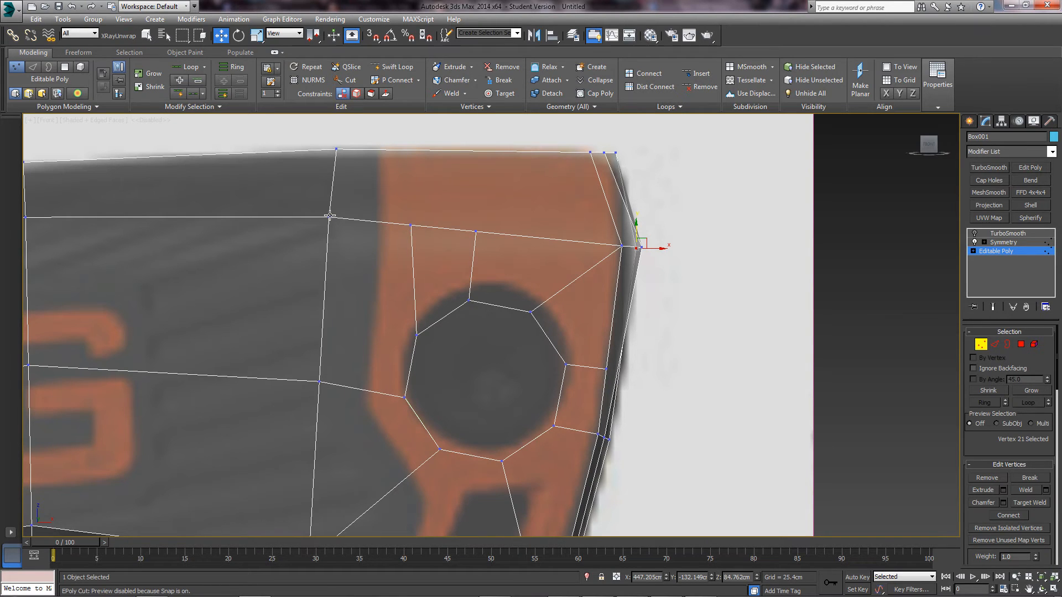
pyautogui.rightClick(410, 224)
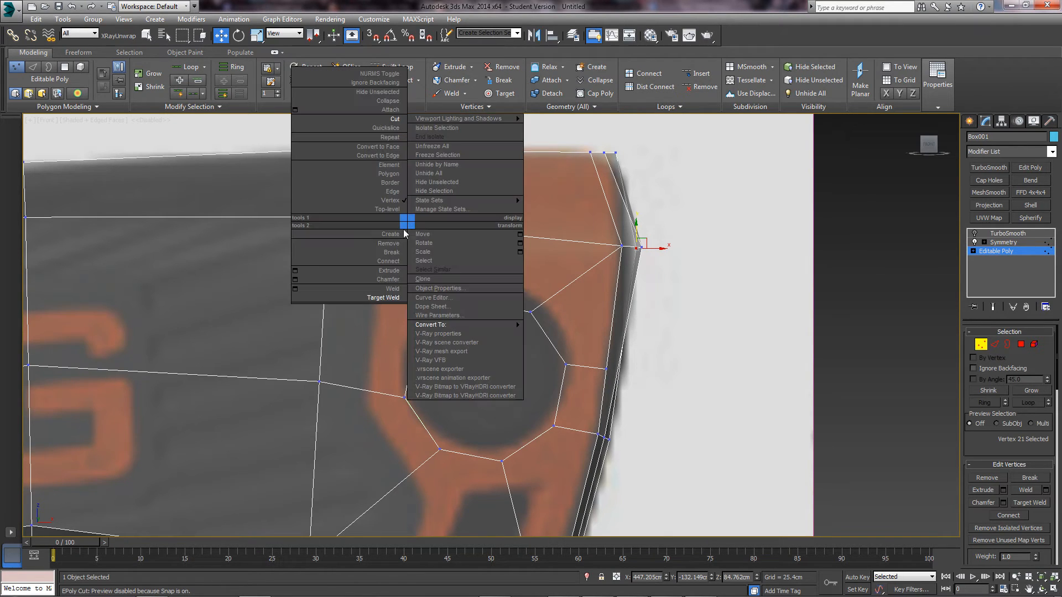
pyautogui.click(391, 299)
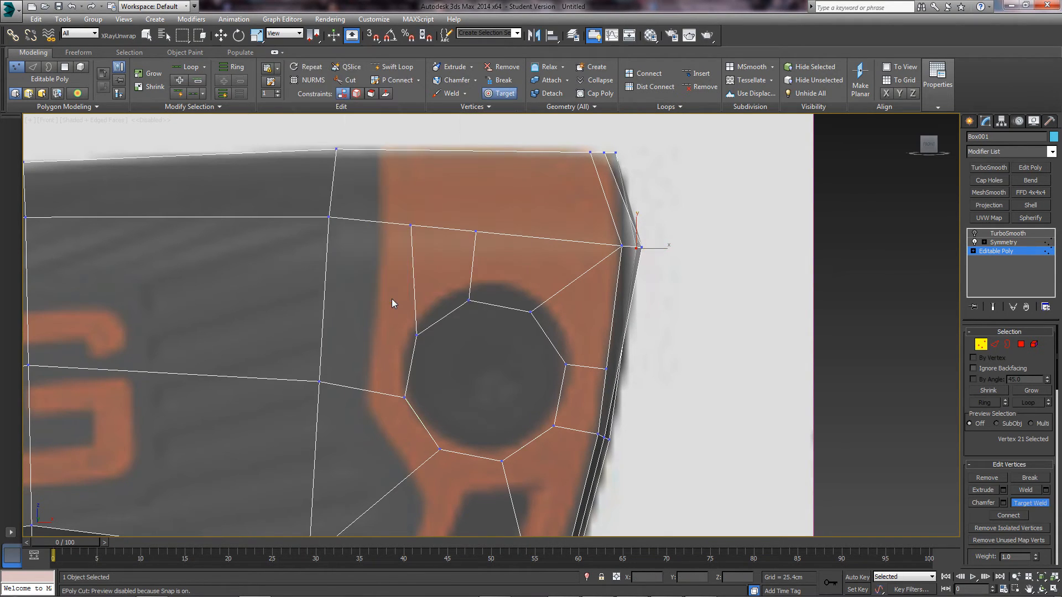
pyautogui.click(329, 217)
pyautogui.moveTo(500, 362); pyautogui.dragTo(470, 327, button='middle')
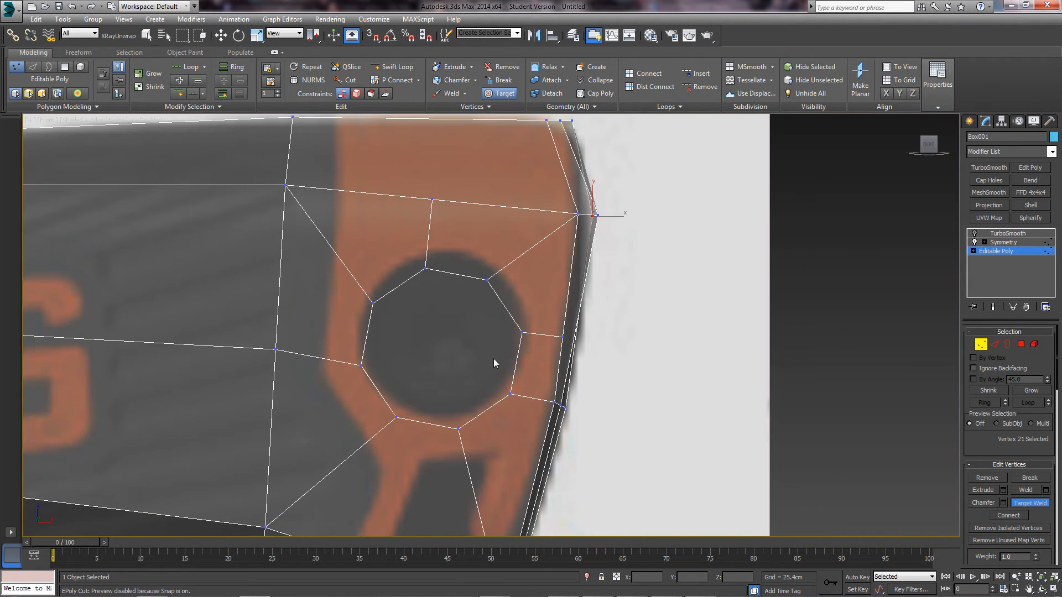
pyautogui.moveTo(518, 378); pyautogui.dragTo(422, 275, button='middle')
pyautogui.rightClick(477, 293)
pyautogui.scroll(3, 439, 274)
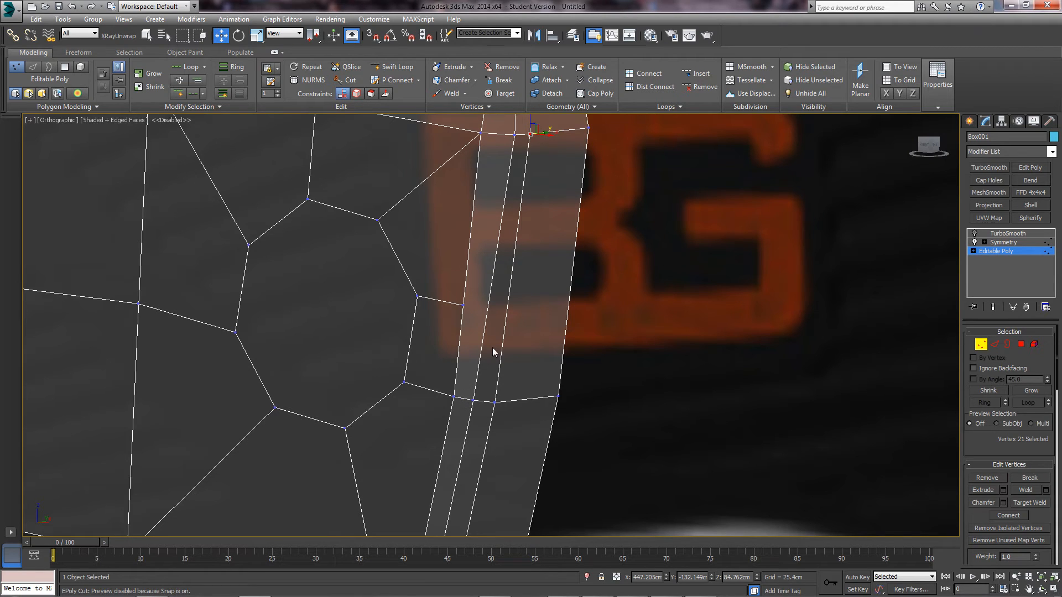
# - Cut an edge from the screw hole's right-side vertex across the rim band to the outer edge
pyautogui.moveTo(510, 260); pyautogui.dragTo(506, 278, button='middle')
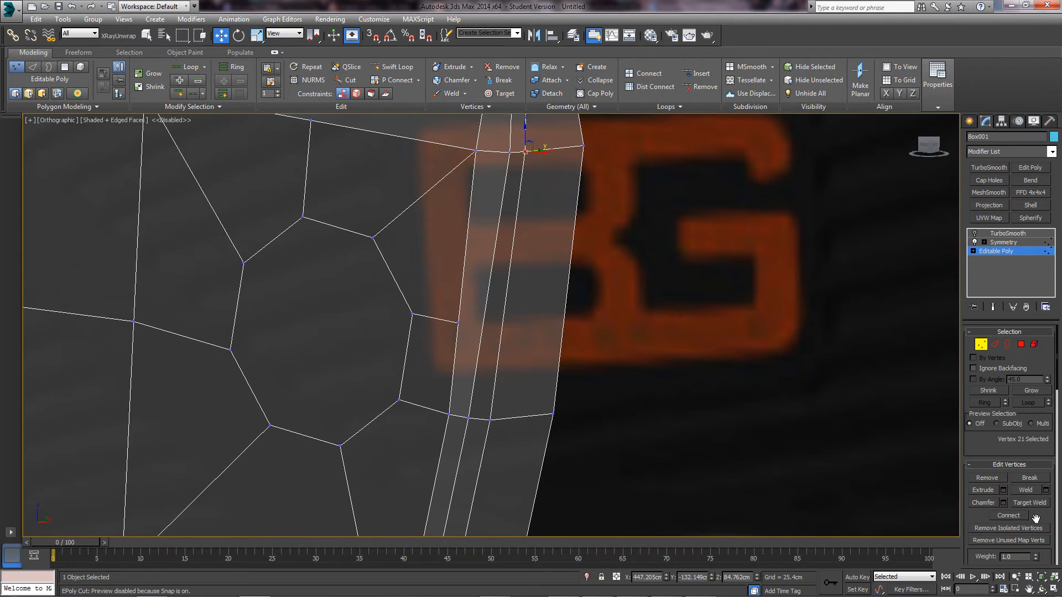
pyautogui.rightClick(461, 332)
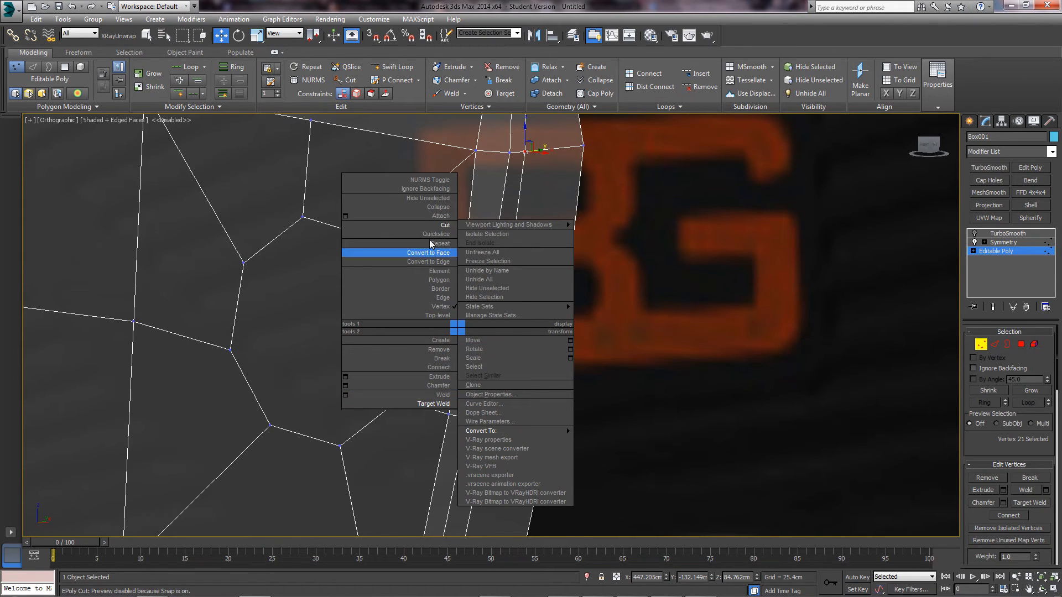
pyautogui.click(432, 223)
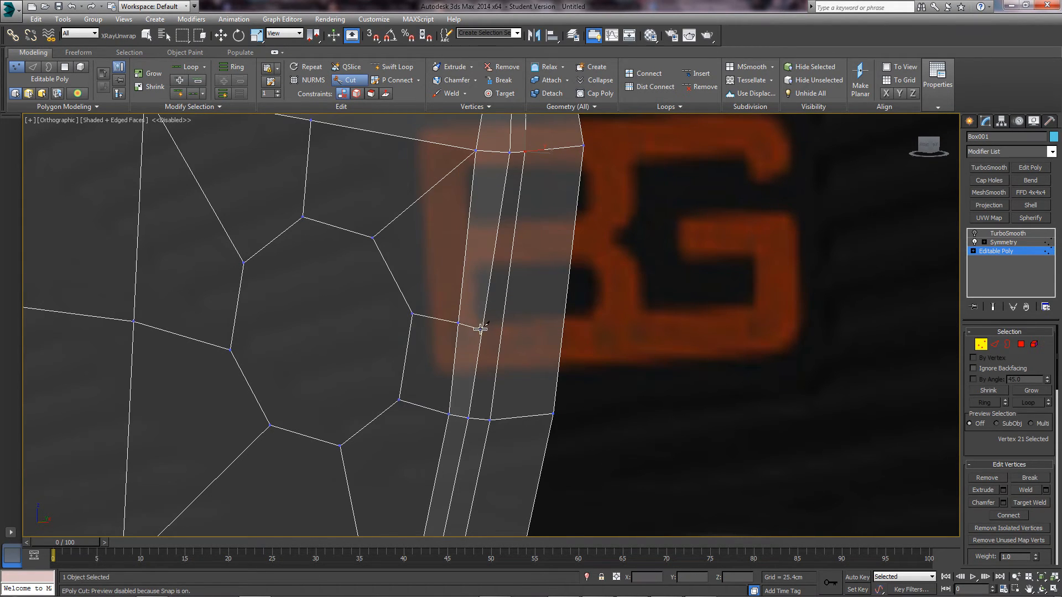
pyautogui.click(482, 328)
pyautogui.click(502, 328)
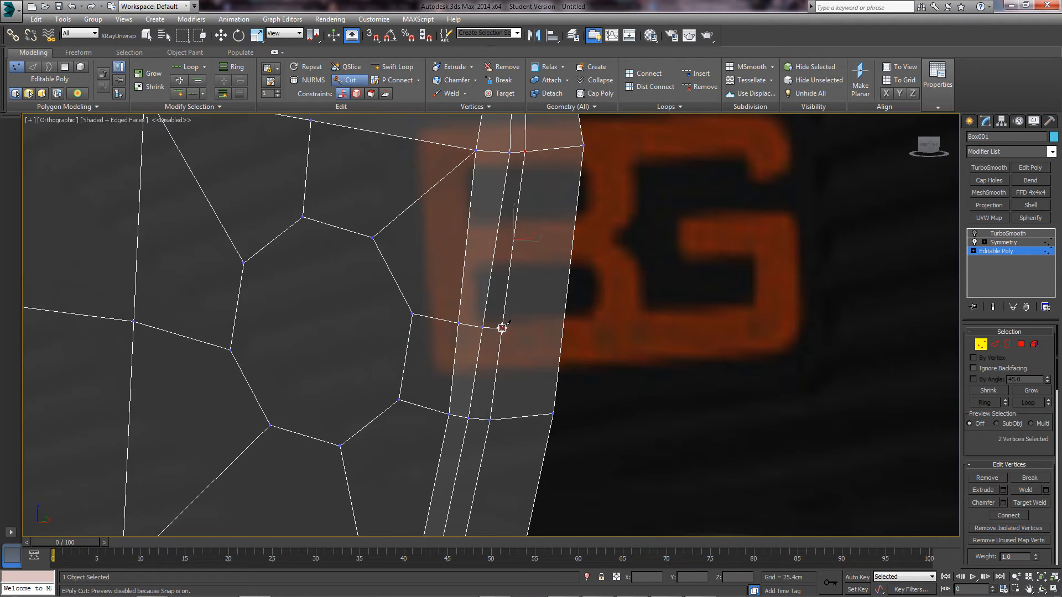
pyautogui.click(564, 328)
pyautogui.rightClick(354, 283)
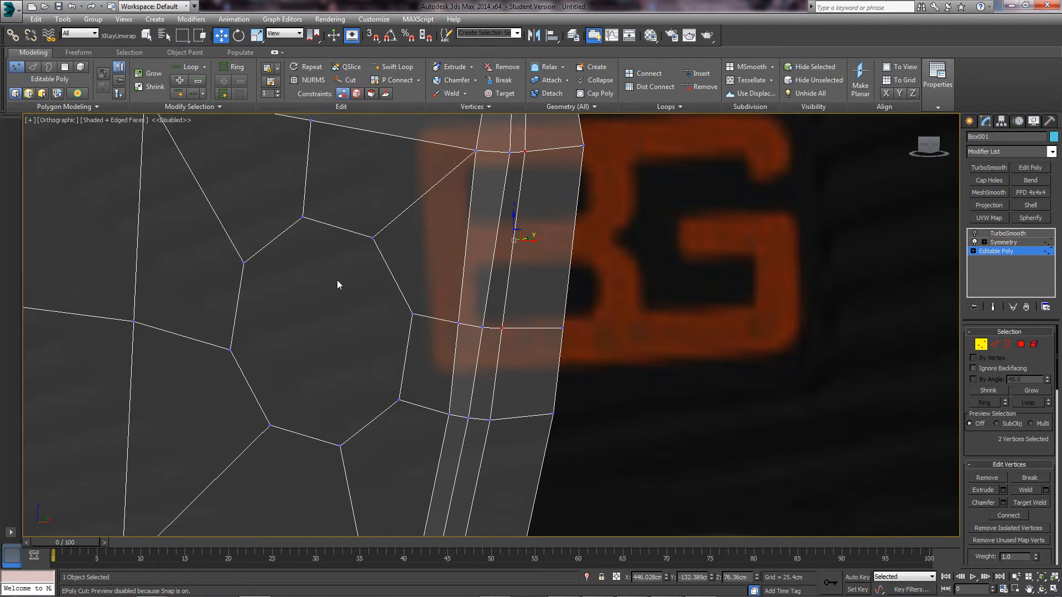
pyautogui.click(719, 359)
pyautogui.scroll(-4, 555, 318)
pyautogui.moveTo(522, 291)
pyautogui.keyDown('alt'); pyautogui.mouseDown(button='middle')
pyautogui.moveTo(502, 273)
pyautogui.moveTo(504, 293)
pyautogui.mouseUp(button='middle'); pyautogui.keyUp('alt')
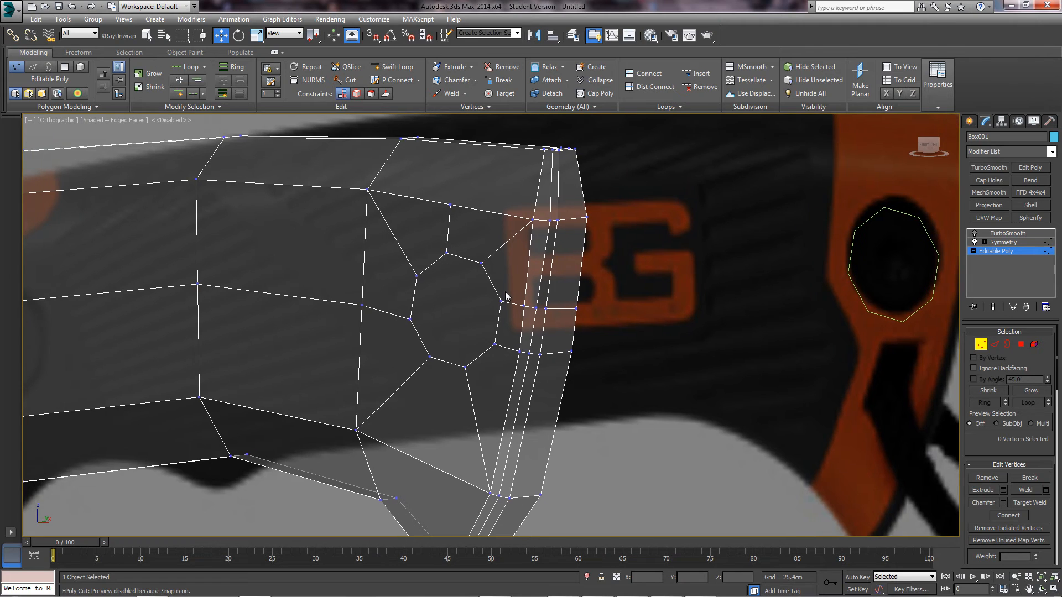
pyautogui.press('f')
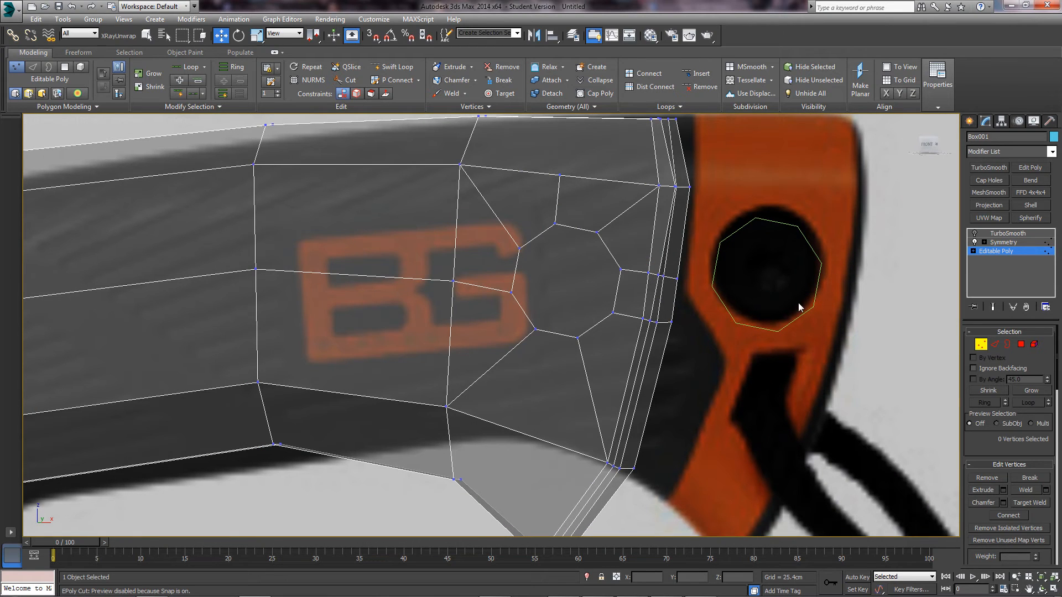
# - Scale the octagonal screw-hole polygon up slightly around its centre
pyautogui.click(1021, 344)
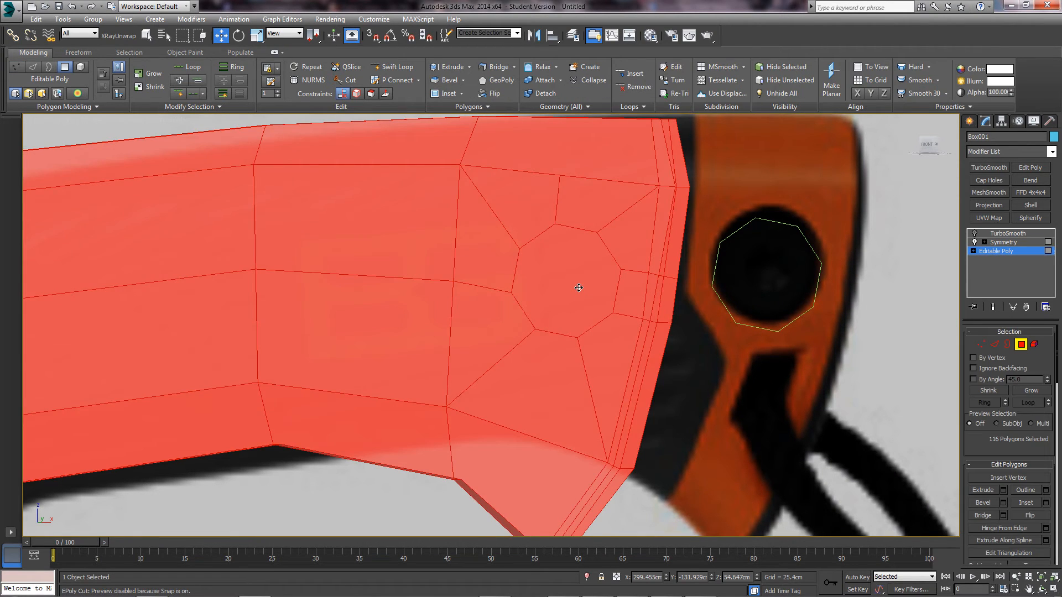
pyautogui.click(579, 287)
pyautogui.press('f')
pyautogui.press('z')
pyautogui.scroll(-4, 581, 300)
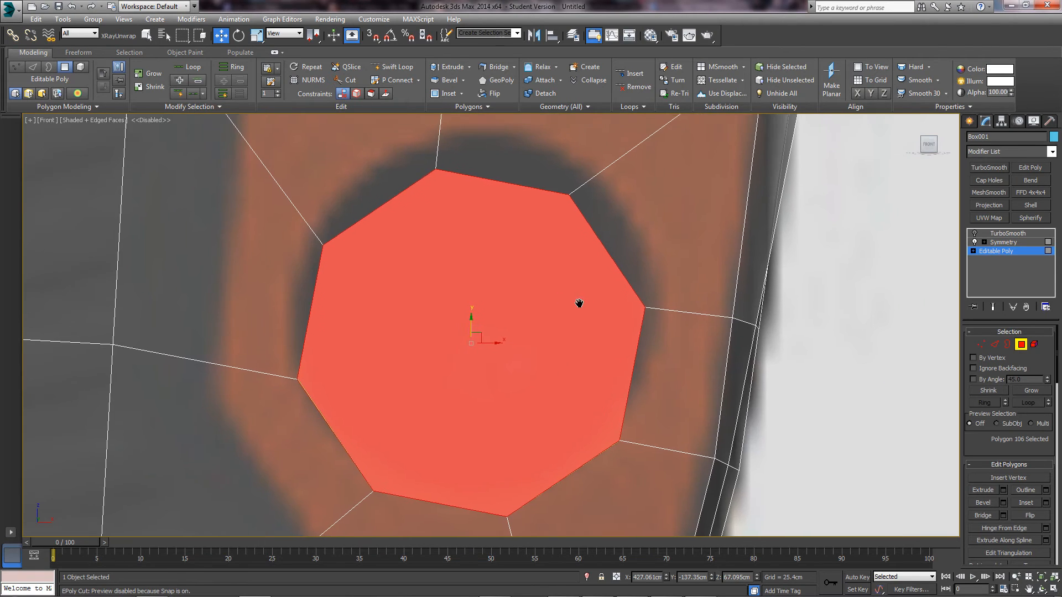
pyautogui.moveTo(531, 315); pyautogui.dragTo(532, 294)
pyautogui.press('r')
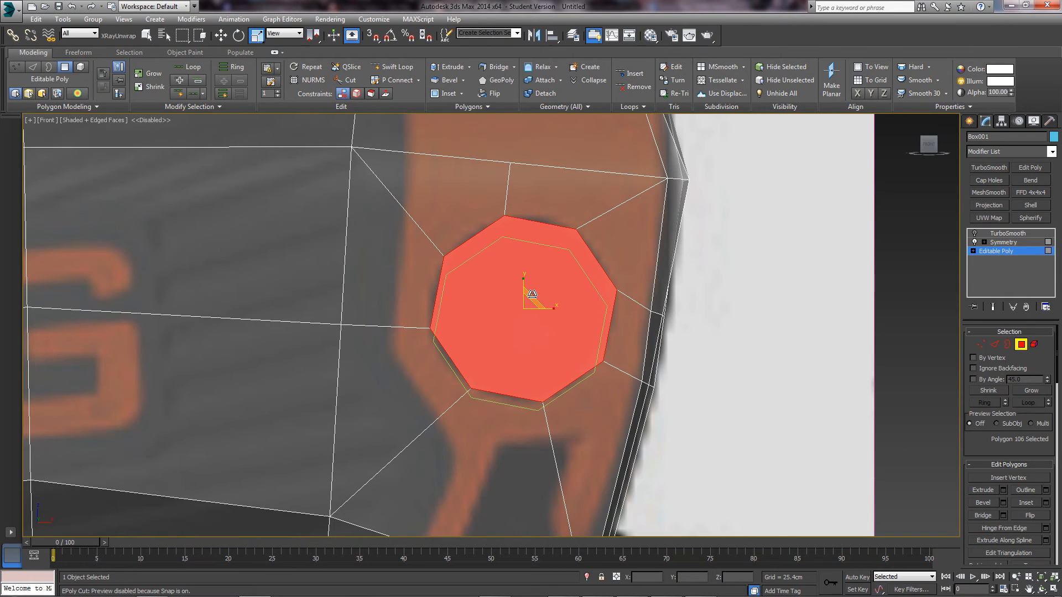
pyautogui.press('r')
pyautogui.press('w')
pyautogui.click(748, 325)
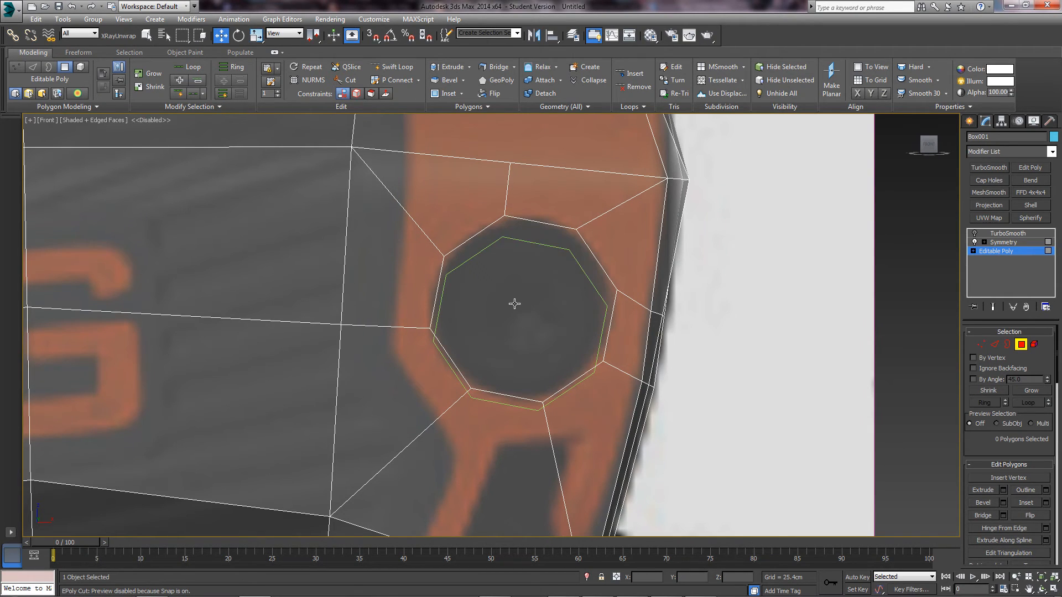
pyautogui.click(537, 245)
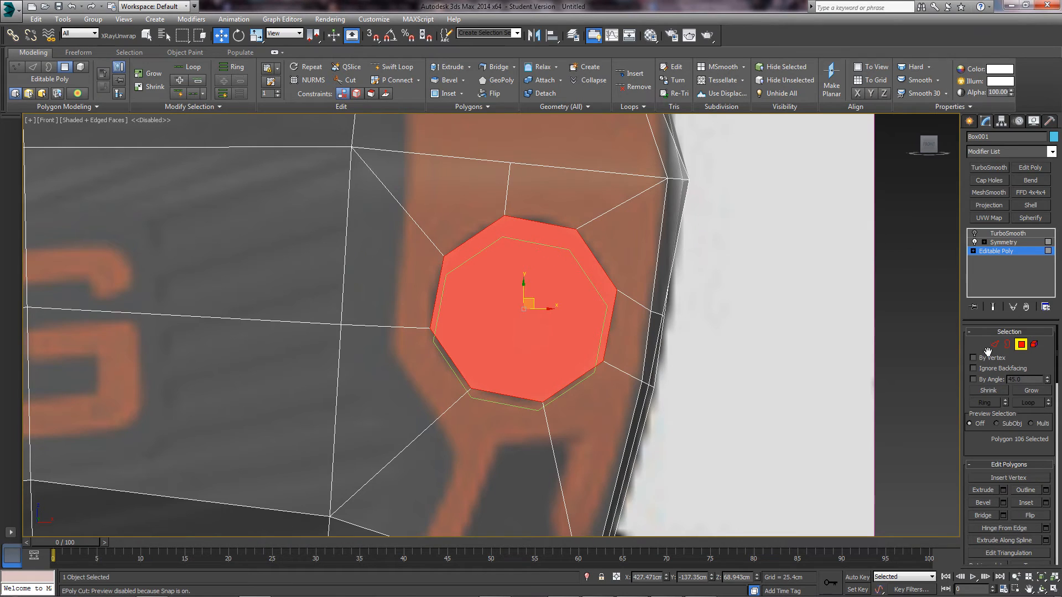
# - Move the guide circle Circle001 off to the side of the handle
pyautogui.click(1018, 347)
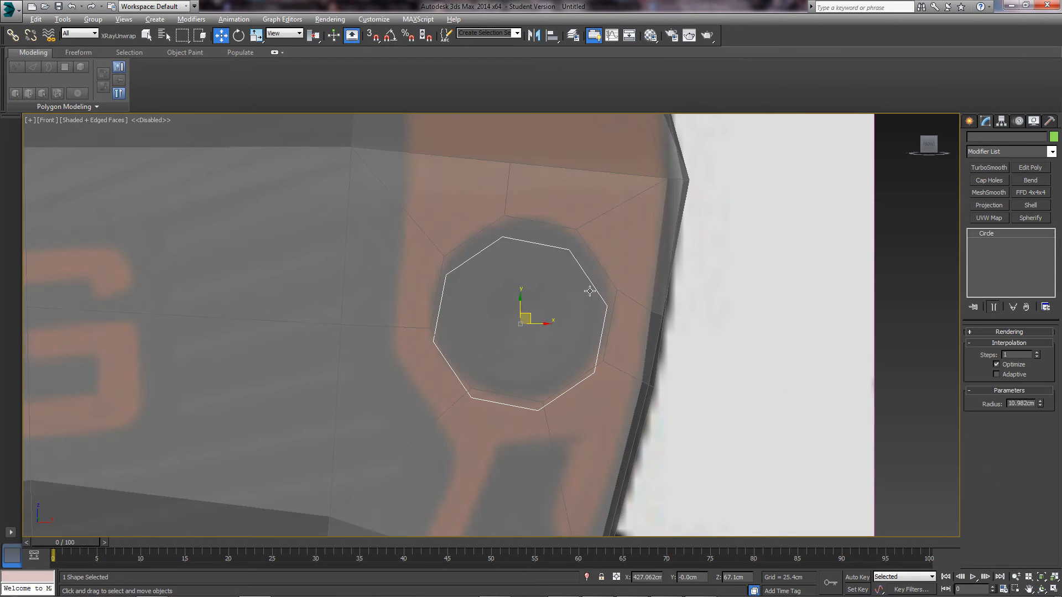
pyautogui.moveTo(527, 316); pyautogui.dragTo(804, 329)
pyautogui.press('r')
pyautogui.press('w')
pyautogui.scroll(-2, 579, 326)
# - Reselect Box001 and select its octagon face at the Editable Poly polygon level
pyautogui.click(515, 326)
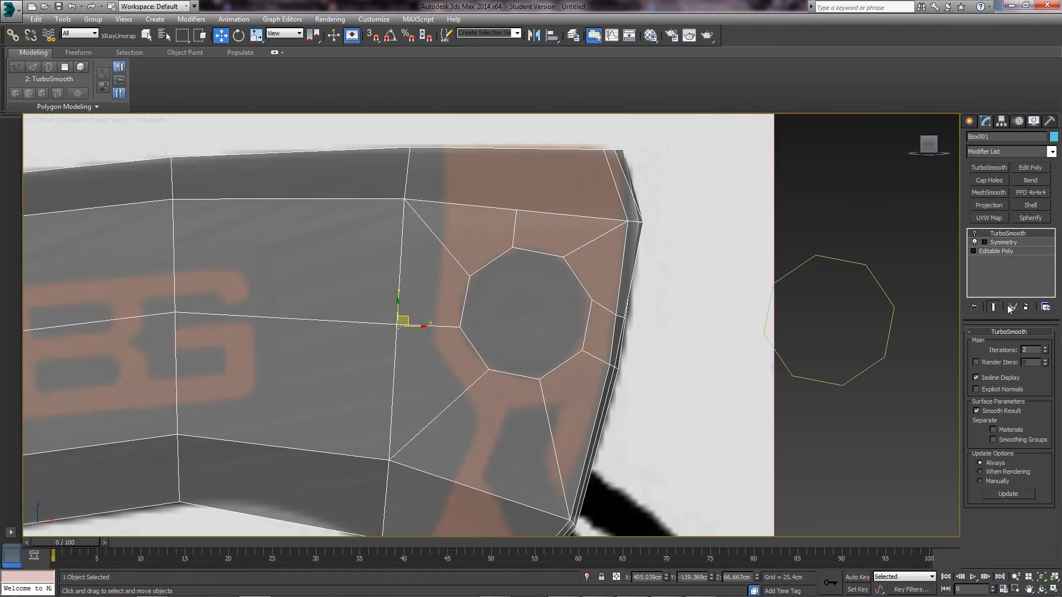
pyautogui.click(996, 251)
pyautogui.click(1024, 349)
pyautogui.click(557, 312)
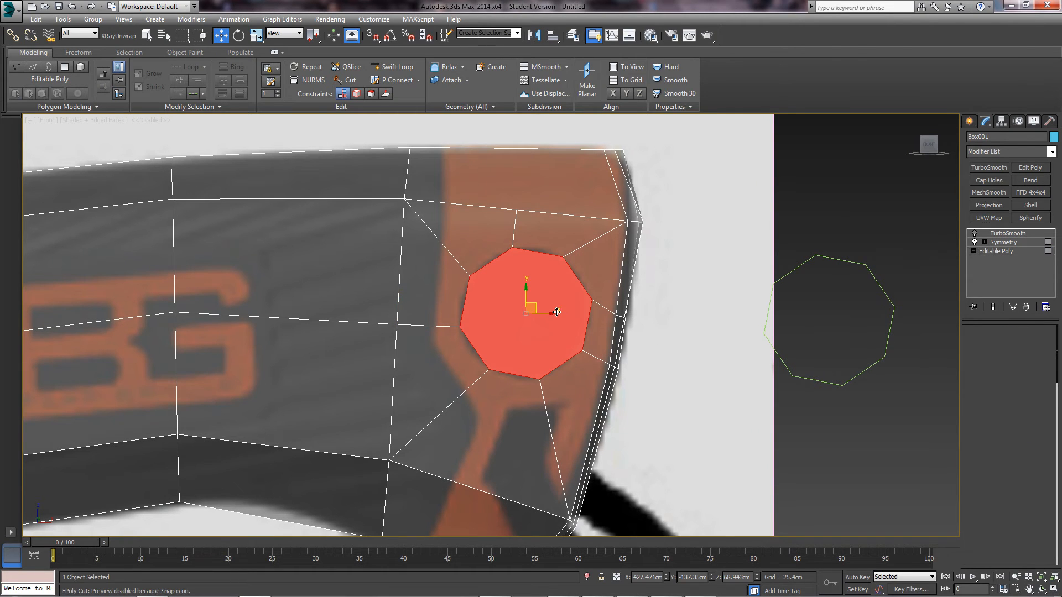
pyautogui.scroll(4, 506, 332)
pyautogui.moveTo(532, 329); pyautogui.dragTo(487, 374, button='middle')
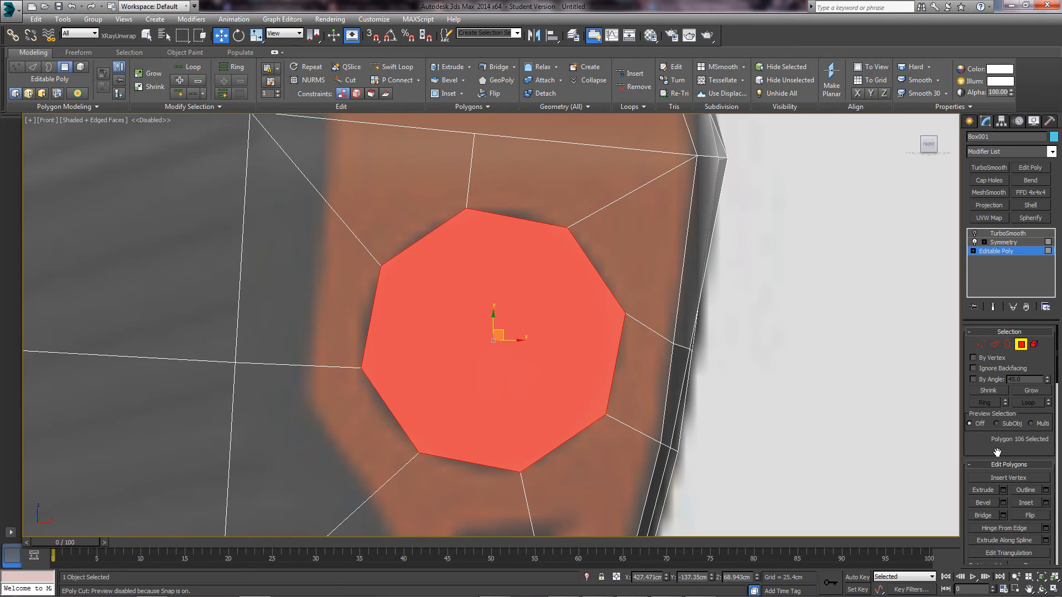
pyautogui.scroll(-2, 997, 453)
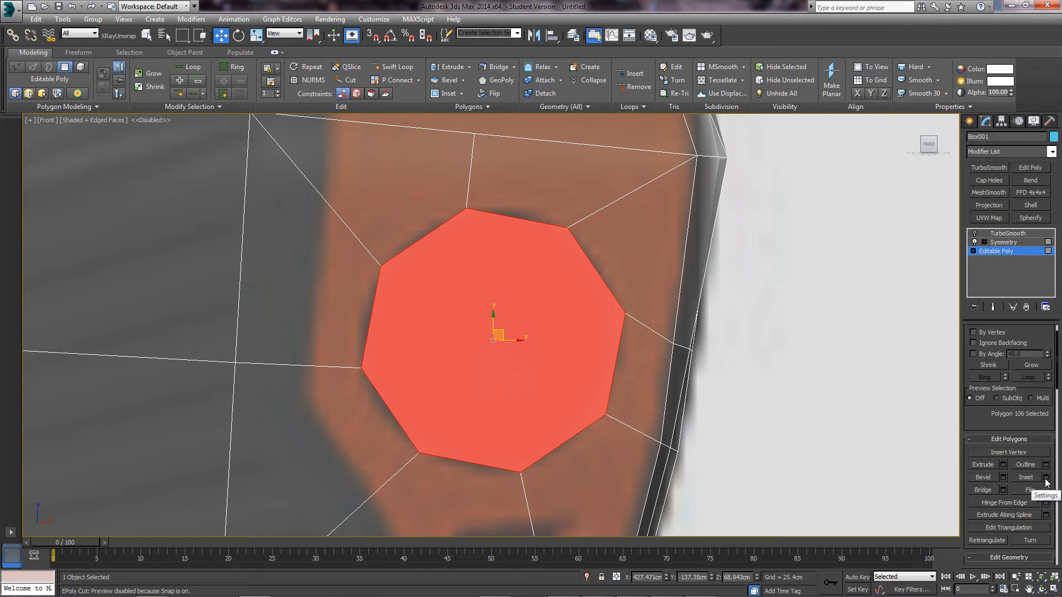
# - Inset the octagon polygon by 0.6cm with the Inset caddy
pyautogui.click(1046, 478)
pyautogui.rightClick(572, 349)
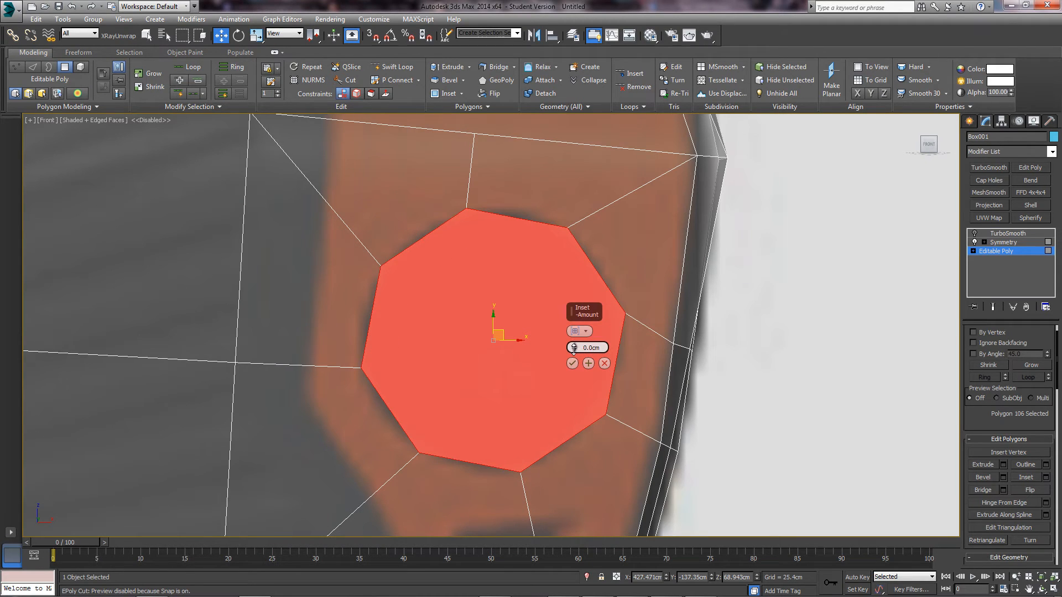
pyautogui.moveTo(574, 348); pyautogui.dragTo(575, 340)
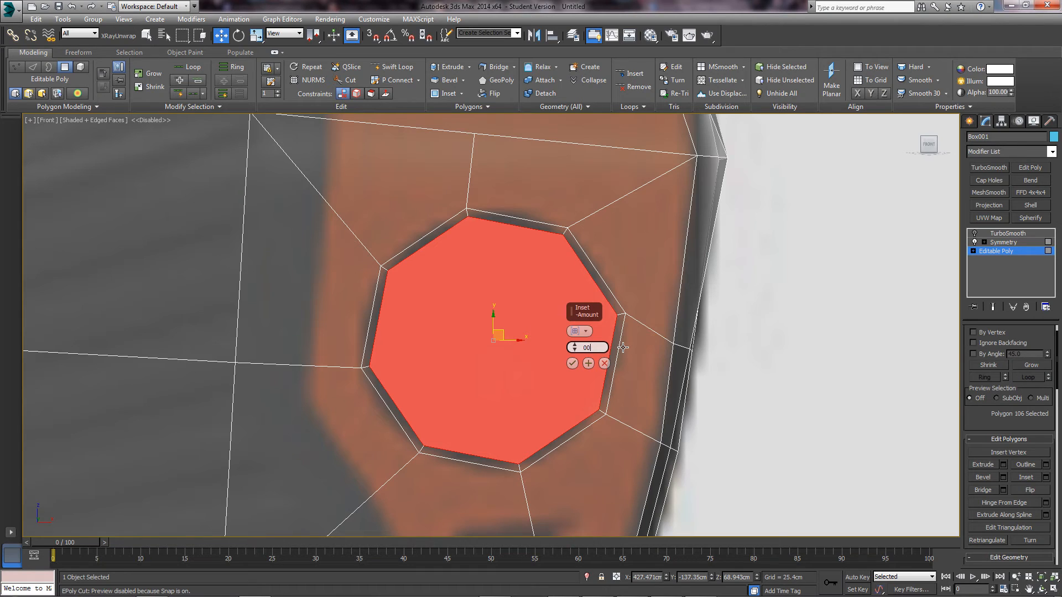
pyautogui.press('Return')
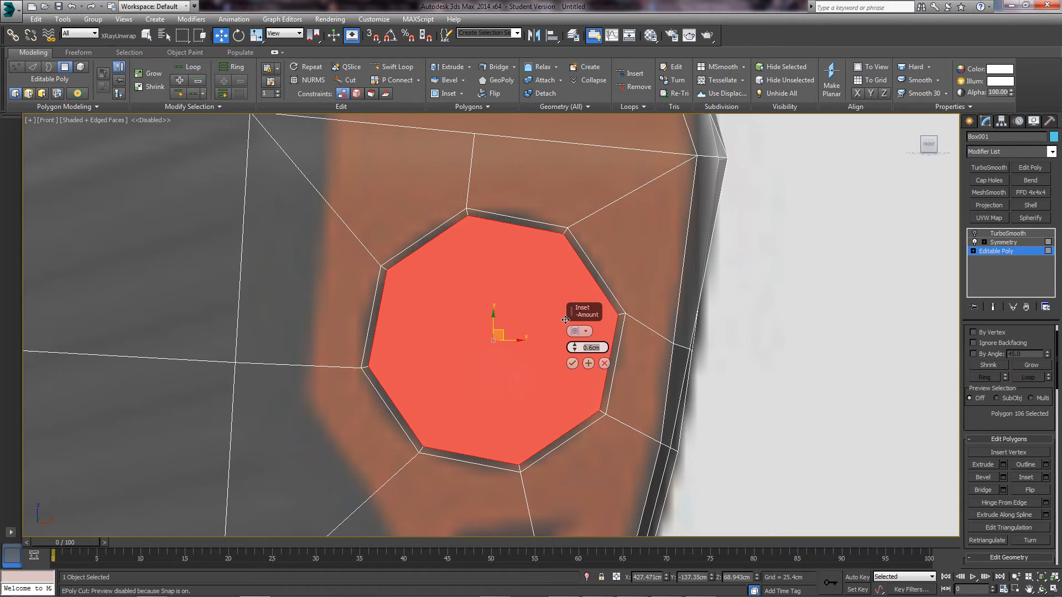
pyautogui.click(574, 360)
pyautogui.keyDown('alt'); pyautogui.moveTo(574, 361); pyautogui.dragTo(485, 350, button='middle'); pyautogui.keyUp('alt')
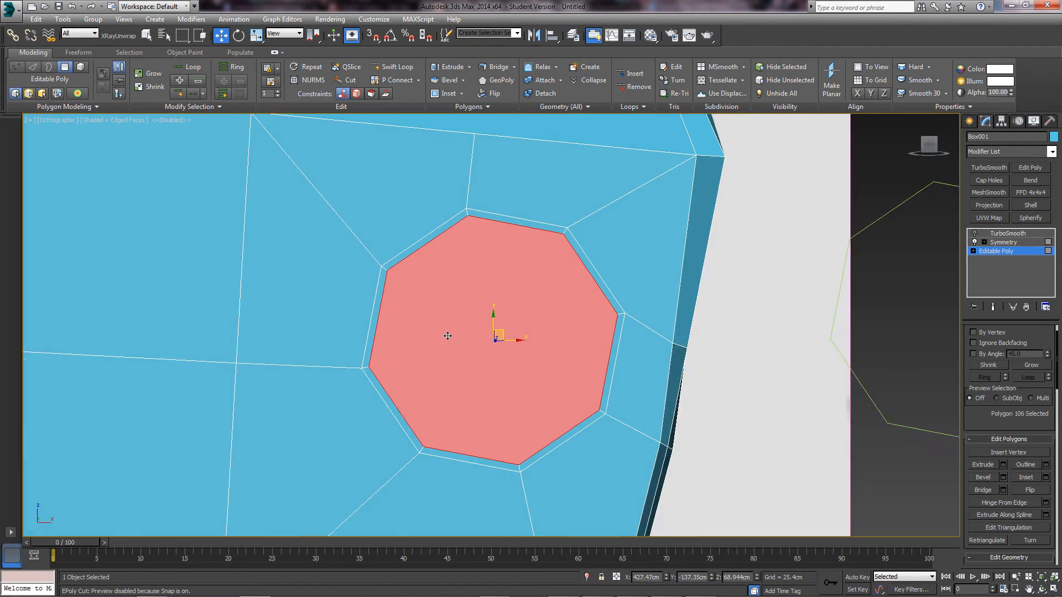
pyautogui.scroll(2, 486, 351)
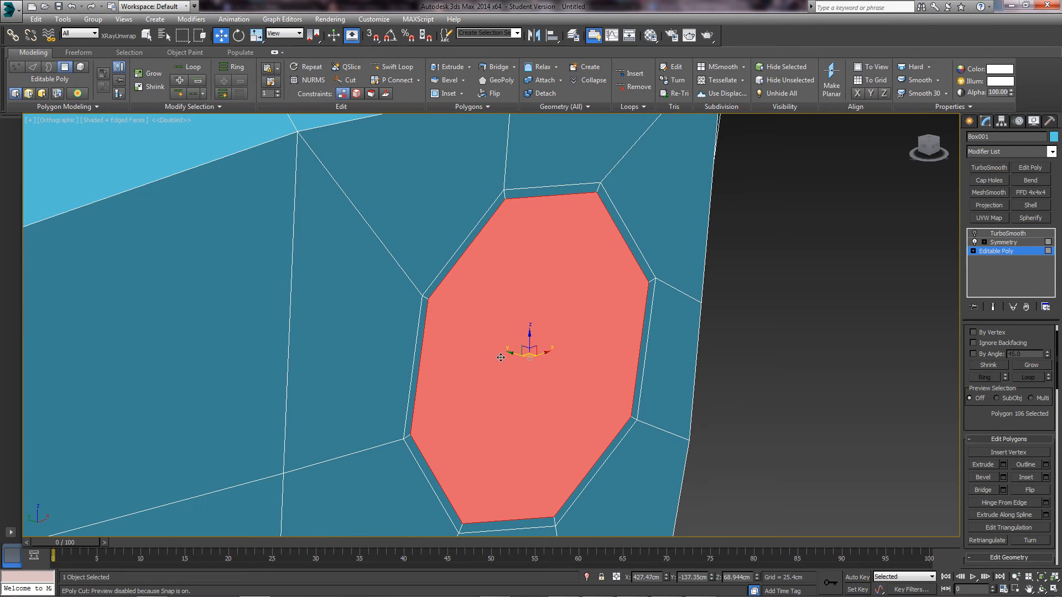
pyautogui.moveTo(1009, 424); pyautogui.dragTo(982, 340)
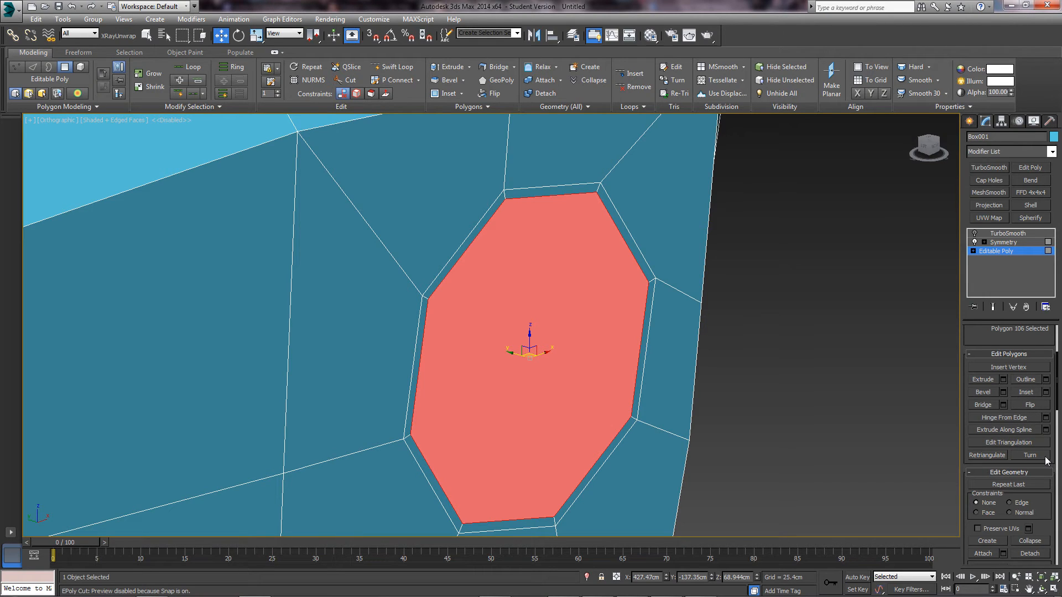
# - Extrude the octagon inward by -0.411cm, then a further -0.387cm
pyautogui.click(1001, 380)
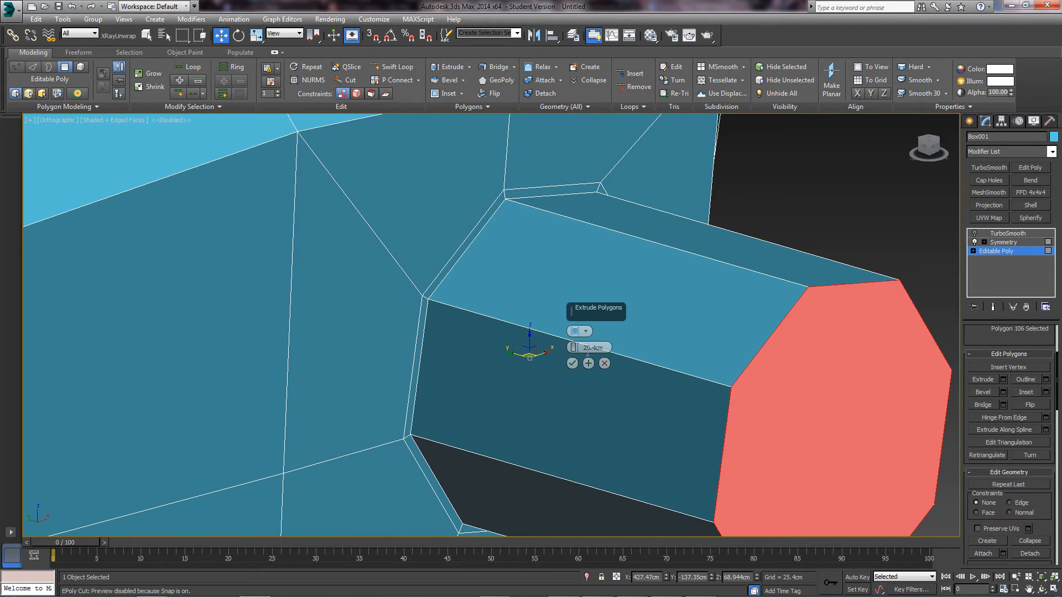
pyautogui.moveTo(573, 347); pyautogui.dragTo(576, 352)
pyautogui.moveTo(615, 342); pyautogui.dragTo(607, 374, button='middle')
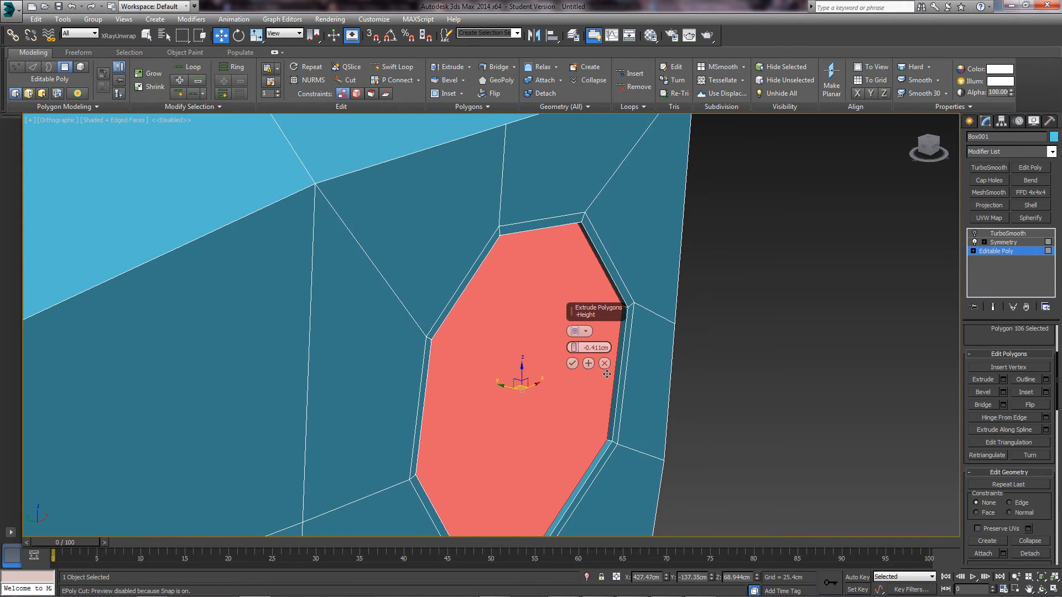
pyautogui.scroll(2, 607, 374)
pyautogui.click(588, 364)
pyautogui.moveTo(528, 368); pyautogui.dragTo(534, 358, button='middle')
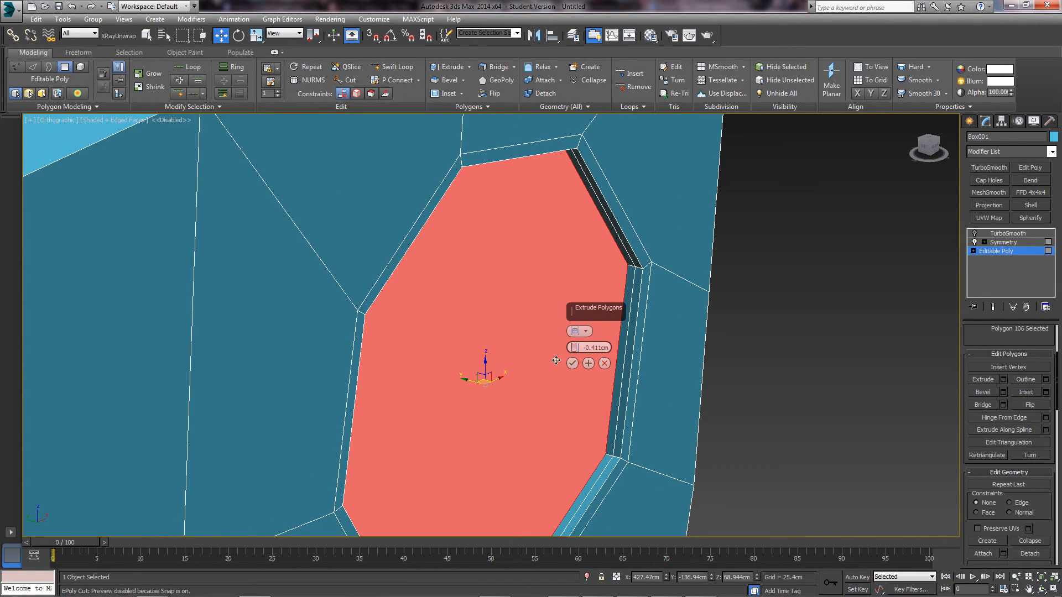
pyautogui.moveTo(574, 347)
pyautogui.mouseDown()
pyautogui.moveTo(588, 435)
pyautogui.moveTo(582, 348)
pyautogui.moveTo(574, 354)
pyautogui.mouseUp()
pyautogui.click(573, 365)
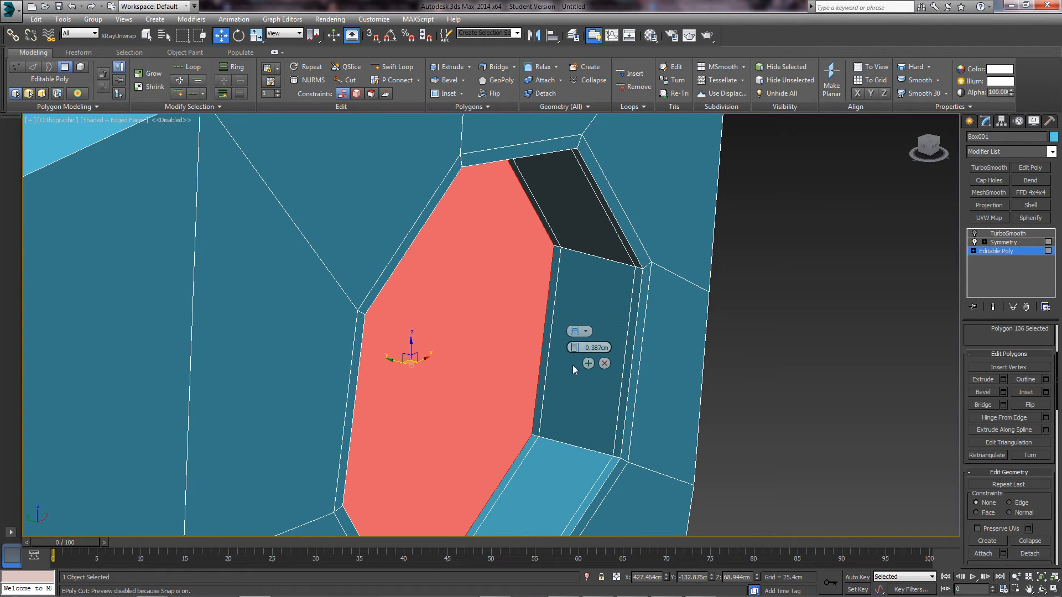
# - Inset the recessed octagon face by 0.527cm
pyautogui.click(1045, 392)
pyautogui.keyDown('alt'); pyautogui.moveTo(685, 351); pyautogui.dragTo(654, 340, button='middle'); pyautogui.keyUp('alt')
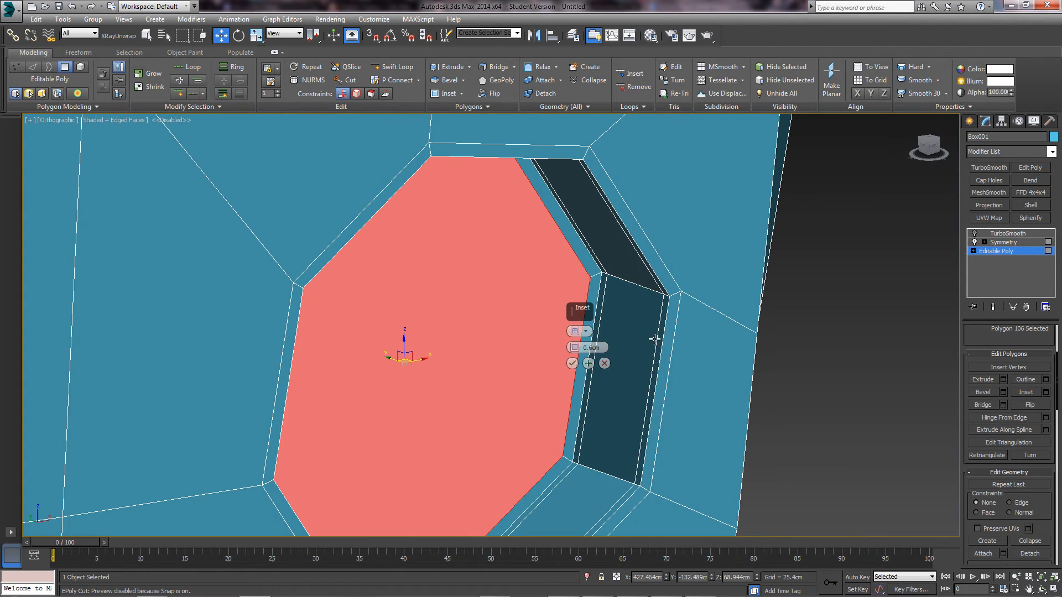
pyautogui.moveTo(575, 347); pyautogui.dragTo(575, 351)
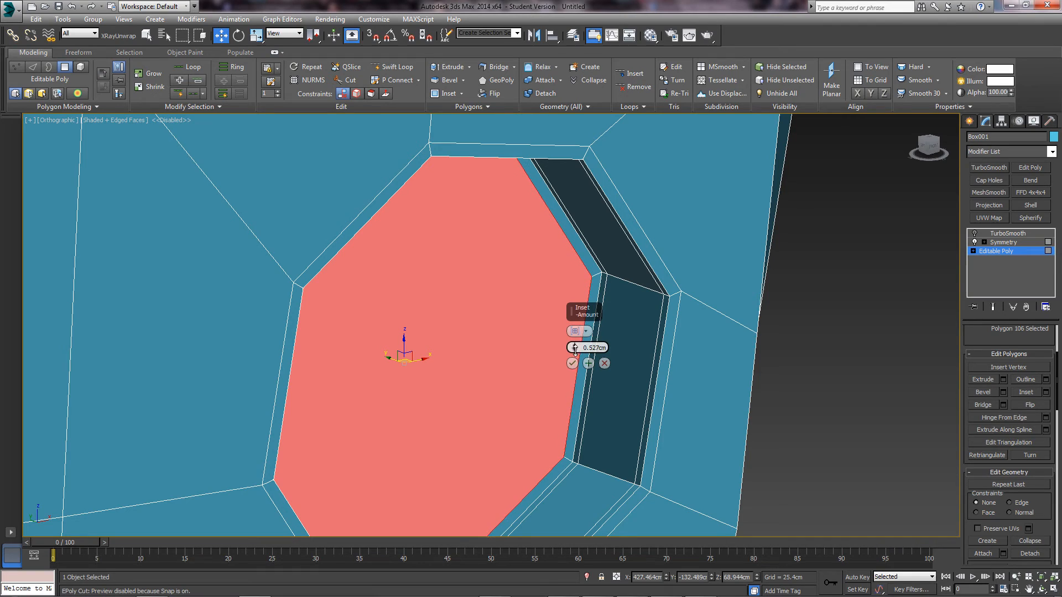
pyautogui.click(572, 364)
pyautogui.scroll(-8, 557, 342)
pyautogui.keyDown('alt'); pyautogui.moveTo(578, 322); pyautogui.dragTo(546, 315, button='middle'); pyautogui.keyUp('alt')
pyautogui.scroll(-2, 558, 302)
pyautogui.moveTo(686, 299)
pyautogui.keyDown('alt'); pyautogui.mouseDown(button='middle')
pyautogui.moveTo(647, 302)
pyautogui.moveTo(676, 295)
pyautogui.mouseUp(button='middle'); pyautogui.keyUp('alt')
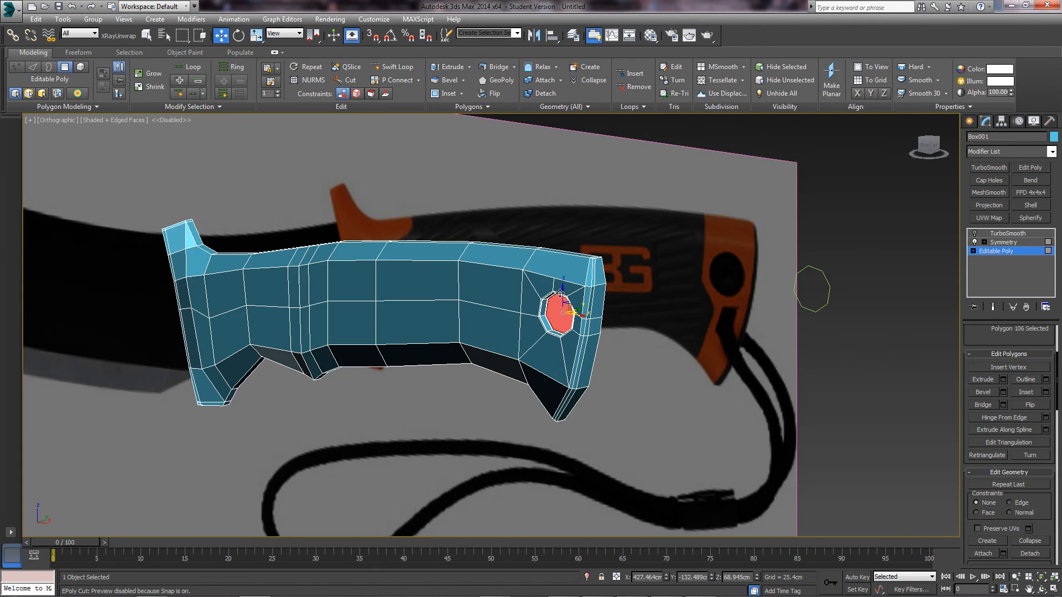
pyautogui.moveTo(540, 322); pyautogui.dragTo(560, 397, button='middle')
pyautogui.scroll(8, 559, 397)
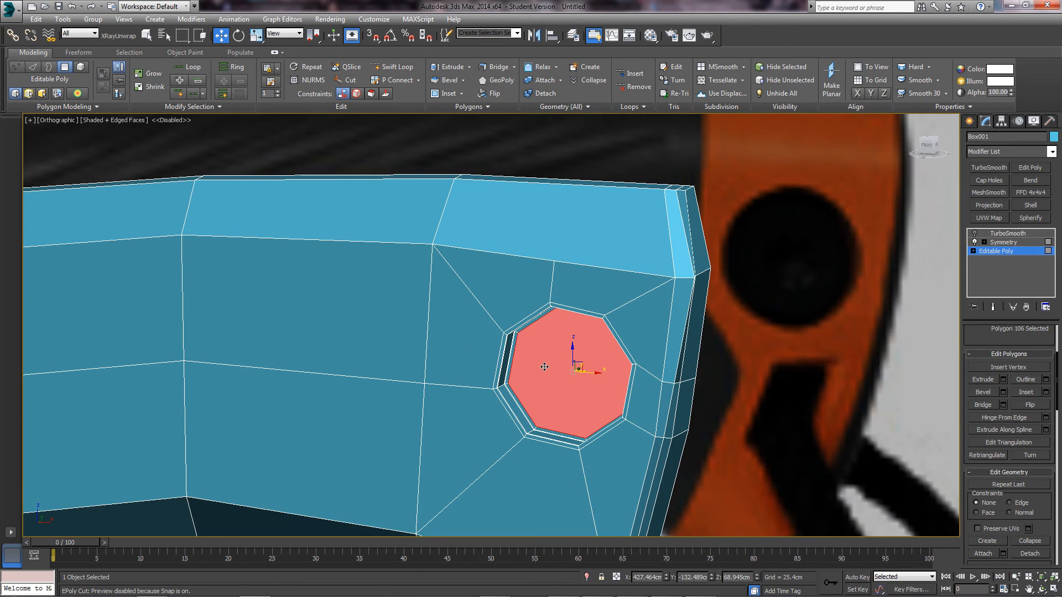
# - Preview the TurboSmoothed handle in Perspective view with edged faces off
pyautogui.click(1010, 253)
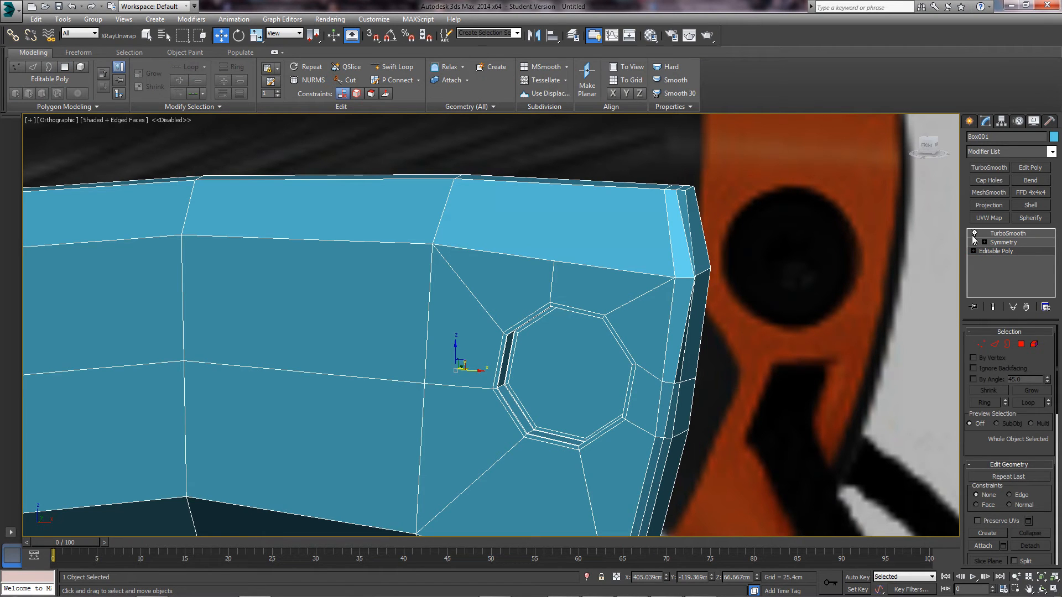
pyautogui.click(994, 307)
pyautogui.click(839, 387)
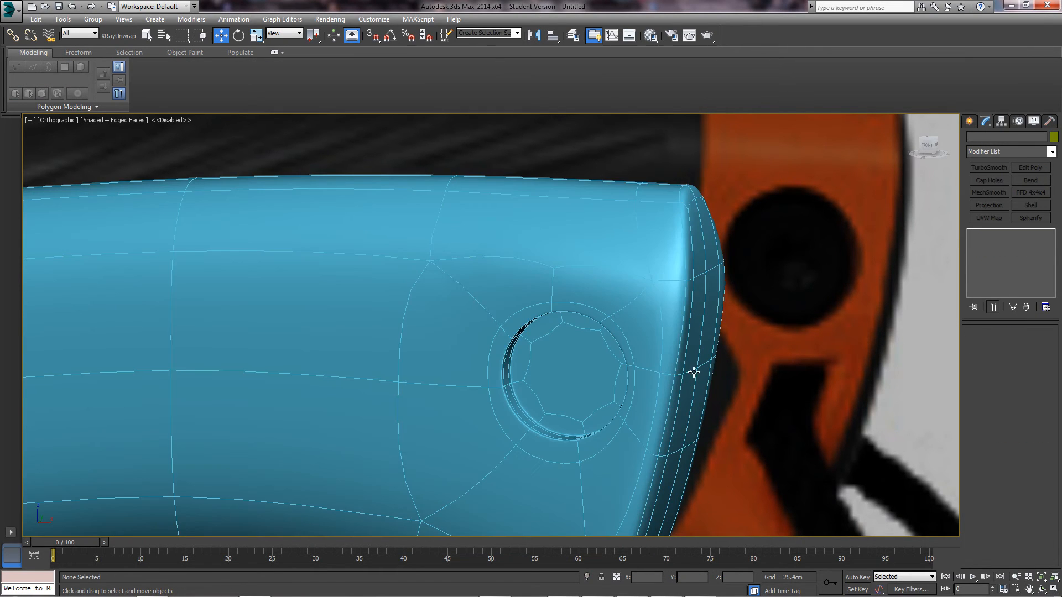
pyautogui.press('F4')
pyautogui.scroll(-5, 692, 291)
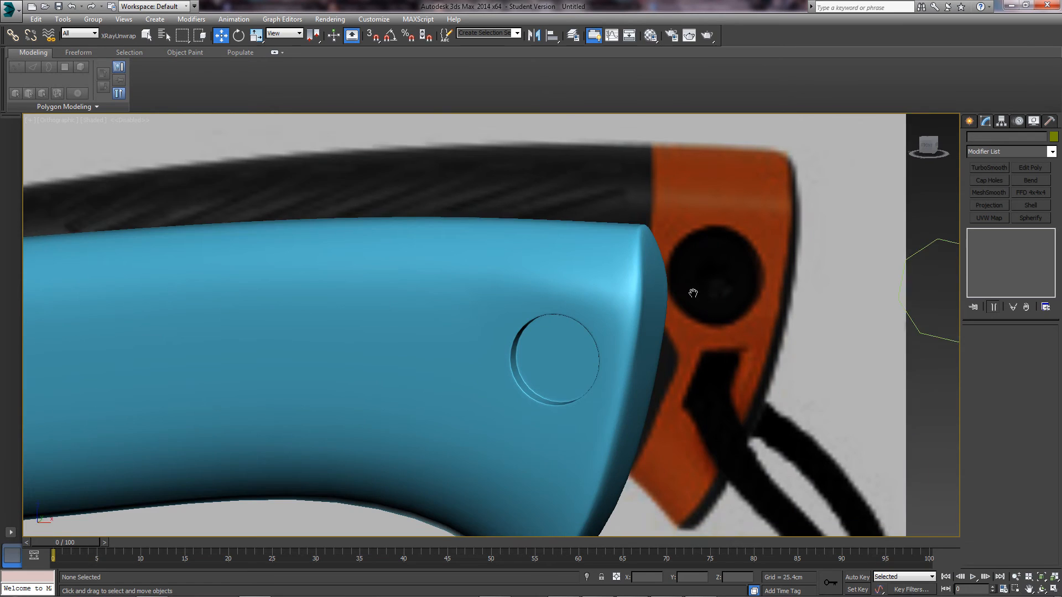
pyautogui.scroll(-5, 576, 324)
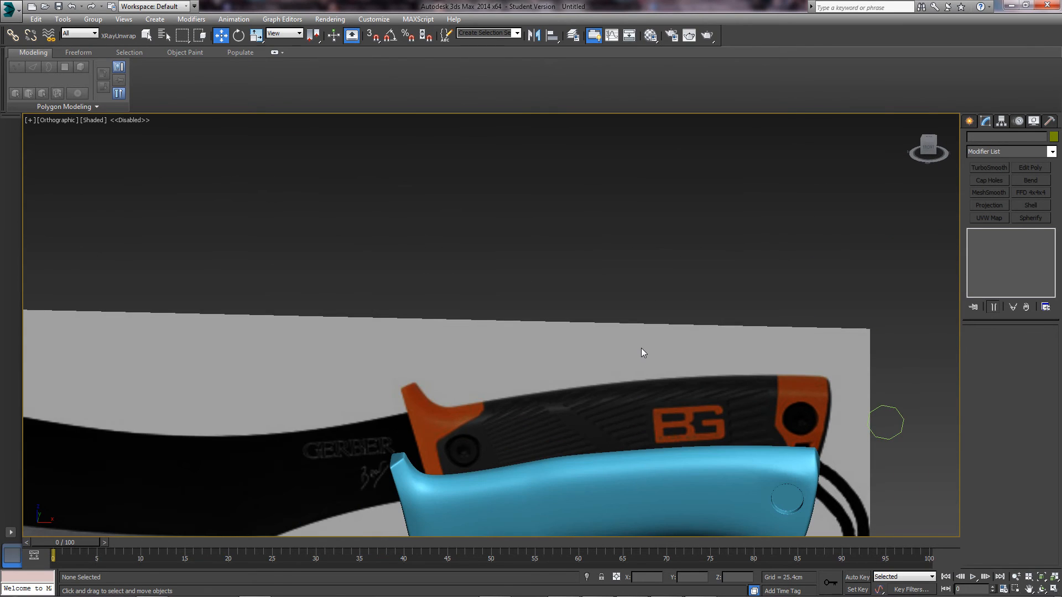
pyautogui.press('p')
pyautogui.scroll(10, 642, 347)
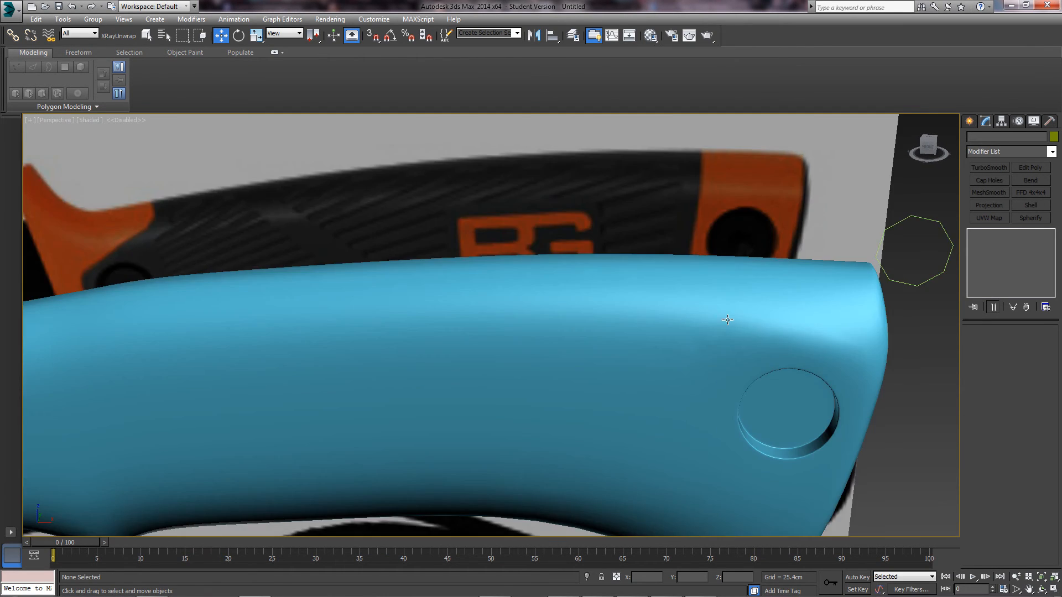
# - Reselect the handle and return to its Editable Poly level
pyautogui.keyDown('alt'); pyautogui.moveTo(547, 314); pyautogui.dragTo(589, 293, button='middle'); pyautogui.keyUp('alt')
pyautogui.click(589, 291)
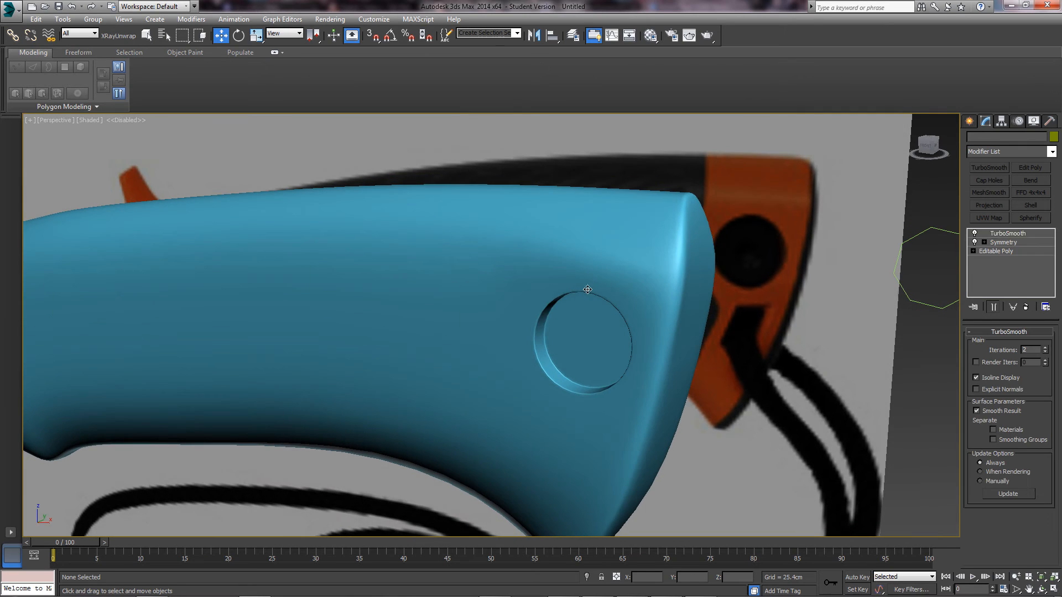
pyautogui.scroll(5, 524, 340)
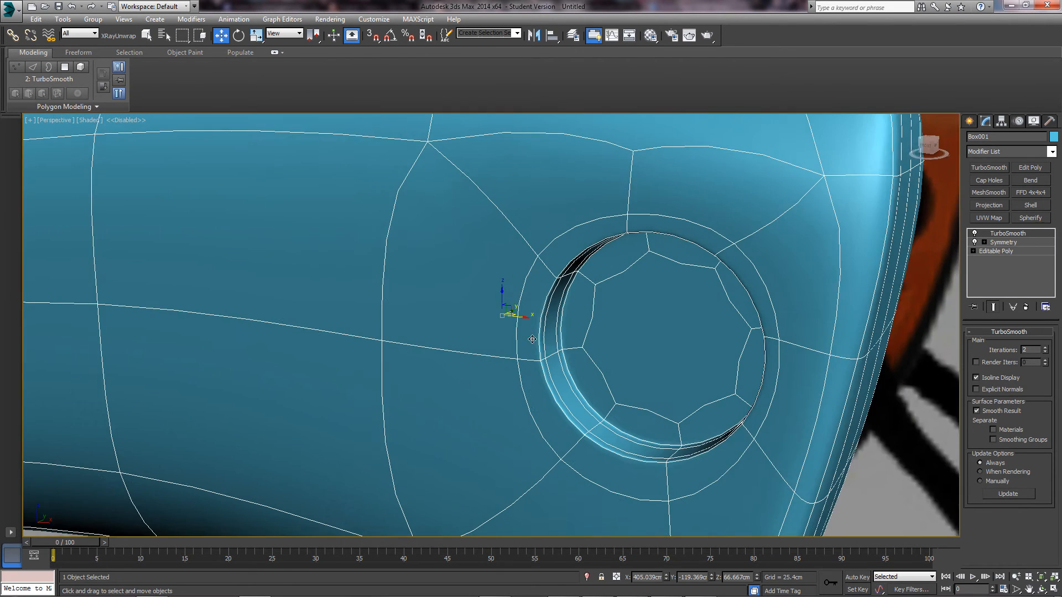
pyautogui.click(995, 251)
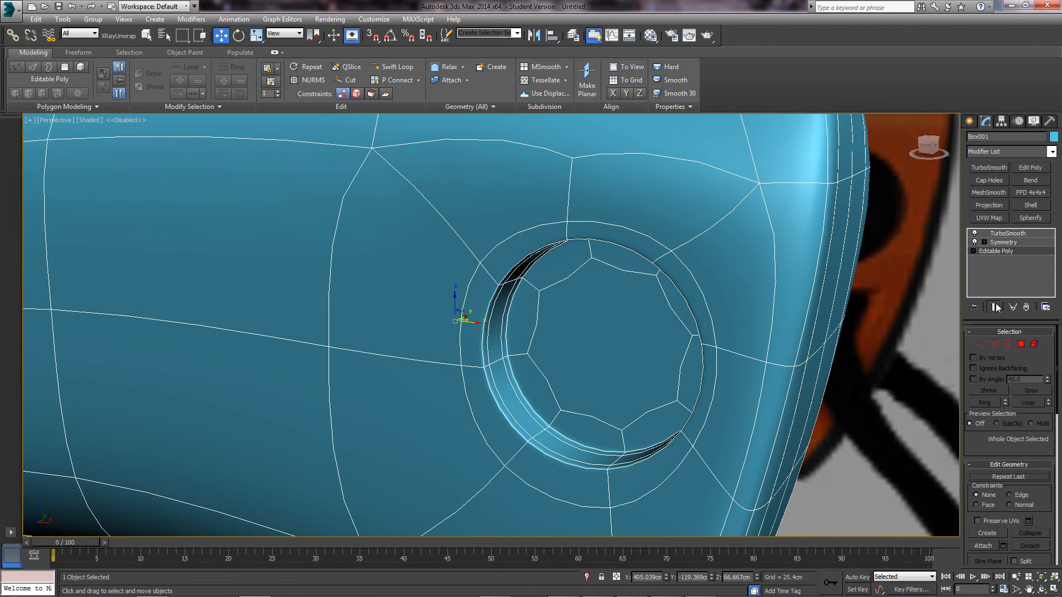
# - Ring-select the hole's eight radial edges and Connect them with Slide 141 near the rim
pyautogui.click(993, 307)
pyautogui.click(996, 346)
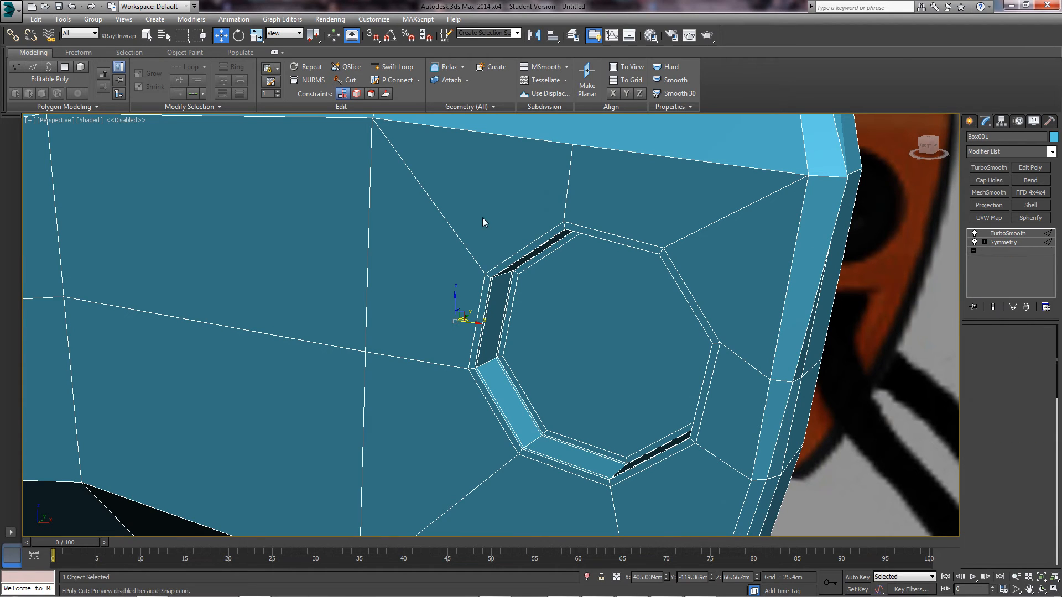
pyautogui.click(464, 244)
pyautogui.keyDown('shift'); pyautogui.click(565, 197); pyautogui.keyUp('shift')
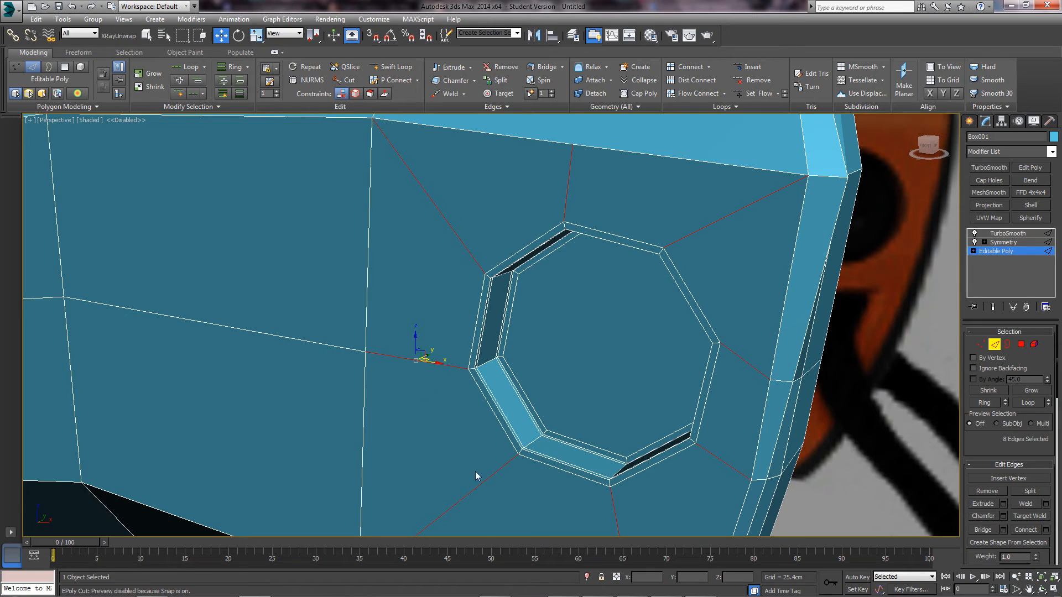
pyautogui.scroll(1, 566, 194)
pyautogui.scroll(-6, 564, 195)
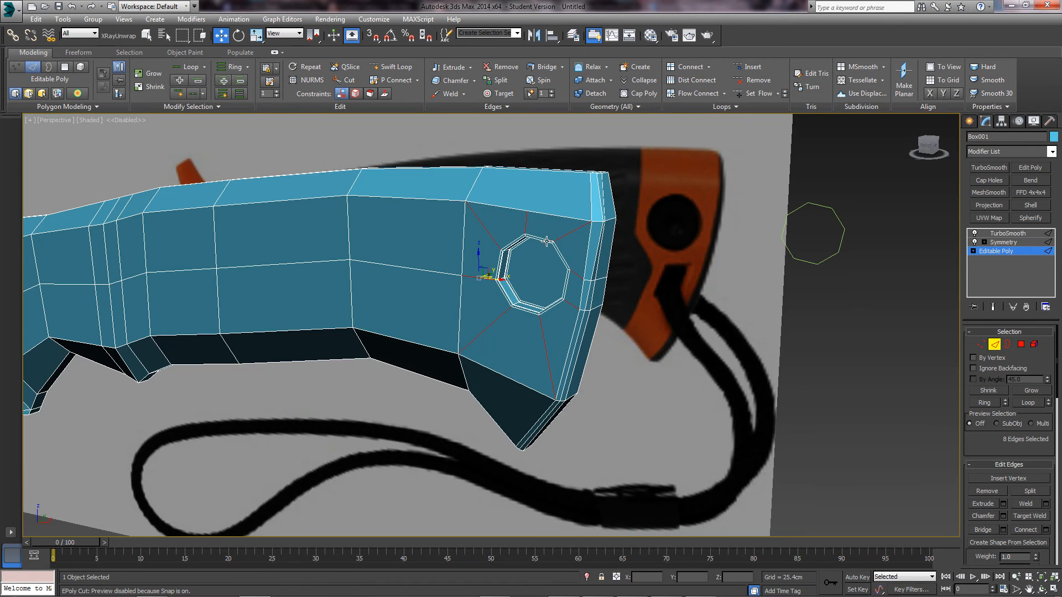
pyautogui.scroll(5, 520, 259)
pyautogui.moveTo(547, 259); pyautogui.dragTo(499, 261, button='middle')
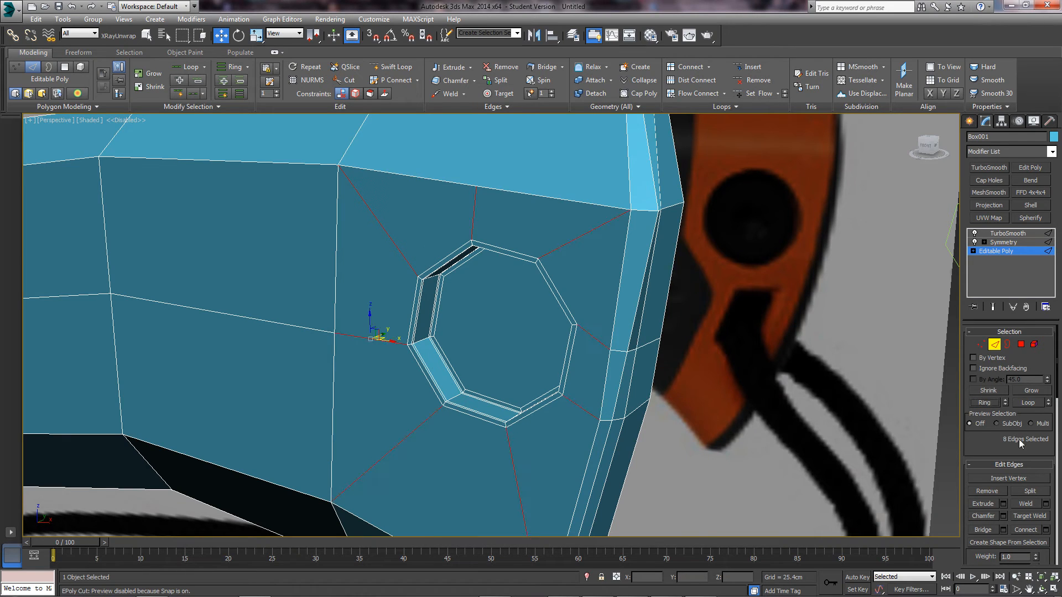
pyautogui.click(1045, 530)
pyautogui.keyDown('alt'); pyautogui.moveTo(500, 313); pyautogui.dragTo(524, 320, button='middle'); pyautogui.keyUp('alt')
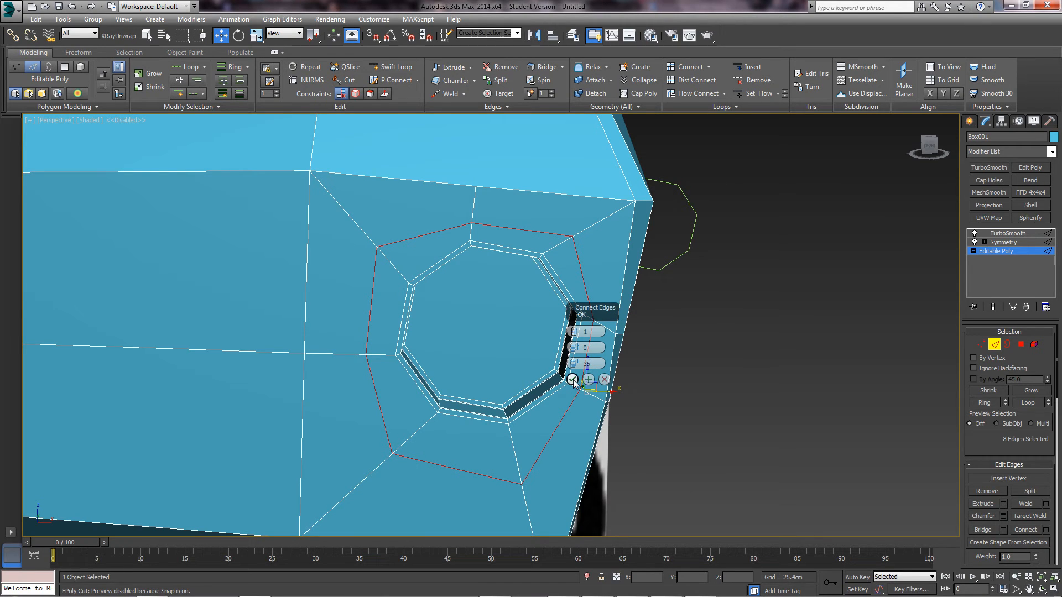
pyautogui.moveTo(574, 363); pyautogui.dragTo(582, 128)
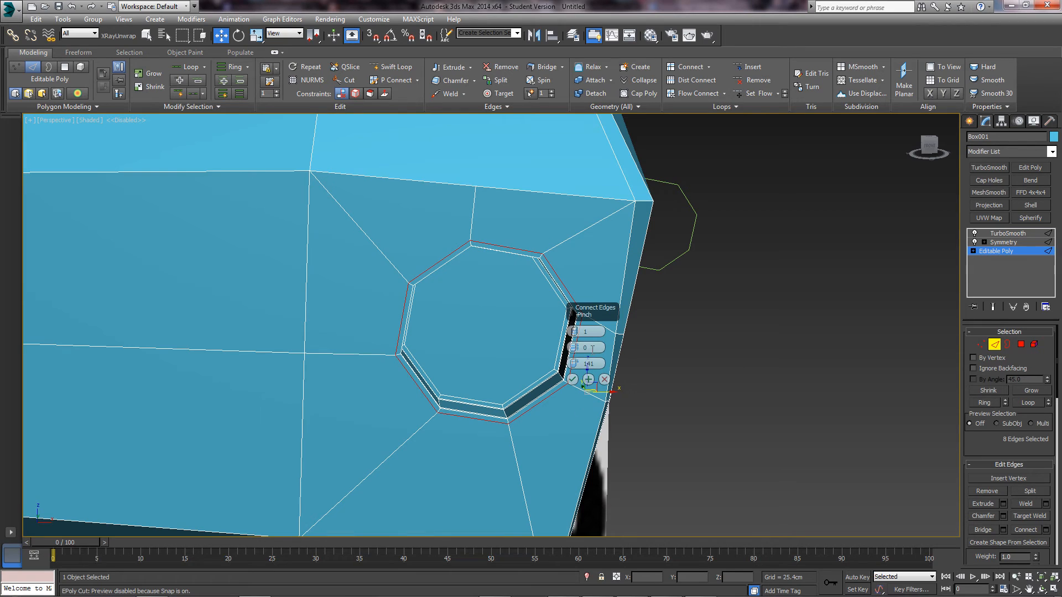
pyautogui.click(573, 380)
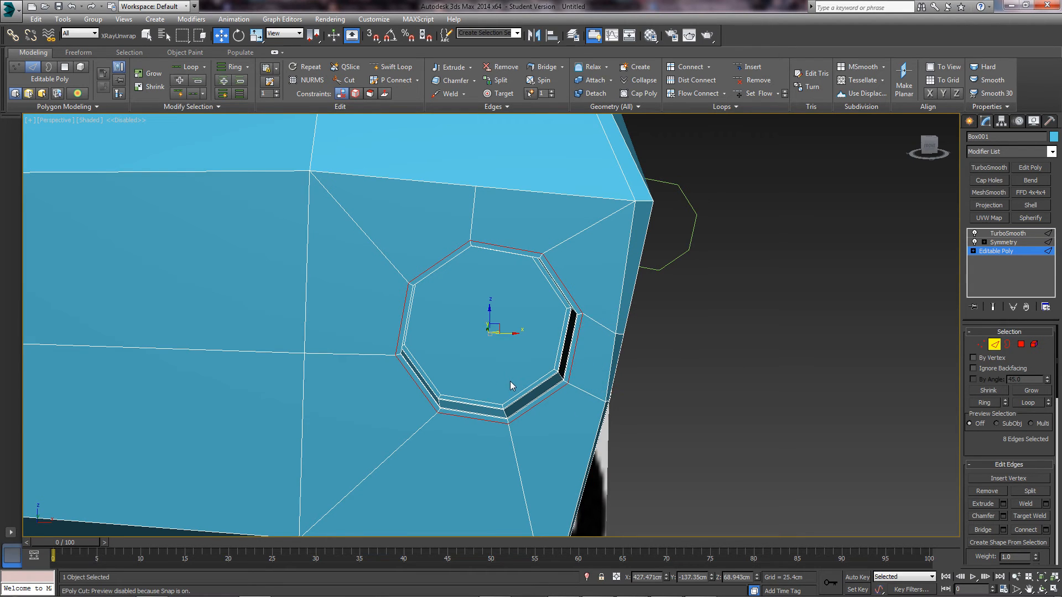
# - Try scaling the new loop to 112% and then 86% in Front view, then undo both
pyautogui.press('f')
pyautogui.scroll(-2, 547, 381)
pyautogui.press('r')
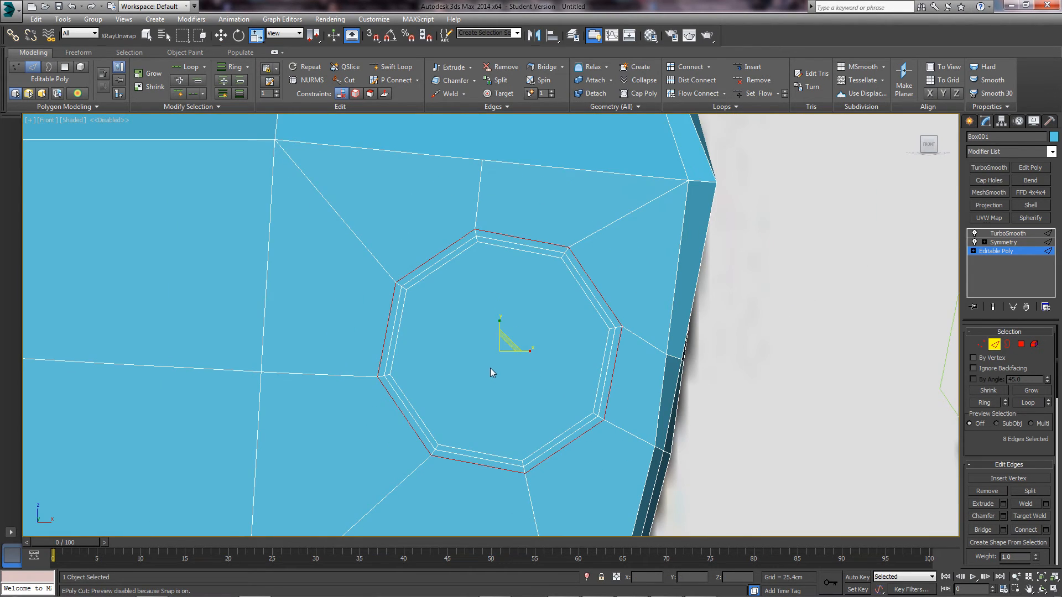
pyautogui.scroll(-2, 490, 368)
pyautogui.moveTo(507, 344); pyautogui.dragTo(508, 335)
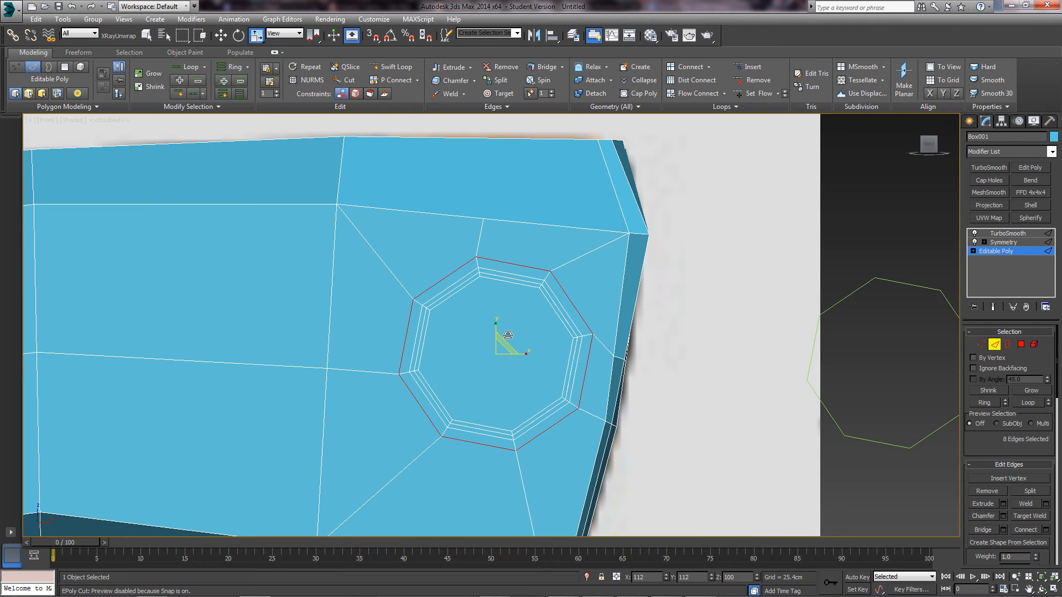
pyautogui.click(997, 308)
pyautogui.keyDown('alt'); pyautogui.moveTo(612, 347); pyautogui.dragTo(437, 332, button='middle'); pyautogui.keyUp('alt')
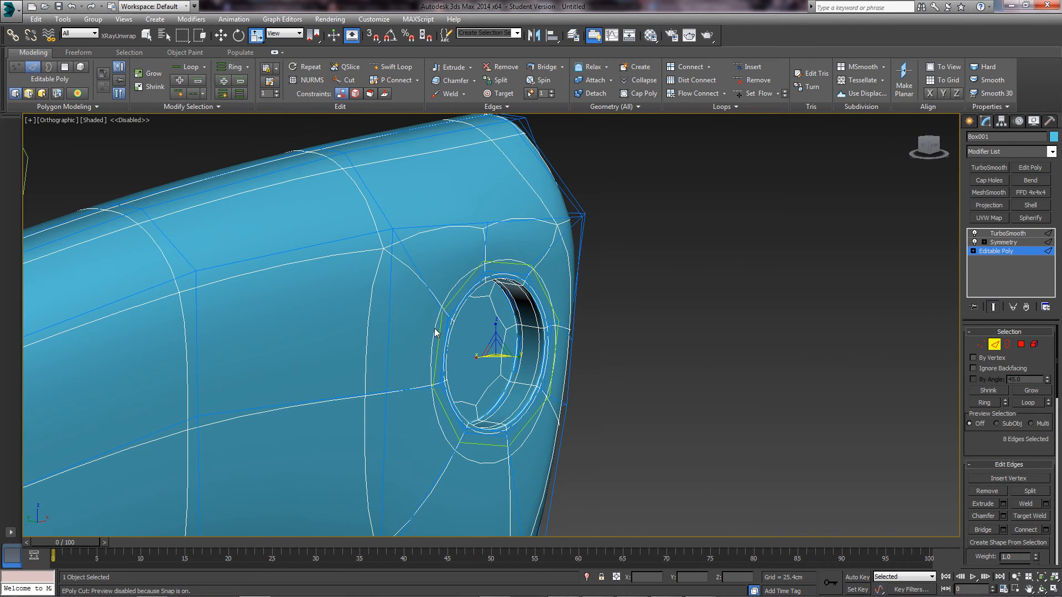
pyautogui.scroll(2, 487, 341)
pyautogui.moveTo(502, 367); pyautogui.dragTo(488, 414)
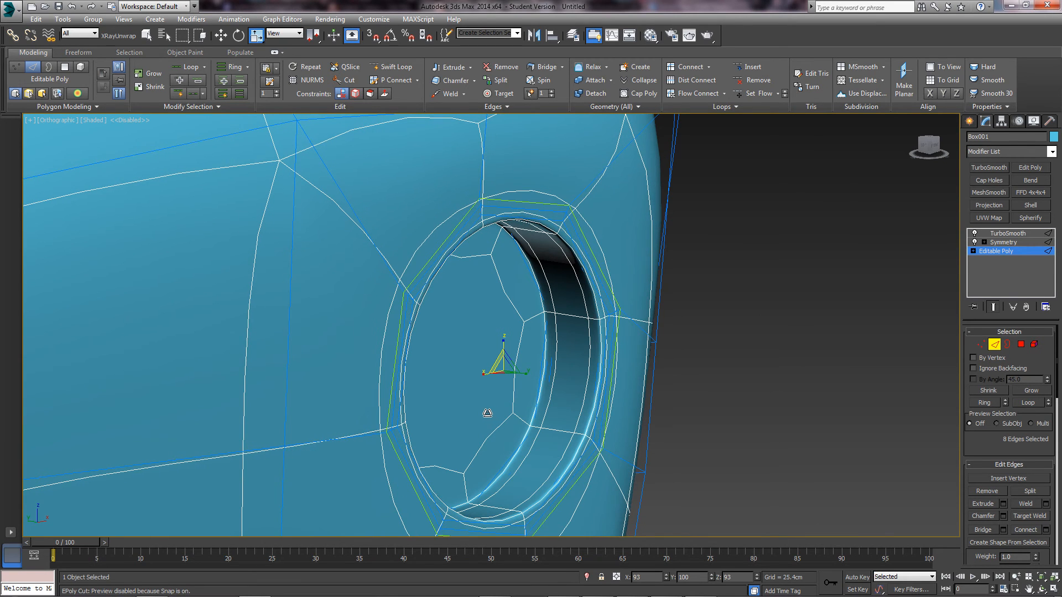
pyautogui.hotkey('ctrl', 'z')
pyautogui.hotkey('ctrl', 'z')
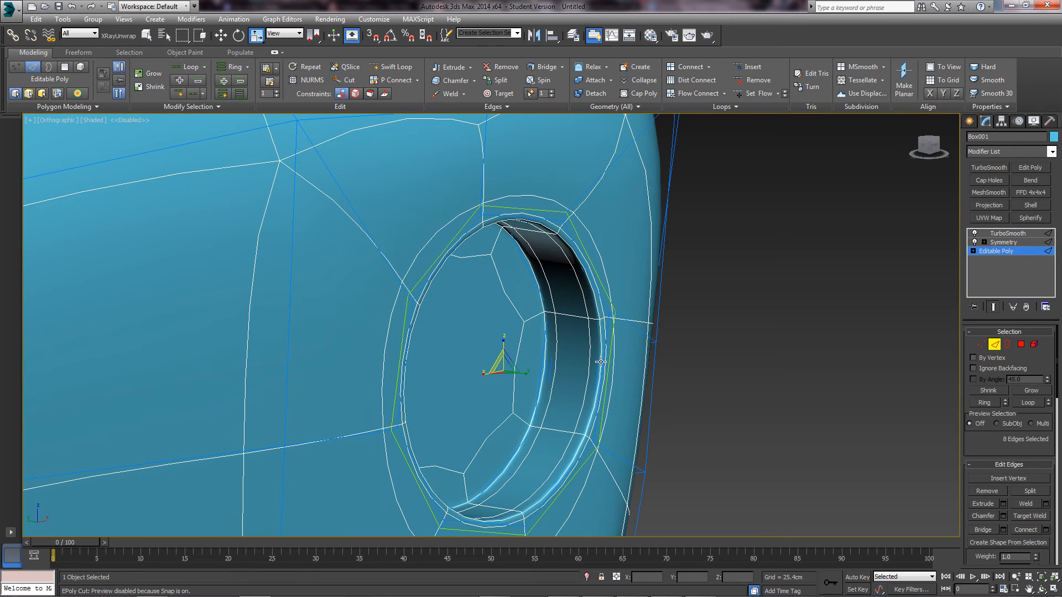
pyautogui.hotkey('ctrl', 'z')
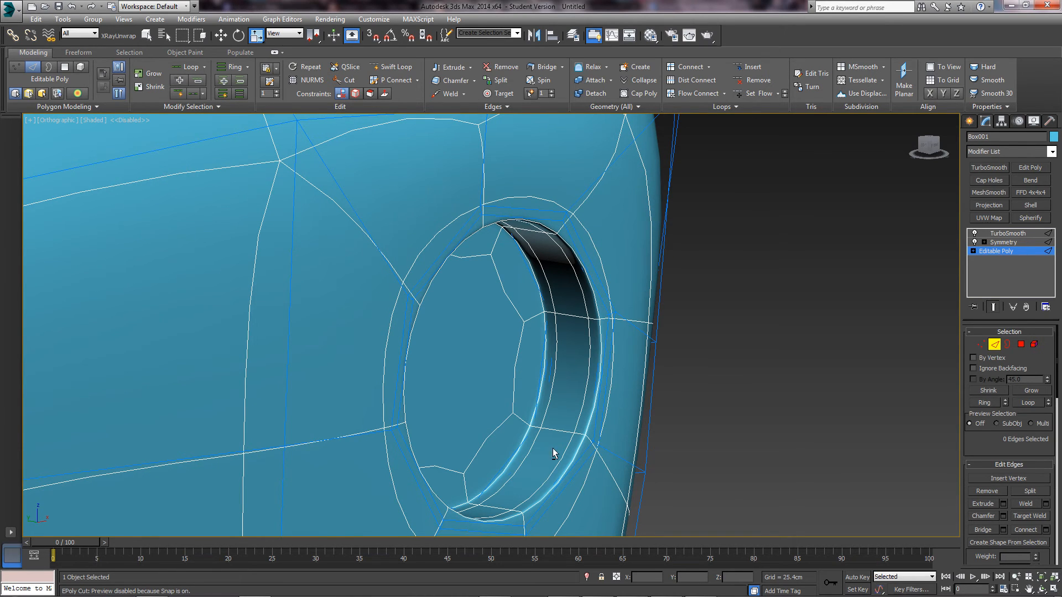
# - Try moving the hole's edge loop to reshape the rim, then undo it
pyautogui.moveTo(553, 448)
pyautogui.keyDown('alt'); pyautogui.mouseDown(button='middle')
pyautogui.moveTo(449, 346)
pyautogui.moveTo(447, 267)
pyautogui.moveTo(530, 357)
pyautogui.mouseUp(button='middle'); pyautogui.keyUp('alt')
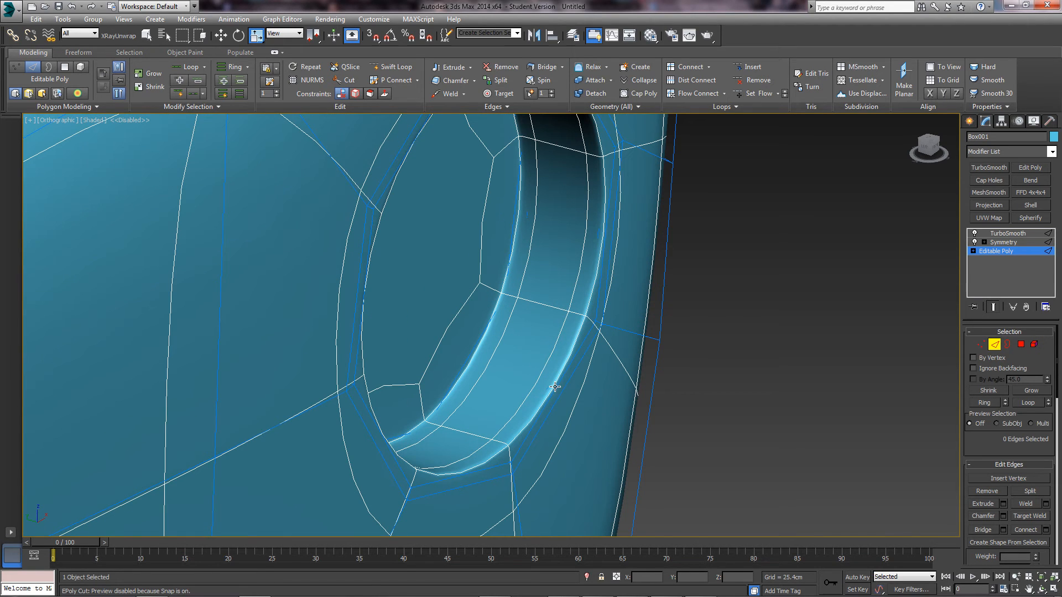
pyautogui.doubleClick(597, 303)
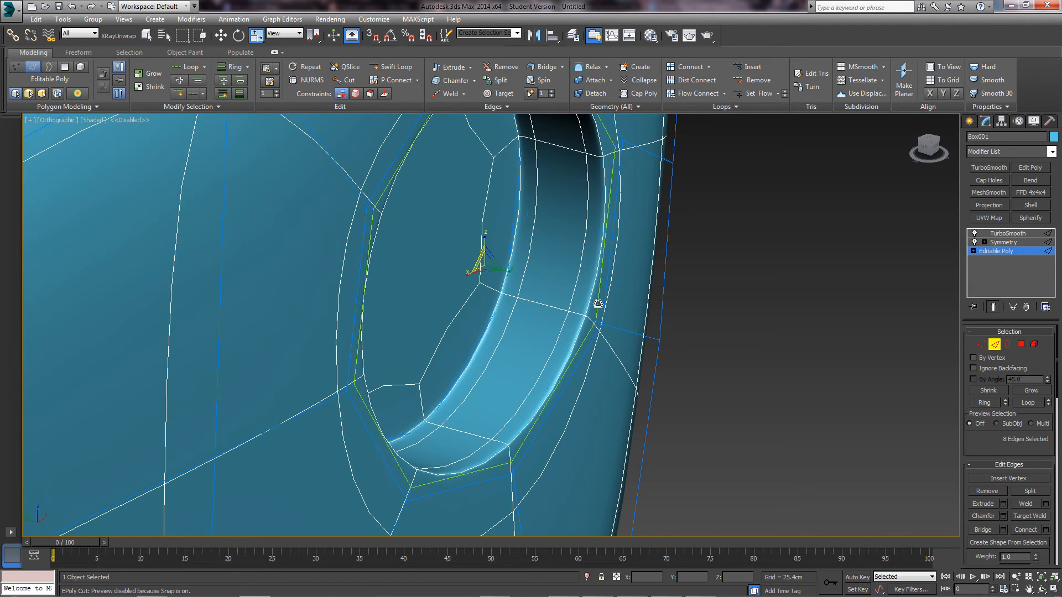
pyautogui.press('w')
pyautogui.moveTo(482, 255); pyautogui.dragTo(417, 252)
pyautogui.hotkey('ctrl', 'z')
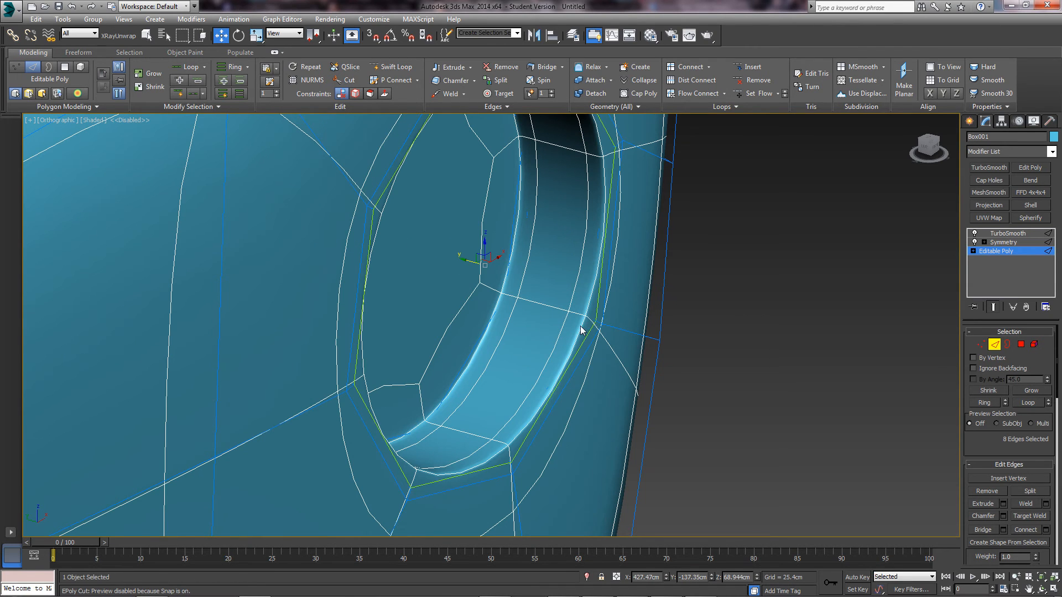
# - Nudge the inner hole edge loop to tighten the smoothed rim, checking it with Show End Result
pyautogui.click(580, 331)
pyautogui.click(993, 307)
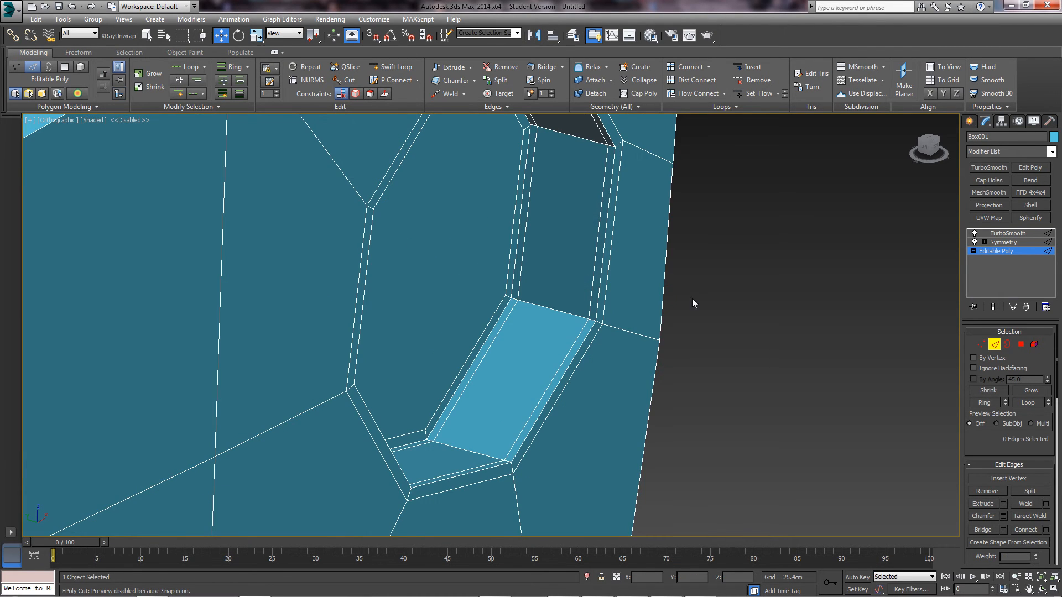
pyautogui.doubleClick(582, 346)
pyautogui.click(994, 308)
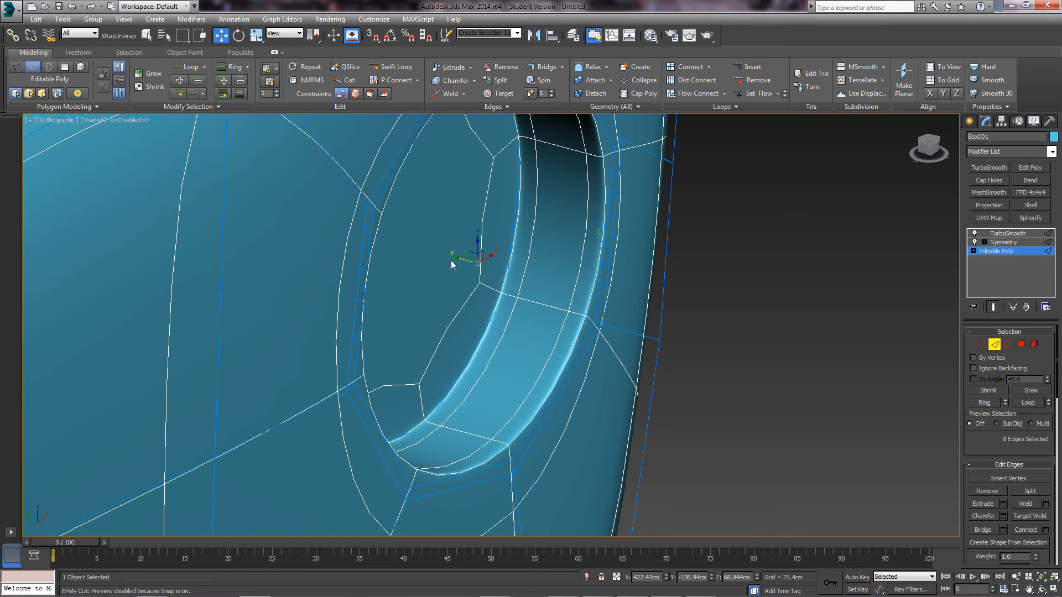
pyautogui.moveTo(465, 259)
pyautogui.mouseDown()
pyautogui.moveTo(477, 257)
pyautogui.moveTo(480, 274)
pyautogui.moveTo(404, 266)
pyautogui.moveTo(466, 270)
pyautogui.mouseUp()
pyautogui.click(993, 307)
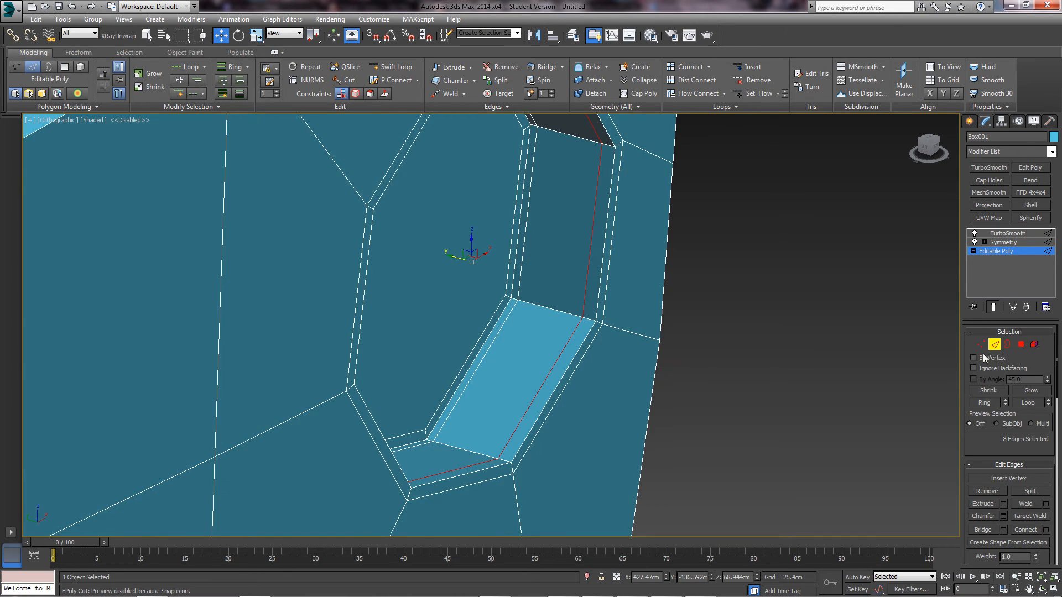
pyautogui.click(812, 347)
pyautogui.scroll(-12, 599, 301)
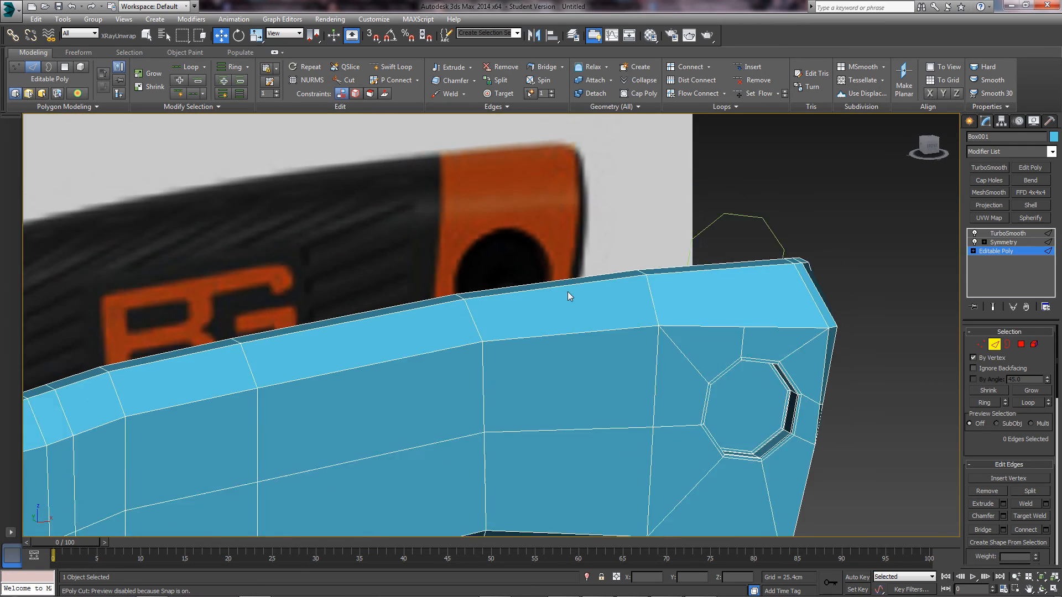
pyautogui.keyDown('alt'); pyautogui.moveTo(506, 300); pyautogui.dragTo(573, 338, button='middle'); pyautogui.keyUp('alt')
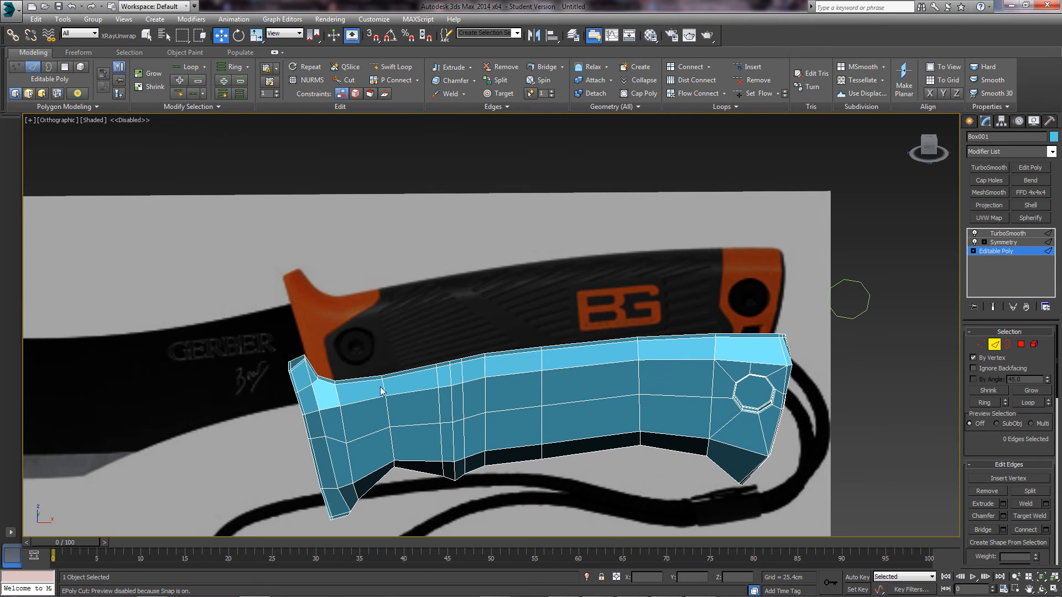
# - Frame the guard end in front view, make the handle see-through, and show the unsmoothed cage
pyautogui.moveTo(337, 333); pyautogui.dragTo(397, 316, button='middle')
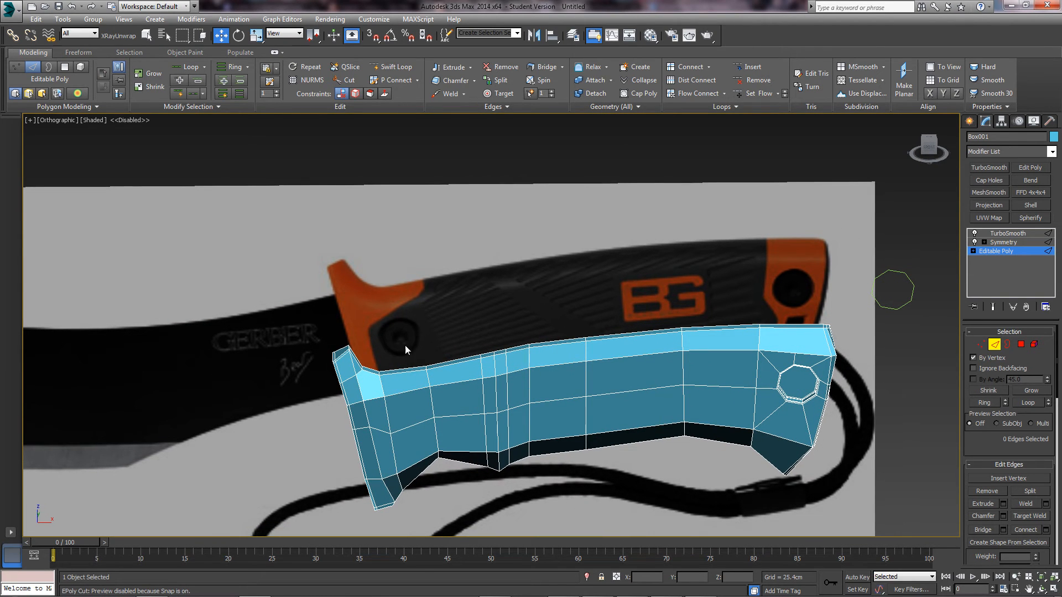
pyautogui.press('f')
pyautogui.scroll(3, 584, 367)
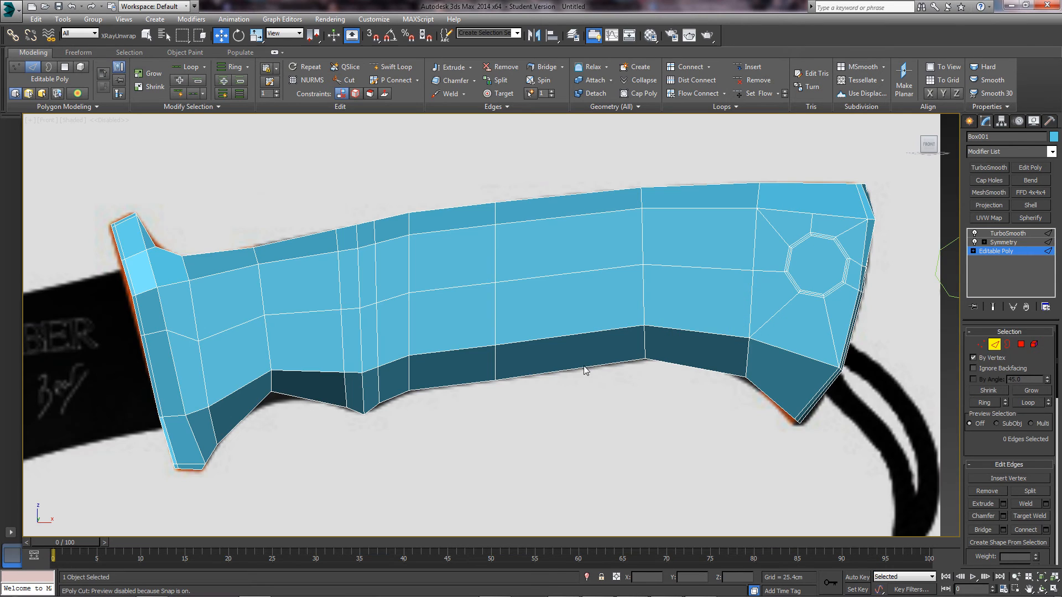
pyautogui.moveTo(255, 300); pyautogui.dragTo(396, 293, button='middle')
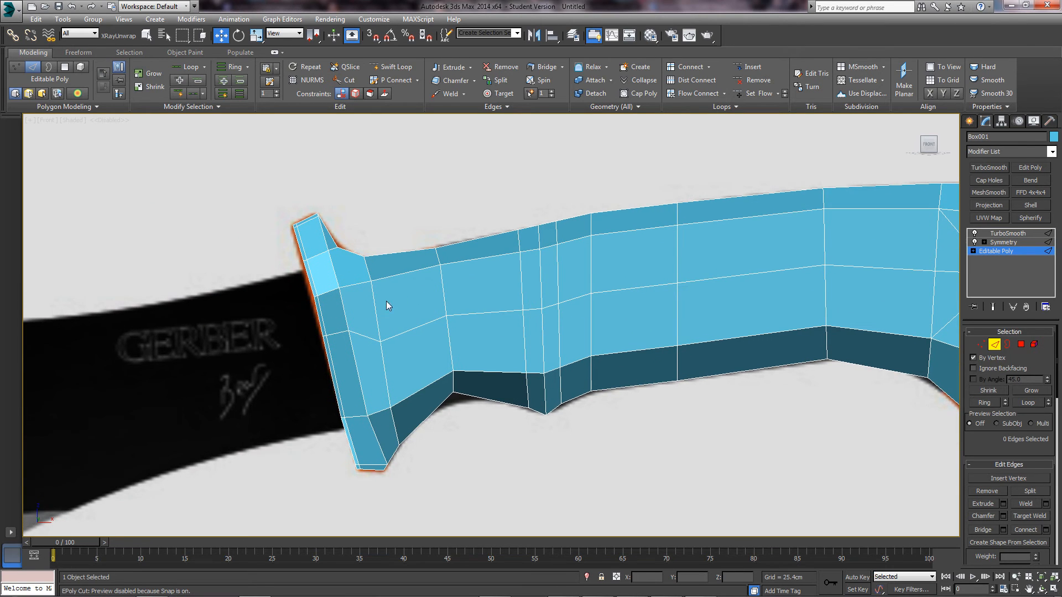
pyautogui.scroll(4, 386, 304)
pyautogui.click(1008, 233)
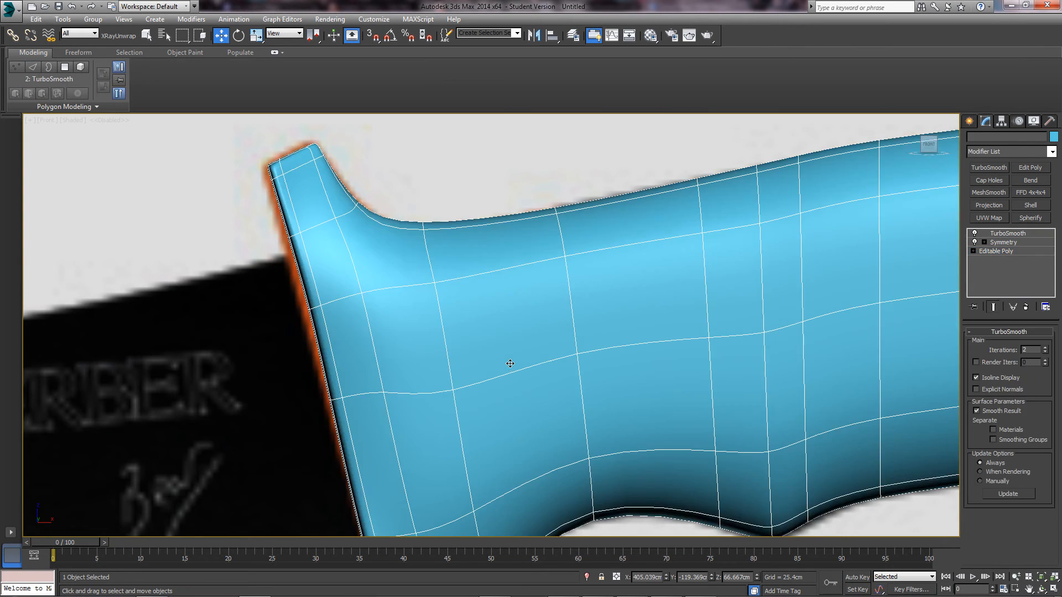
pyautogui.hotkey('alt', 'x')
pyautogui.scroll(5, 498, 299)
pyautogui.click(996, 251)
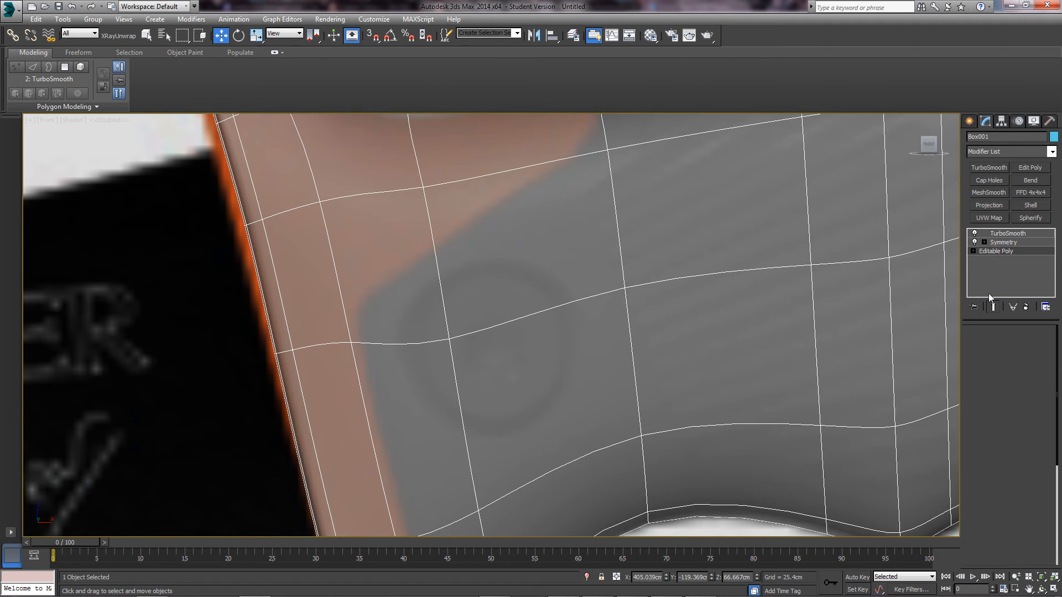
pyautogui.click(994, 307)
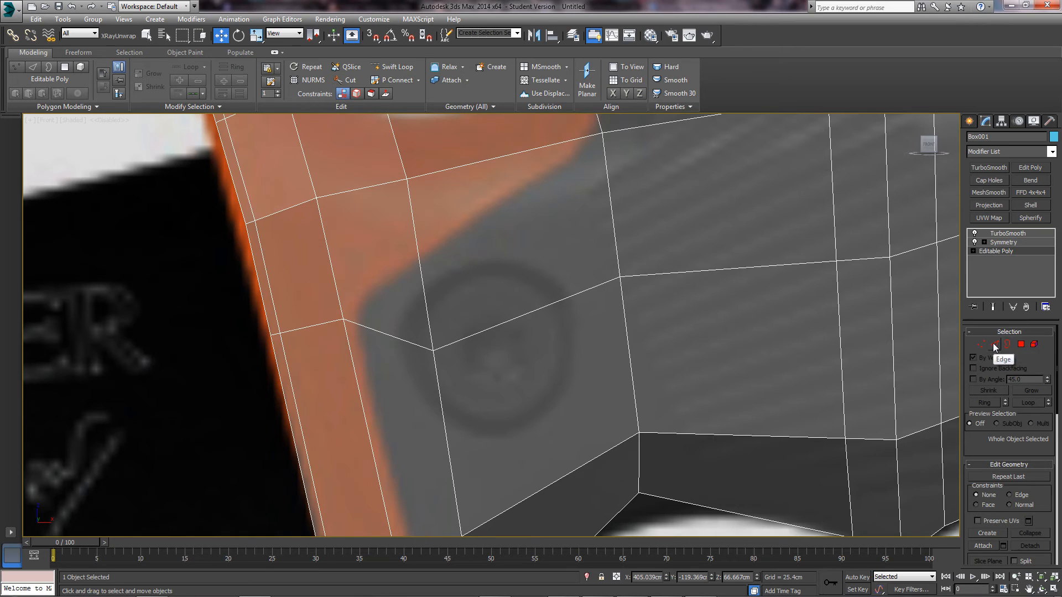
# - In Vertex mode, move the cage vertex beside the round screw inset lower and leftward
pyautogui.moveTo(503, 355); pyautogui.dragTo(508, 345, button='middle')
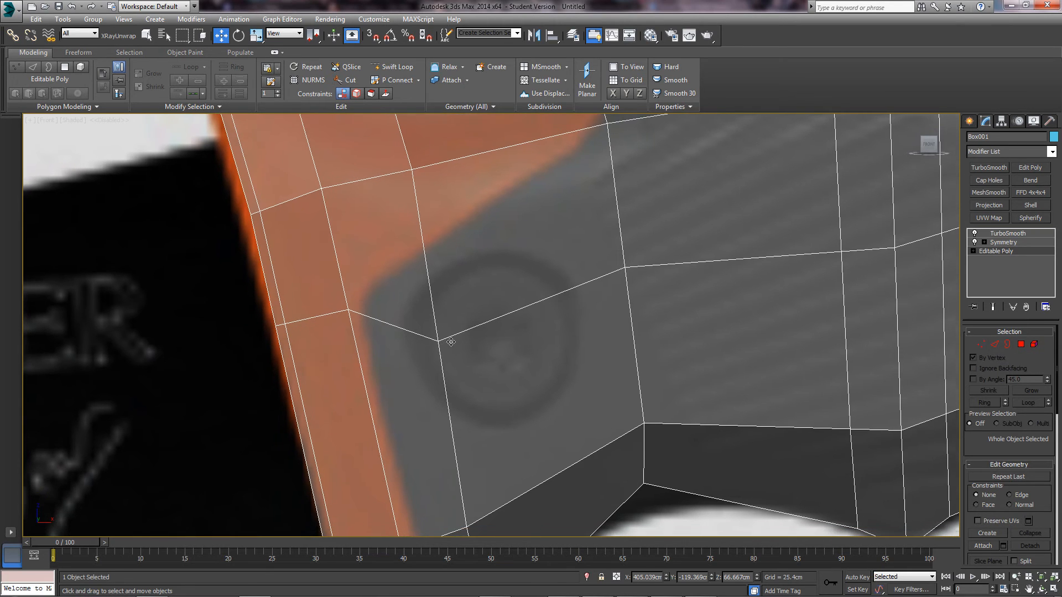
pyautogui.press('1')
pyautogui.hotkey('alt', 'c')
pyautogui.click(437, 342)
pyautogui.moveTo(436, 341)
pyautogui.mouseDown()
pyautogui.moveTo(415, 305)
pyautogui.moveTo(420, 339)
pyautogui.mouseUp()
pyautogui.scroll(-4, 581, 345)
pyautogui.moveTo(638, 343); pyautogui.dragTo(526, 352, button='middle')
pyautogui.scroll(-2, 660, 326)
pyautogui.moveTo(660, 324); pyautogui.dragTo(407, 334, button='middle')
pyautogui.scroll(-2, 408, 334)
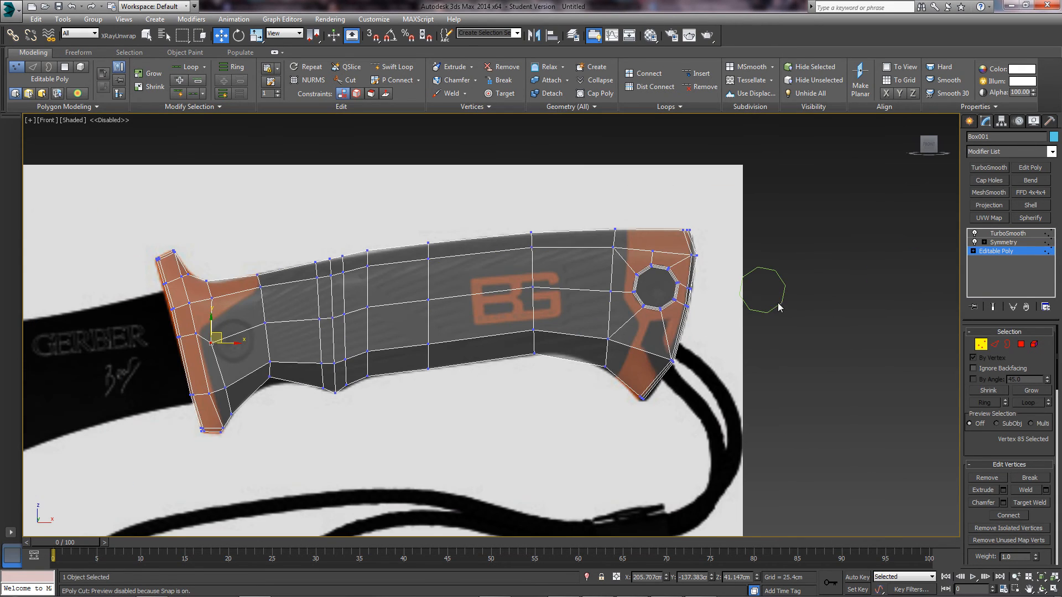
# - Move Circle001 onto the guard's round screw inset, centre it, then reselect Box001
pyautogui.click(801, 309)
pyautogui.click(783, 304)
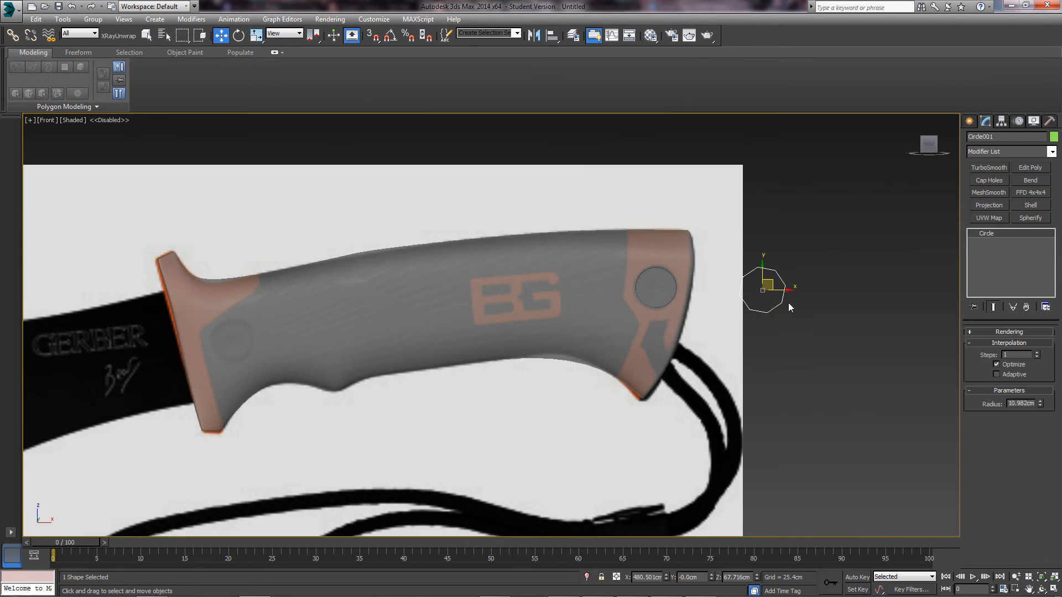
pyautogui.moveTo(773, 282); pyautogui.dragTo(230, 331)
pyautogui.scroll(3, 230, 331)
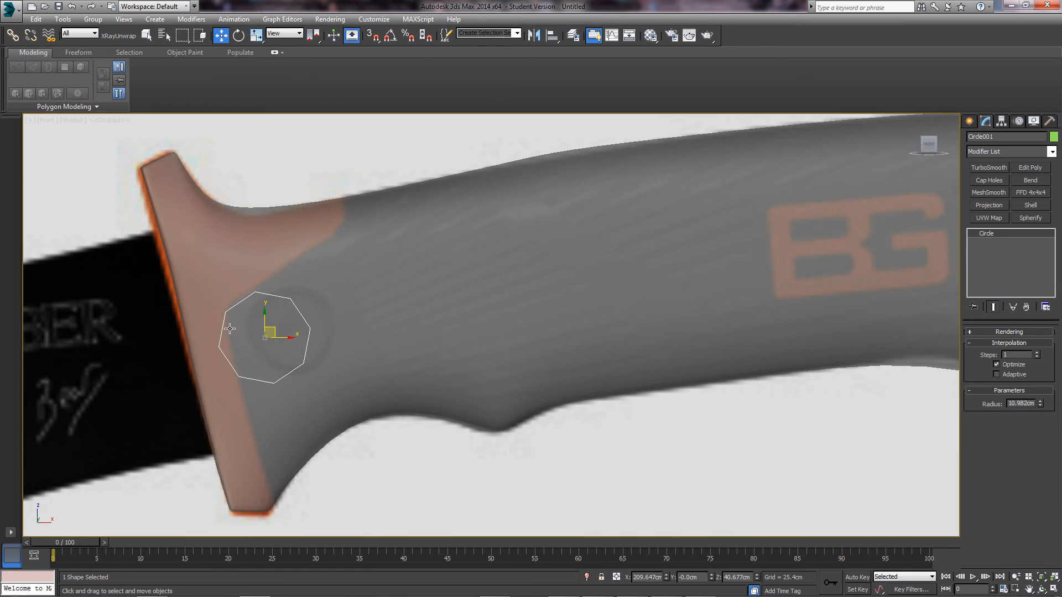
pyautogui.moveTo(327, 291); pyautogui.dragTo(407, 360, button='middle')
pyautogui.scroll(3, 408, 360)
pyautogui.moveTo(370, 298); pyautogui.dragTo(420, 299)
pyautogui.scroll(-10, 420, 300)
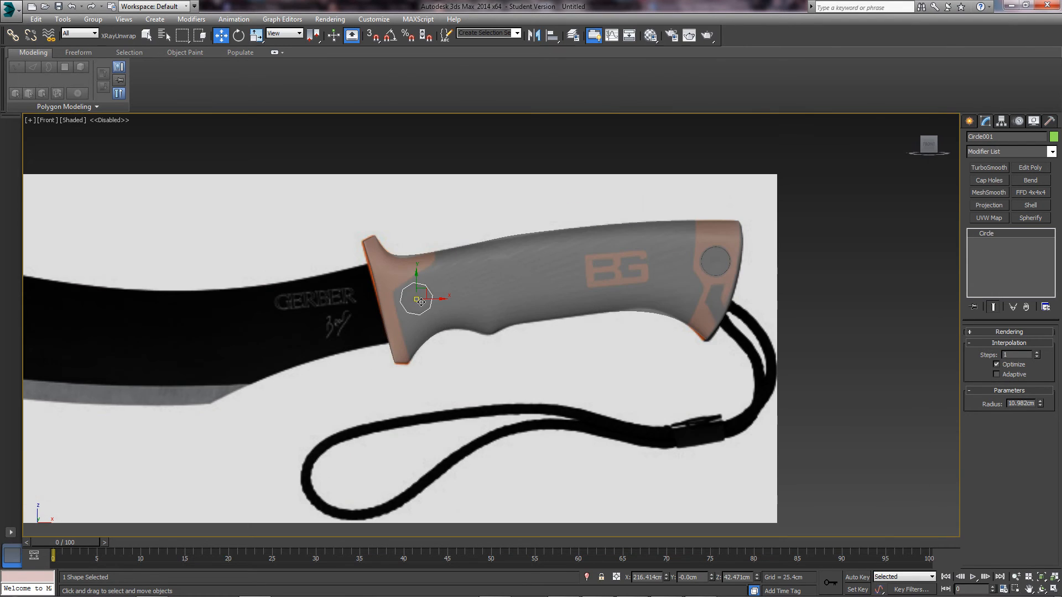
pyautogui.scroll(5, 420, 302)
pyautogui.click(426, 310)
pyautogui.scroll(2, 420, 301)
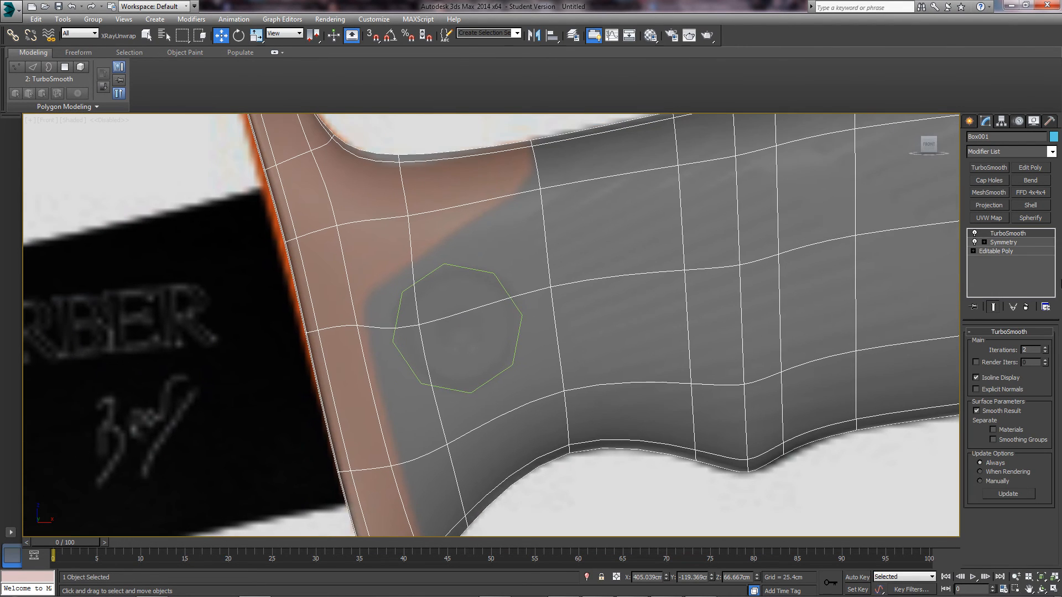
# - Turn off TurboSmooth and select vertex 85 beside the screw inset on the Editable Poly
pyautogui.click(975, 234)
pyautogui.click(997, 253)
pyautogui.scroll(4, 470, 304)
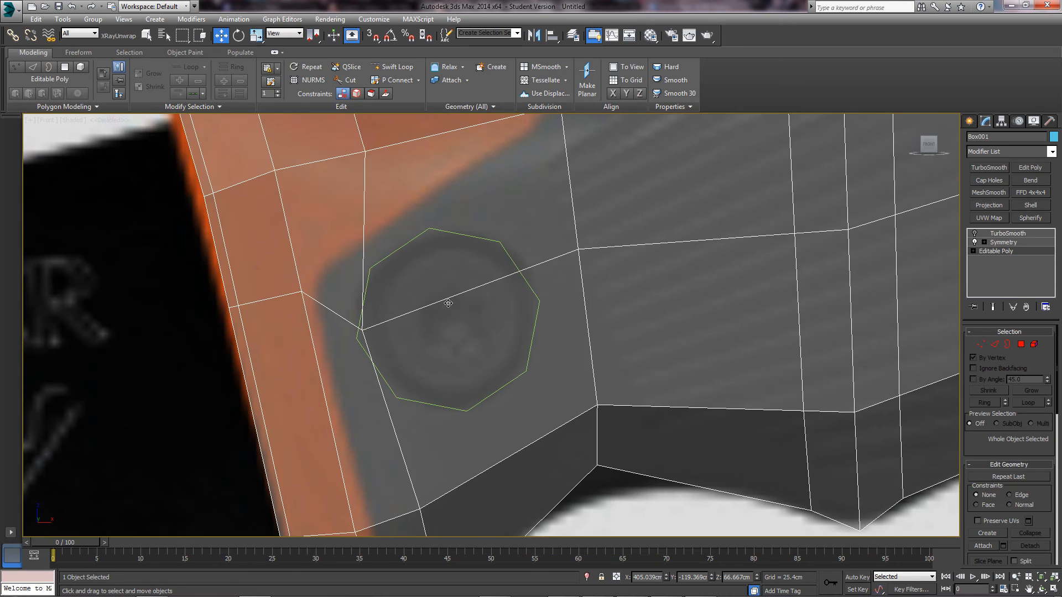
pyautogui.press('1')
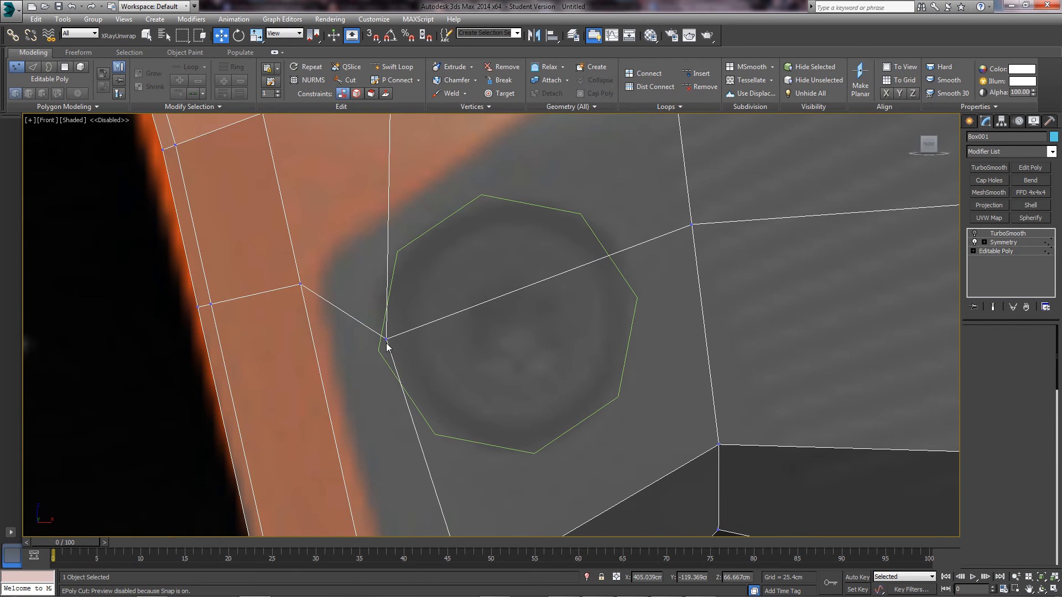
pyautogui.click(387, 338)
# - Snap vertex 85 onto the octagon's upper-left corner, then clear the selection
pyautogui.moveTo(396, 332); pyautogui.dragTo(387, 344)
pyautogui.scroll(-5, 409, 375)
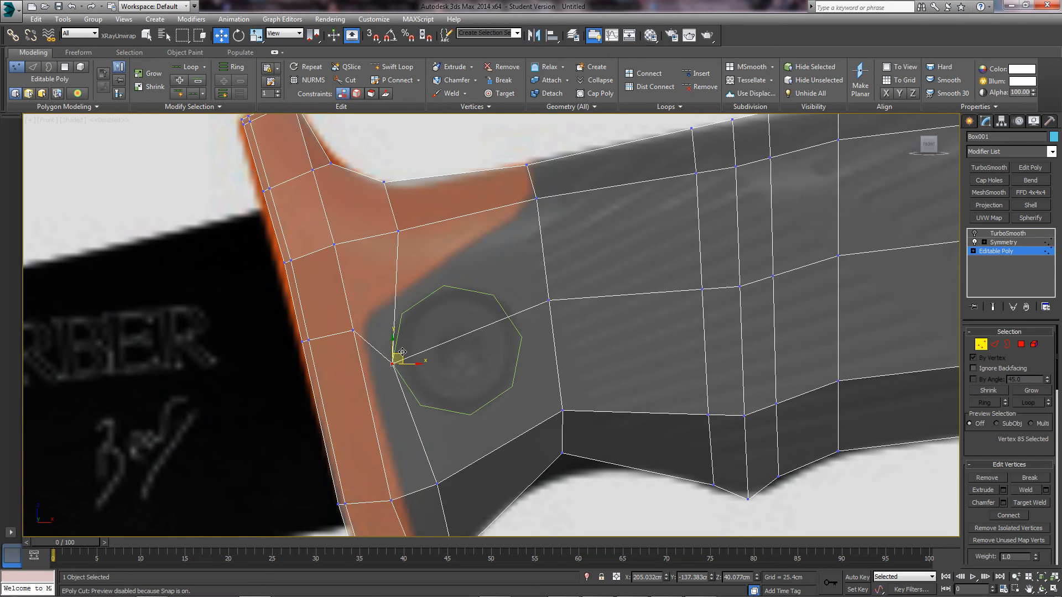
pyautogui.moveTo(402, 352); pyautogui.dragTo(417, 293)
pyautogui.scroll(4, 410, 314)
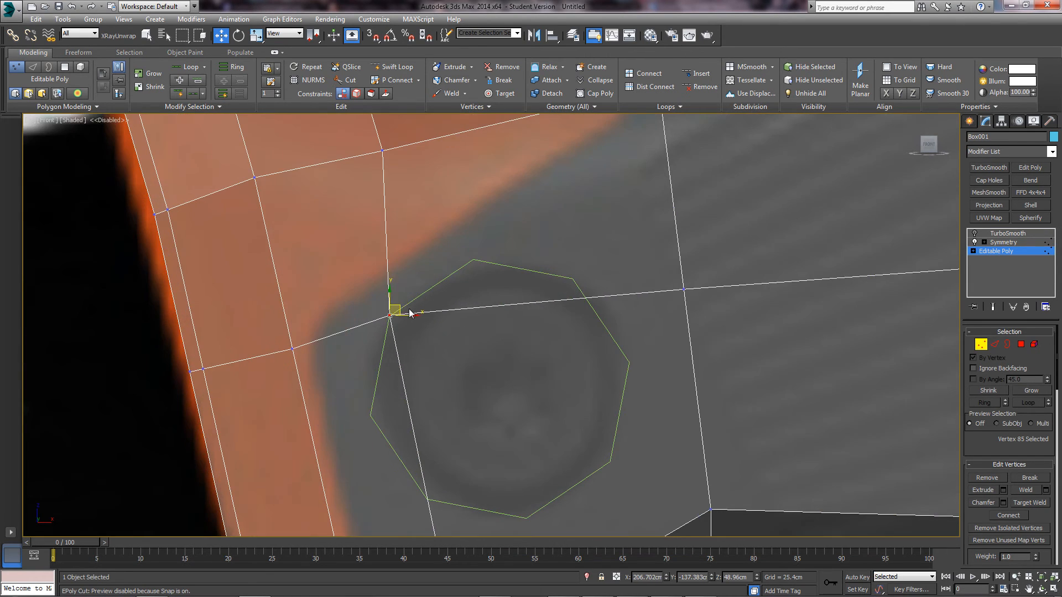
pyautogui.moveTo(409, 310); pyautogui.dragTo(413, 306, button='middle')
pyautogui.moveTo(405, 302); pyautogui.dragTo(404, 302)
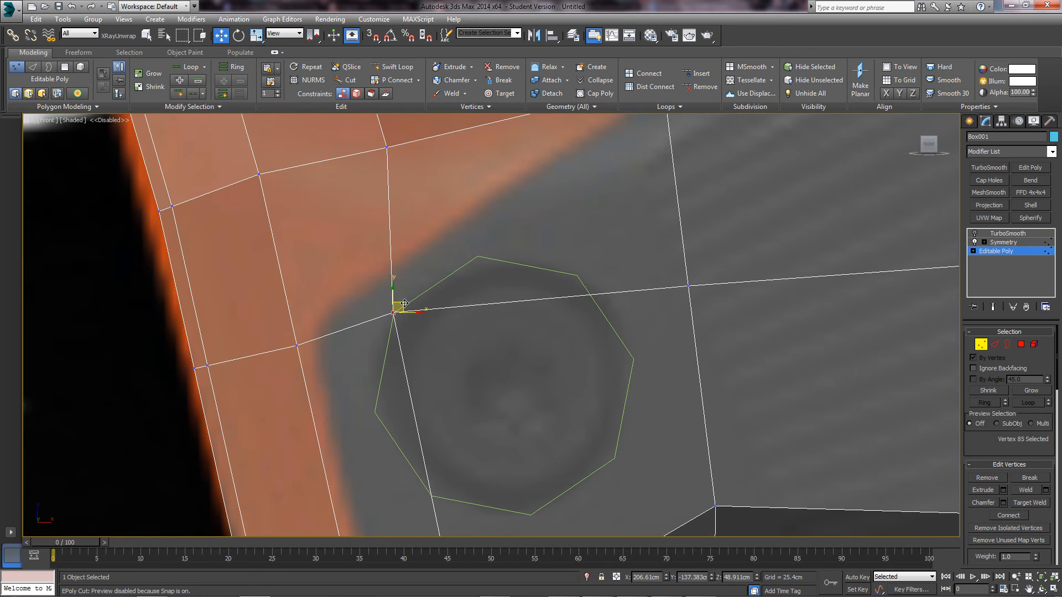
pyautogui.scroll(-6, 445, 321)
pyautogui.moveTo(450, 324)
pyautogui.mouseDown(button='middle')
pyautogui.moveTo(331, 334)
pyautogui.moveTo(515, 317)
pyautogui.mouseUp(button='middle')
pyautogui.scroll(2, 492, 317)
pyautogui.moveTo(335, 316)
pyautogui.mouseDown(button='middle')
pyautogui.moveTo(480, 322)
pyautogui.moveTo(510, 266)
pyautogui.mouseUp(button='middle')
pyautogui.scroll(1, 495, 319)
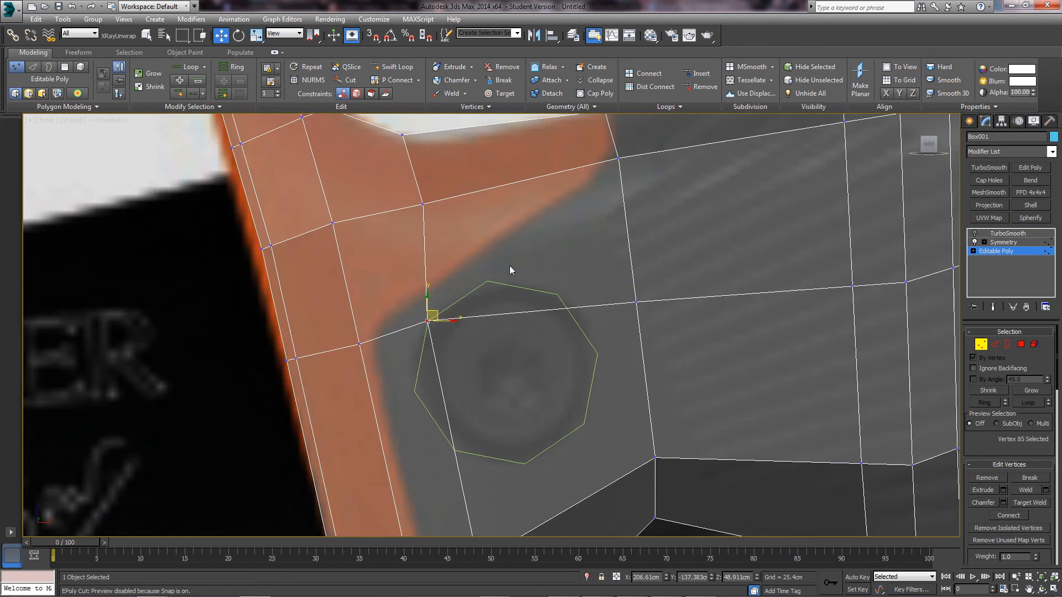
pyautogui.click(518, 252)
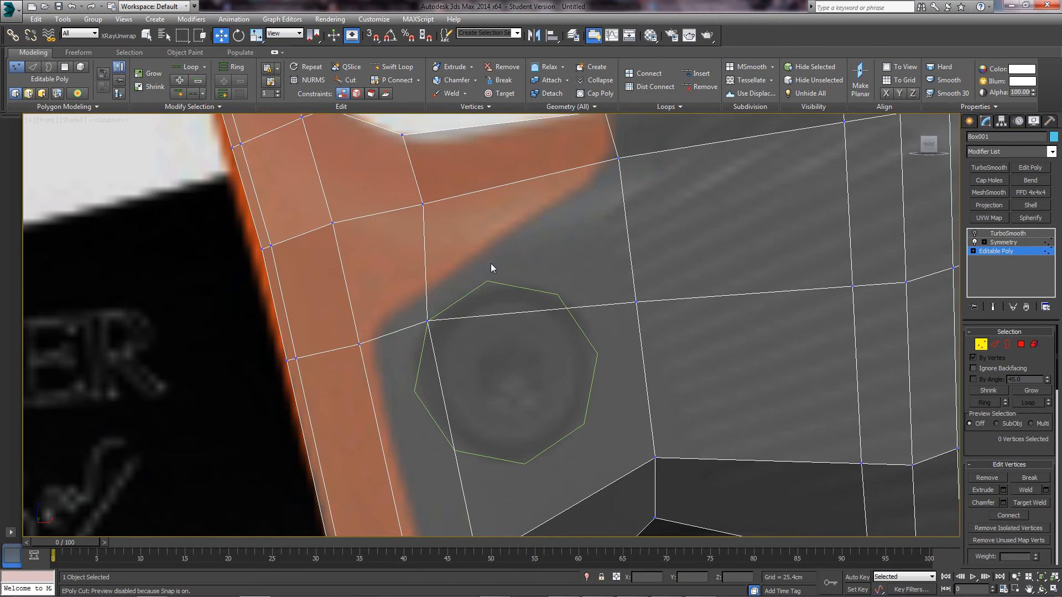
# - Start the Cut tool from the quad menu with 3D Snap enabled
pyautogui.rightClick(490, 265)
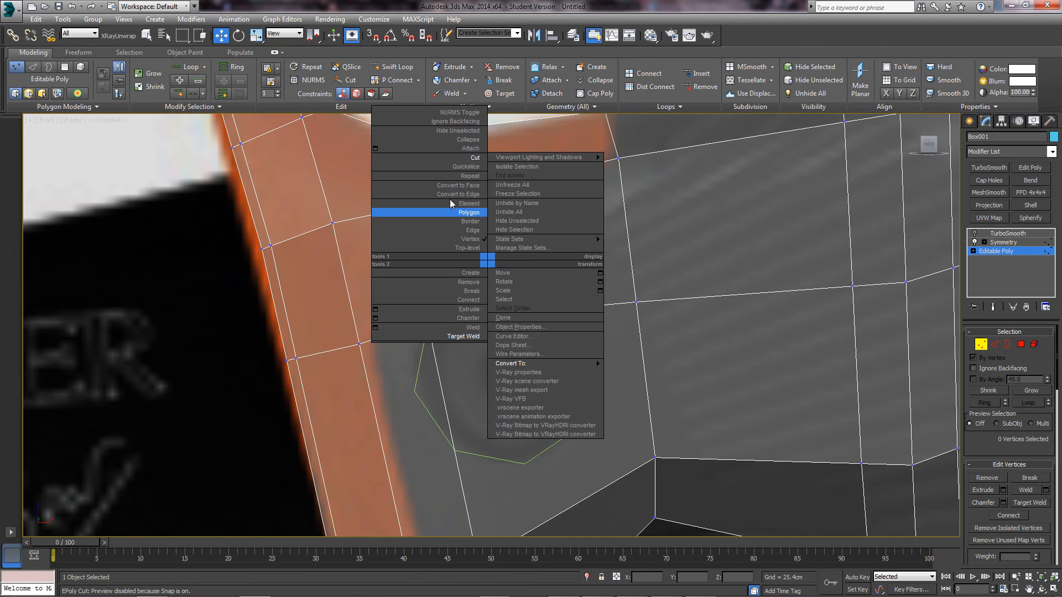
pyautogui.click(474, 158)
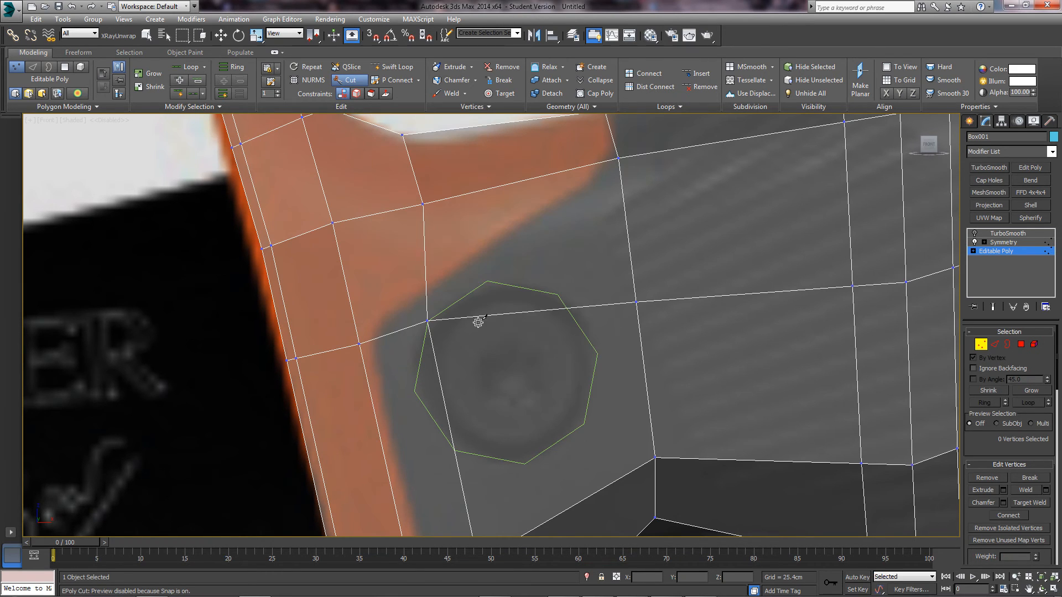
pyautogui.click(374, 36)
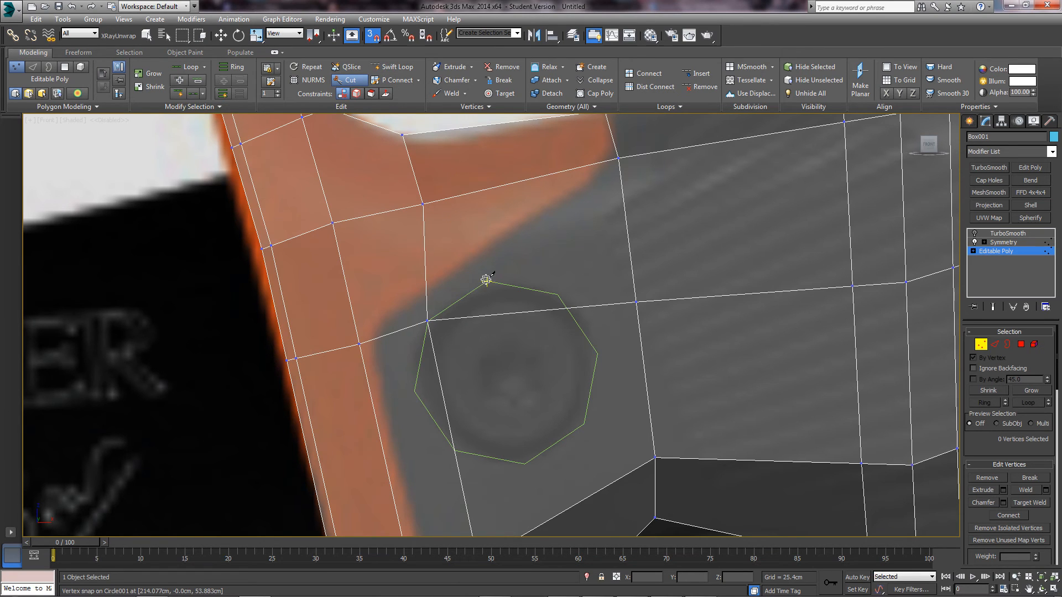
pyautogui.scroll(3, 486, 279)
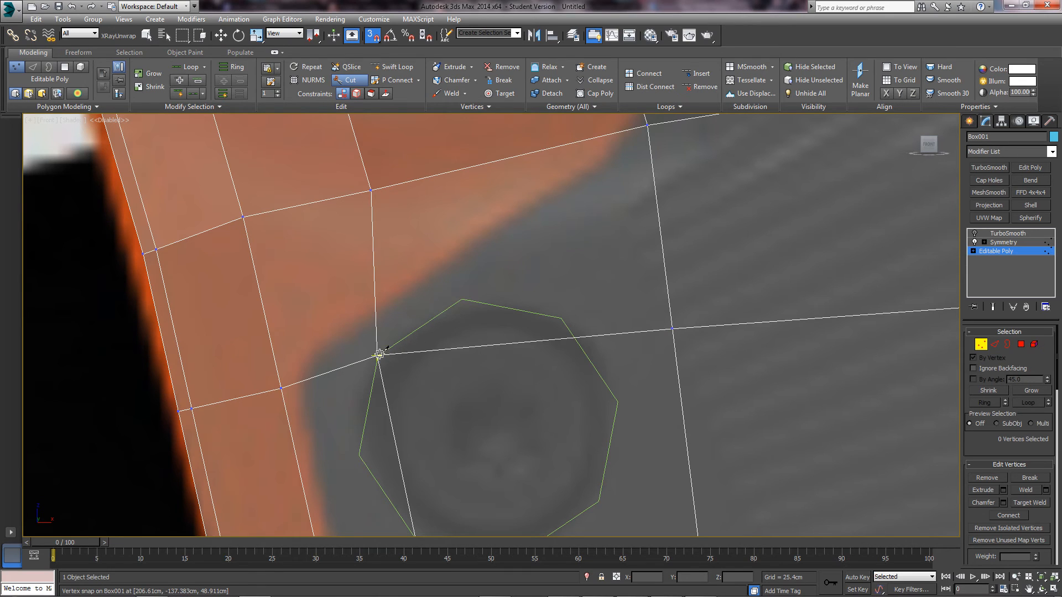
# - Cut edges through all eight octagon corners, closing the loop at the starting corner
pyautogui.click(379, 355)
pyautogui.click(462, 300)
pyautogui.click(562, 318)
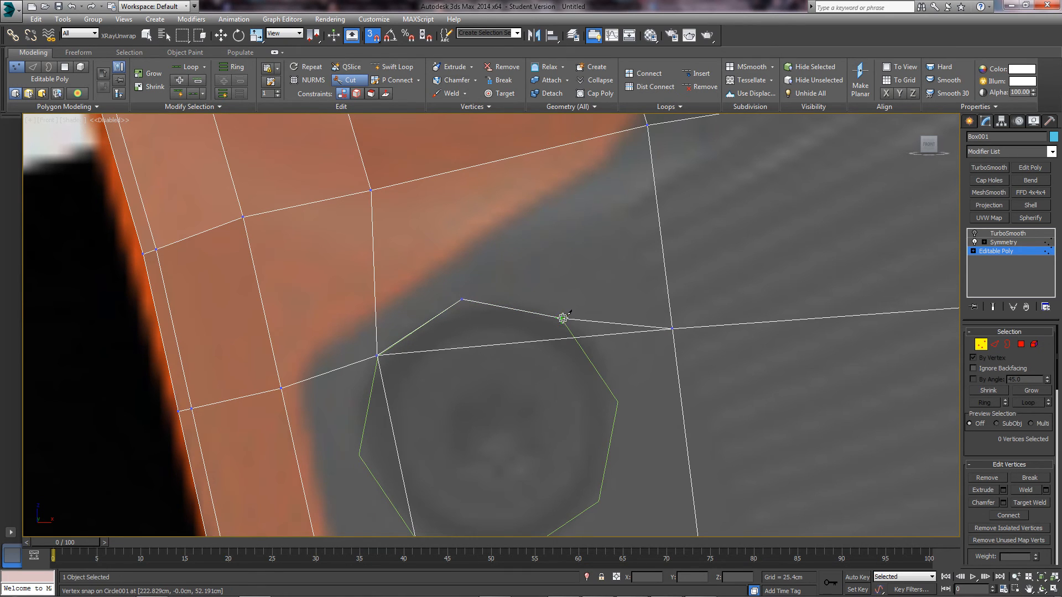
pyautogui.click(618, 402)
pyautogui.moveTo(590, 513); pyautogui.dragTo(579, 422, button='middle')
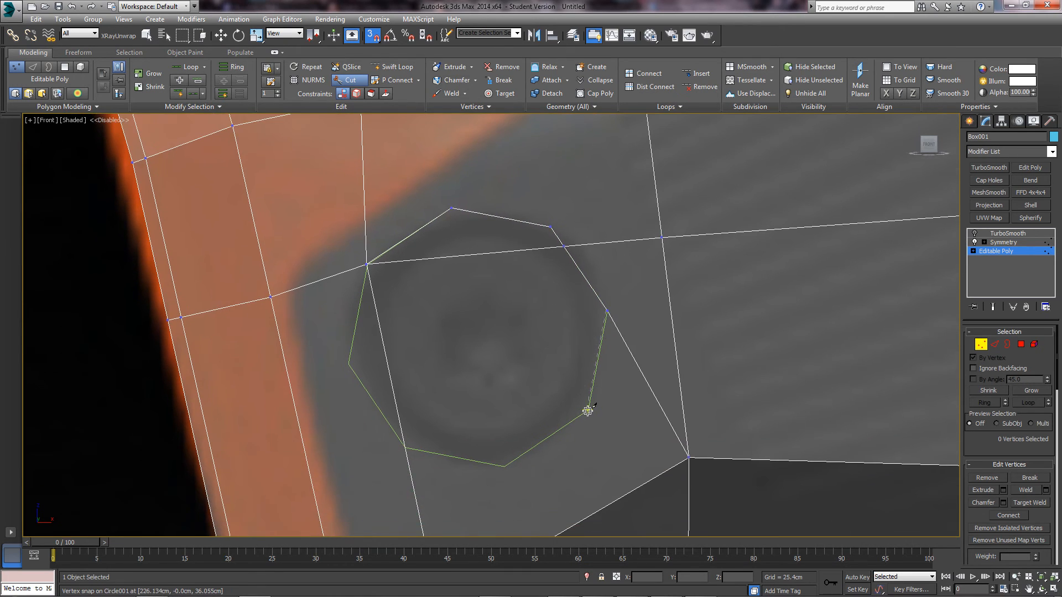
pyautogui.click(599, 502)
pyautogui.click(505, 466)
pyautogui.click(406, 447)
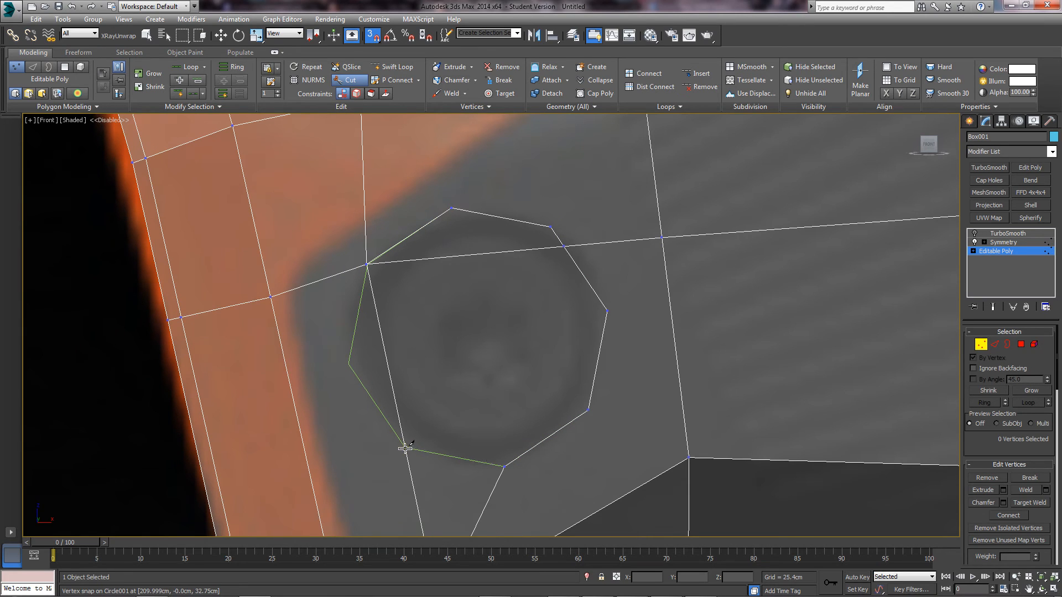
pyautogui.click(348, 363)
pyautogui.click(367, 265)
pyautogui.rightClick(385, 282)
pyautogui.rightClick(386, 283)
pyautogui.scroll(-3, 363, 286)
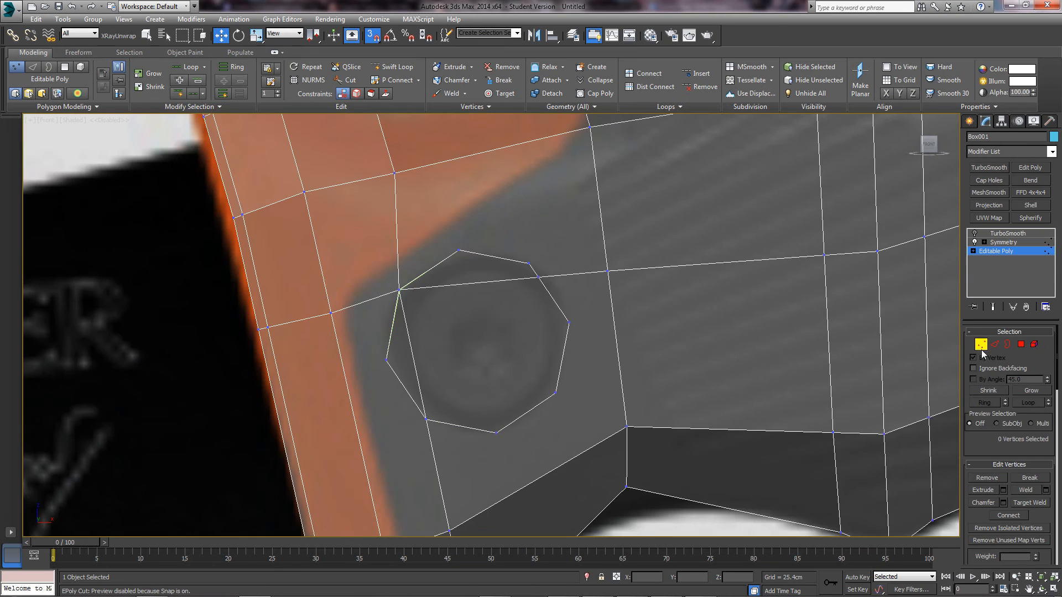
pyautogui.press('1')
pyautogui.keyDown('ctrl'); pyautogui.click(319, 439); pyautogui.keyUp('ctrl')
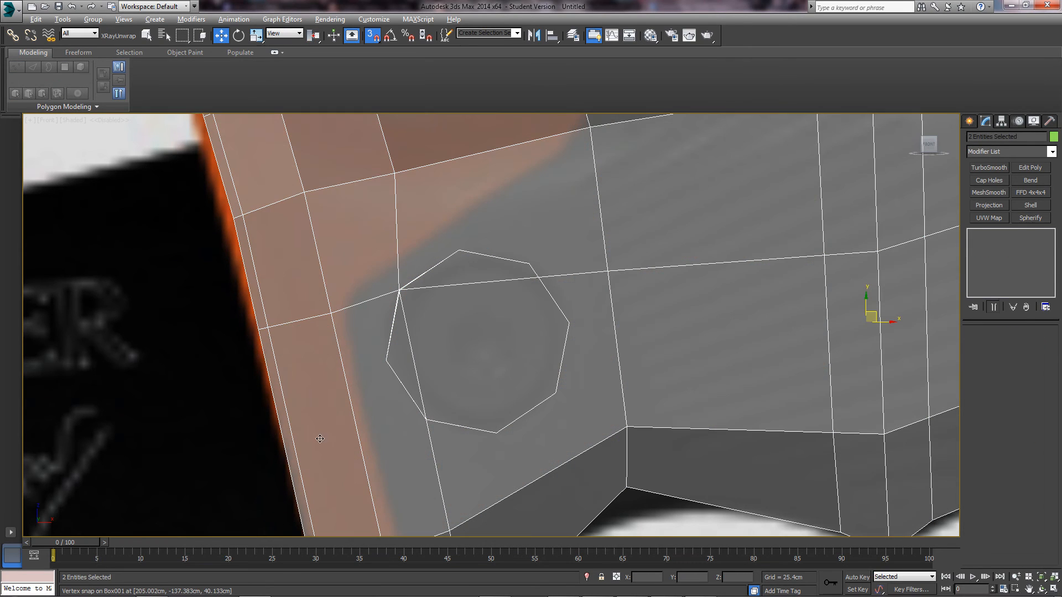
pyautogui.click(459, 368)
pyautogui.moveTo(477, 341); pyautogui.dragTo(124, 352)
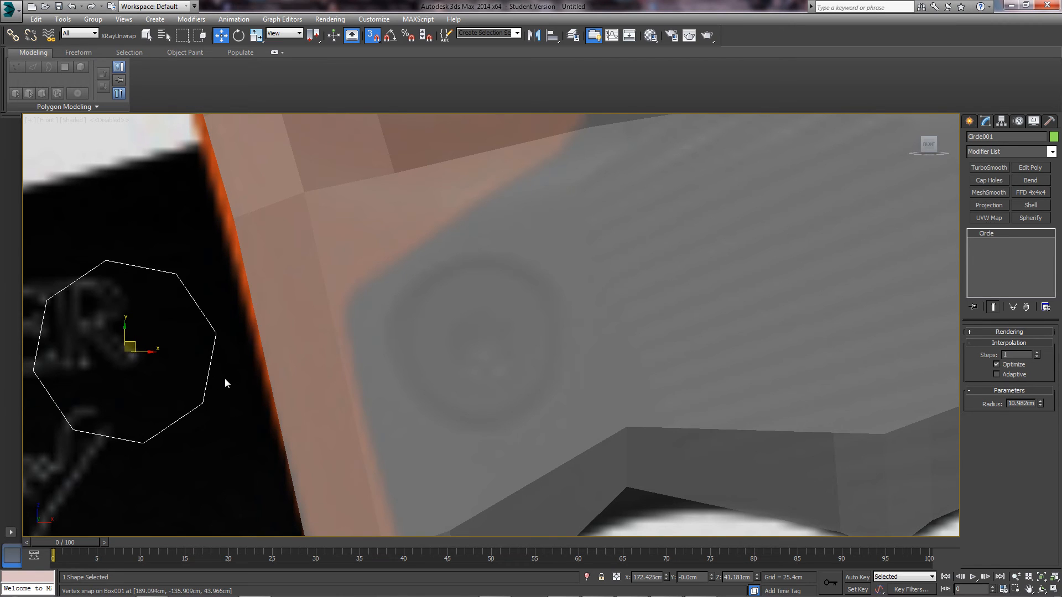
pyautogui.click(443, 357)
pyautogui.scroll(2, 490, 347)
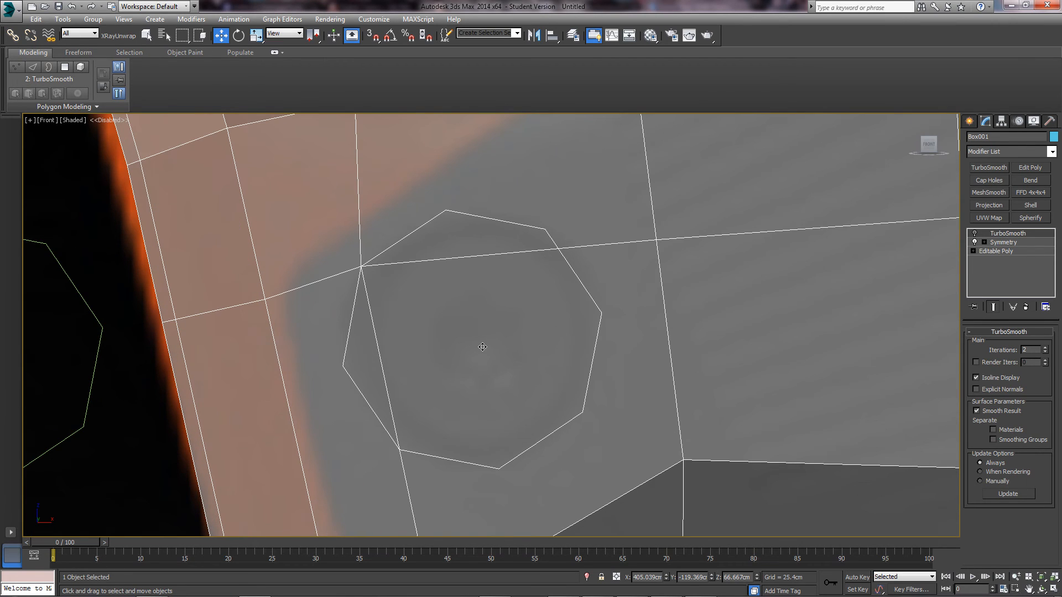
pyautogui.click(996, 251)
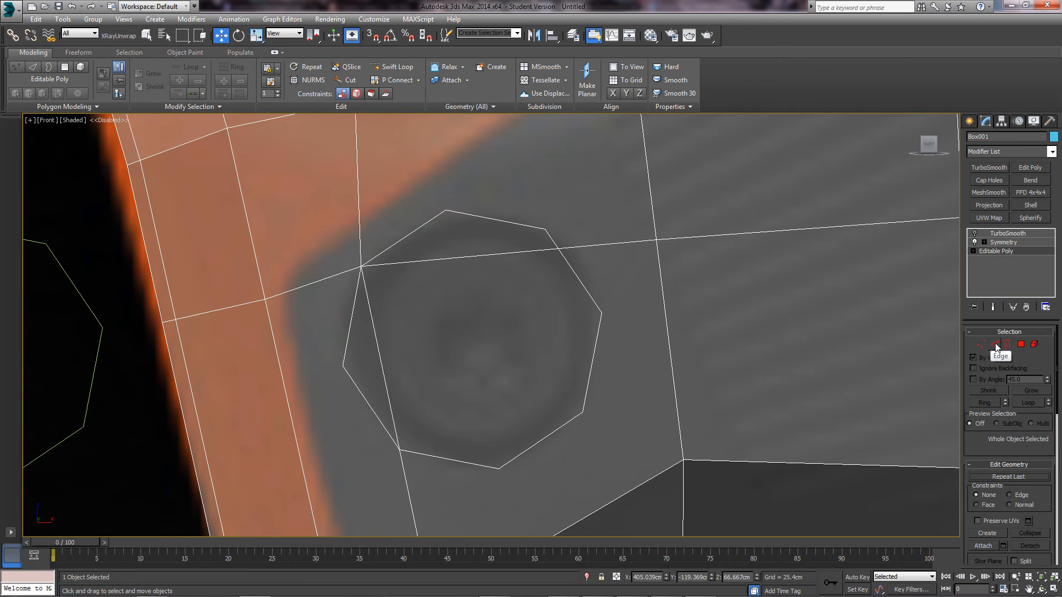
pyautogui.click(994, 344)
pyautogui.scroll(1, 374, 299)
pyautogui.press('1')
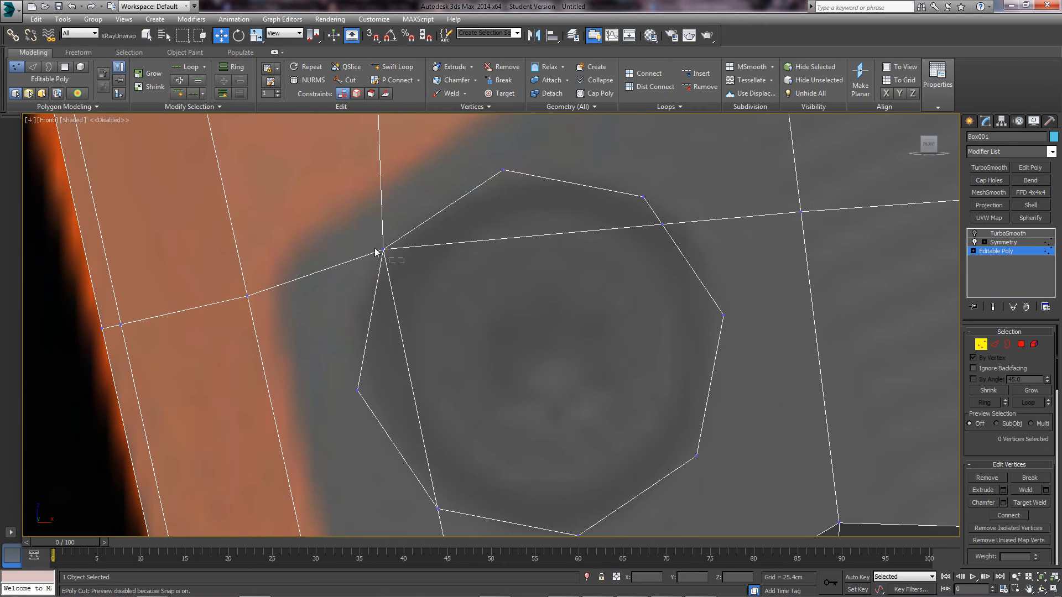
pyautogui.click(383, 250)
pyautogui.scroll(4, 404, 318)
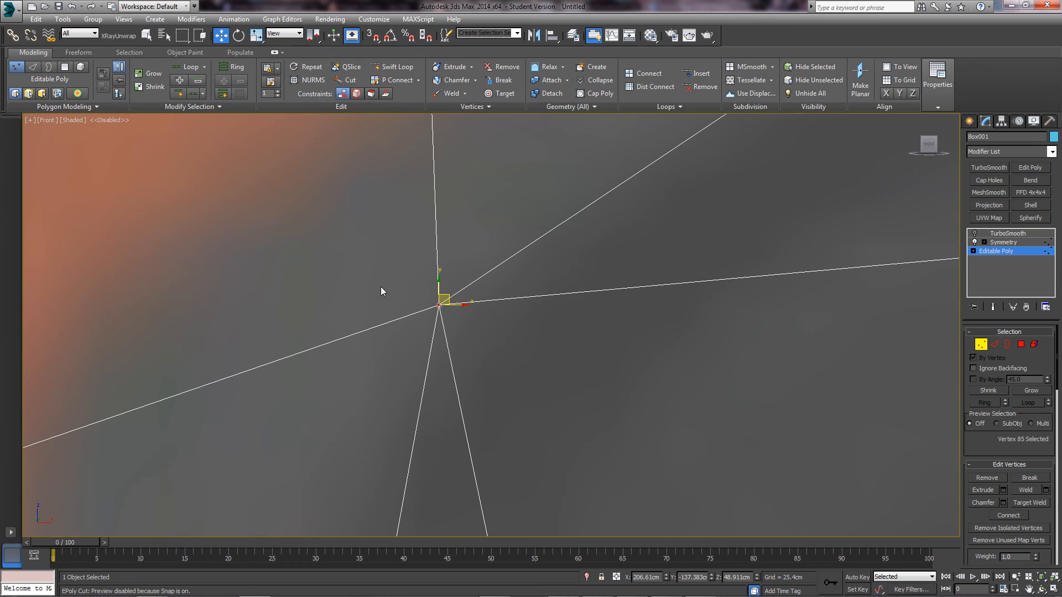
pyautogui.click(433, 304)
pyautogui.click(439, 305)
pyautogui.moveTo(463, 323); pyautogui.dragTo(409, 290)
pyautogui.click(592, 405)
pyautogui.click(439, 306)
pyautogui.moveTo(480, 330); pyautogui.dragTo(408, 290)
pyautogui.click(423, 296)
pyautogui.click(439, 307)
pyautogui.scroll(-5, 512, 329)
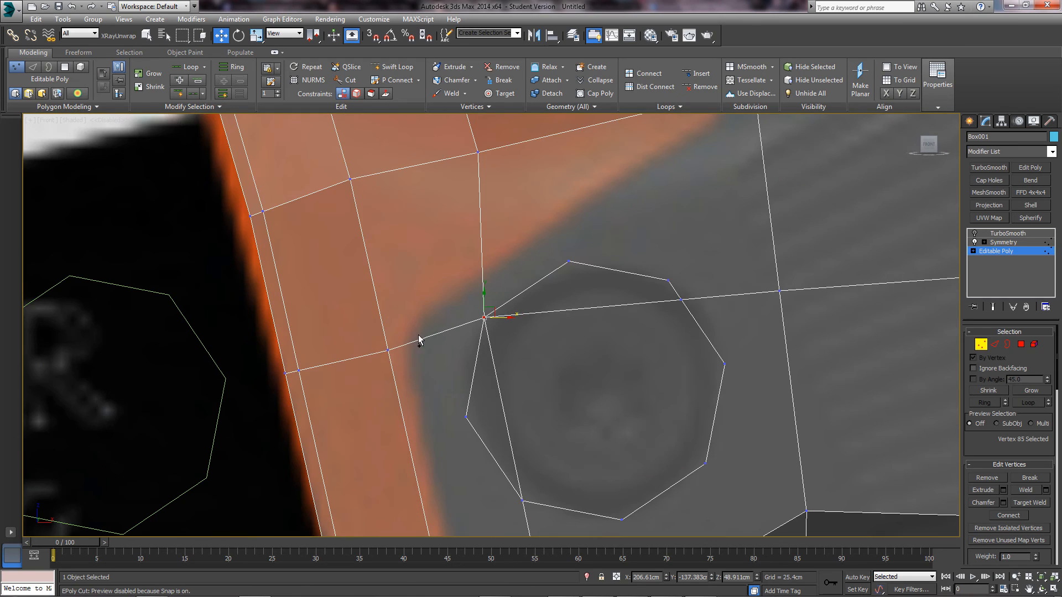
pyautogui.keyDown('ctrl'); pyautogui.click(389, 352); pyautogui.keyUp('ctrl')
pyautogui.click(545, 353)
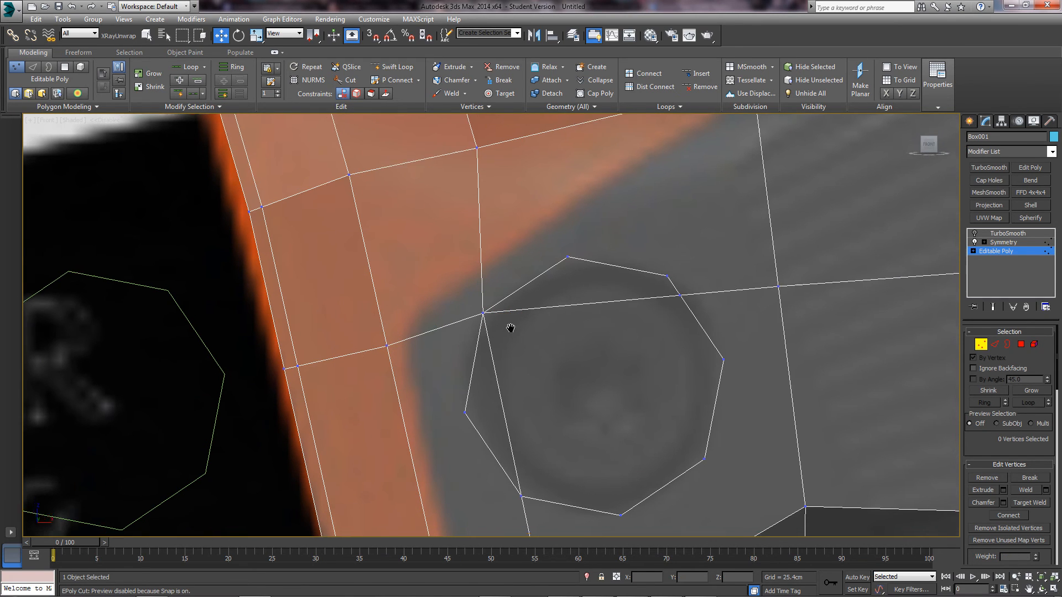
pyautogui.scroll(-3, 507, 324)
pyautogui.scroll(3, 507, 323)
pyautogui.scroll(-3, 516, 325)
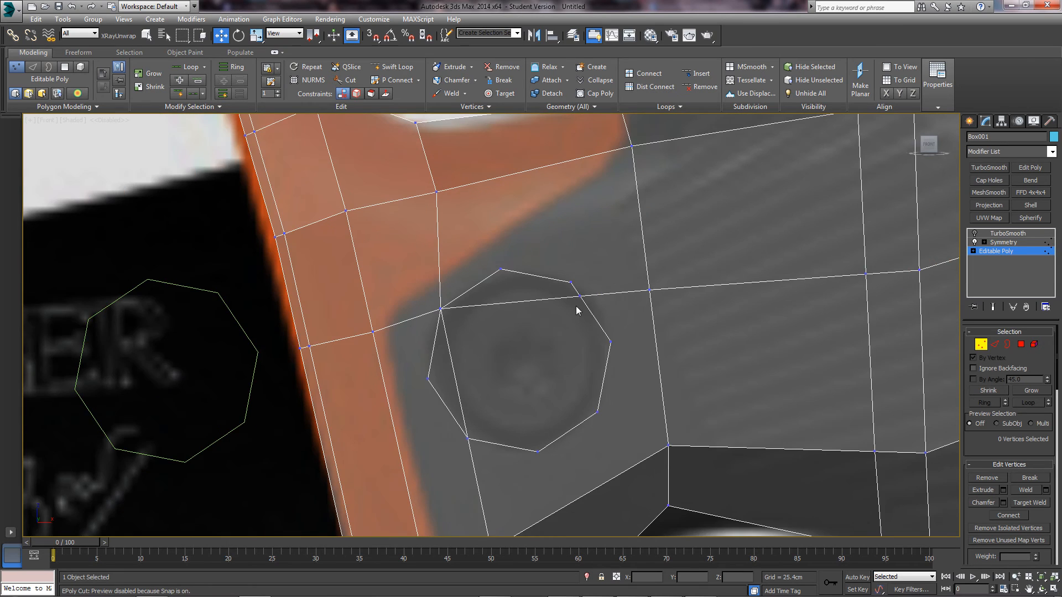
pyautogui.scroll(3, 576, 308)
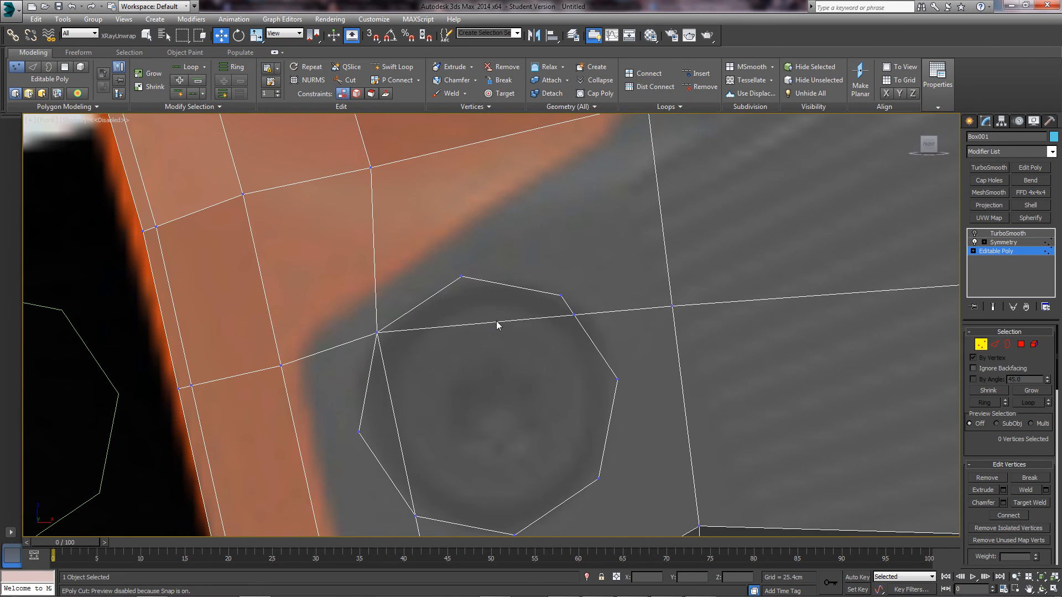
pyautogui.press('2')
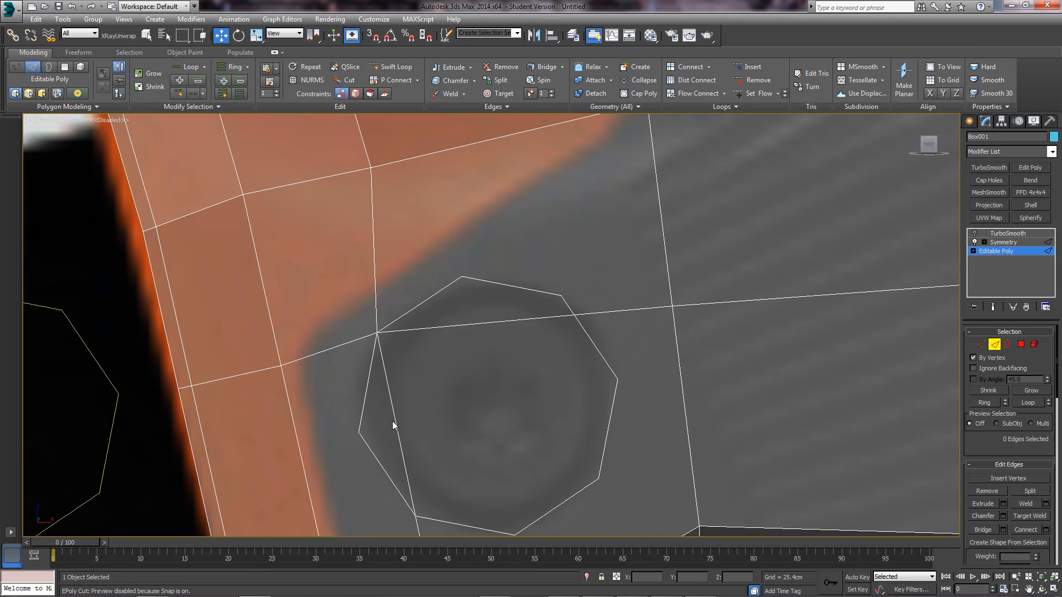
pyautogui.scroll(-5, 402, 416)
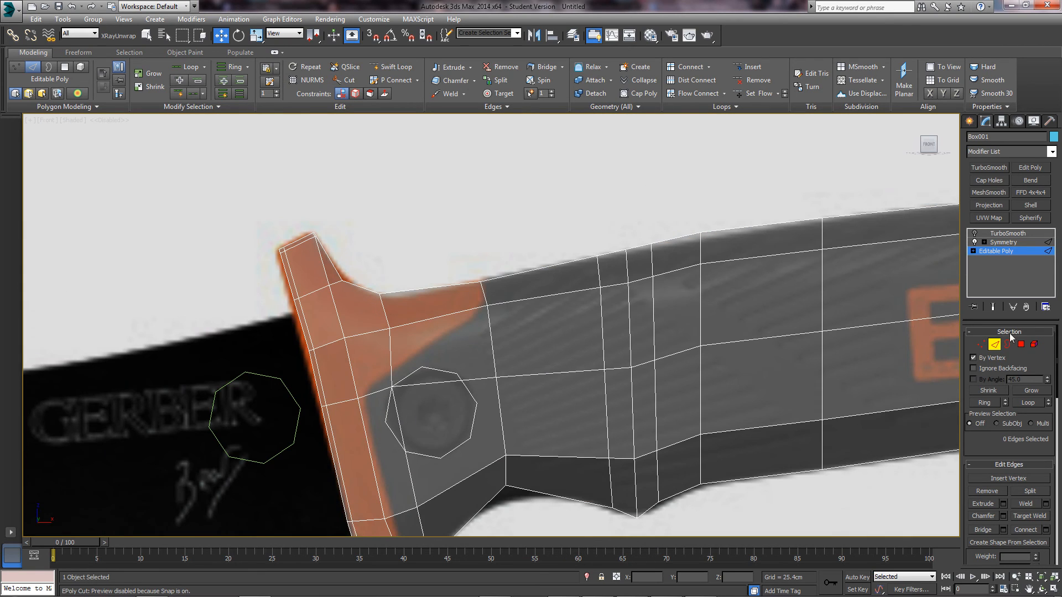
pyautogui.click(997, 344)
pyautogui.scroll(3, 570, 310)
pyautogui.click(474, 351)
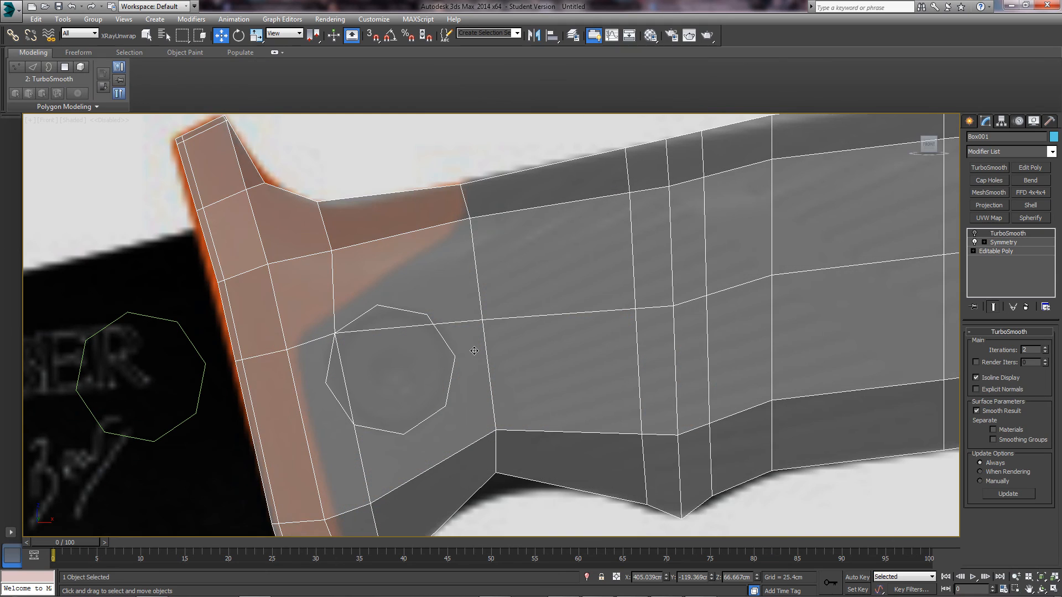
pyautogui.click(1002, 251)
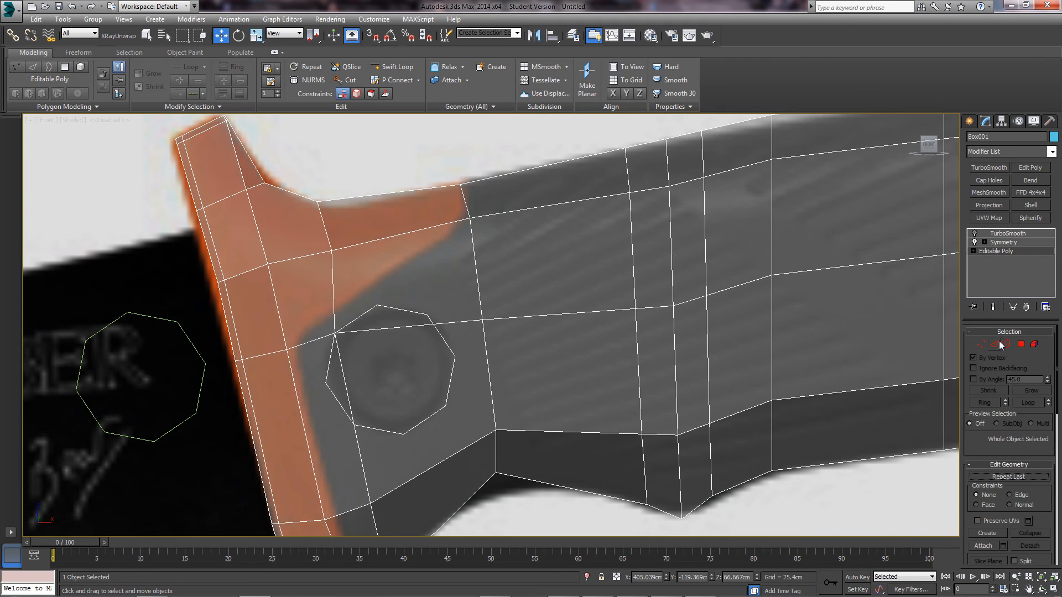
pyautogui.click(993, 344)
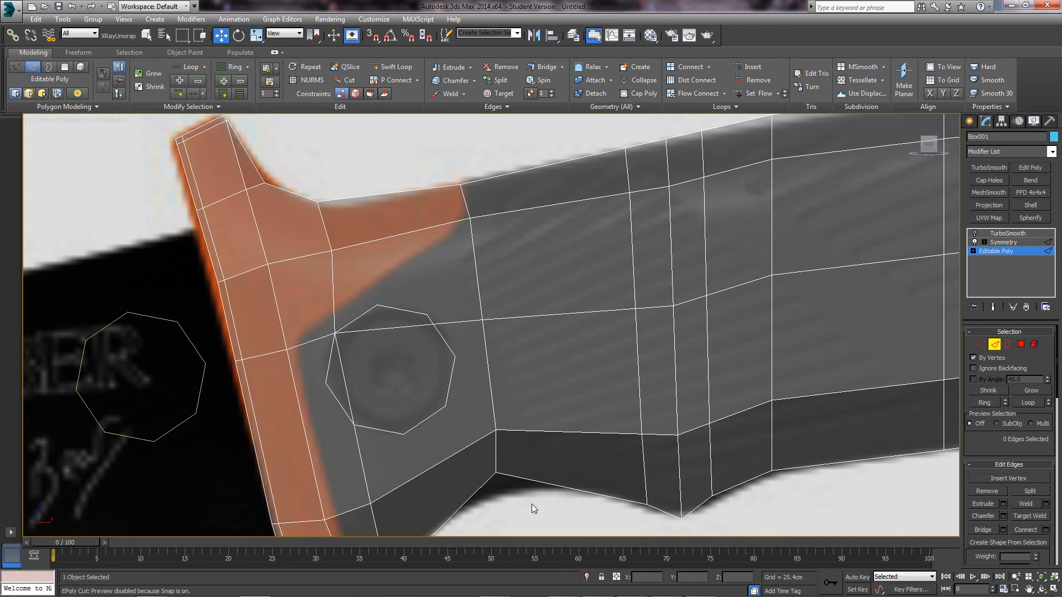
pyautogui.moveTo(393, 369); pyautogui.dragTo(393, 370)
pyautogui.scroll(-3, 427, 340)
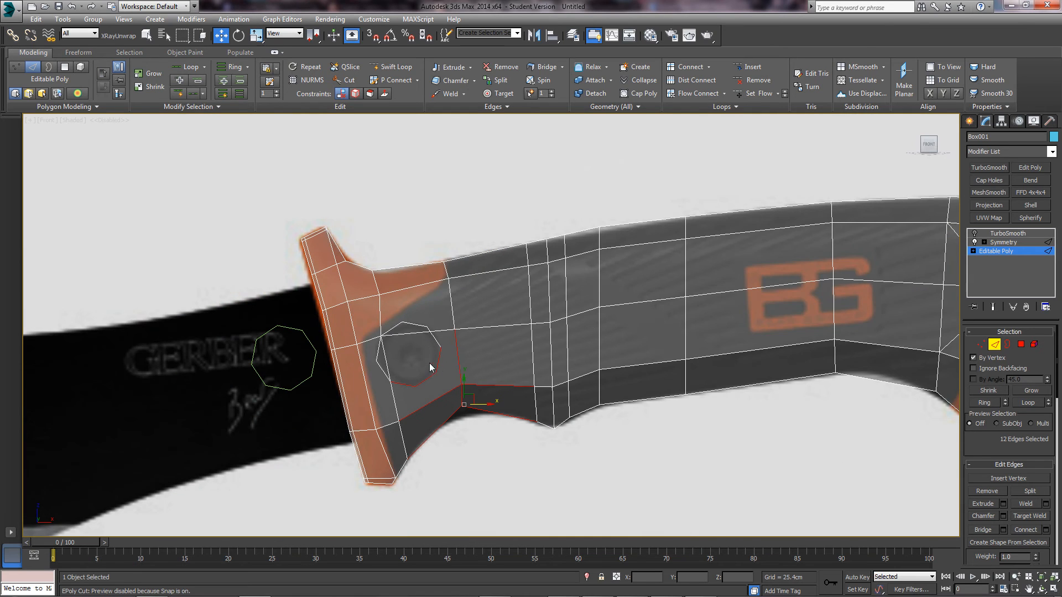
pyautogui.click(420, 344)
pyautogui.scroll(3, 394, 345)
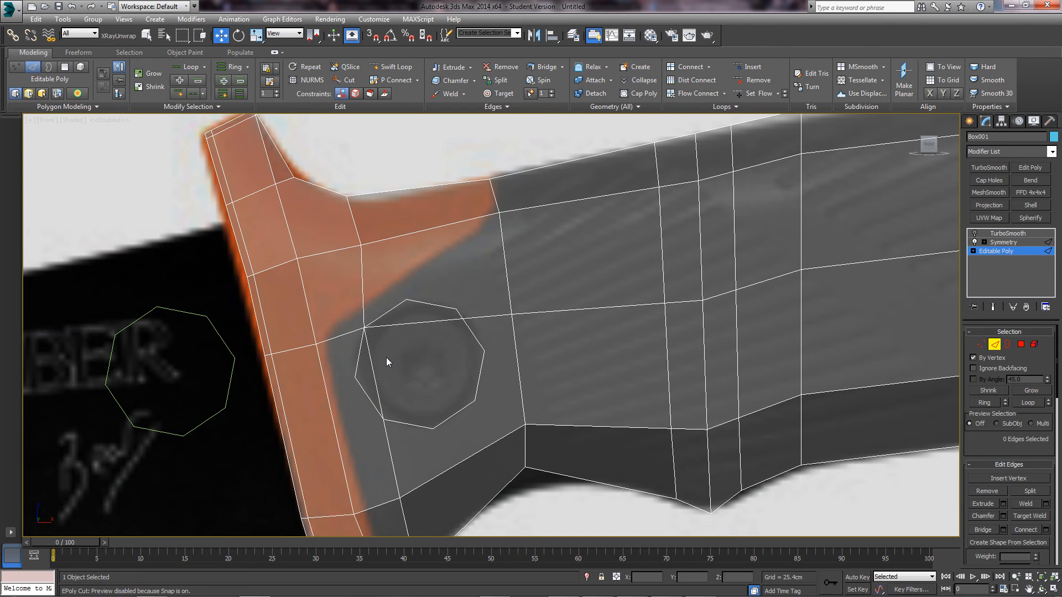
pyautogui.keyDown('alt'); pyautogui.moveTo(380, 360); pyautogui.dragTo(482, 319, button='middle'); pyautogui.keyUp('alt')
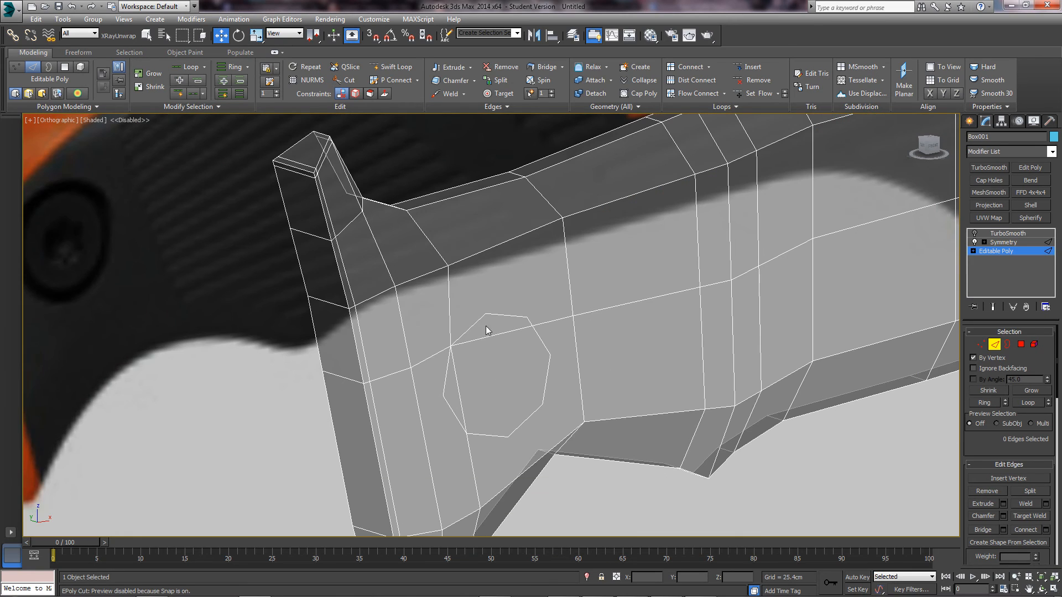
pyautogui.click(444, 395)
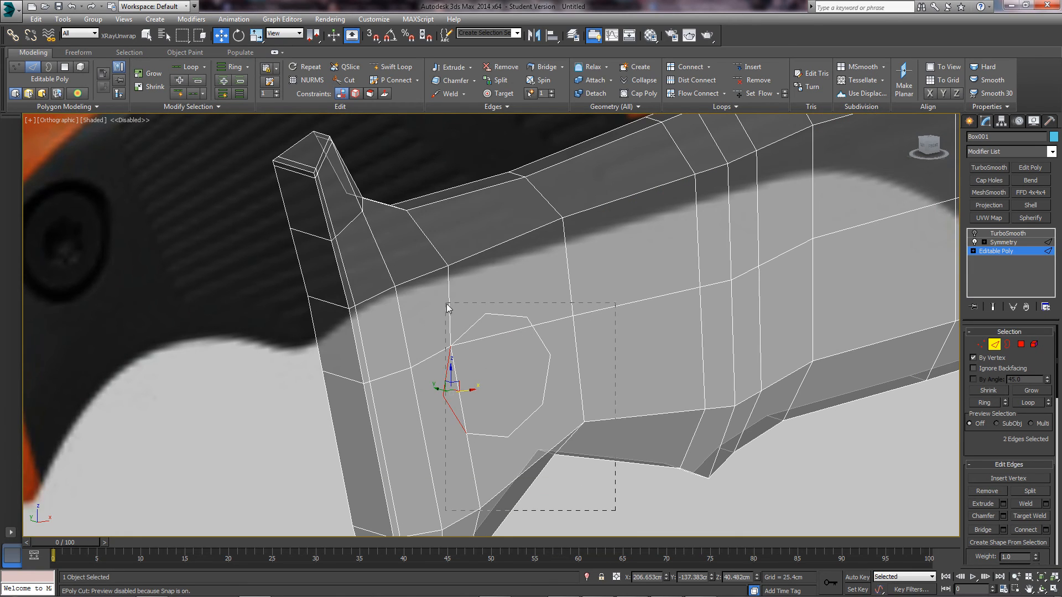
pyautogui.moveTo(447, 304); pyautogui.dragTo(452, 314)
pyautogui.keyDown('alt'); pyautogui.moveTo(474, 358); pyautogui.dragTo(542, 294, button='middle'); pyautogui.keyUp('alt')
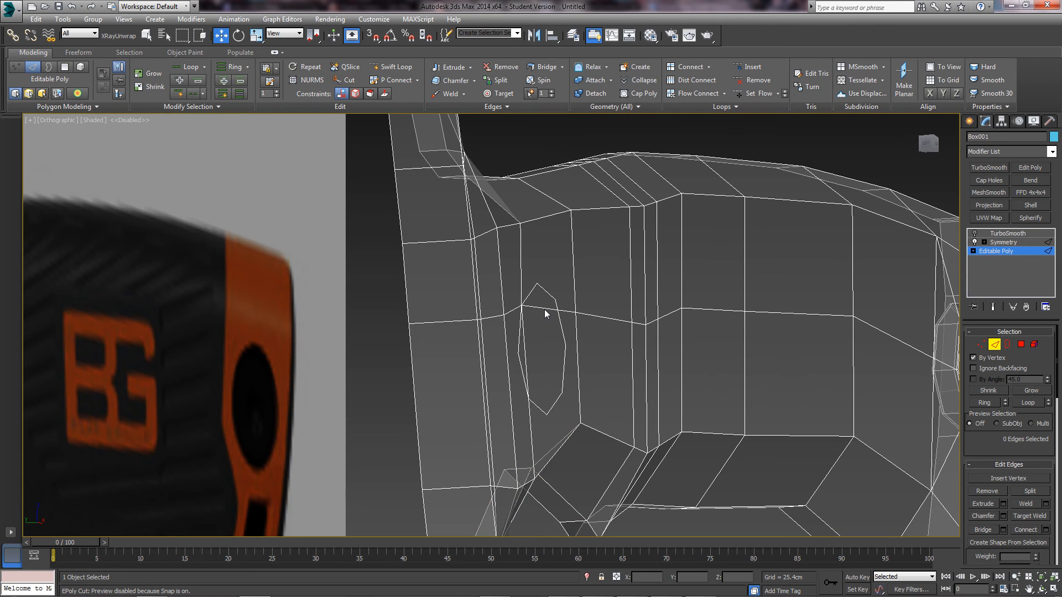
pyautogui.press('f')
pyautogui.press('1')
pyautogui.scroll(5, 391, 343)
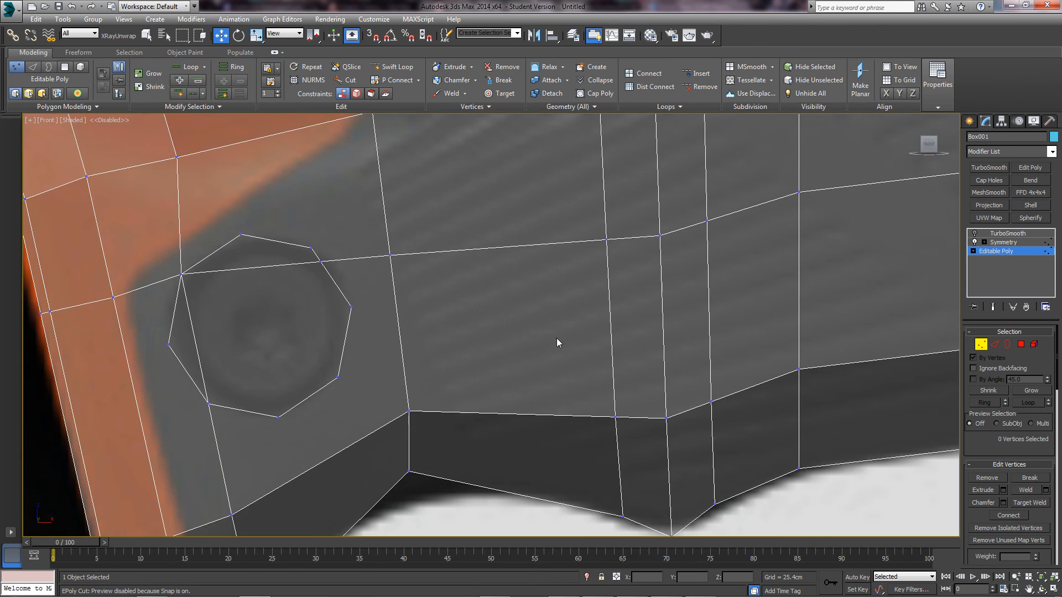
# - Cut an edge from the octagon's top vertex up to the handle's outer top edge
pyautogui.moveTo(396, 345); pyautogui.dragTo(512, 441, button='middle')
pyautogui.scroll(2, 475, 359)
pyautogui.scroll(-4, 512, 442)
pyautogui.scroll(2, 349, 313)
pyautogui.moveTo(470, 375); pyautogui.dragTo(417, 324, button='middle')
pyautogui.rightClick(416, 323)
pyautogui.click(406, 227)
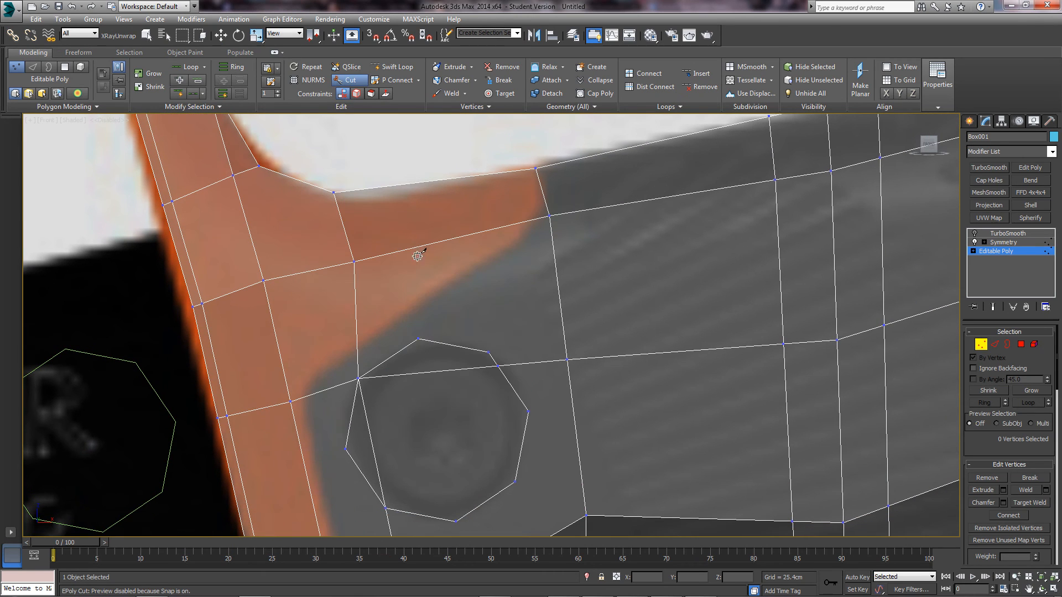
pyautogui.click(424, 338)
pyautogui.click(409, 249)
pyautogui.click(403, 183)
pyautogui.keyDown('alt'); pyautogui.moveTo(410, 228); pyautogui.dragTo(412, 245, button='middle'); pyautogui.keyUp('alt')
pyautogui.click(399, 175)
pyautogui.rightClick(462, 255)
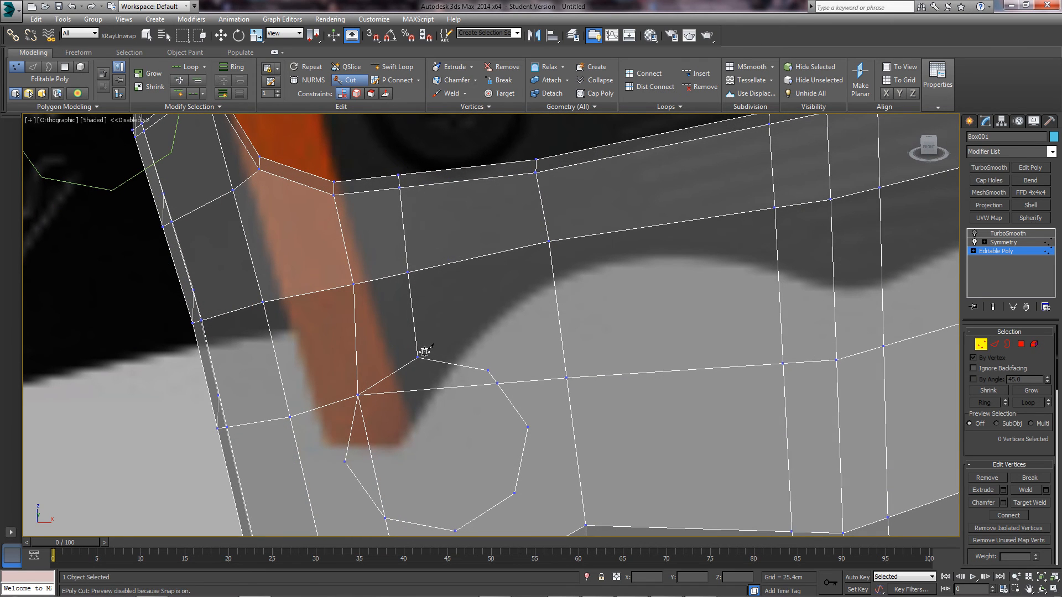
# - Cut edges linking the octagon to the upper vertex, a right-side grid point, and the bottom border
pyautogui.press('f')
pyautogui.scroll(10, 394, 340)
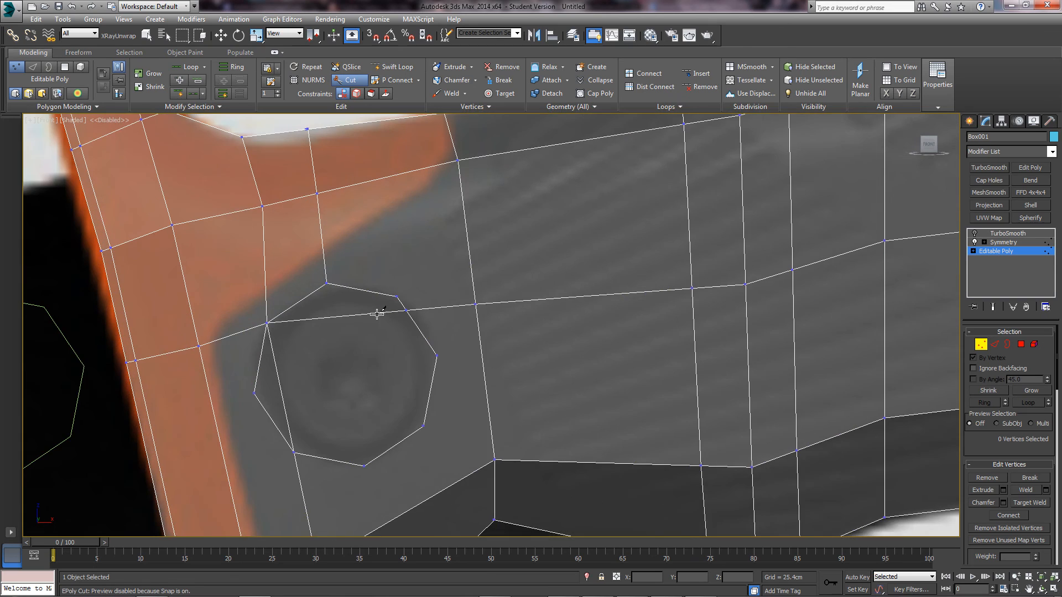
pyautogui.click(452, 203)
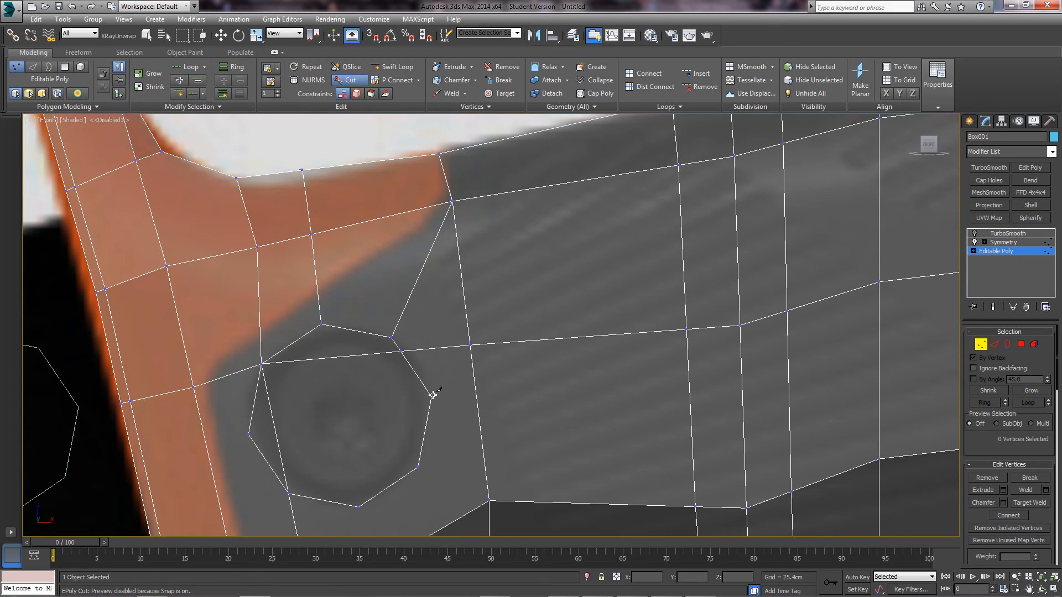
pyautogui.click(469, 350)
pyautogui.moveTo(399, 429); pyautogui.dragTo(393, 335, button='middle')
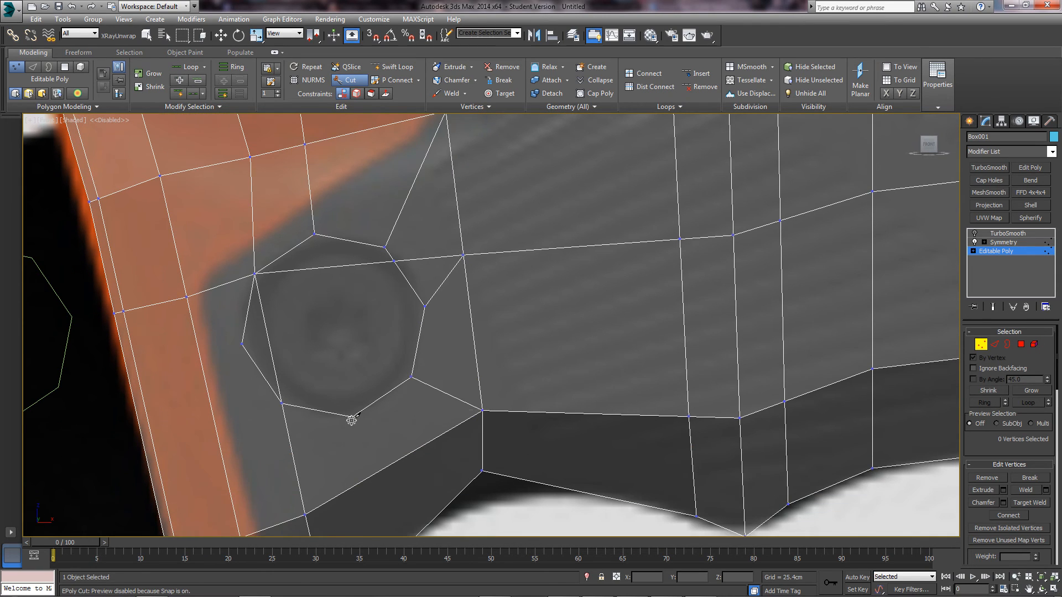
pyautogui.moveTo(351, 420); pyautogui.dragTo(404, 376, button='middle')
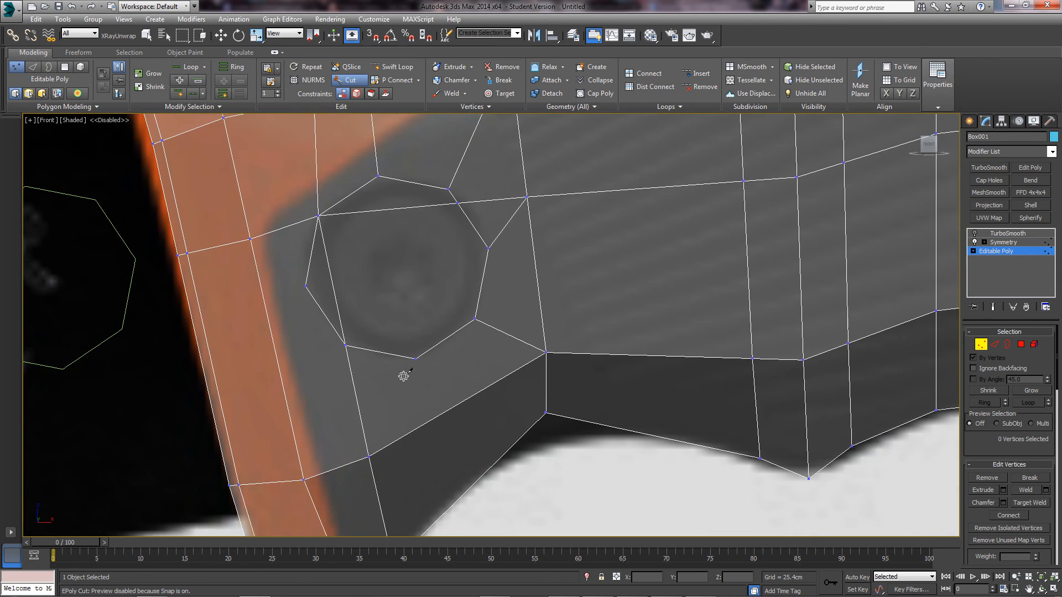
pyautogui.click(423, 424)
pyautogui.moveTo(424, 413); pyautogui.dragTo(393, 277, button='middle')
pyautogui.click(404, 386)
# - Recentre the front view on the screw hole and begin a cut at the octagon's left vertex
pyautogui.keyDown('alt'); pyautogui.moveTo(403, 385); pyautogui.dragTo(405, 377, button='middle'); pyautogui.keyUp('alt')
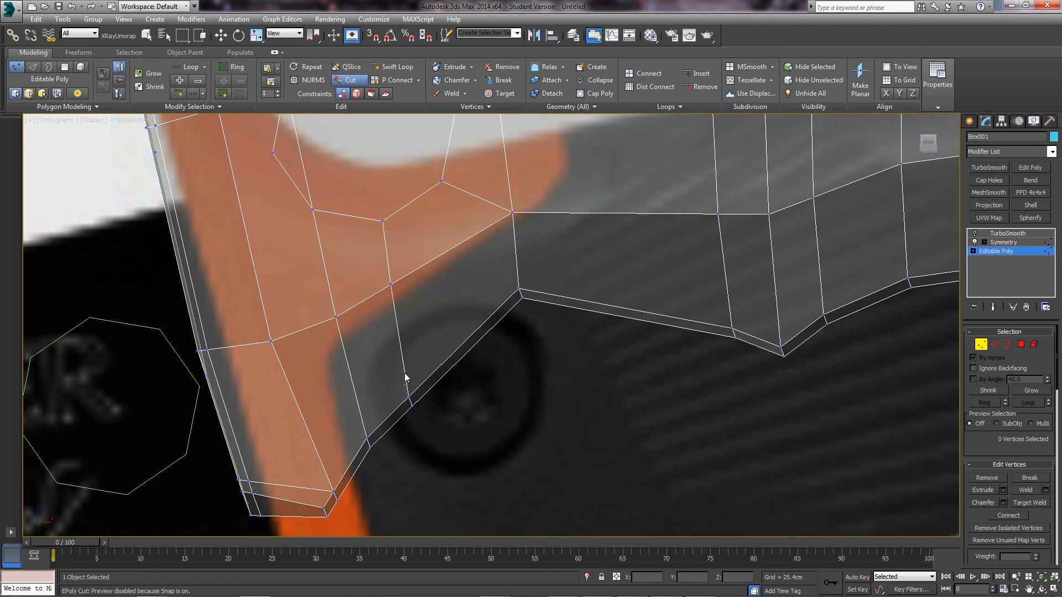
pyautogui.press('f')
pyautogui.scroll(-10, 393, 308)
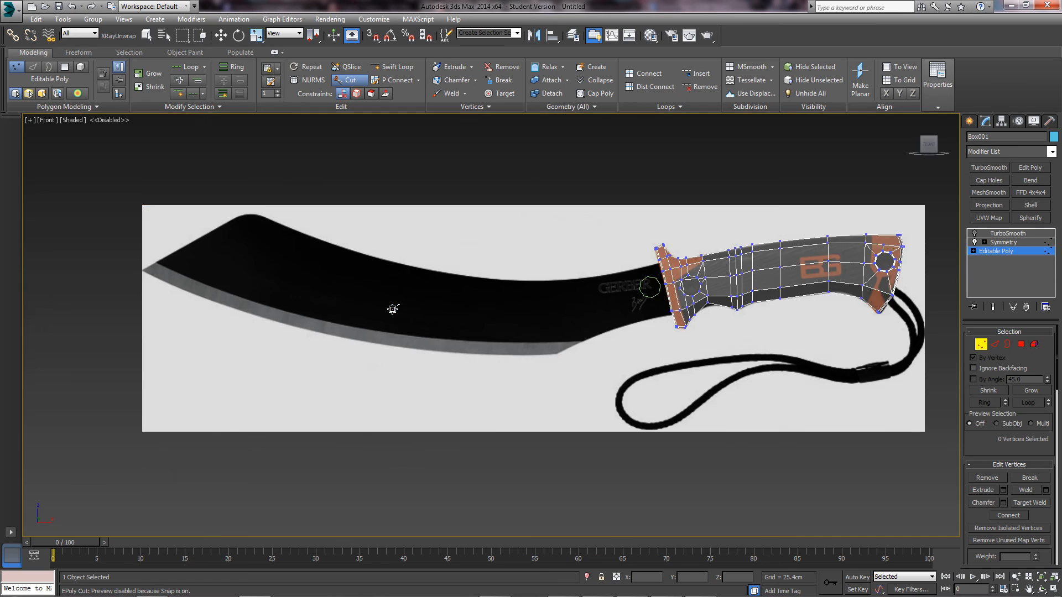
pyautogui.scroll(12, 398, 318)
pyautogui.moveTo(281, 365); pyautogui.dragTo(358, 337, button='middle')
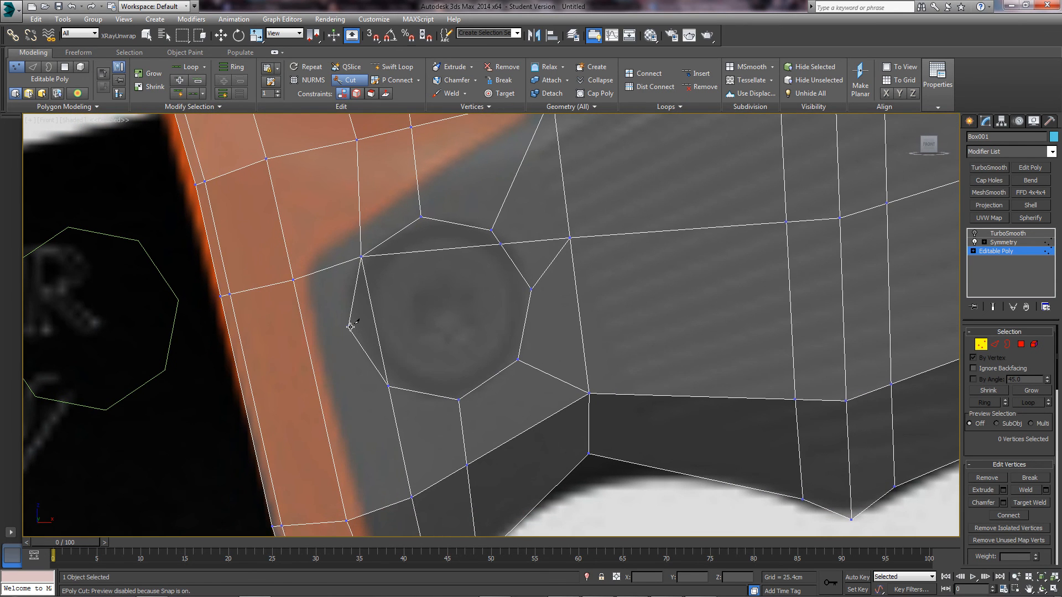
pyautogui.click(350, 327)
pyautogui.scroll(-2, 354, 332)
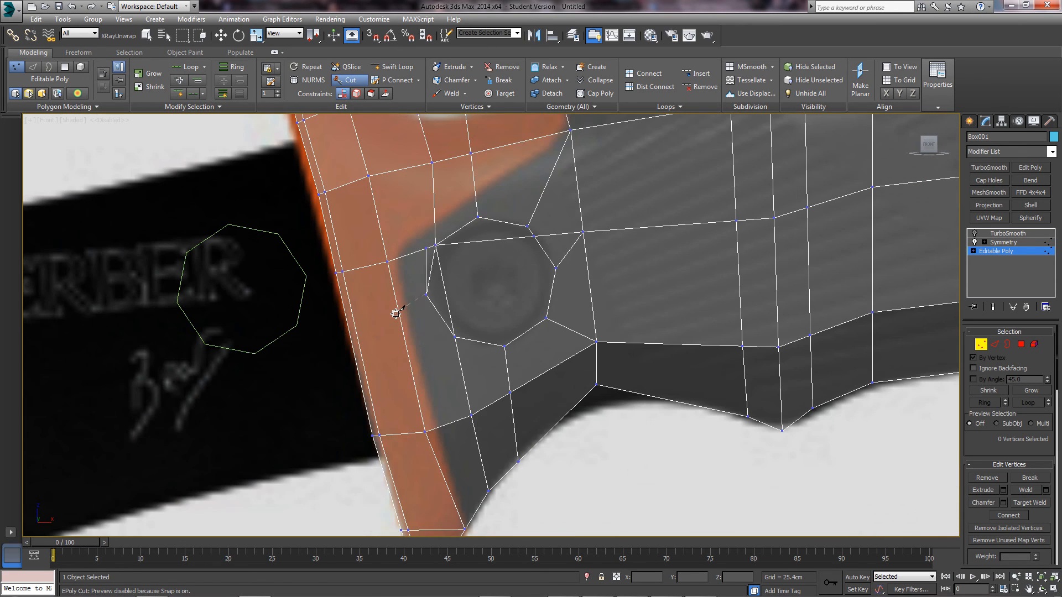
# - Finish the left-vertex cut below the hole, then slide vertex 86 down its edge
pyautogui.click(425, 431)
pyautogui.rightClick(491, 301)
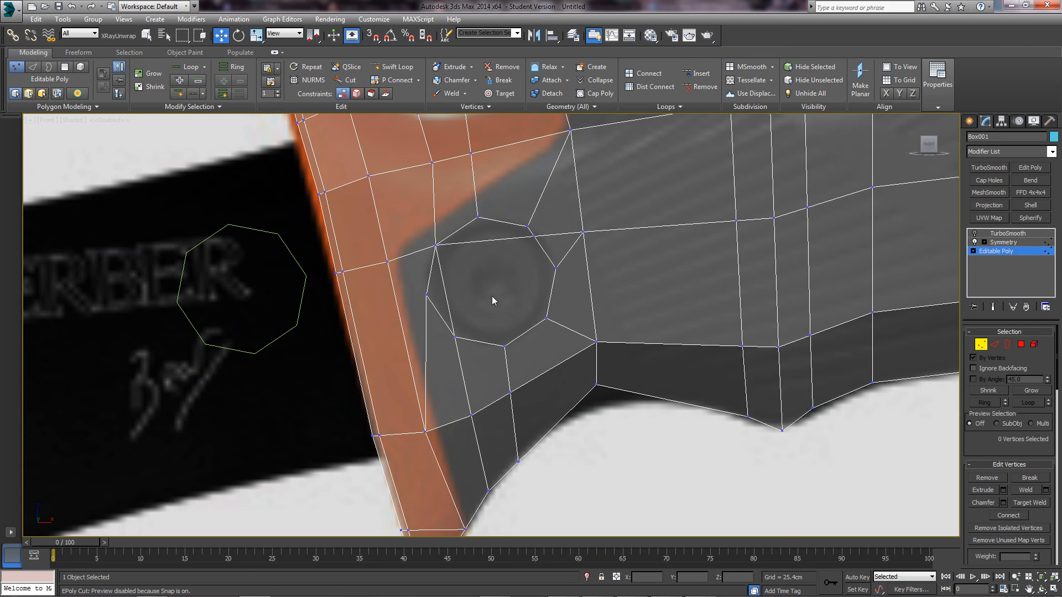
pyautogui.scroll(-3, 483, 285)
pyautogui.scroll(4, 490, 280)
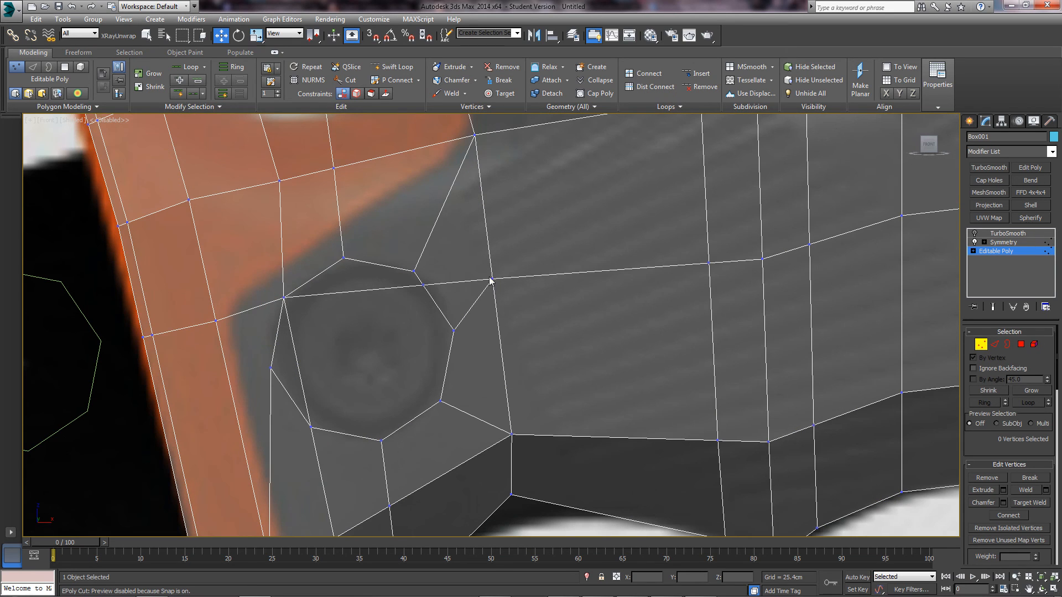
pyautogui.click(492, 280)
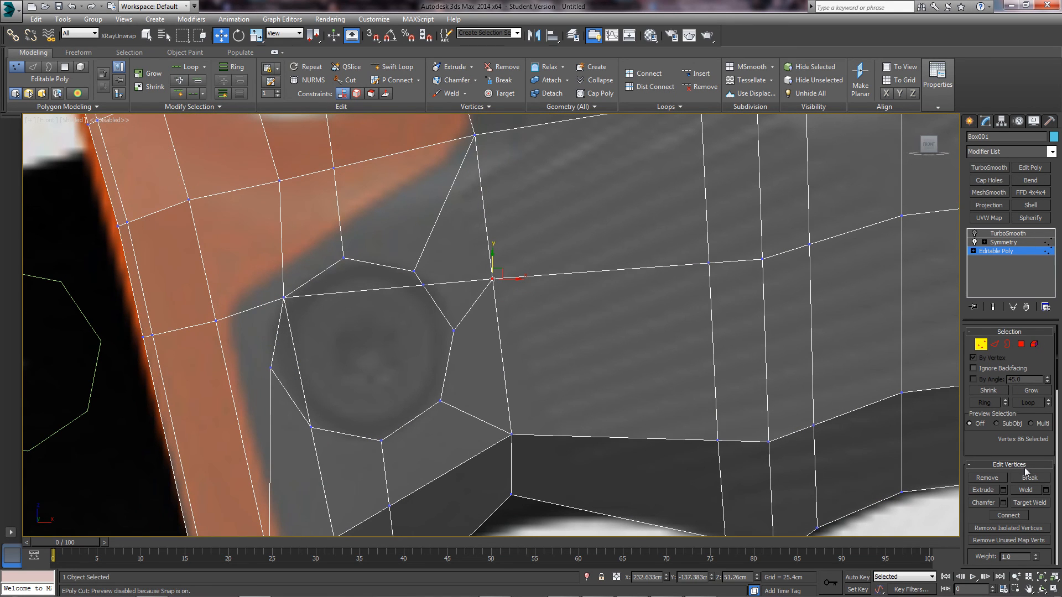
pyautogui.scroll(-3, 1039, 552)
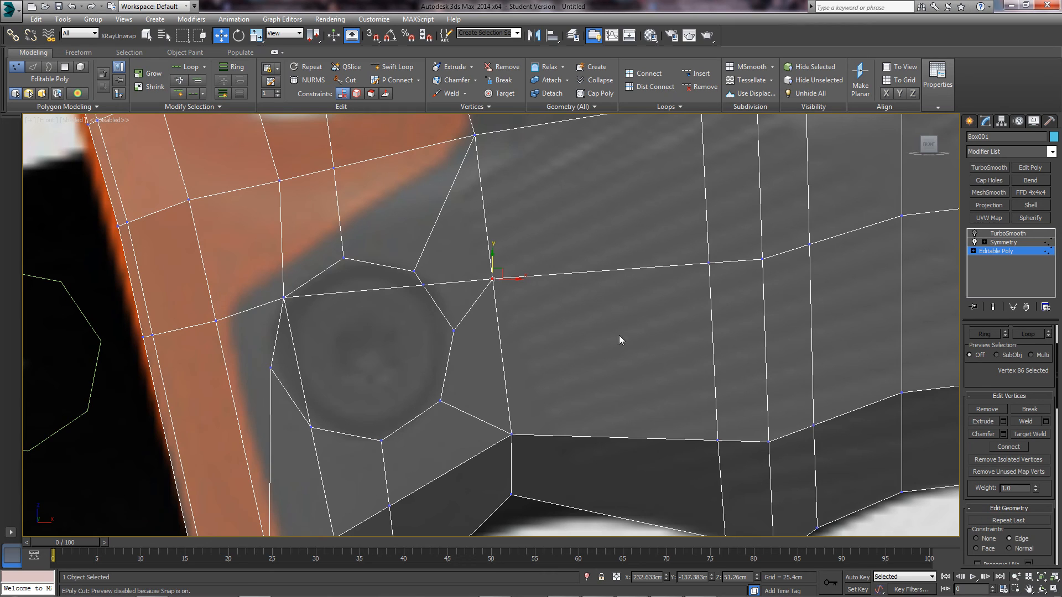
pyautogui.moveTo(494, 267); pyautogui.dragTo(502, 308)
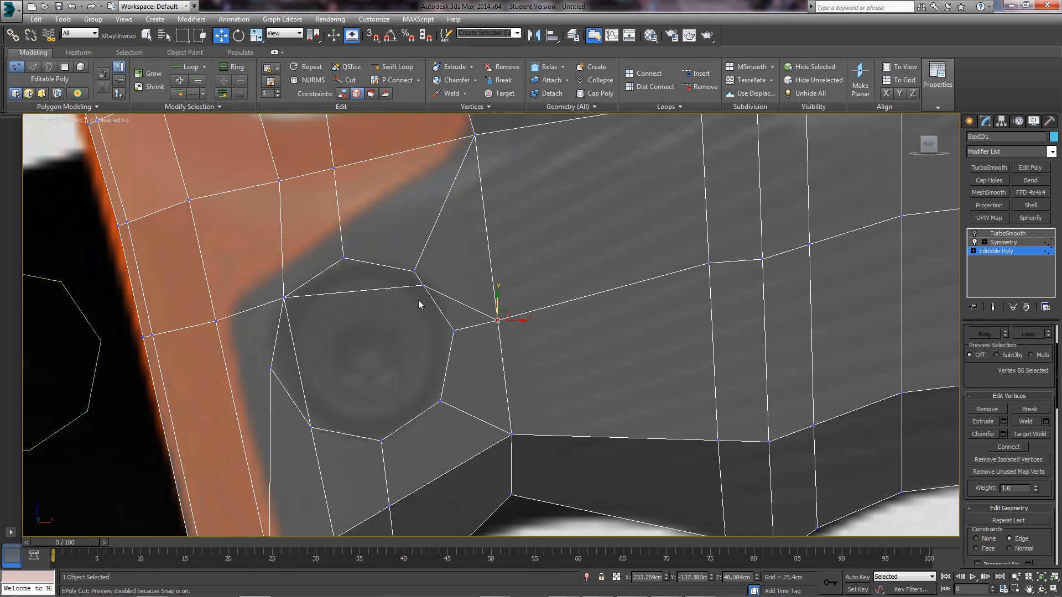
# - Cut a new edge from the screw-hole vertex across the rim strip toward the guard
pyautogui.moveTo(347, 433); pyautogui.dragTo(416, 396, button='middle')
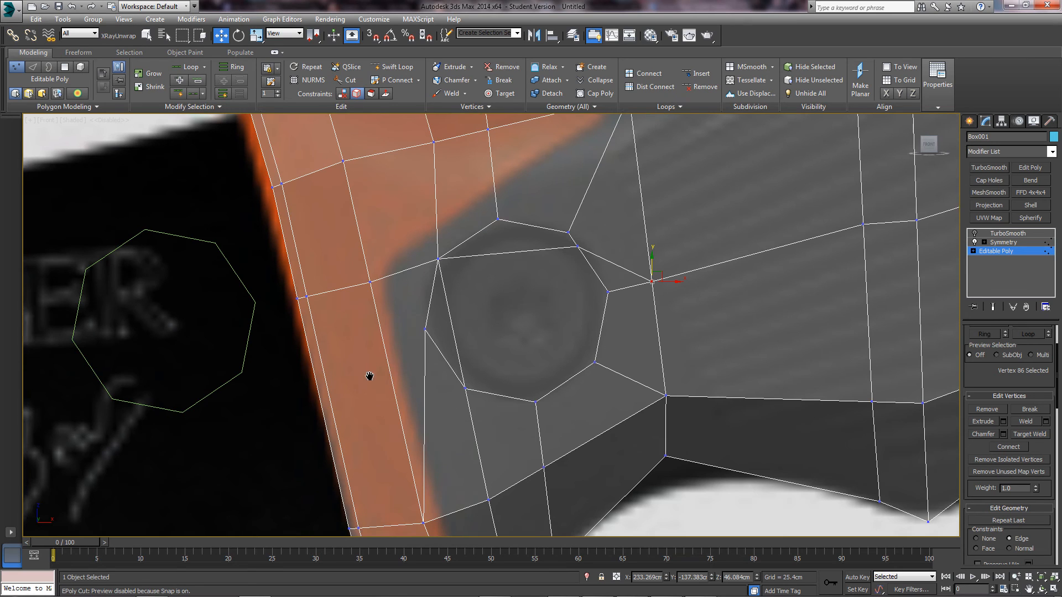
pyautogui.scroll(-3, 394, 374)
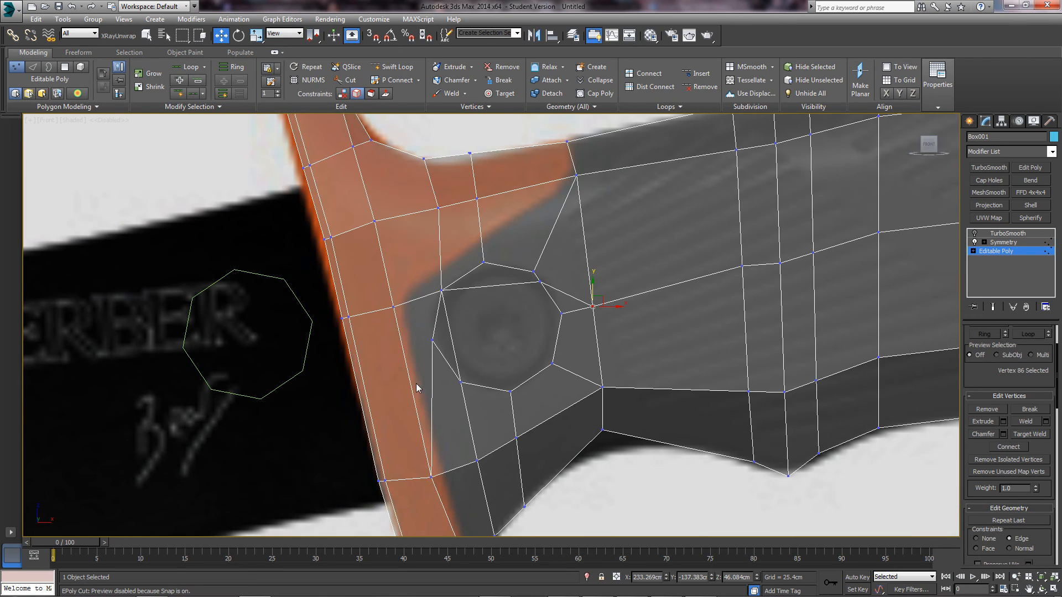
pyautogui.rightClick(415, 380)
pyautogui.click(397, 270)
pyautogui.rightClick(406, 283)
pyautogui.rightClick(406, 282)
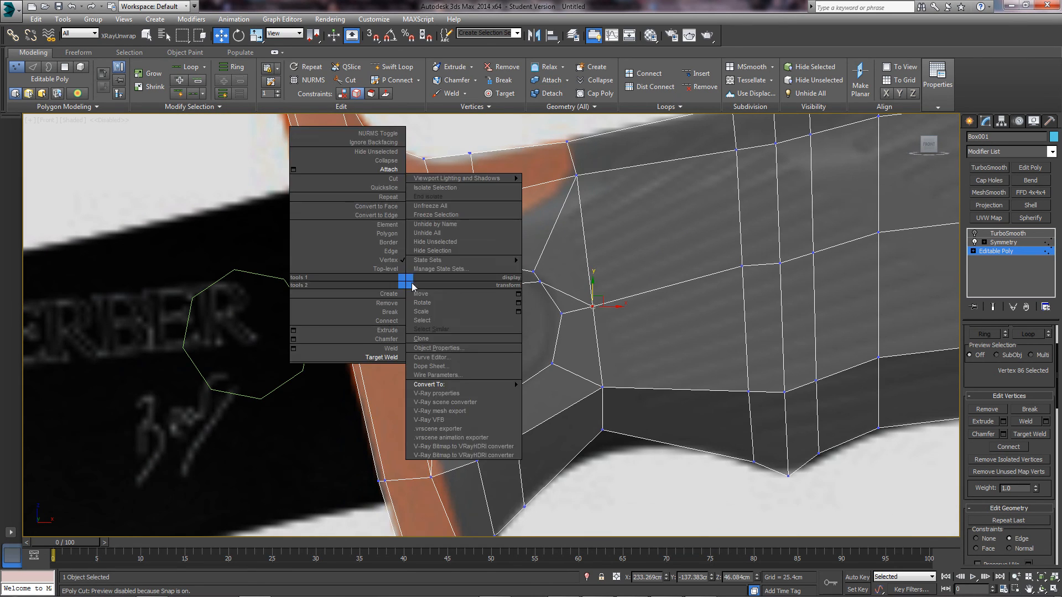
pyautogui.click(391, 178)
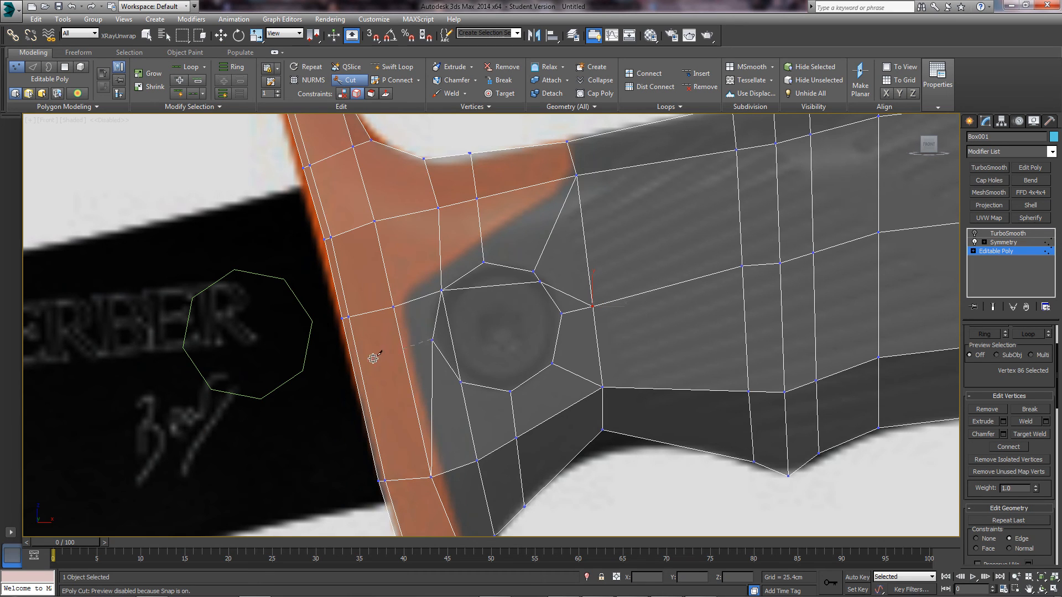
pyautogui.click(402, 348)
pyautogui.moveTo(351, 361)
pyautogui.keyDown('alt'); pyautogui.mouseDown(button='middle')
pyautogui.moveTo(373, 372)
pyautogui.moveTo(344, 372)
pyautogui.mouseUp(button='middle'); pyautogui.keyUp('alt')
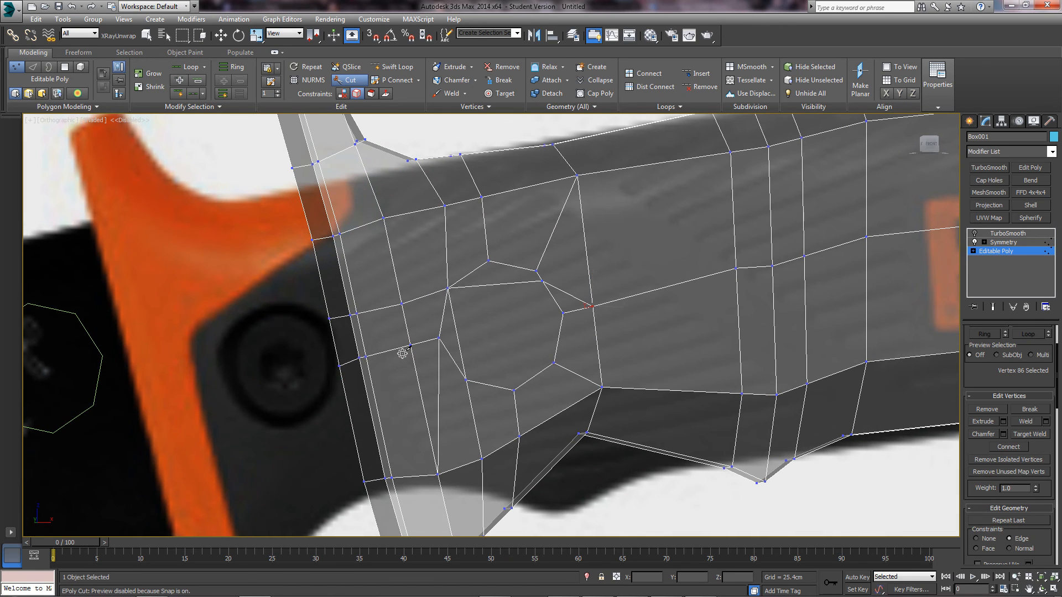
pyautogui.press('f')
pyautogui.press('w')
pyautogui.scroll(8, 470, 343)
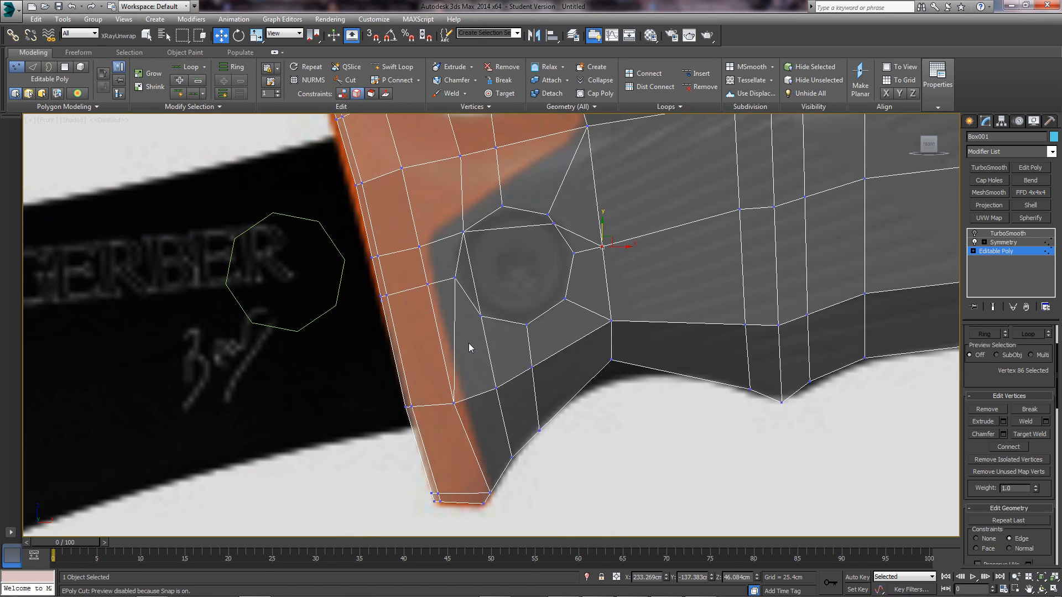
# - Select edges around the guard's lower end, then clear that edge selection
pyautogui.moveTo(469, 343); pyautogui.dragTo(484, 303, button='middle')
pyautogui.press('2')
pyautogui.moveTo(608, 429); pyautogui.dragTo(494, 285)
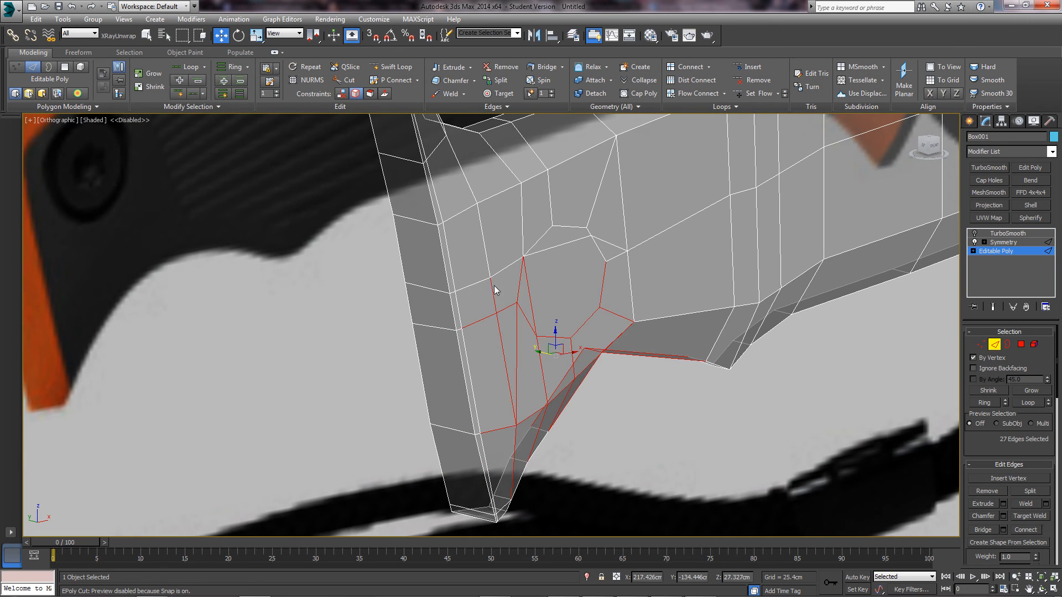
pyautogui.keyDown('alt'); pyautogui.moveTo(581, 344); pyautogui.dragTo(554, 329, button='middle'); pyautogui.keyUp('alt')
pyautogui.moveTo(685, 457); pyautogui.dragTo(462, 188)
pyautogui.press('f')
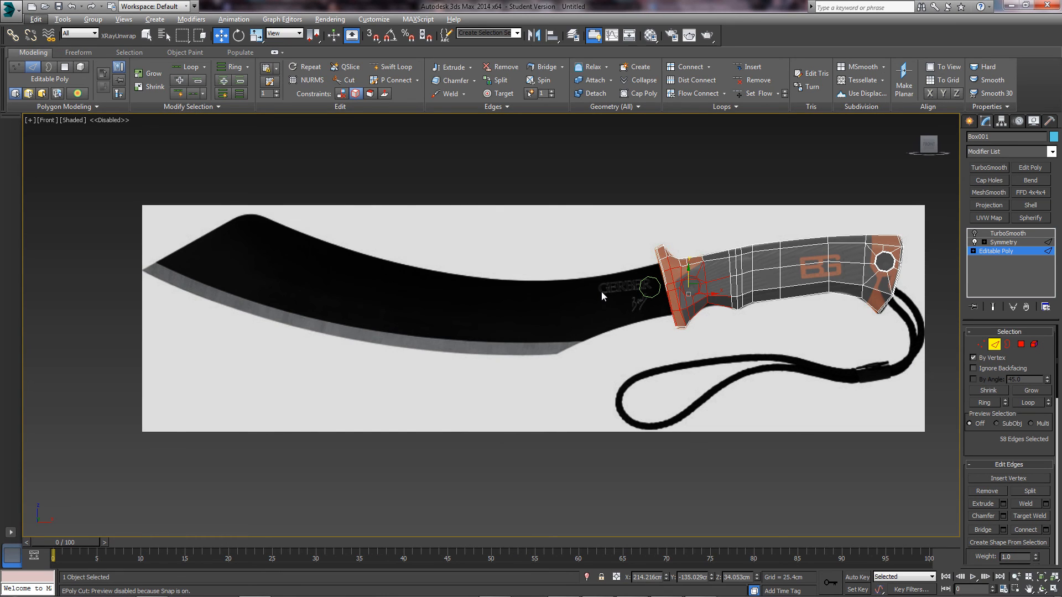
pyautogui.scroll(5, 581, 300)
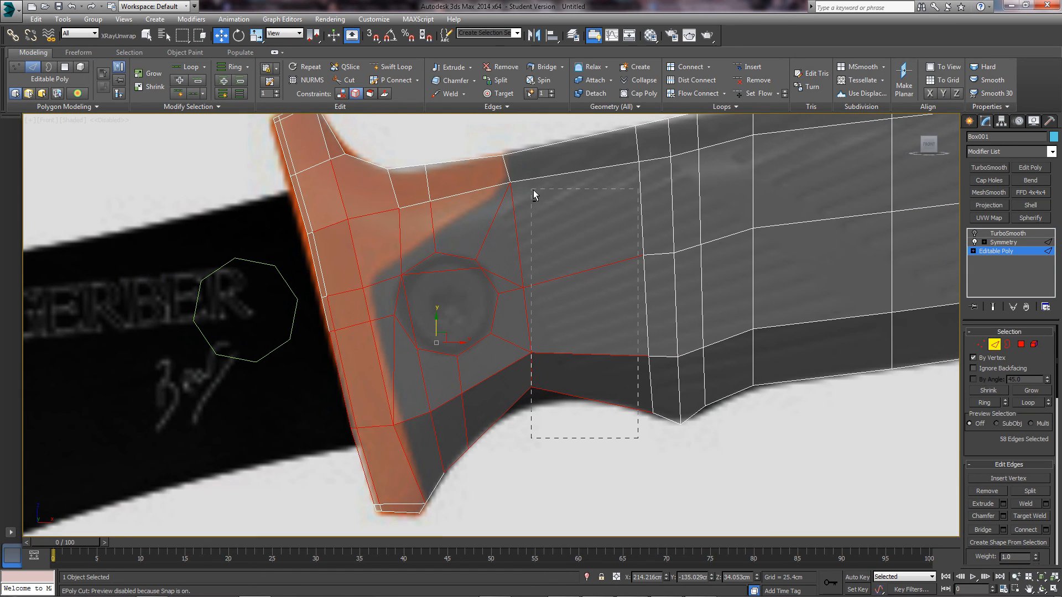
pyautogui.keyDown('alt'); pyautogui.moveTo(397, 449); pyautogui.dragTo(302, 379); pyautogui.keyUp('alt')
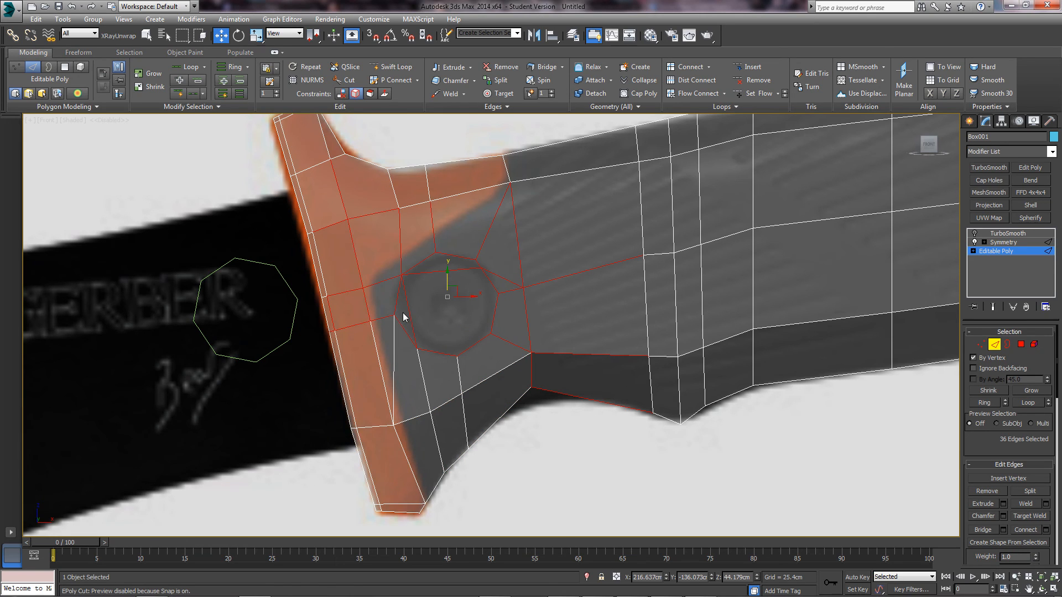
pyautogui.moveTo(406, 307); pyautogui.dragTo(426, 311)
# - Collapse Box001's Symmetry modifier into the editable mesh, confirming Yes
pyautogui.click(997, 344)
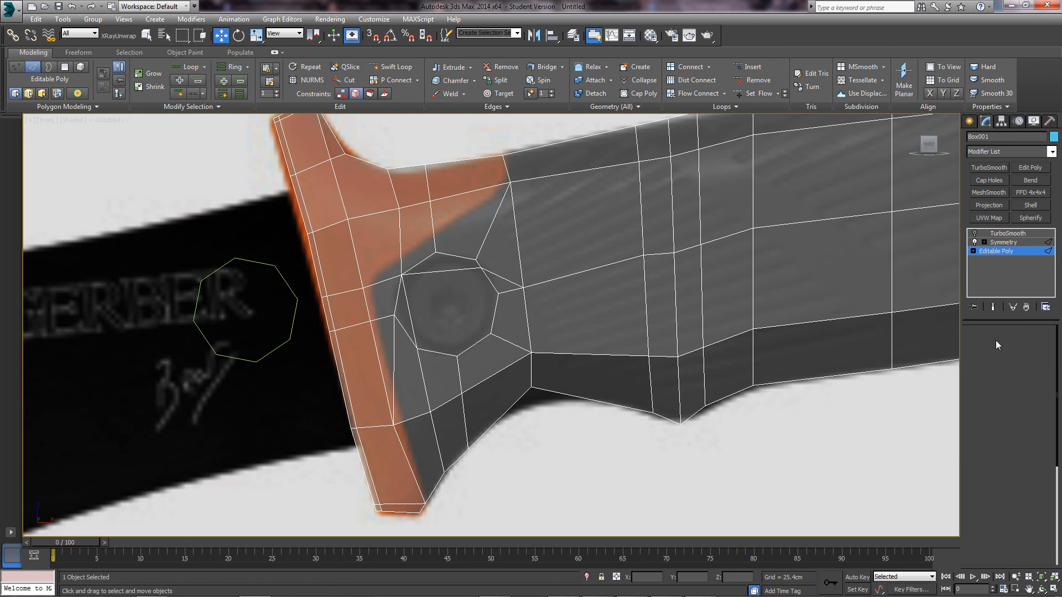
pyautogui.click(806, 384)
pyautogui.moveTo(804, 373); pyautogui.dragTo(792, 382, button='middle')
pyautogui.click(925, 279)
pyautogui.click(1007, 243)
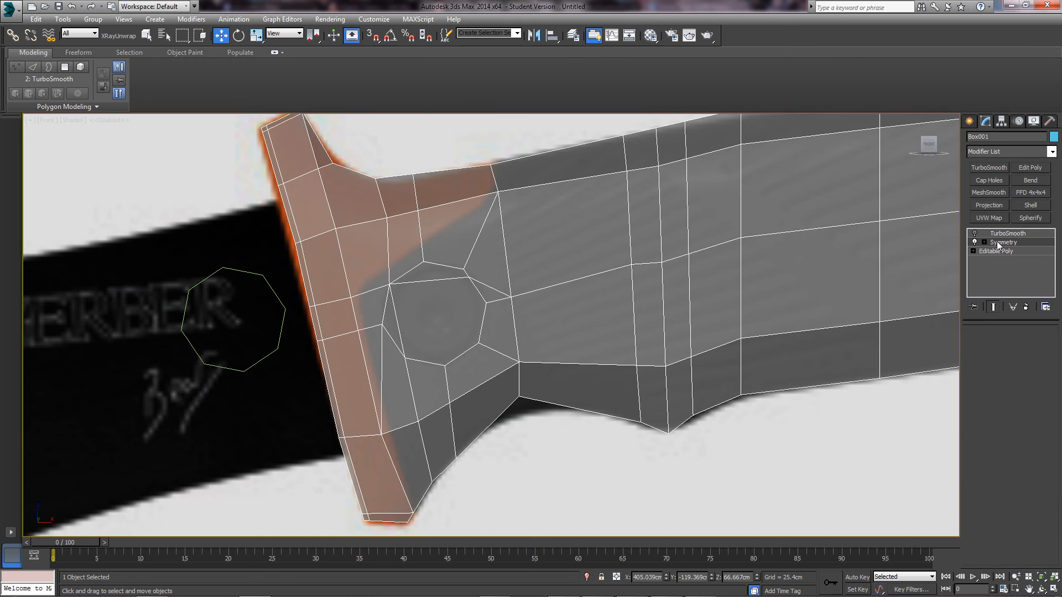
pyautogui.rightClick(1007, 242)
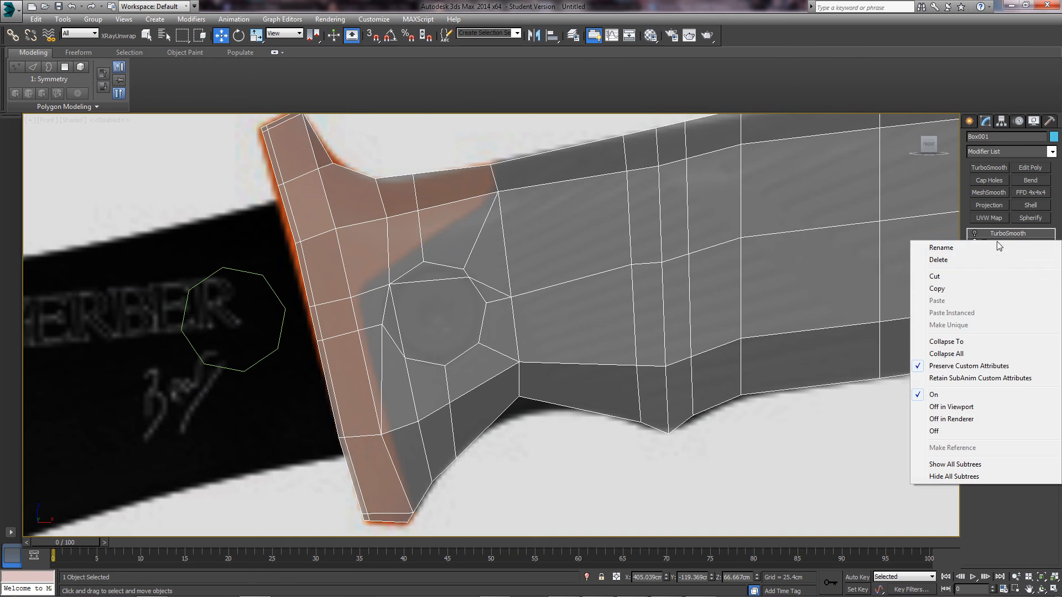
pyautogui.click(959, 343)
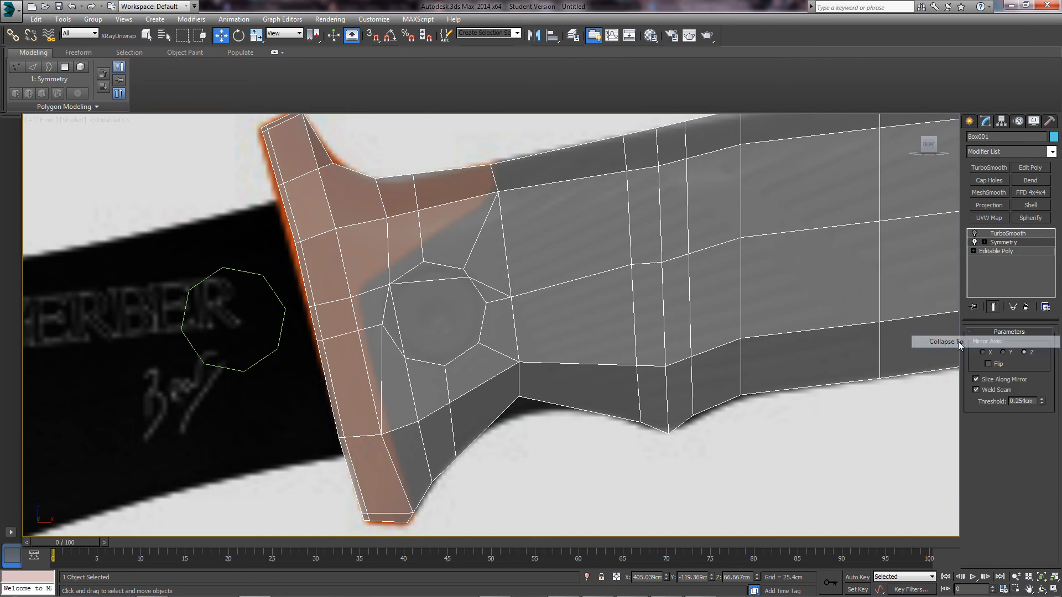
pyautogui.click(582, 349)
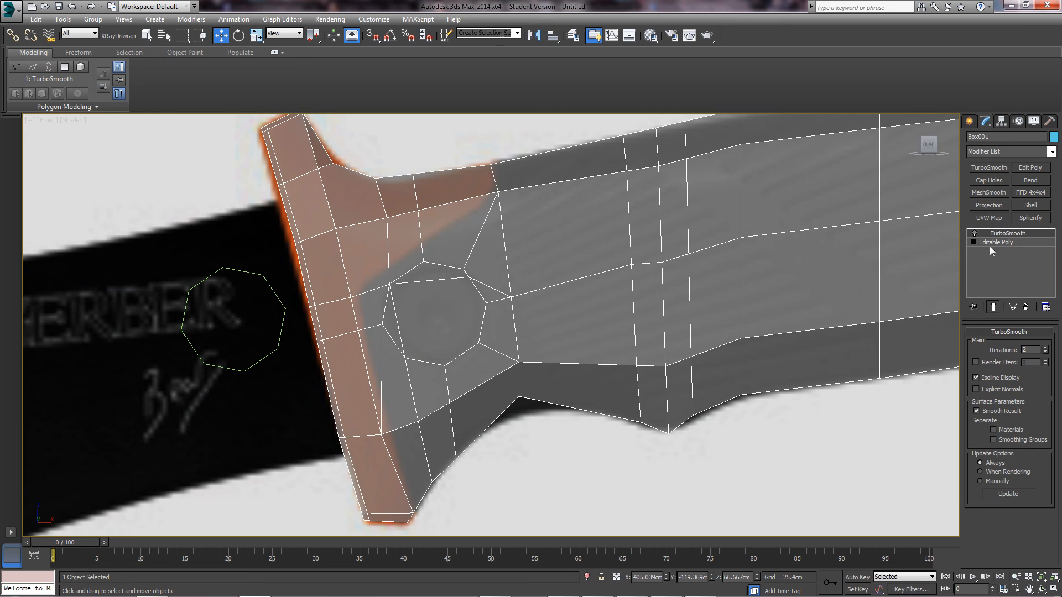
# - Delete the left and top inner edges beside the screw hole
pyautogui.click(993, 343)
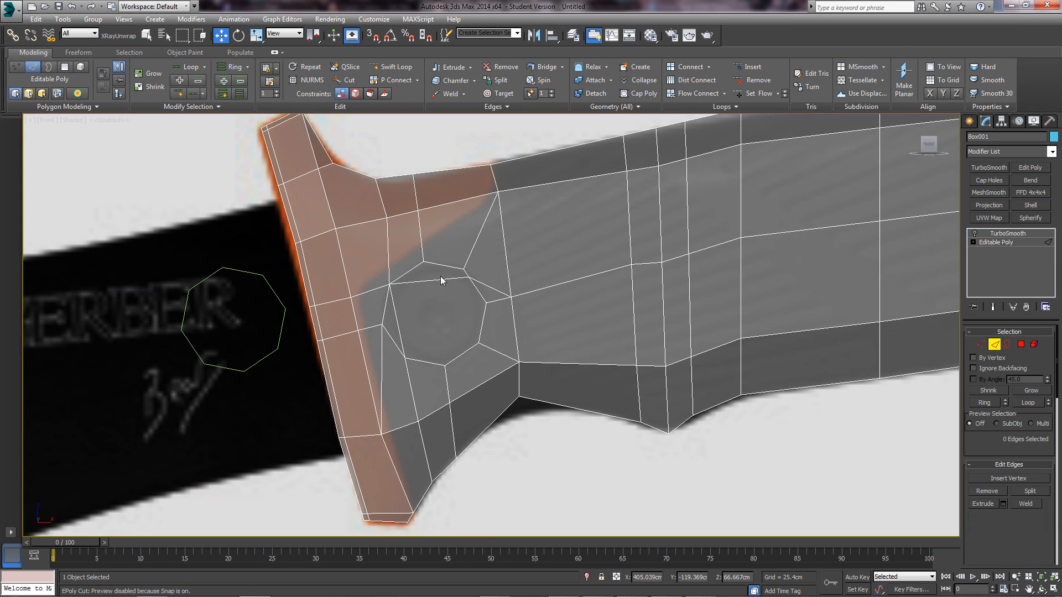
pyautogui.click(431, 282)
pyautogui.scroll(2, 430, 283)
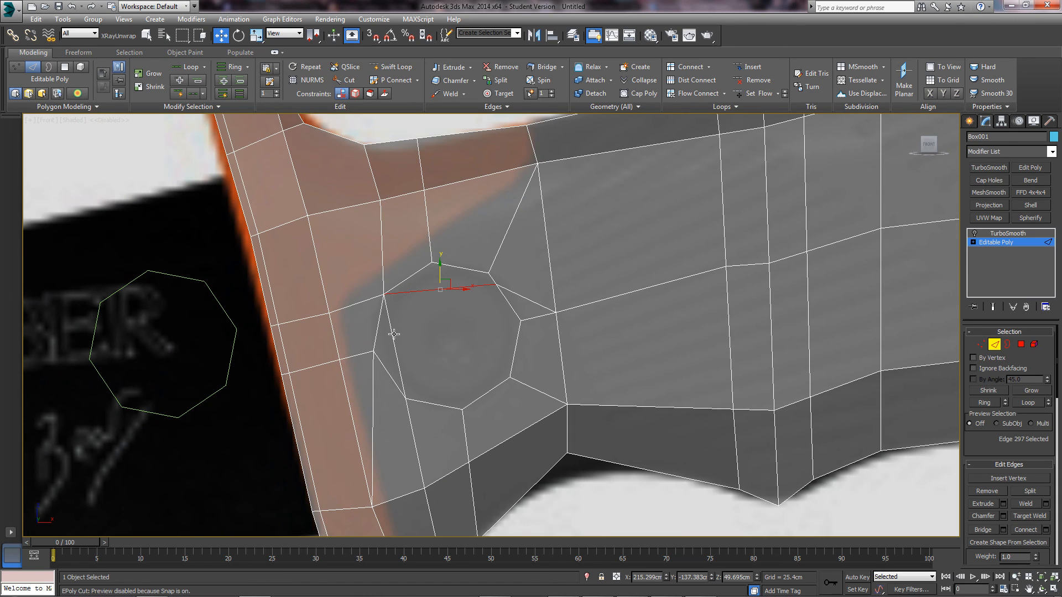
pyautogui.click(394, 332)
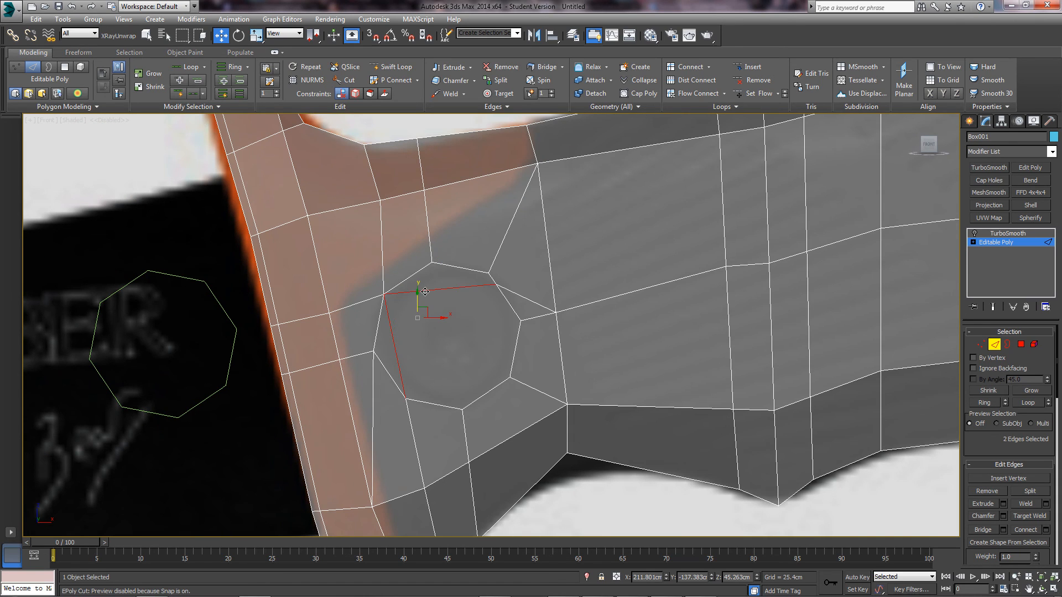
pyautogui.click(425, 292)
pyautogui.click(384, 334)
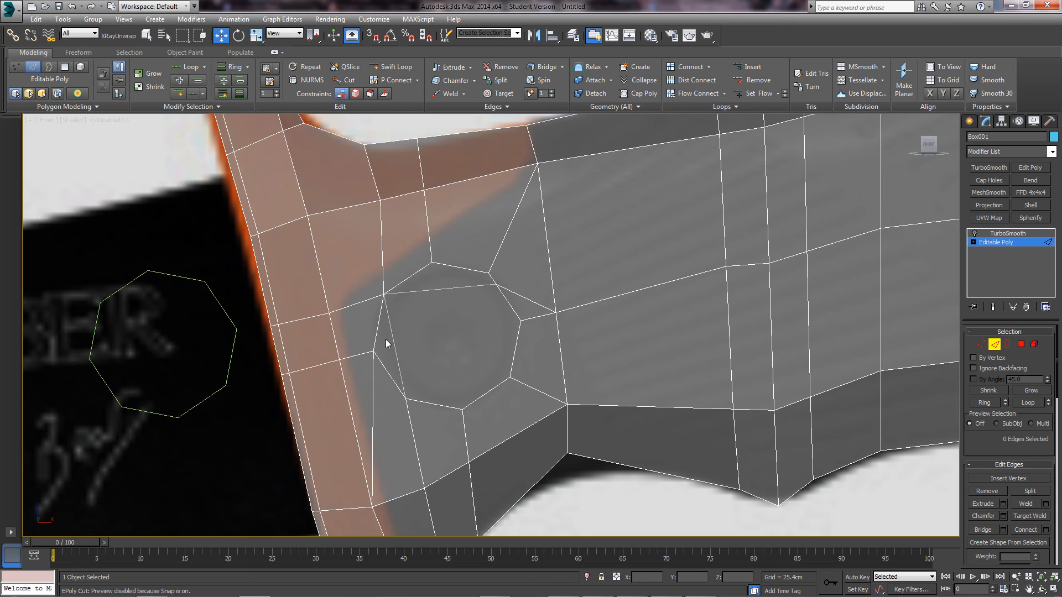
pyautogui.click(394, 340)
pyautogui.keyDown('ctrl'); pyautogui.click(437, 289); pyautogui.keyUp('ctrl')
pyautogui.press('BackSpace')
# - Select the vertical edges left of the screw hole and switch to vertex level
pyautogui.doubleClick(374, 389)
pyautogui.moveTo(394, 343); pyautogui.dragTo(372, 273, button='middle')
pyautogui.moveTo(461, 382); pyautogui.dragTo(463, 421, button='middle')
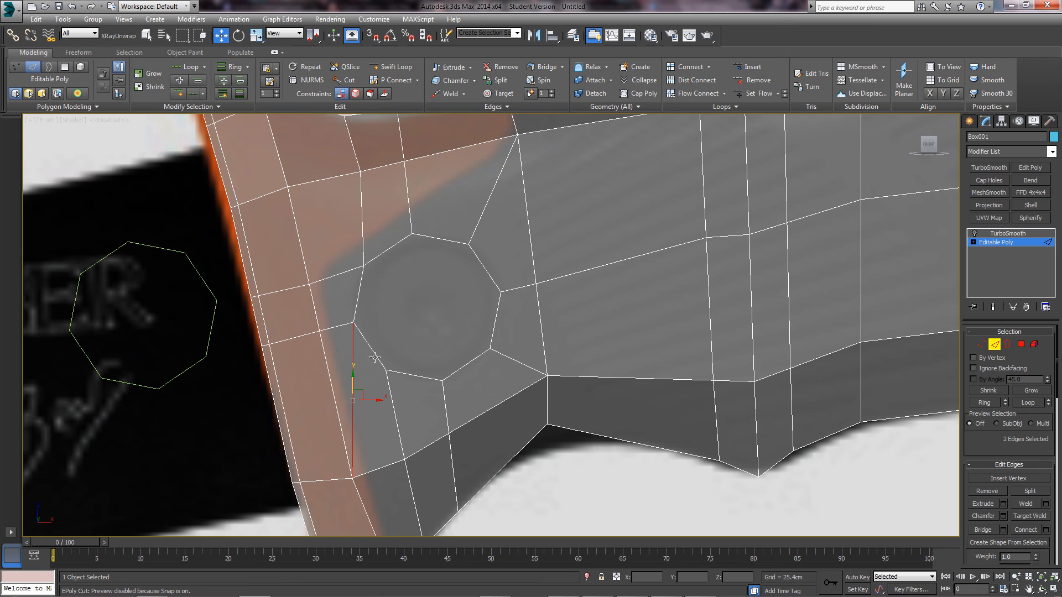
pyautogui.press('1')
pyautogui.moveTo(393, 344); pyautogui.dragTo(373, 330, button='middle')
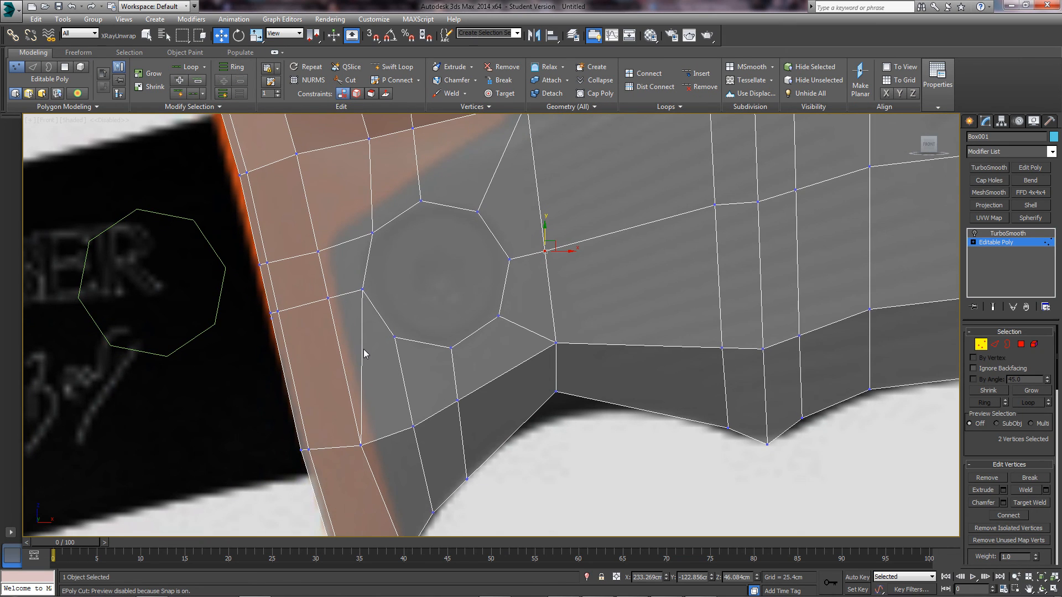
# - Turn on Edge constraint and slide the vertices around the octagon along their edges
pyautogui.press('2')
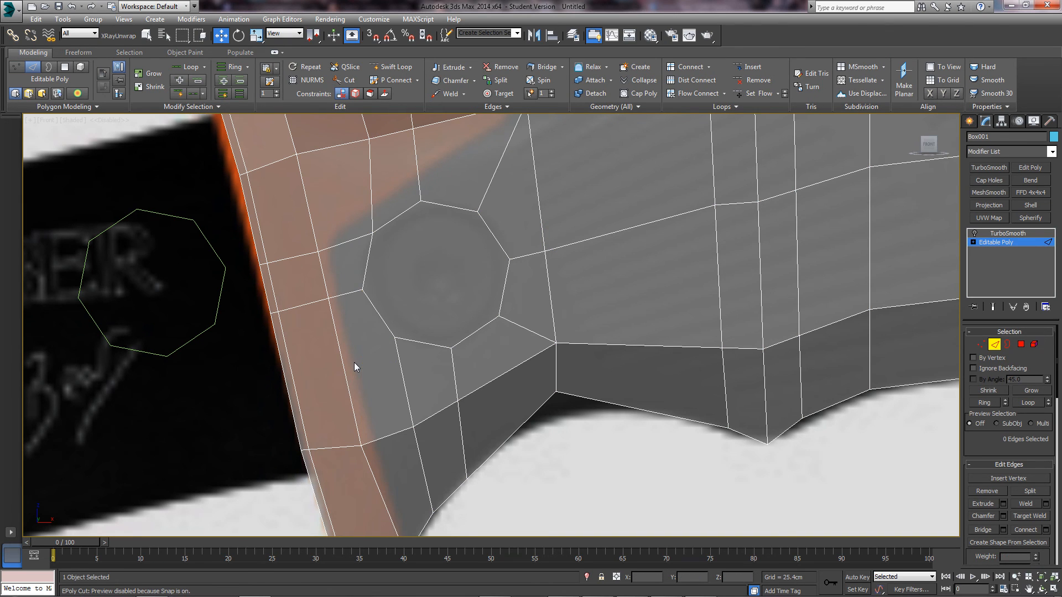
pyautogui.scroll(-4, 403, 299)
pyautogui.press('1')
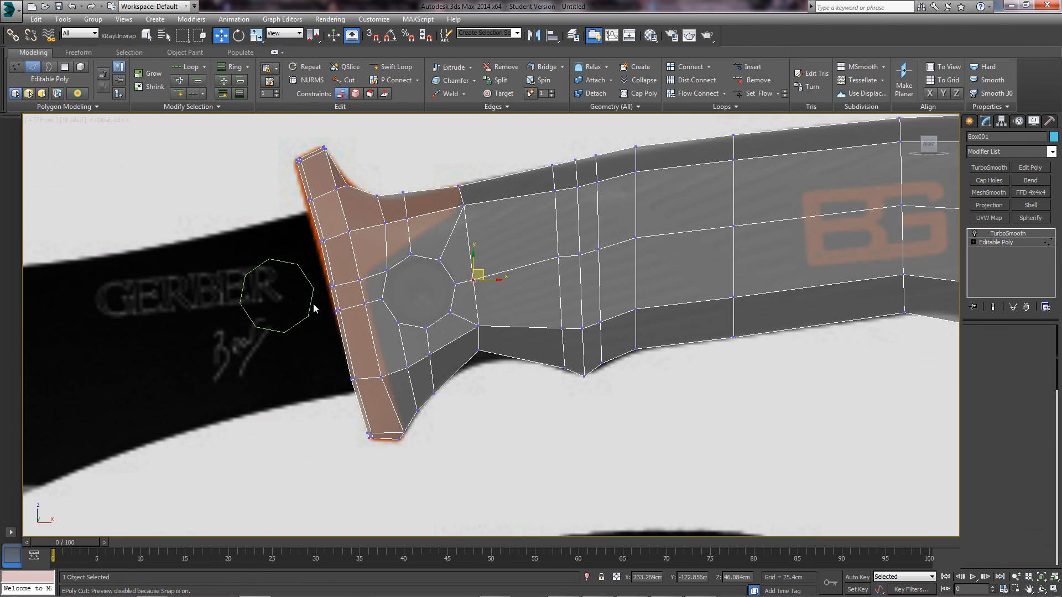
pyautogui.scroll(4, 349, 319)
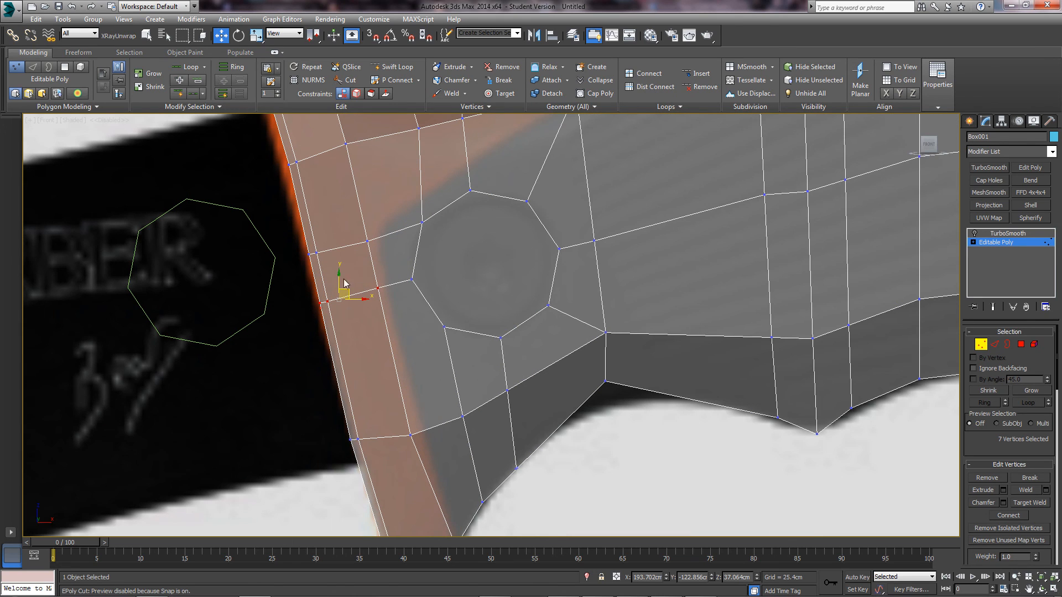
pyautogui.scroll(-3, 1038, 487)
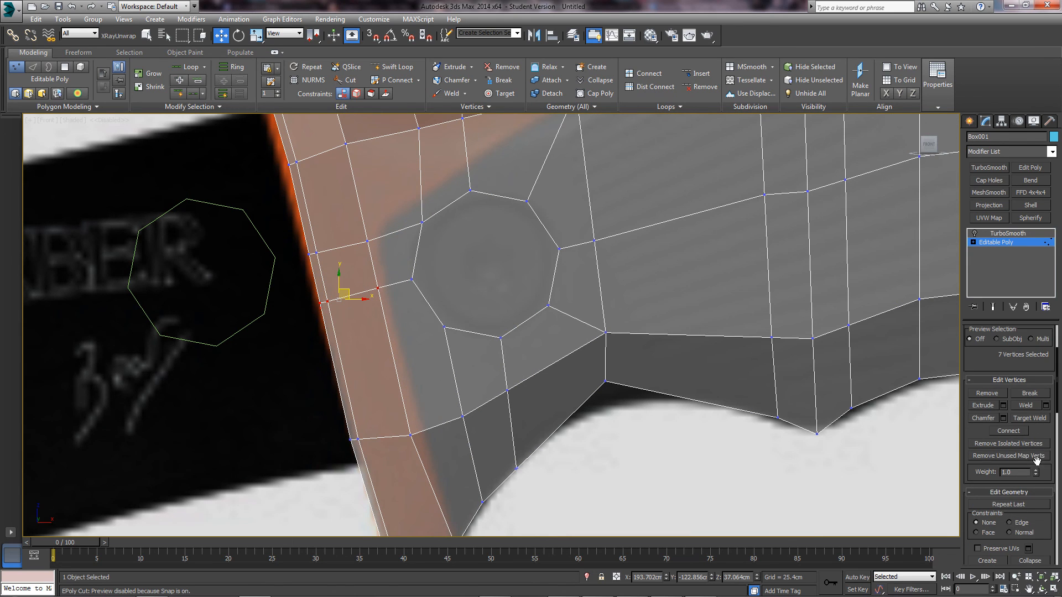
pyautogui.click(1009, 523)
pyautogui.moveTo(343, 291); pyautogui.dragTo(409, 288)
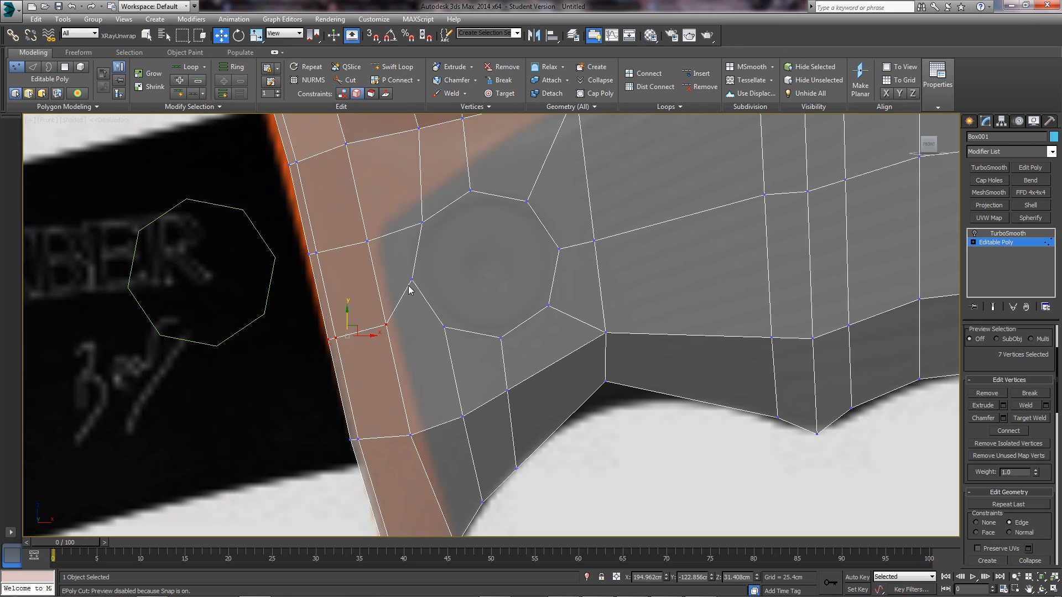
pyautogui.scroll(-5, 444, 360)
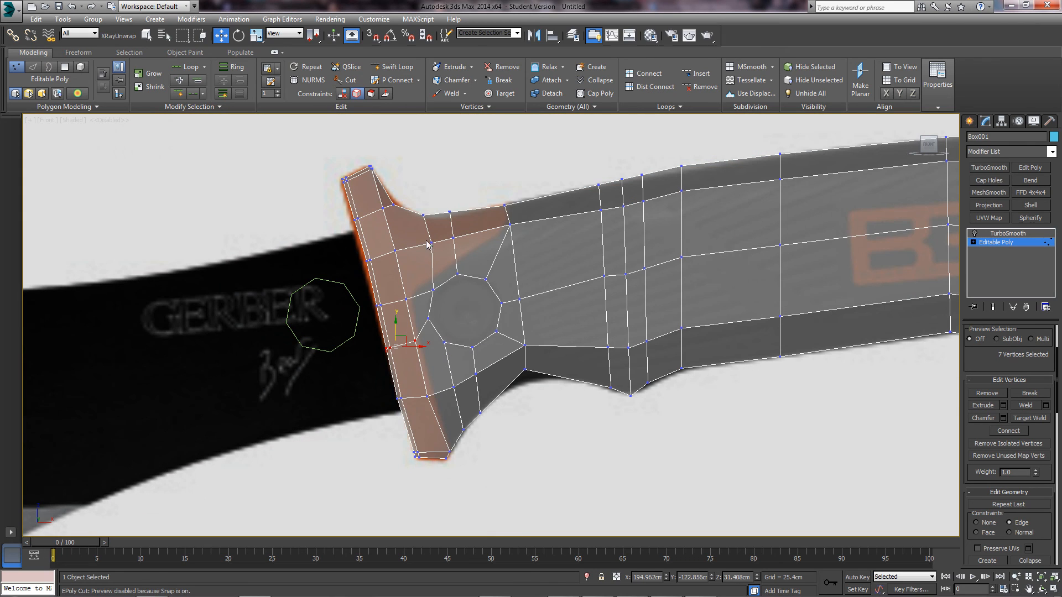
pyautogui.moveTo(441, 247); pyautogui.dragTo(434, 243)
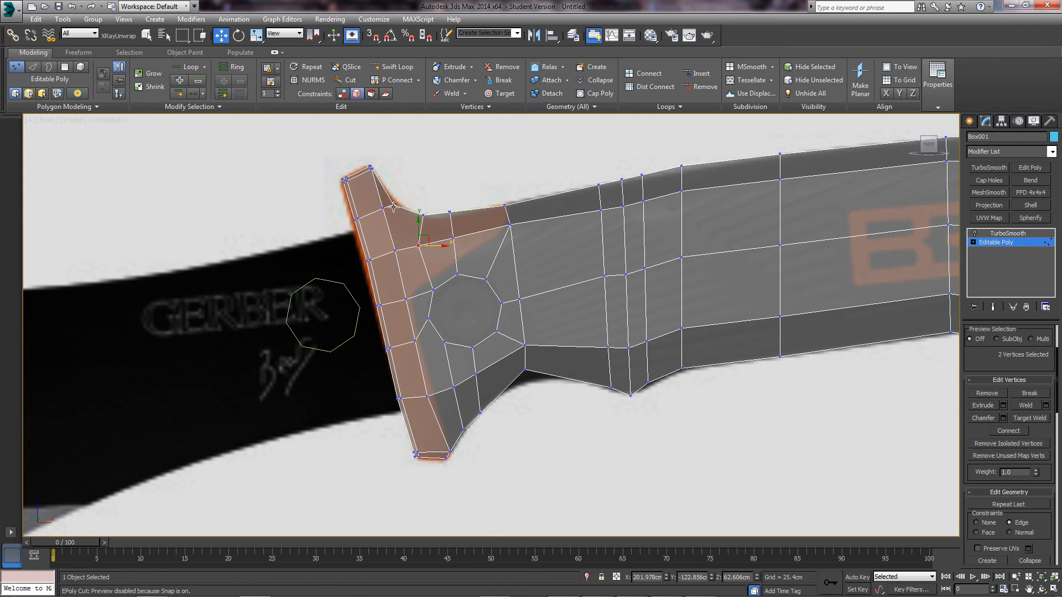
pyautogui.click(543, 418)
# - Select the octagonal screw-hole face at Polygon level and make the handle opaque
pyautogui.moveTo(491, 380); pyautogui.dragTo(386, 393, button='middle')
pyautogui.scroll(-3, 386, 393)
pyautogui.scroll(3, 407, 363)
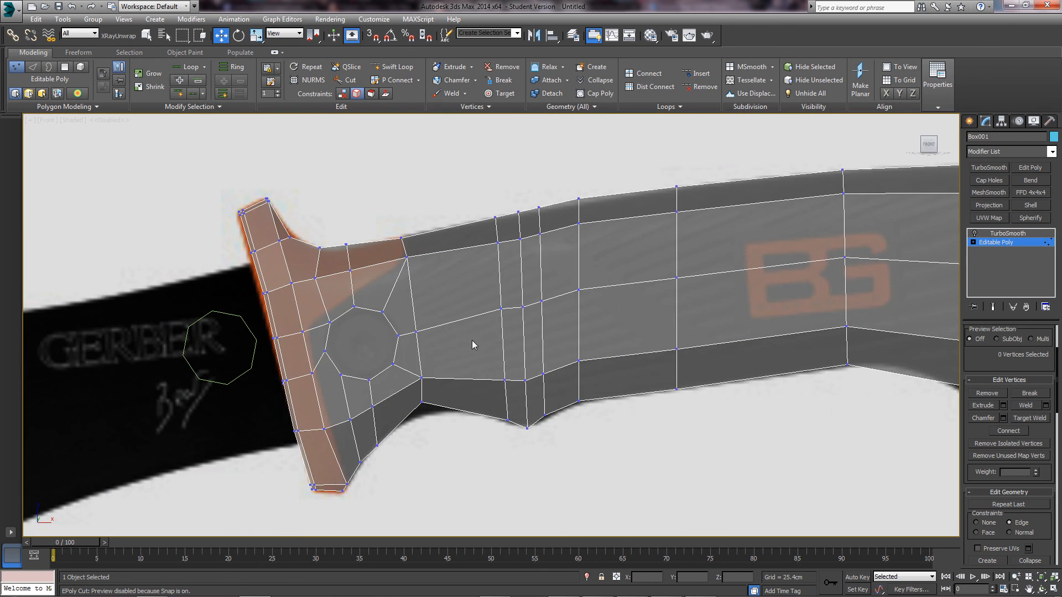
pyautogui.scroll(4, 351, 351)
pyautogui.scroll(2, 1033, 353)
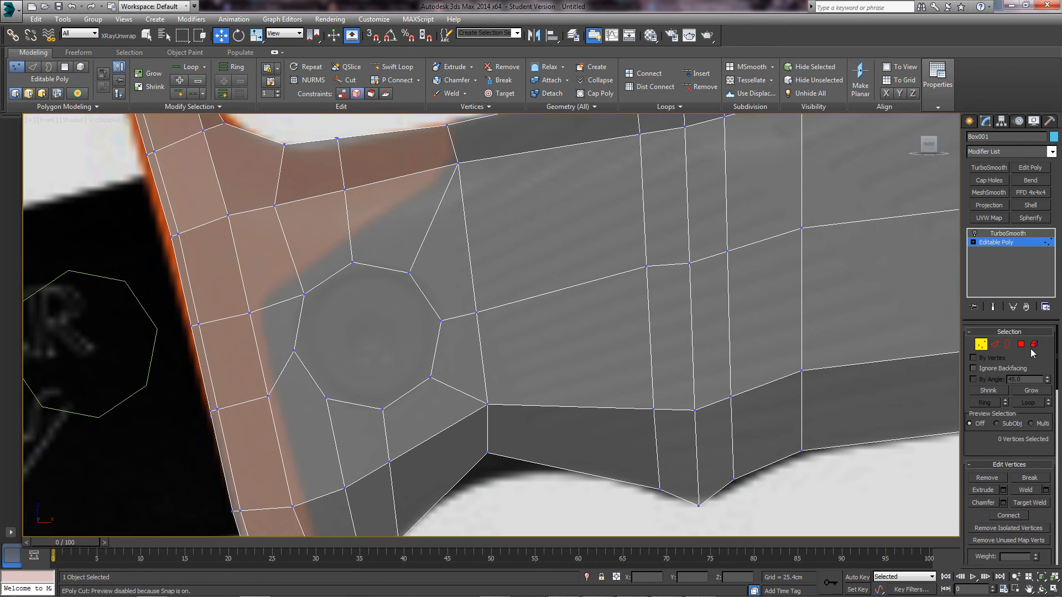
pyautogui.click(1020, 344)
pyautogui.click(397, 322)
pyautogui.keyDown('alt'); pyautogui.moveTo(398, 323); pyautogui.dragTo(495, 333, button='middle'); pyautogui.keyUp('alt')
pyautogui.hotkey('alt', 'x')
pyautogui.scroll(2, 495, 333)
# - Inset the octagonal face by 0.6cm
pyautogui.click(1045, 504)
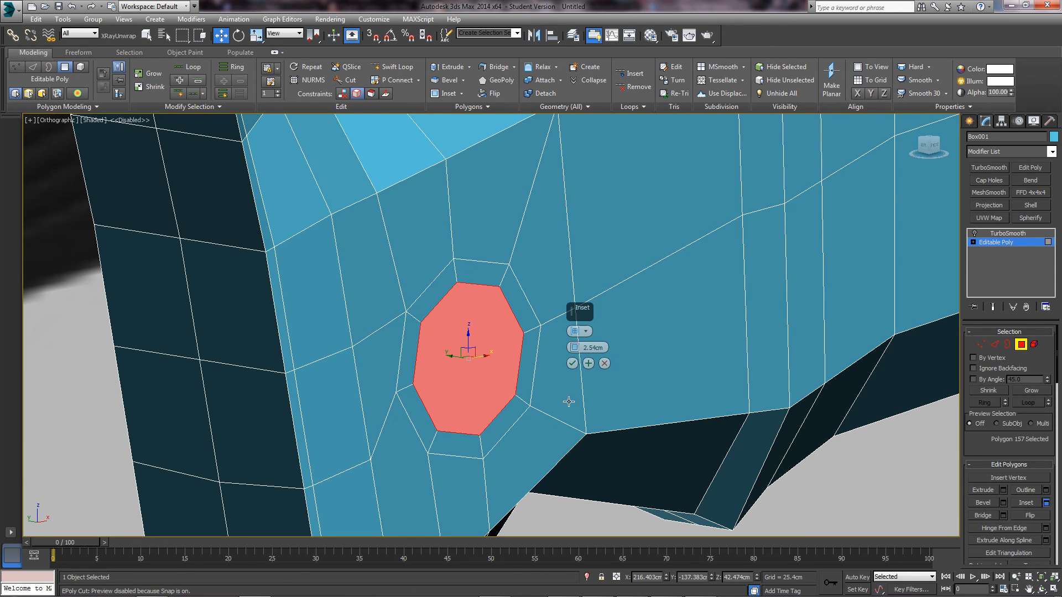
pyautogui.moveTo(575, 347); pyautogui.dragTo(573, 363)
pyautogui.keyDown('alt'); pyautogui.moveTo(564, 348); pyautogui.dragTo(515, 330, button='middle'); pyautogui.keyUp('alt')
pyautogui.scroll(3, 514, 326)
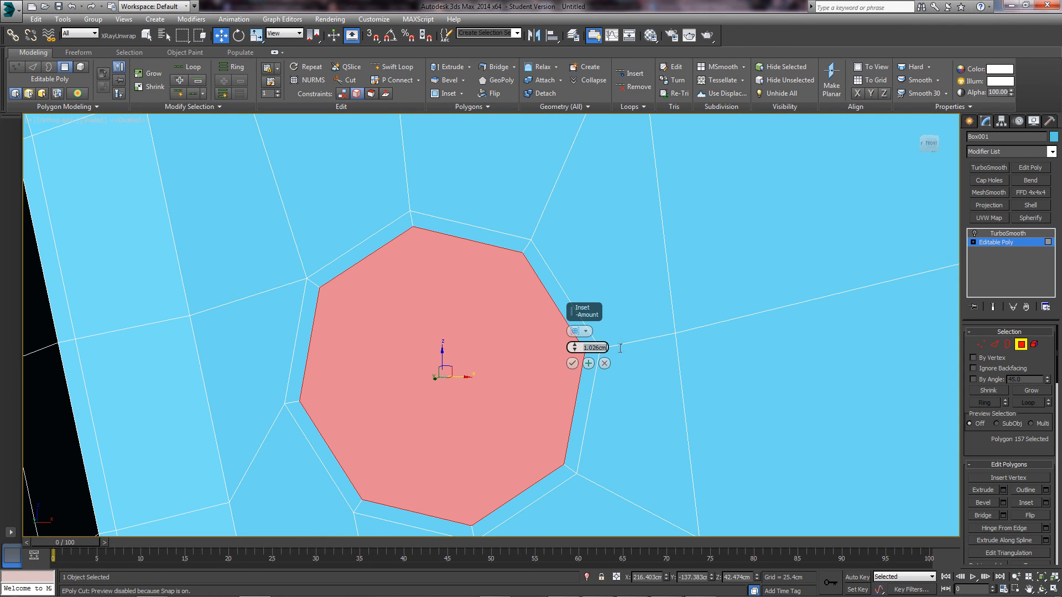
pyautogui.write('6')
pyautogui.press('Return')
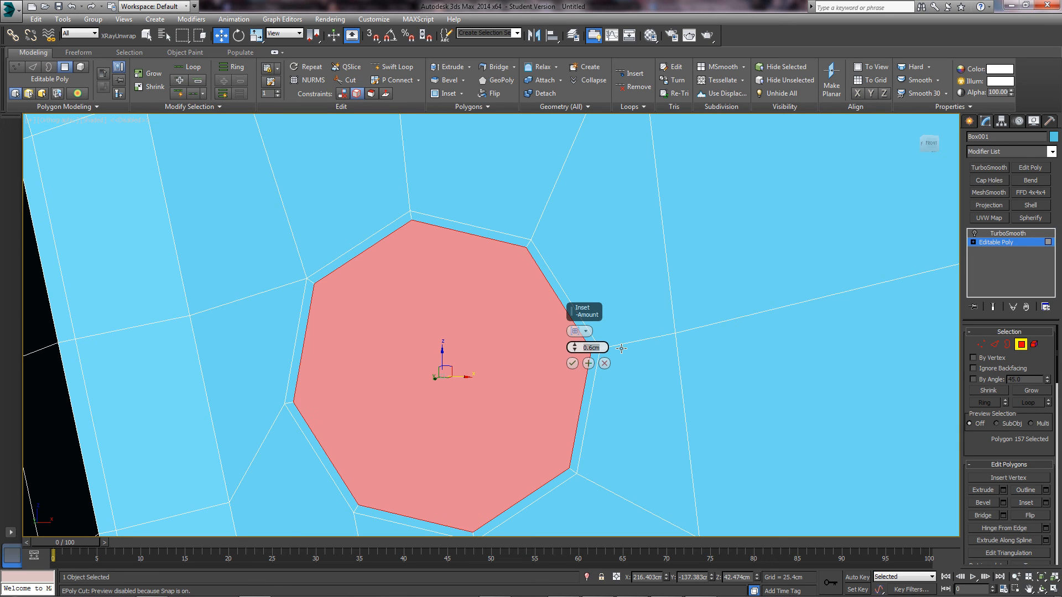
pyautogui.click(576, 363)
# - Extrude the face inward with a negative height several times to deepen the hole
pyautogui.keyDown('alt'); pyautogui.moveTo(509, 349); pyautogui.dragTo(817, 444, button='middle'); pyautogui.keyUp('alt')
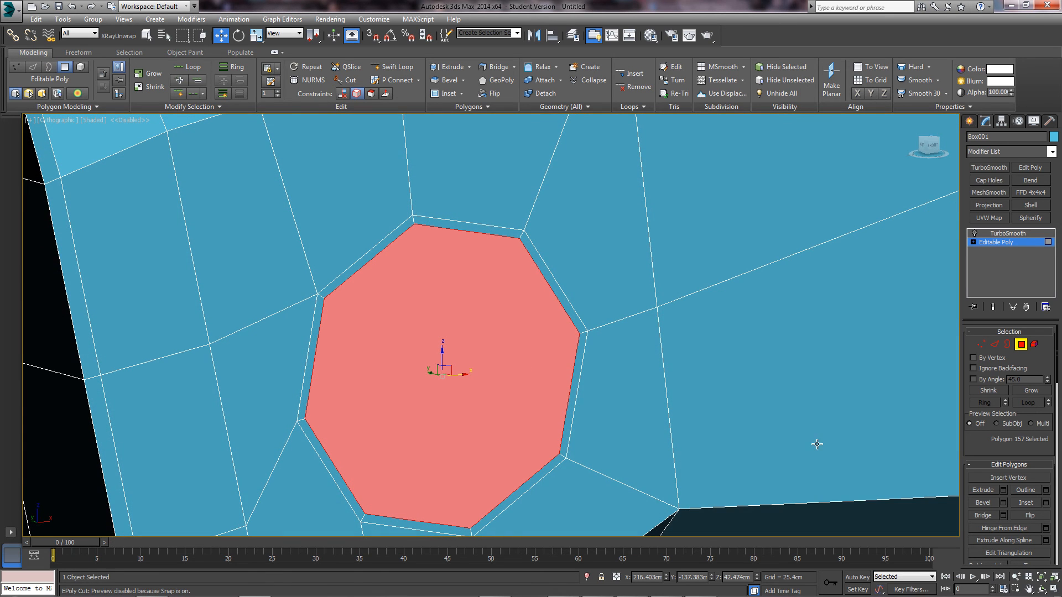
pyautogui.click(1003, 492)
pyautogui.keyDown('alt'); pyautogui.moveTo(462, 387); pyautogui.dragTo(531, 375, button='middle'); pyautogui.keyUp('alt')
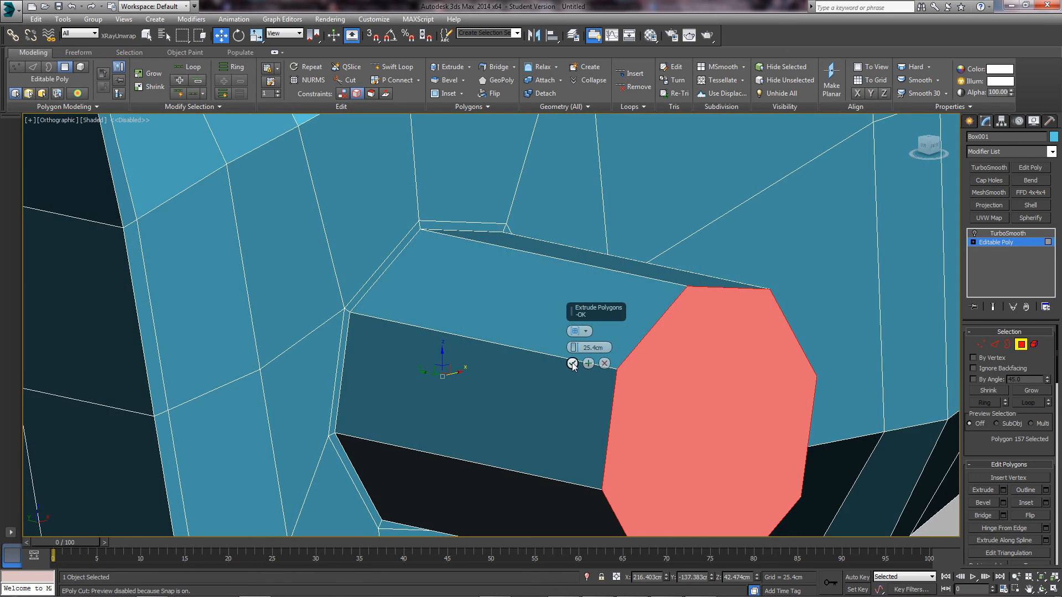
pyautogui.rightClick(573, 348)
pyautogui.moveTo(573, 348); pyautogui.dragTo(570, 304)
pyautogui.doubleClick(589, 364)
pyautogui.doubleClick(588, 364)
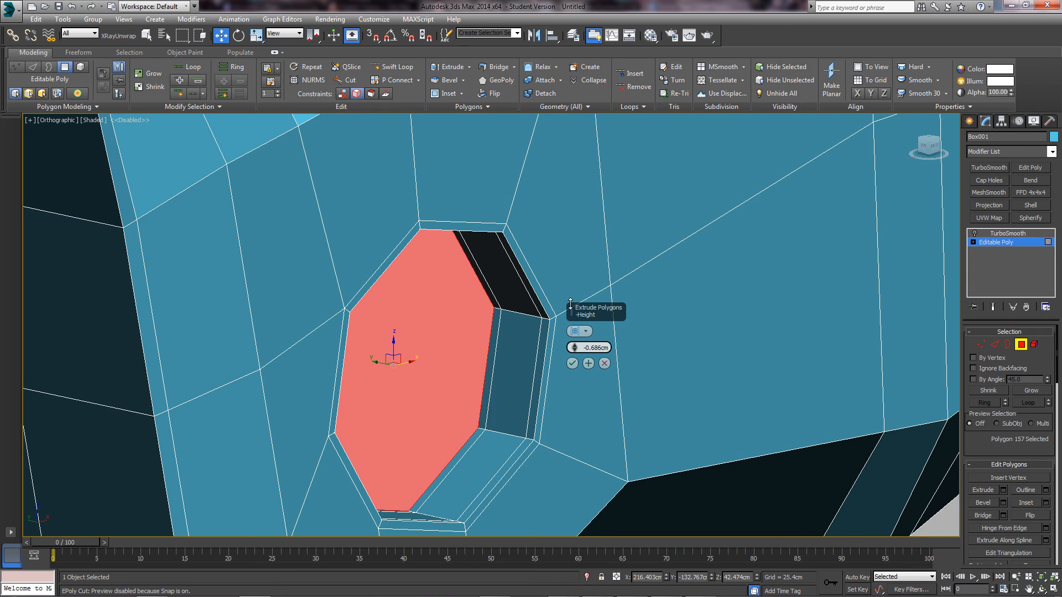
# - Add another inset rim inside the recessed face and leave Polygon level
pyautogui.click(1045, 503)
pyautogui.click(572, 363)
pyautogui.scroll(-3, 574, 359)
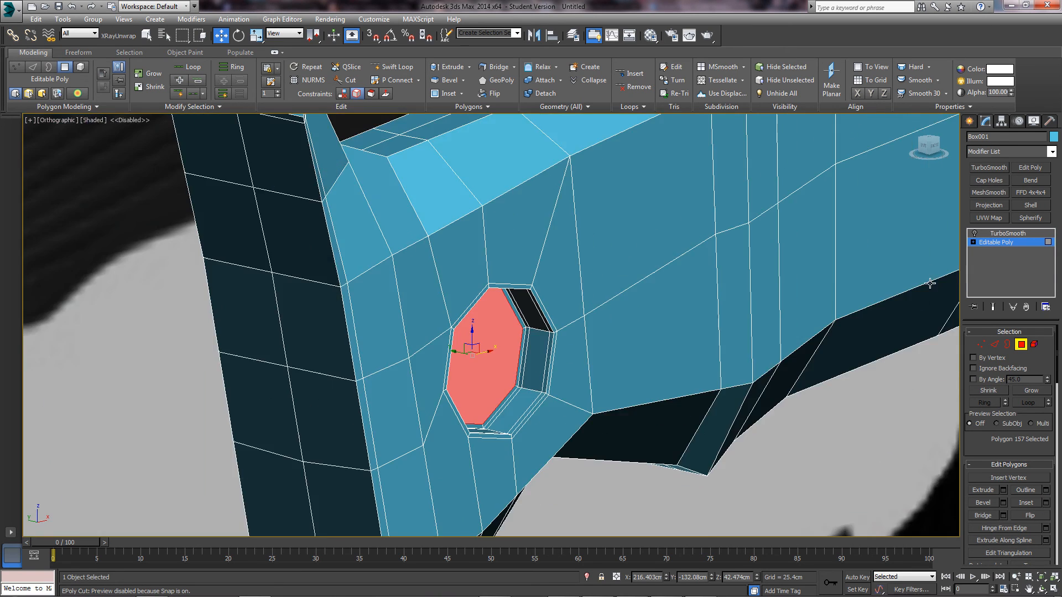
pyautogui.click(1020, 345)
pyautogui.click(1007, 233)
pyautogui.scroll(-6, 652, 450)
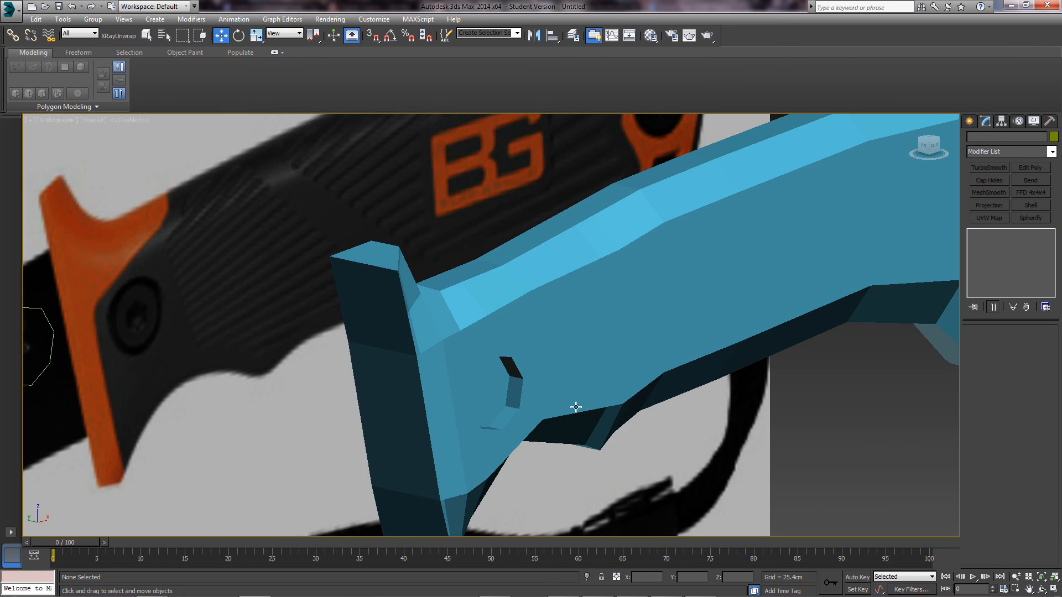
# - Show the TurboSmooth result, deselect the handle, and orbit to view its end
pyautogui.click(975, 233)
pyautogui.click(788, 437)
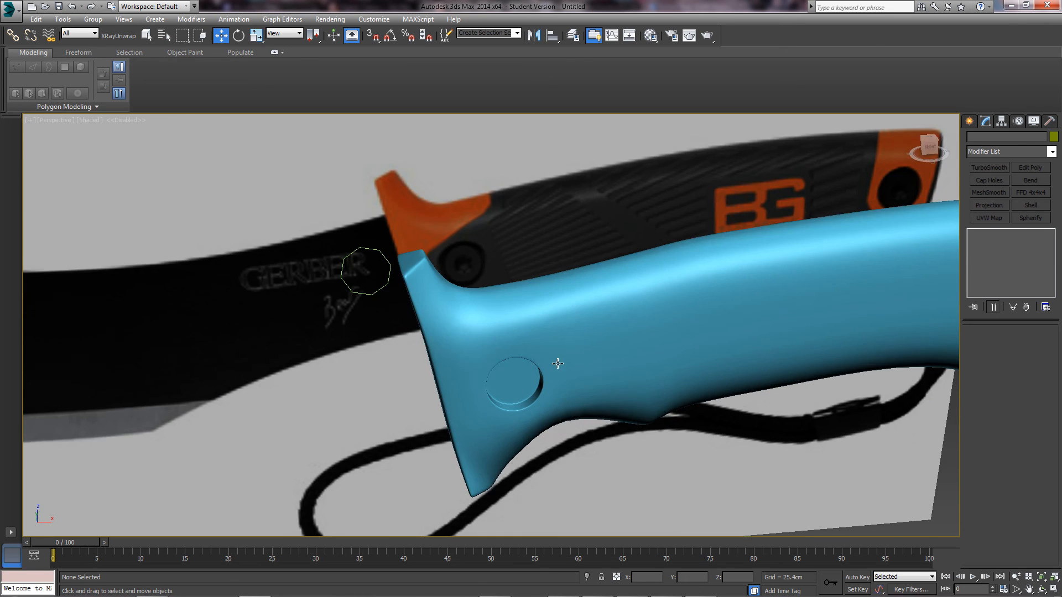
pyautogui.keyDown('alt'); pyautogui.moveTo(558, 363); pyautogui.dragTo(605, 403, button='middle'); pyautogui.keyUp('alt')
pyautogui.scroll(-8, 616, 402)
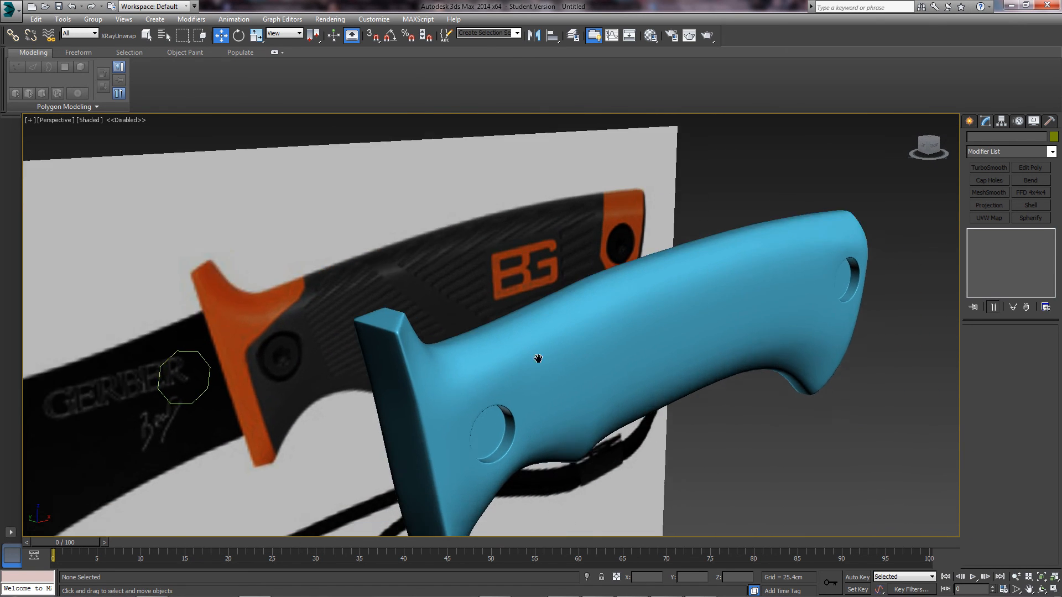
pyautogui.moveTo(559, 379)
pyautogui.keyDown('alt'); pyautogui.mouseDown(button='middle')
pyautogui.moveTo(523, 356)
pyautogui.moveTo(559, 362)
pyautogui.mouseUp(button='middle'); pyautogui.keyUp('alt')
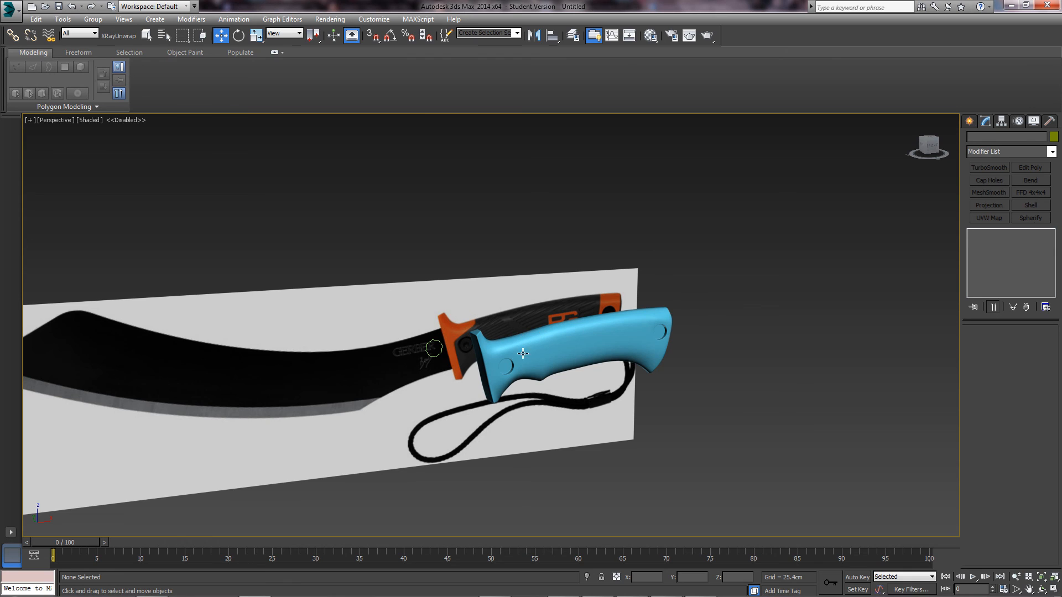
pyautogui.moveTo(523, 353); pyautogui.dragTo(605, 354, button='middle')
pyautogui.scroll(3, 595, 348)
# - Orbit and zoom around the whole machete to inspect the handle against the reference plane
pyautogui.moveTo(343, 381); pyautogui.dragTo(448, 380, button='middle')
pyautogui.scroll(-3, 403, 393)
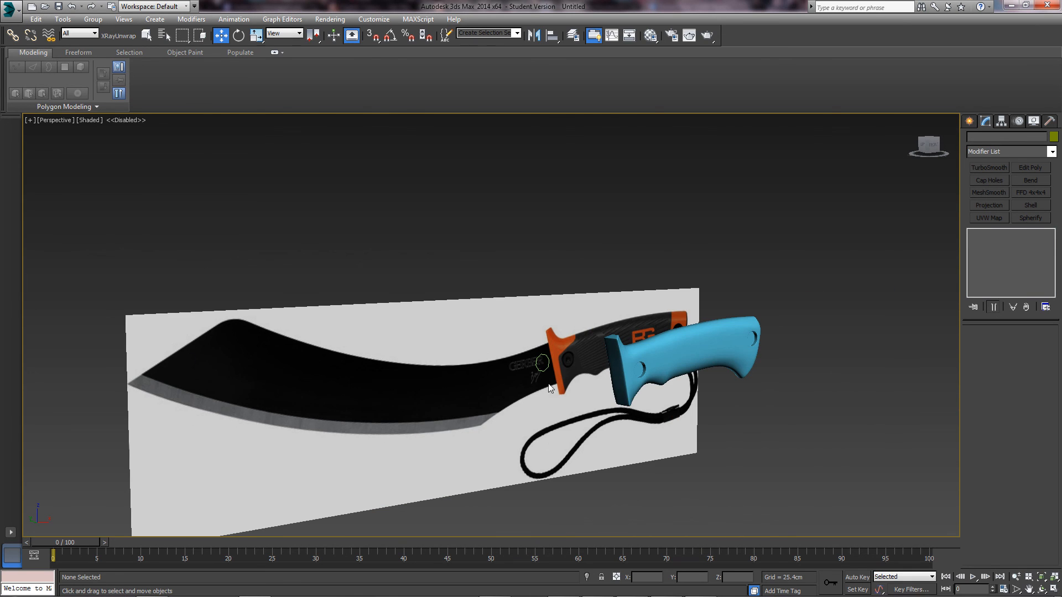
pyautogui.keyDown('alt'); pyautogui.moveTo(569, 356); pyautogui.dragTo(507, 402, button='middle'); pyautogui.keyUp('alt')
pyautogui.scroll(3, 506, 403)
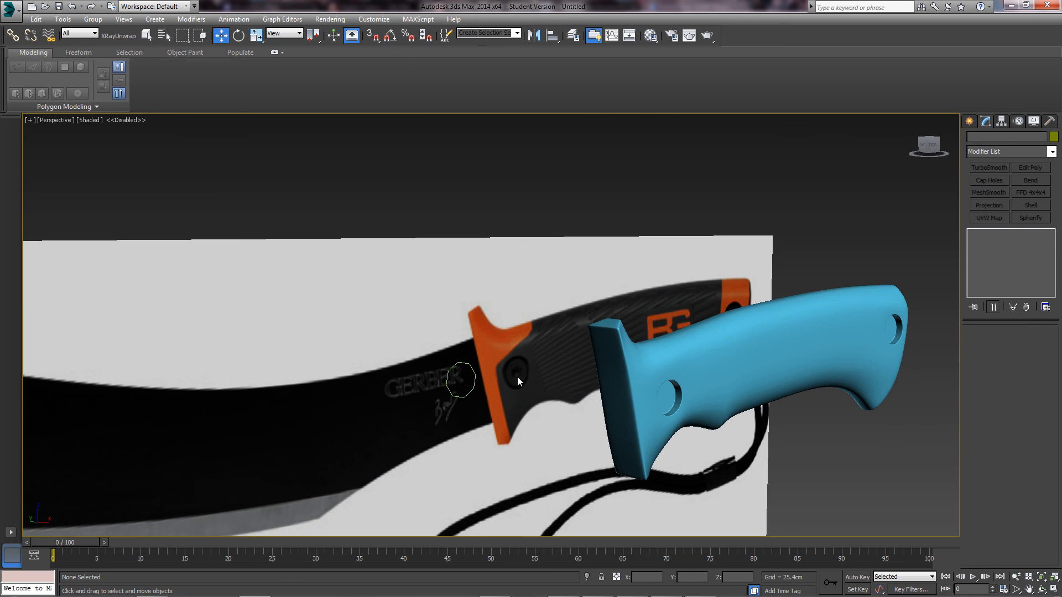
pyautogui.scroll(2, 517, 367)
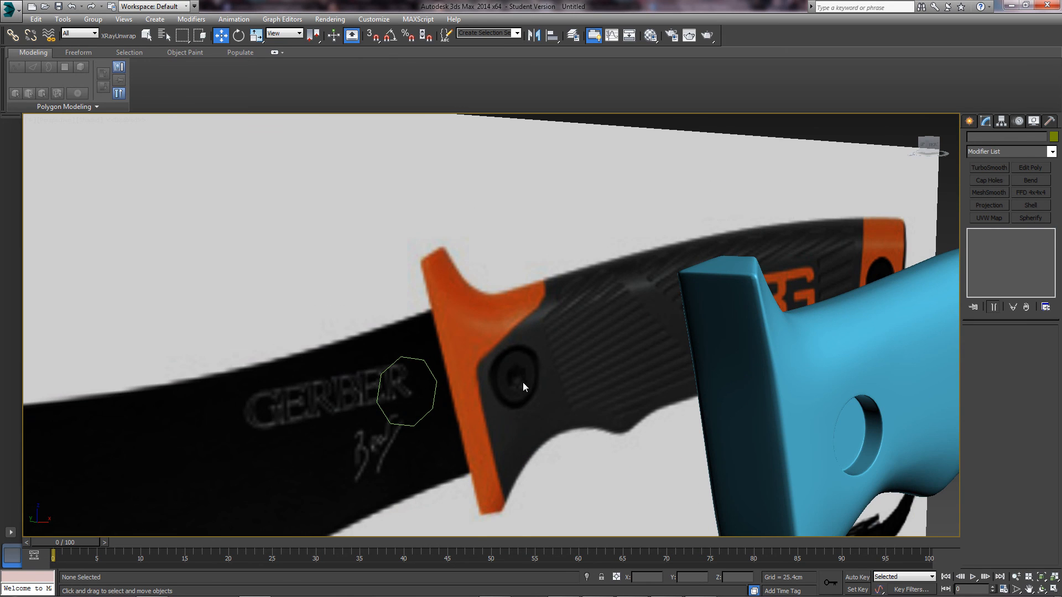
pyautogui.keyDown('alt'); pyautogui.moveTo(522, 382); pyautogui.dragTo(420, 366, button='middle'); pyautogui.keyUp('alt')
pyautogui.scroll(-4, 570, 367)
pyautogui.keyDown('alt'); pyautogui.moveTo(569, 367); pyautogui.dragTo(439, 353, button='middle'); pyautogui.keyUp('alt')
pyautogui.scroll(-2, 438, 353)
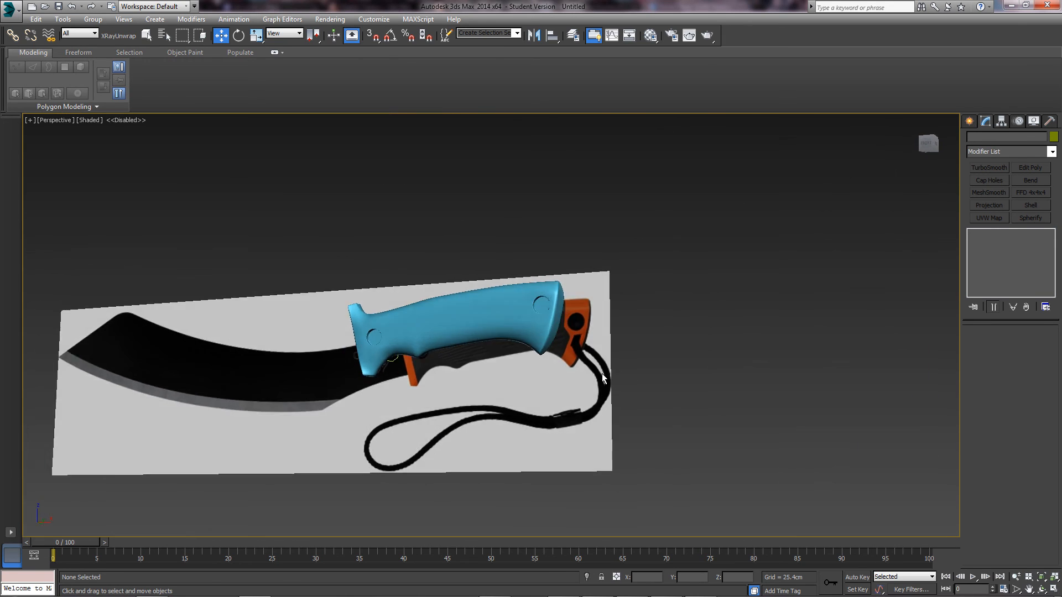
pyautogui.scroll(5, 574, 349)
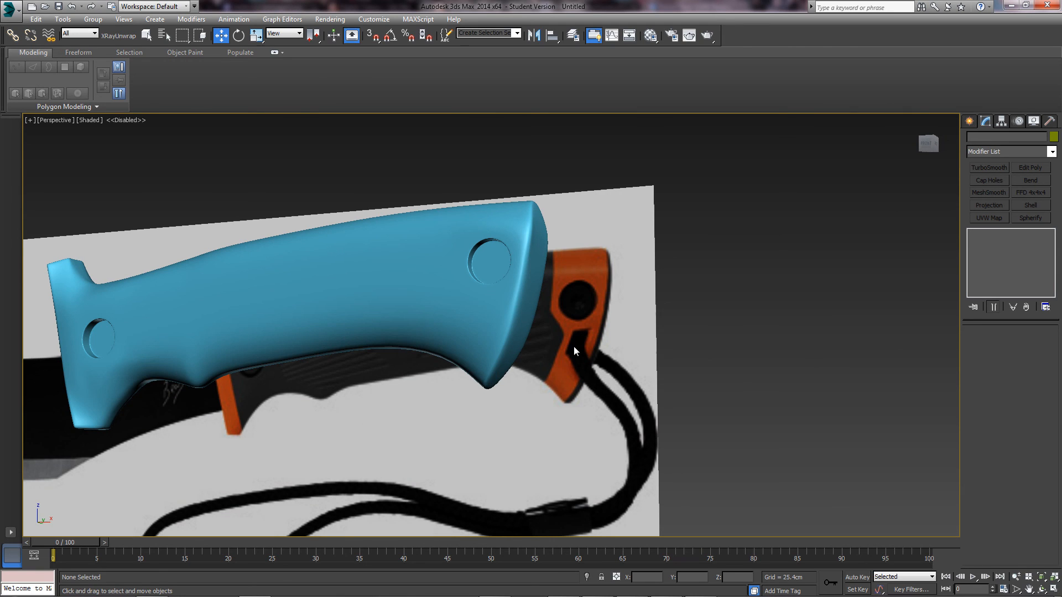
pyautogui.moveTo(600, 396); pyautogui.dragTo(599, 391, button='middle')
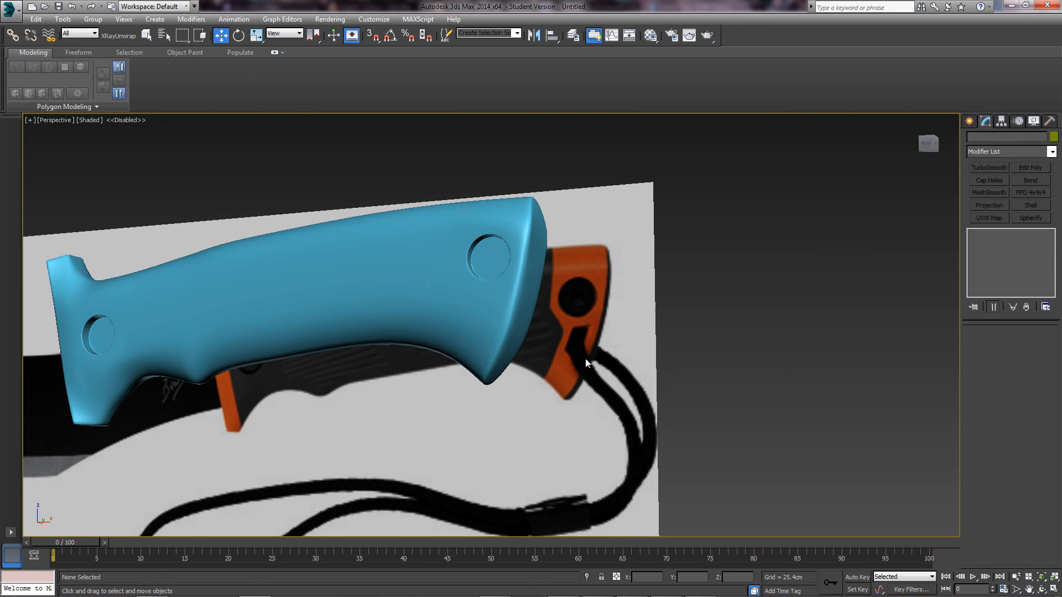
pyautogui.scroll(-5, 585, 358)
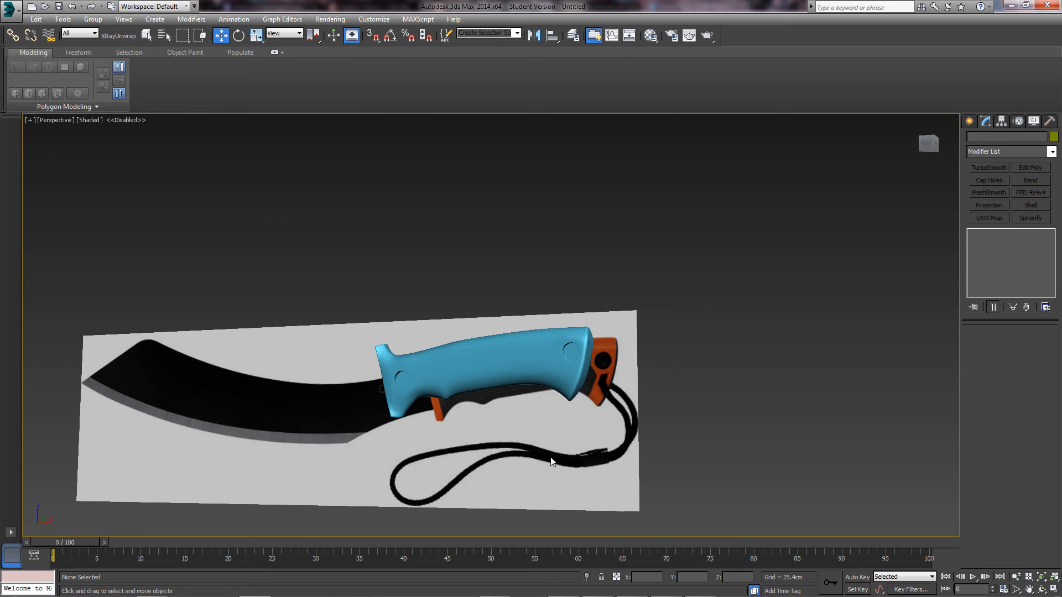
pyautogui.keyDown('alt'); pyautogui.moveTo(552, 462); pyautogui.dragTo(552, 397, button='middle'); pyautogui.keyUp('alt')
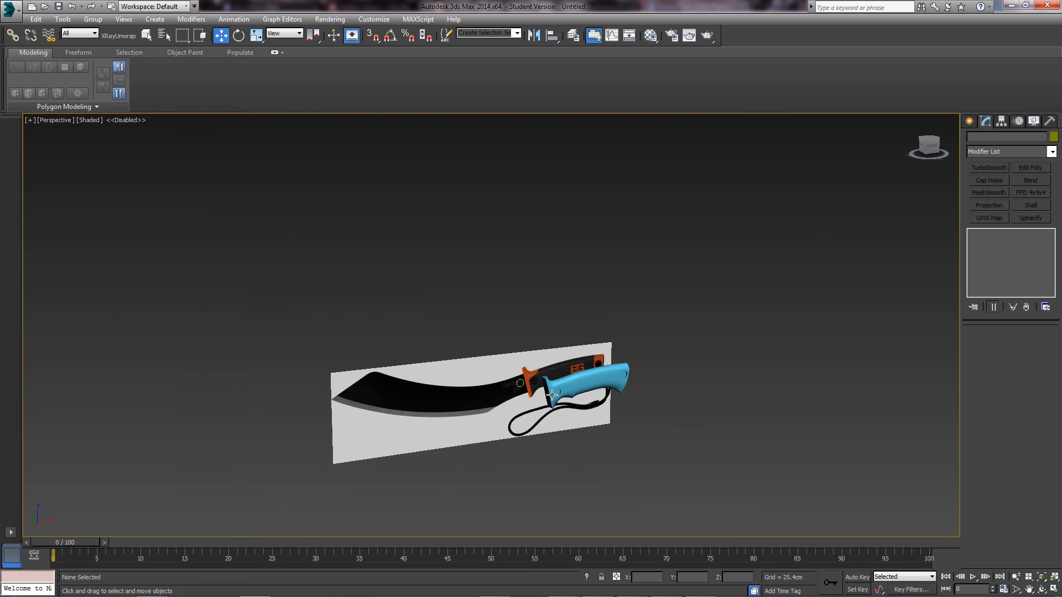
pyautogui.scroll(4, 552, 394)
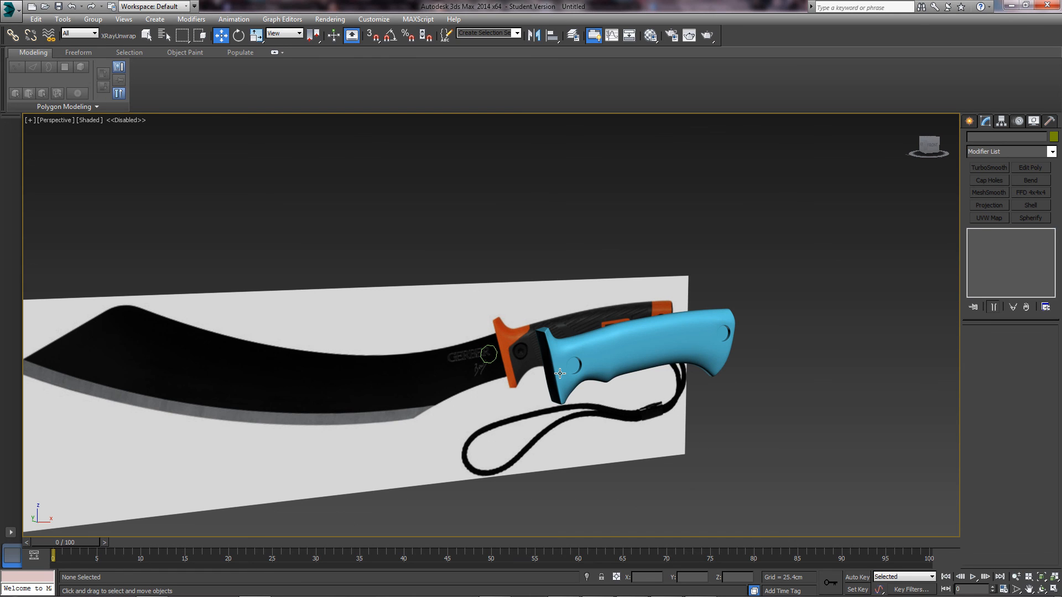
pyautogui.scroll(2, 560, 373)
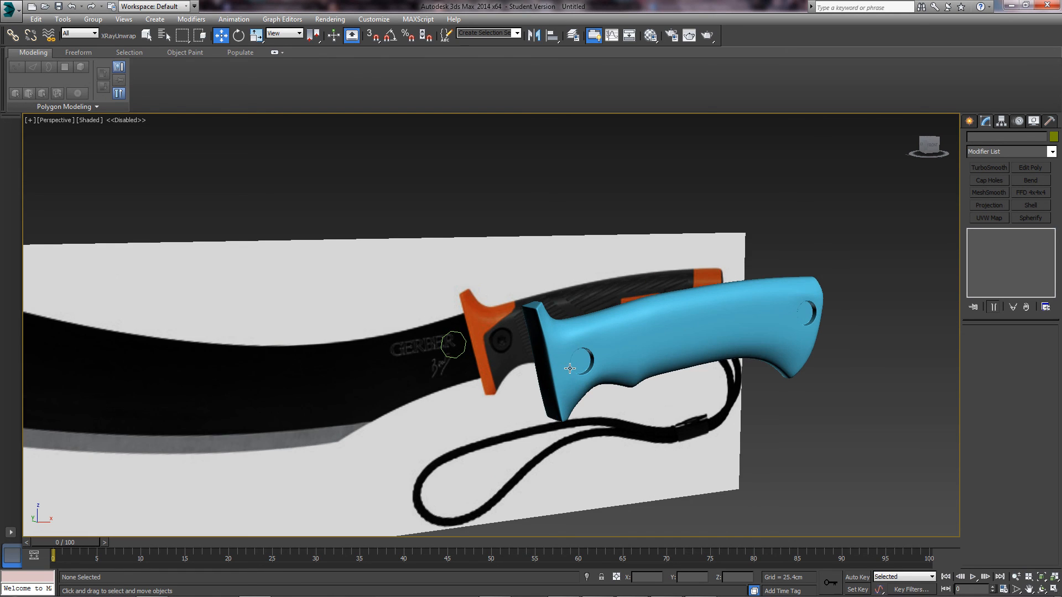
pyautogui.moveTo(570, 368); pyautogui.dragTo(493, 408, button='middle')
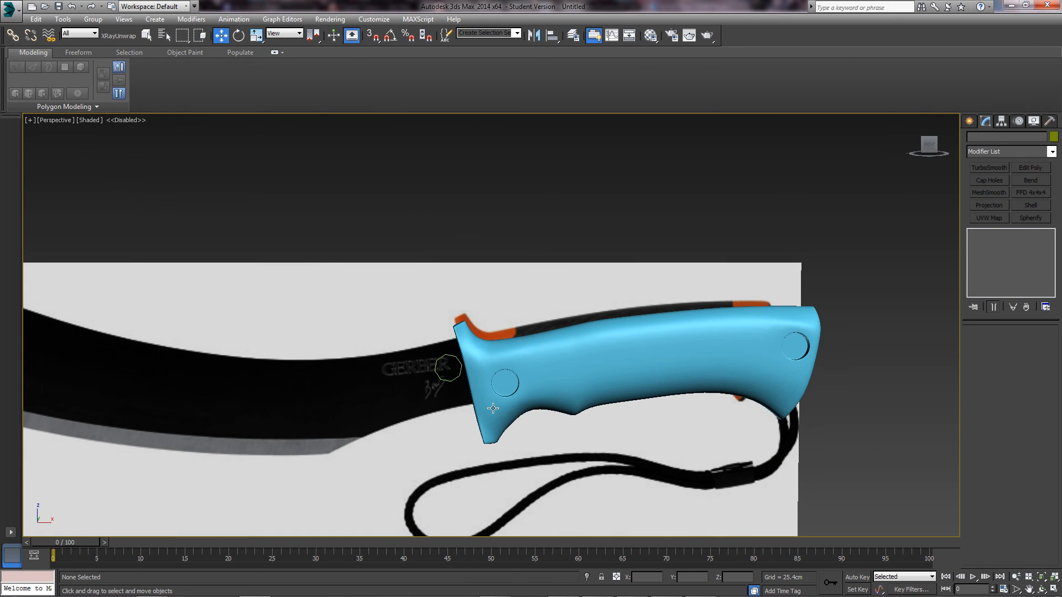